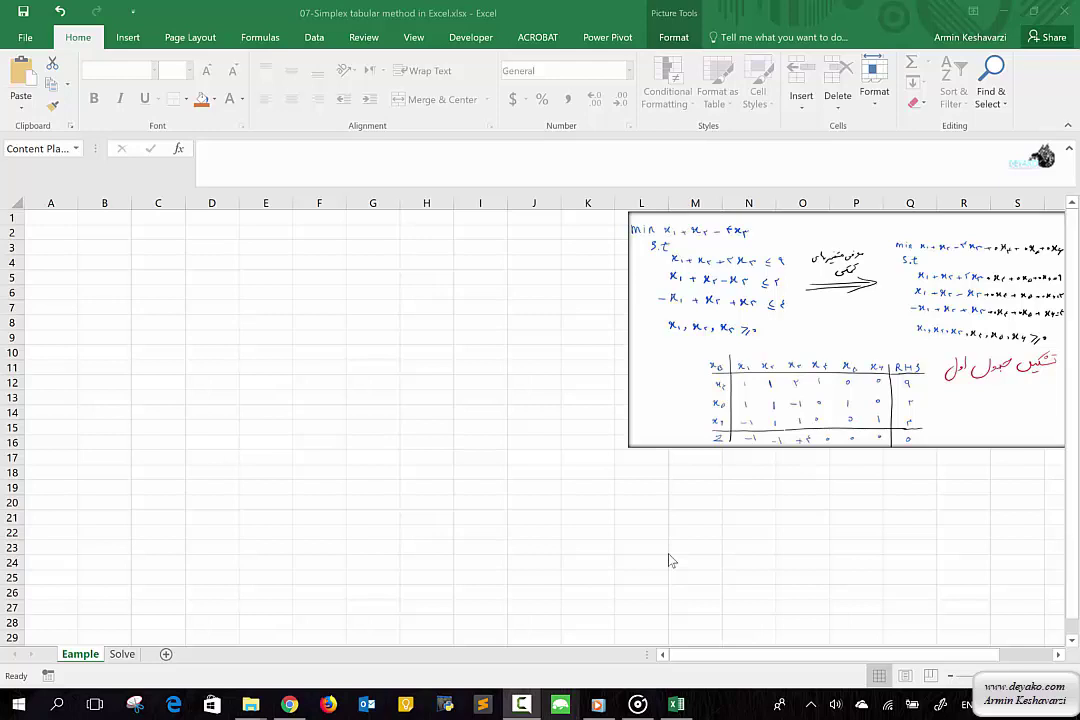
Step: Bring up Windows Ink Sketchpad over Excel and delete all of its old ink
left_click(941, 704)
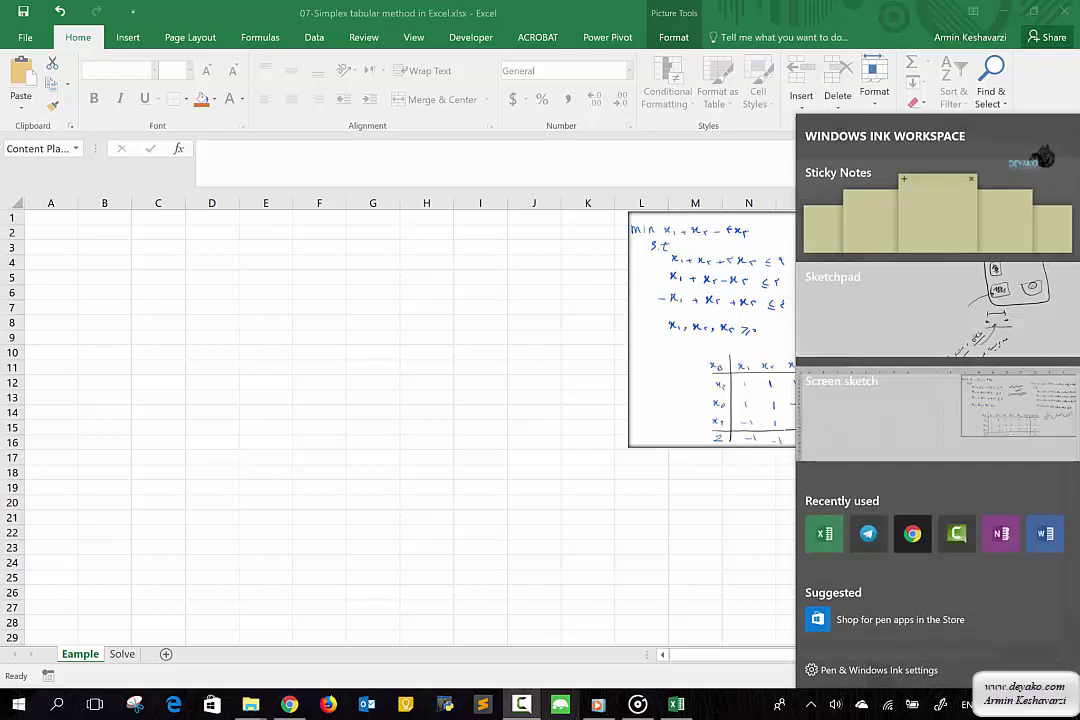
left_click(880, 415)
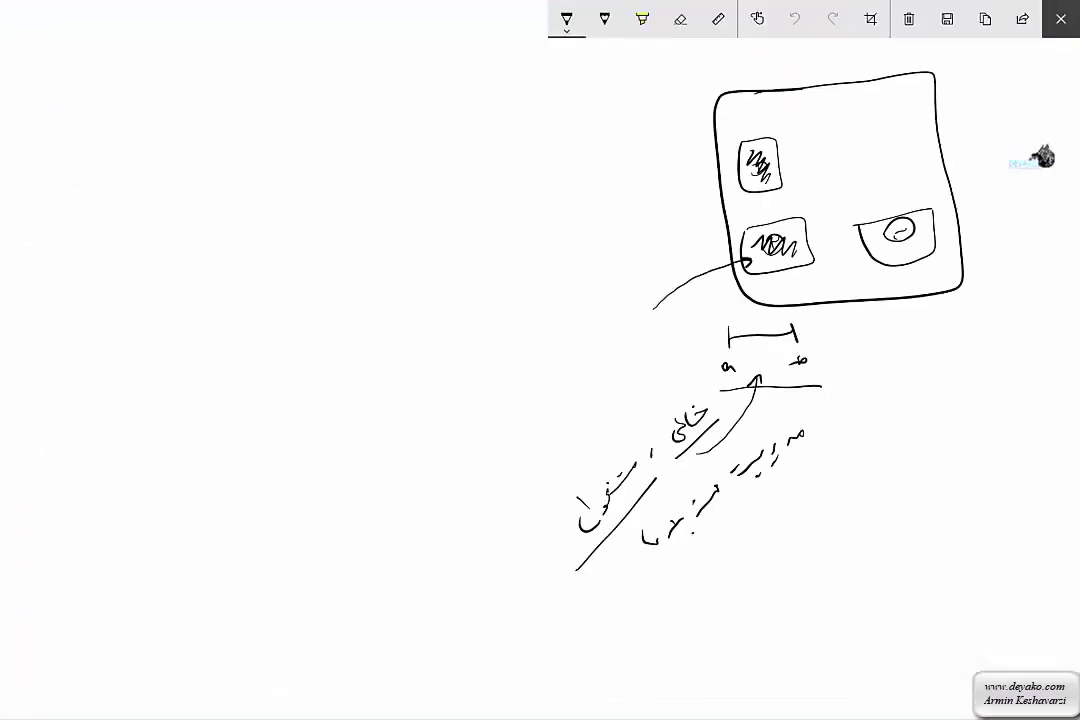
left_click(909, 19)
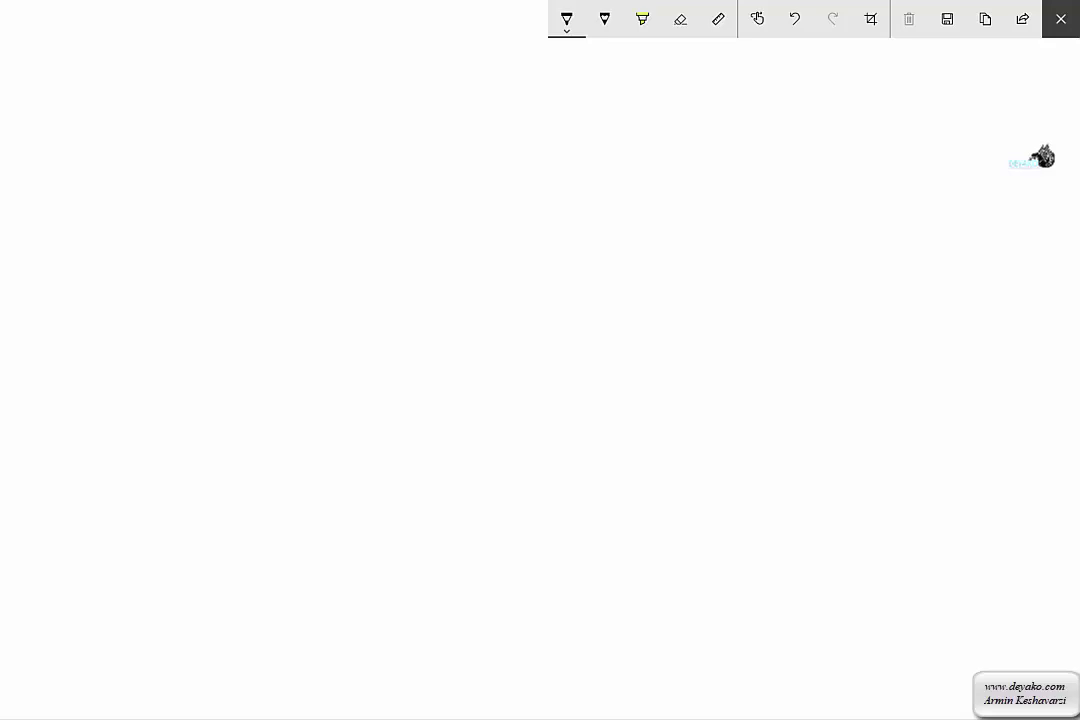
Step: Sketch a large rounded frame with a curved arrow, and a small lined document below it
mouse_move(188, 163)
left_mouse_down()
mouse_move(168, 260)
mouse_move(190, 158)
mouse_move(342, 176)
mouse_move(506, 229)
mouse_move(224, 201)
mouse_move(217, 187)
left_mouse_up()
mouse_move(262, 410)
left_mouse_down()
mouse_move(261, 386)
mouse_move(338, 222)
mouse_move(410, 221)
mouse_move(522, 381)
left_mouse_up()
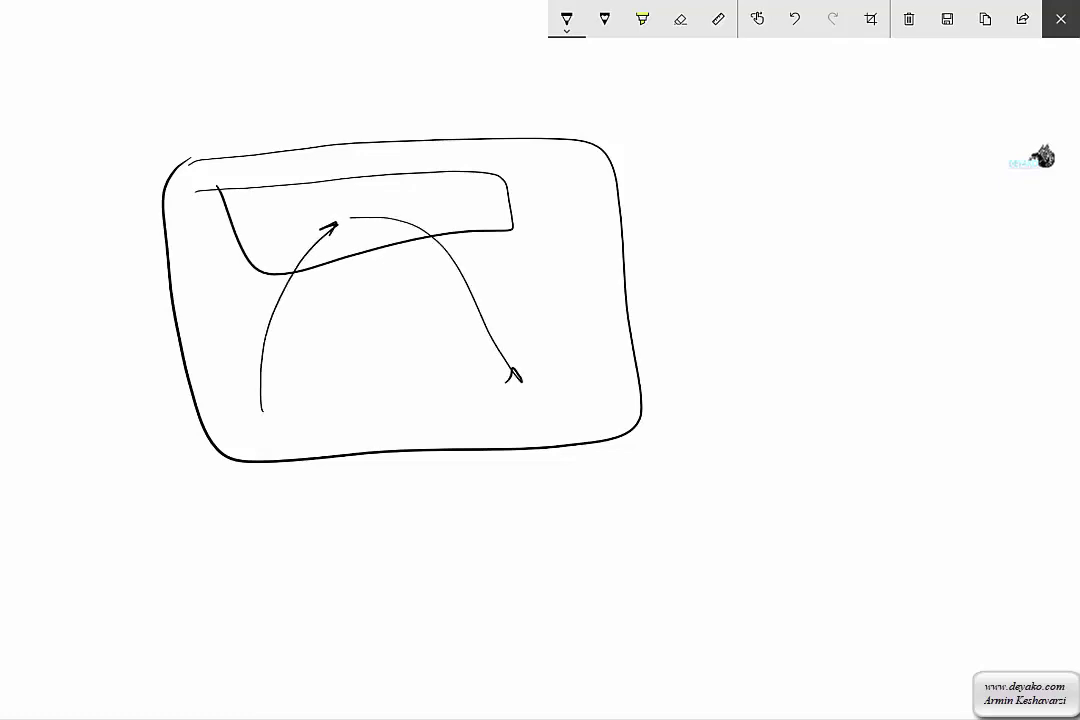
mouse_move(208, 484)
left_mouse_down()
mouse_move(294, 478)
mouse_move(214, 553)
mouse_move(258, 484)
left_mouse_up()
mouse_move(228, 508)
left_mouse_down()
mouse_move(262, 496)
mouse_move(263, 511)
left_mouse_up()
left_click_drag(240, 531, 266, 521)
left_click_drag(248, 539, 268, 532)
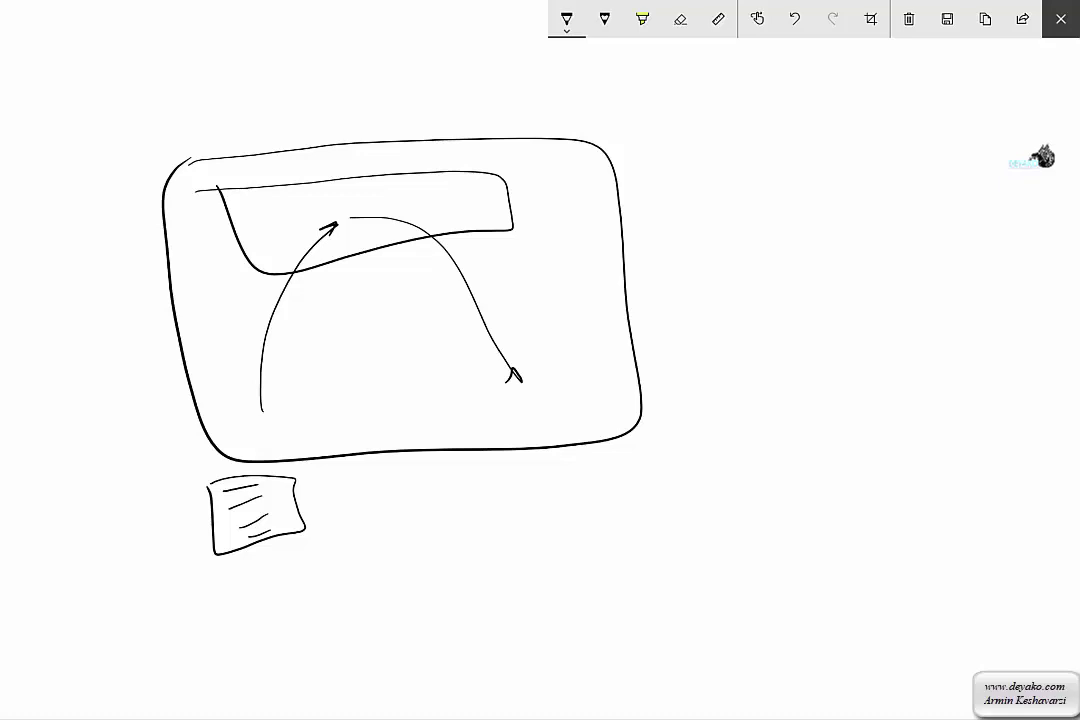
Step: Add a small box at the frame's edge, arrows from the document, a second curve and a cross
mouse_move(250, 423)
left_mouse_down()
mouse_move(290, 437)
mouse_move(272, 426)
mouse_move(330, 414)
left_mouse_up()
mouse_move(262, 479)
left_mouse_down()
mouse_move(281, 447)
mouse_move(311, 452)
left_mouse_up()
left_click_drag(275, 325, 388, 203)
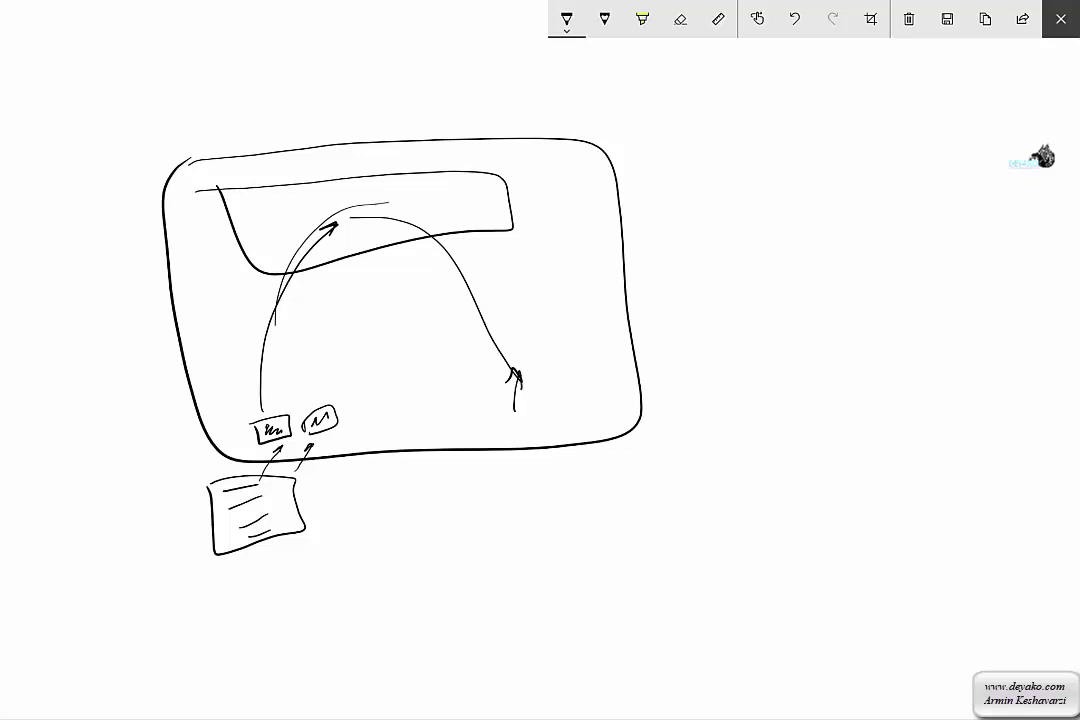
left_click_drag(507, 376, 522, 384)
left_click_drag(515, 370, 514, 407)
Step: Add more lines inside the document and a curved arrow leading up to it
mouse_move(229, 496)
left_mouse_down()
mouse_move(258, 490)
mouse_move(268, 506)
left_mouse_up()
left_click_drag(240, 520, 268, 514)
left_click_drag(194, 624, 226, 548)
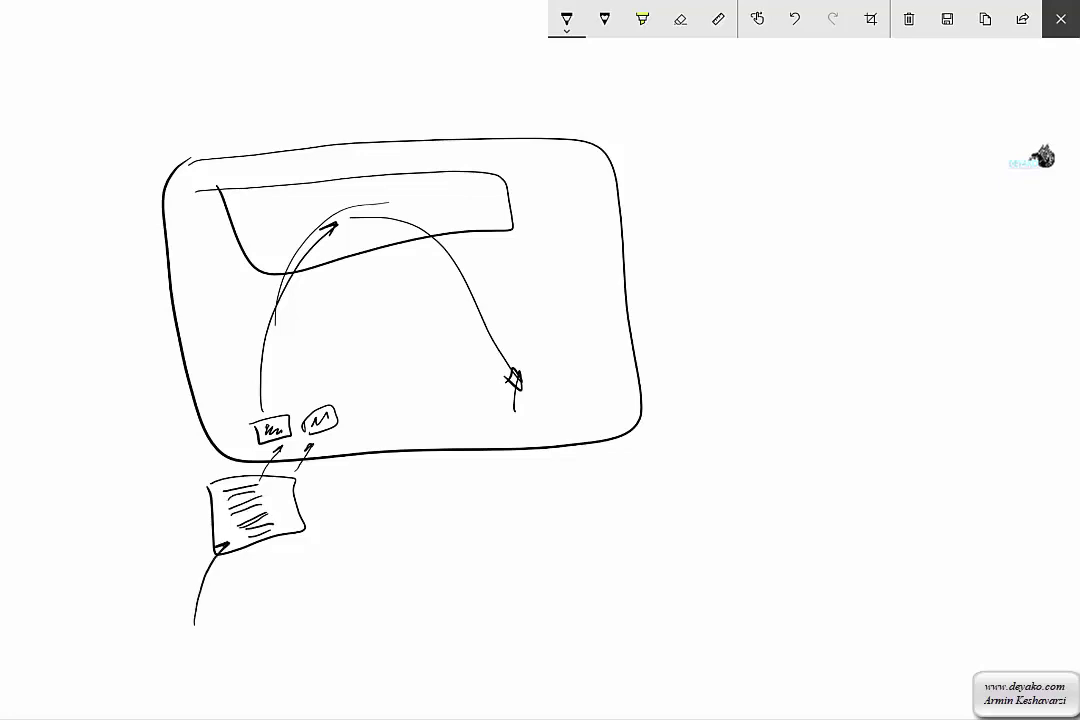
mouse_move(164, 582)
left_mouse_down()
mouse_move(162, 595)
mouse_move(170, 578)
mouse_move(117, 612)
left_mouse_up()
Step: Handwrite several lines of Persian notes at the left, underlining a word on the fourth line
left_click(150, 579)
left_click(127, 618)
left_click_drag(166, 541, 108, 575)
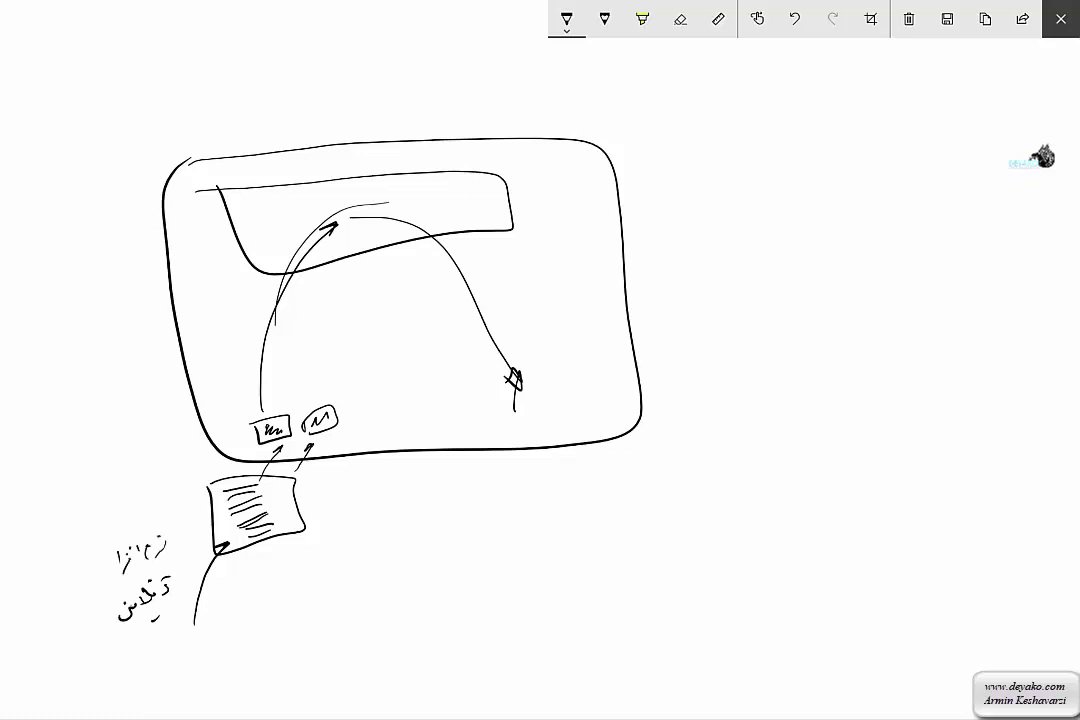
left_click(130, 507)
mouse_move(157, 512)
left_mouse_down()
mouse_move(97, 545)
mouse_move(84, 530)
left_mouse_up()
left_click_drag(118, 483, 73, 513)
left_click(94, 465)
mouse_move(101, 474)
left_mouse_down()
mouse_move(104, 488)
mouse_move(82, 476)
mouse_move(70, 484)
mouse_move(64, 452)
mouse_move(66, 474)
mouse_move(44, 506)
left_mouse_up()
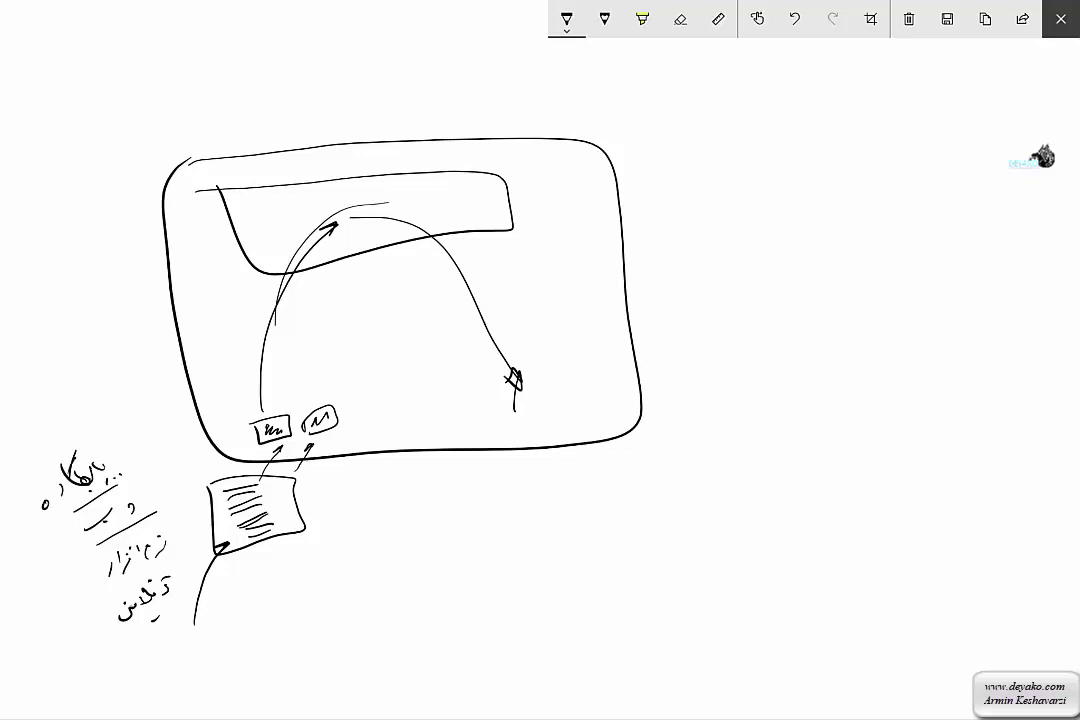
mouse_move(102, 556)
left_mouse_down()
mouse_move(100, 576)
mouse_move(47, 606)
mouse_move(64, 592)
mouse_move(98, 630)
mouse_move(90, 646)
mouse_move(55, 646)
mouse_move(40, 662)
left_mouse_up()
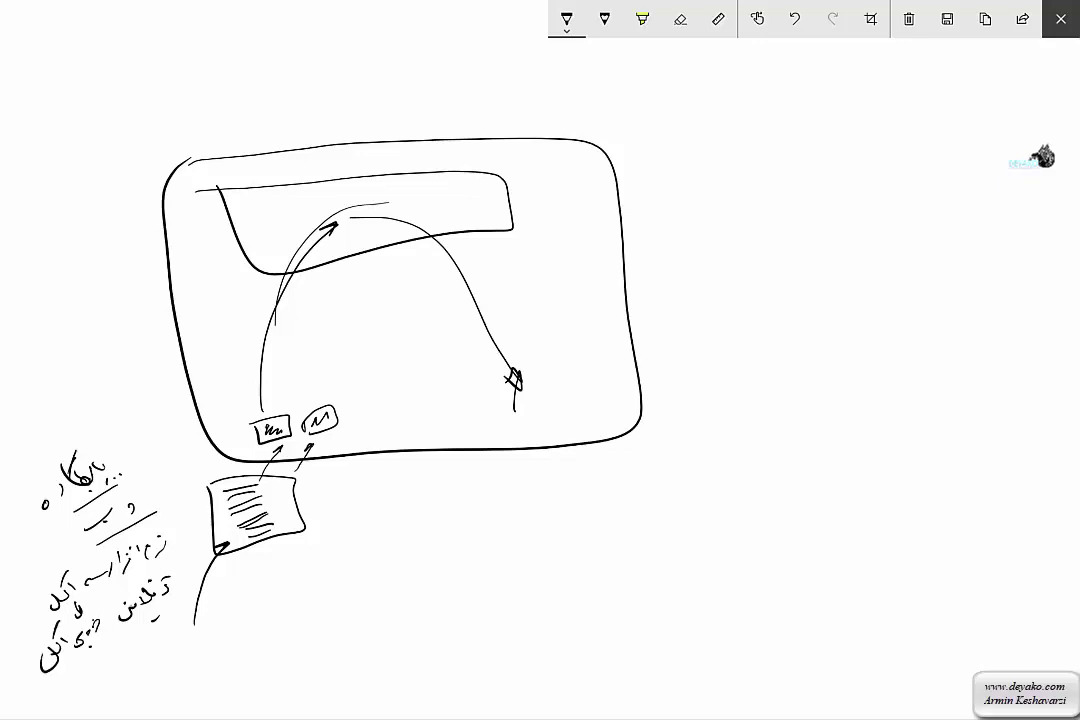
mouse_move(64, 666)
left_mouse_down()
mouse_move(102, 649)
mouse_move(104, 661)
left_mouse_up()
Step: Write a short note below the Persian notes and circle the small document sketch
mouse_move(119, 665)
left_mouse_down()
mouse_move(114, 685)
mouse_move(139, 681)
mouse_move(155, 643)
mouse_move(140, 680)
left_mouse_up()
left_click(125, 683)
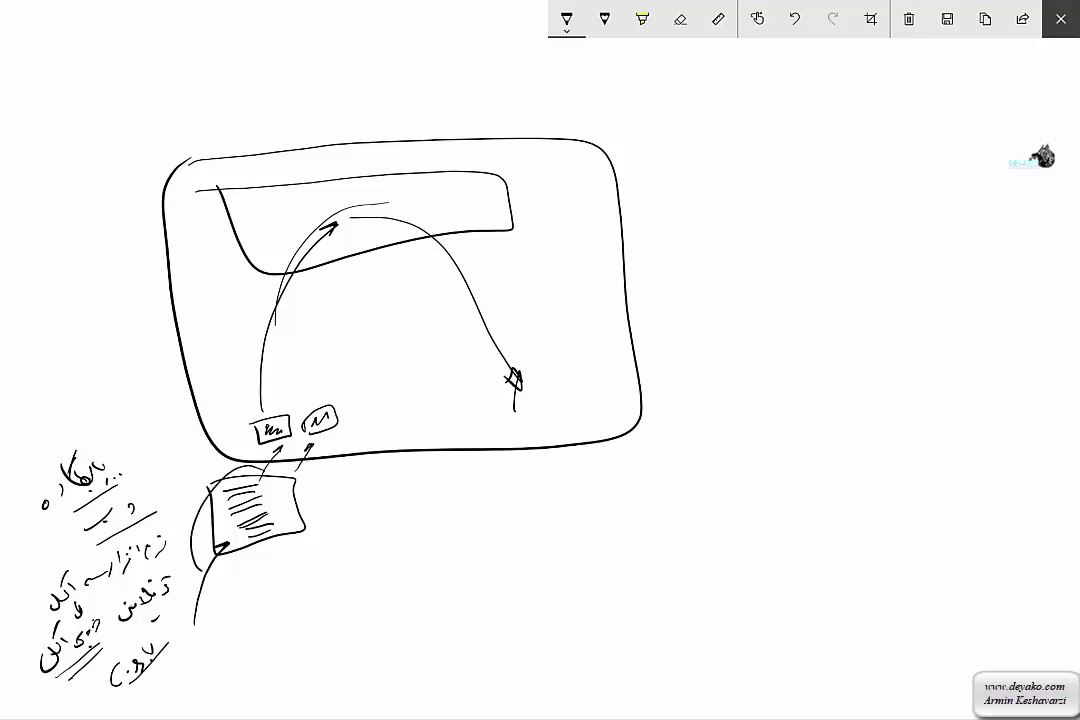
left_click_drag(270, 478, 250, 474)
mouse_move(322, 553)
left_mouse_down()
mouse_move(321, 567)
mouse_move(282, 589)
mouse_move(296, 604)
left_mouse_up()
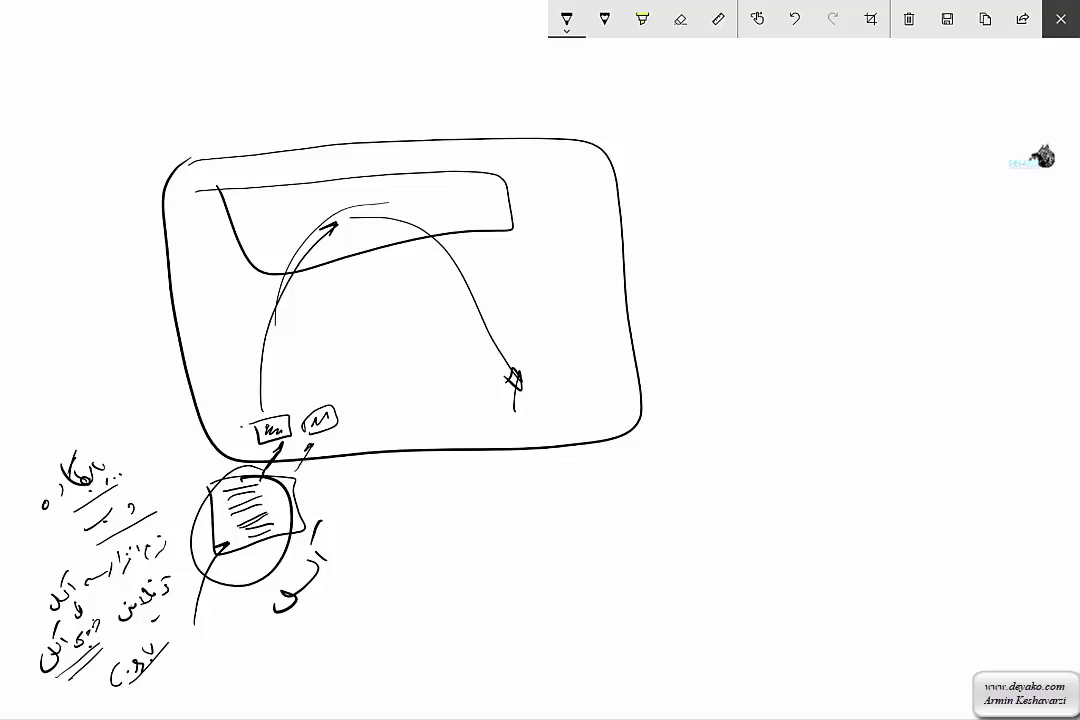
Step: Label the small boxes in Persian and draw an arrow to an underlined 'Lindo'
mouse_move(243, 428)
left_mouse_down()
mouse_move(188, 490)
mouse_move(263, 409)
mouse_move(314, 396)
mouse_move(349, 228)
mouse_move(480, 352)
mouse_move(455, 374)
left_mouse_up()
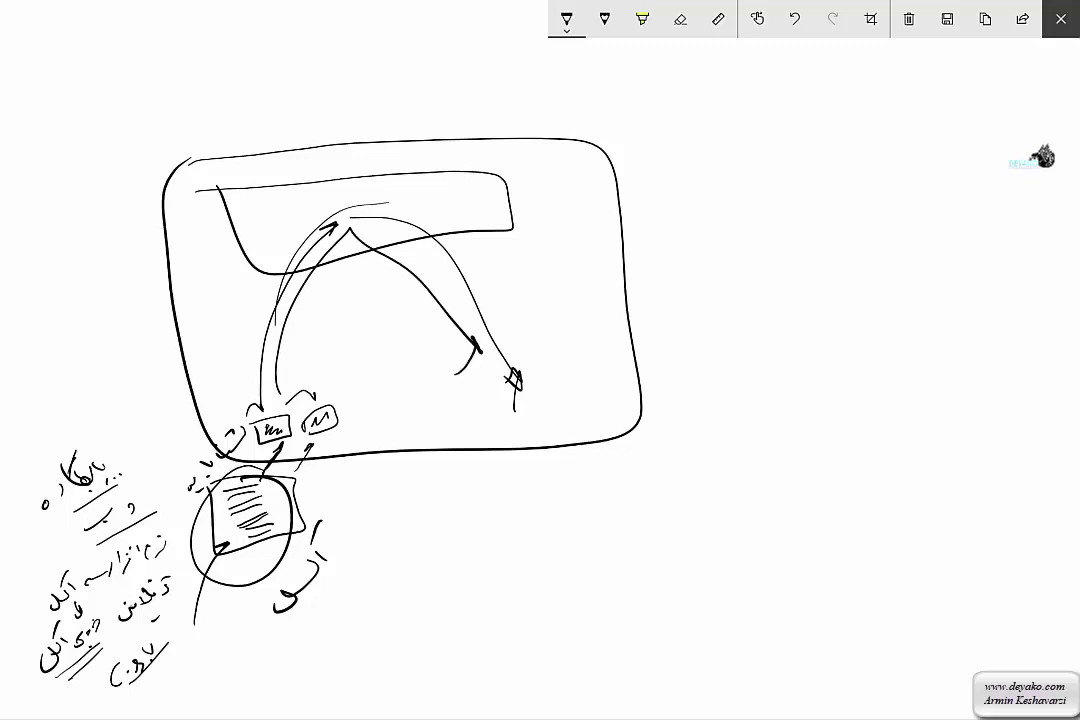
left_click_drag(306, 460, 313, 445)
left_click_drag(322, 457, 330, 442)
left_click_drag(312, 490, 318, 470)
mouse_move(335, 488)
left_mouse_down()
mouse_move(413, 500)
mouse_move(405, 508)
left_mouse_up()
mouse_move(471, 478)
left_mouse_down()
mouse_move(466, 522)
mouse_move(490, 506)
mouse_move(547, 513)
mouse_move(565, 487)
left_mouse_up()
left_click_drag(463, 542, 605, 506)
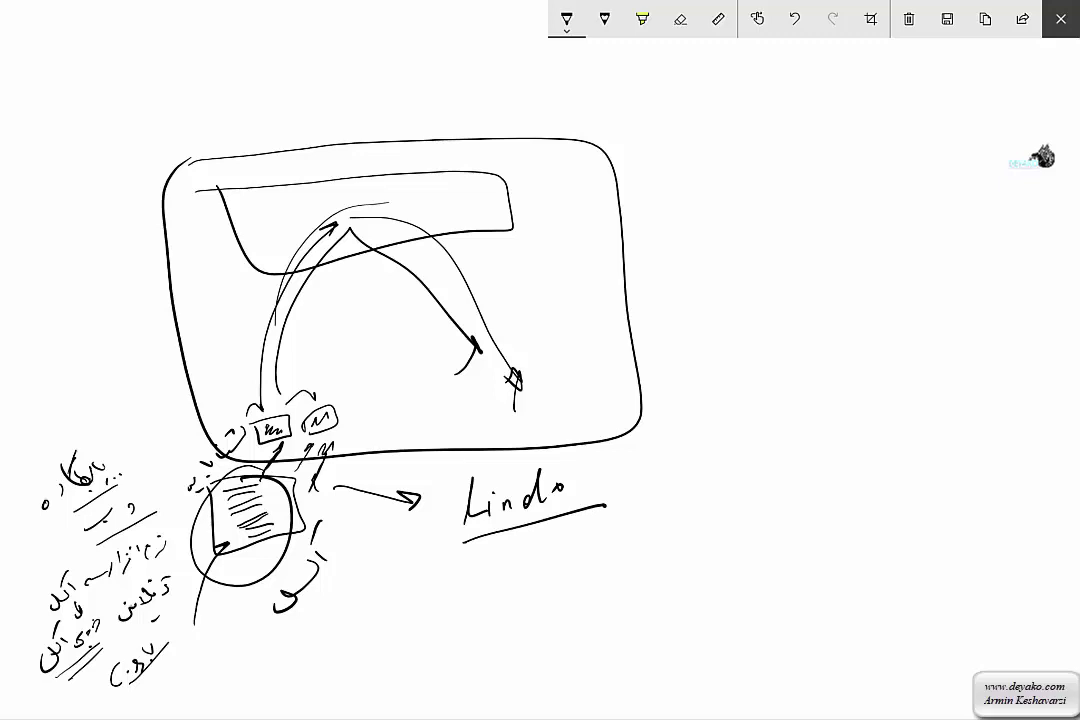
Step: Write a Persian word below the arrow and draw a long diagonal line under it
mouse_move(407, 526)
left_mouse_down()
mouse_move(410, 538)
mouse_move(424, 526)
mouse_move(384, 562)
mouse_move(392, 568)
mouse_move(370, 575)
left_mouse_up()
left_click_drag(330, 608, 333, 621)
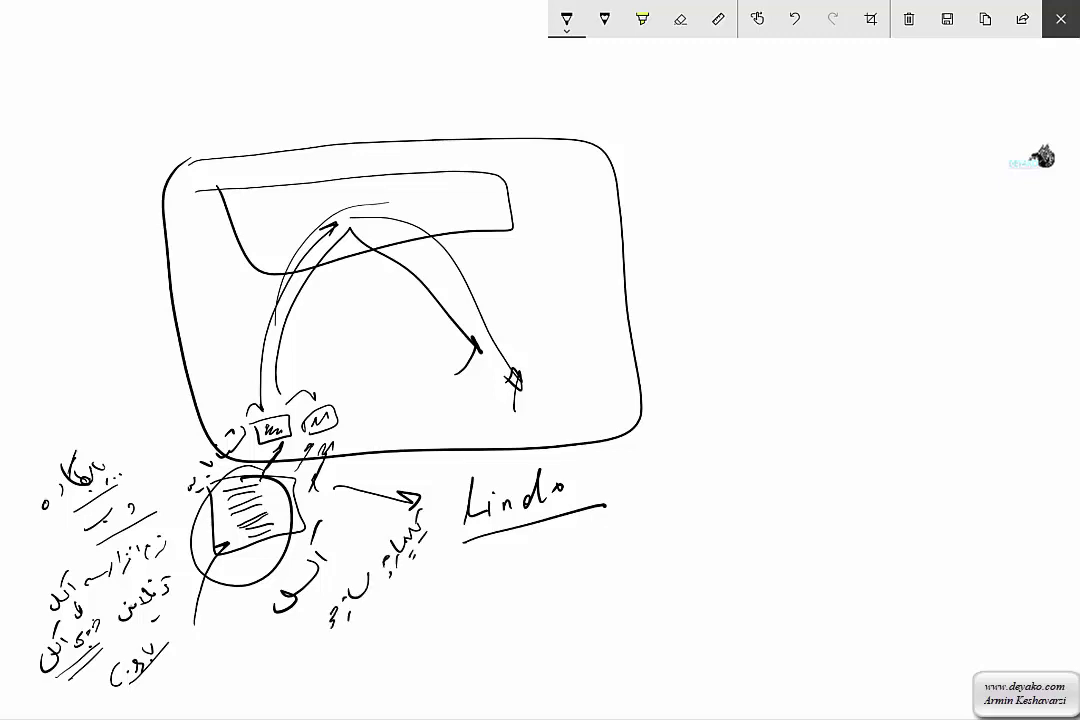
left_click_drag(447, 578, 408, 650)
left_click_drag(444, 548, 343, 663)
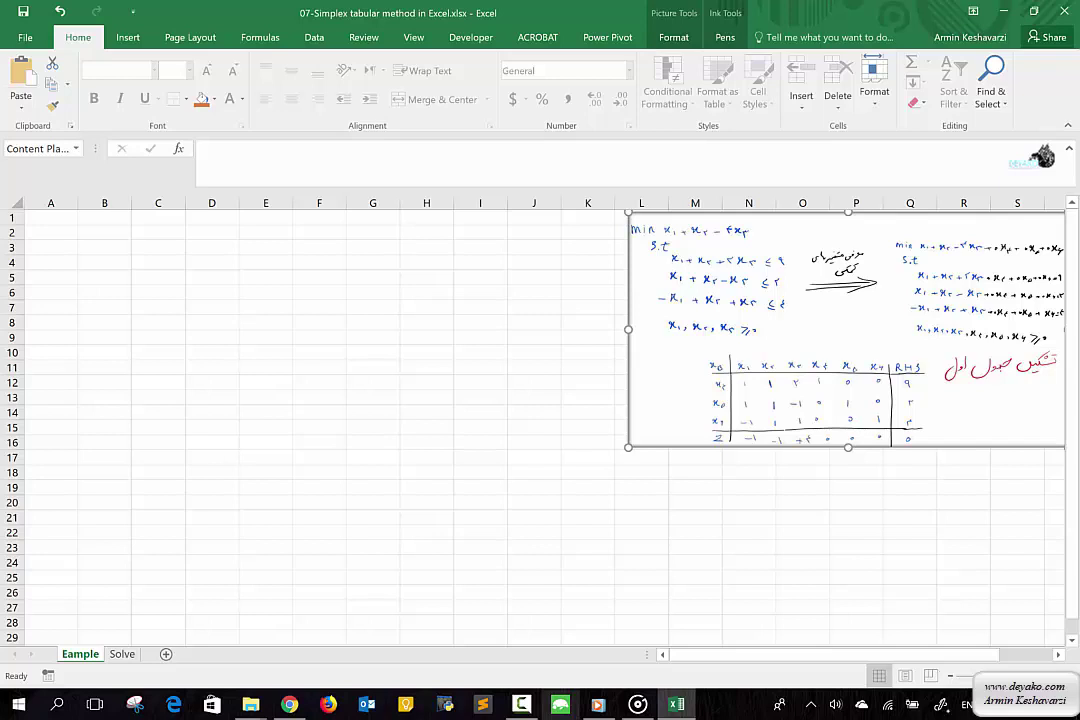
Step: Start a Screen Sketch of the Excel window, circle the tableau in red and arrow away from it
key("super+w")
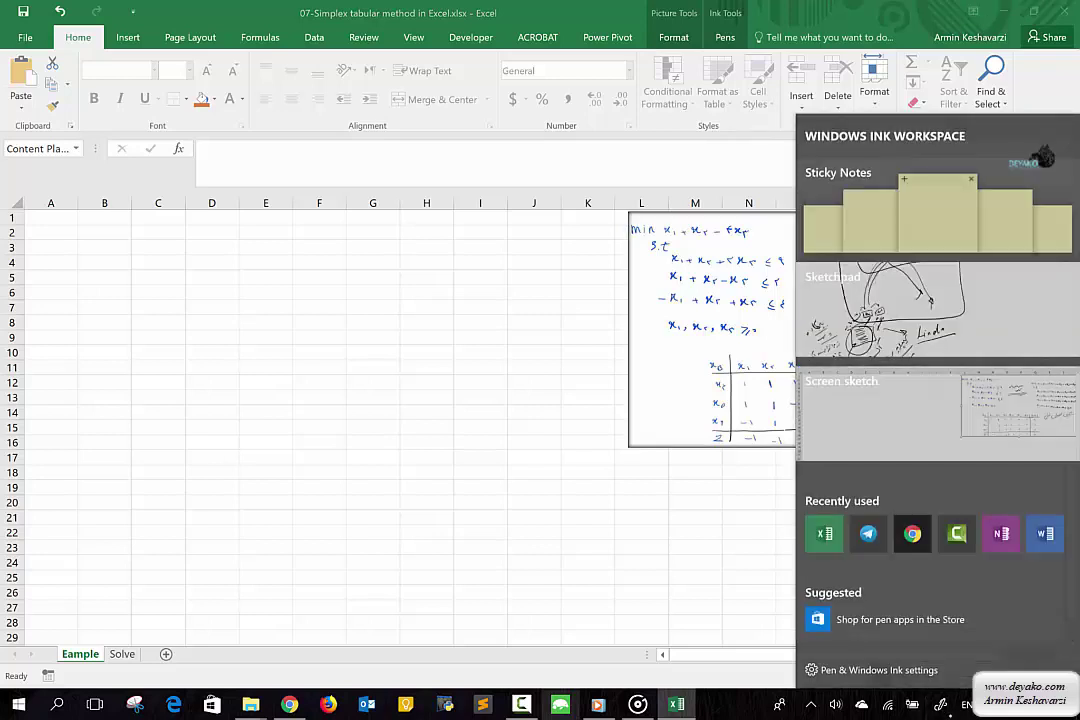
left_click(938, 410)
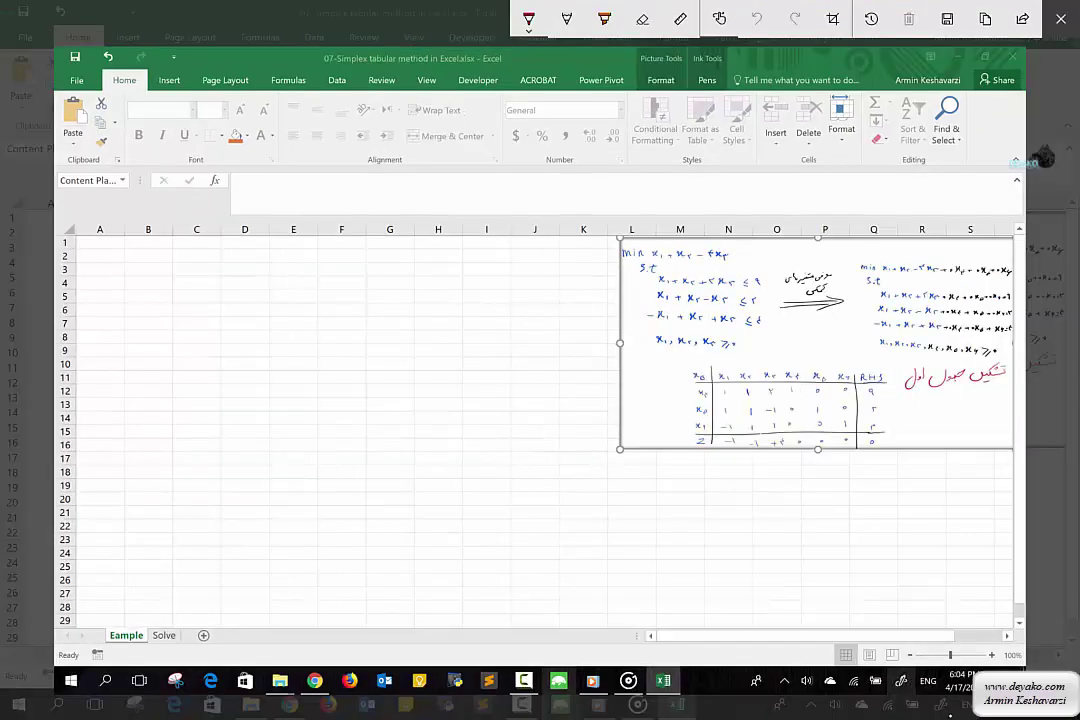
left_click_drag(675, 365, 733, 347)
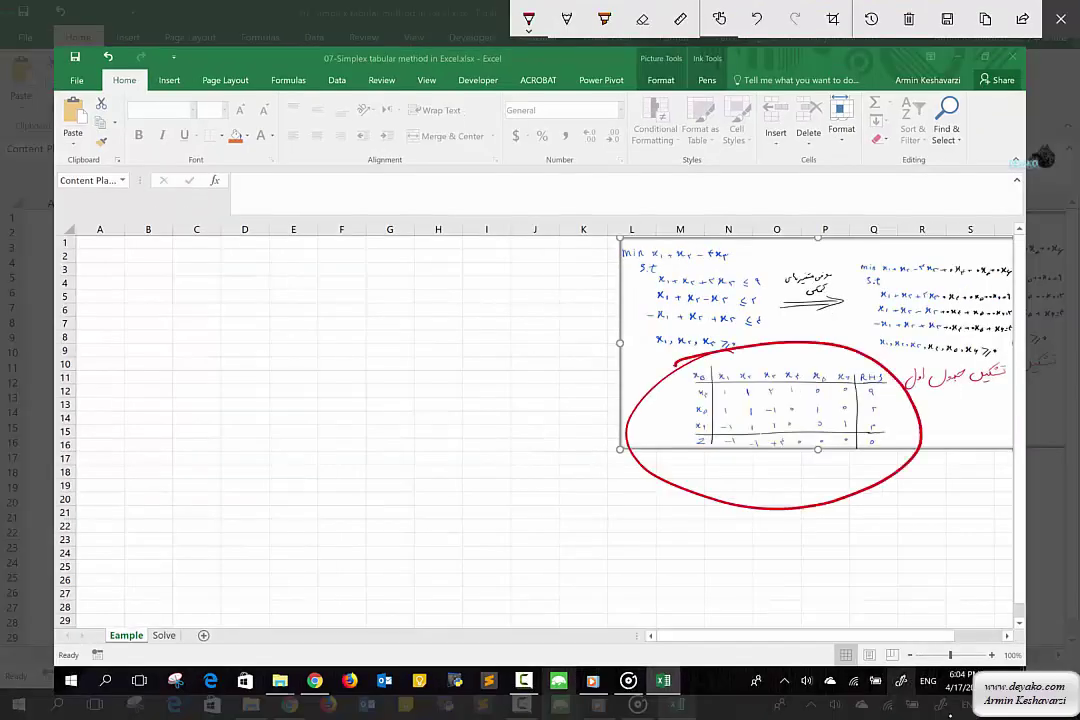
mouse_move(543, 451)
left_mouse_down()
mouse_move(362, 343)
mouse_move(399, 340)
left_mouse_up()
Step: Write an underlined red number and several red Persian phrases beneath the arrow
mouse_move(335, 303)
left_mouse_down()
mouse_move(338, 320)
mouse_move(303, 345)
mouse_move(296, 334)
mouse_move(349, 340)
mouse_move(330, 392)
mouse_move(306, 396)
mouse_move(310, 406)
mouse_move(230, 410)
mouse_move(206, 434)
mouse_move(98, 470)
mouse_move(90, 488)
left_mouse_up()
left_click(335, 324)
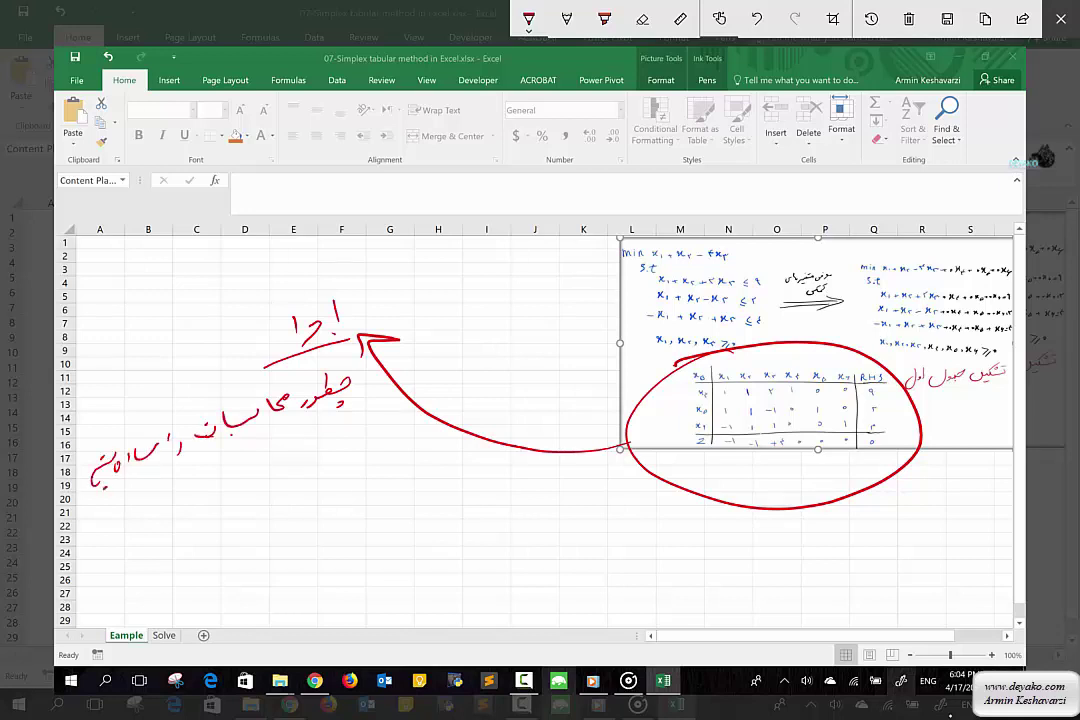
left_click_drag(130, 426, 125, 438)
left_click_drag(123, 520, 400, 410)
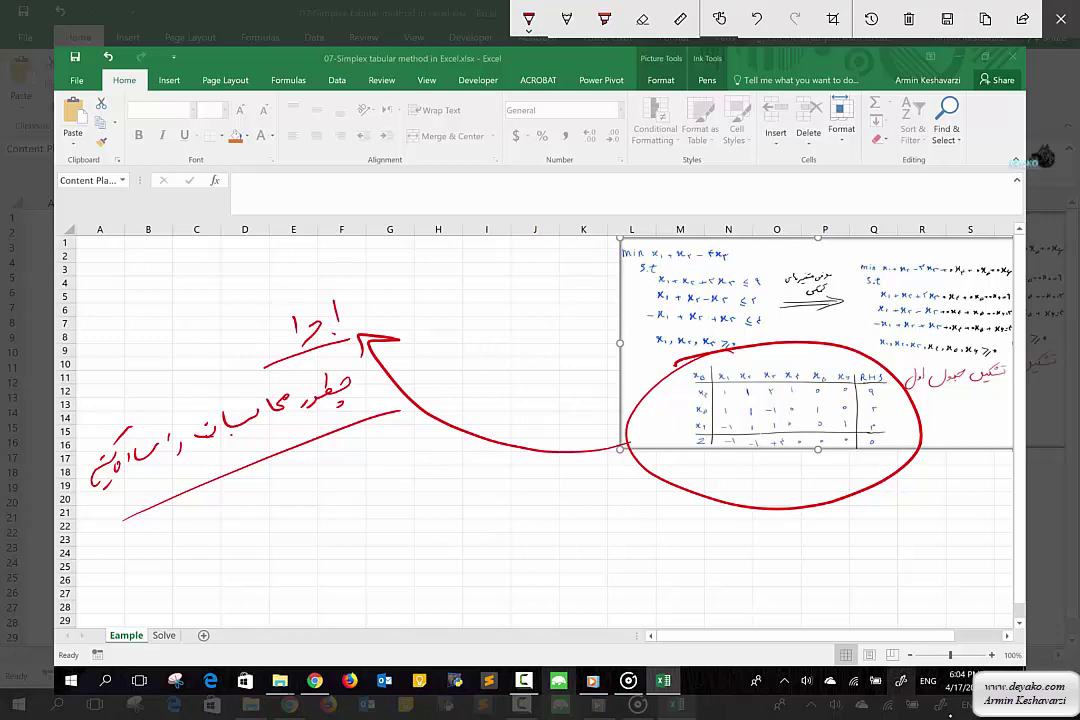
mouse_move(400, 447)
left_mouse_down()
mouse_move(360, 472)
mouse_move(300, 478)
mouse_move(293, 508)
left_mouse_up()
mouse_move(298, 538)
left_mouse_down()
mouse_move(284, 542)
mouse_move(444, 463)
left_mouse_up()
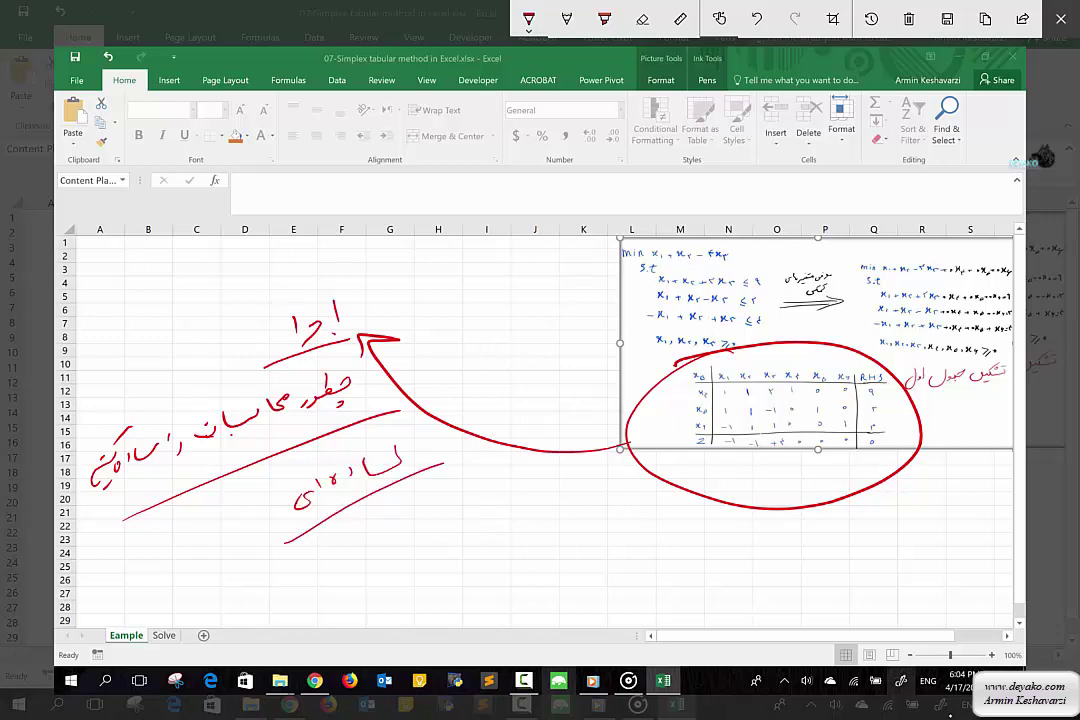
mouse_move(580, 494)
left_mouse_down()
mouse_move(578, 510)
mouse_move(586, 490)
mouse_move(552, 518)
mouse_move(437, 558)
left_mouse_up()
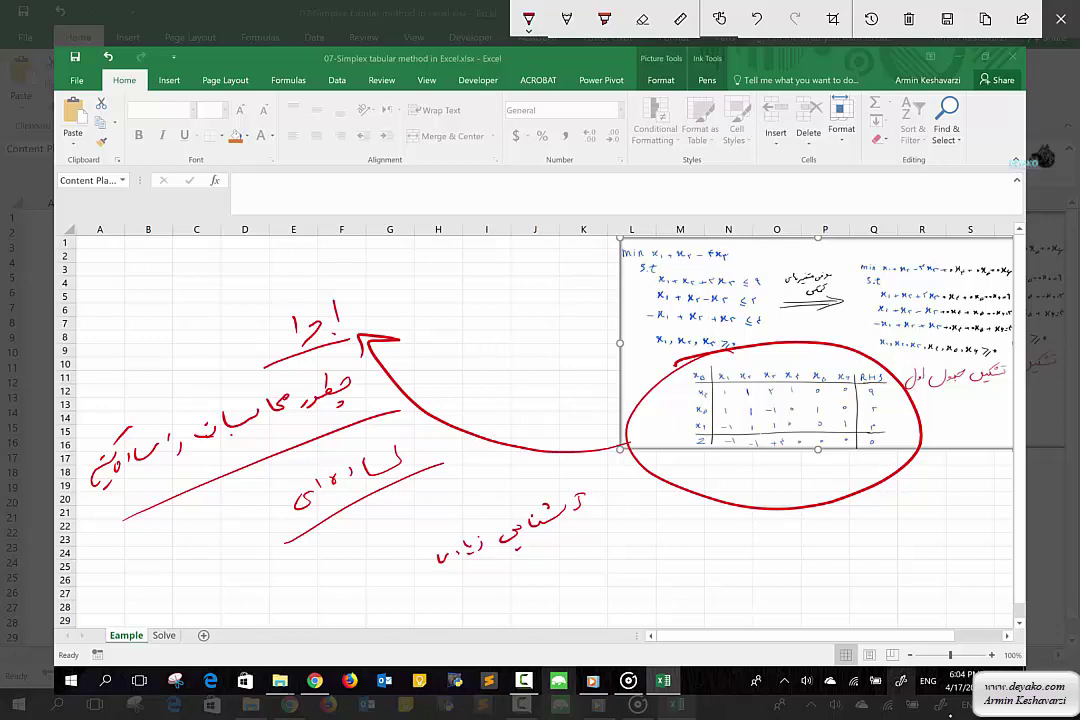
Step: Underline the phrase, arrow right, and write a red Persian note about using Excel
mouse_move(430, 595)
left_mouse_down()
mouse_move(590, 523)
mouse_move(670, 548)
left_mouse_up()
mouse_move(836, 531)
left_mouse_down()
mouse_move(832, 555)
mouse_move(842, 530)
mouse_move(800, 556)
left_mouse_up()
mouse_move(798, 544)
left_mouse_down()
mouse_move(790, 557)
mouse_move(648, 572)
left_mouse_up()
left_click_drag(645, 560, 602, 588)
mouse_move(742, 596)
left_mouse_down()
mouse_move(738, 610)
mouse_move(715, 606)
left_mouse_up()
mouse_move(708, 592)
left_mouse_down()
mouse_move(698, 610)
mouse_move(673, 608)
left_mouse_up()
Step: Write the website address 'deyako.com' in red and underline it, correcting a mis-written letter
mouse_move(747, 598)
left_mouse_down()
mouse_move(748, 611)
mouse_move(783, 604)
left_mouse_up()
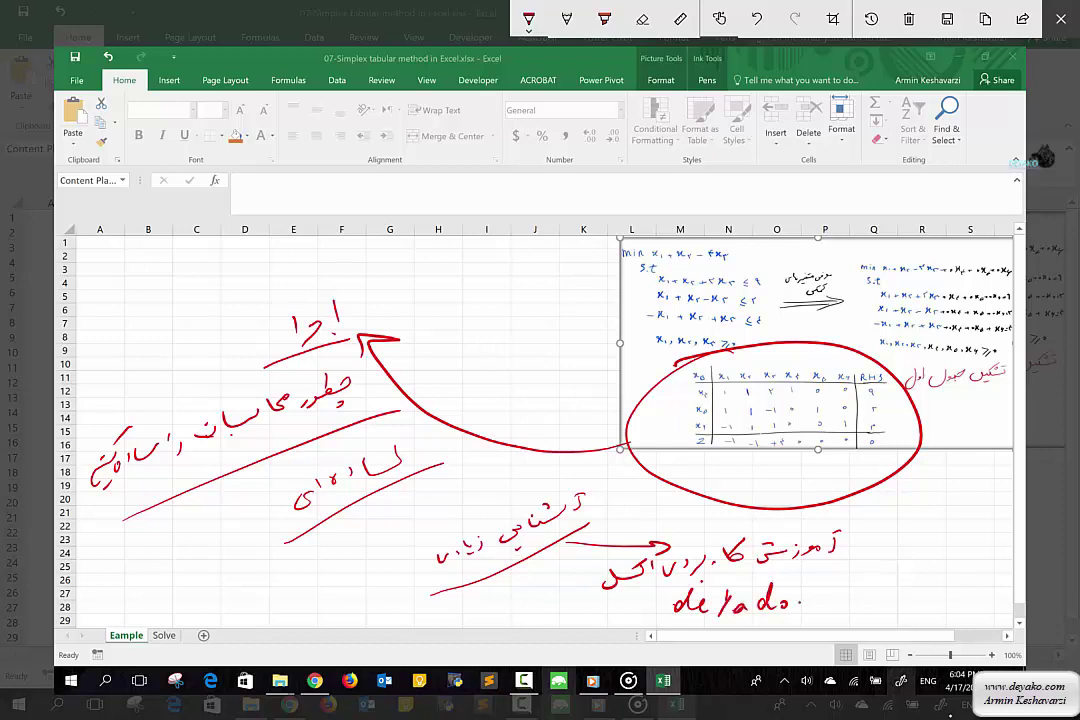
key("ctrl+z")
key("ctrl+z")
key("ctrl+z")
mouse_move(750, 596)
left_mouse_down()
mouse_move(742, 609)
mouse_move(843, 594)
mouse_move(865, 602)
left_mouse_up()
left_click(794, 603)
left_click(800, 603)
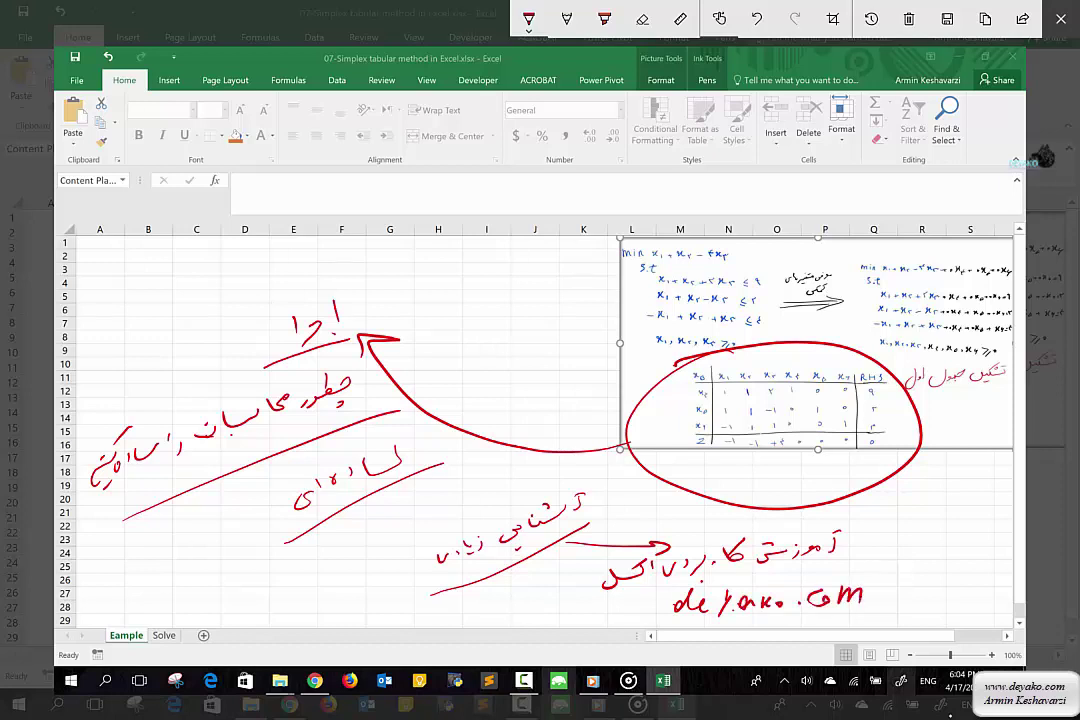
left_click_drag(658, 620, 910, 604)
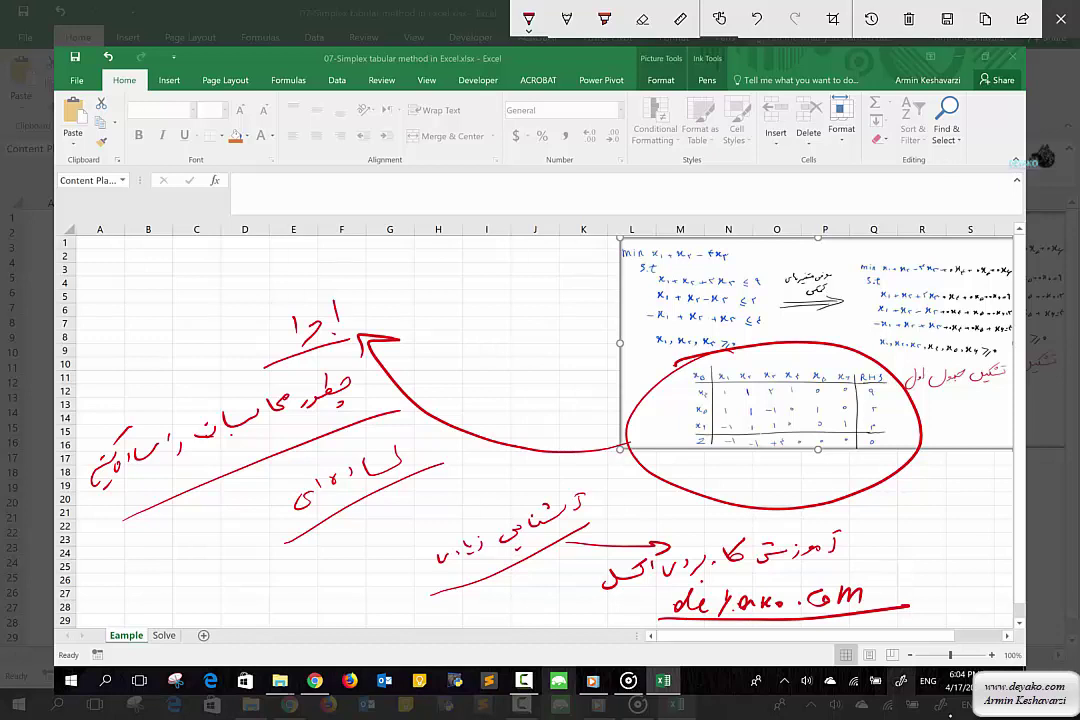
Step: Add a red word about formulas to the note, then close Screen Sketch
mouse_move(941, 544)
left_mouse_down()
mouse_move(940, 560)
mouse_move(949, 550)
mouse_move(832, 562)
left_mouse_up()
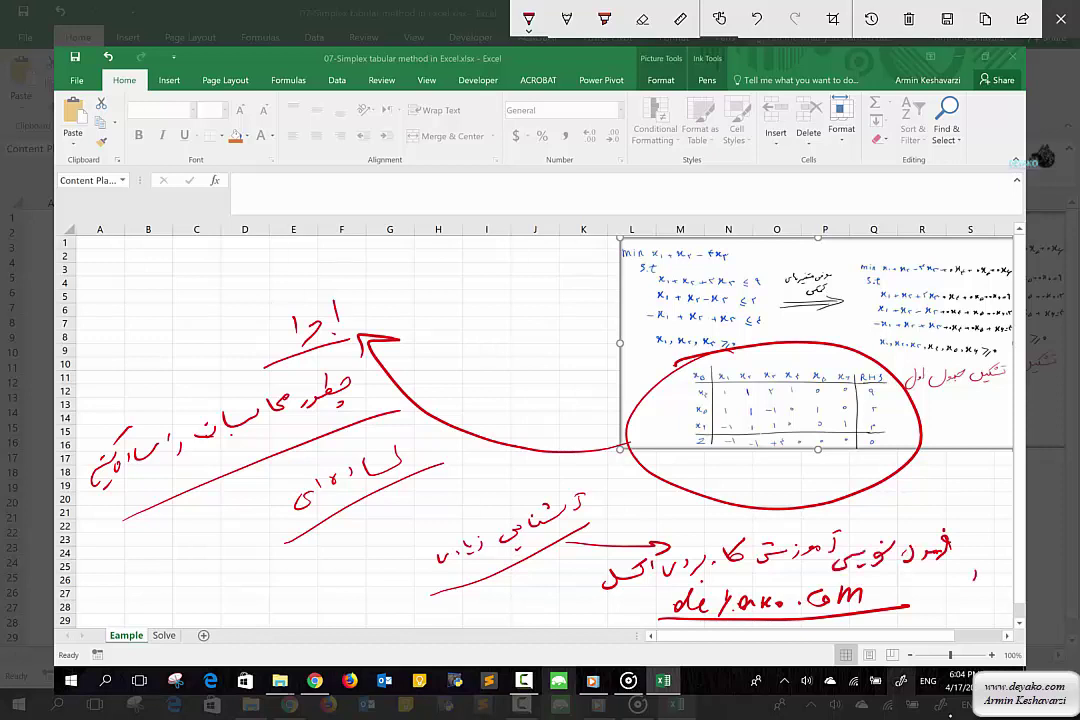
left_click_drag(977, 574, 912, 604)
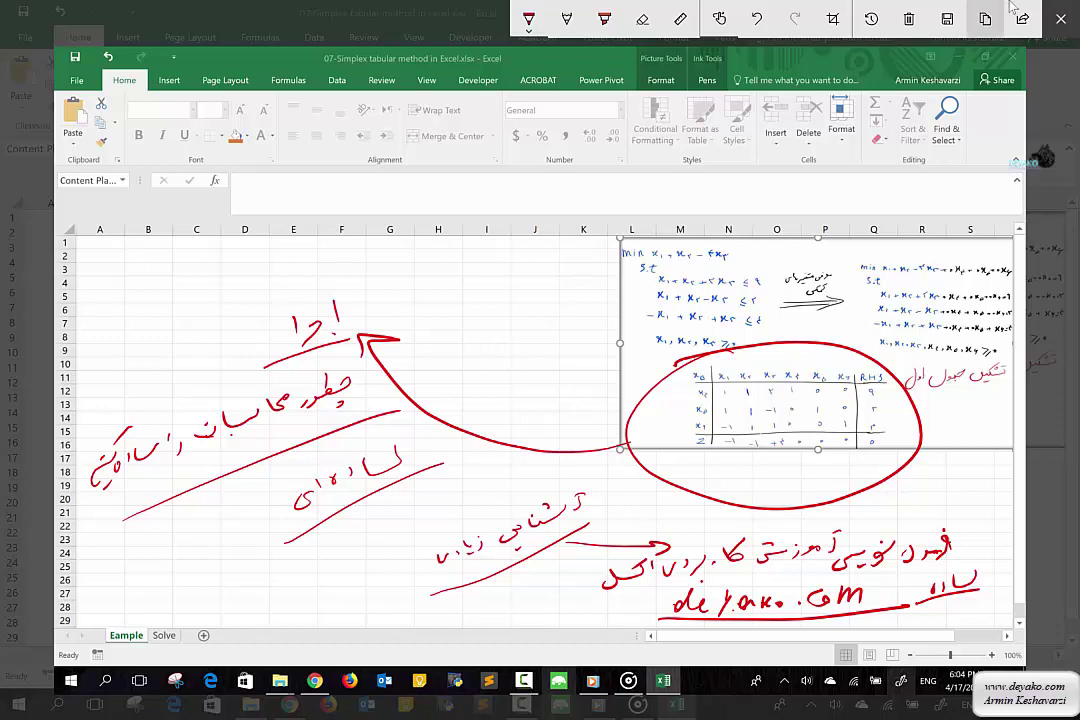
left_click(1060, 18)
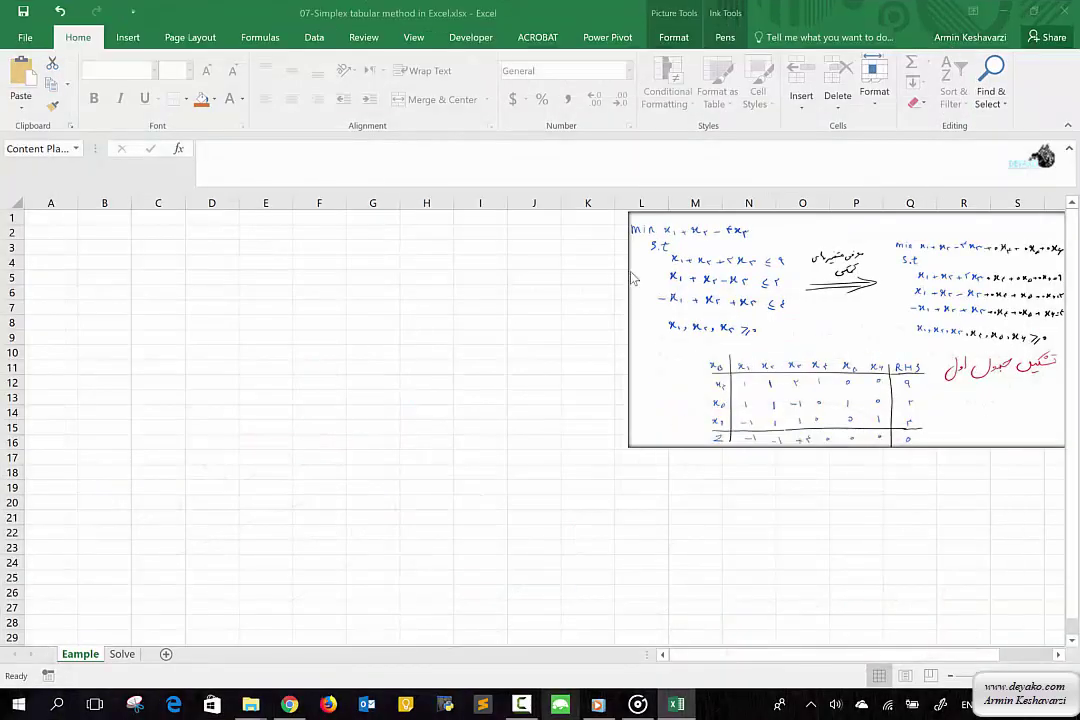
left_click(535, 278)
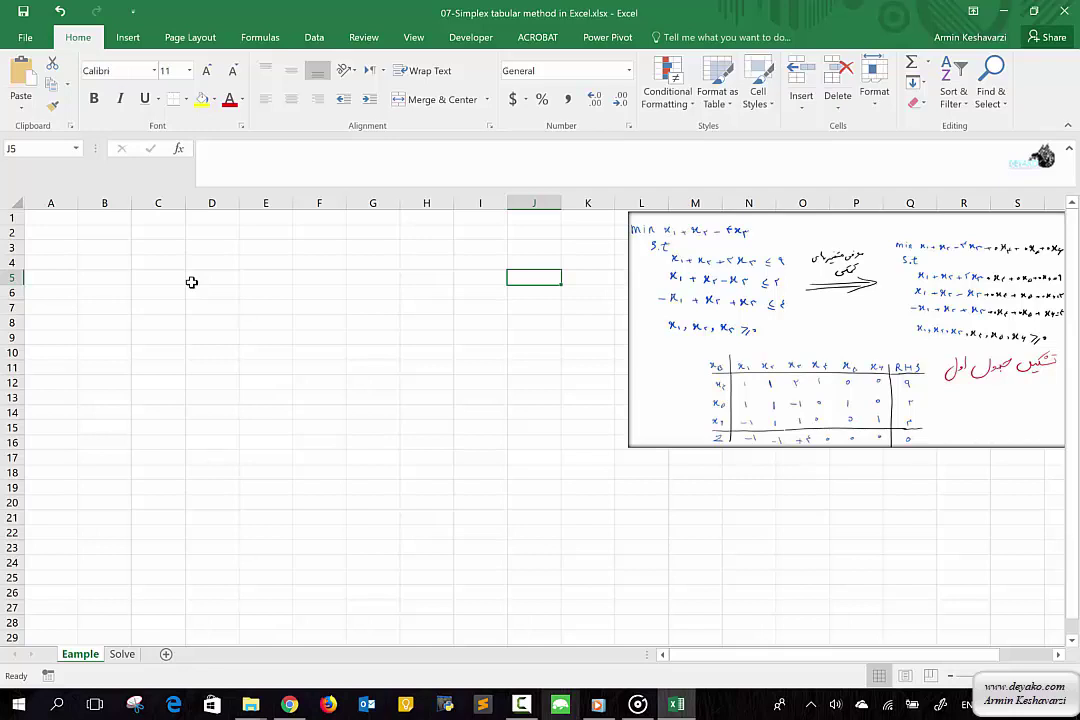
left_click(61, 227)
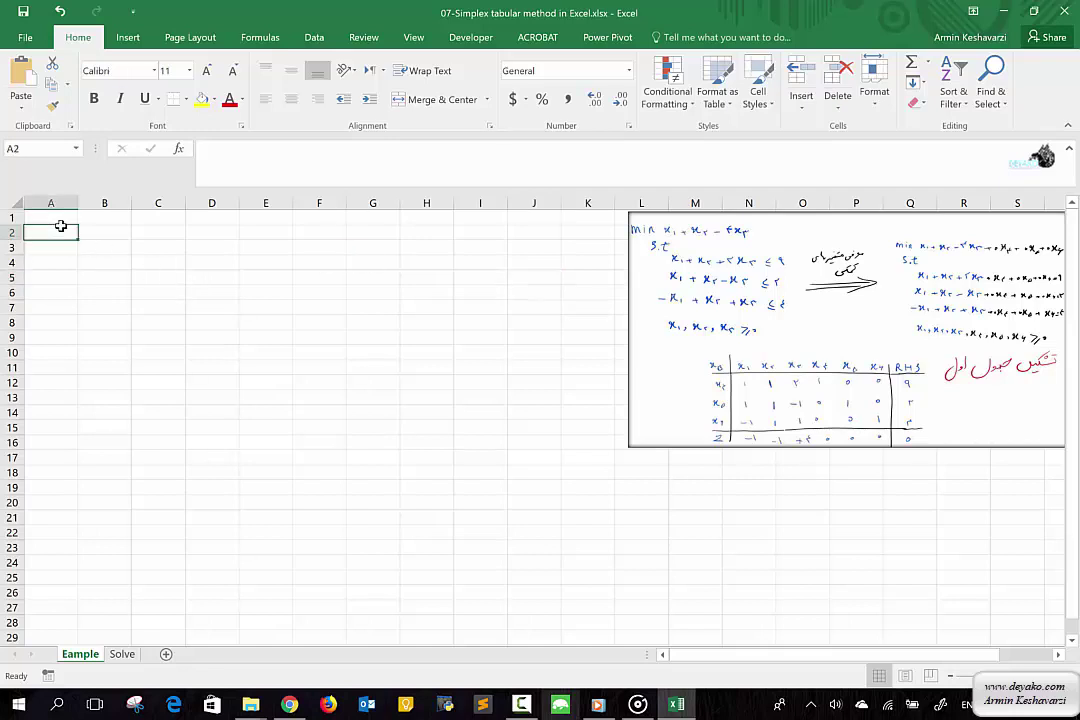
left_click(61, 219)
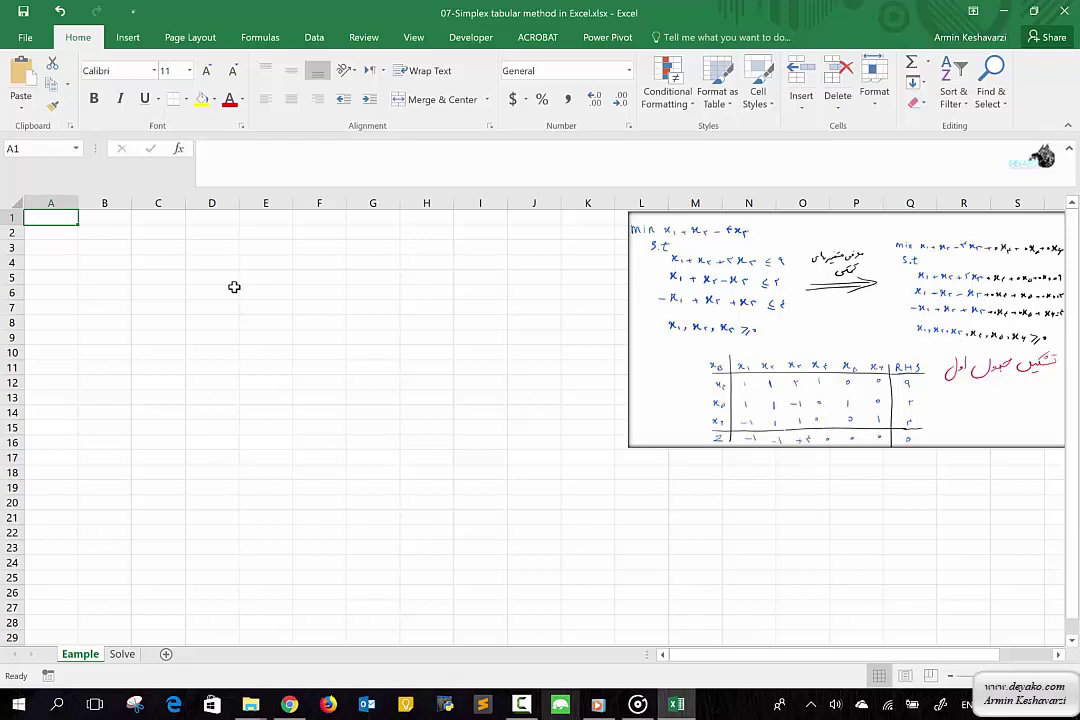
Step: Enter row labels XB, X4, X5 in A1:A3 and fill down to X6 in A4
type("Xb")
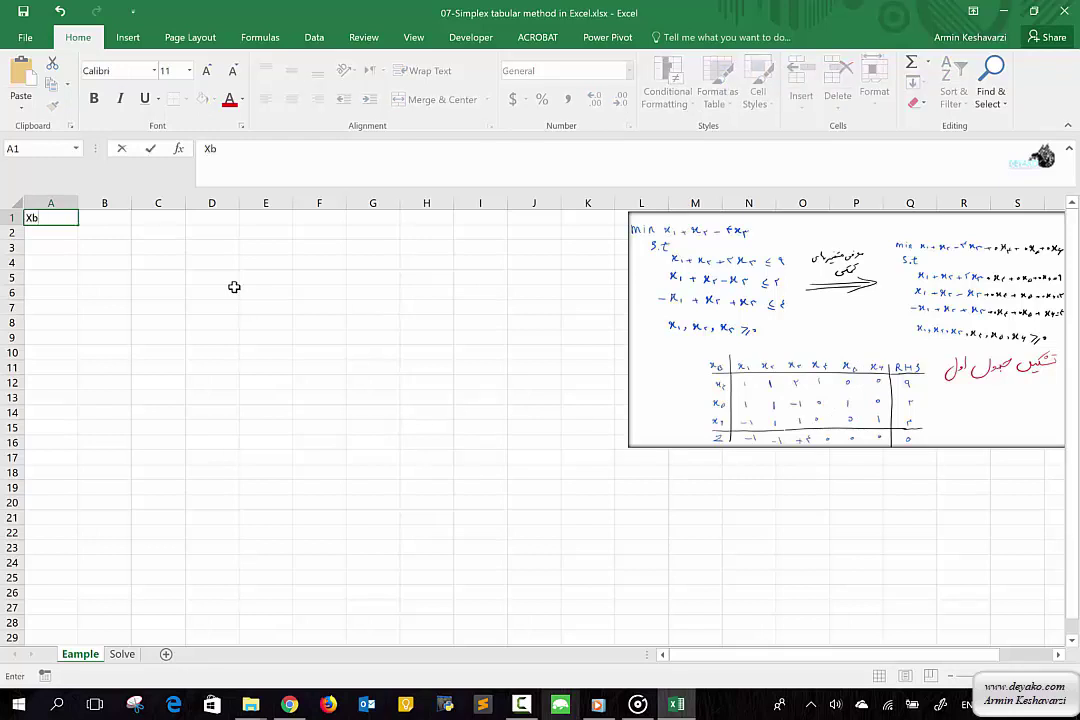
key("BackSpace")
type("B")
key("Return")
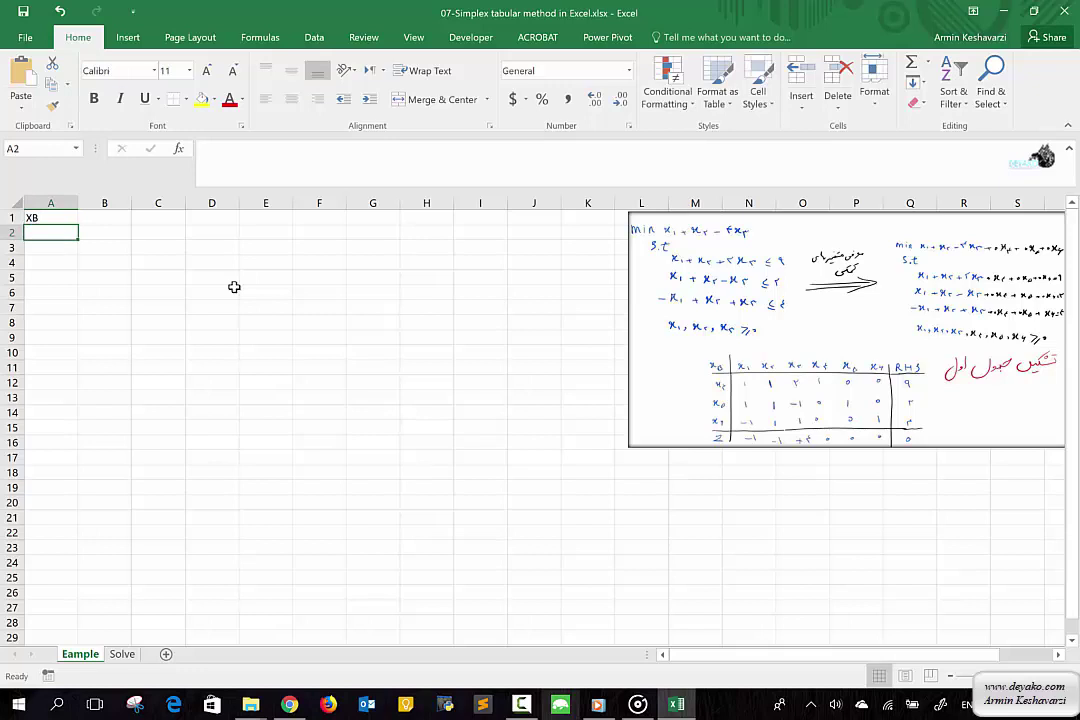
type("X4")
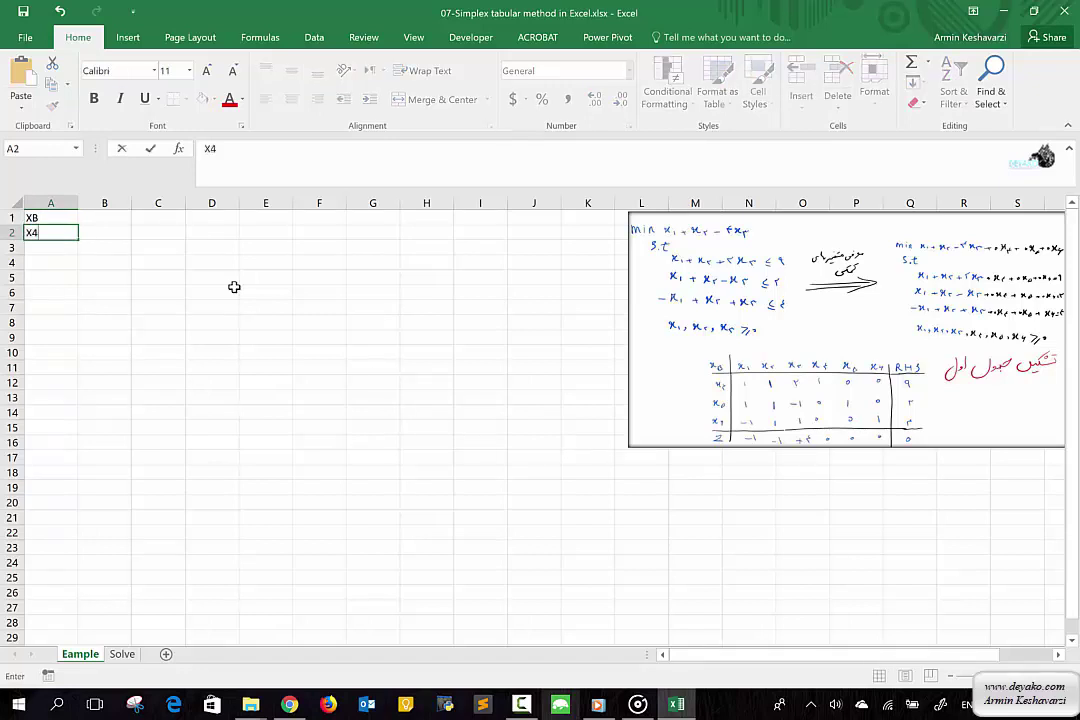
key("Return")
type("X")
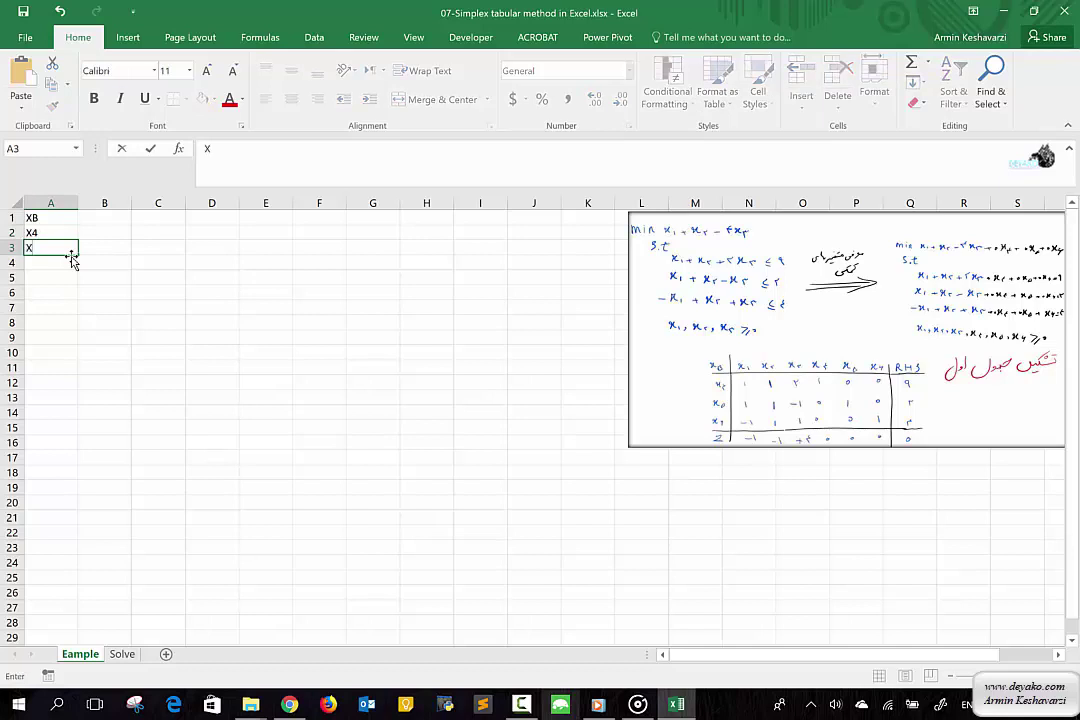
type("5")
key("Return")
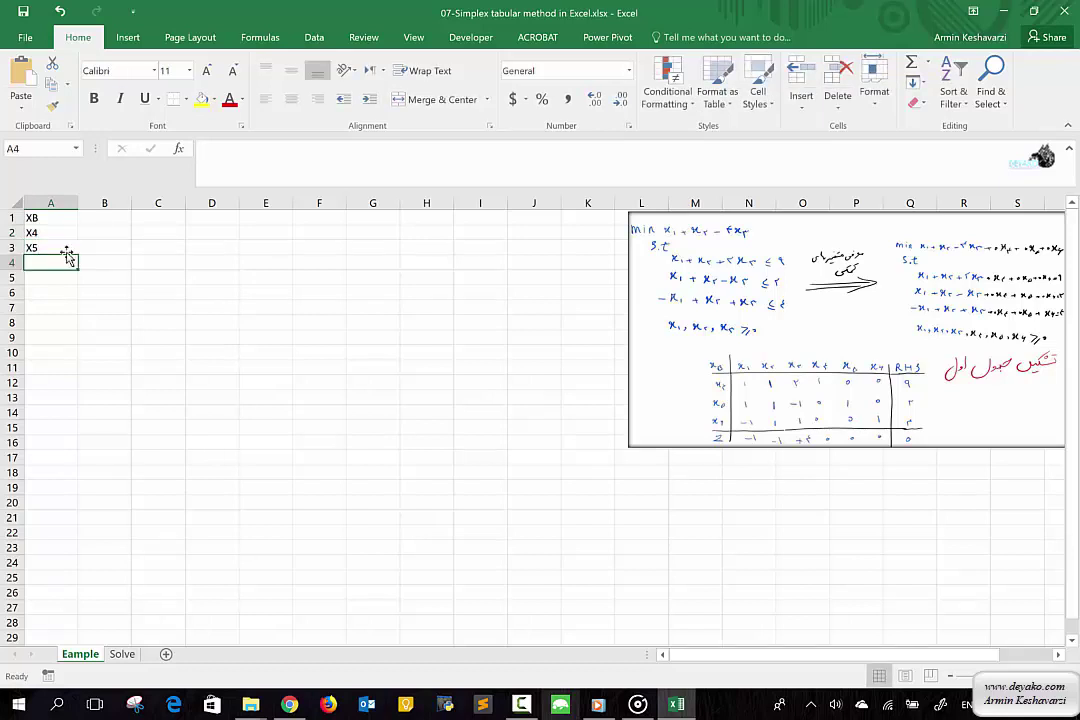
mouse_move(55, 232)
left_mouse_down()
mouse_move(81, 256)
mouse_move(50, 272)
left_mouse_up()
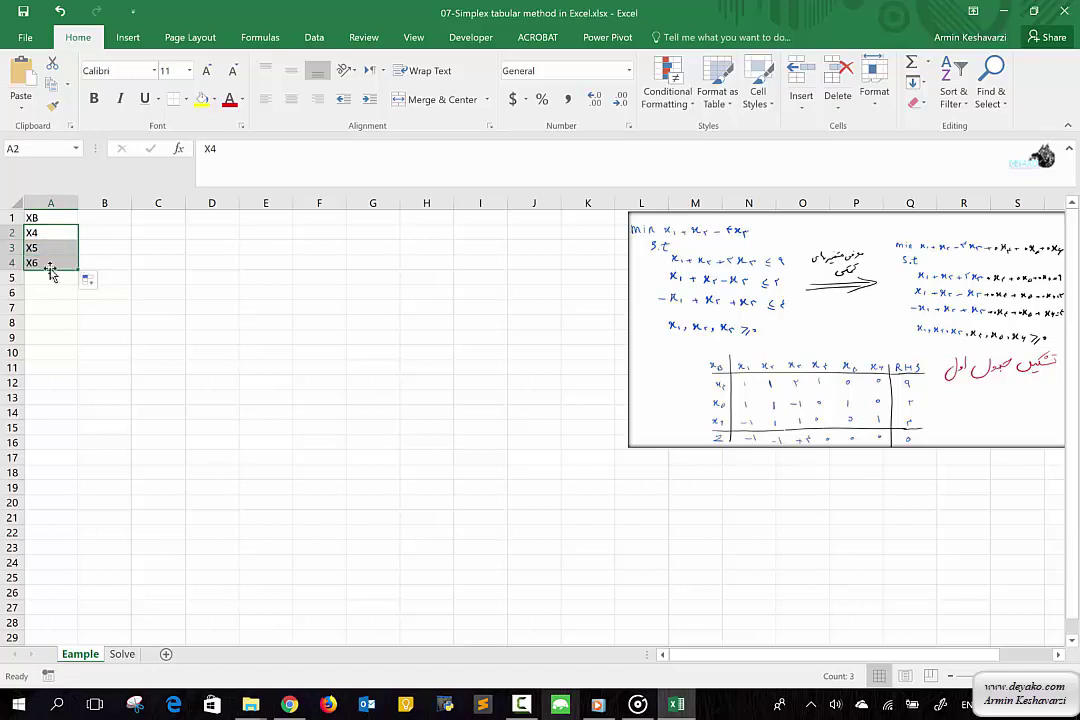
left_click(103, 217)
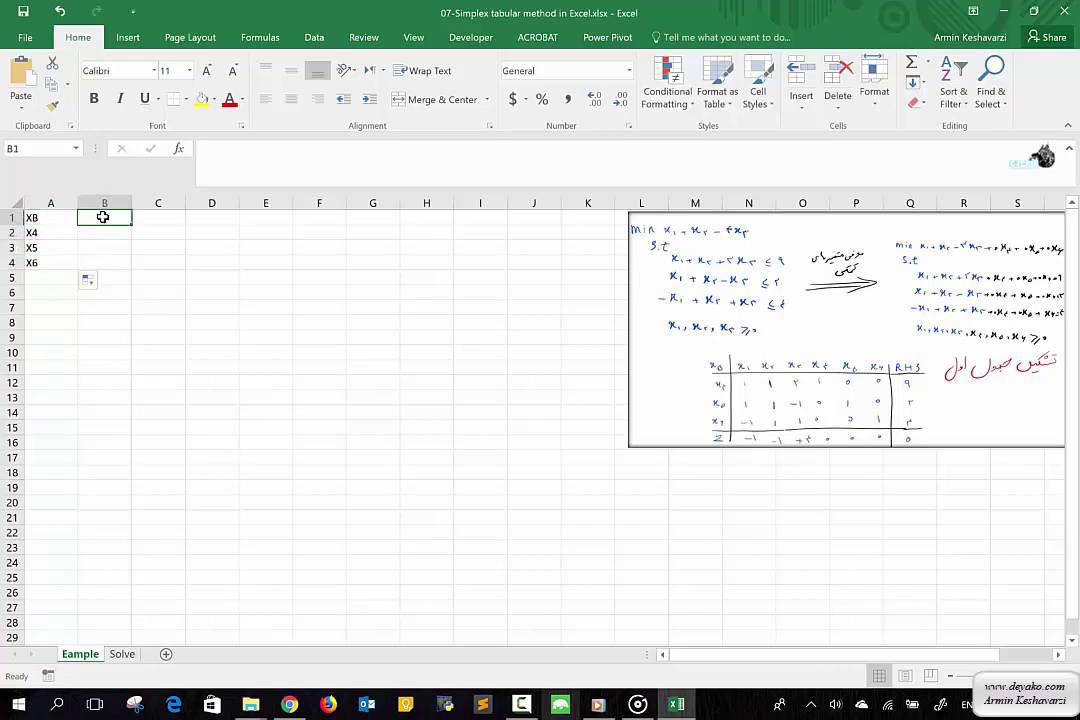
Step: Put z in A5 for the objective row and X1 in B1
left_click(49, 273)
type("z")
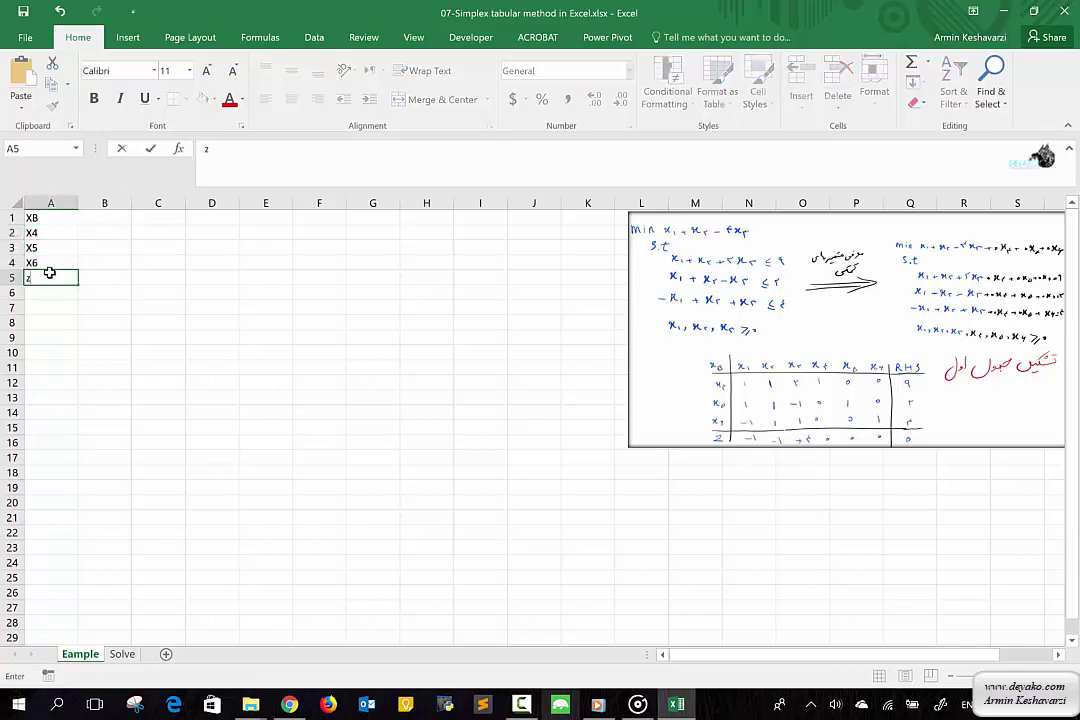
left_click(91, 220)
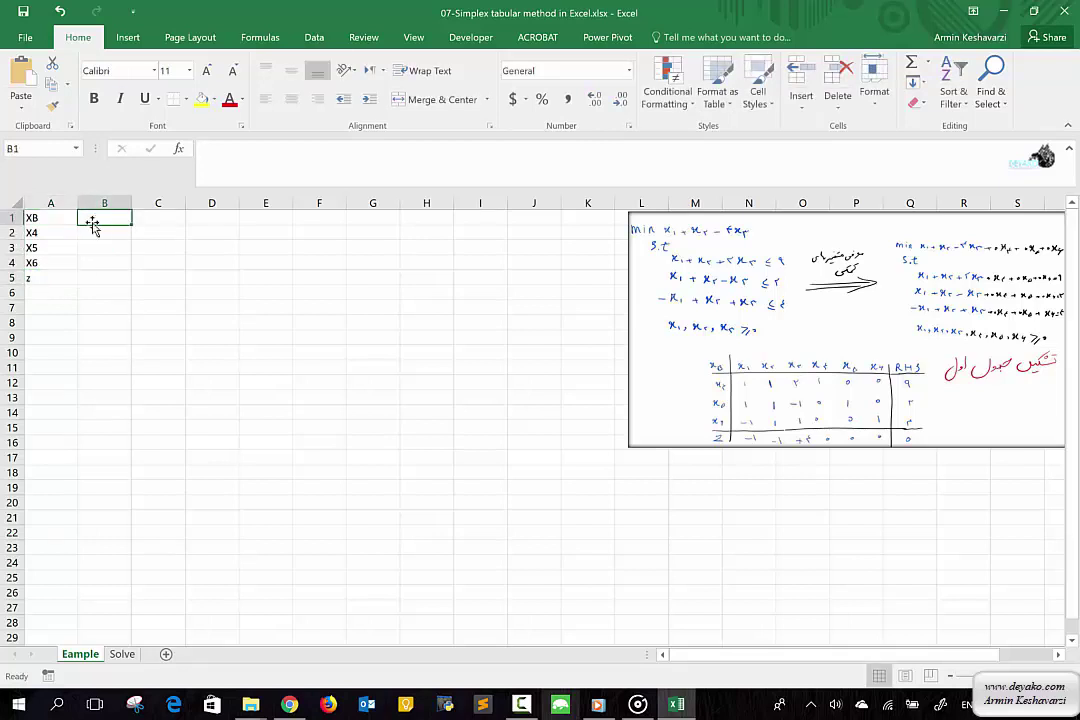
type("X1")
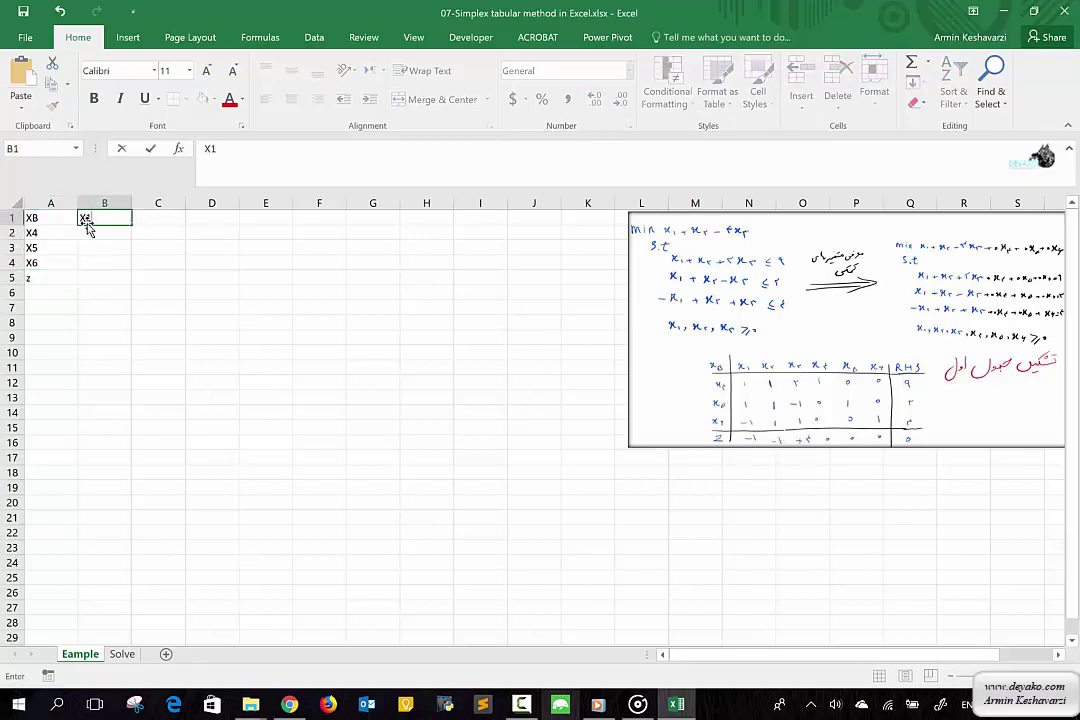
key("Tab")
Step: Enter X2 in C1, fill headers across to X6 in G1, and add RHS in H1
type("X2")
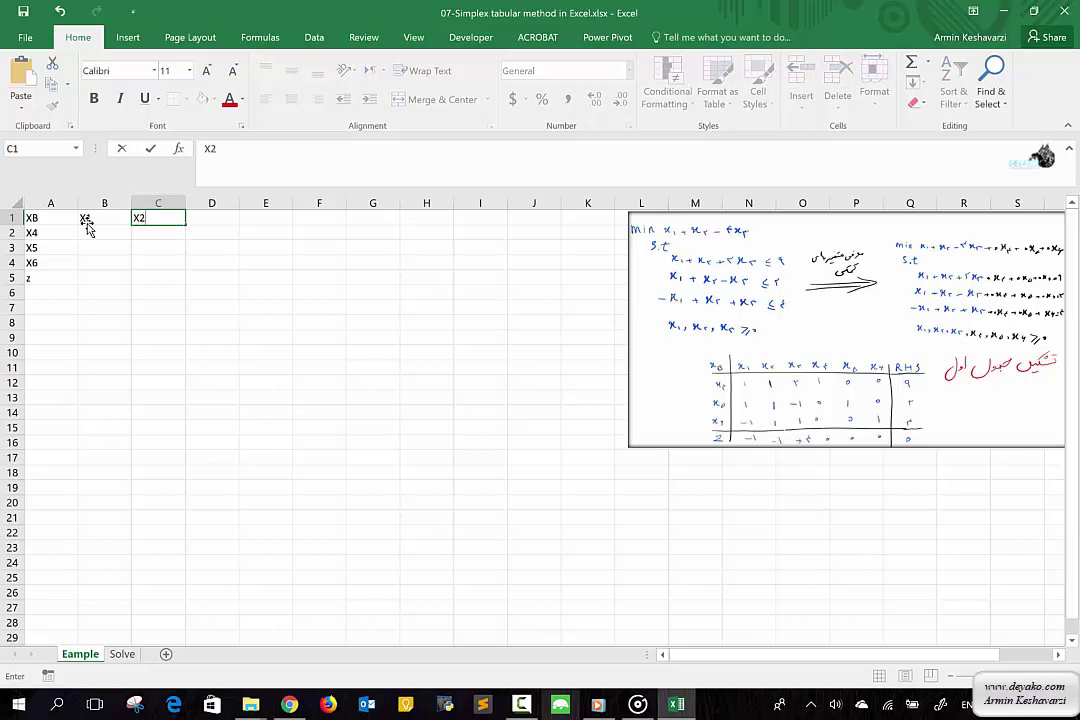
key("ctrl+Return")
left_click(92, 220)
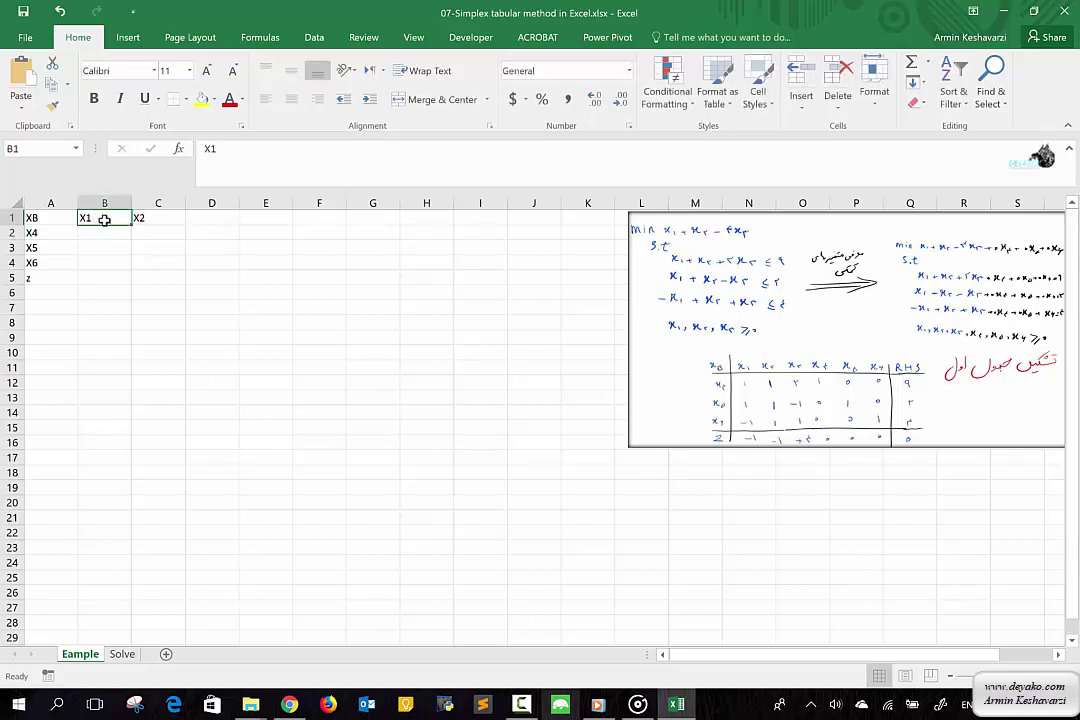
left_click_drag(130, 221, 394, 226)
left_click(430, 218)
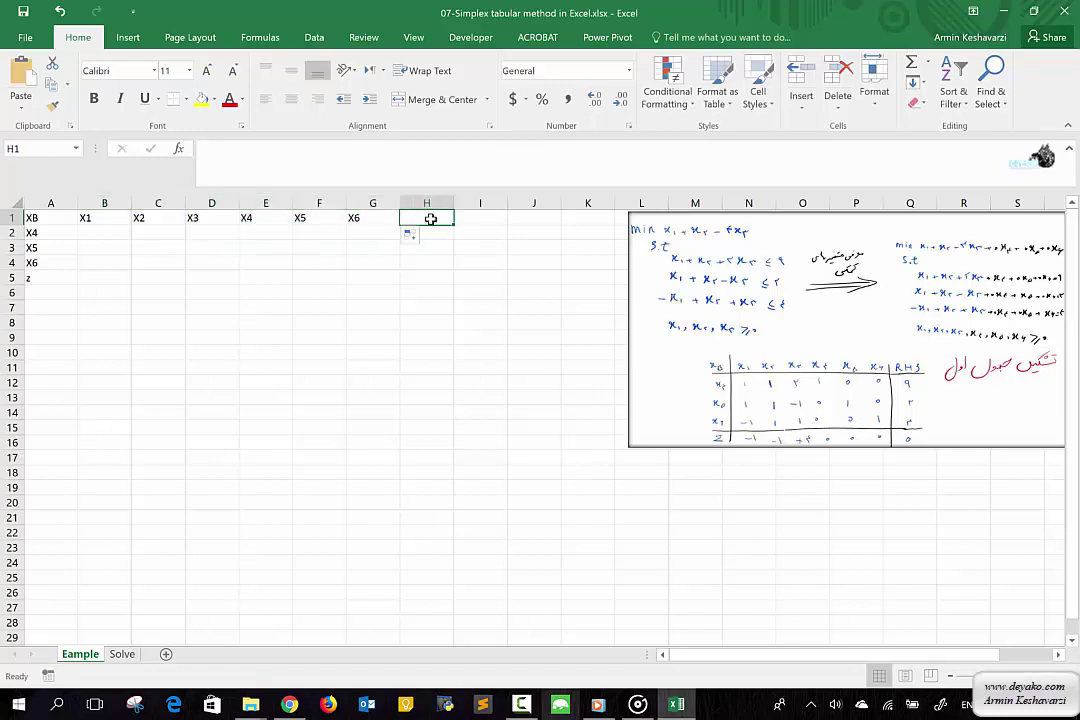
type("RHS")
key("Return")
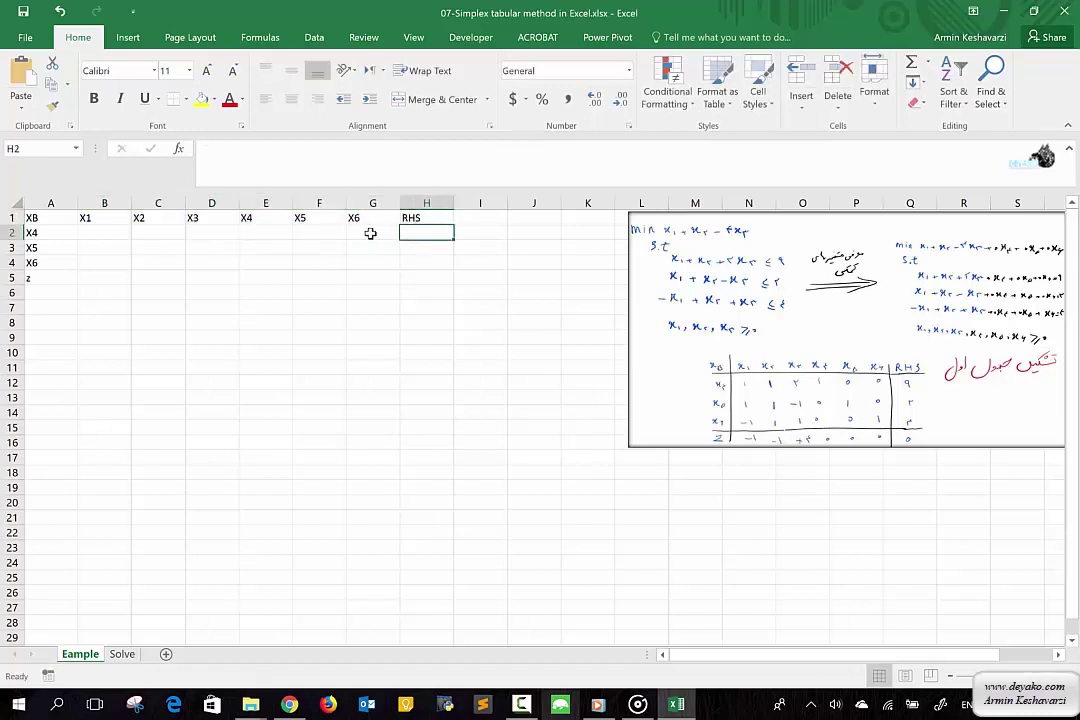
Step: Apply All Borders to the tableau range A1:H5
left_click_drag(53, 218, 411, 282)
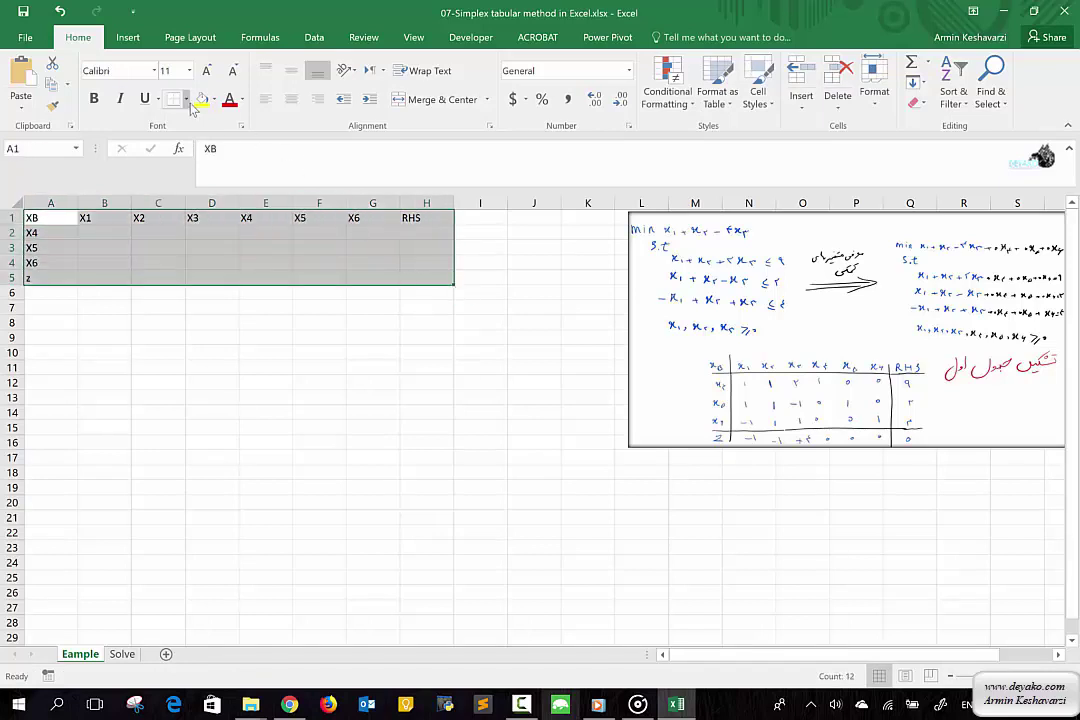
left_click(186, 100)
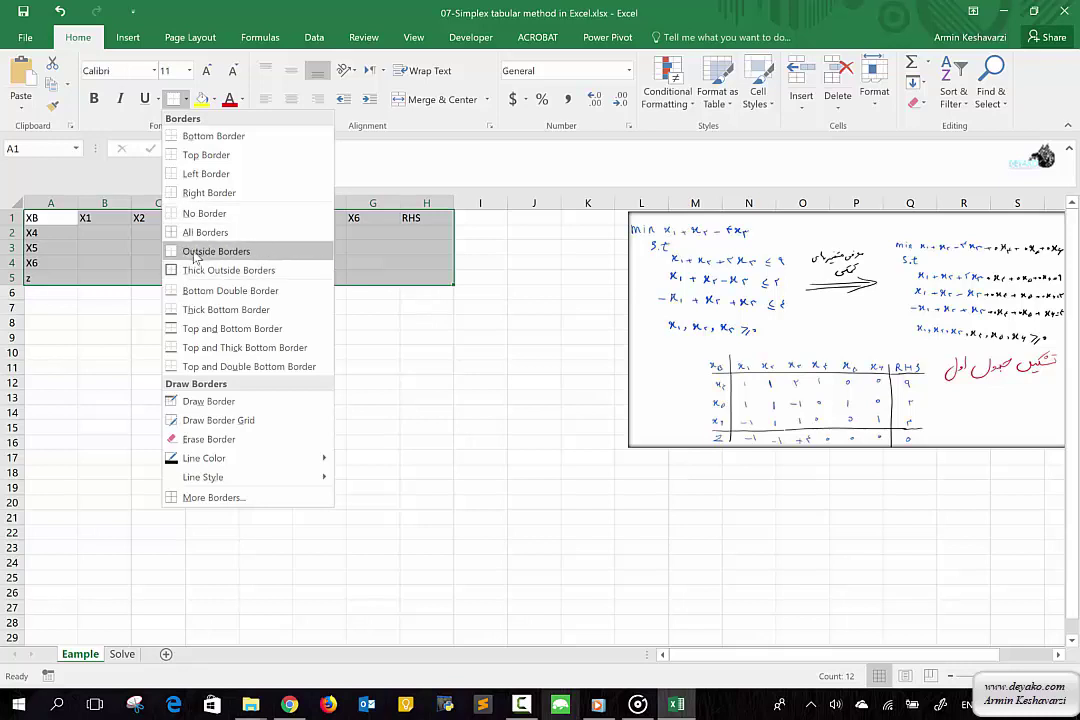
left_click(205, 232)
left_click_drag(105, 263, 160, 302)
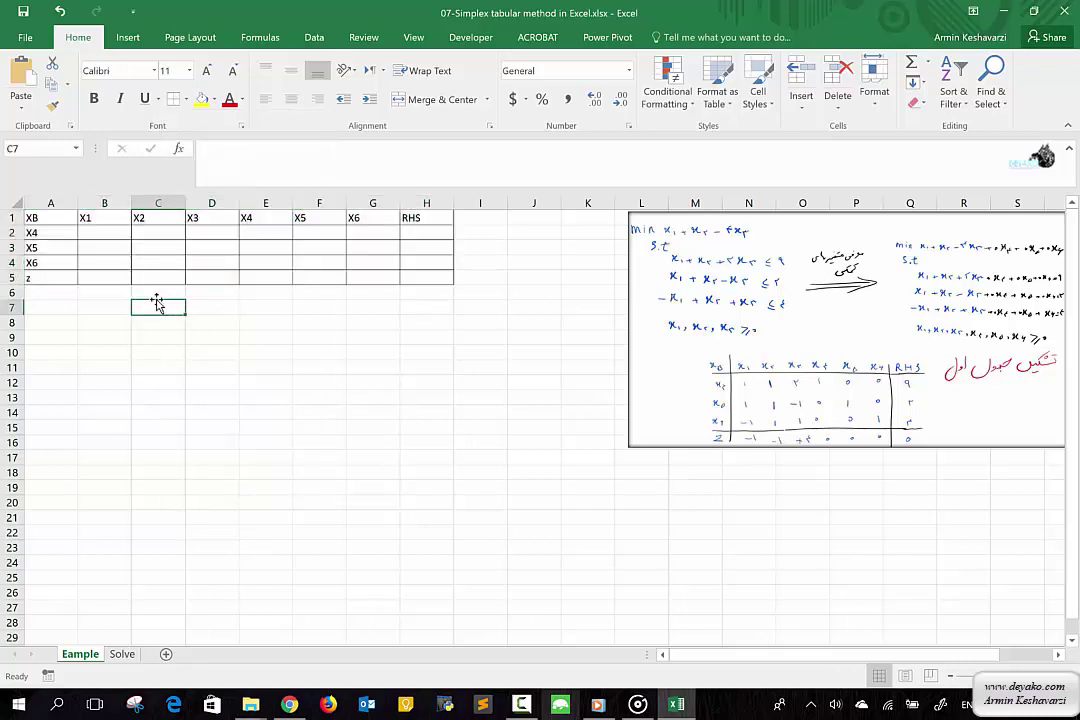
Step: Fill the X1 column B2:B5 with 1, 1, -1, -1
left_click(117, 236)
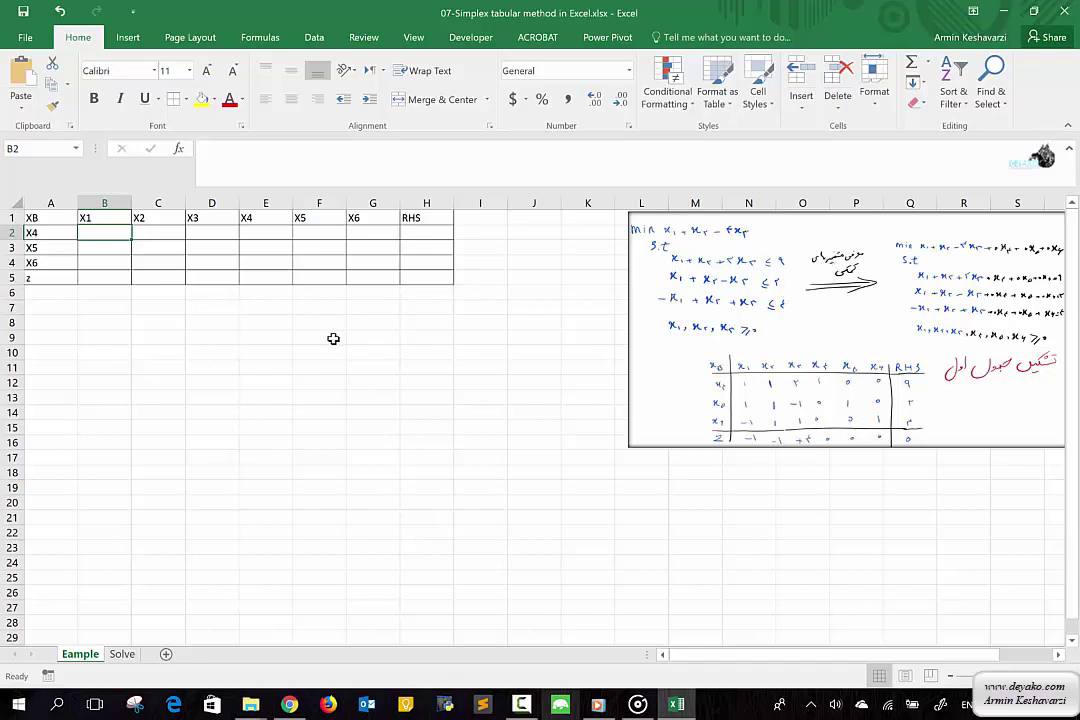
type("1")
key("Return")
type("1")
key("Return")
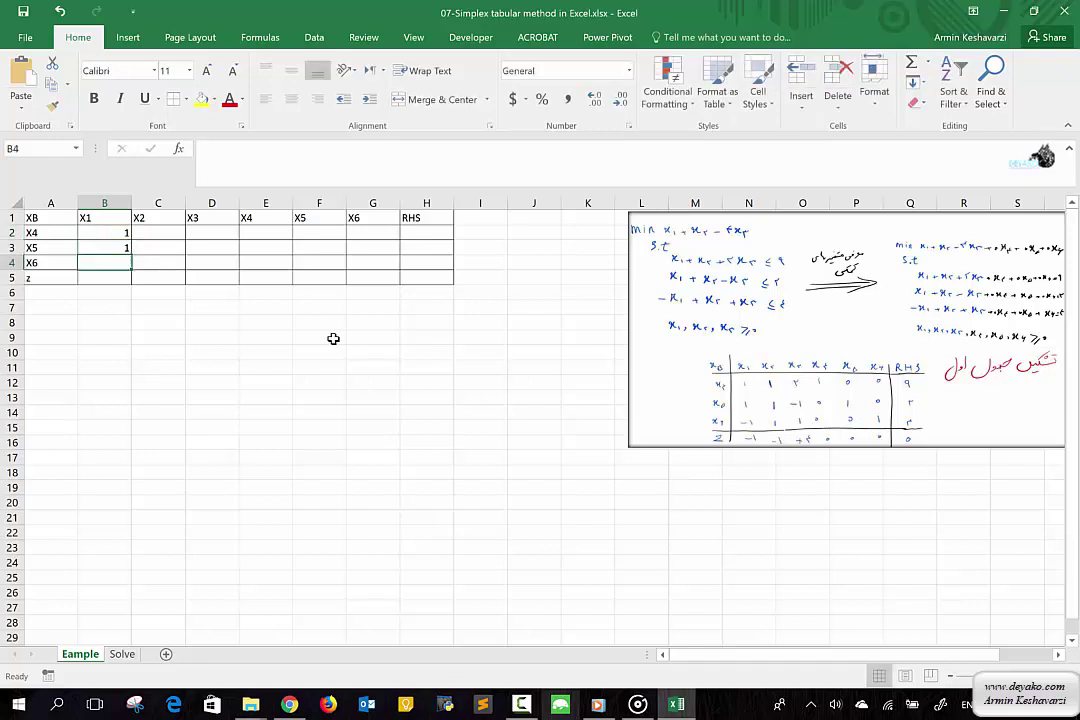
type("-1")
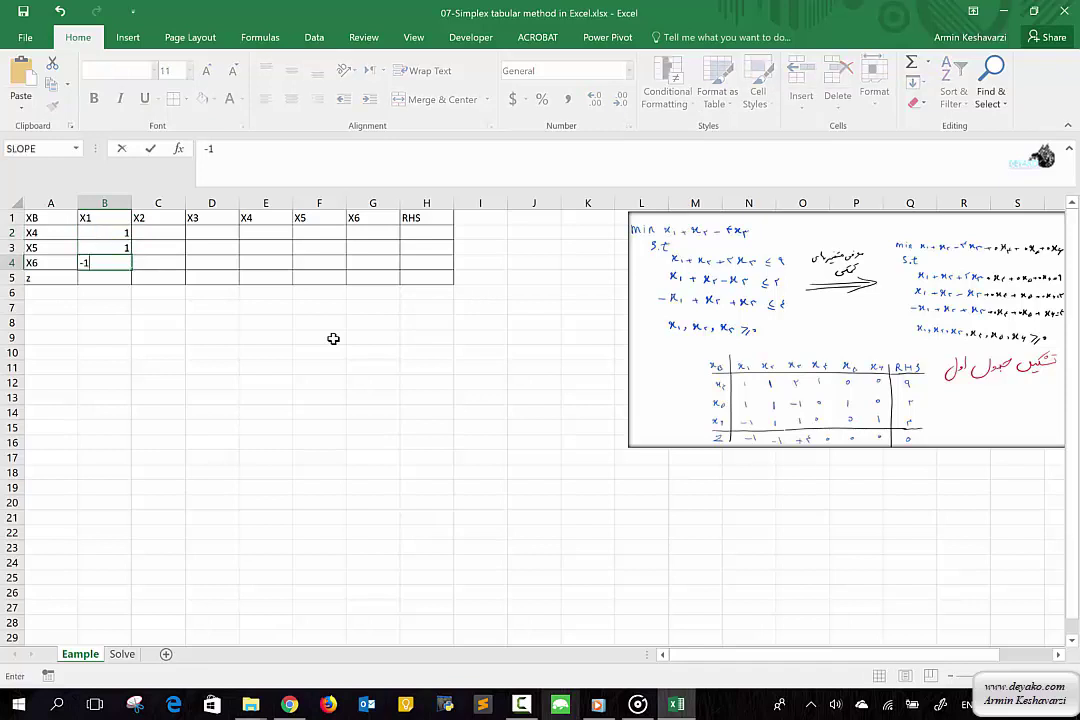
key("Return")
type("-1")
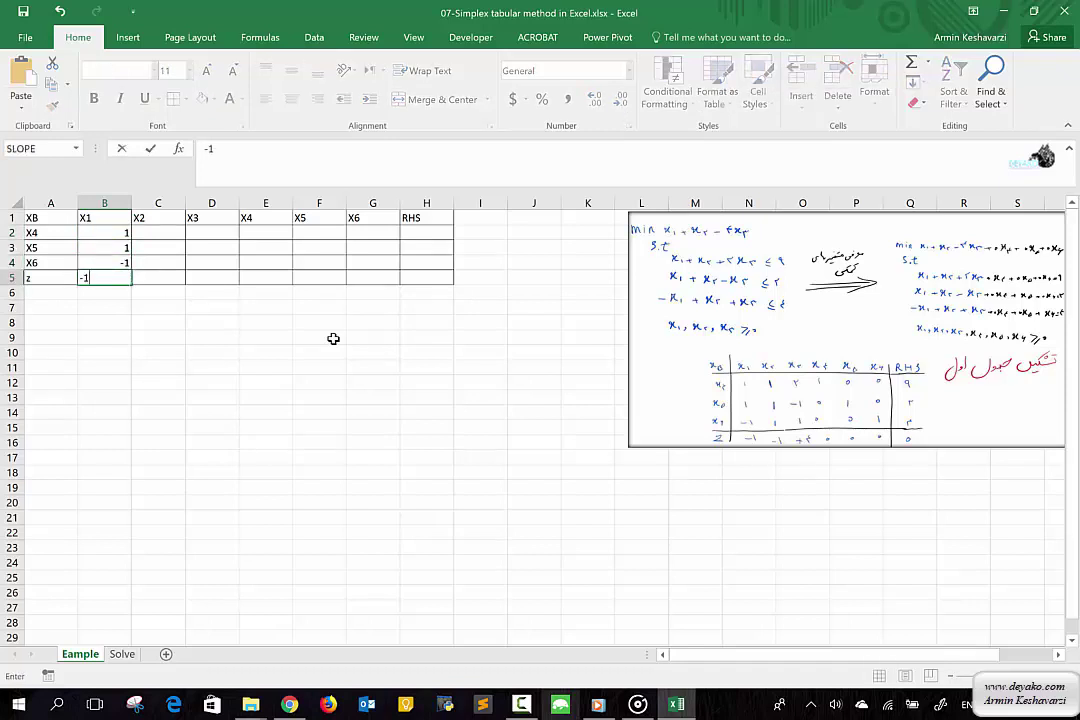
key("Return")
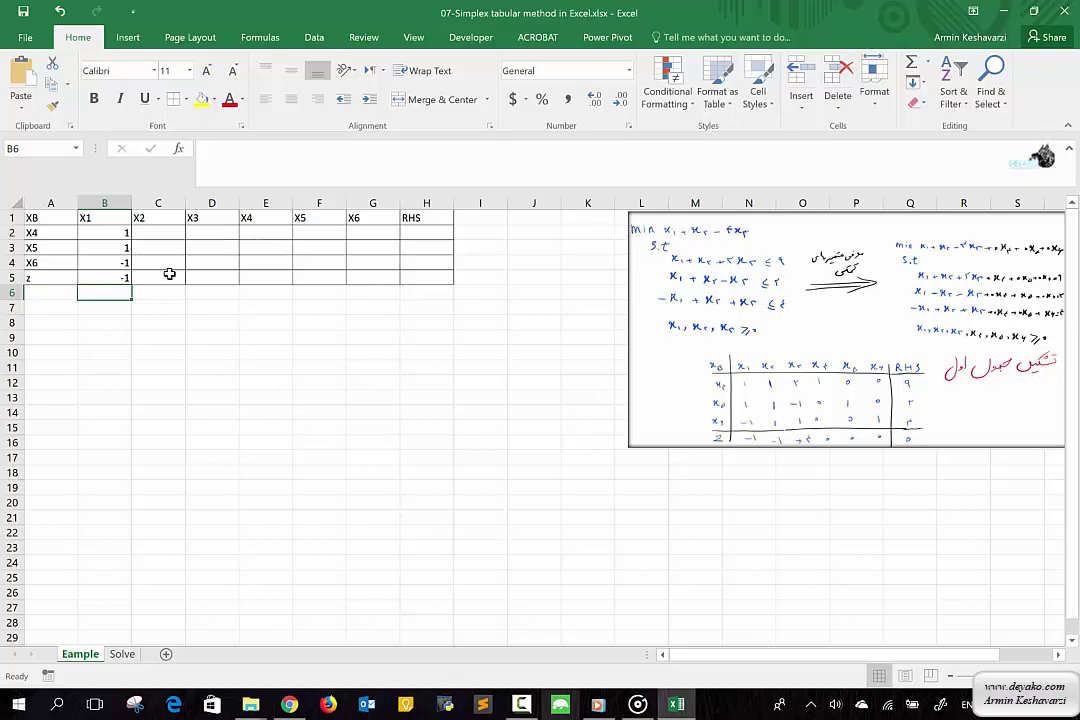
left_click(123, 276)
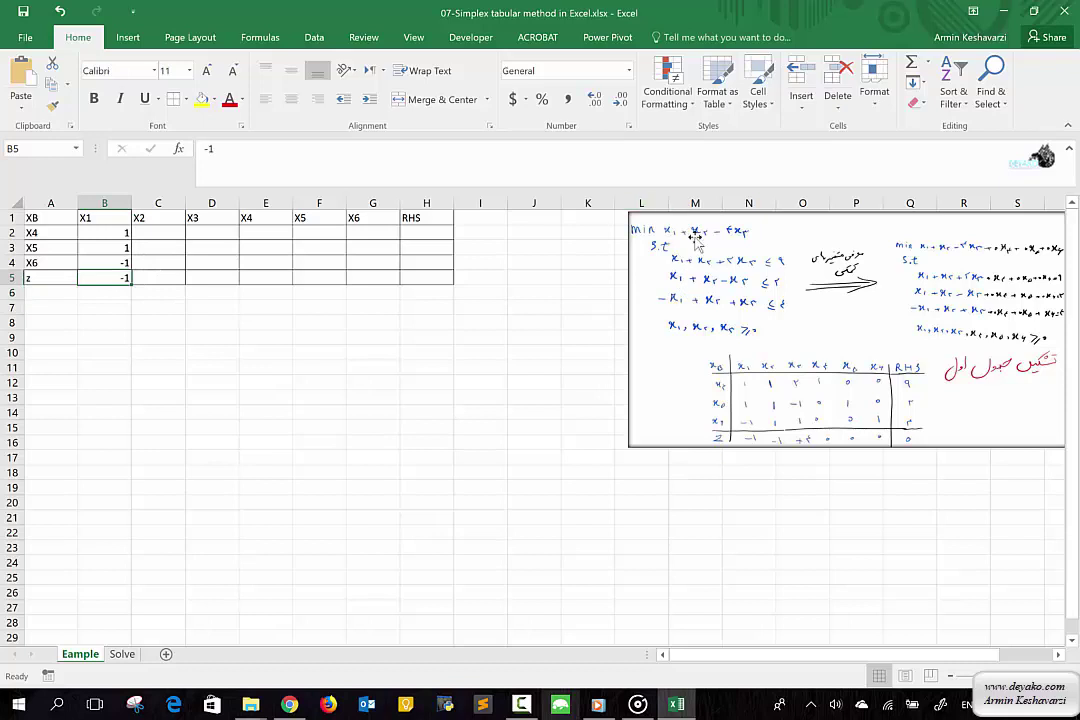
Step: Fill the X2 column C2:C5 with 1, 1, 1, -1
left_click(148, 241)
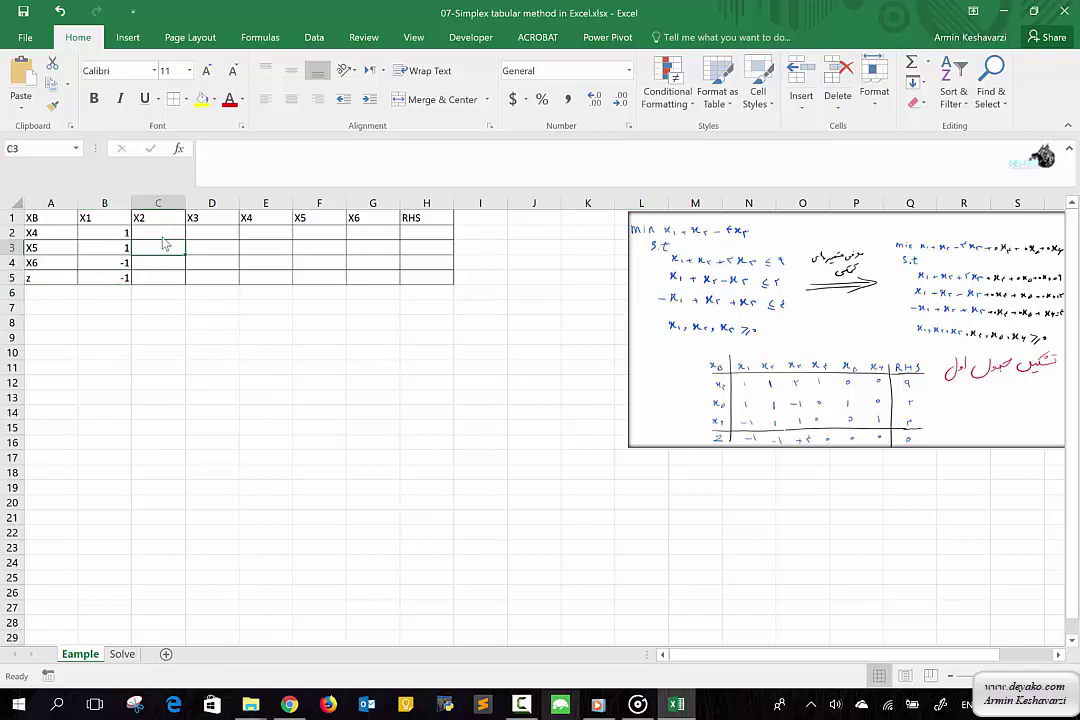
left_click(162, 232)
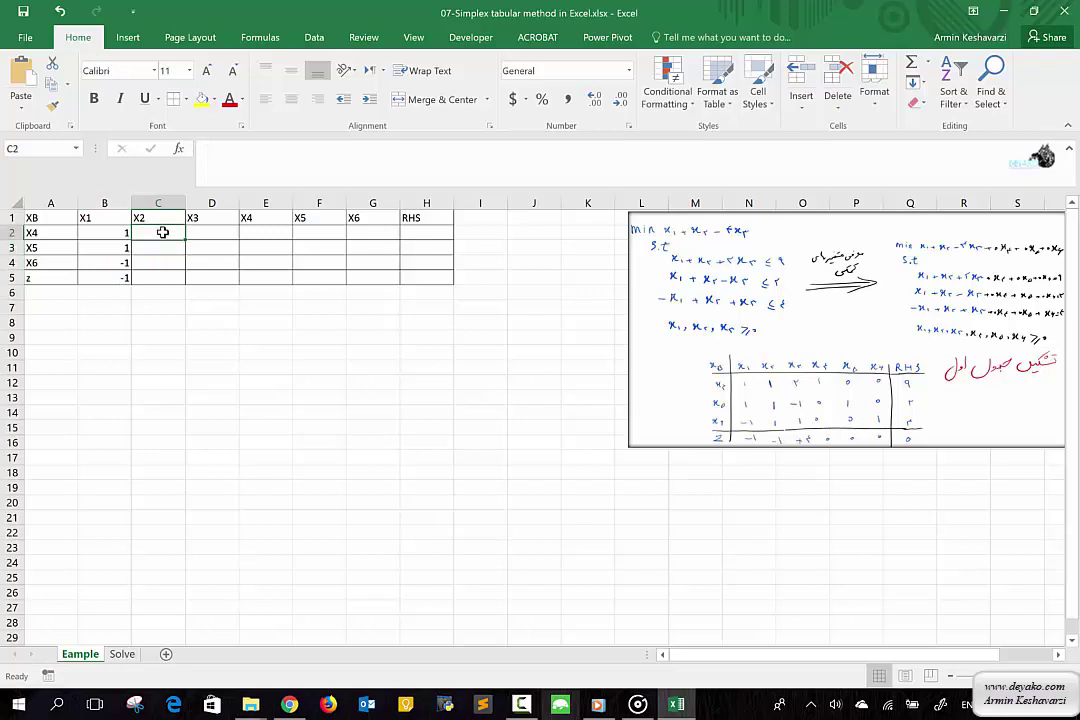
type("1")
key("Return")
type("1")
key("Return")
type("1")
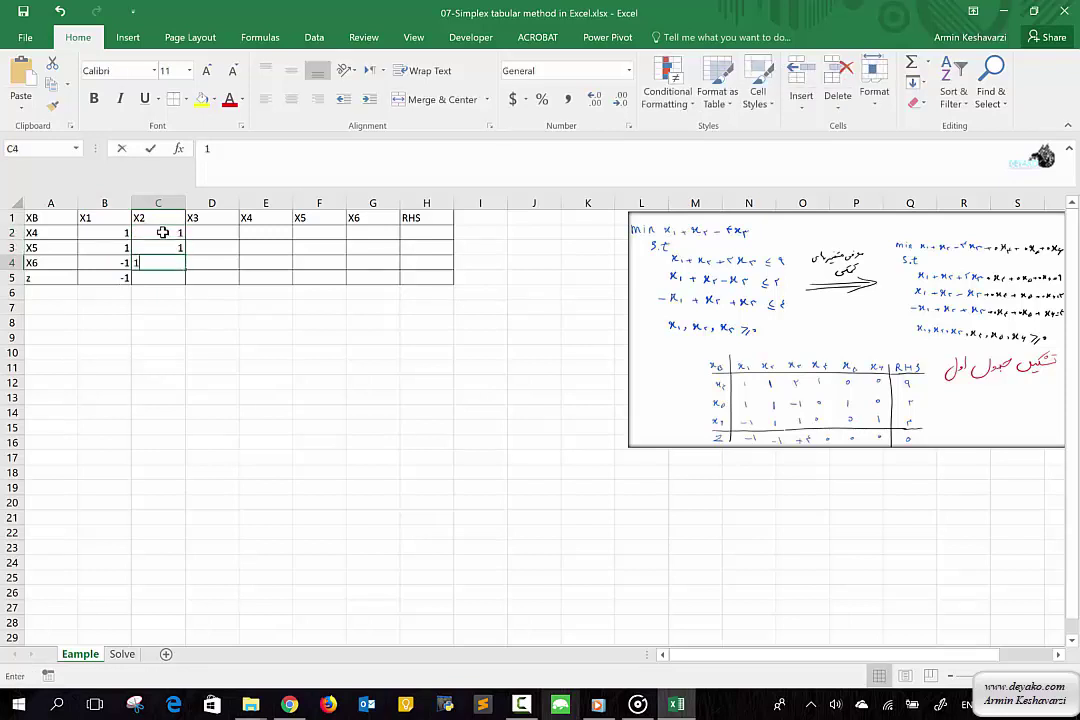
key("Return")
type("-1")
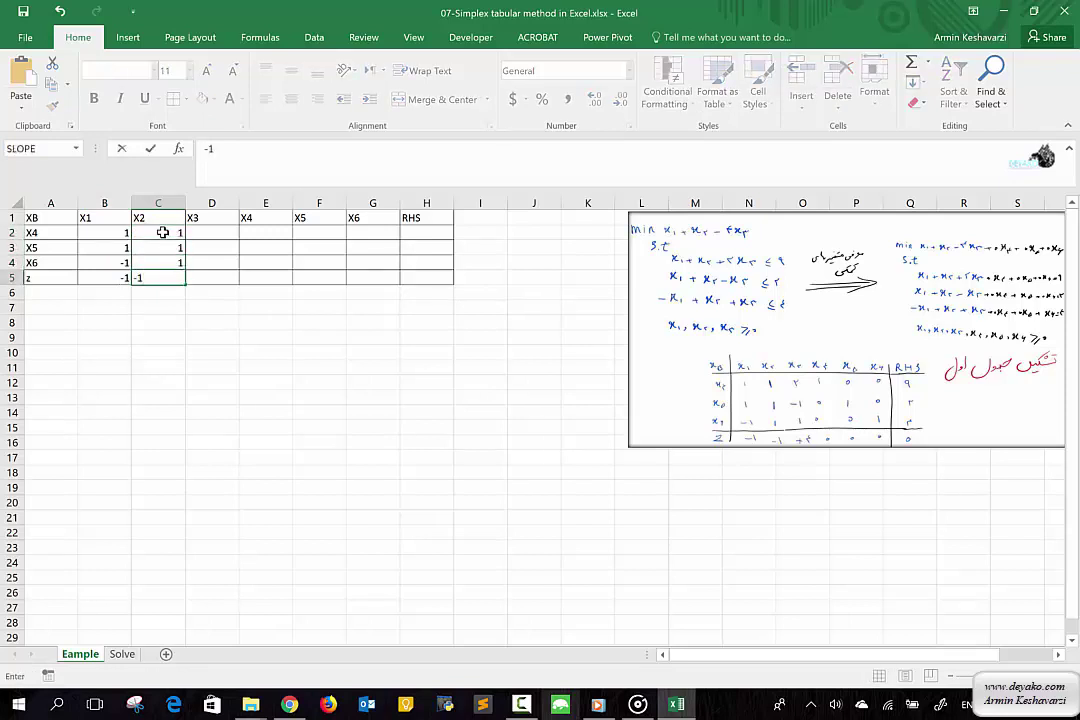
key("Return")
Step: Fill the X3 column D2:D5 with 2, -1, 1, 4
key("Right")
key("Up")
key("Up")
key("Up")
key("Up")
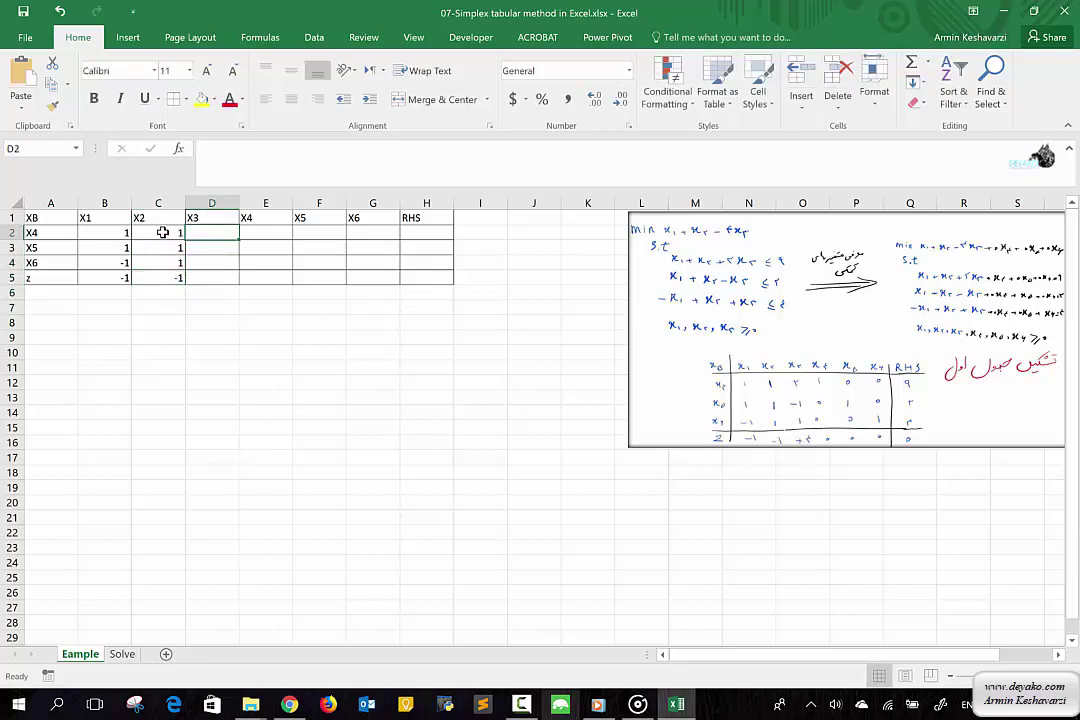
type("2")
key("Return")
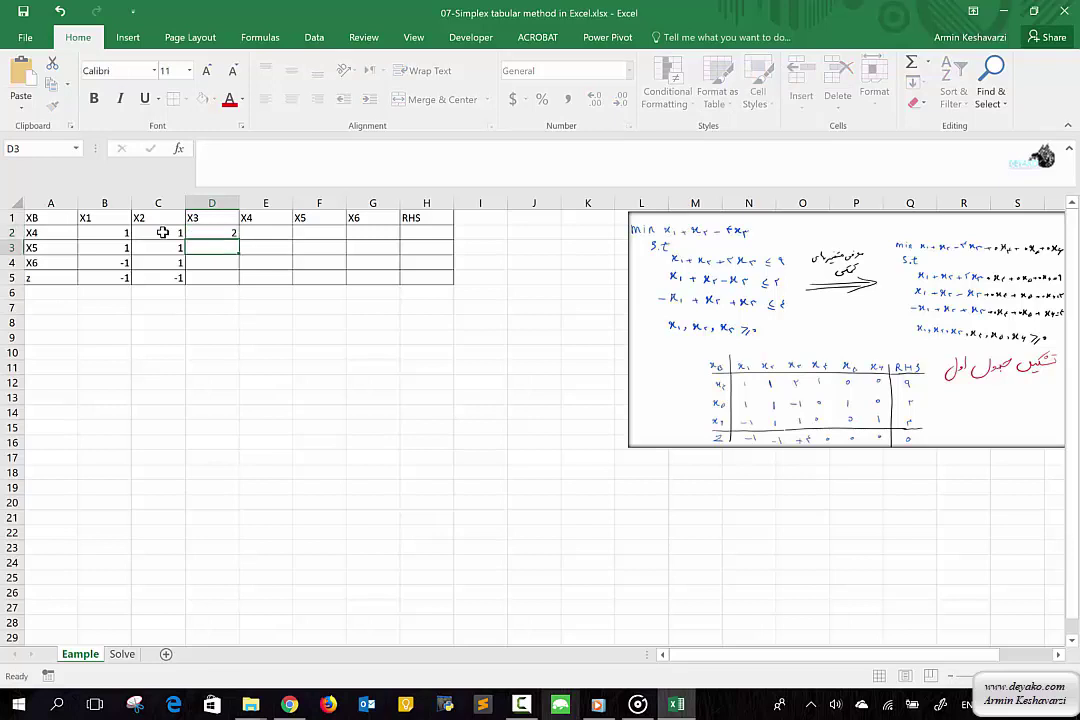
type("-1")
key("Return")
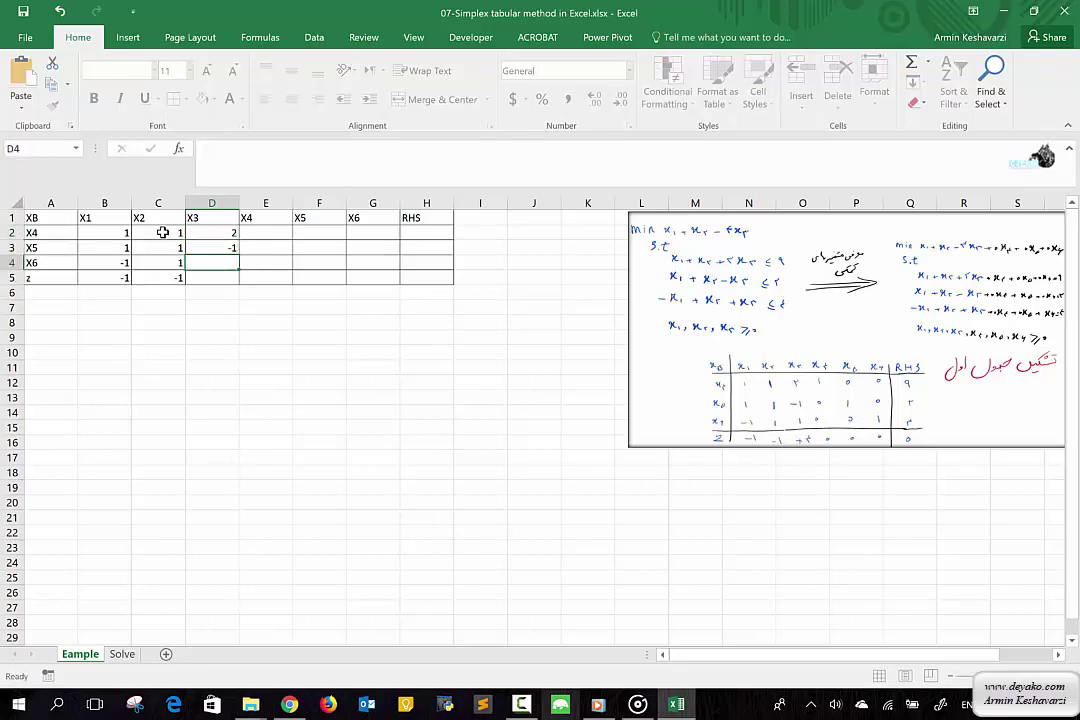
type("1")
key("Return")
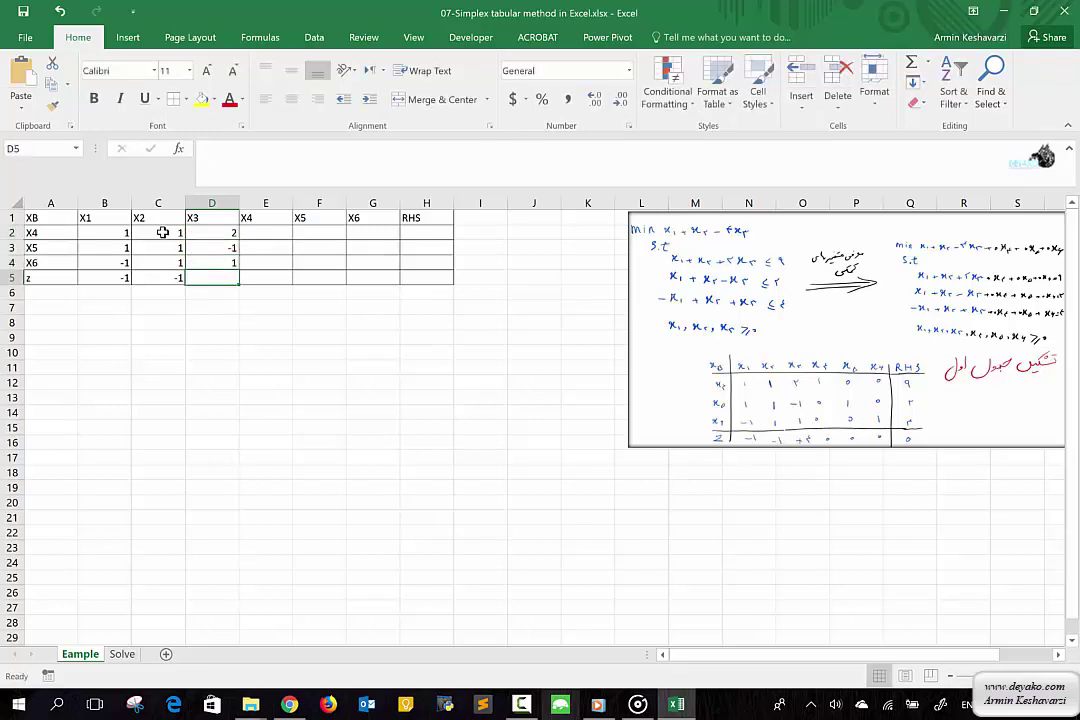
type("4")
key("Tab")
Step: Start the X4 column with 1 in E2 and 0 in E3
key("Up")
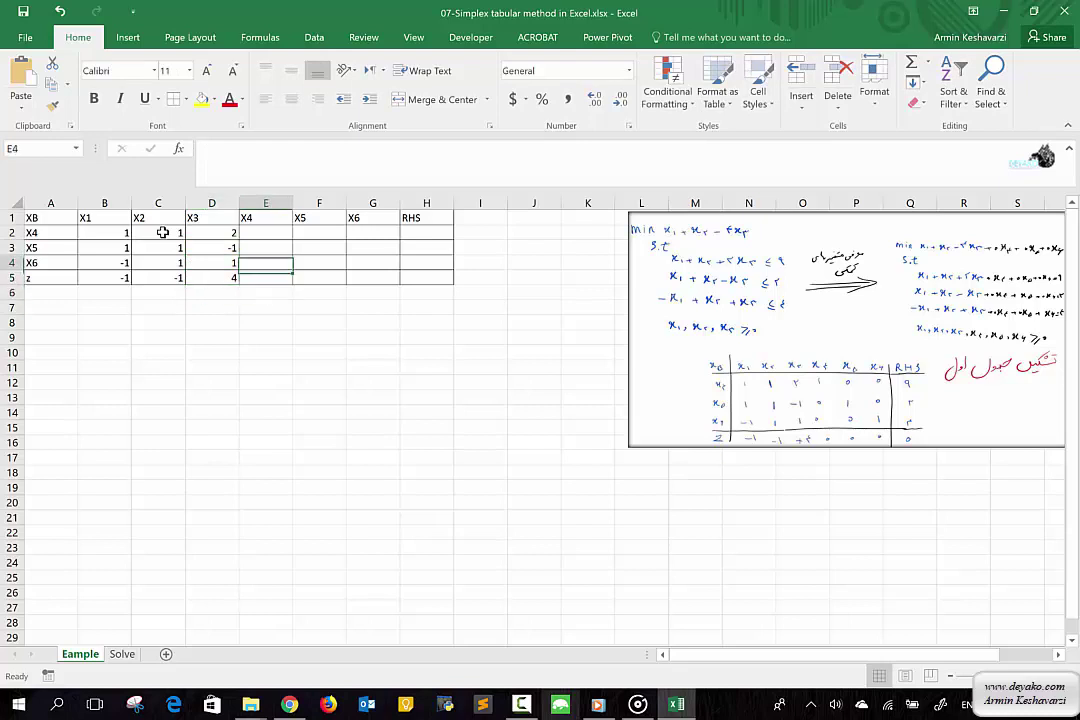
key("Up")
key("Up")
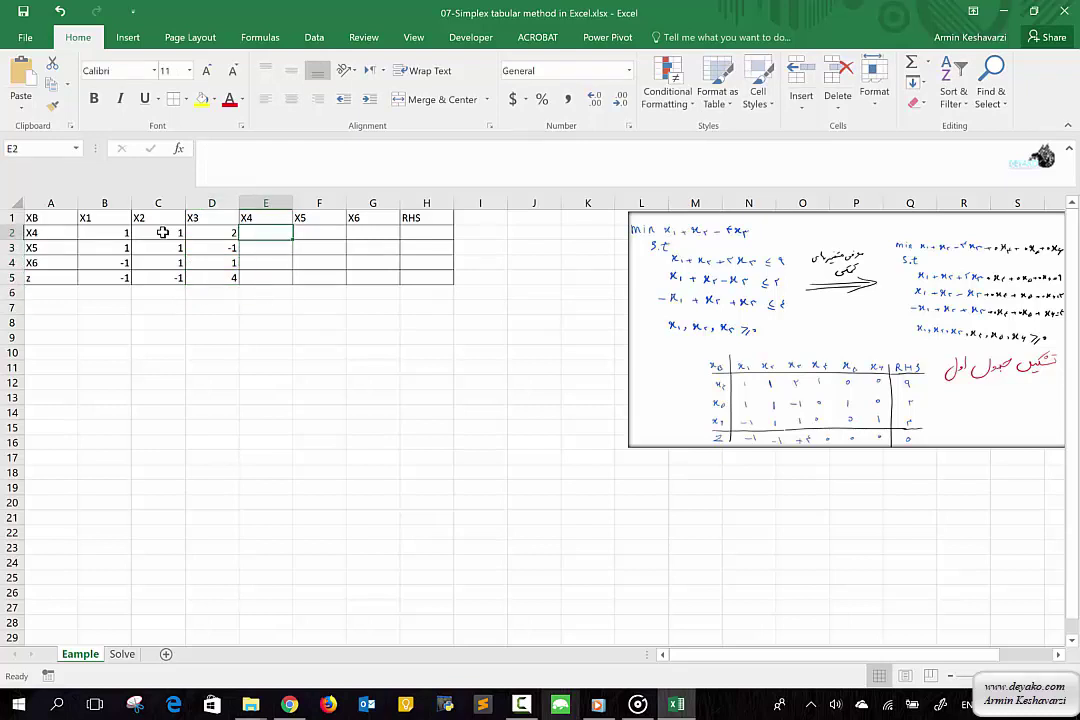
type("1")
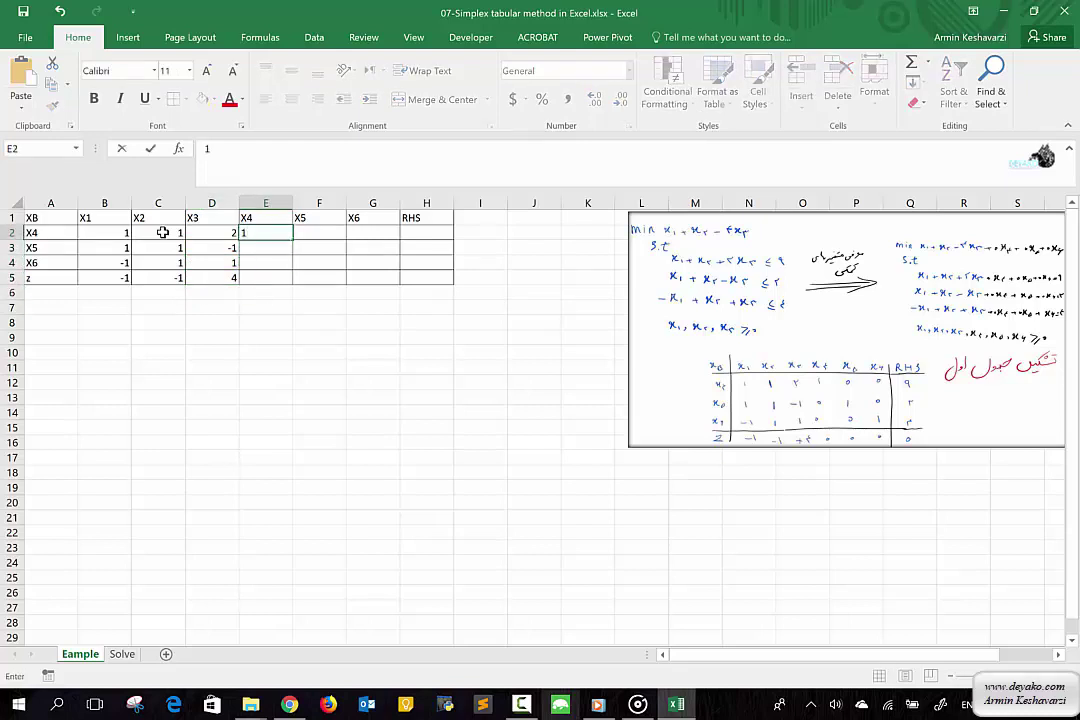
key("Return")
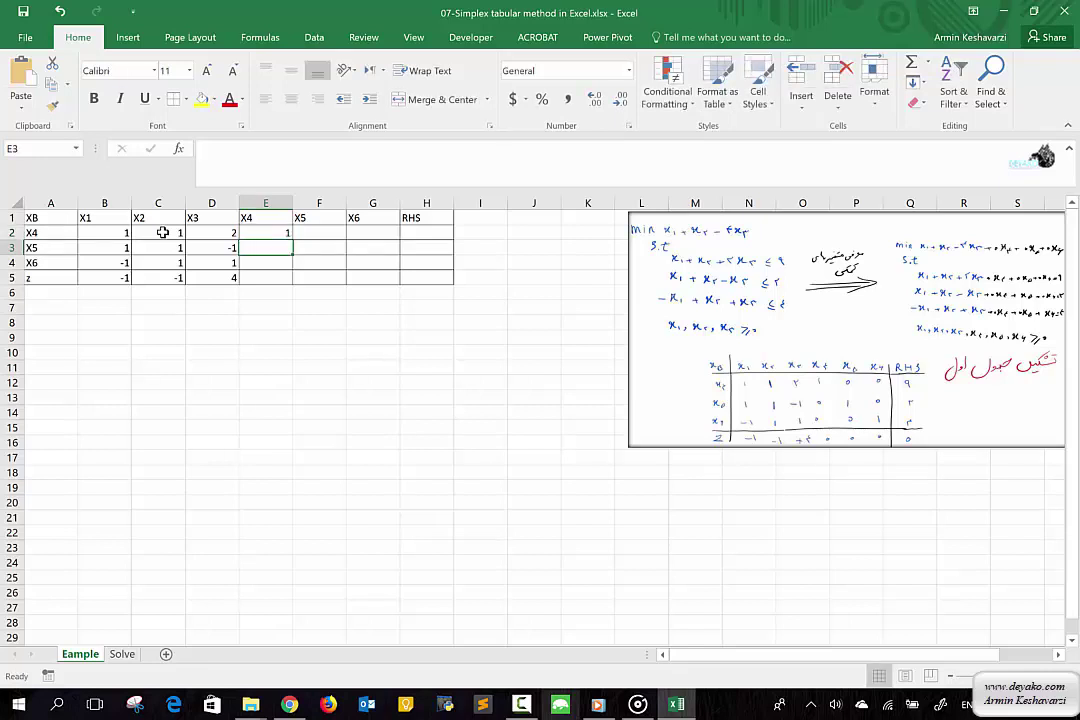
type("0")
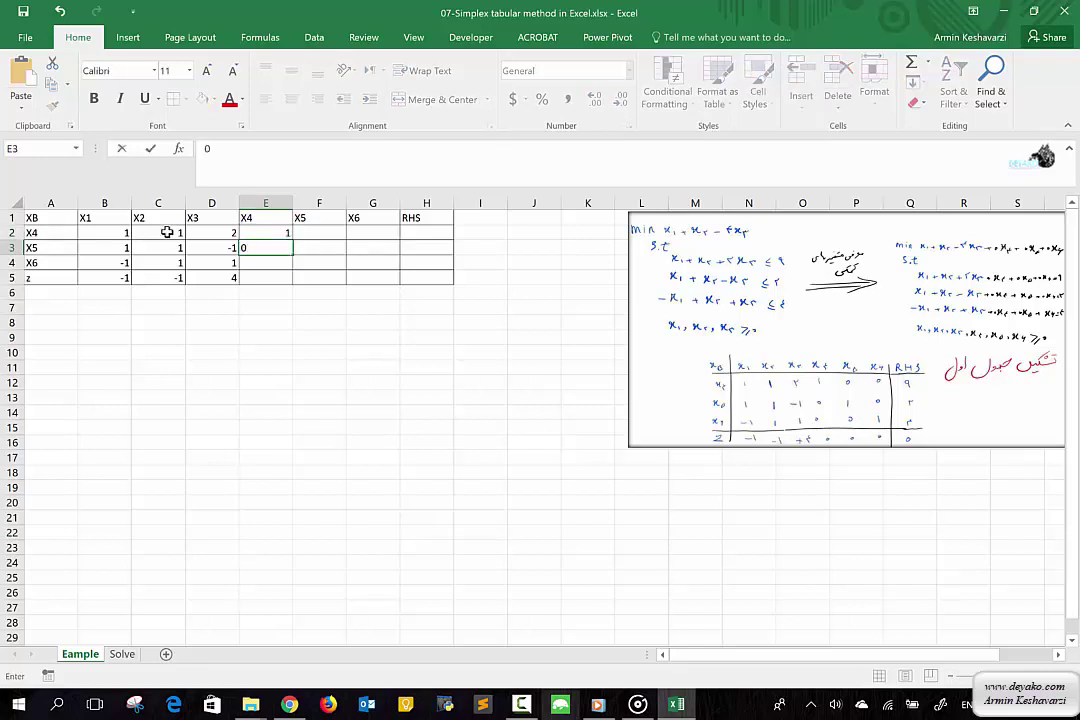
key("Return")
key("Up")
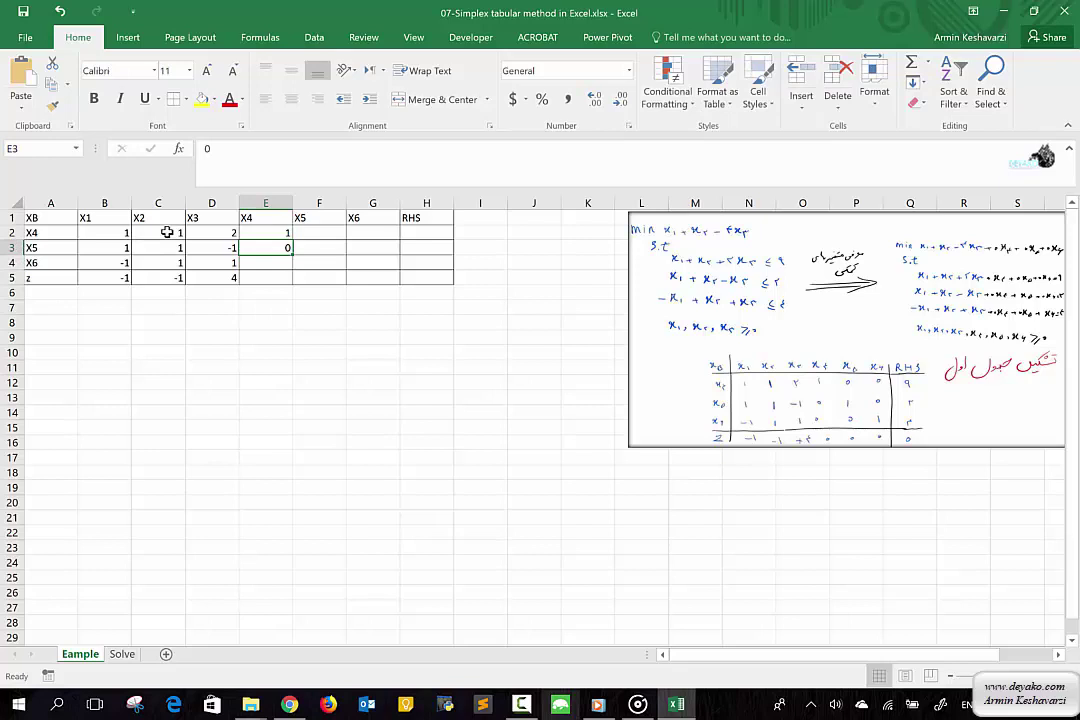
Step: Paste 0 into E4:E5 and into the X5 column cells F2 and F4:F5
key("ctrl+c")
key("Down")
key("shift+Down")
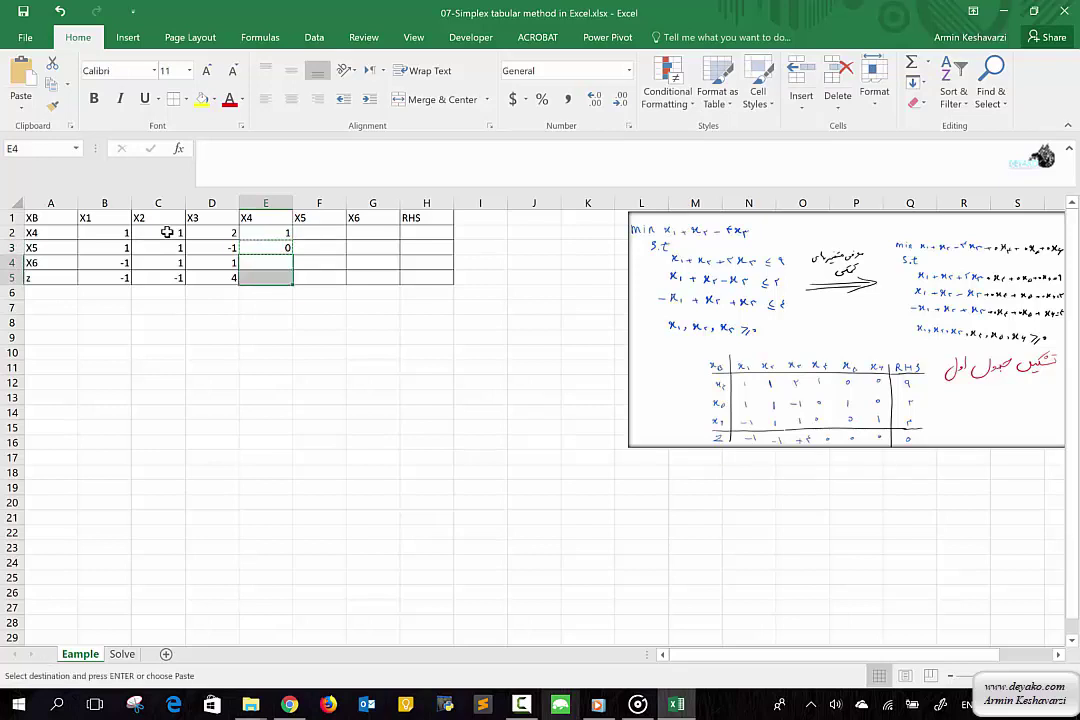
key("ctrl+v")
key("Right")
key("Up")
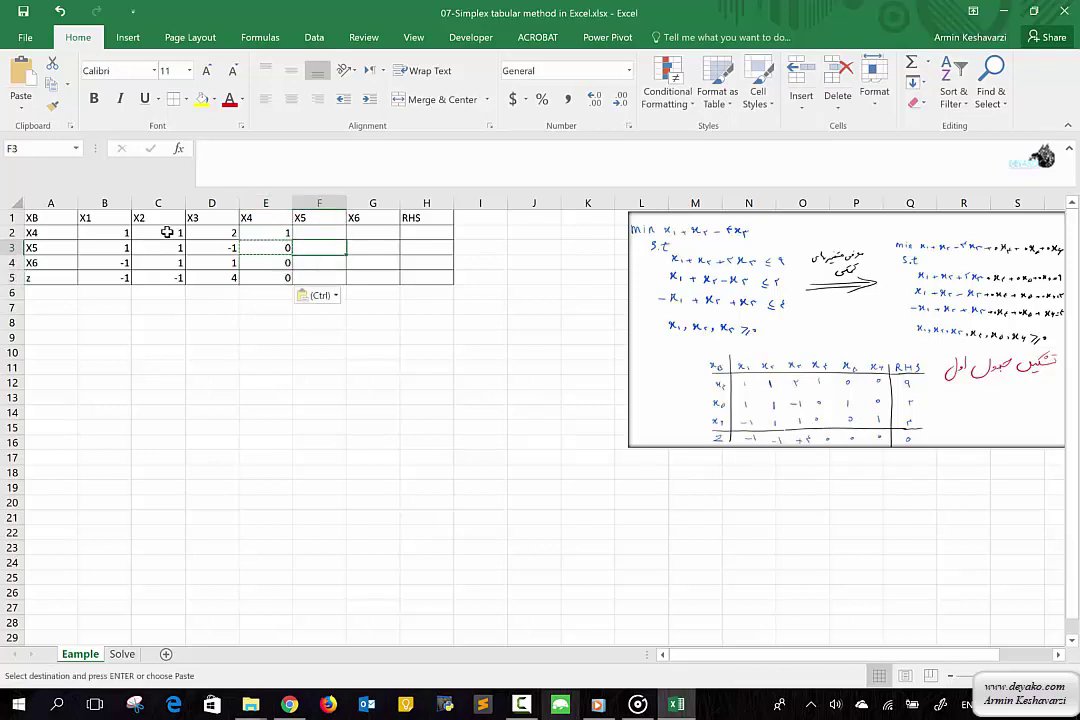
key("Up")
key("ctrl+v")
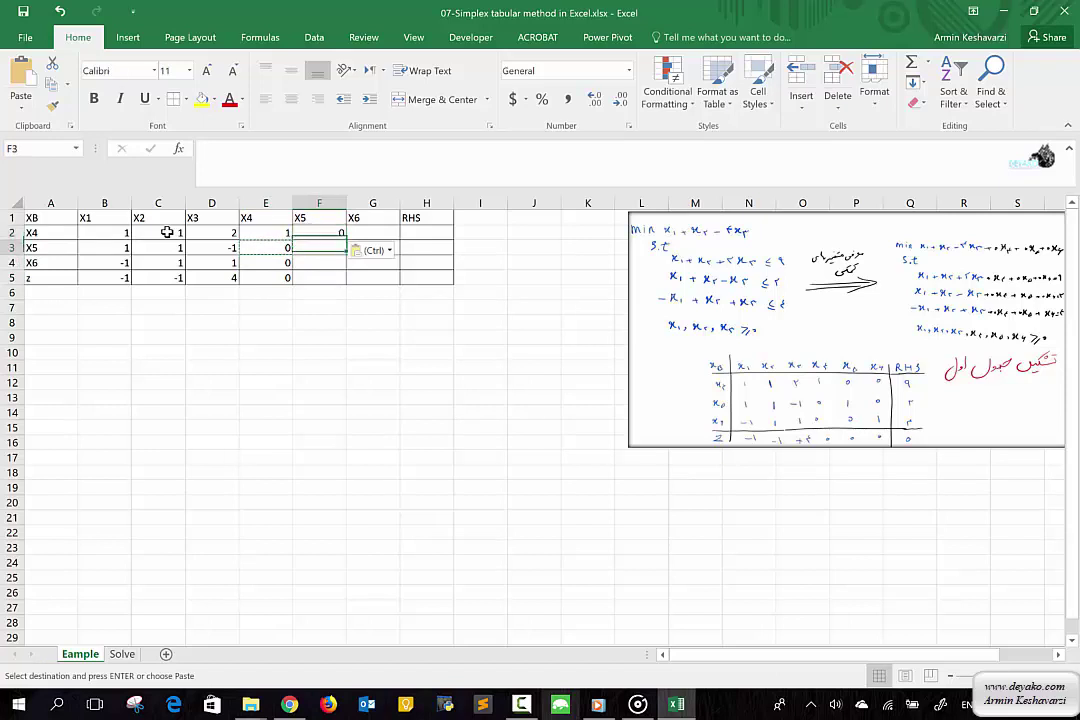
key("Down")
key("shift+Down")
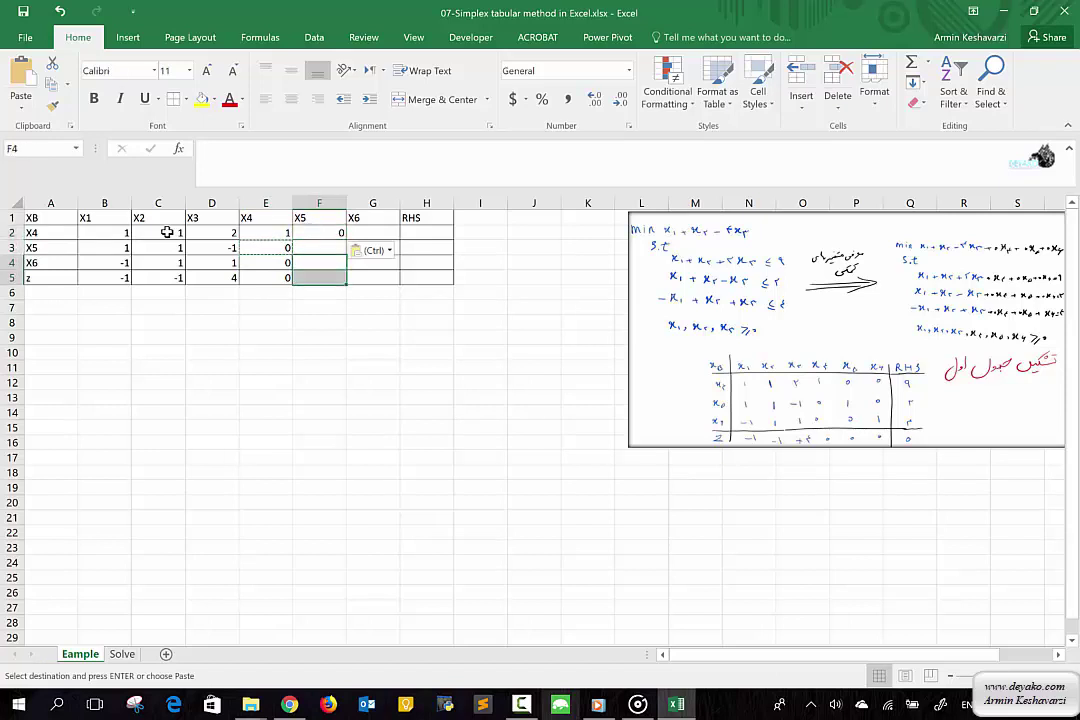
key("ctrl+v")
Step: Paste 0 into G2, G3, G5 and the z-row RHS cell H5
key("Right")
key("Up")
key("Up")
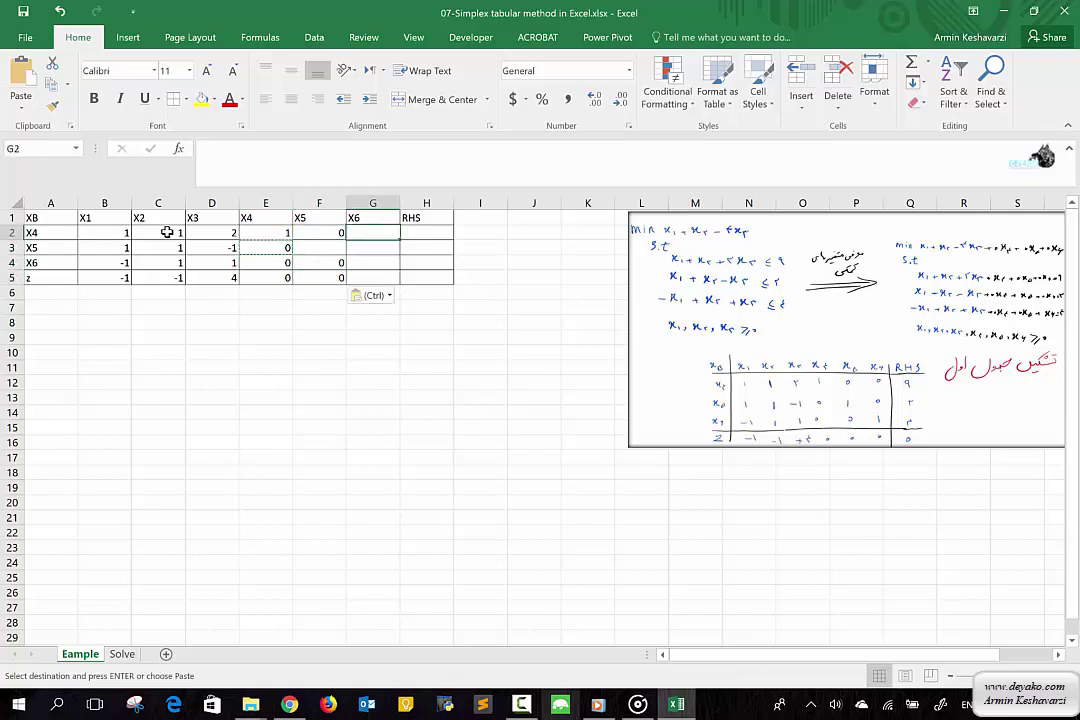
key("ctrl+v")
key("Down")
key("ctrl+v")
key("Down")
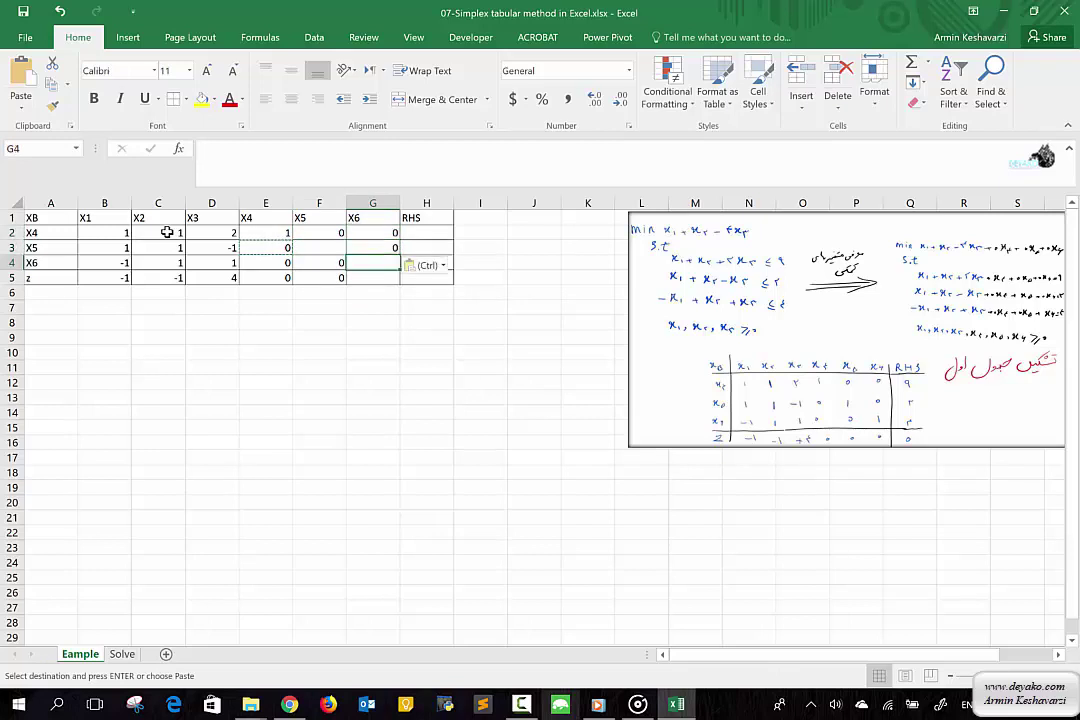
key("Down")
key("ctrl+v")
key("Right")
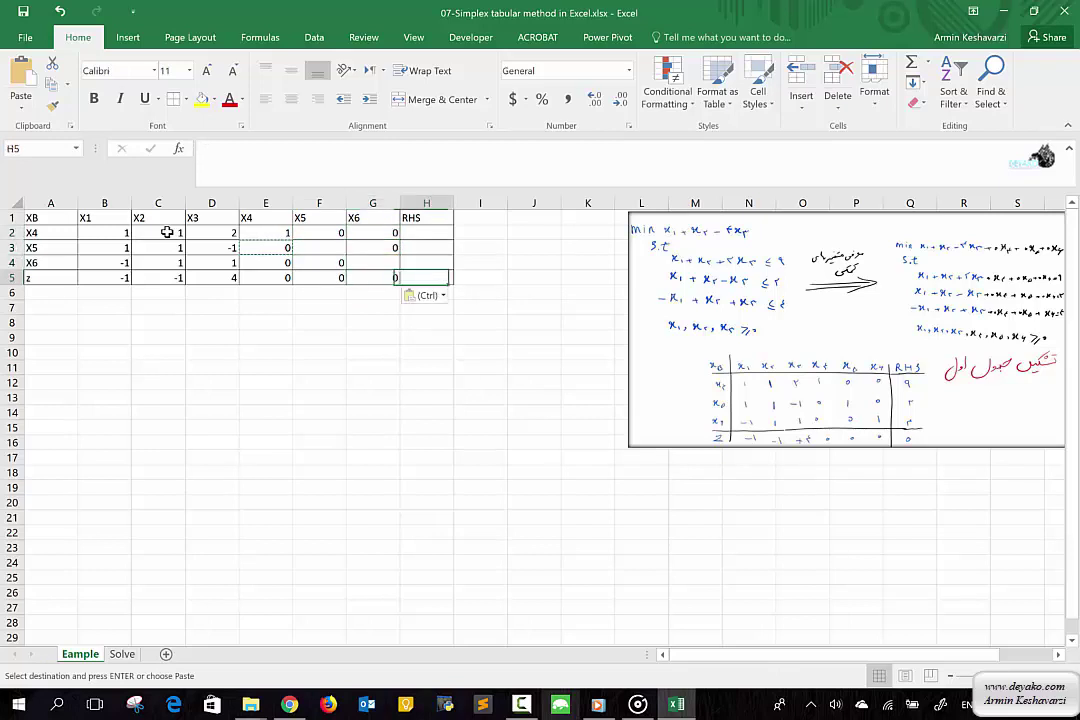
key("Up")
key("Up")
key("Down")
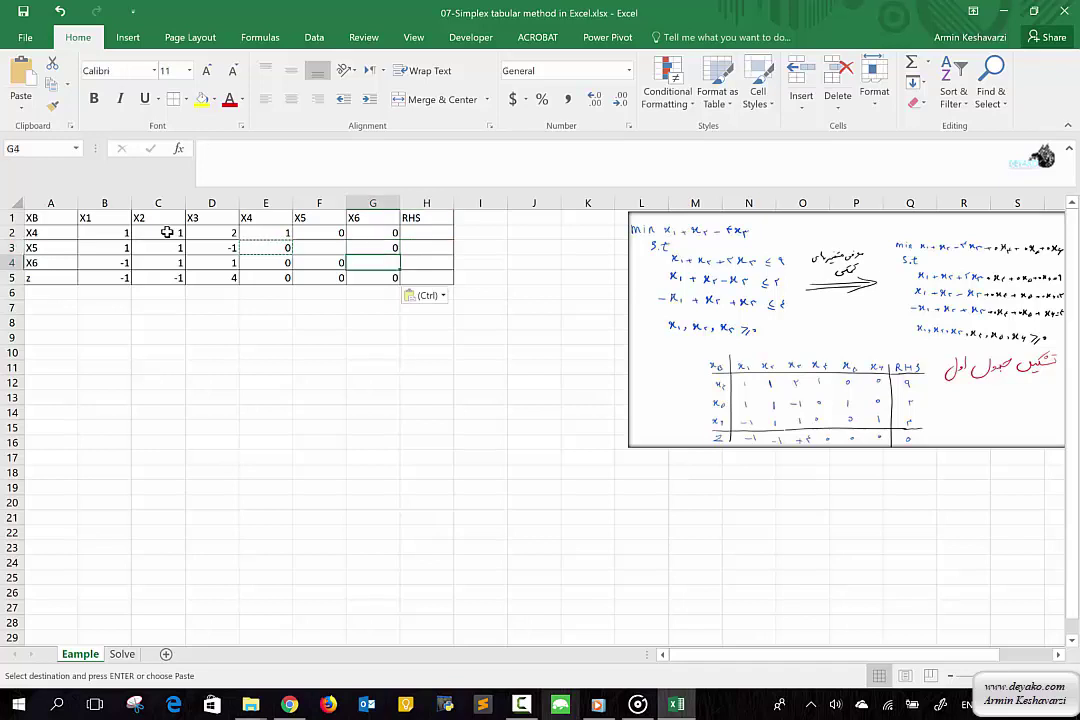
key("Down")
key("ctrl+v")
key("Left")
key("Up")
key("Up")
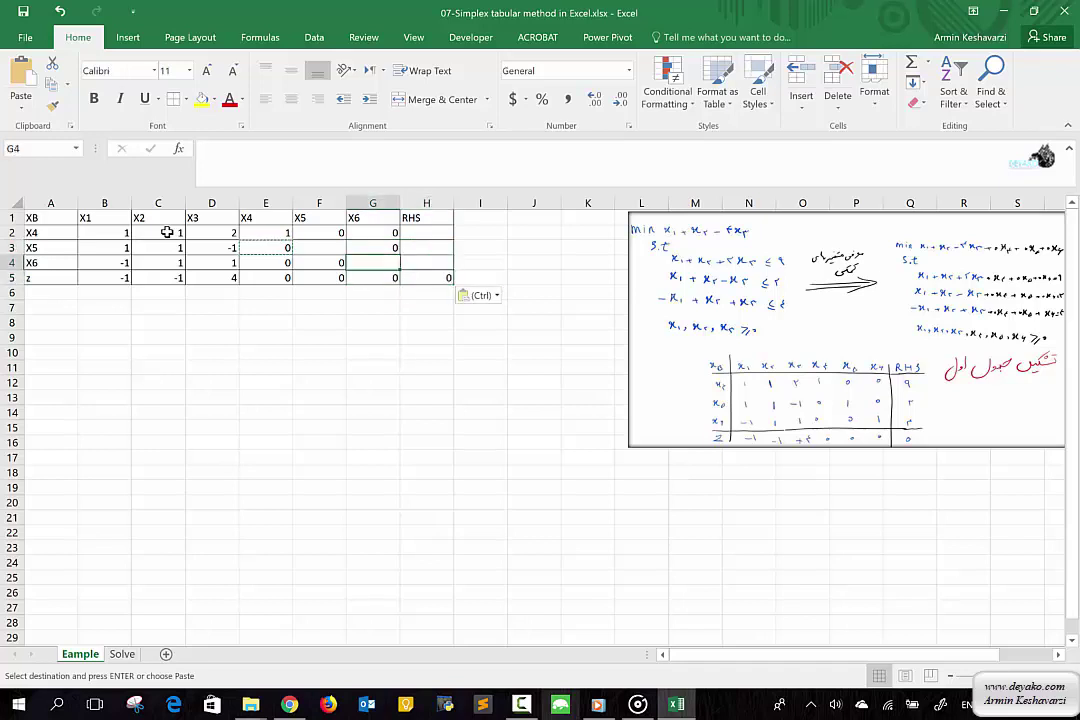
Step: Enter 1 in F3 and G4 to finish the slack identity
key("Left")
type("1")
key("Return")
key("Right")
type("1")
key("Right")
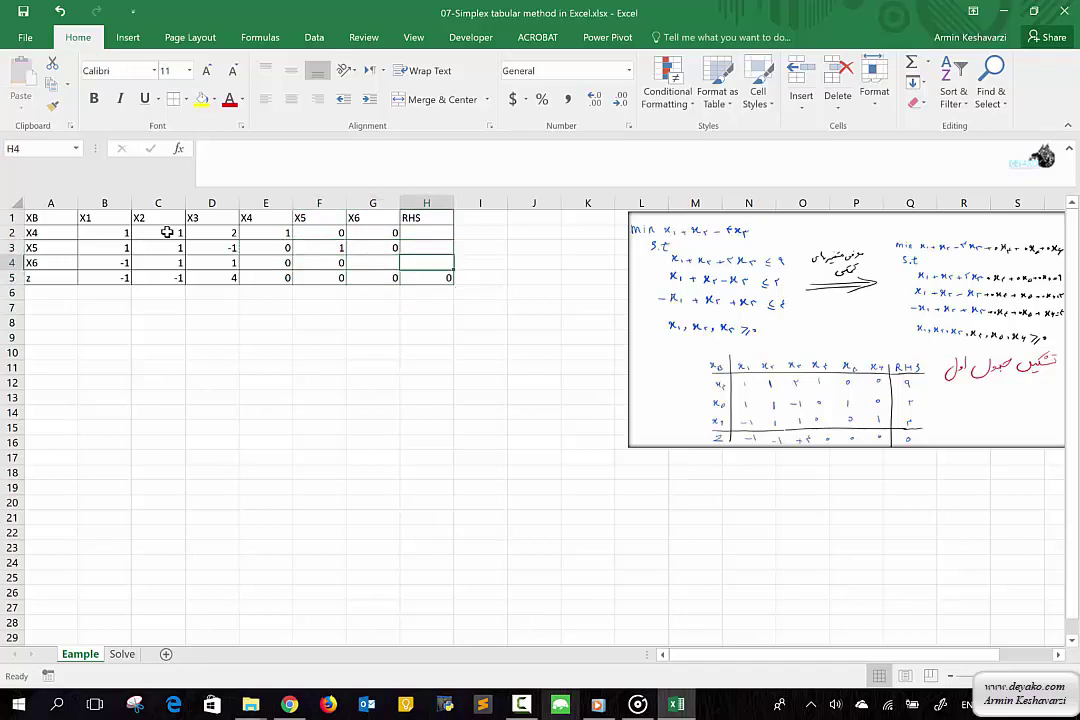
key("Left")
Step: Enter the RHS values 9, 2 and 4 in H2:H4
key("Right")
key("Up")
key("Up")
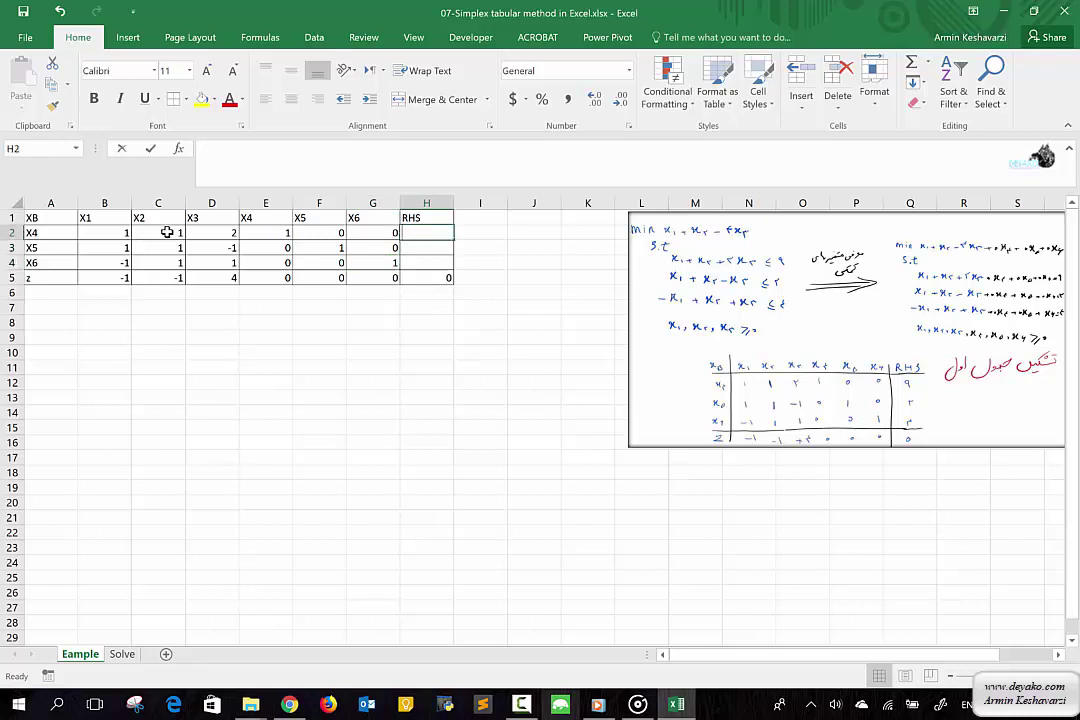
type("9")
key("Return")
type("2")
key("Return")
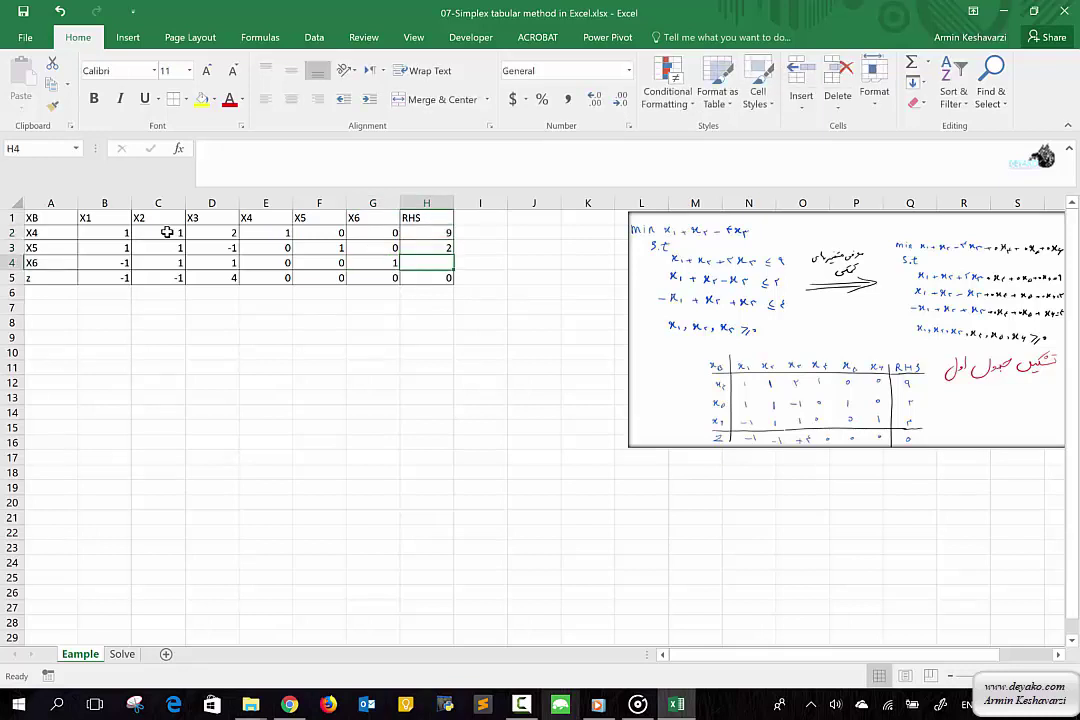
type("4")
key("Return")
key("Left")
key("Left")
key("Left")
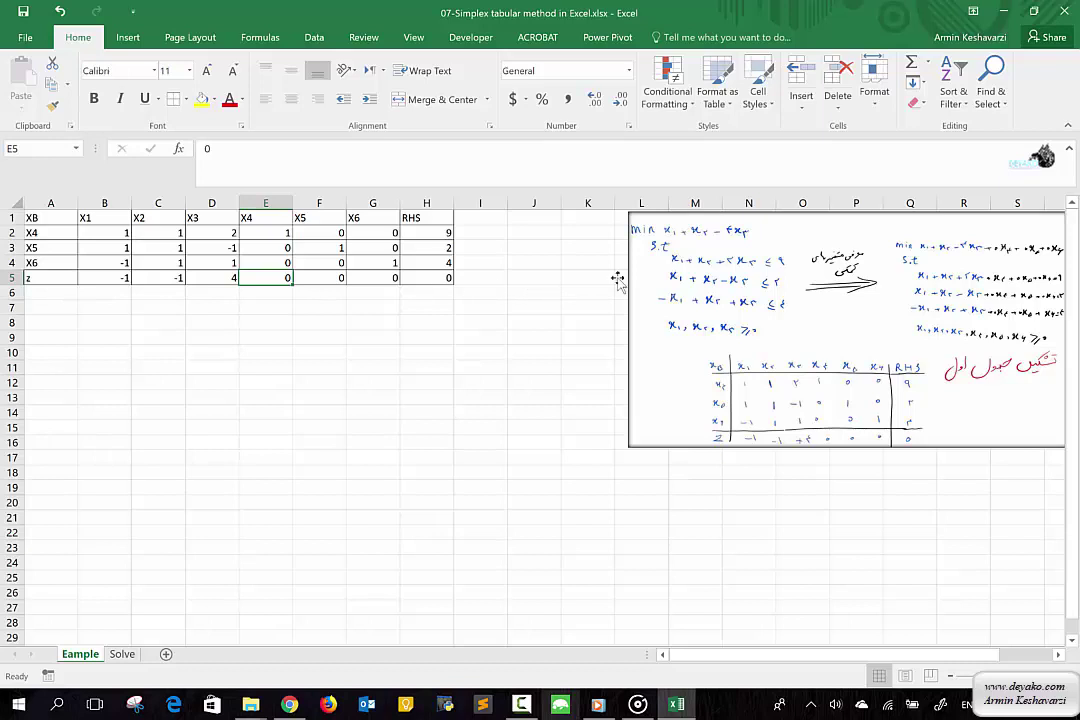
Step: Shrink the handwritten notes picture and start typing the Entering label in J2
left_click(660, 282)
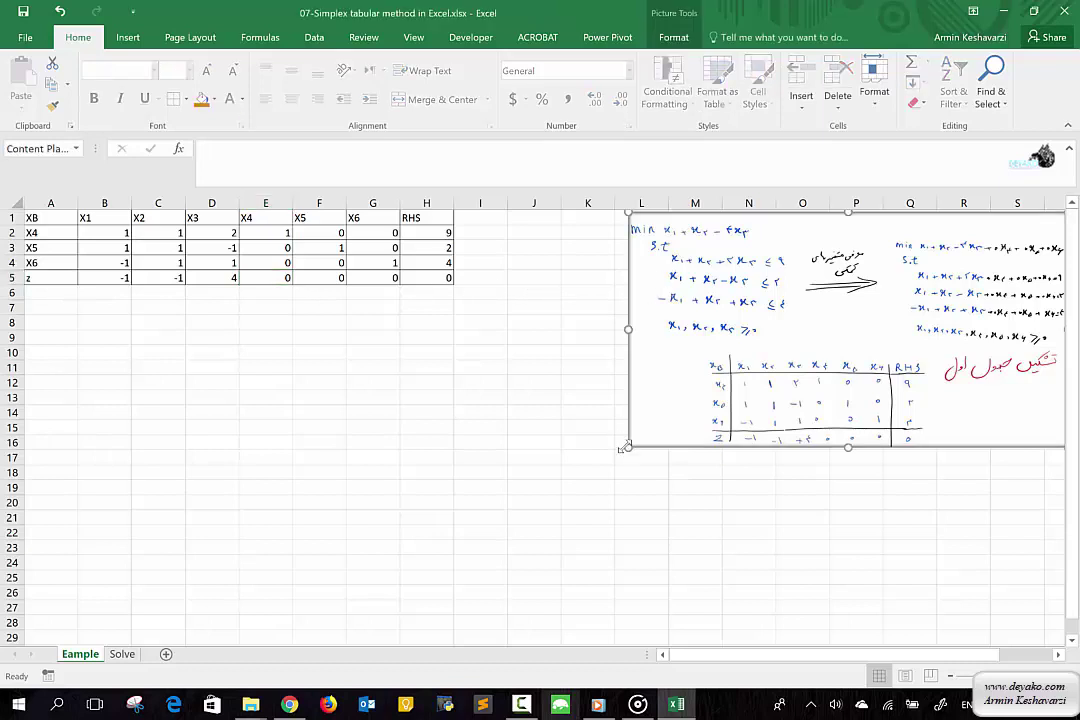
left_click_drag(626, 447, 744, 384)
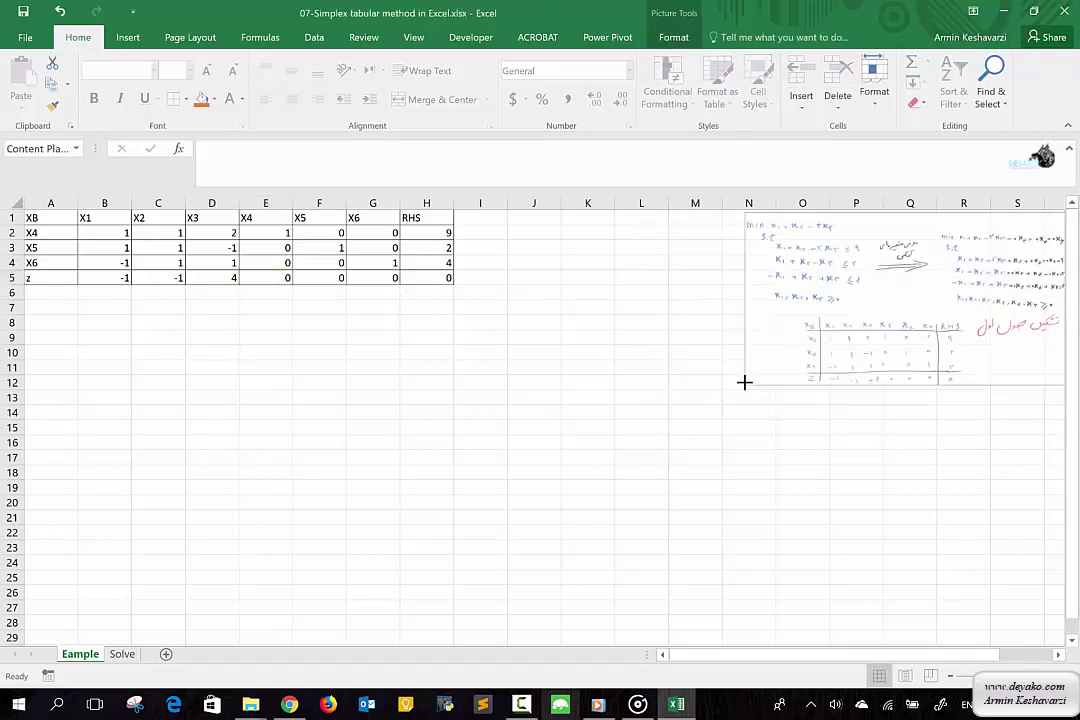
left_click(522, 220)
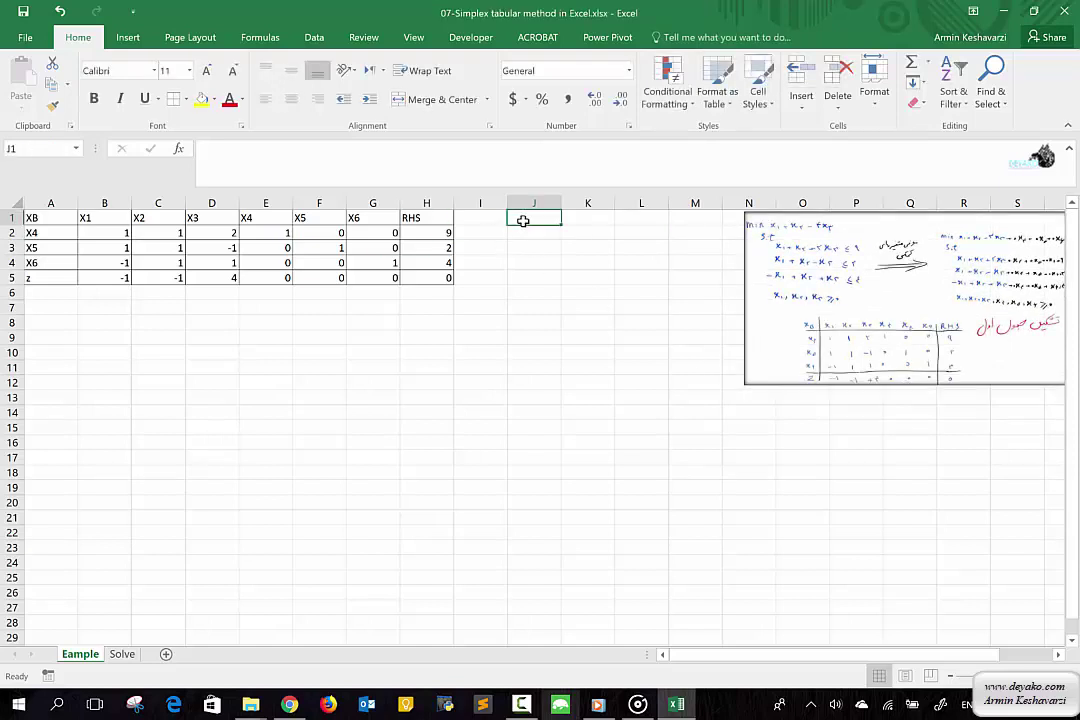
key("Down")
type("Ent")
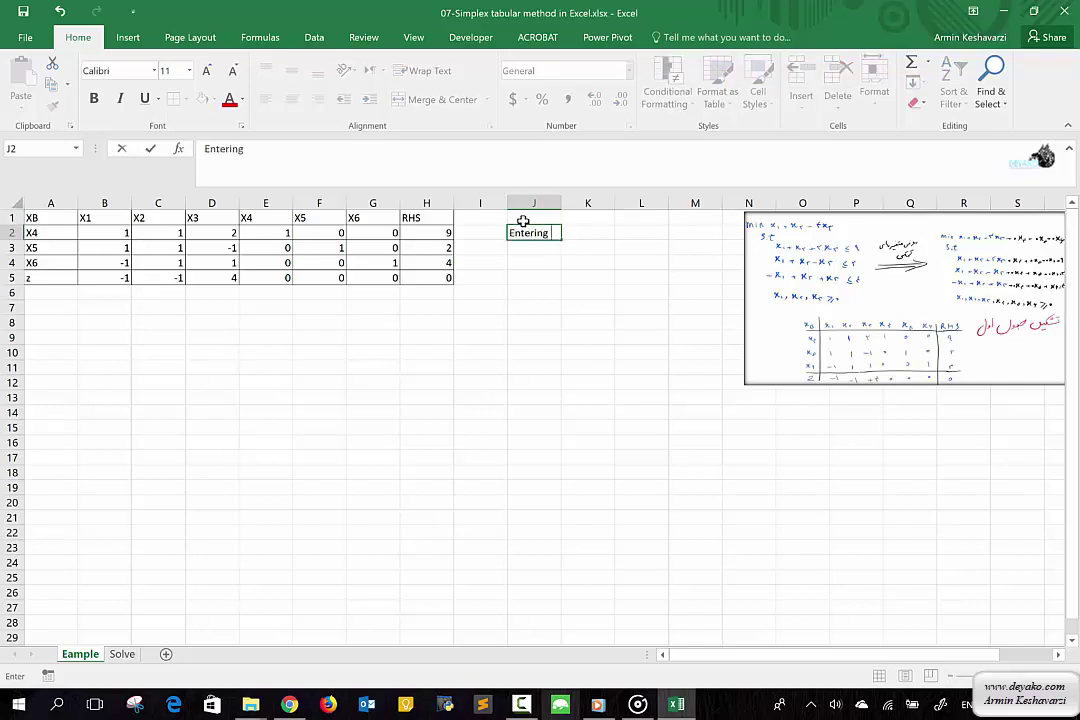
type("e")
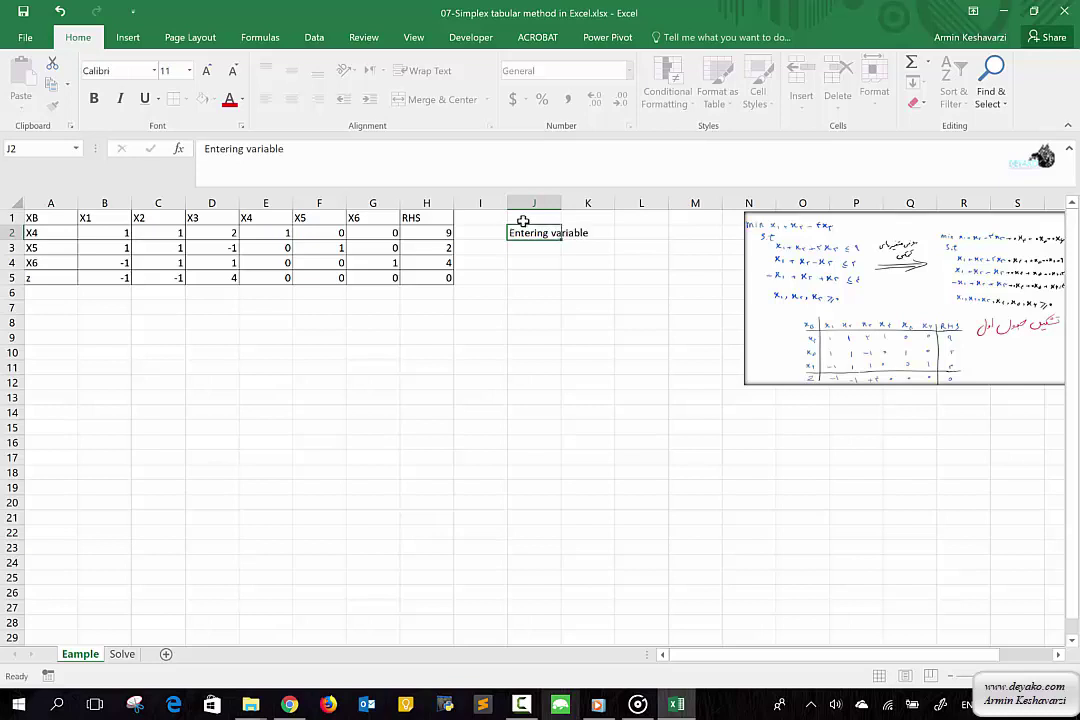
Step: Label J2 'Entering variable', widen column J, and start =MAX(B5:G5) in K2
key("Return")
left_click_drag(560, 204, 591, 204)
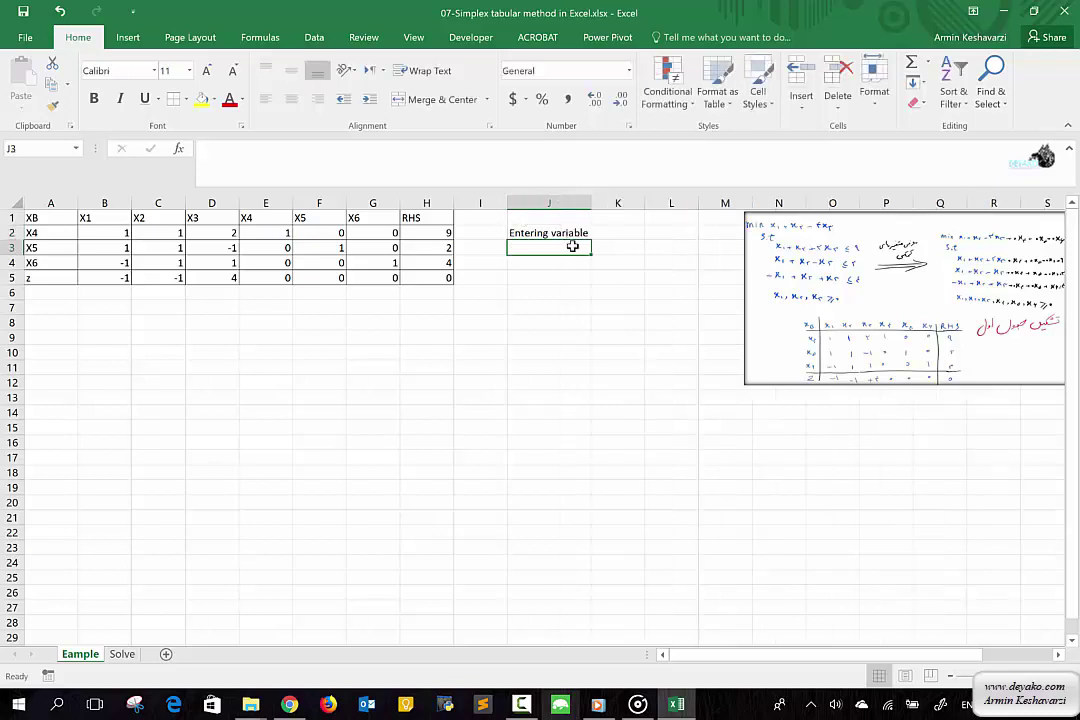
left_click(609, 233)
type("=")
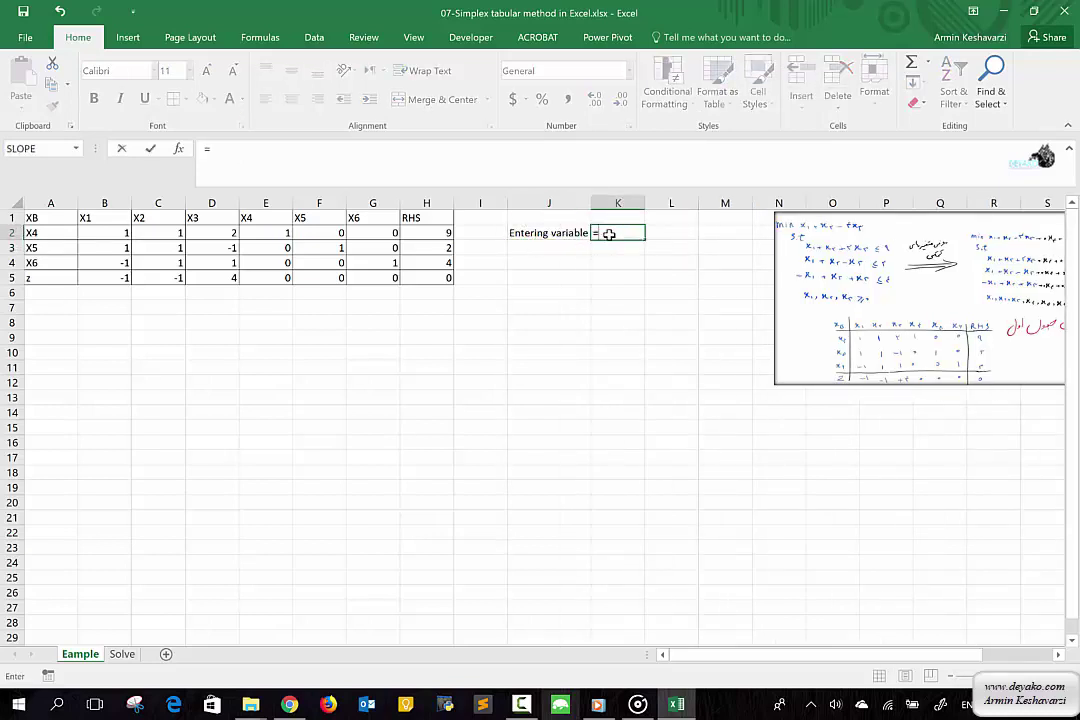
type("mi")
key("BackSpace")
type("a")
key("BackSpace")
key("BackSpace")
type("max")
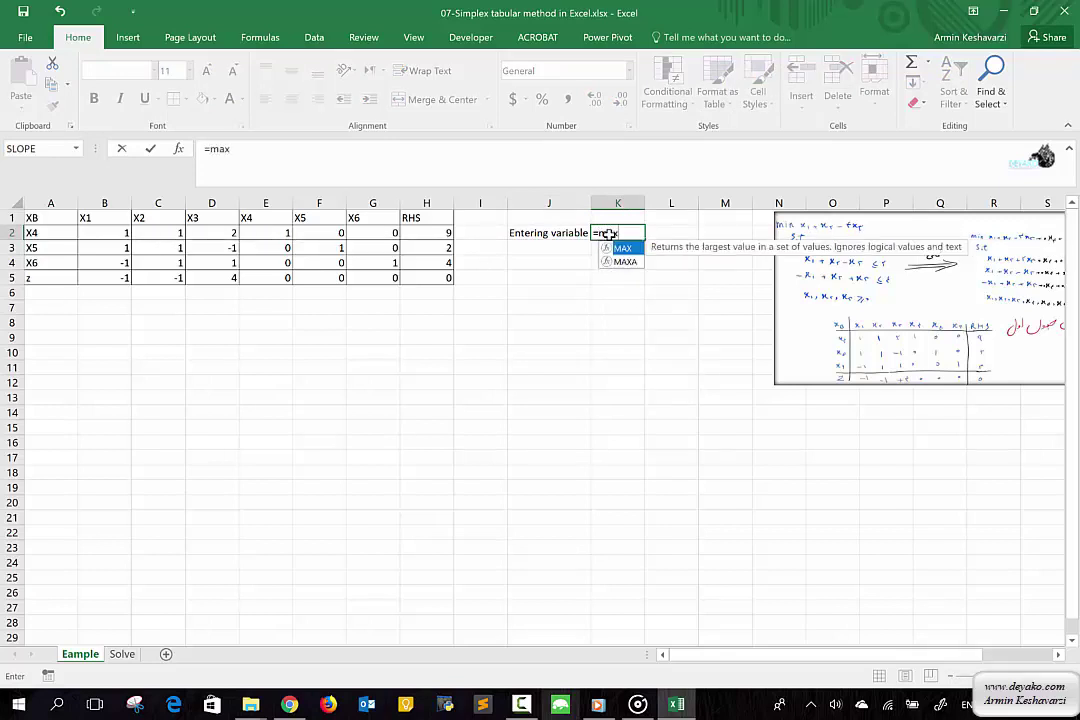
key("Tab")
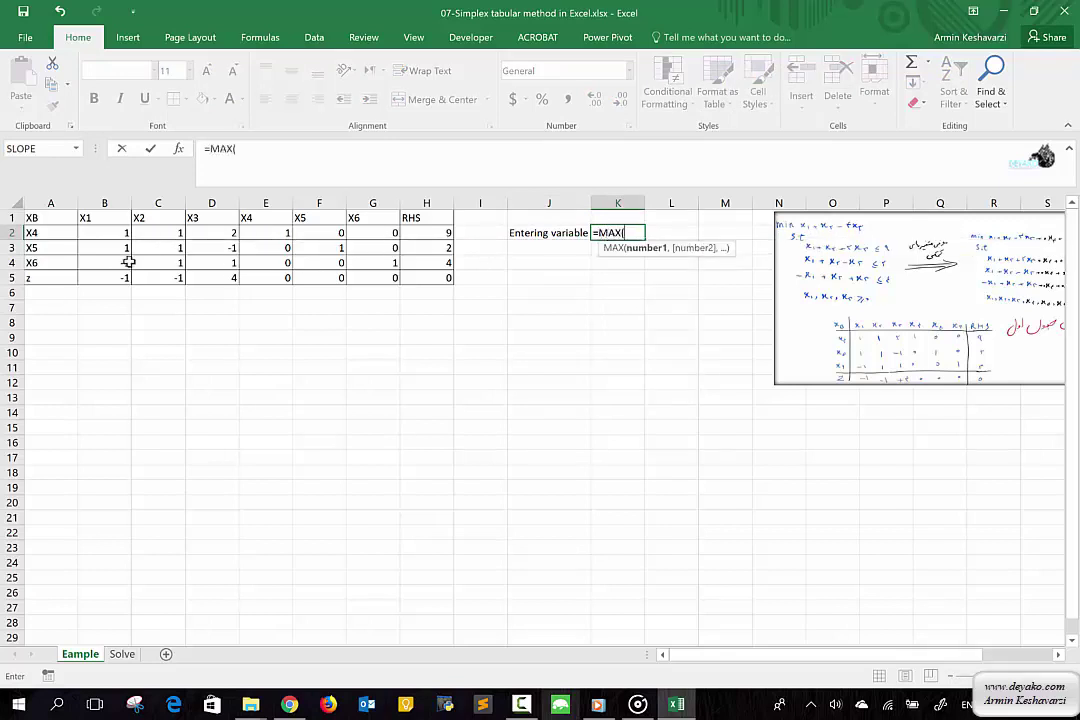
left_click_drag(118, 278, 372, 278)
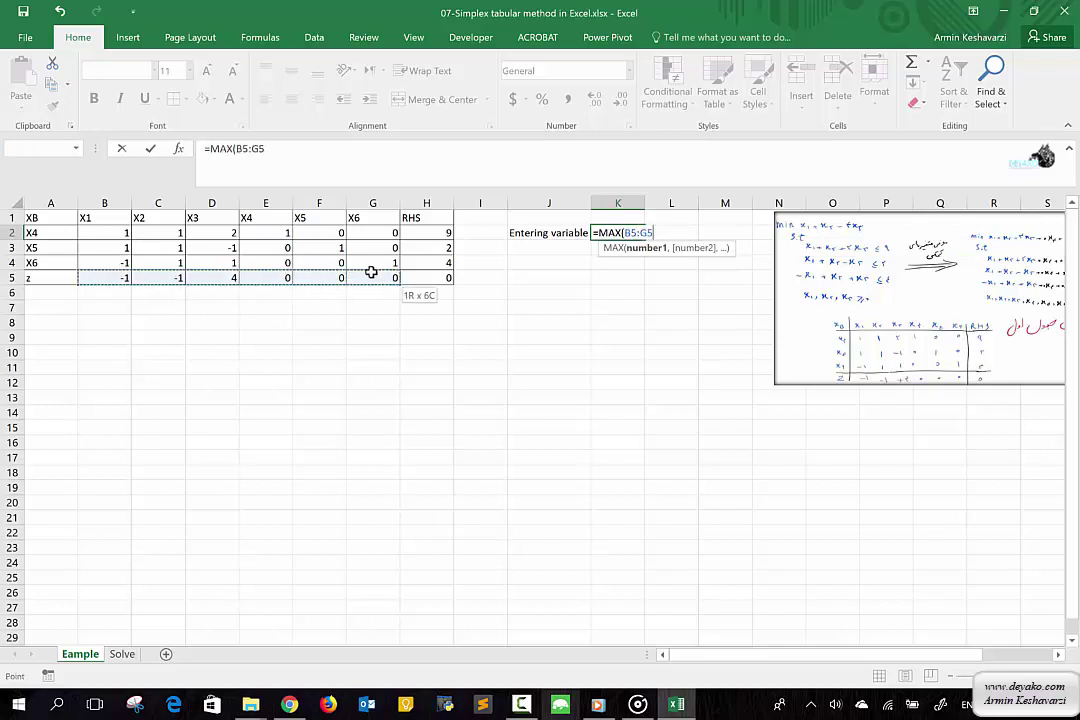
left_click(288, 148)
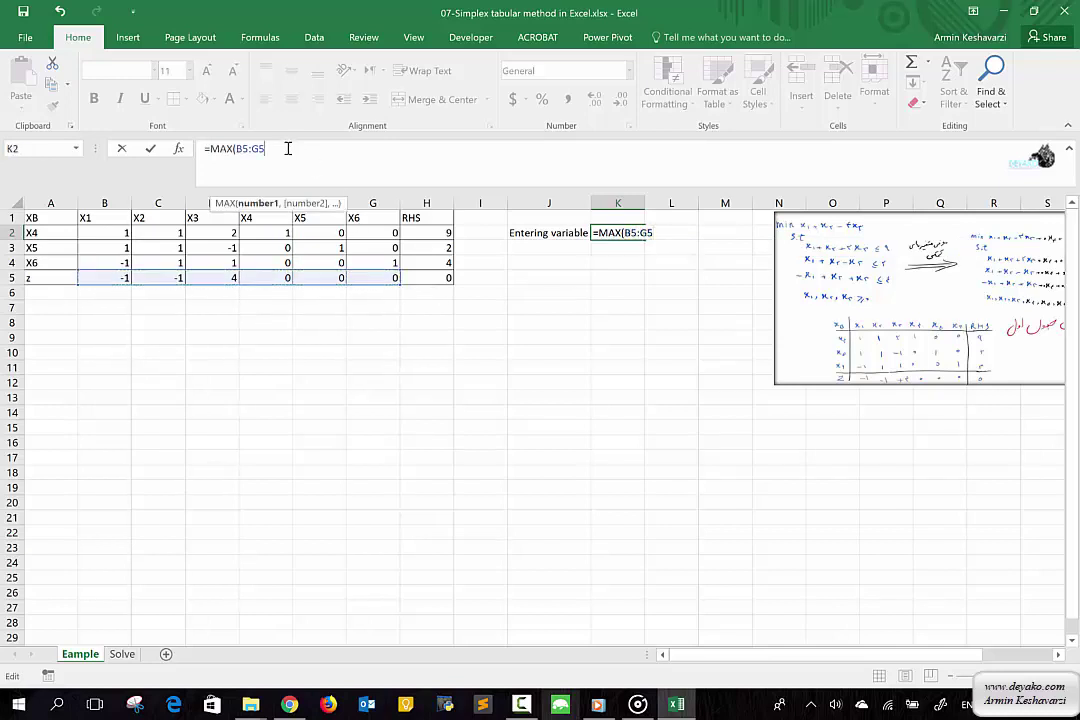
type(")")
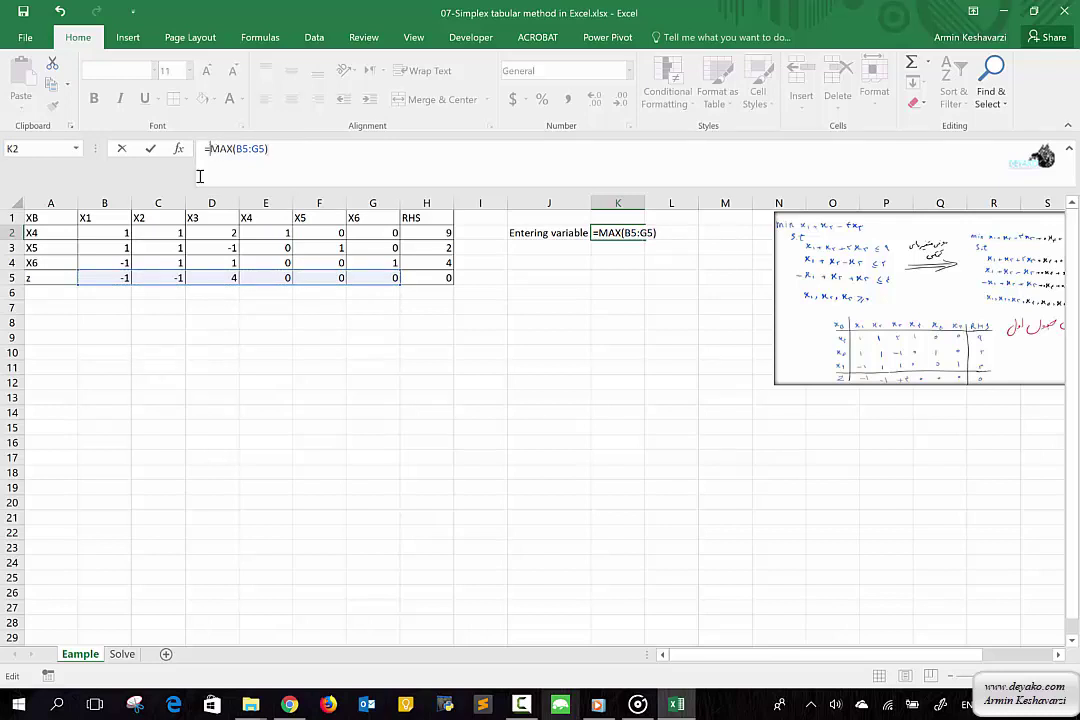
type("if")
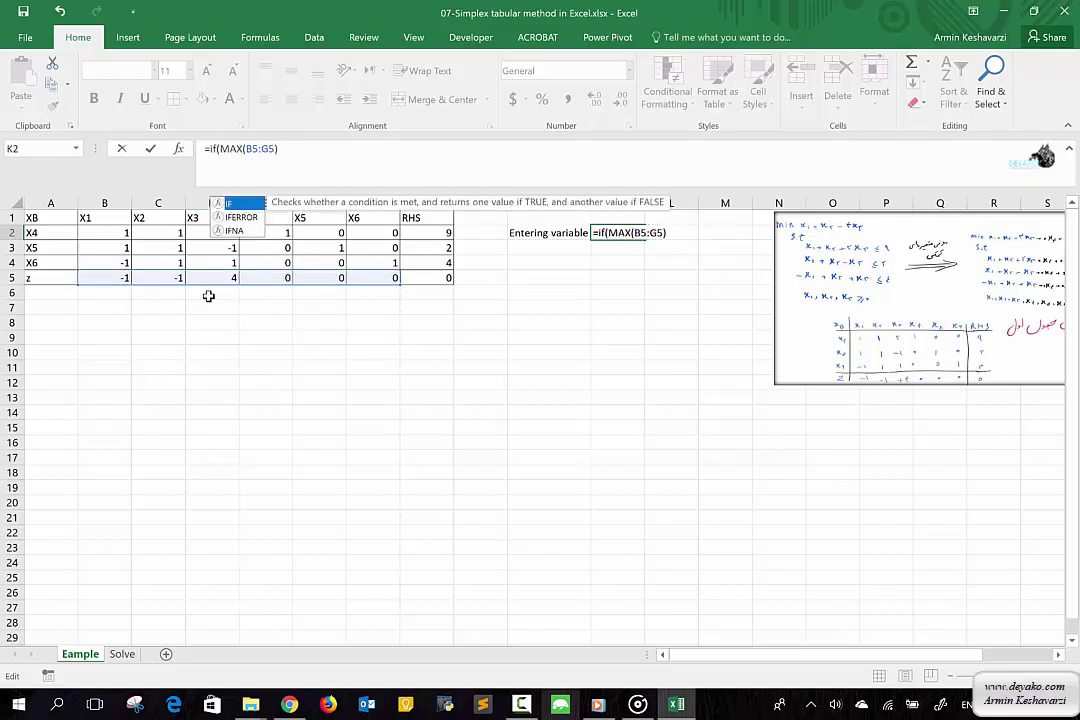
type("(")
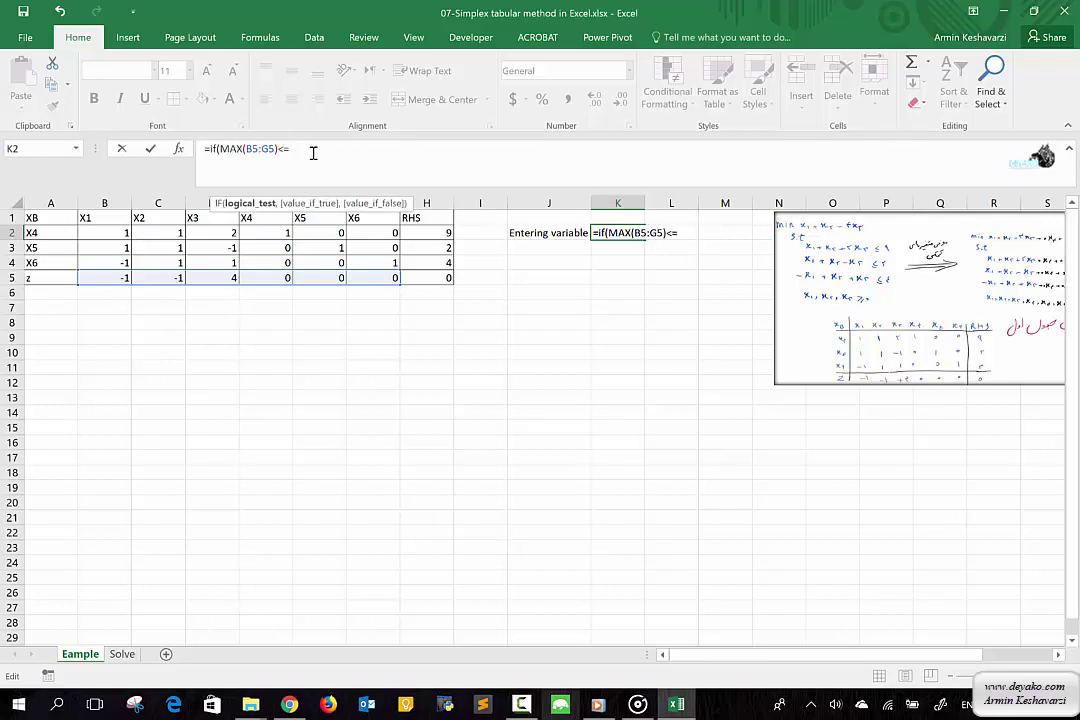
Step: Complete K2 as =IF(MAX(B5:G5)<=0,"Final",MAX(B5:G5)) so it displays 4
left_click(215, 150)
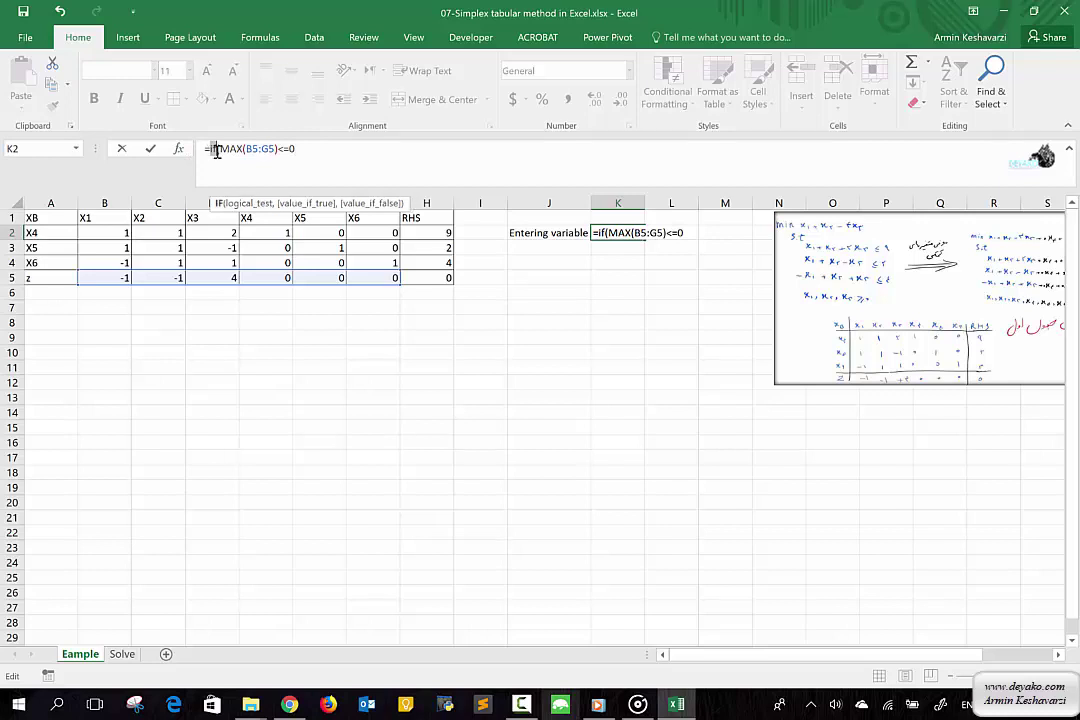
left_click_drag(218, 150, 298, 150)
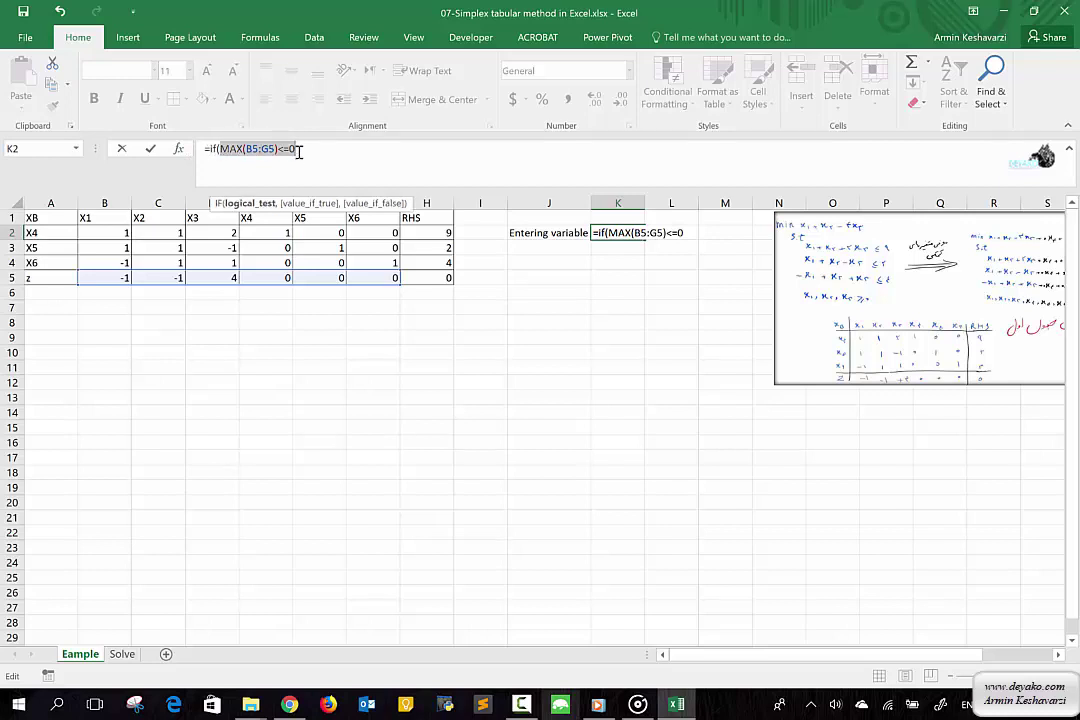
left_click(298, 150)
type(",\"Final")
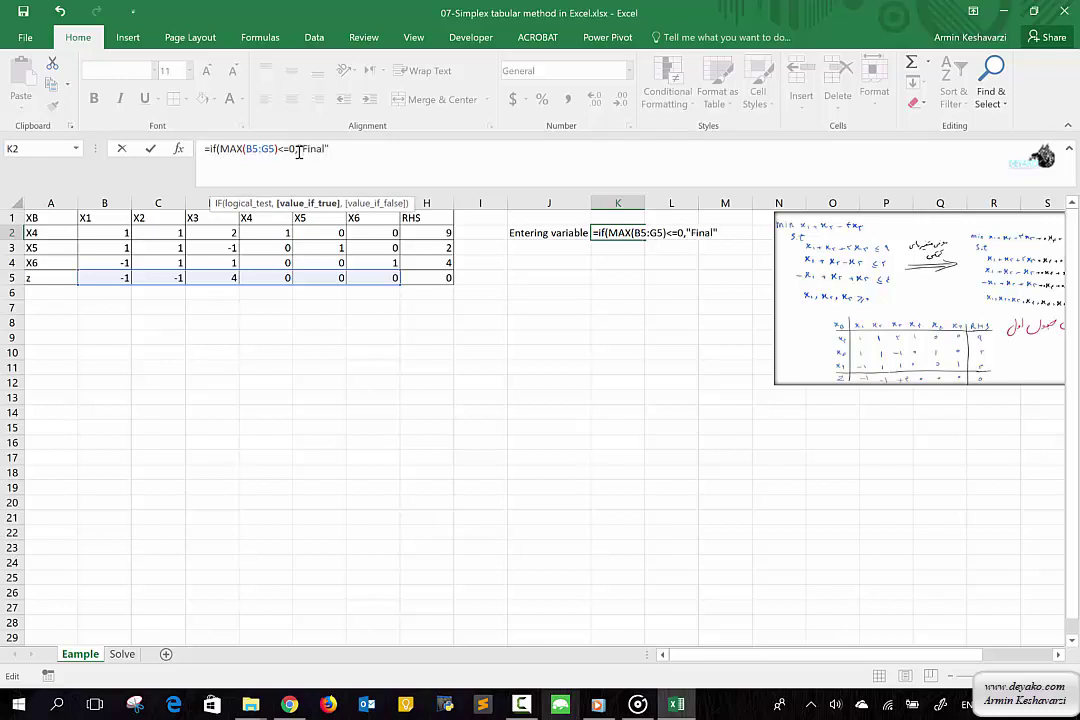
type(",")
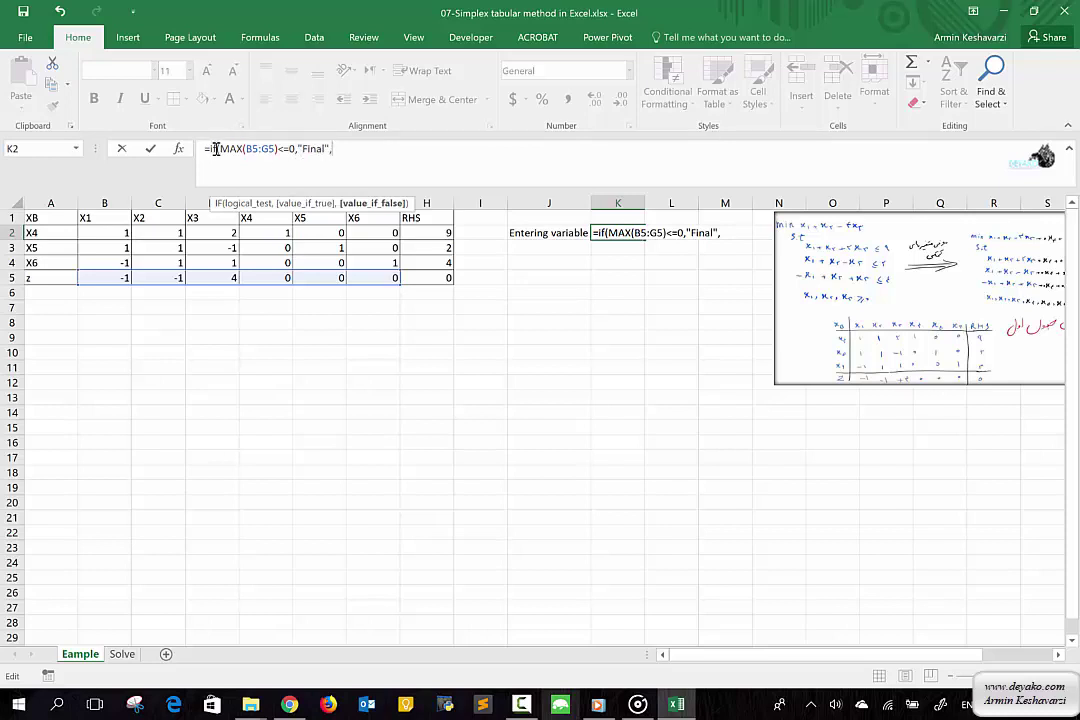
left_click_drag(221, 149, 284, 148)
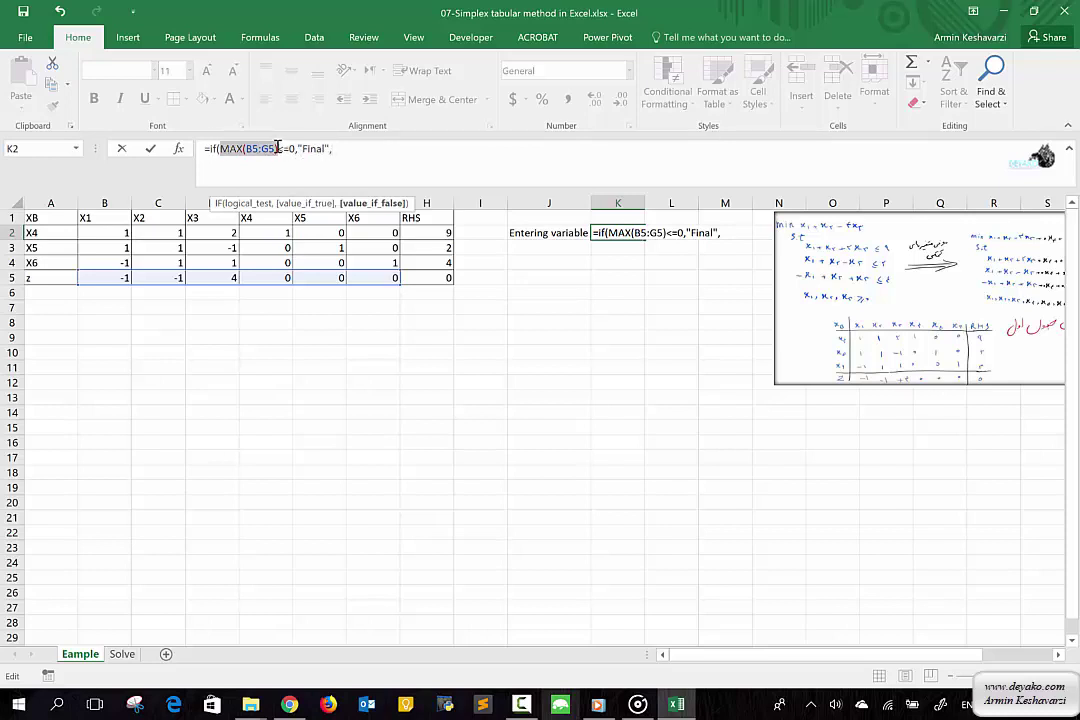
key("ctrl+c")
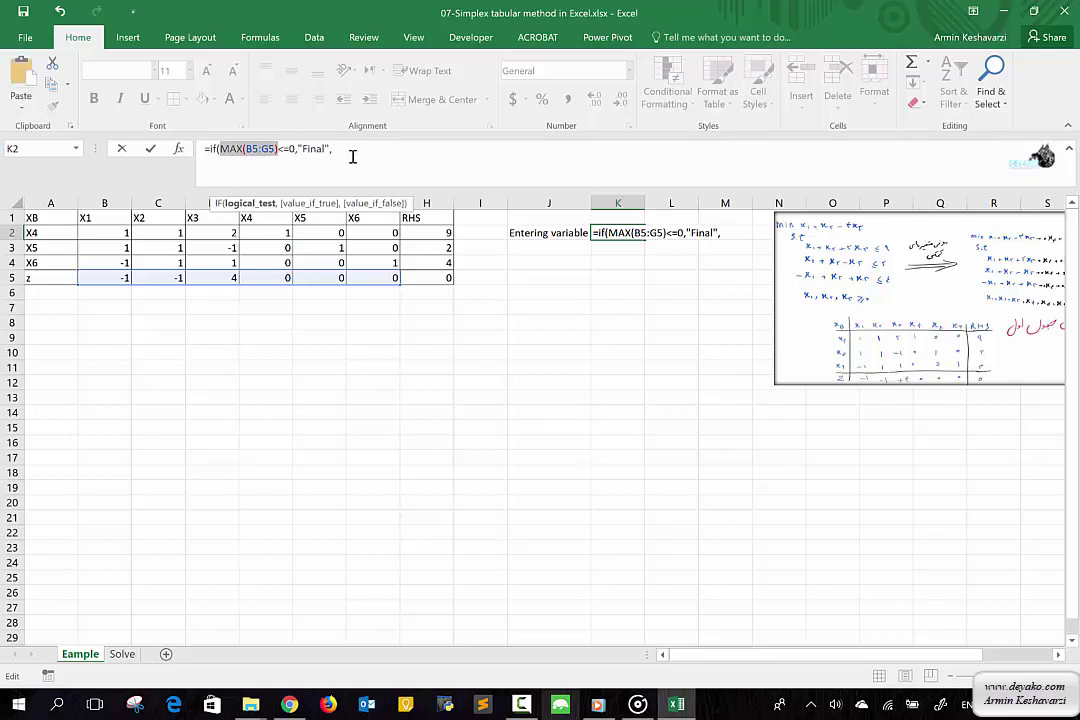
left_click(352, 151)
key("ctrl+v")
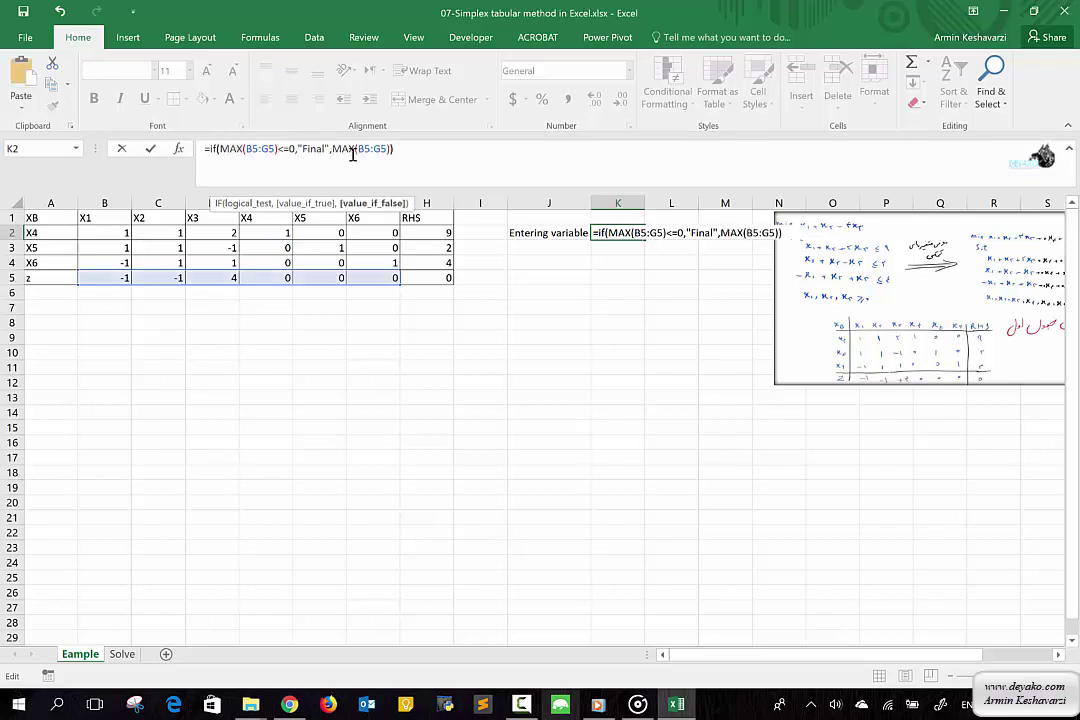
key("End")
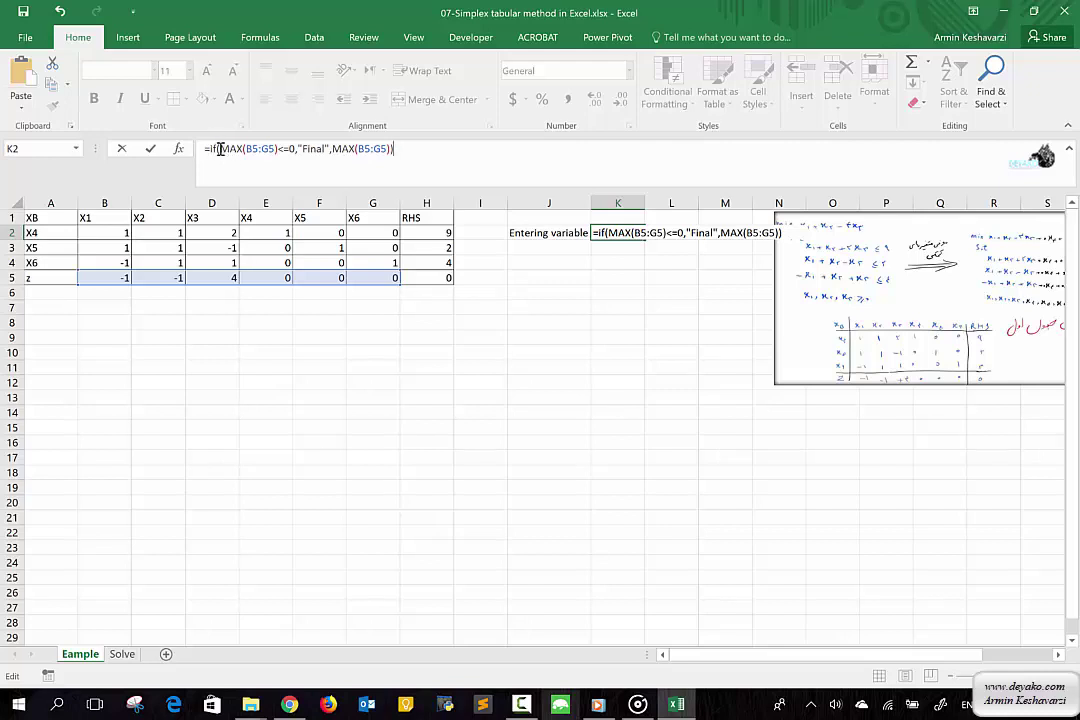
left_click_drag(220, 148, 278, 148)
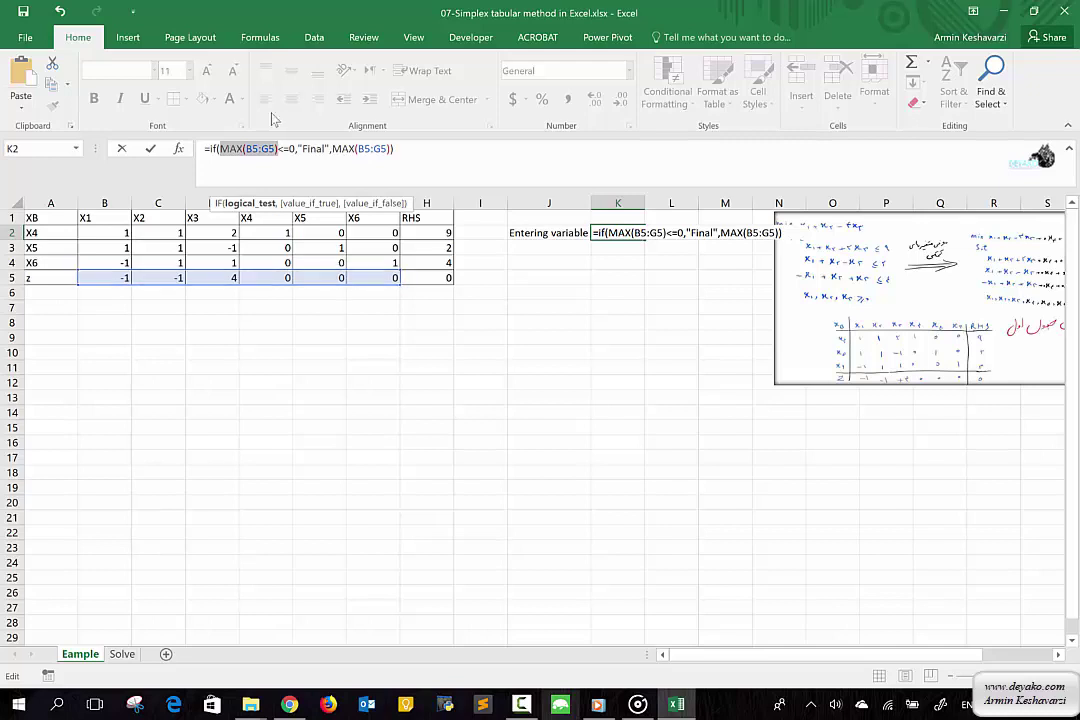
double_click(313, 148)
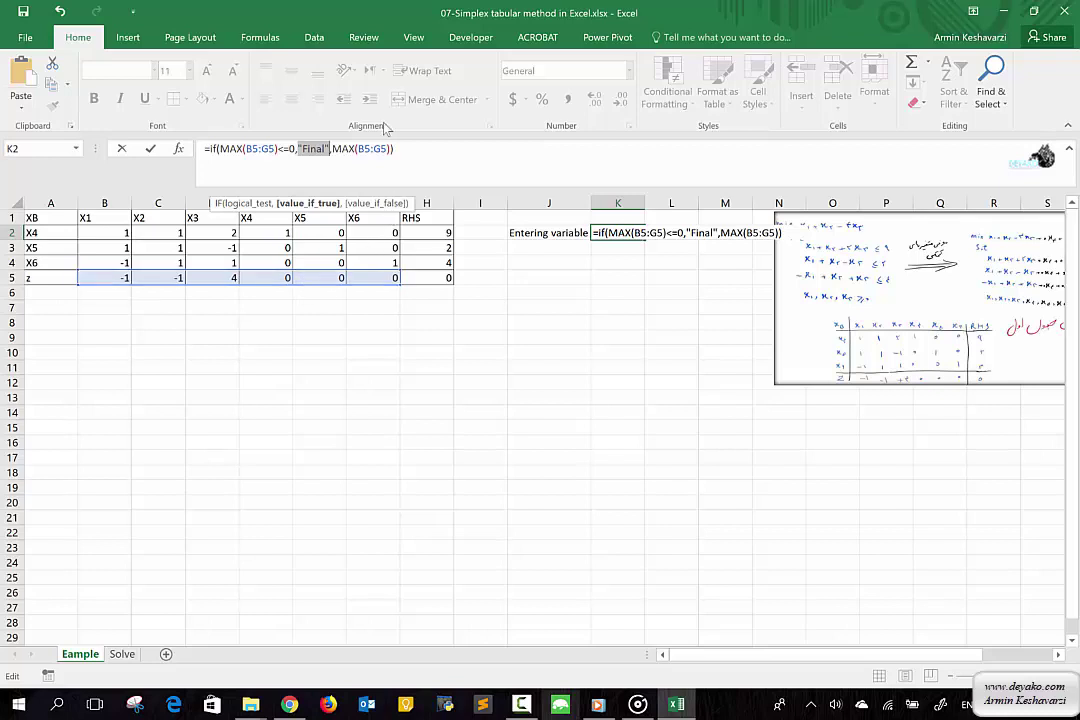
double_click(340, 148)
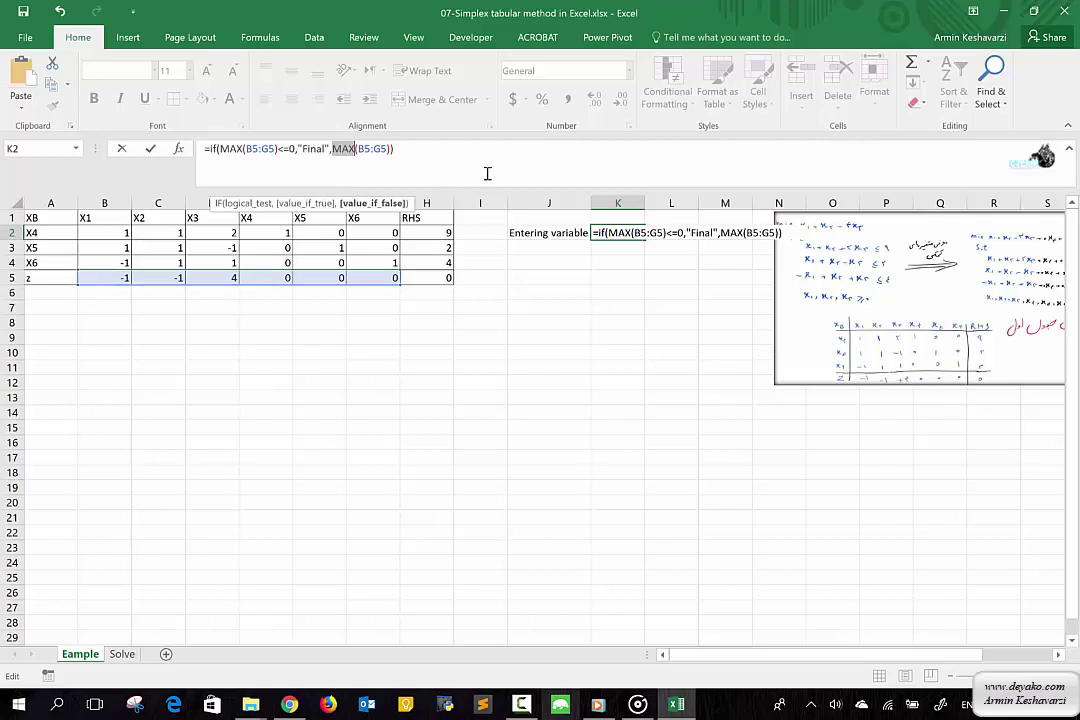
key("Return")
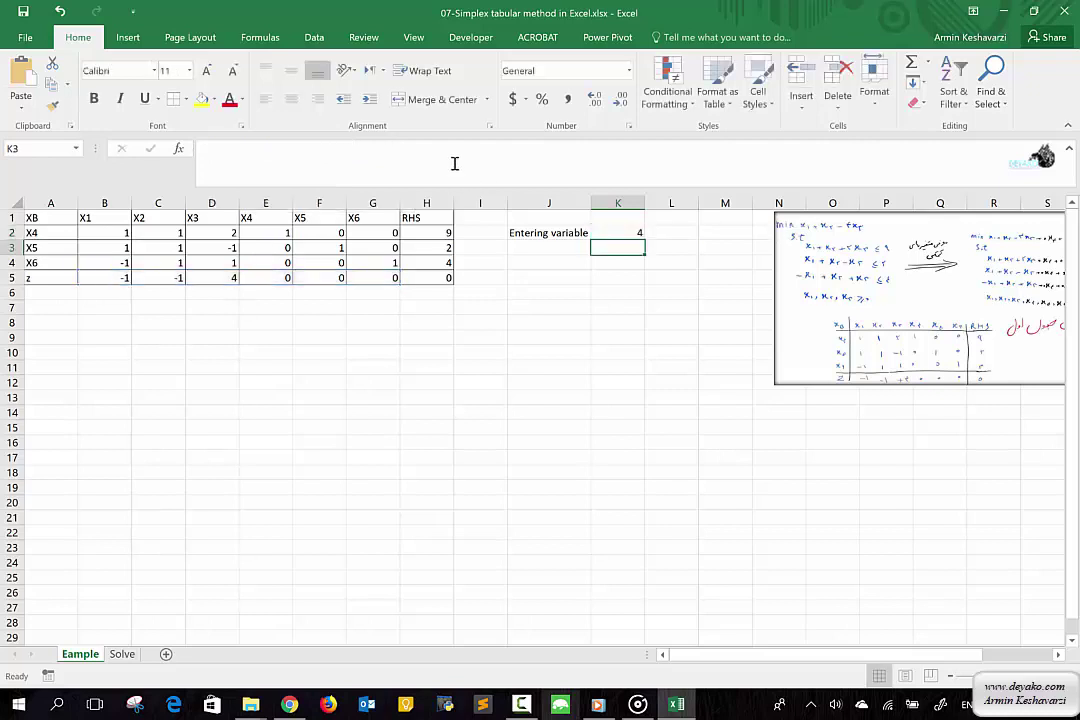
Step: Fill the X3 column cells D1:D5 with a light orange theme colour
left_click(229, 277)
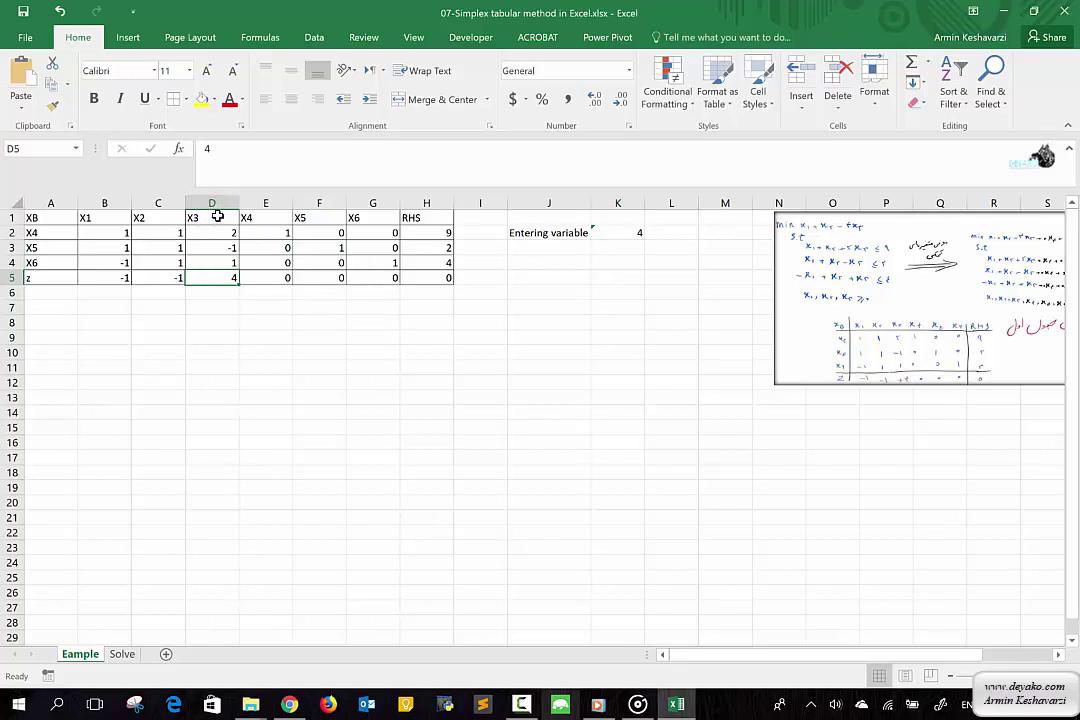
left_click_drag(217, 217, 212, 277)
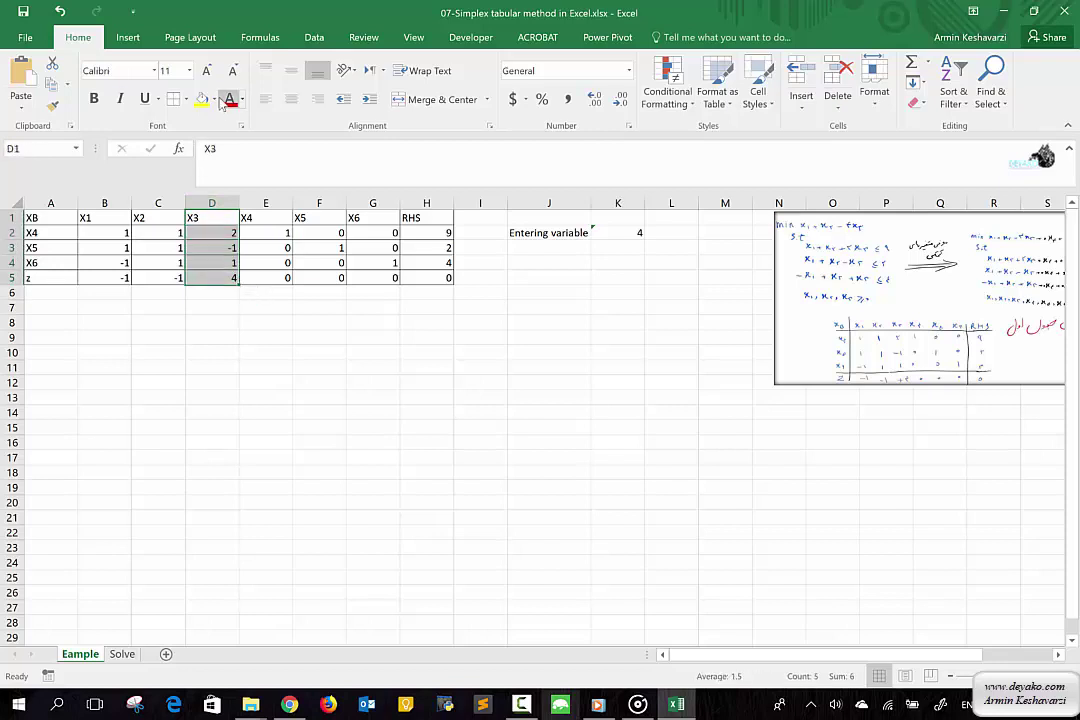
left_click(213, 99)
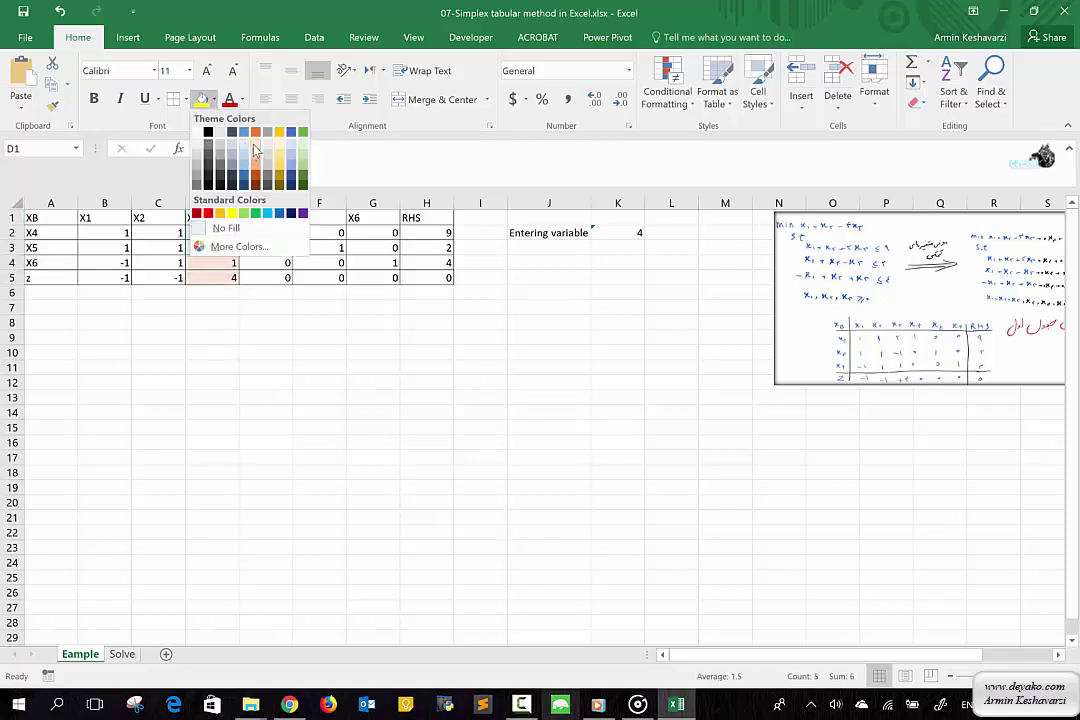
left_click(255, 150)
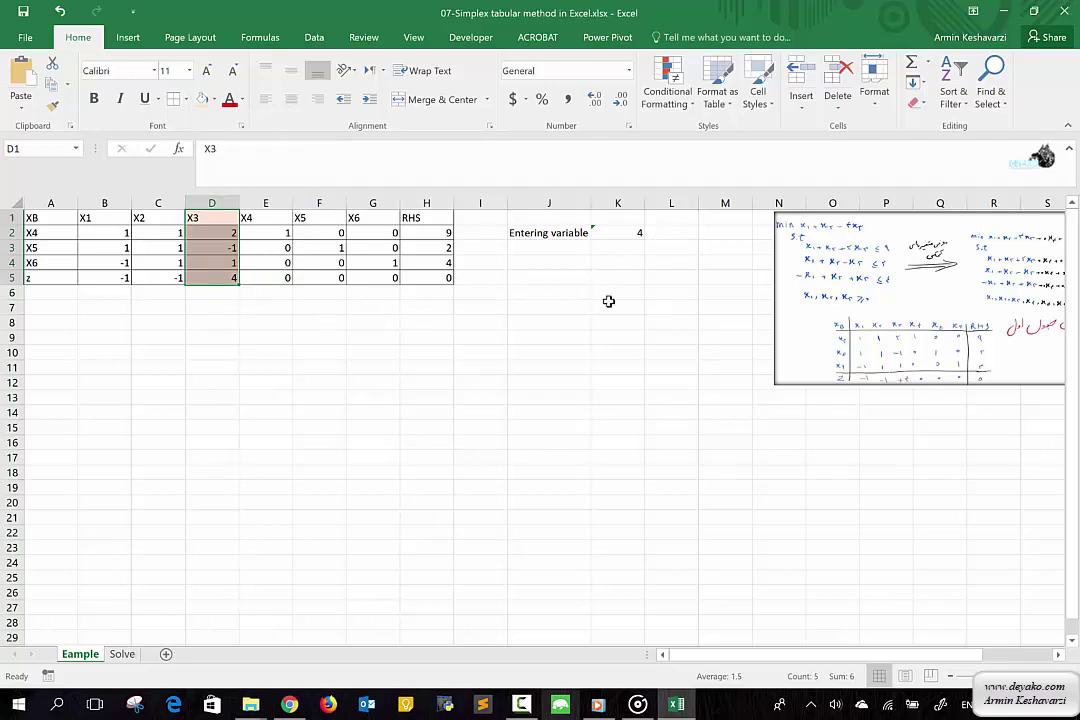
left_click(671, 232)
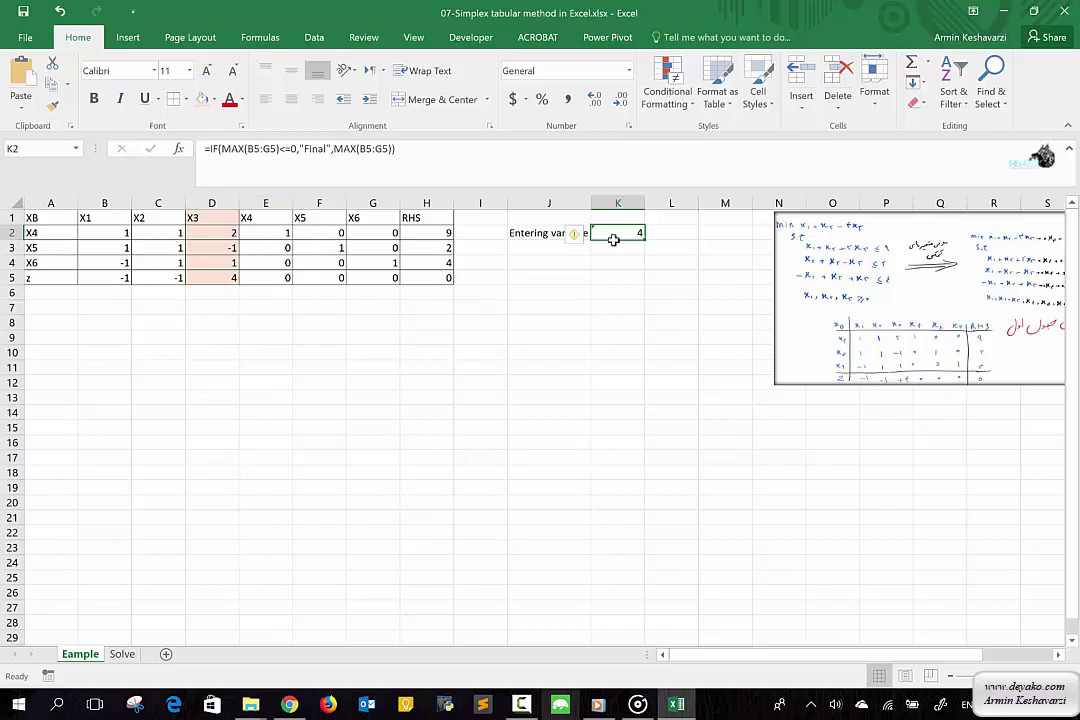
Step: Head L1 'index' and enter =MATCH(K2,B5:G5,0) in L2, returning 3
left_click(668, 219)
type("index")
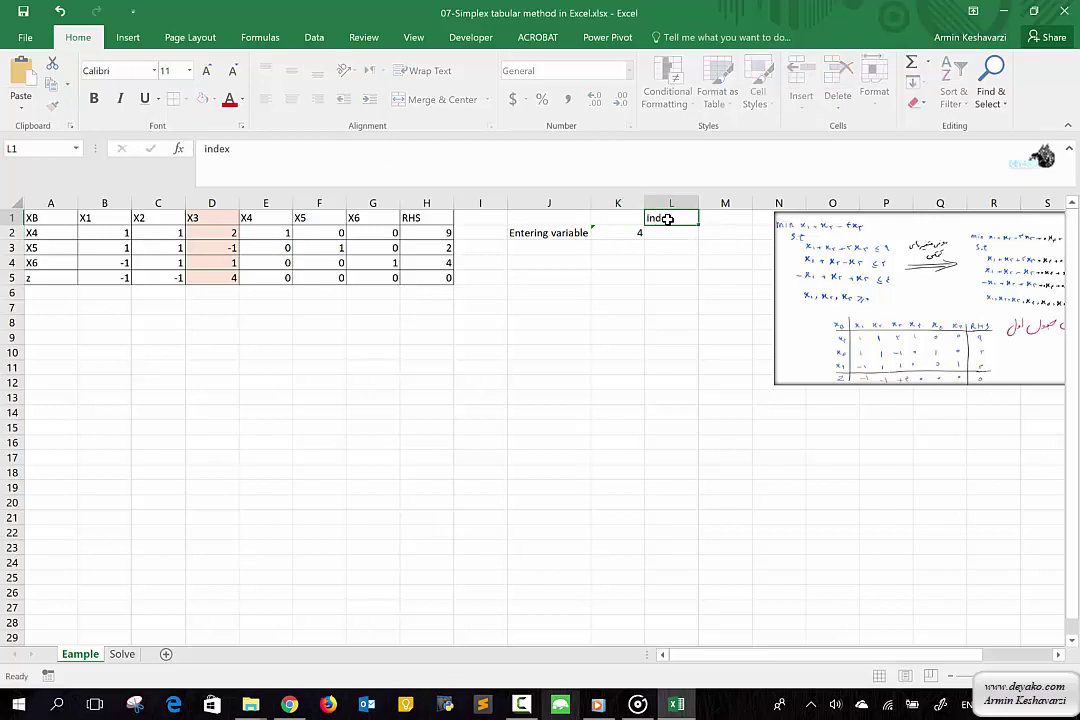
key("Return")
type("=")
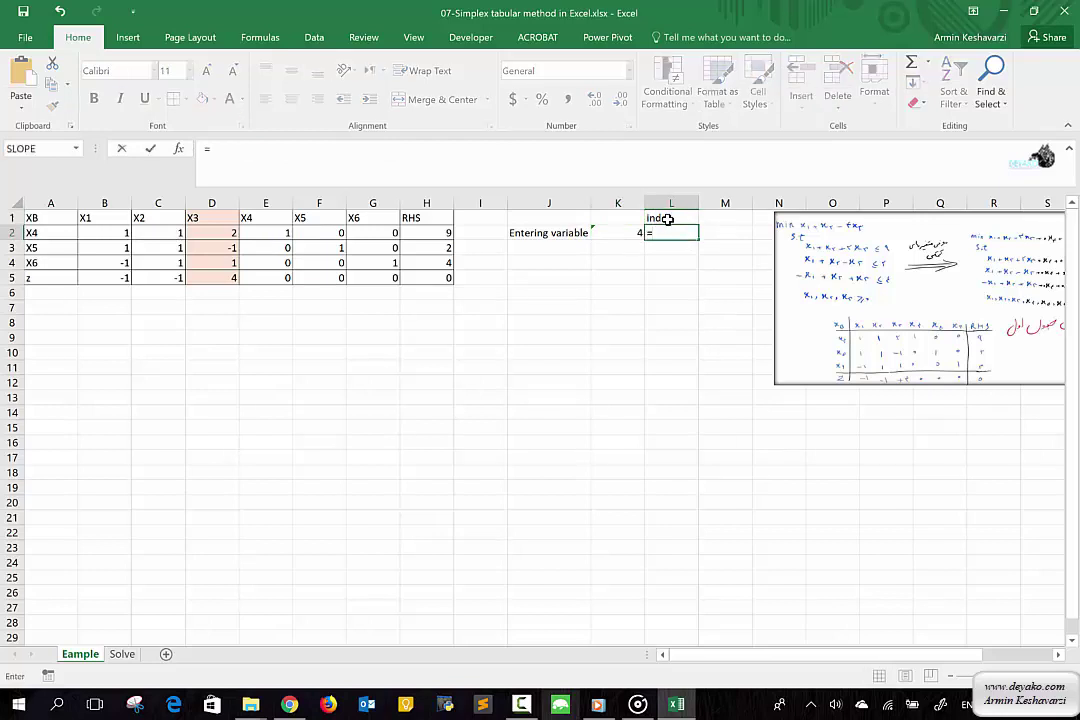
type("match")
key("Tab")
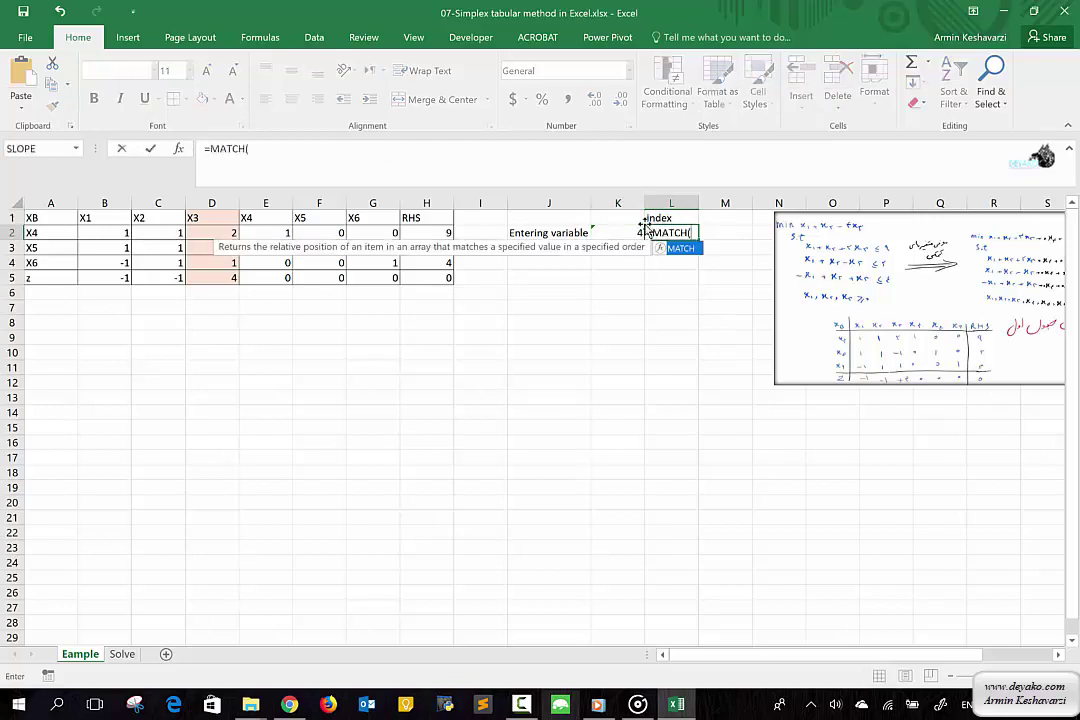
left_click(621, 233)
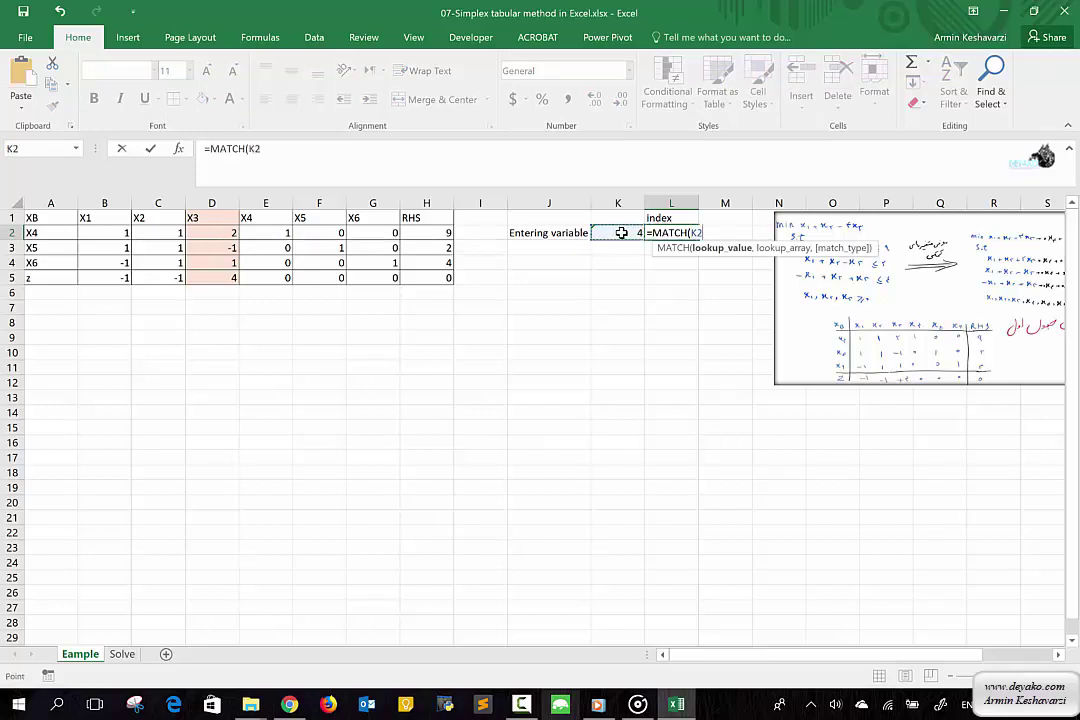
type(",")
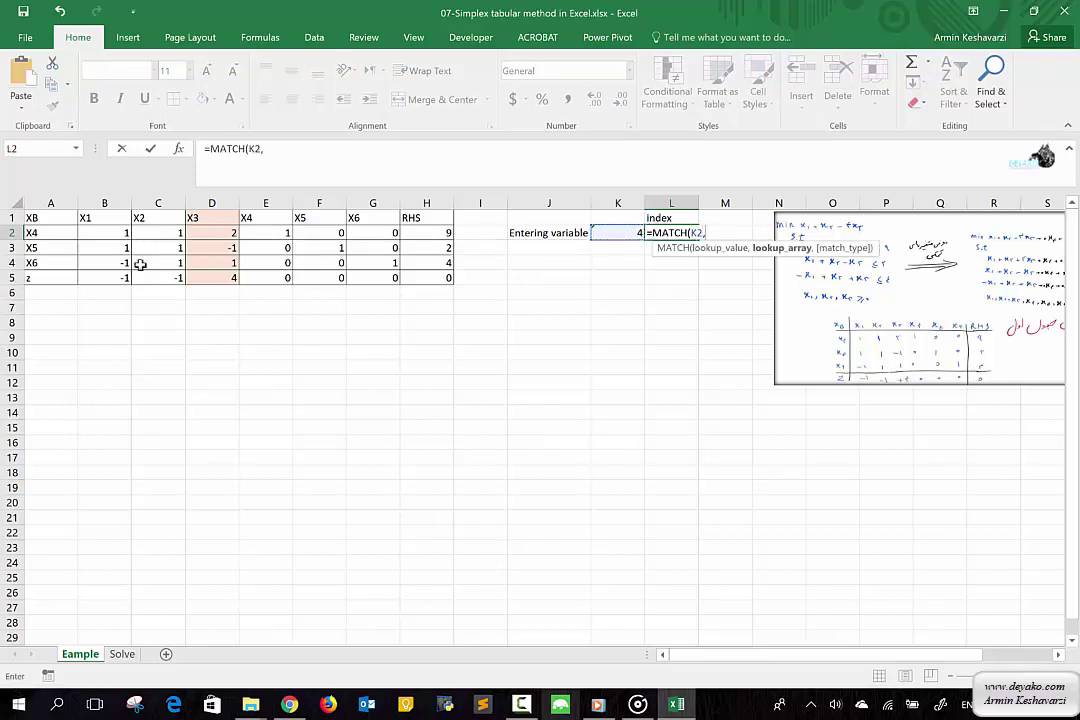
left_click_drag(105, 278, 385, 277)
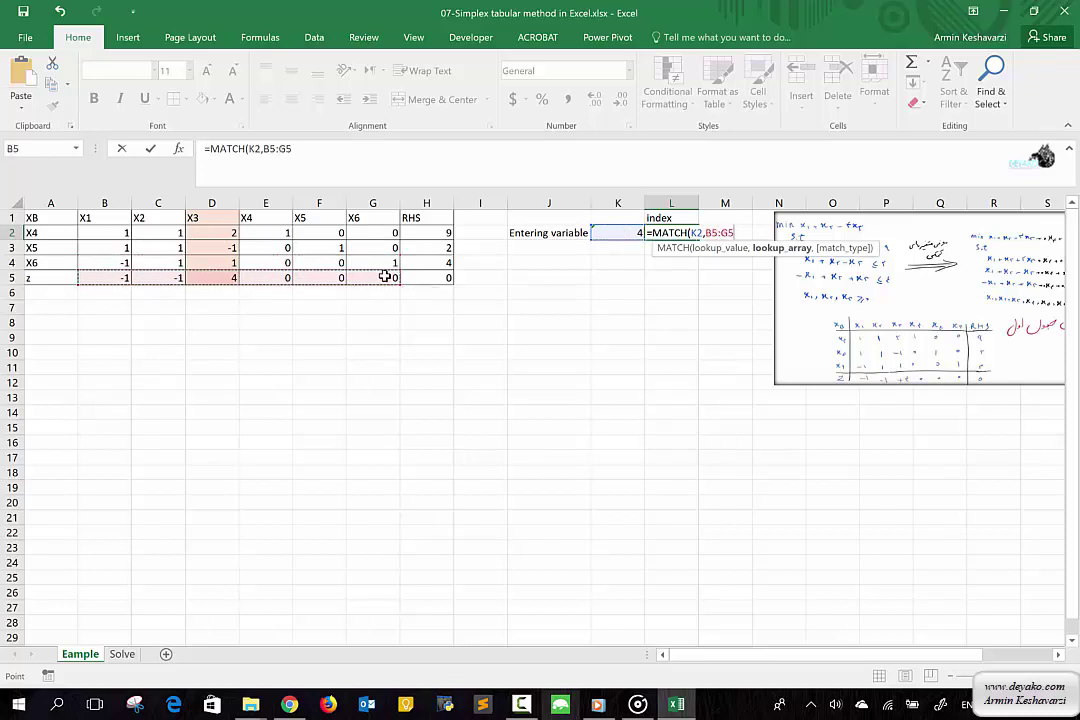
type(",")
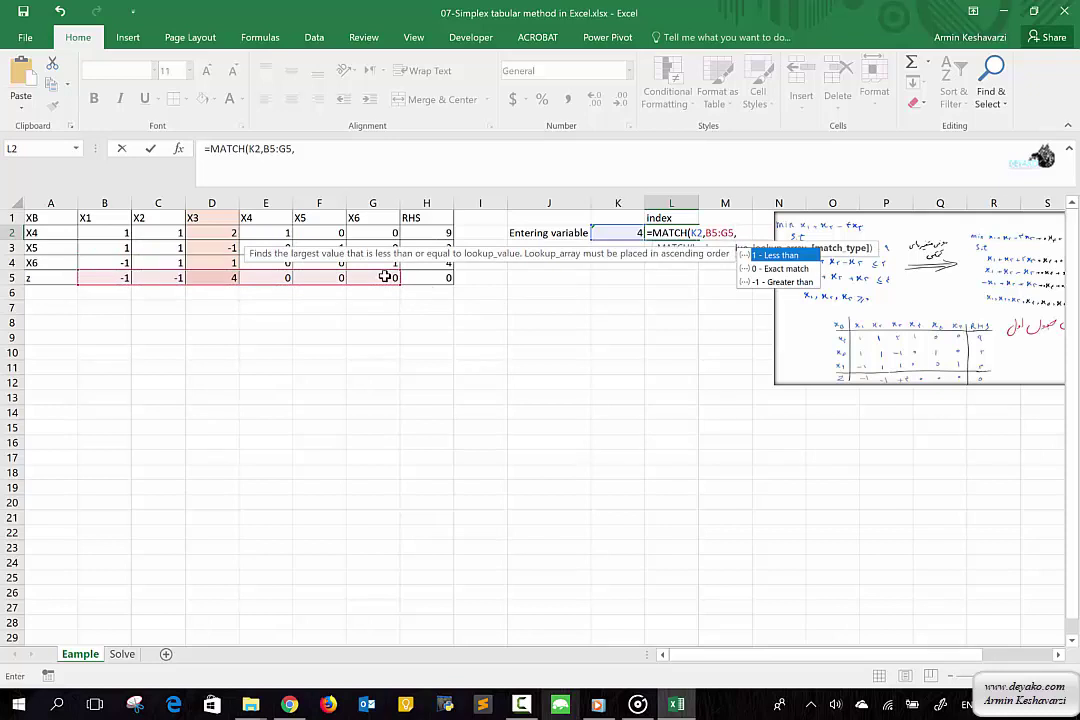
type("0)")
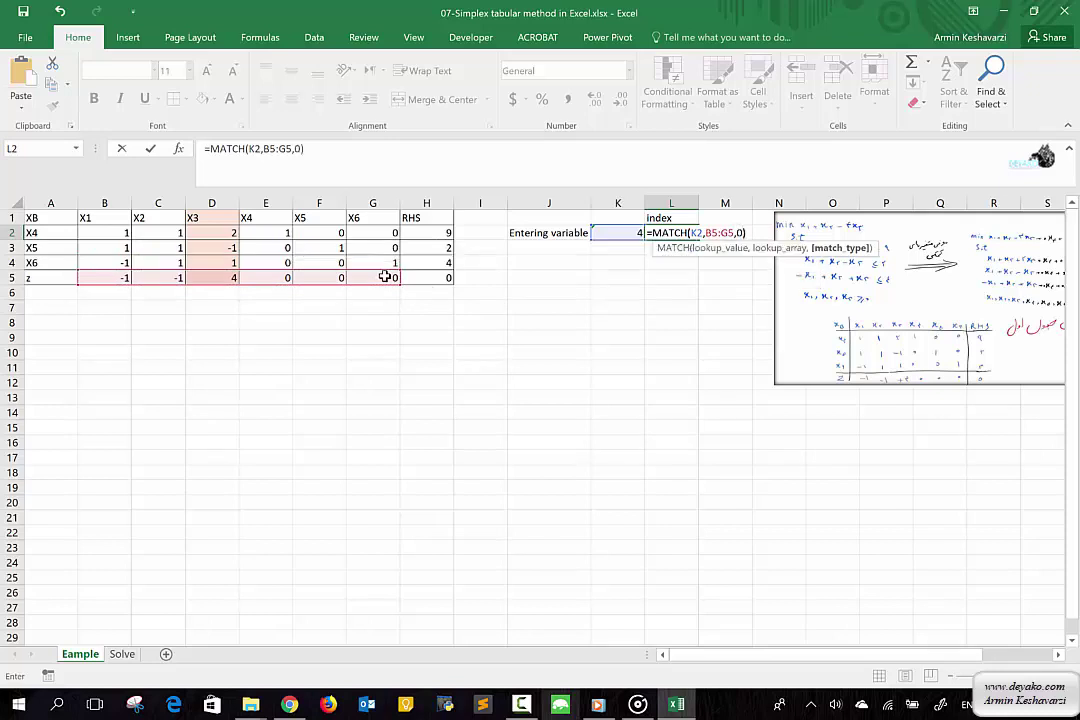
key("Return")
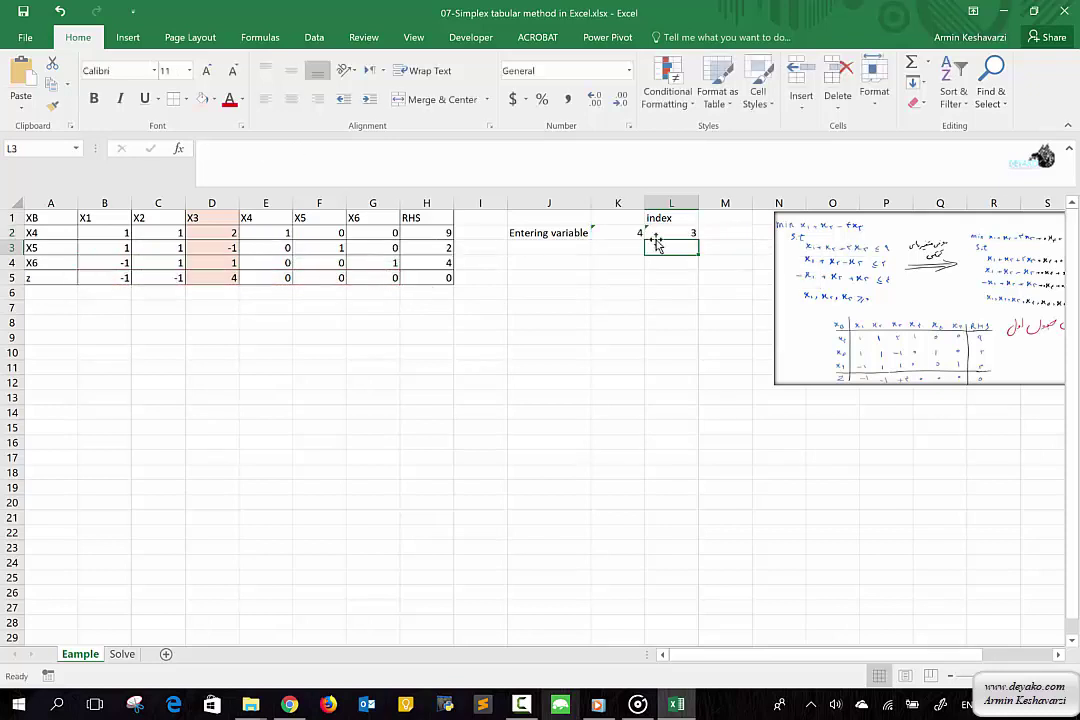
left_click(660, 232)
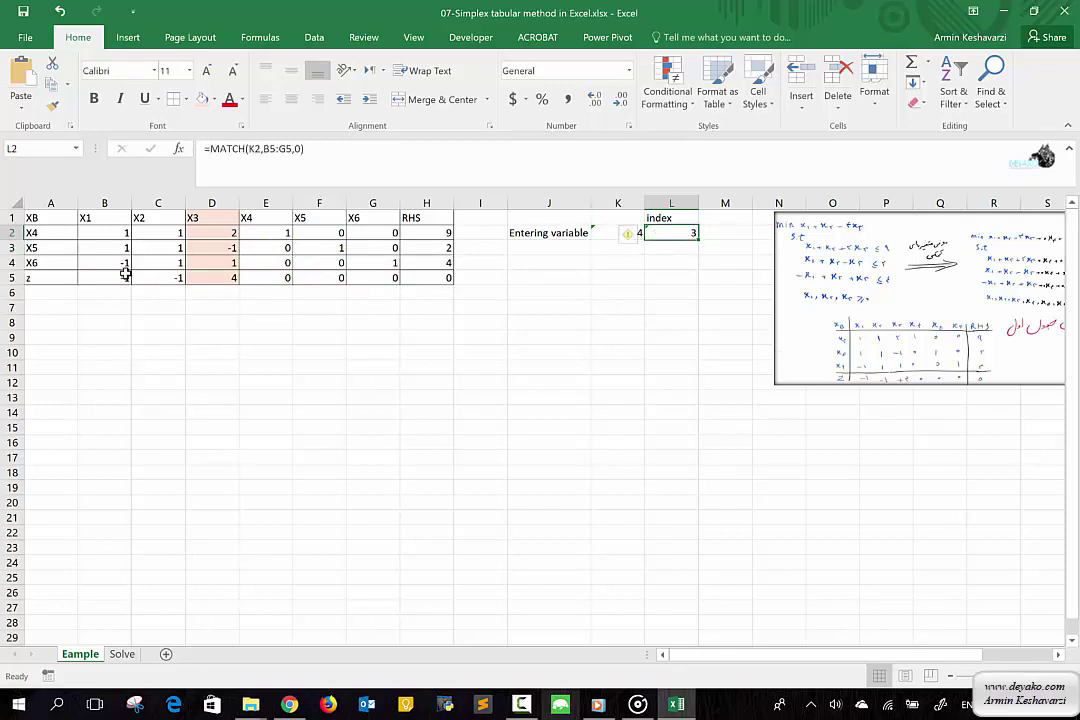
left_click_drag(106, 278, 381, 278)
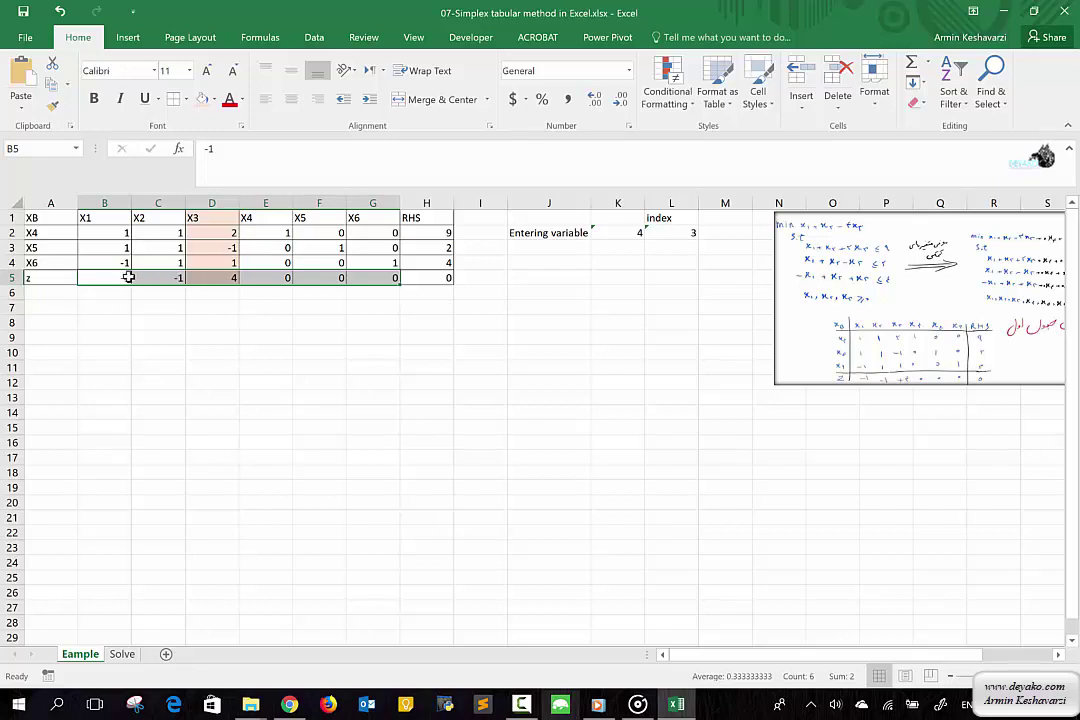
mouse_move(106, 278)
left_mouse_down()
mouse_move(251, 276)
mouse_move(234, 276)
left_mouse_up()
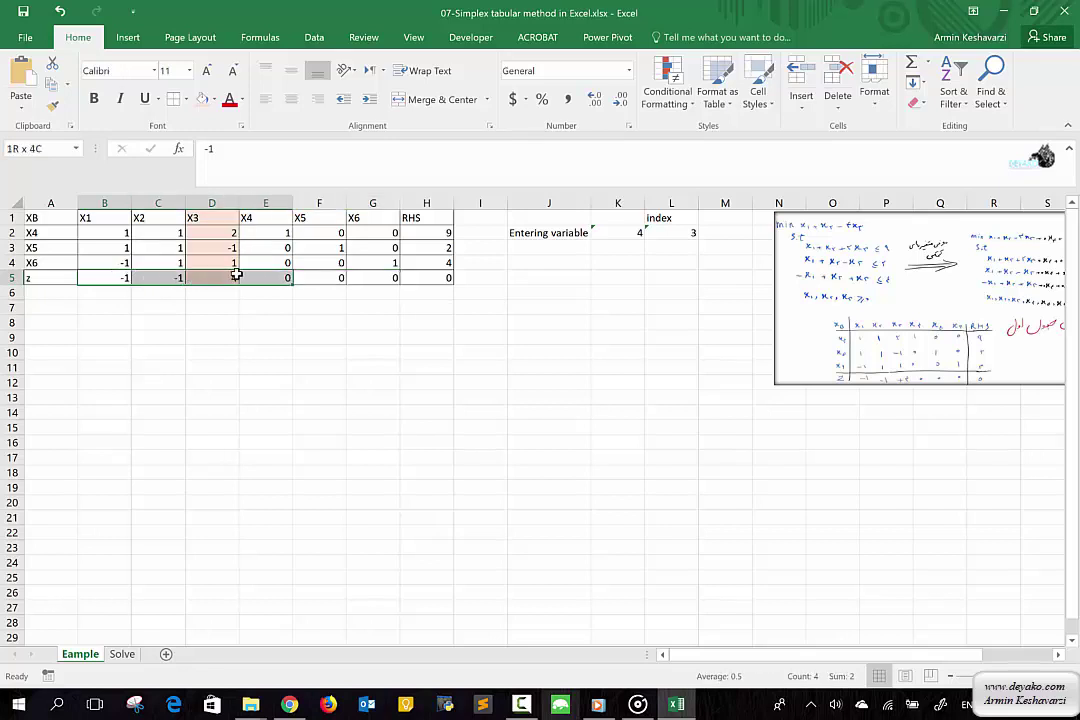
left_click(715, 219)
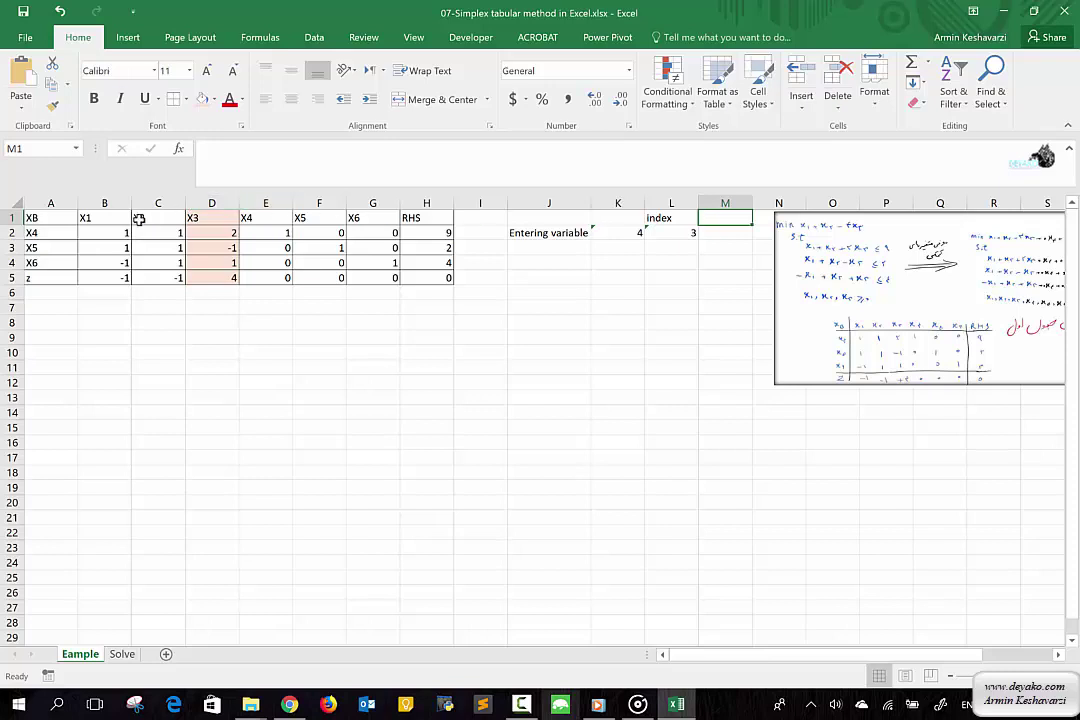
left_click(231, 276)
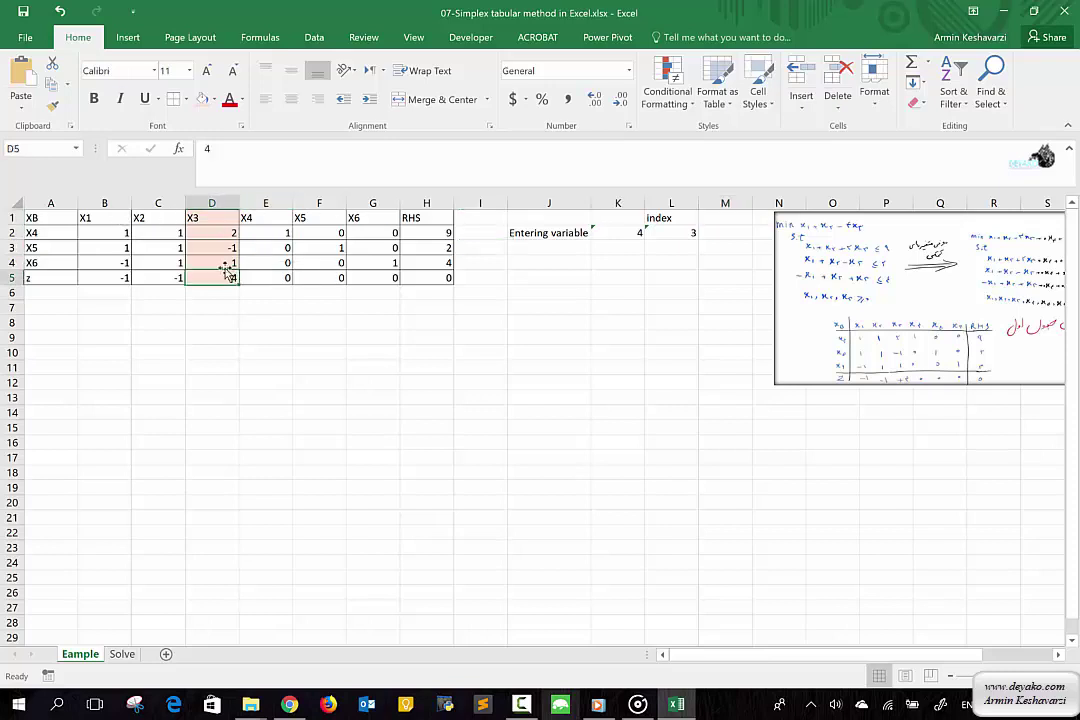
left_click_drag(89, 218, 228, 218)
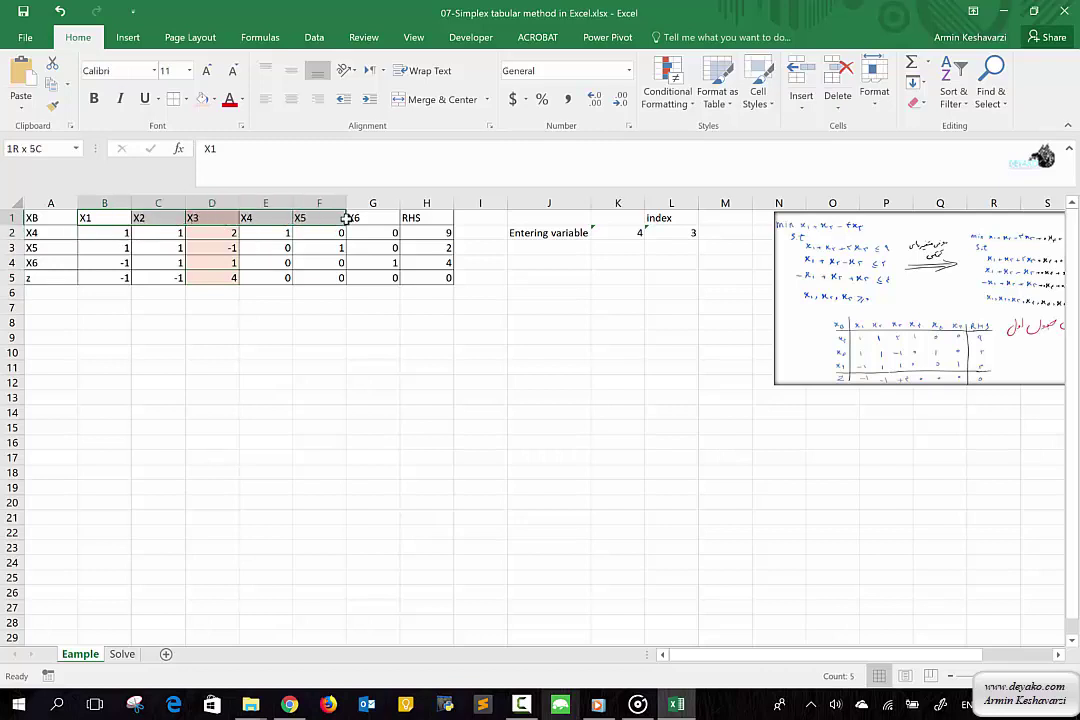
left_click_drag(248, 218, 373, 218)
Step: Type the header 'variable' in M1 and clear the stray autocompleted entry from M2
left_click(725, 219)
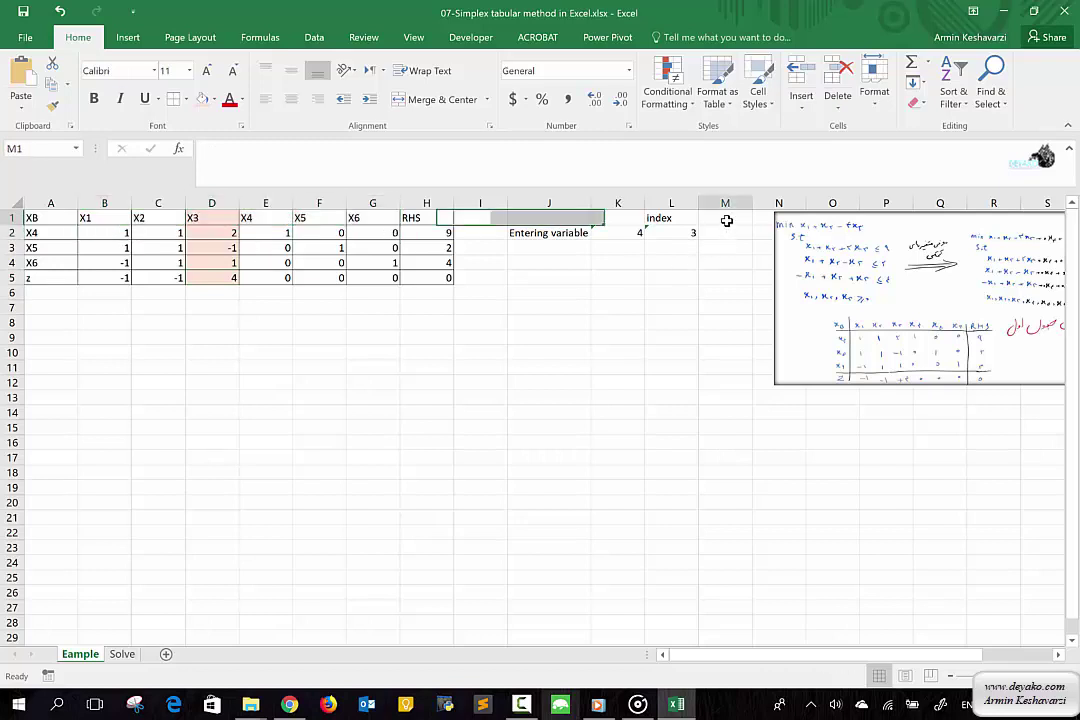
type("va")
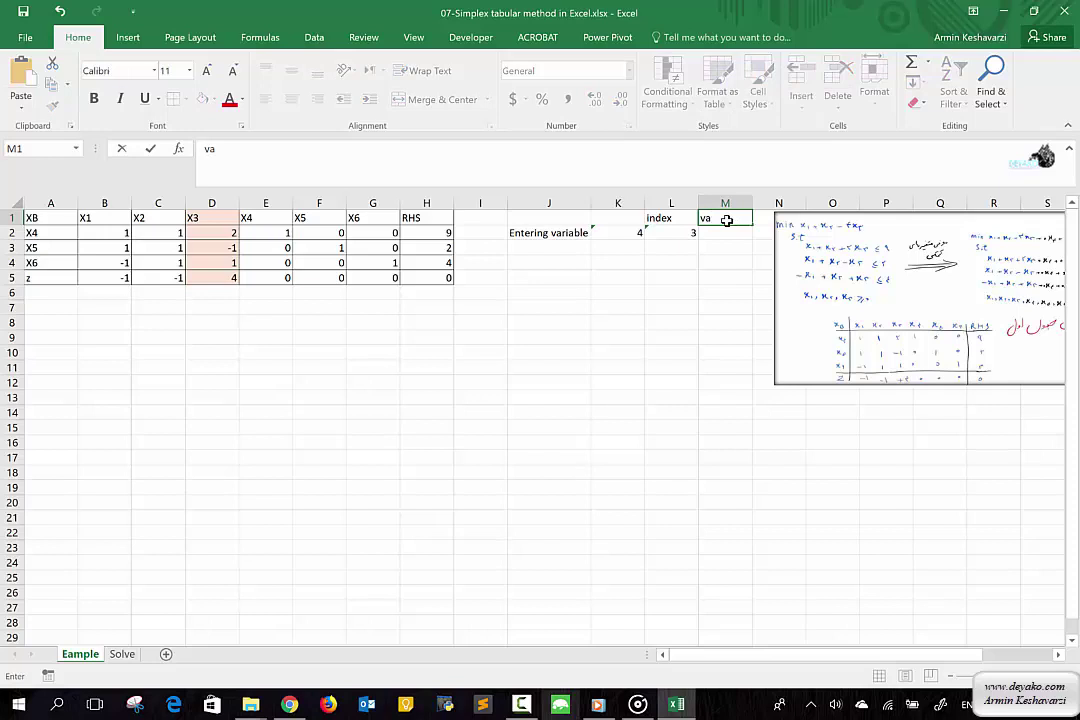
type("riable")
key("Return")
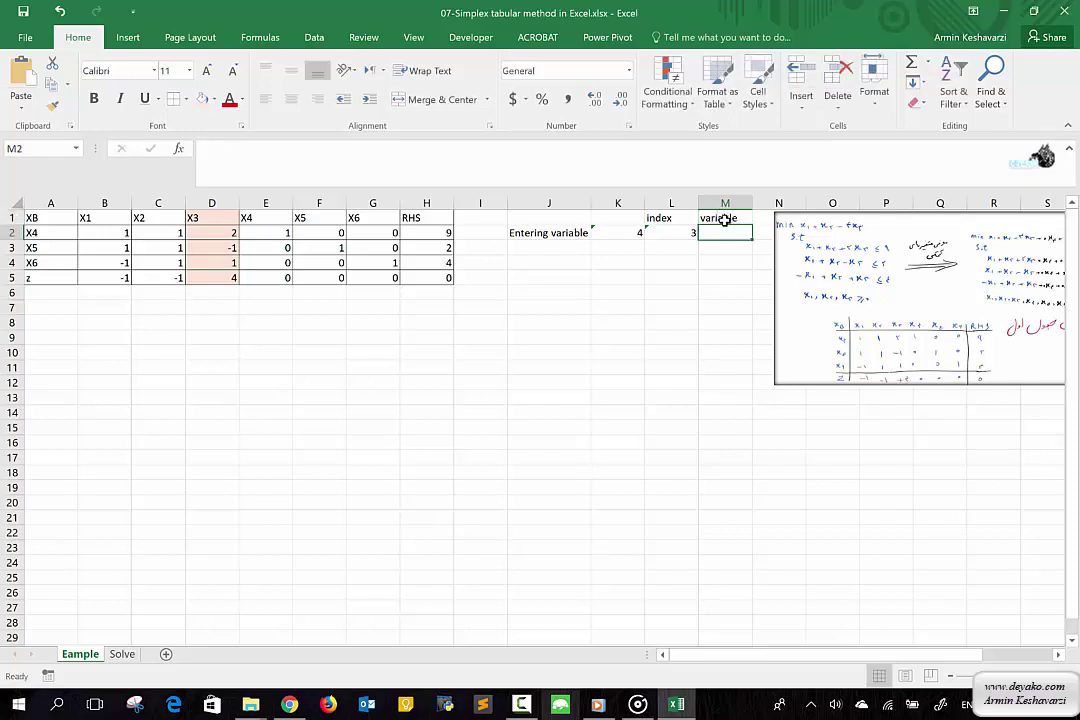
type("variable")
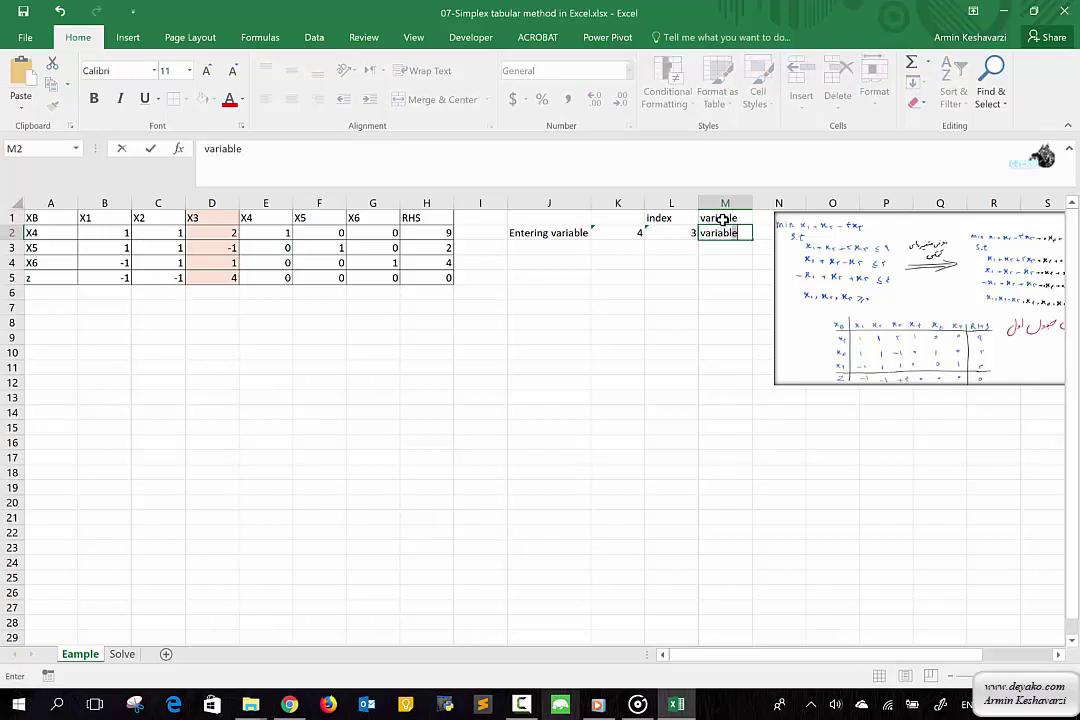
key("Return")
key("Up")
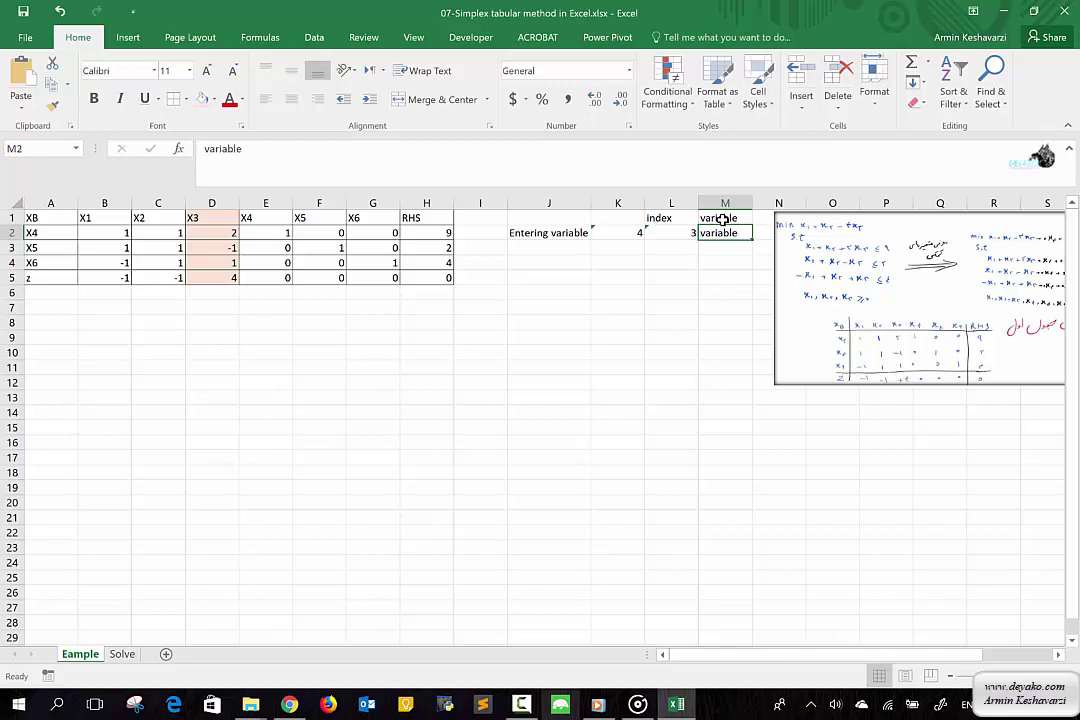
key("Delete")
Step: Enter =INDEX(B1:G1,0,L2) in M2 so it returns X3
type("=ind")
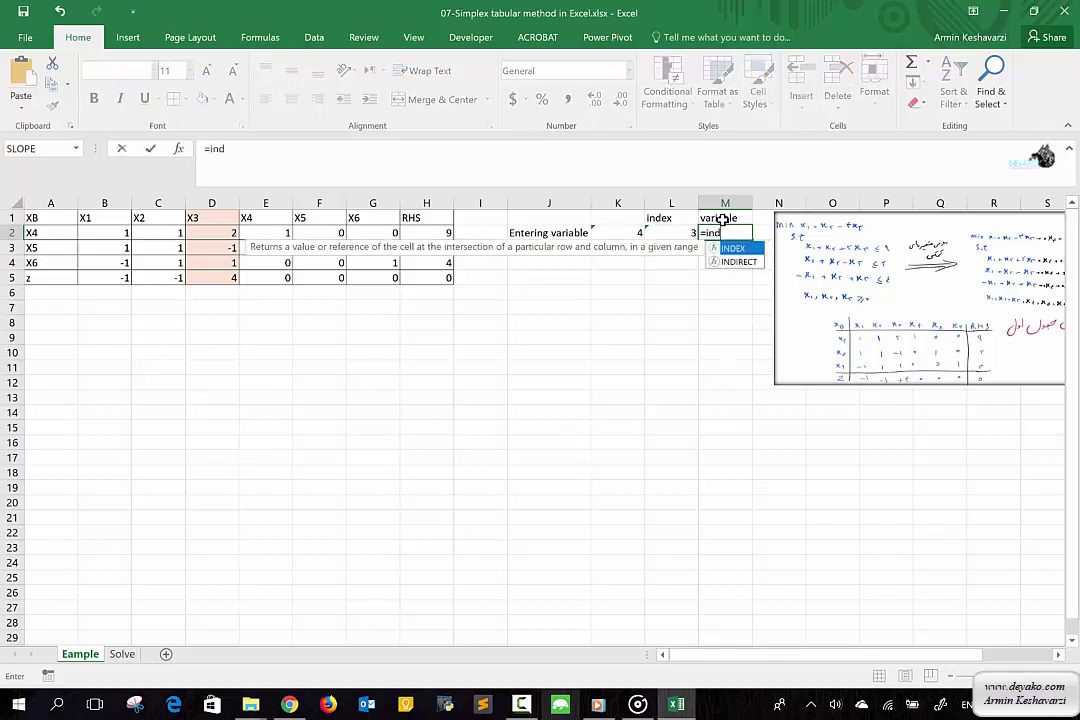
type("ex")
key("Tab")
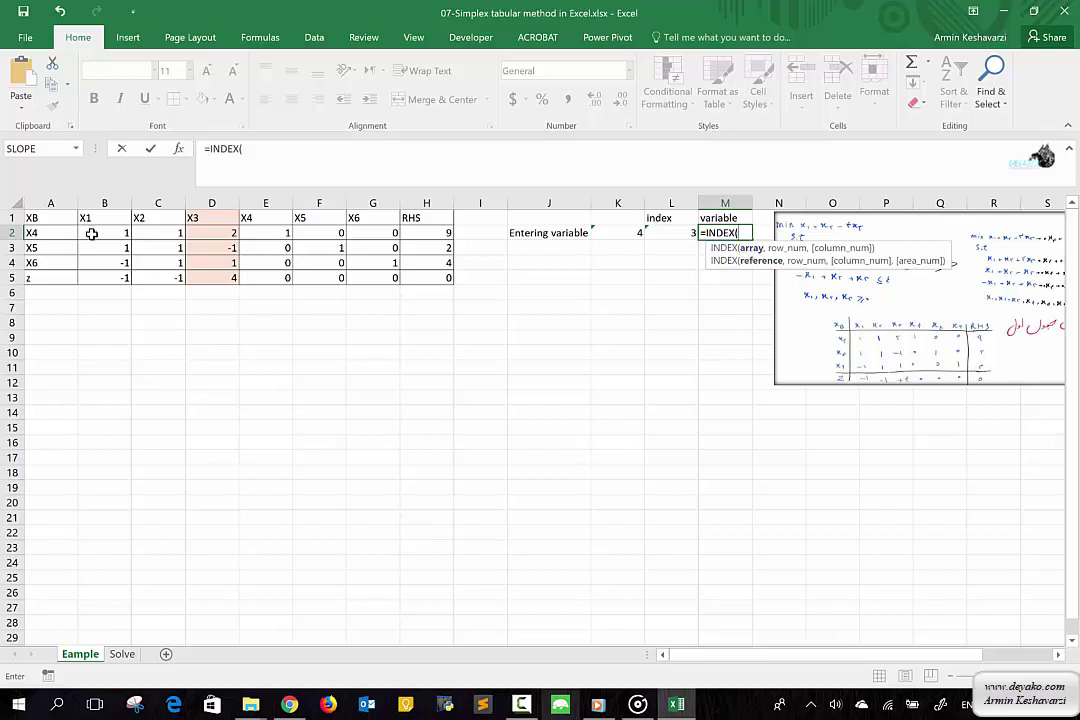
mouse_move(87, 218)
left_mouse_down()
mouse_move(403, 218)
mouse_move(390, 214)
left_mouse_up()
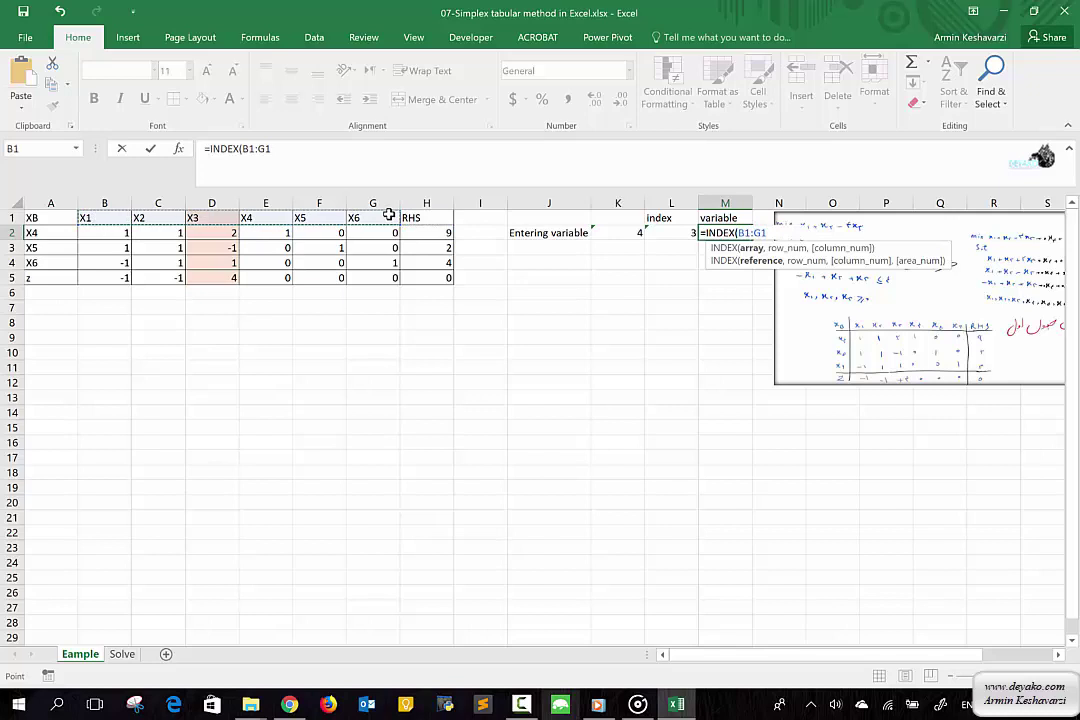
left_click(284, 148)
type(",0")
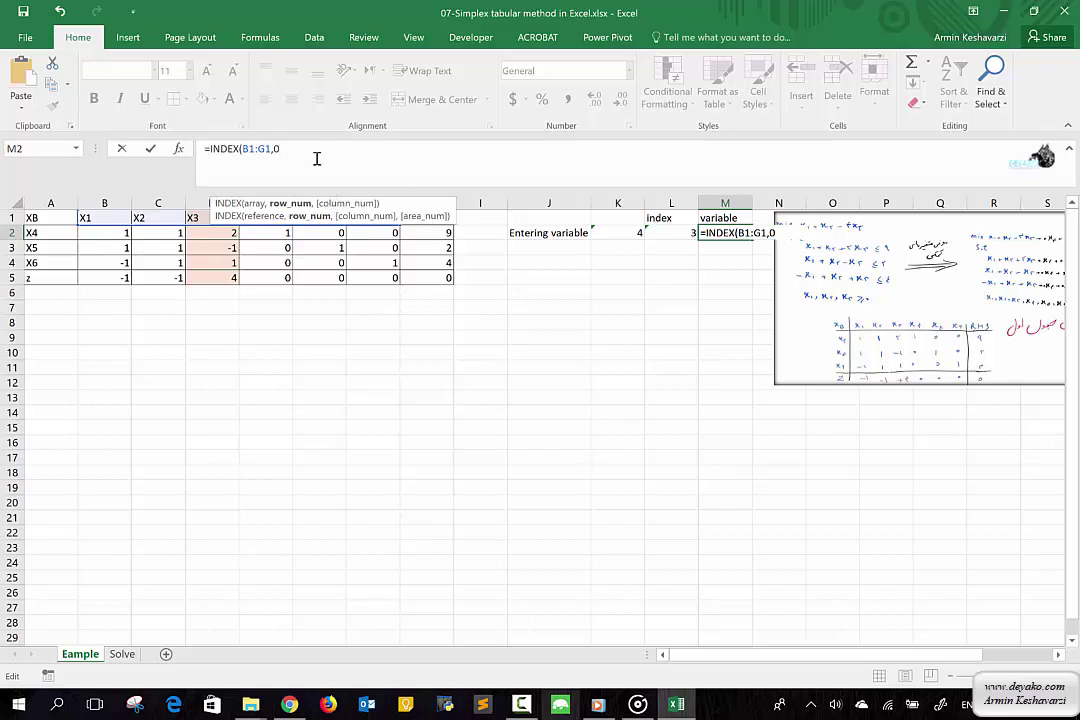
left_click(653, 232)
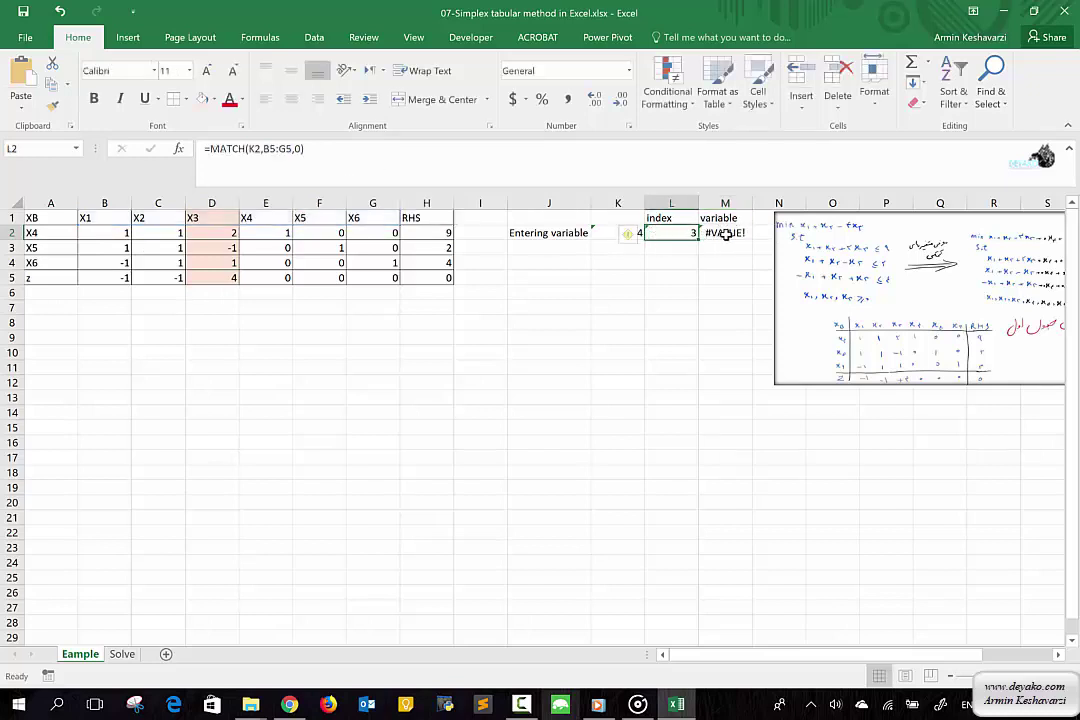
left_click(723, 233)
left_click(276, 150)
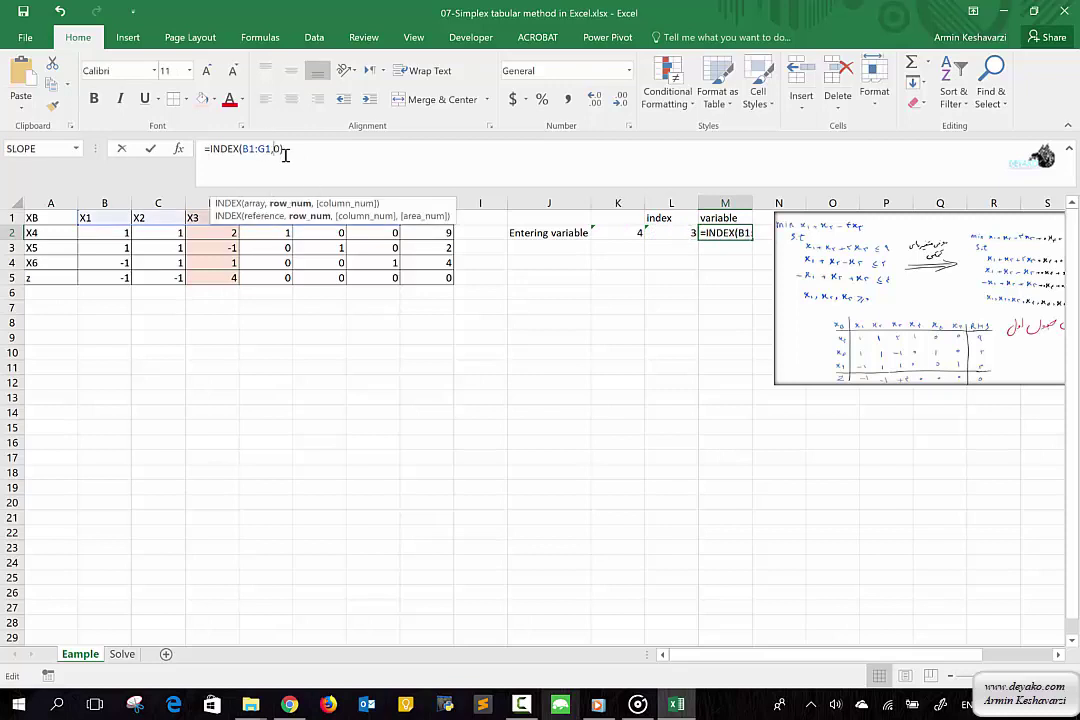
type(",")
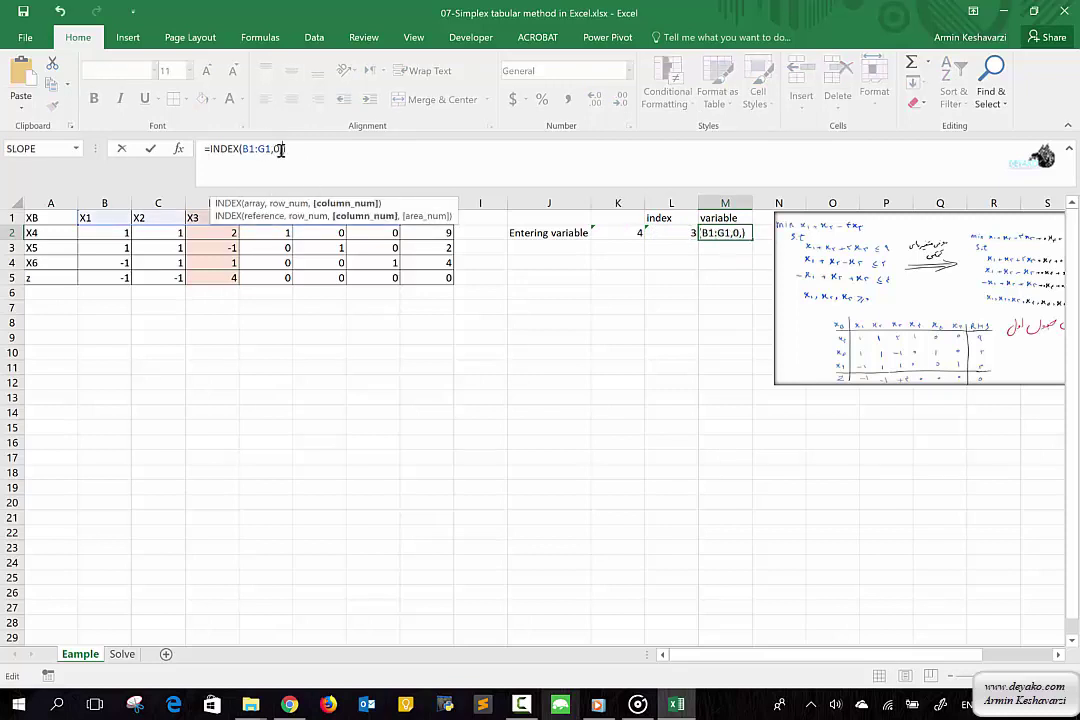
left_click(676, 235)
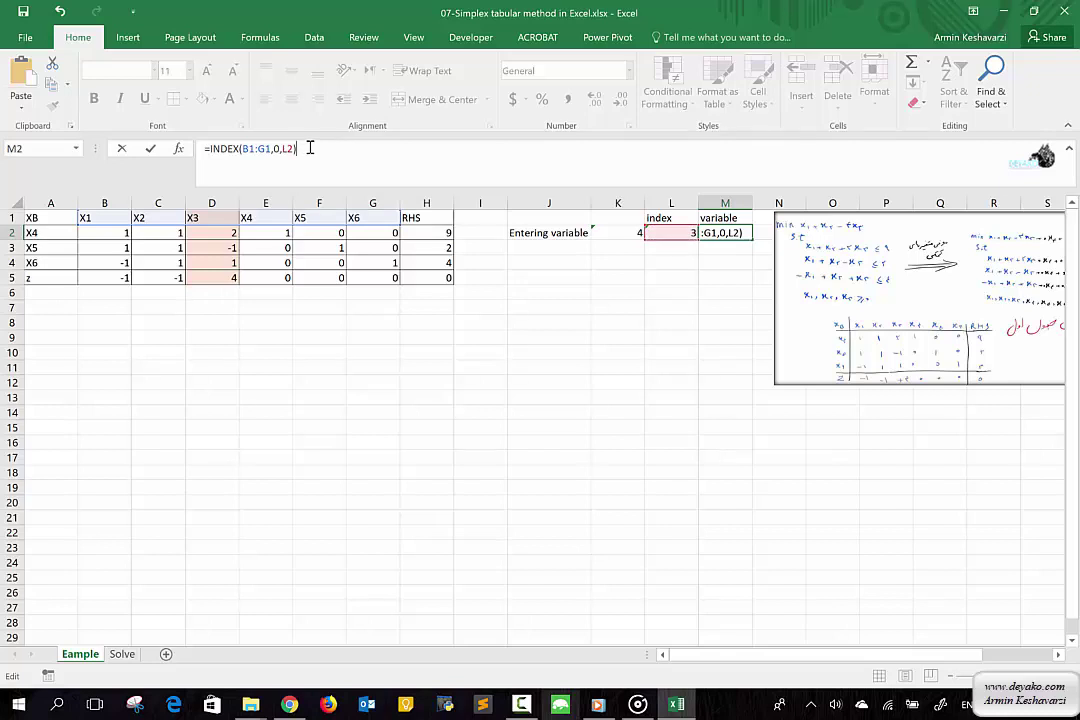
key("Return")
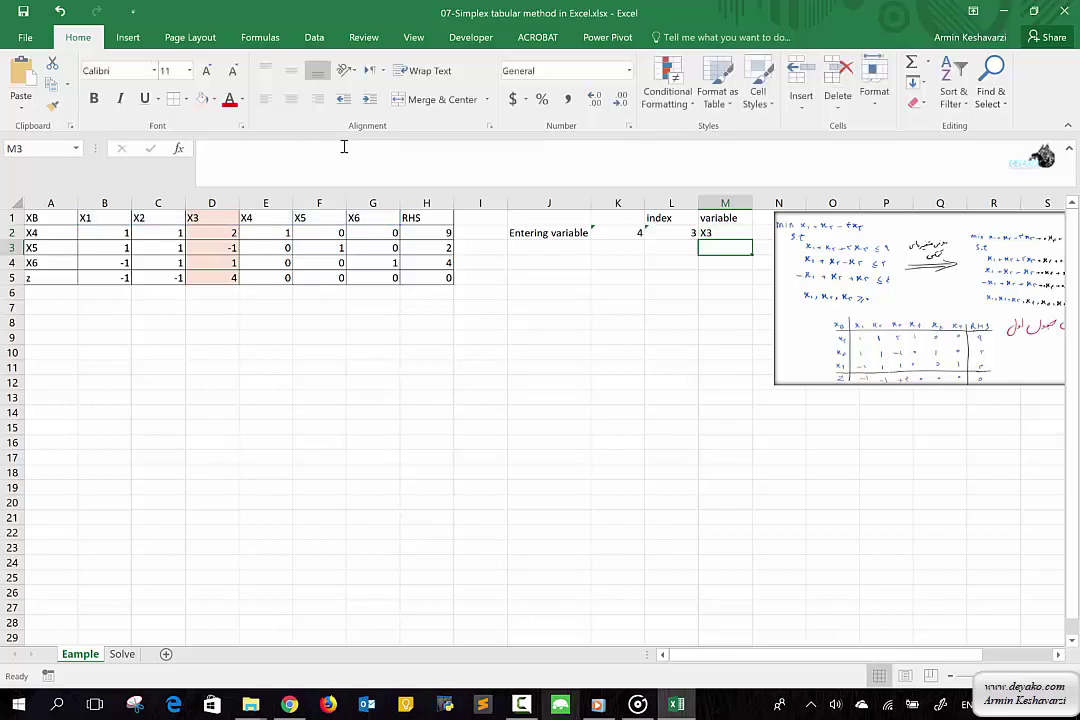
left_click(711, 232)
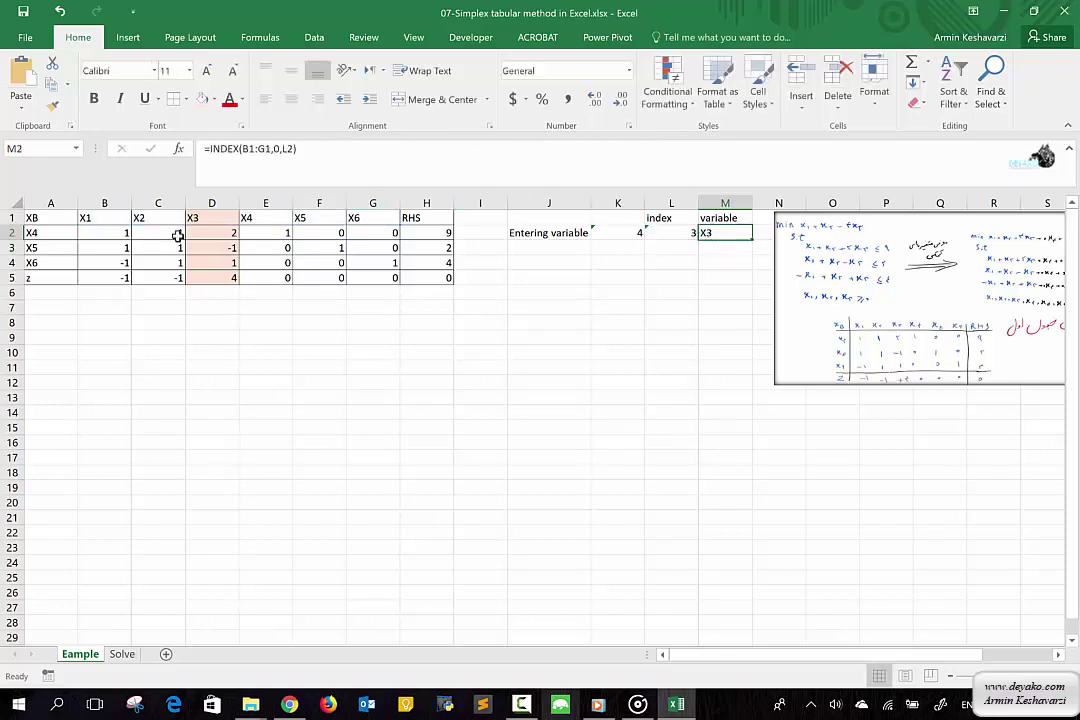
left_click(96, 221)
left_click_drag(96, 221, 357, 218)
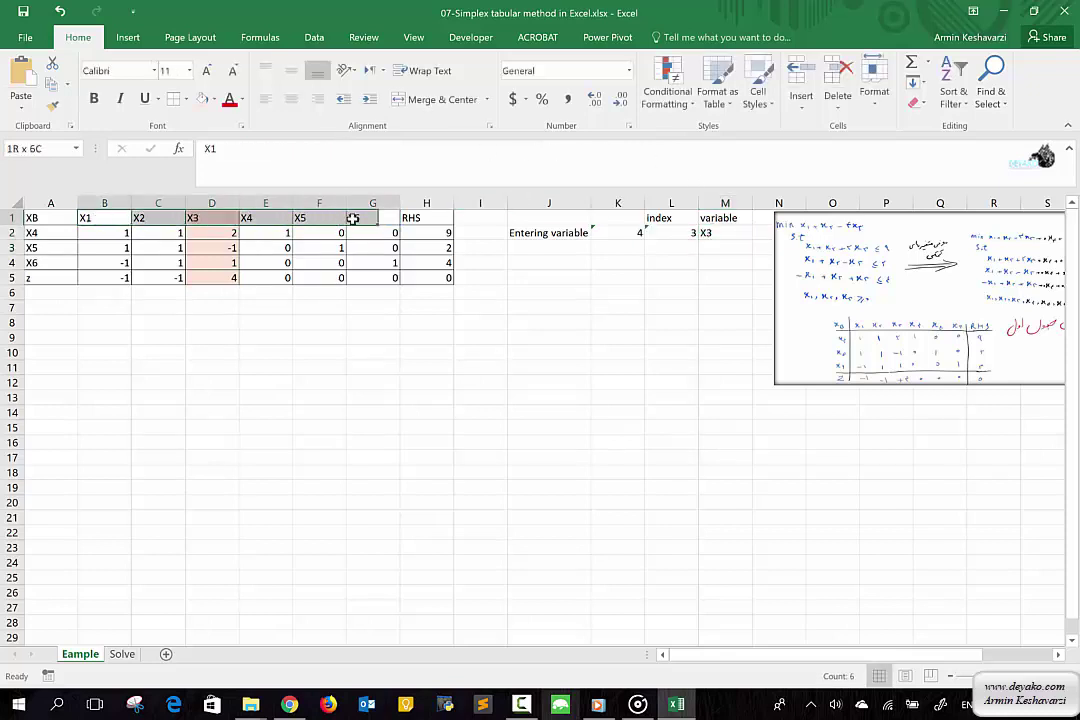
left_click(725, 232)
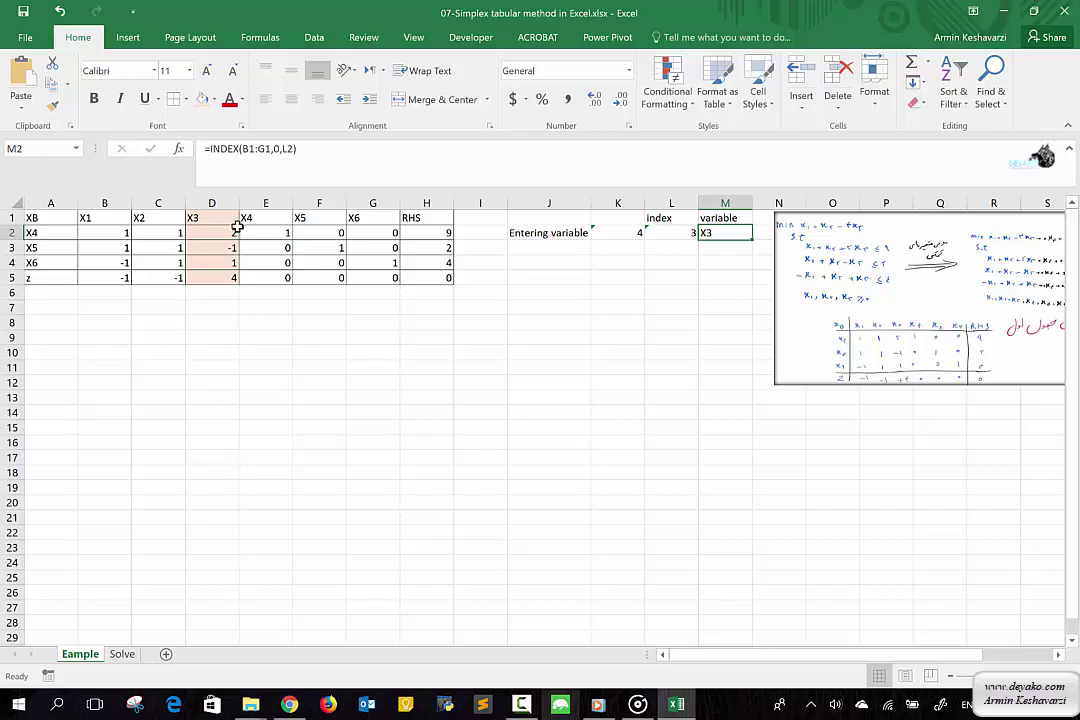
left_click(207, 217)
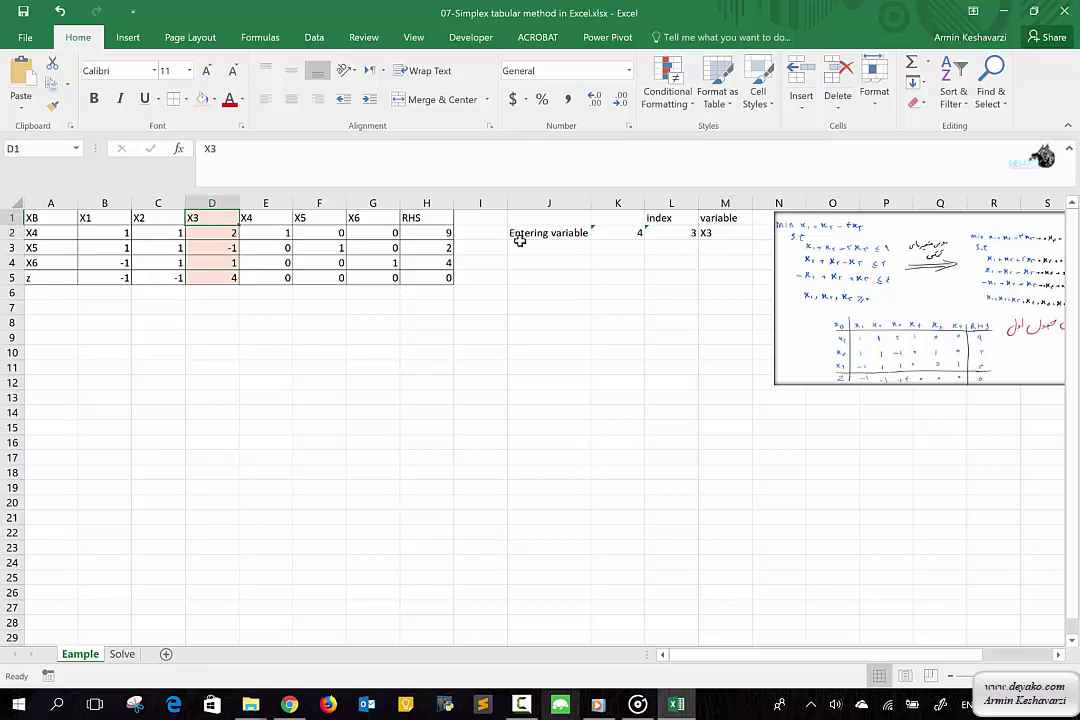
left_click(680, 231)
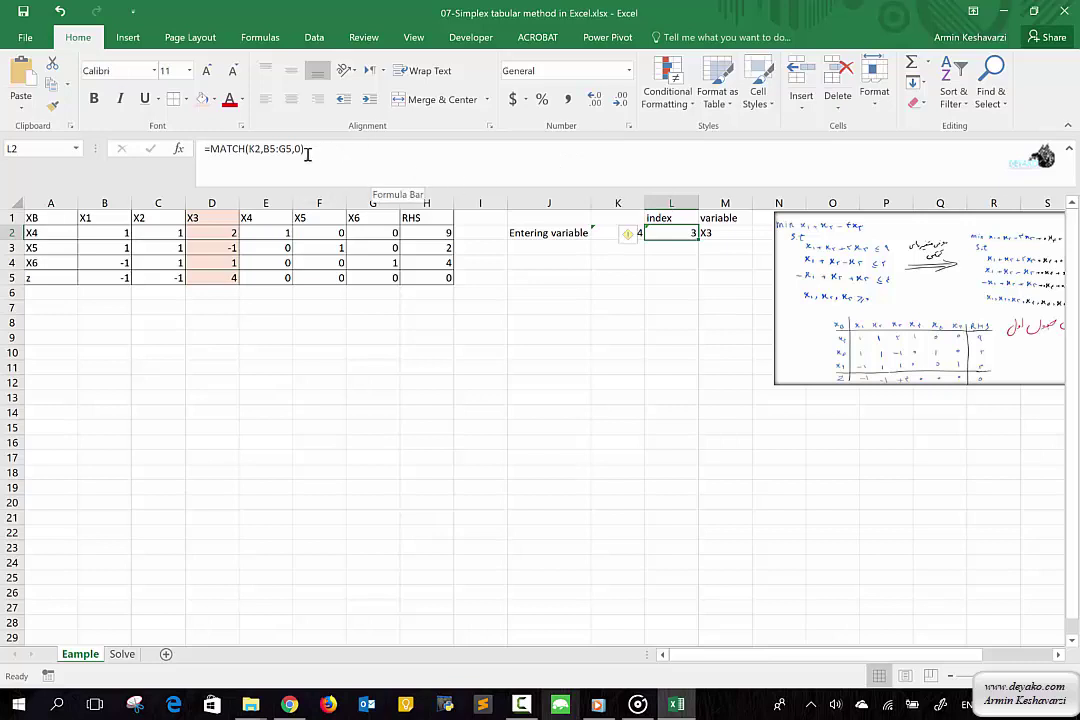
left_click_drag(308, 154, 205, 151)
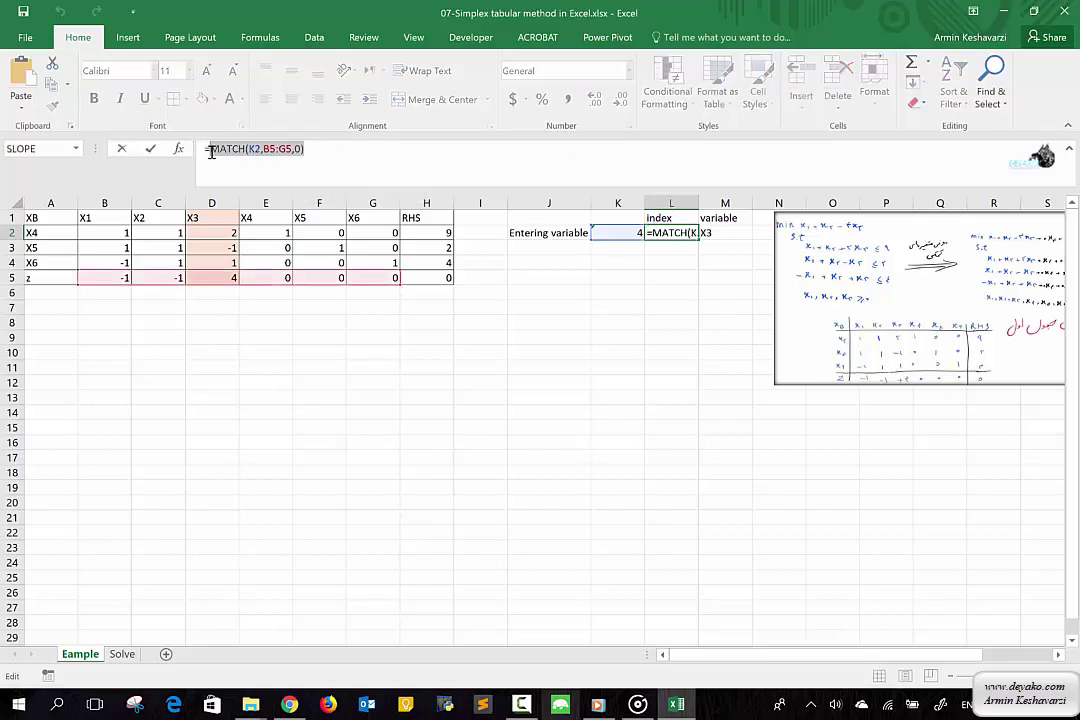
key("BackSpace")
key("Escape")
key("Delete")
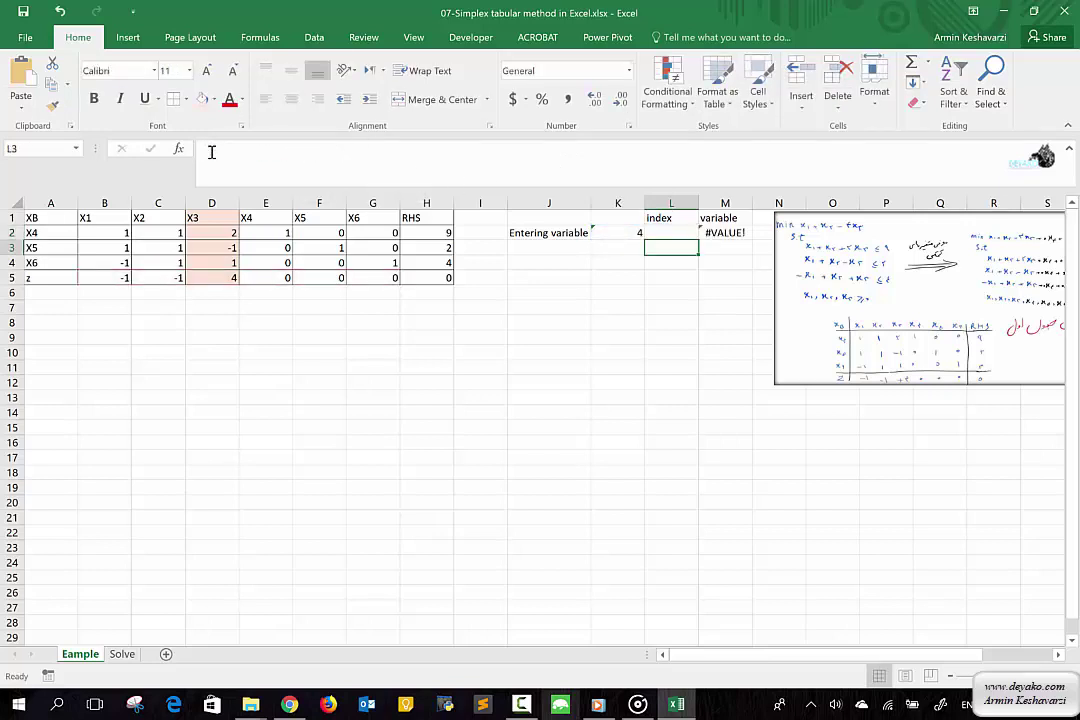
type("5")
key("Return")
key("ctrl+z")
key("ctrl+z")
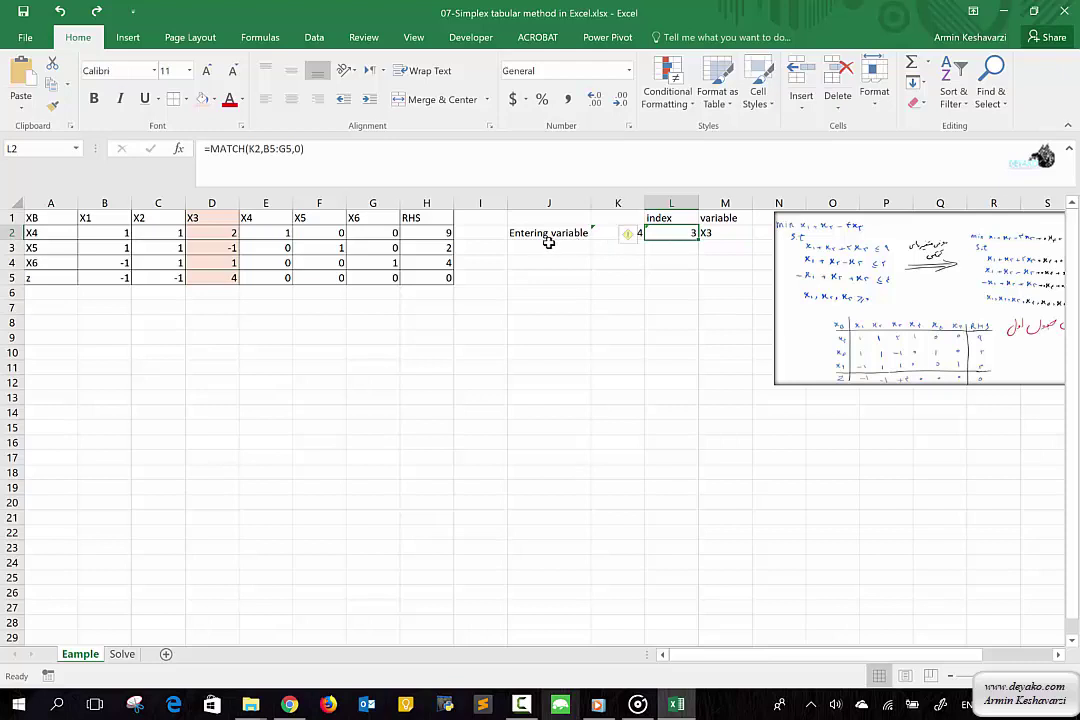
left_click(652, 276)
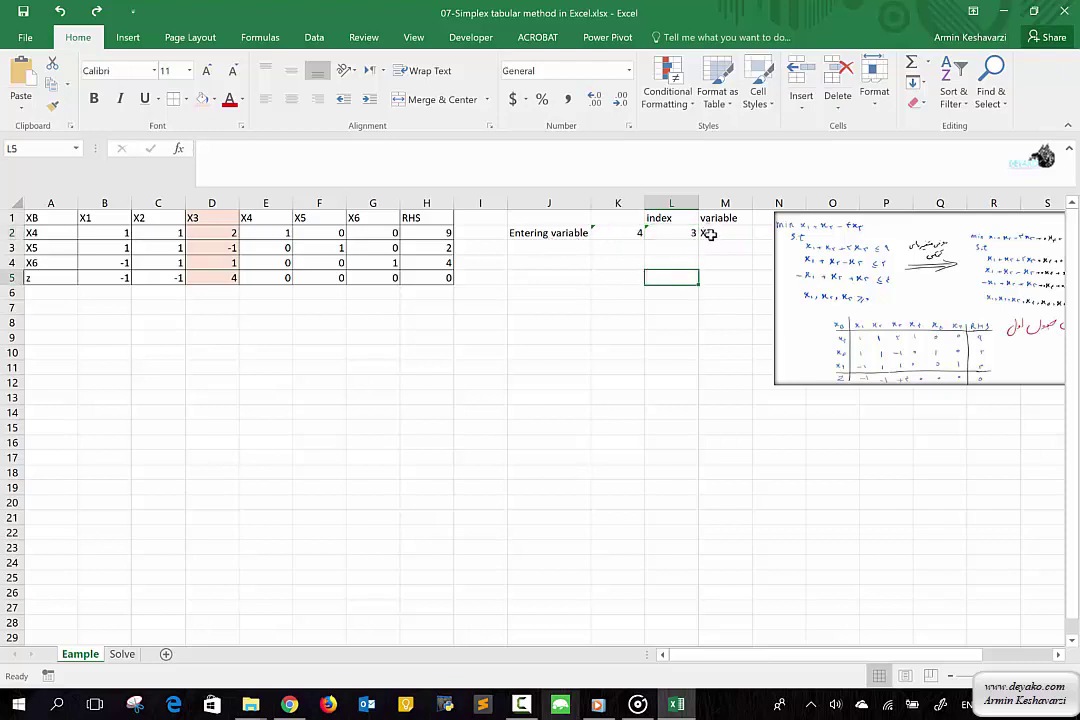
left_click(709, 233)
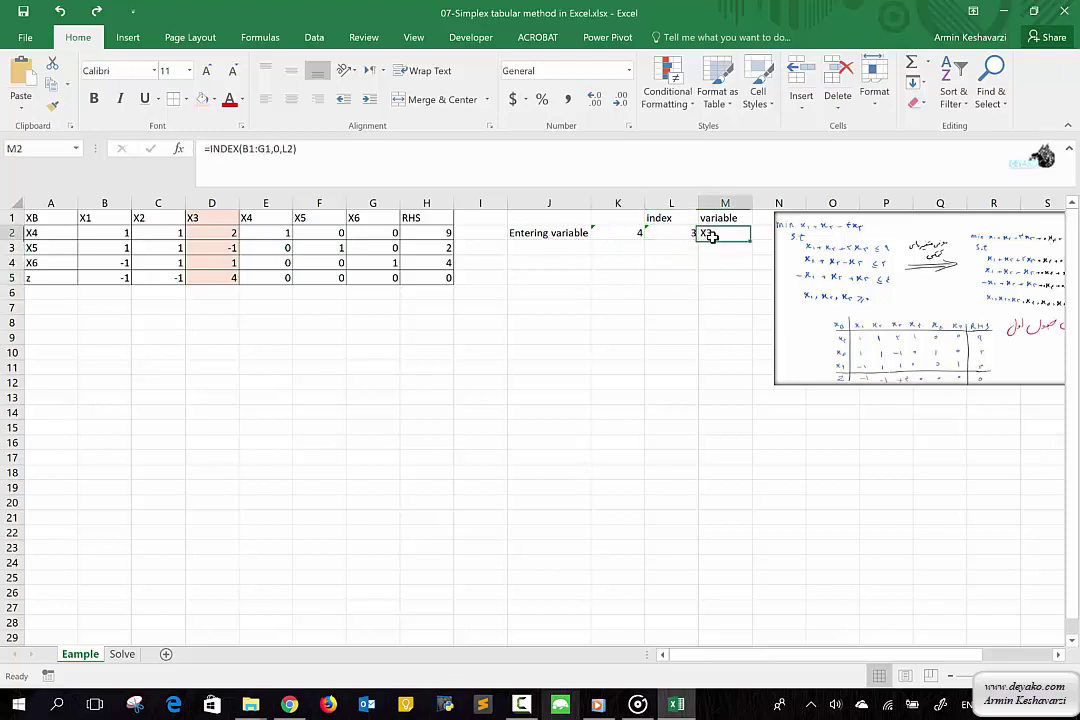
left_click(538, 250)
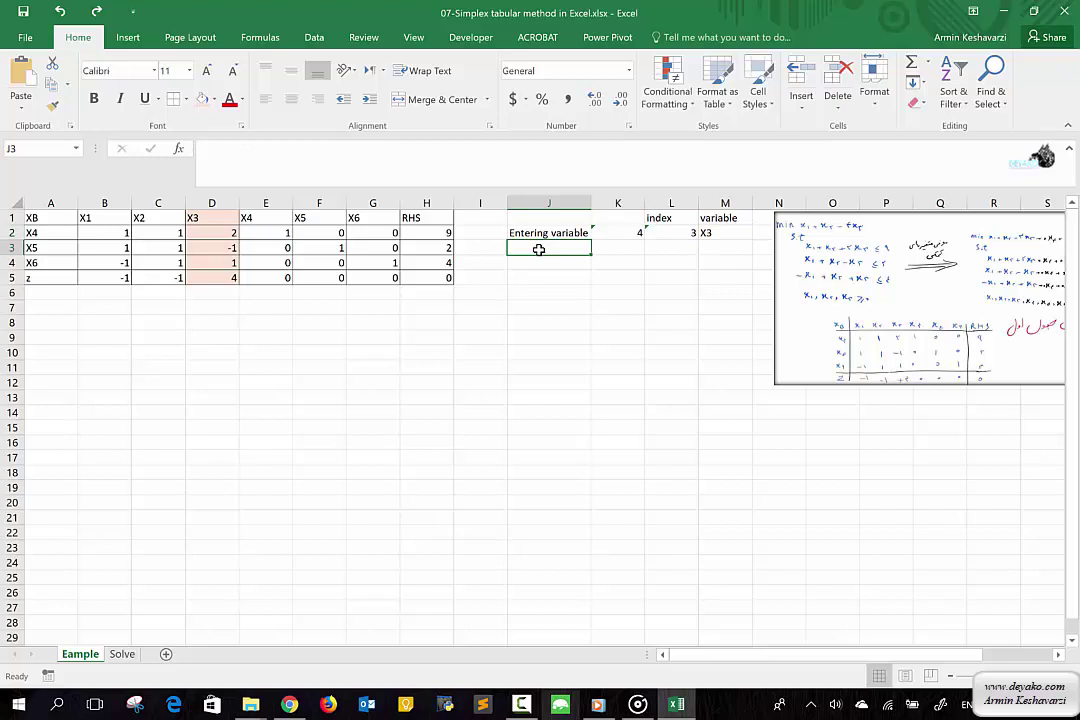
Step: Label J3 'Exiting Variable' and shrink the handwritten picture, moving it right past column O
type("Exiting Variable")
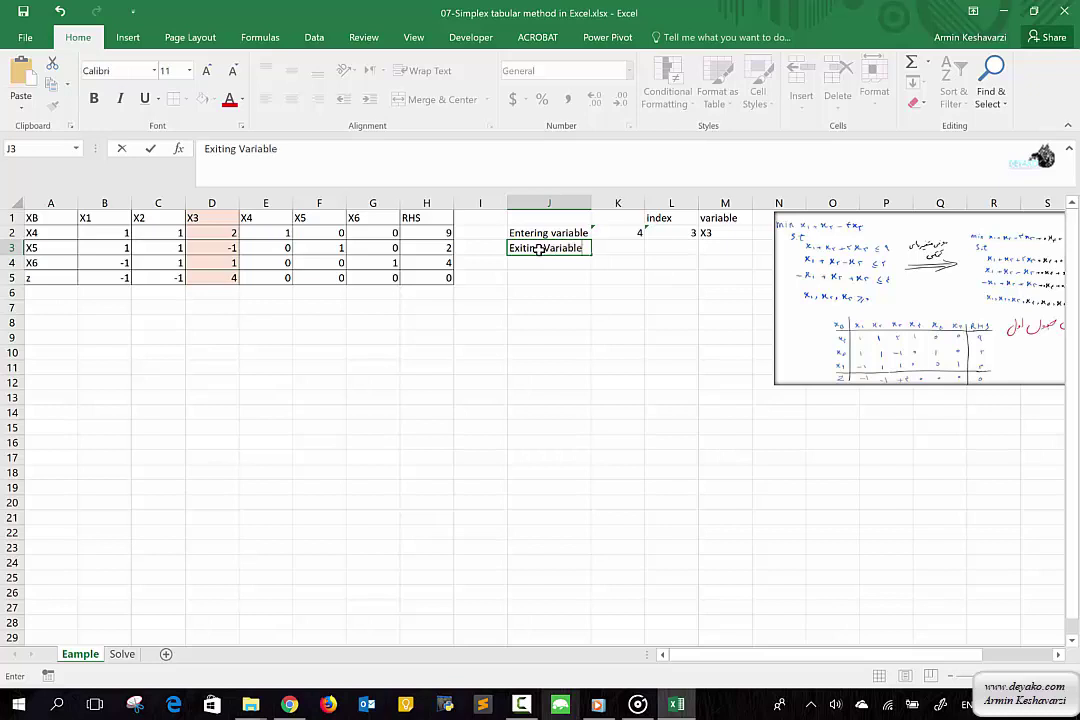
key("Return")
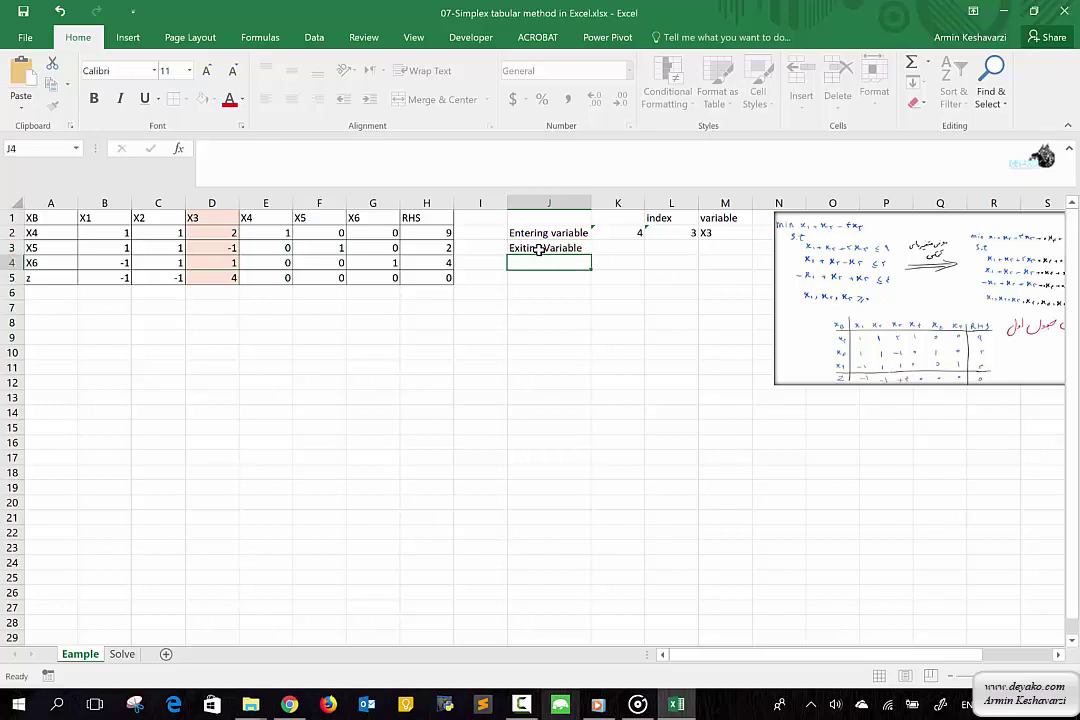
left_click(778, 262)
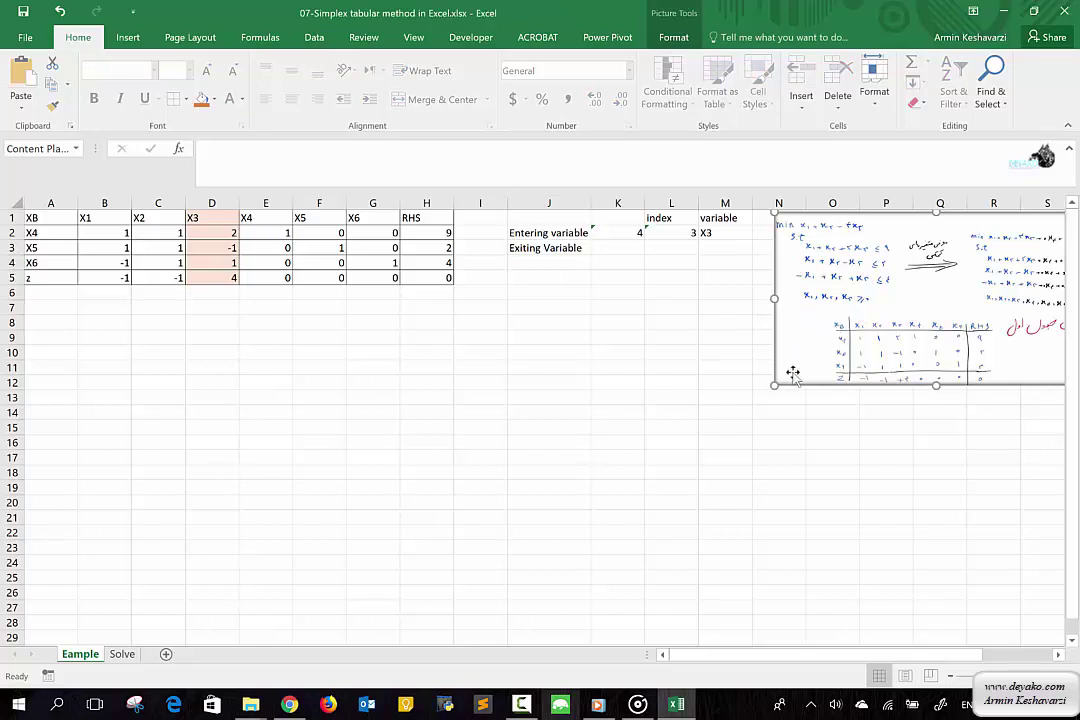
left_click_drag(777, 385, 889, 314)
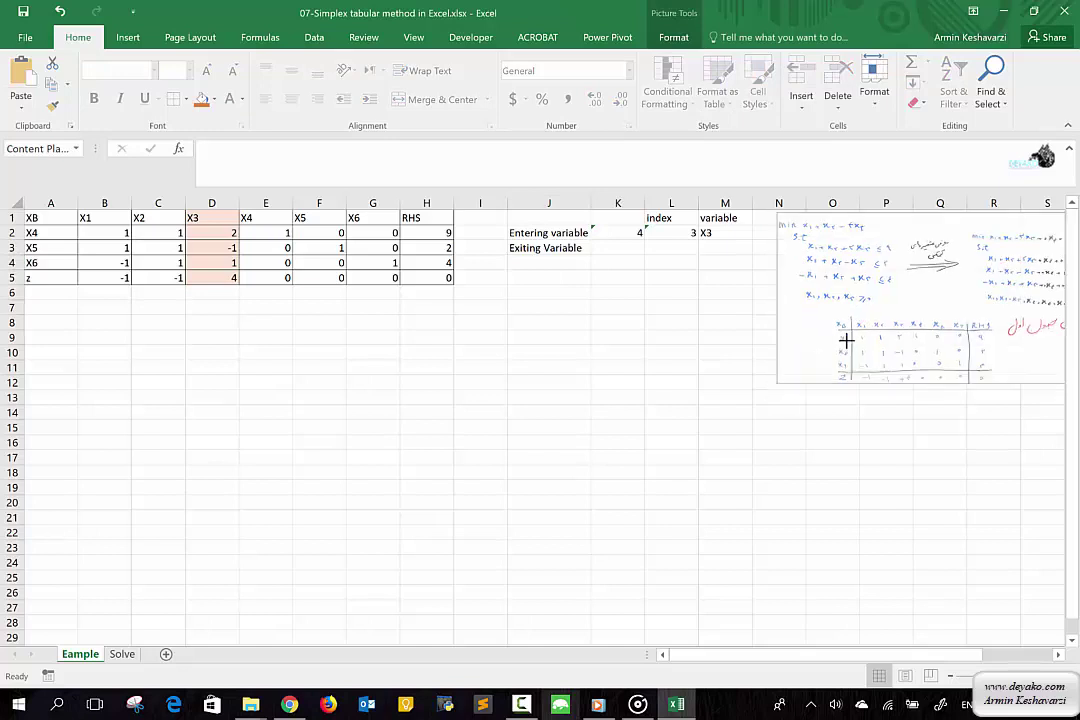
left_click(770, 218)
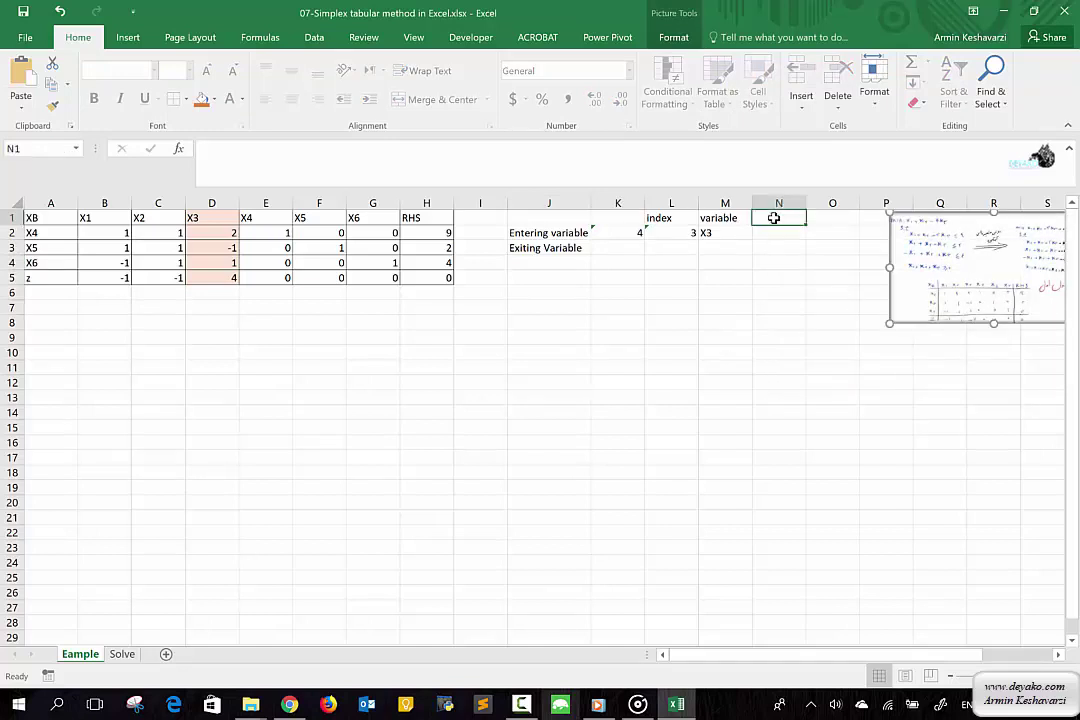
left_click(432, 237)
key("Down")
key("Down")
key("Down")
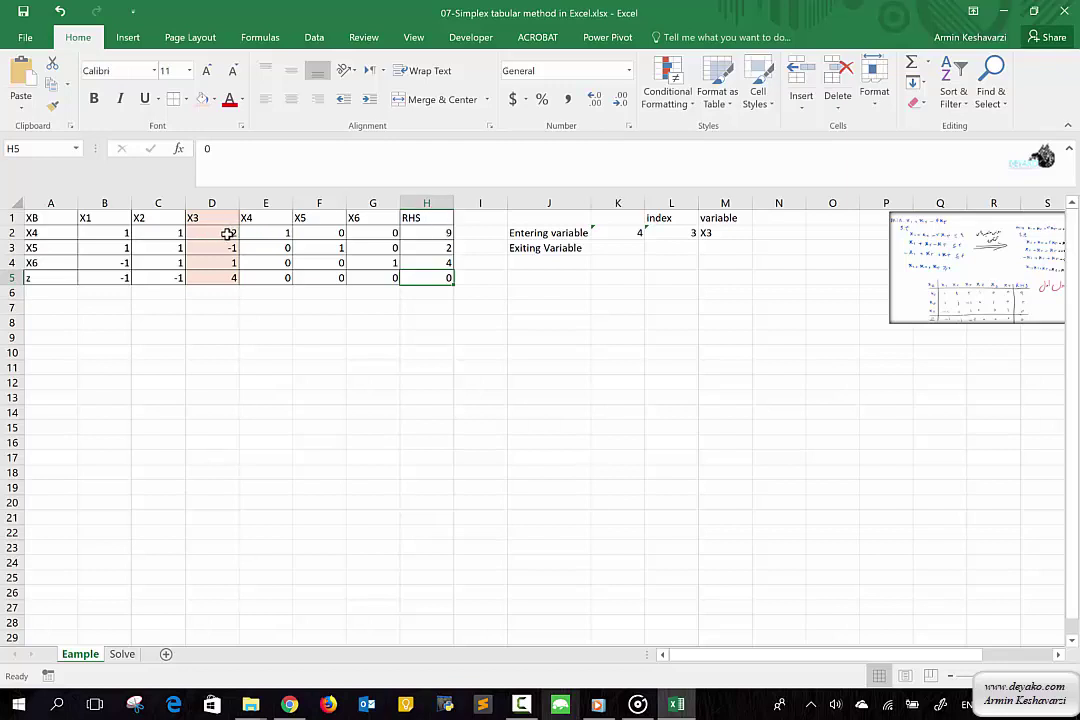
Step: Label N2 'b/y(1)' as the first ratio row
left_click(789, 236)
type("Y")
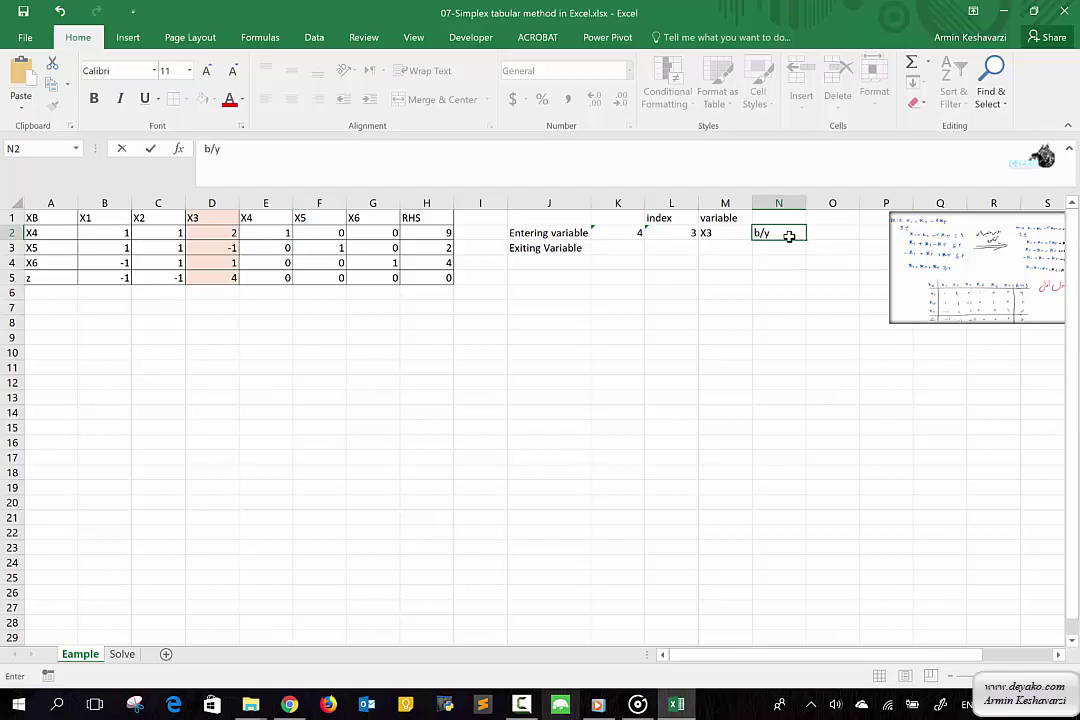
key("Return")
left_click(789, 236)
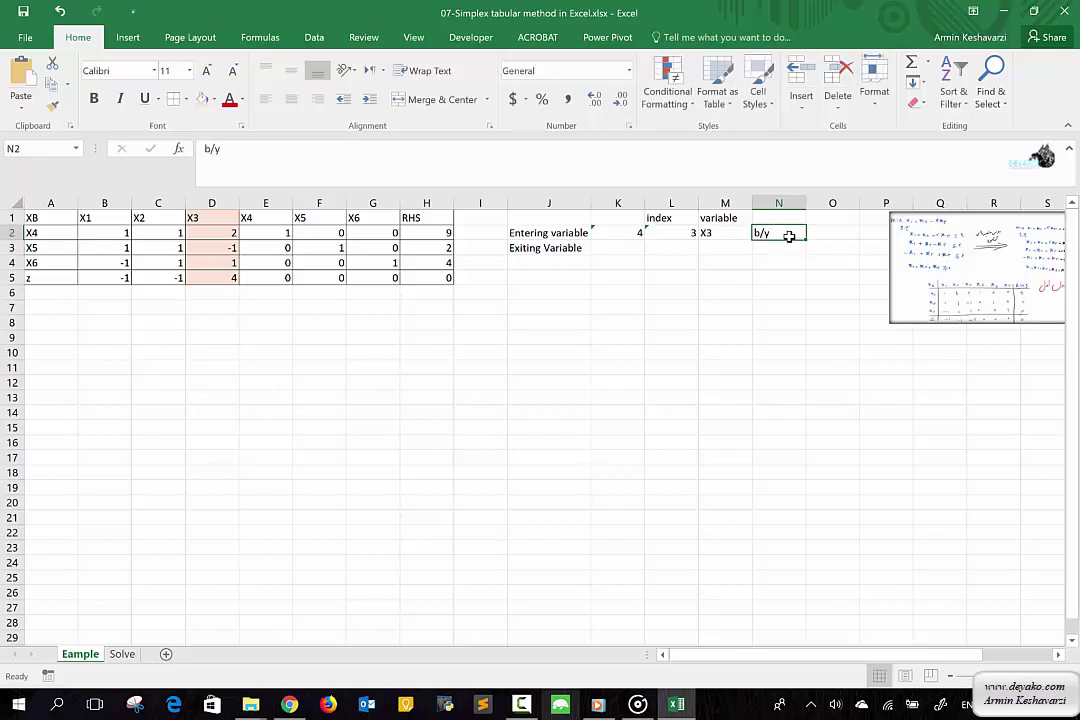
left_click(445, 233)
left_click_drag(440, 233, 219, 240)
mouse_move(440, 247)
left_mouse_down()
mouse_move(252, 226)
mouse_move(207, 262)
mouse_move(372, 249)
left_mouse_up()
double_click(781, 231)
type("(1)")
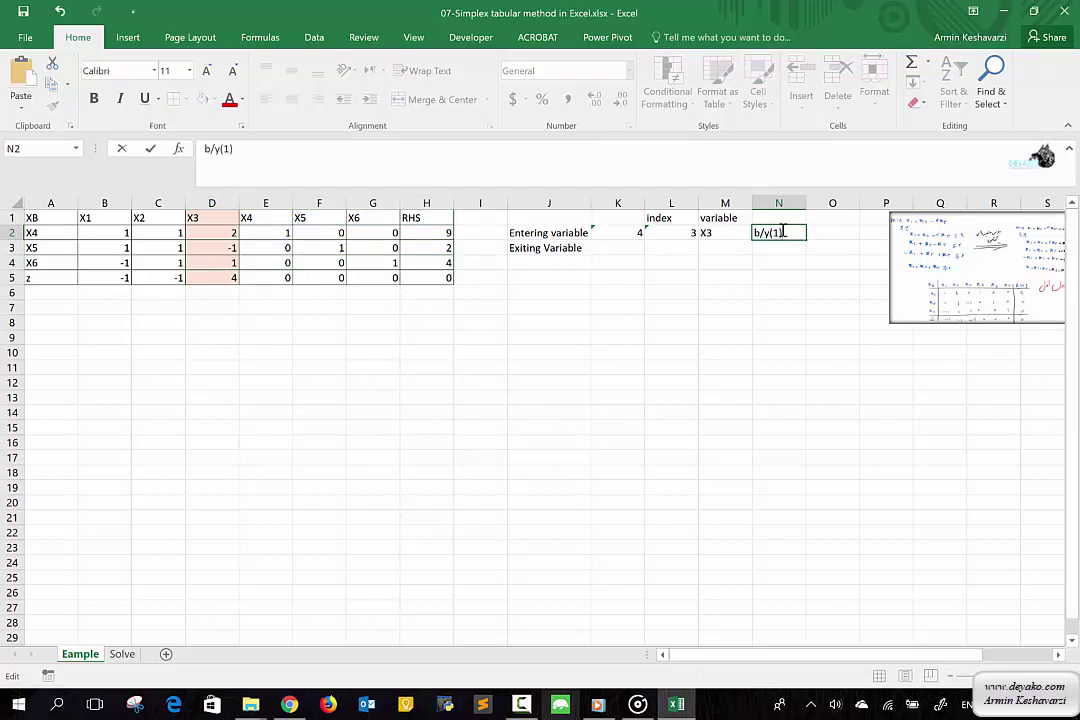
key("Return")
Step: Fill the label down to N3:N4 and change those copies to b/y(2) and b/y(3)
left_click(789, 233)
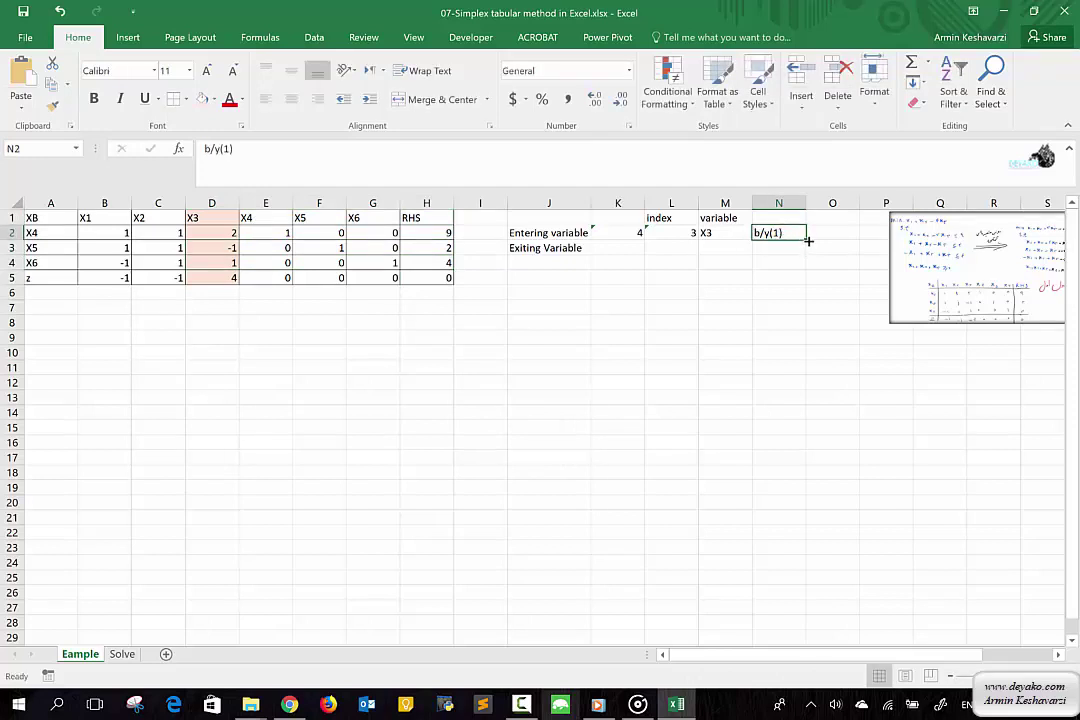
left_click_drag(808, 241, 797, 268)
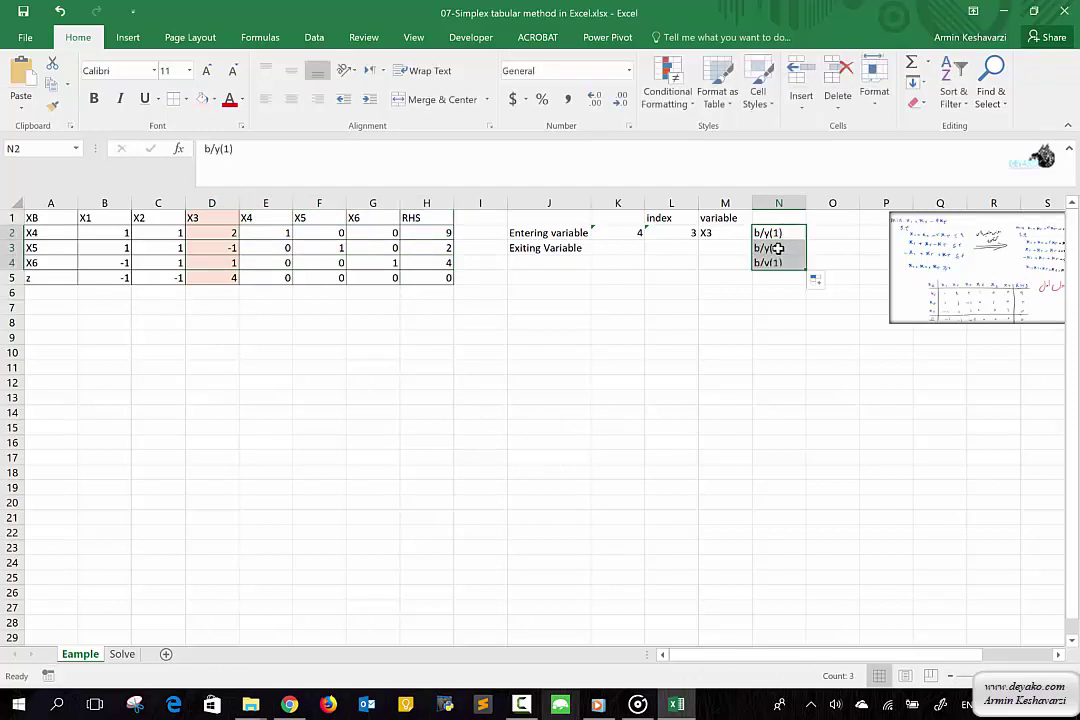
double_click(777, 248)
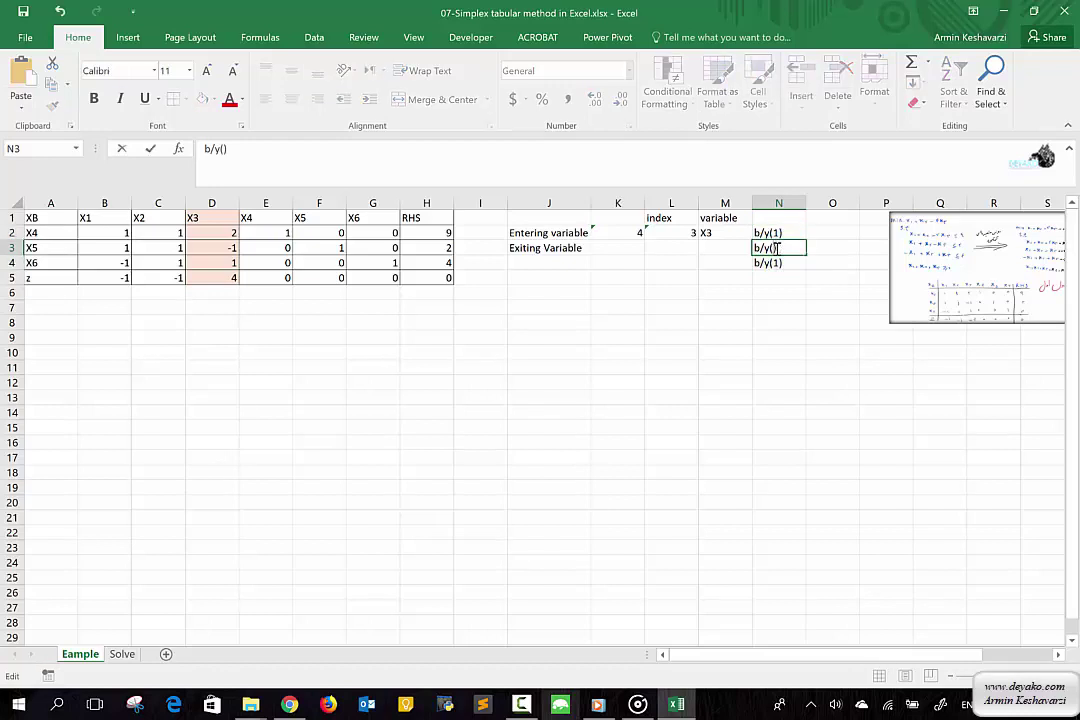
key("BackSpace")
type("2")
left_click(775, 262)
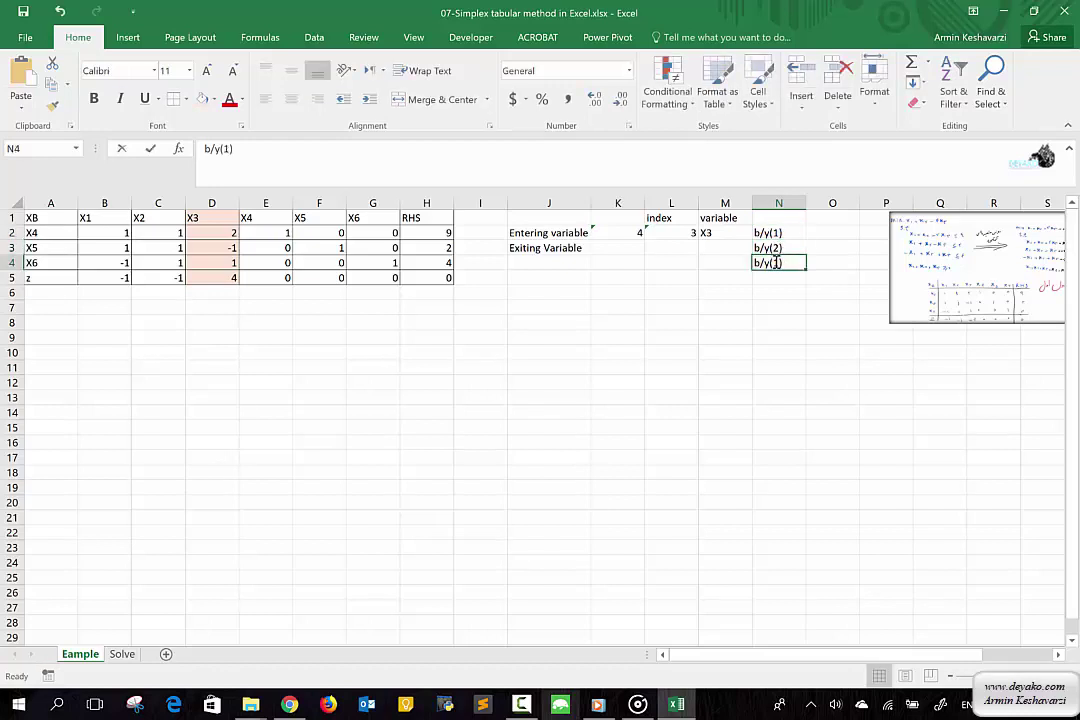
double_click(775, 262)
type("3")
key("Return")
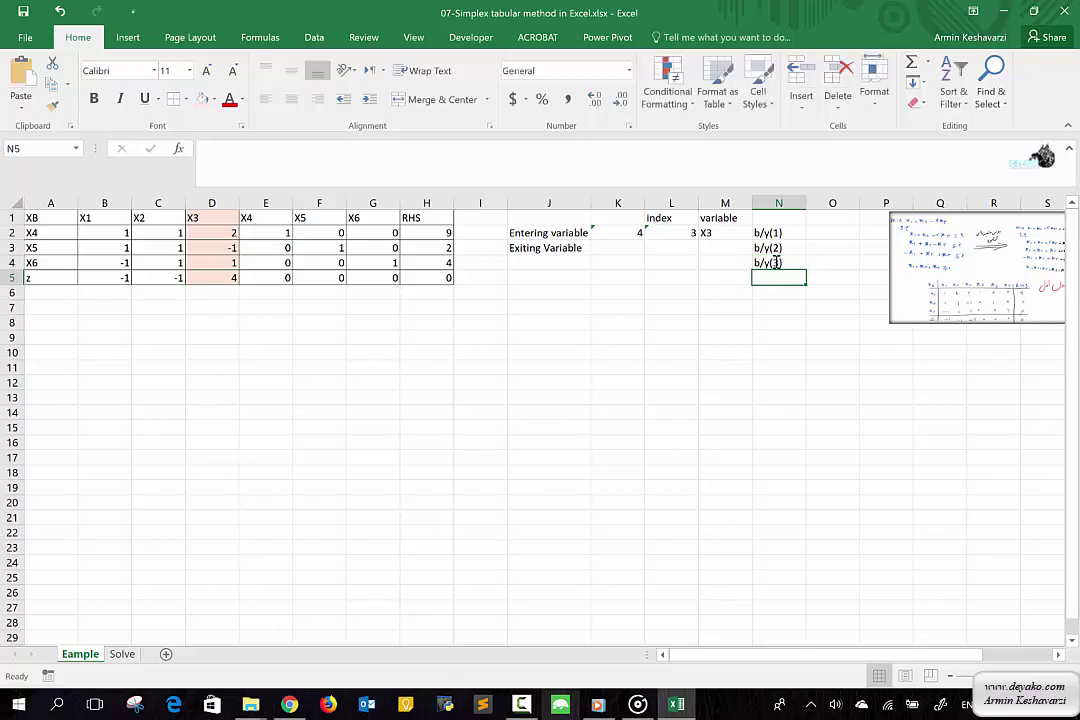
left_click(830, 234)
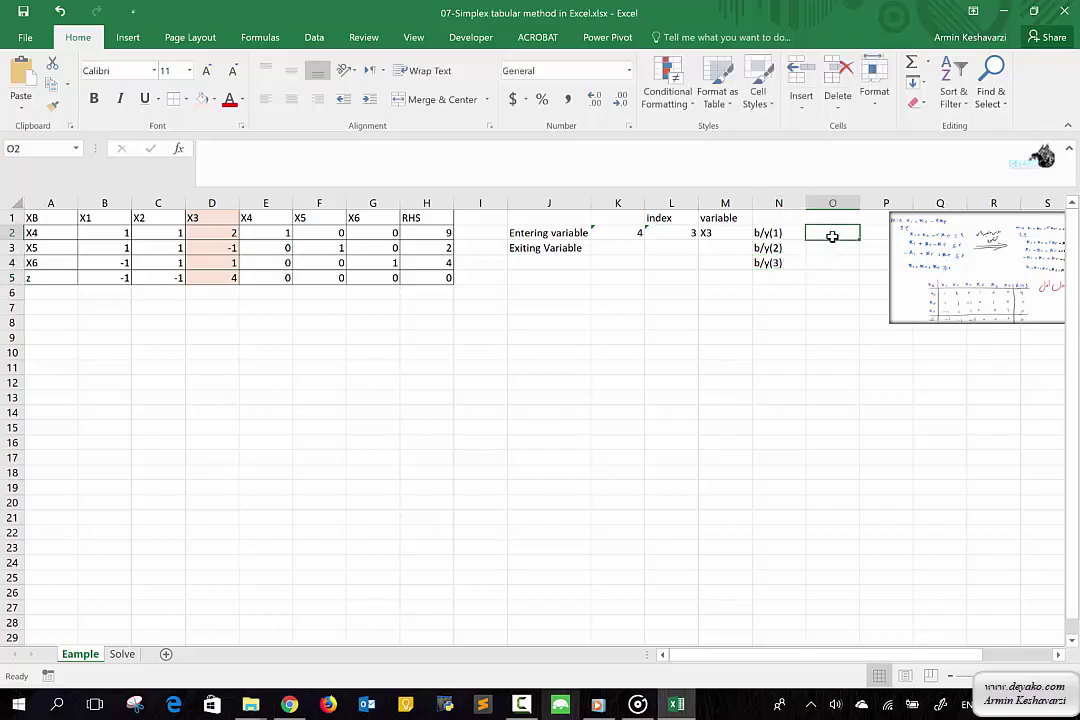
Step: Enter =H2/D2 in O2 to get the first ratio, 4.5
type("=")
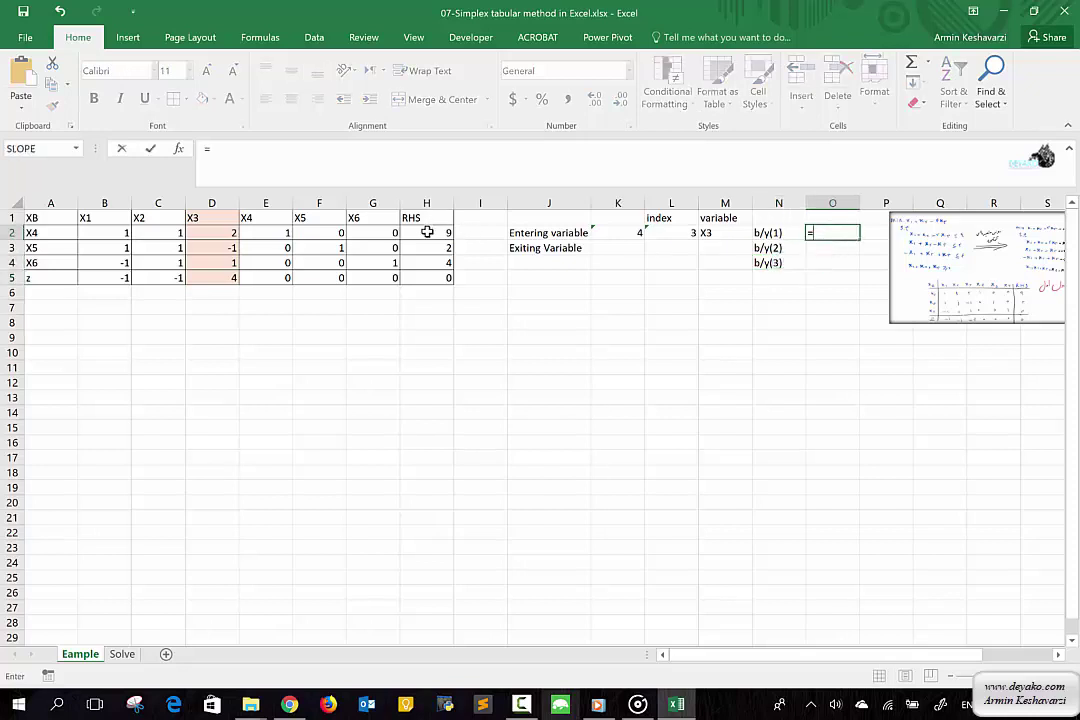
left_click(427, 232)
type("/")
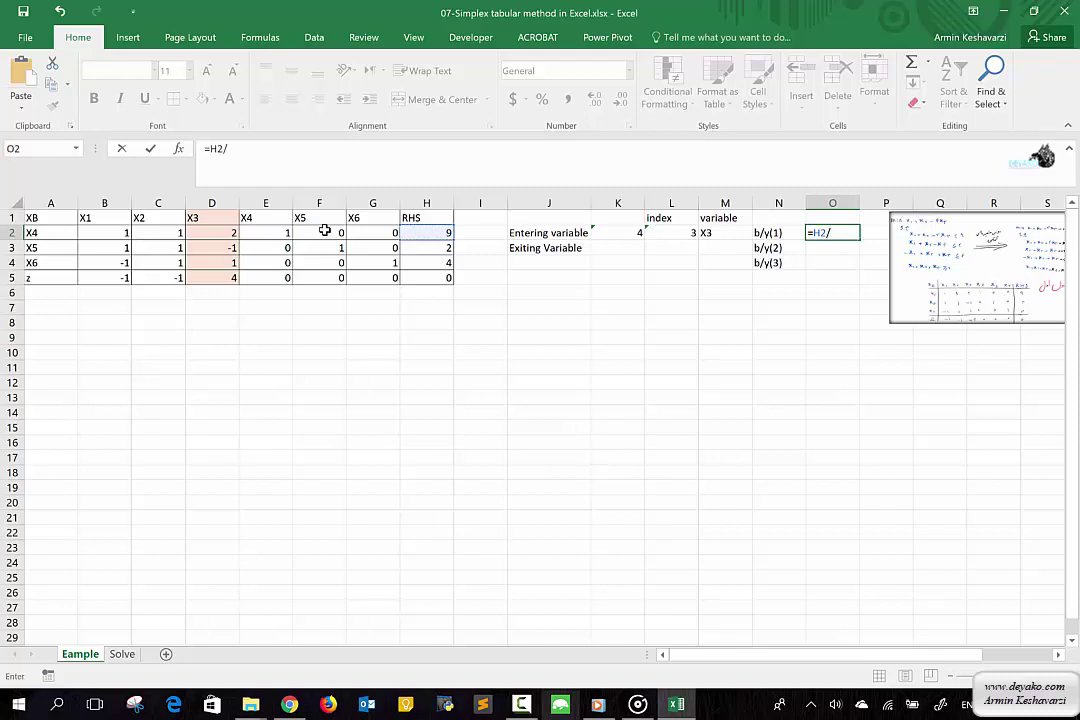
left_click(222, 236)
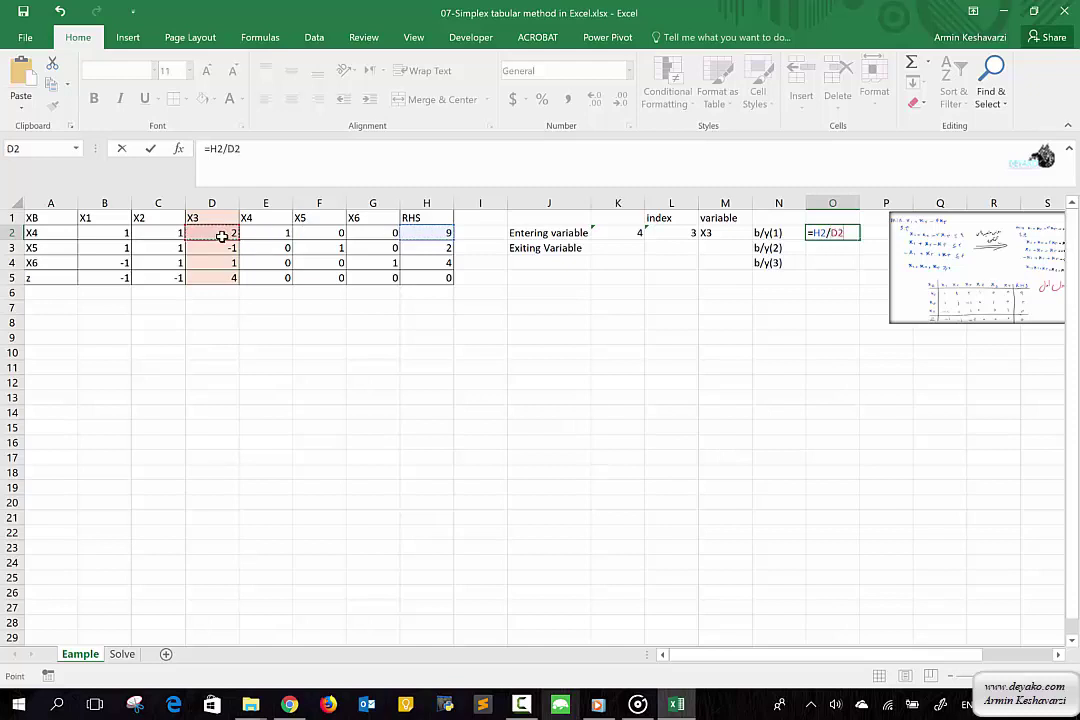
key("Return")
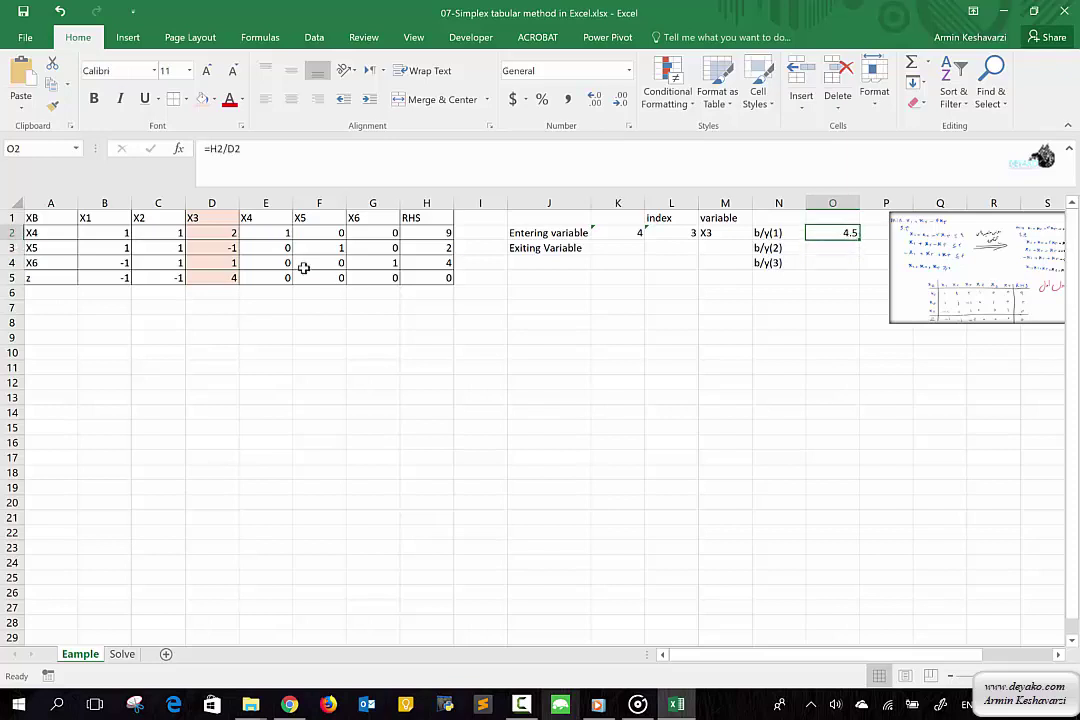
Step: Check the X3 coefficient in D2 against the ratio formula in O2
left_click(230, 233)
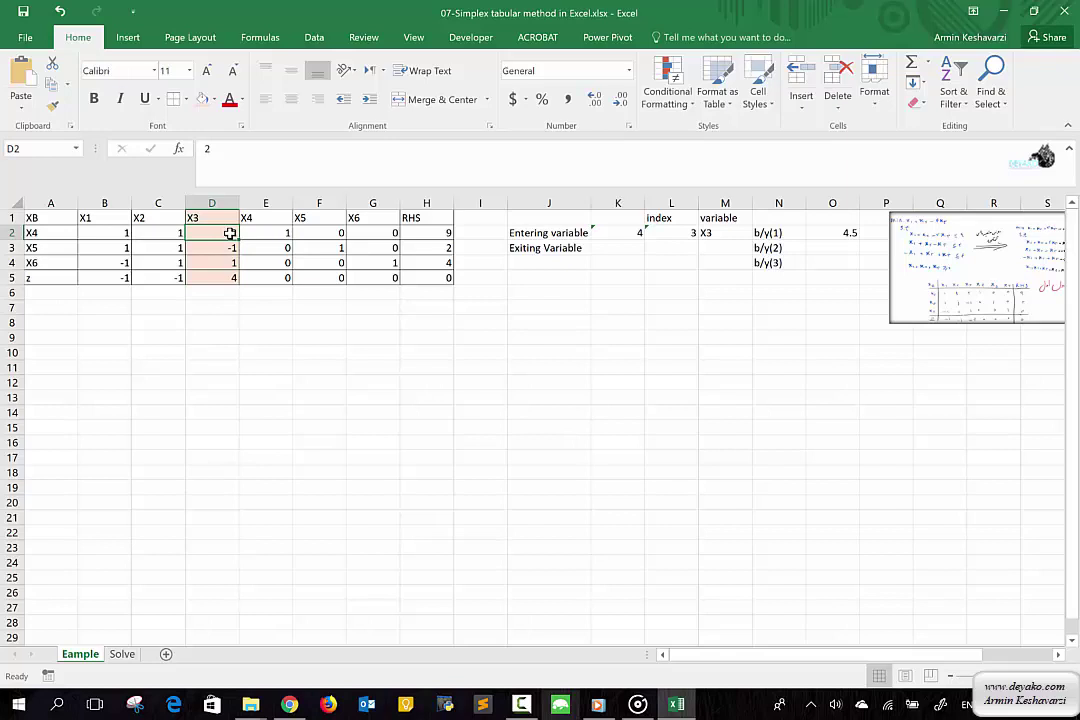
left_click(828, 235)
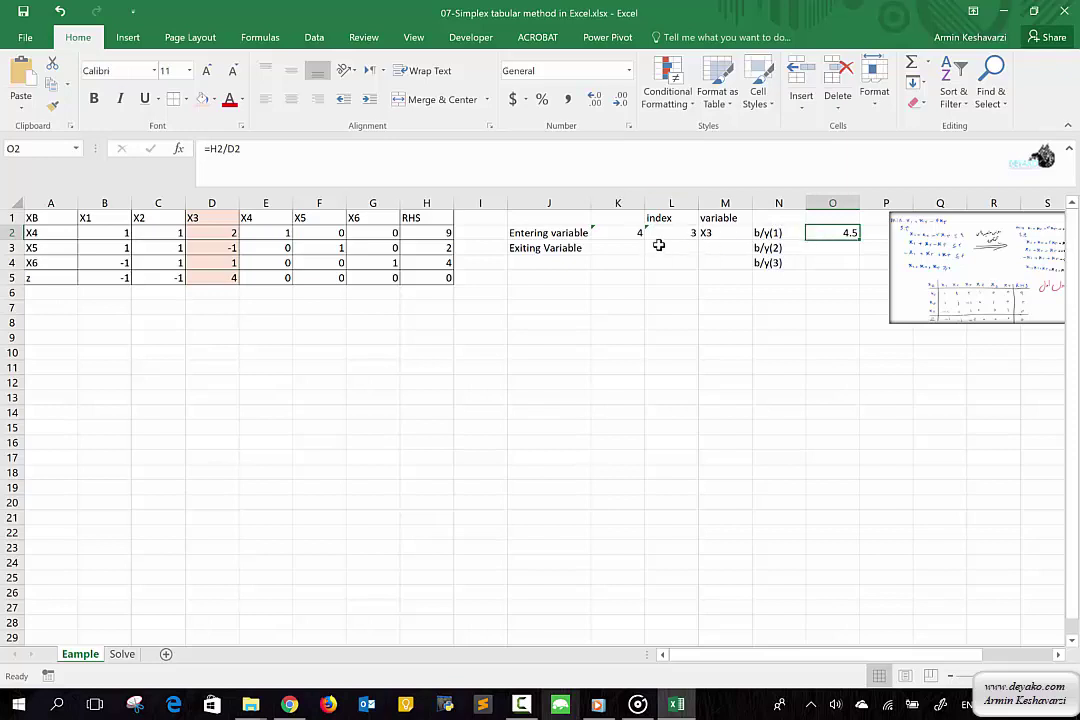
left_click(221, 233)
key("ctrl+Down")
double_click(221, 233)
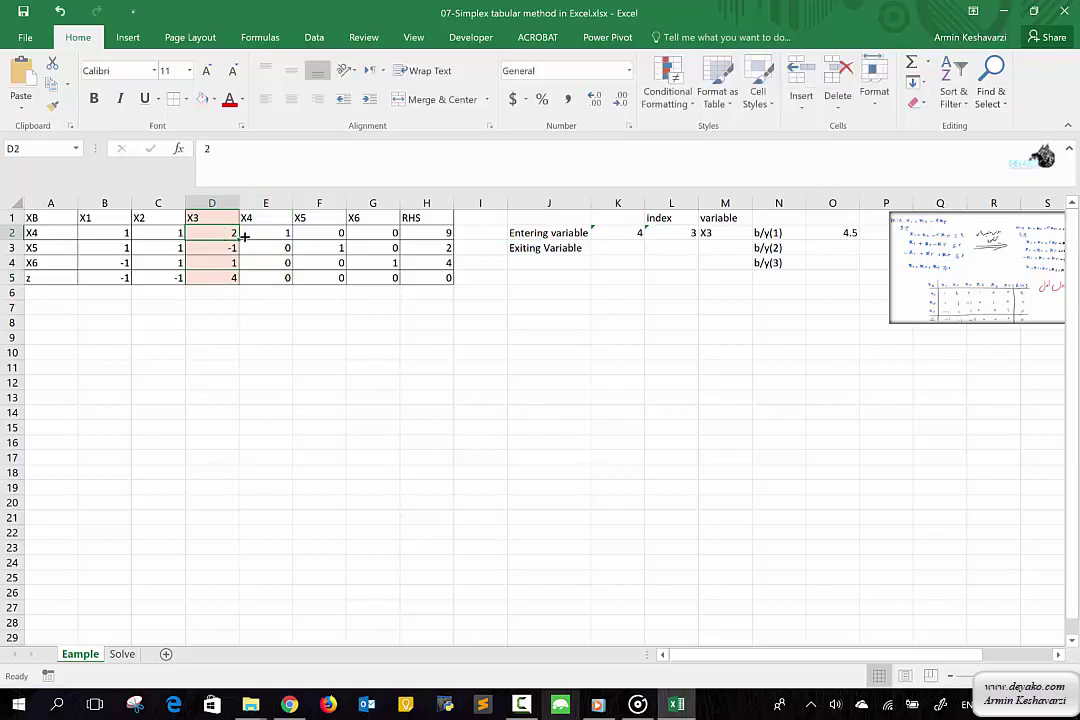
left_click(822, 234)
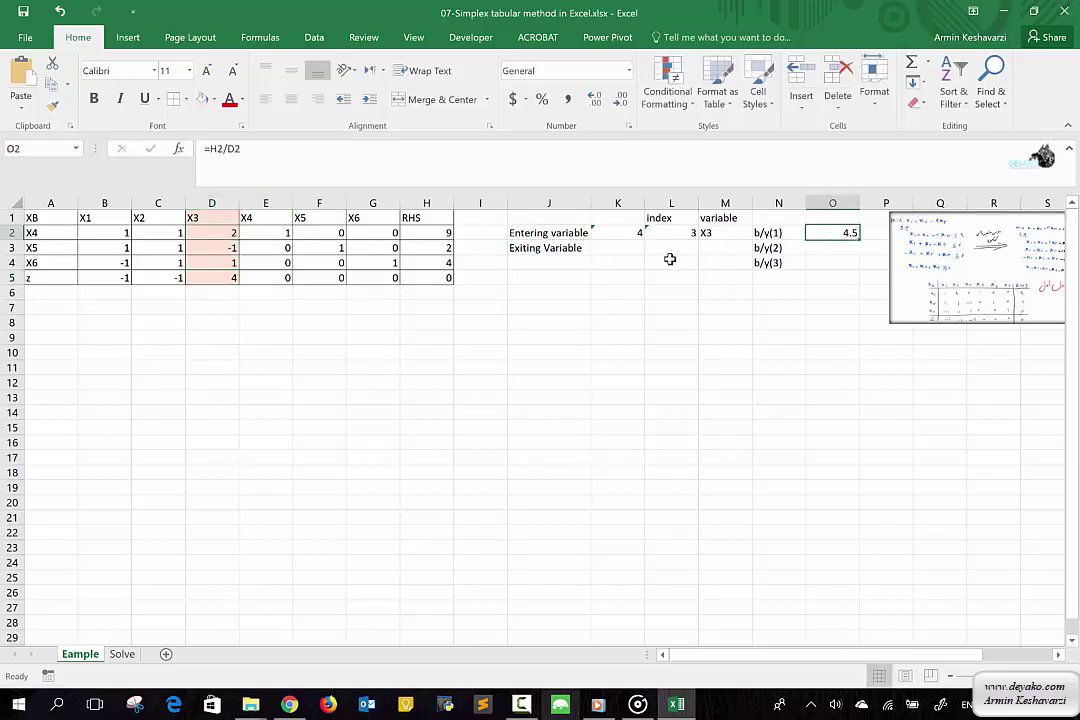
Step: Replace O2 with =INDEX(B2:G2,0,L2), returning row 2's entering coefficient 2
type("=index")
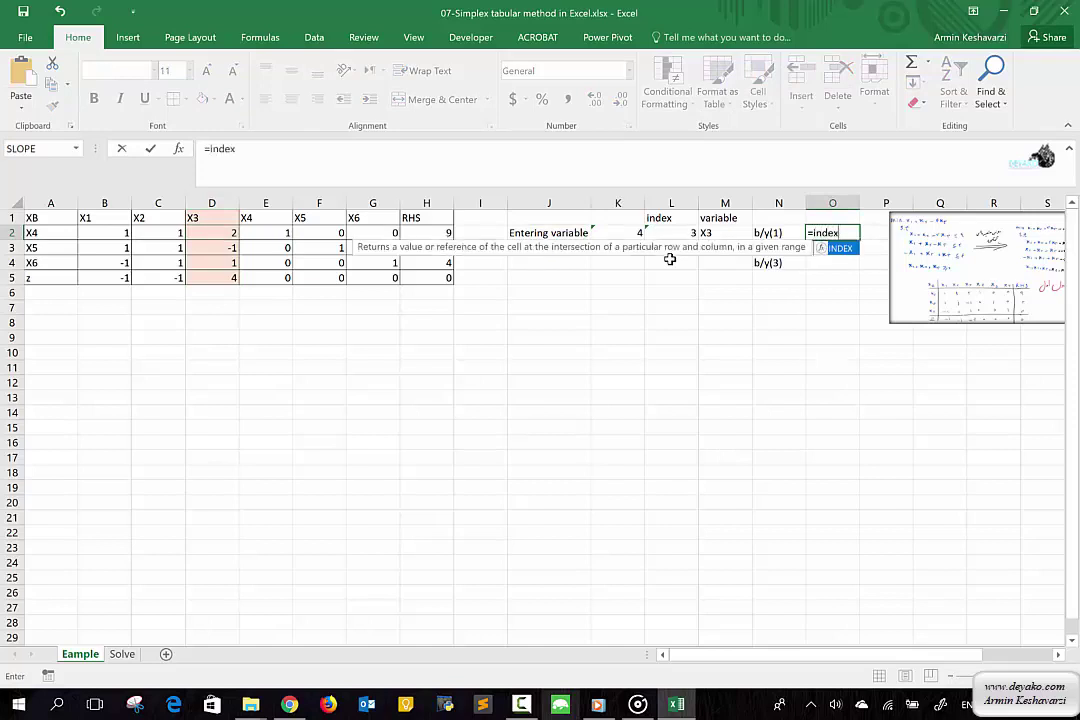
key("Tab")
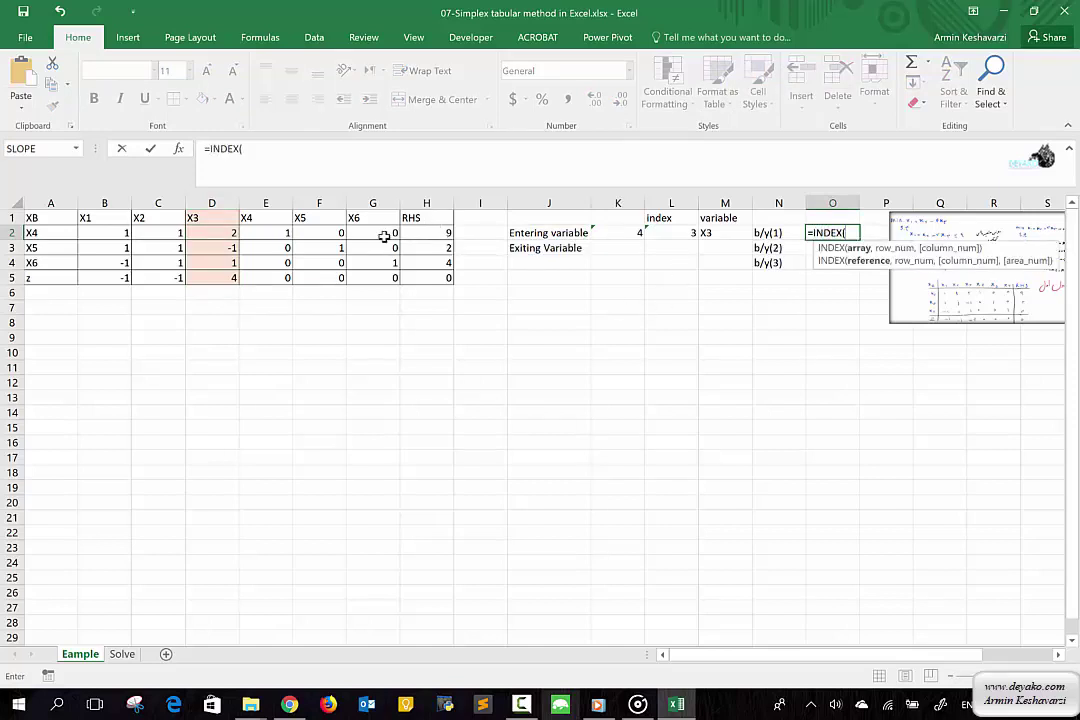
left_click_drag(100, 232, 369, 236)
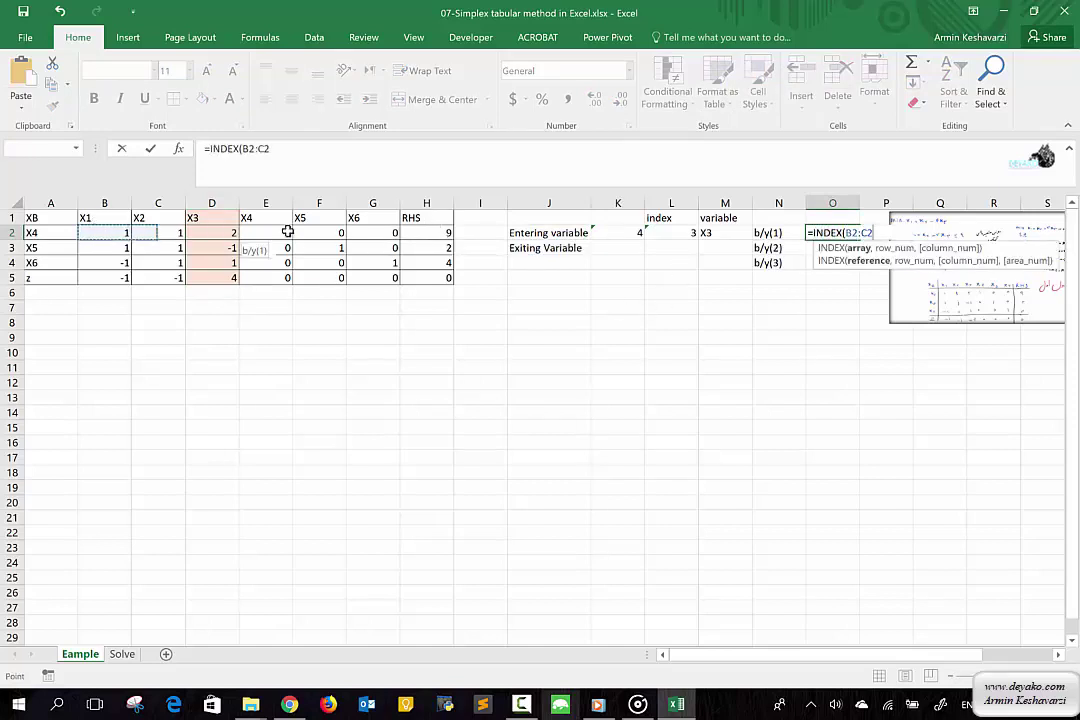
type(",")
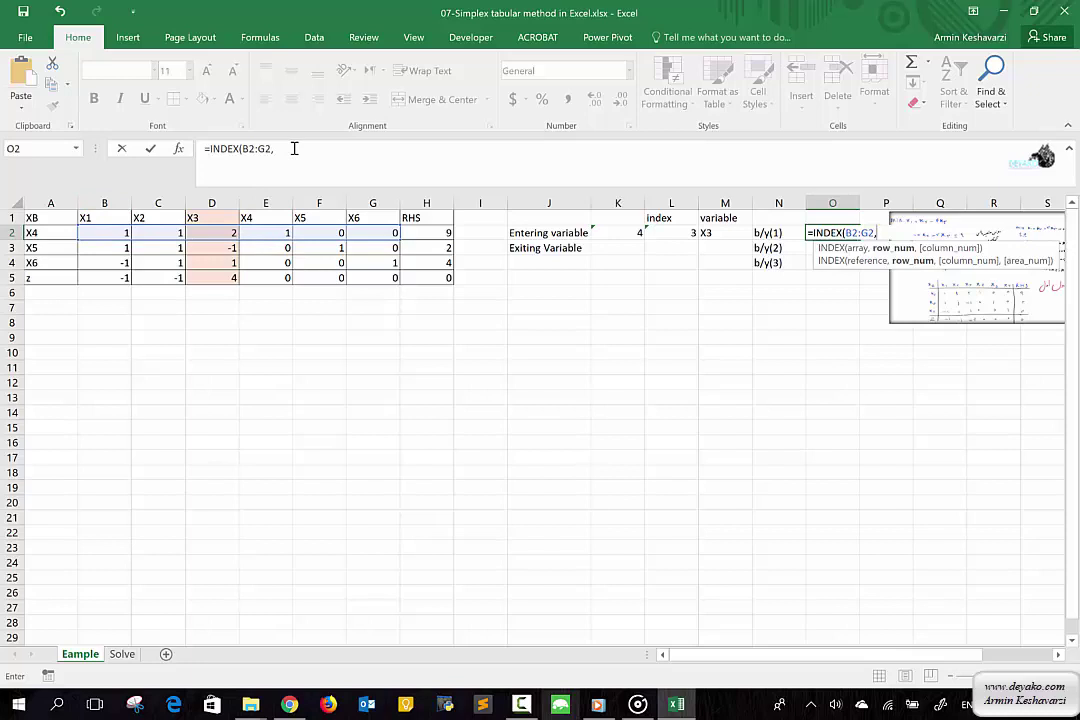
left_click(294, 148)
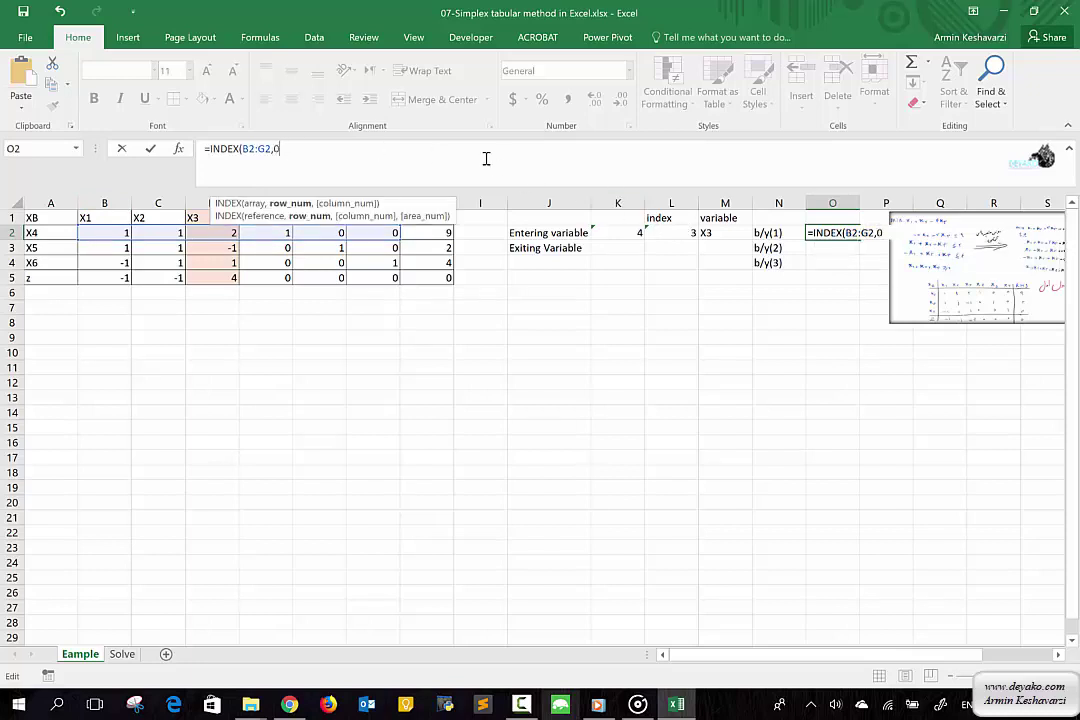
type(",")
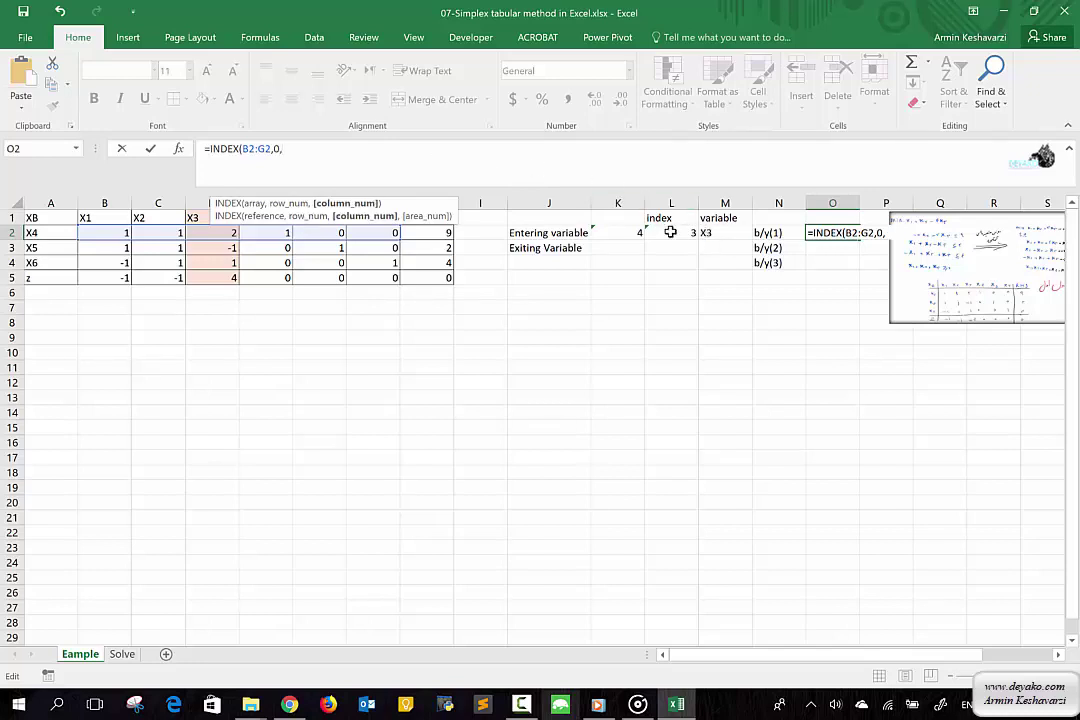
left_click(670, 232)
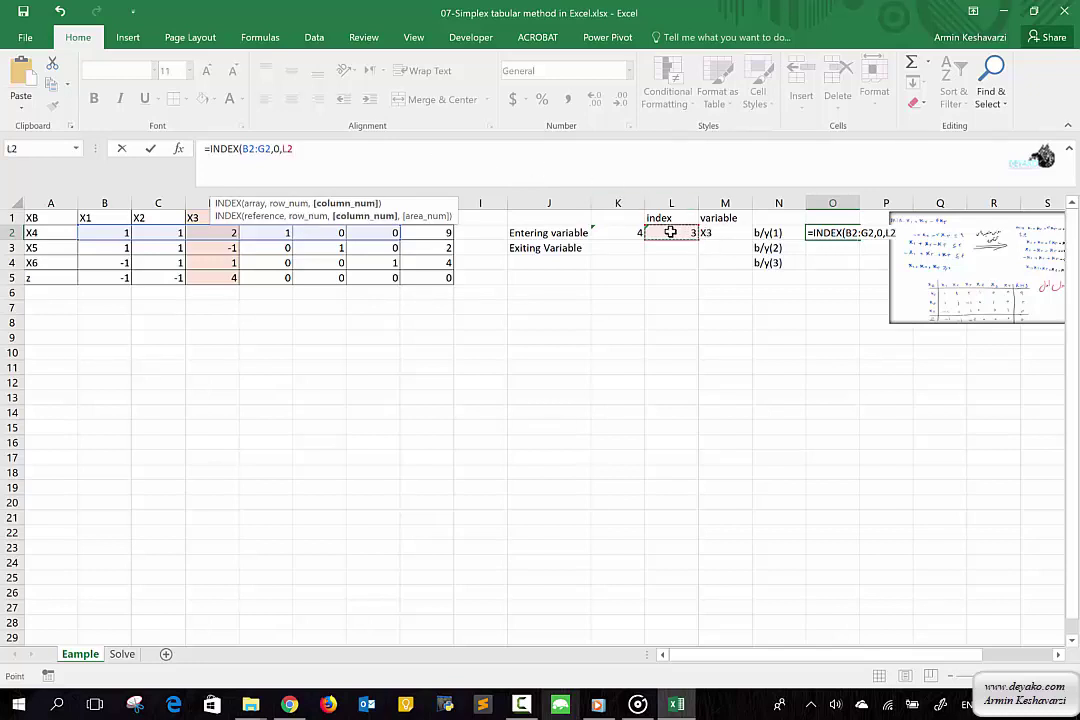
type(")")
key("Return")
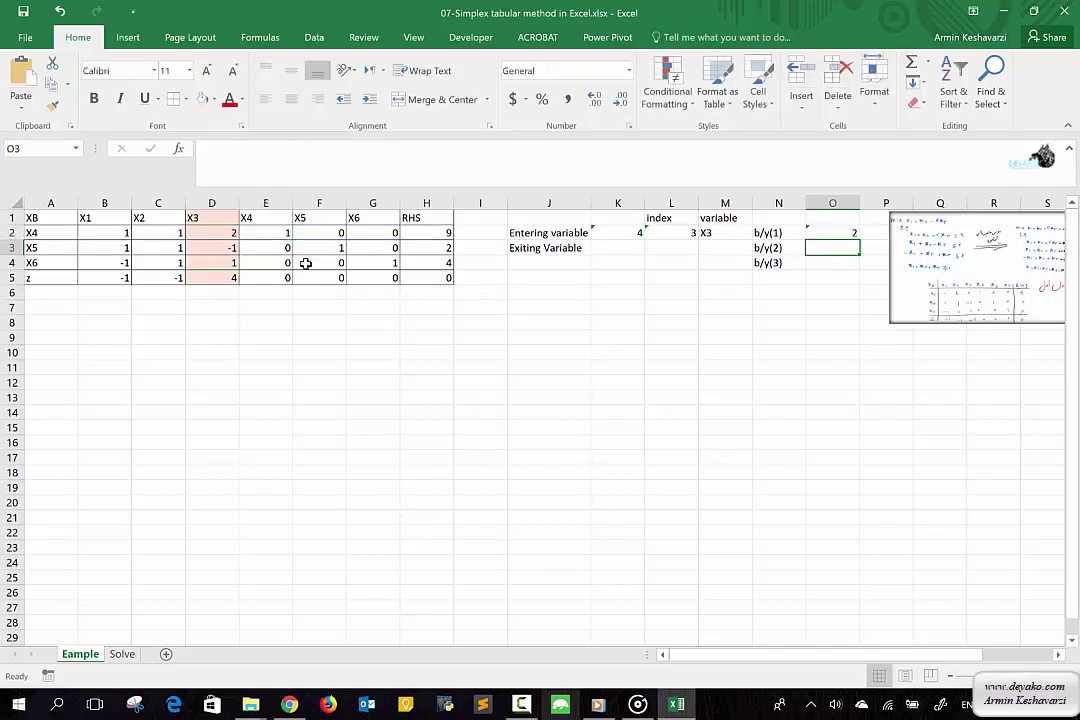
Step: Wrap O2's INDEX in an IF: "Non" when the coefficient is <=0, otherwise "Ok"
left_click(814, 230)
left_click(209, 149)
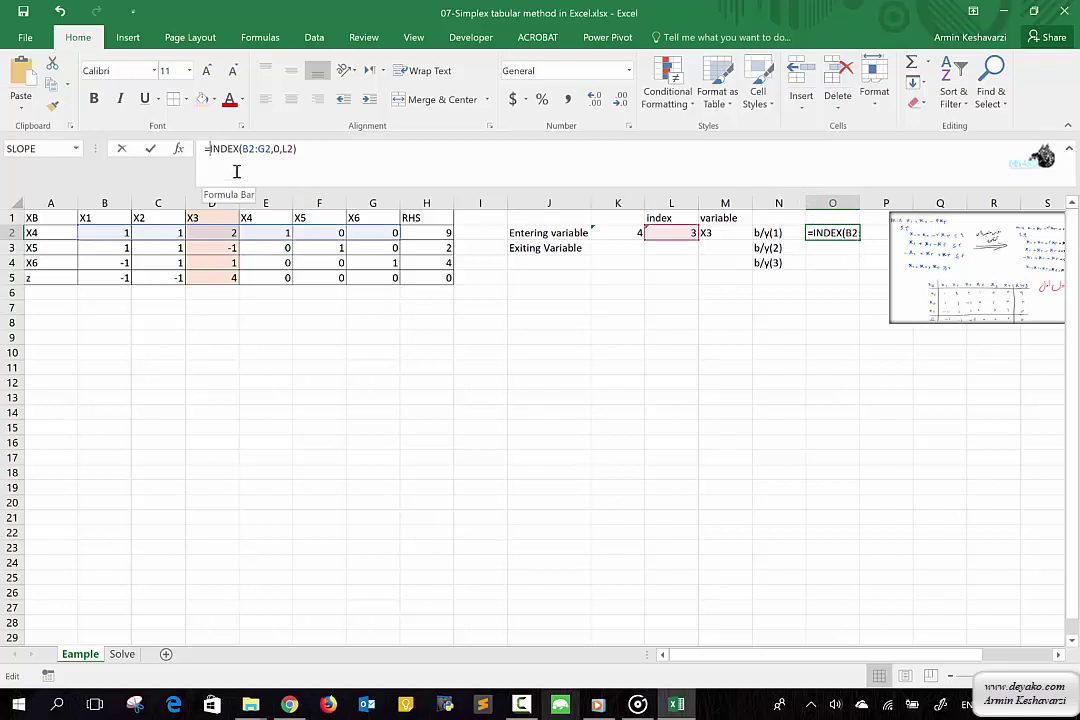
type("If(")
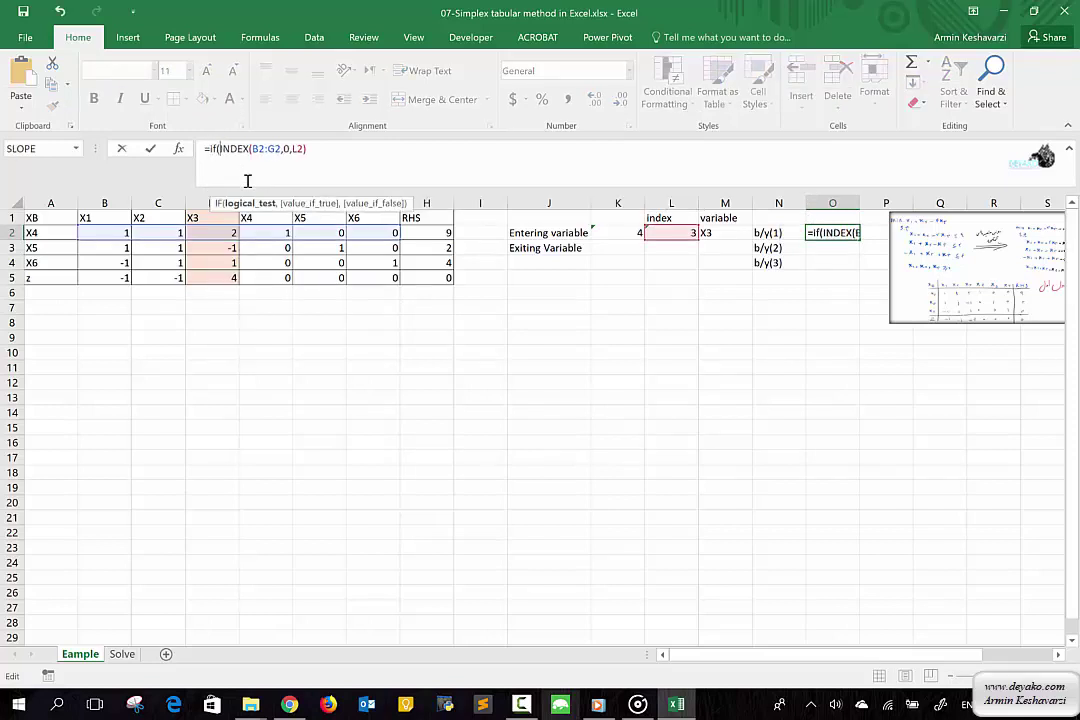
type("<")
type("=0")
type(",")
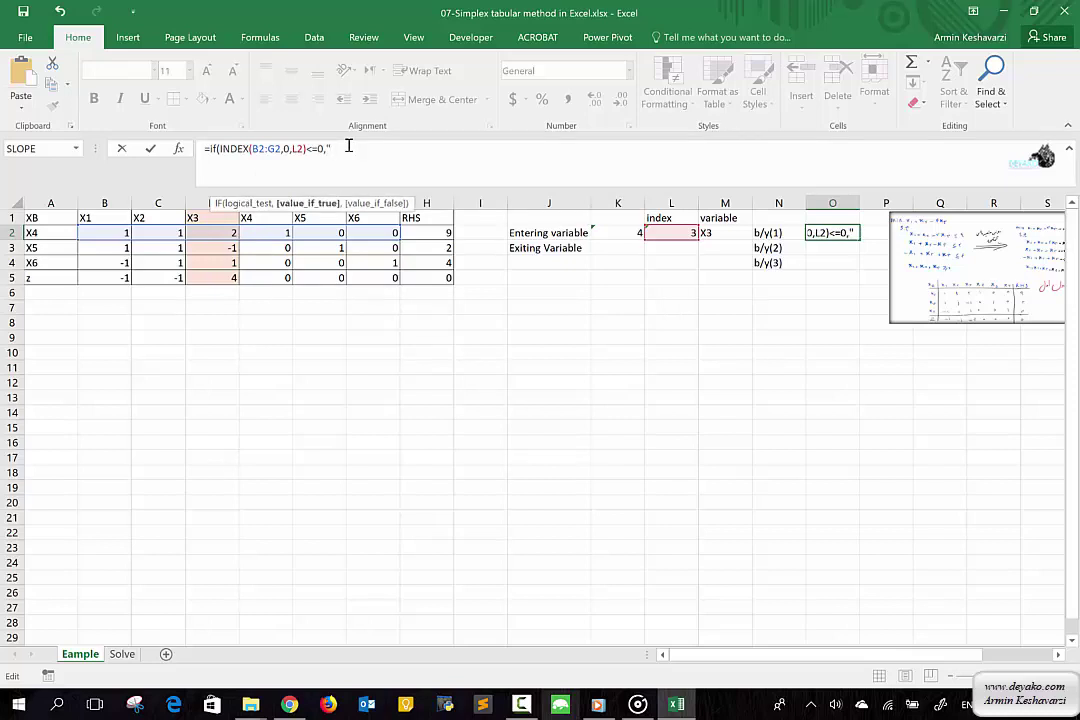
type("Non\",")
type("\"")
type(",")
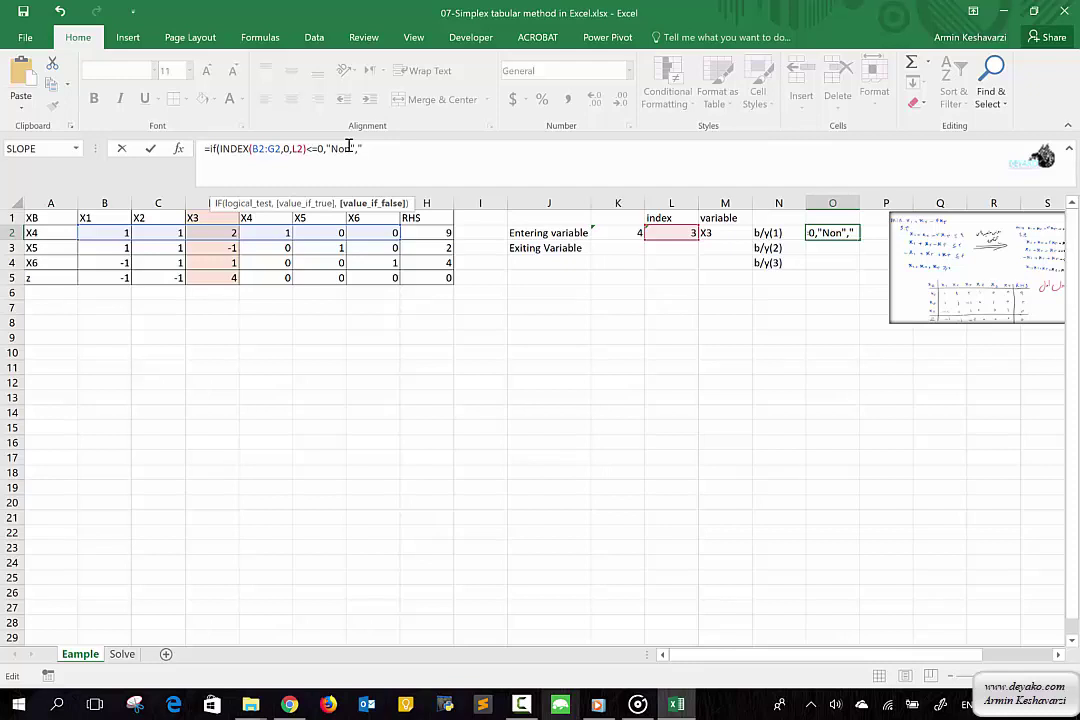
type("Ok\")")
double_click(343, 148)
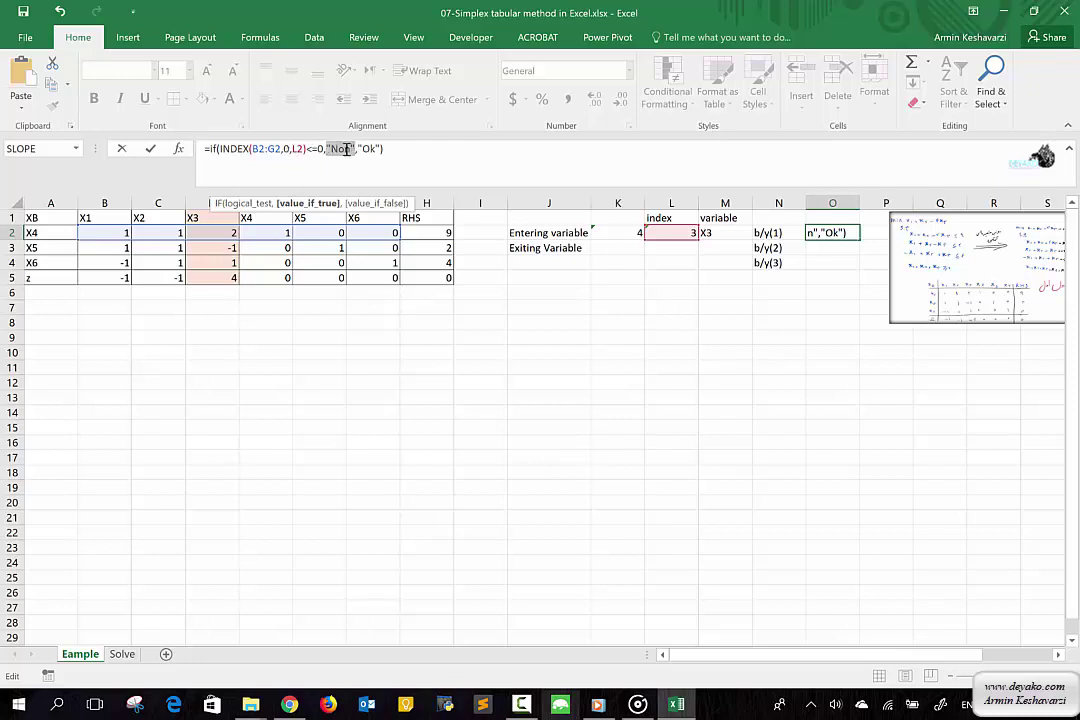
left_click(346, 149)
key("Return")
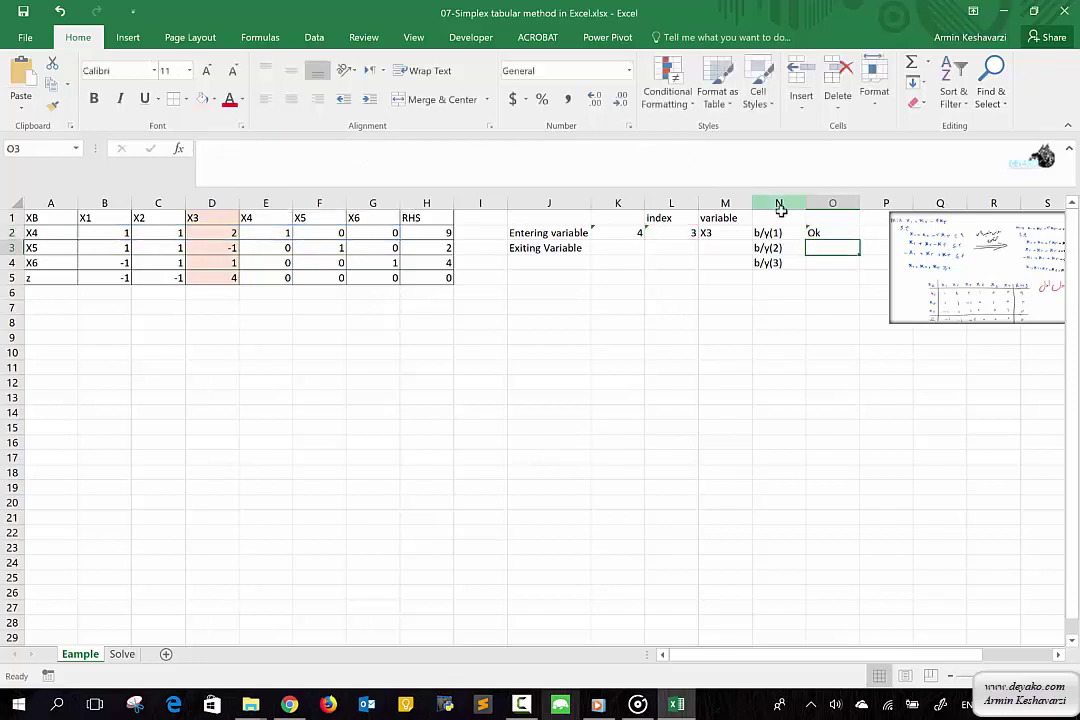
Step: Replace "Ok" in O2 with H2/INDEX(B2:G2,0,L2), so O2 shows 4.5
left_click(820, 232)
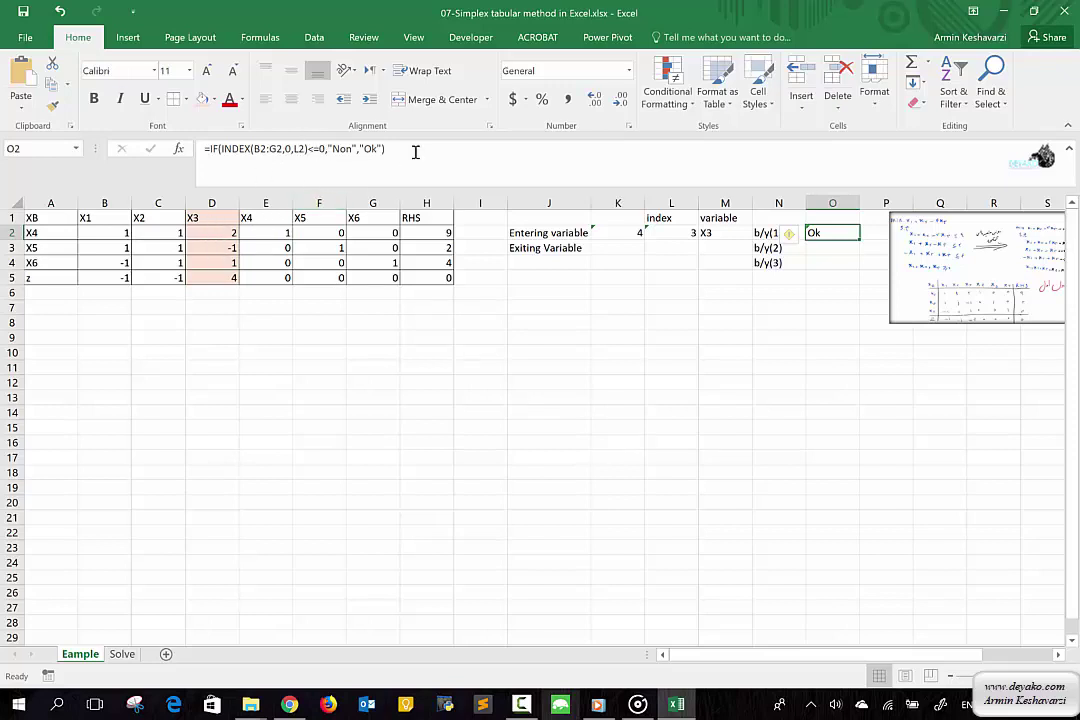
left_click(359, 148)
type(",")
left_click_drag(362, 148, 381, 149)
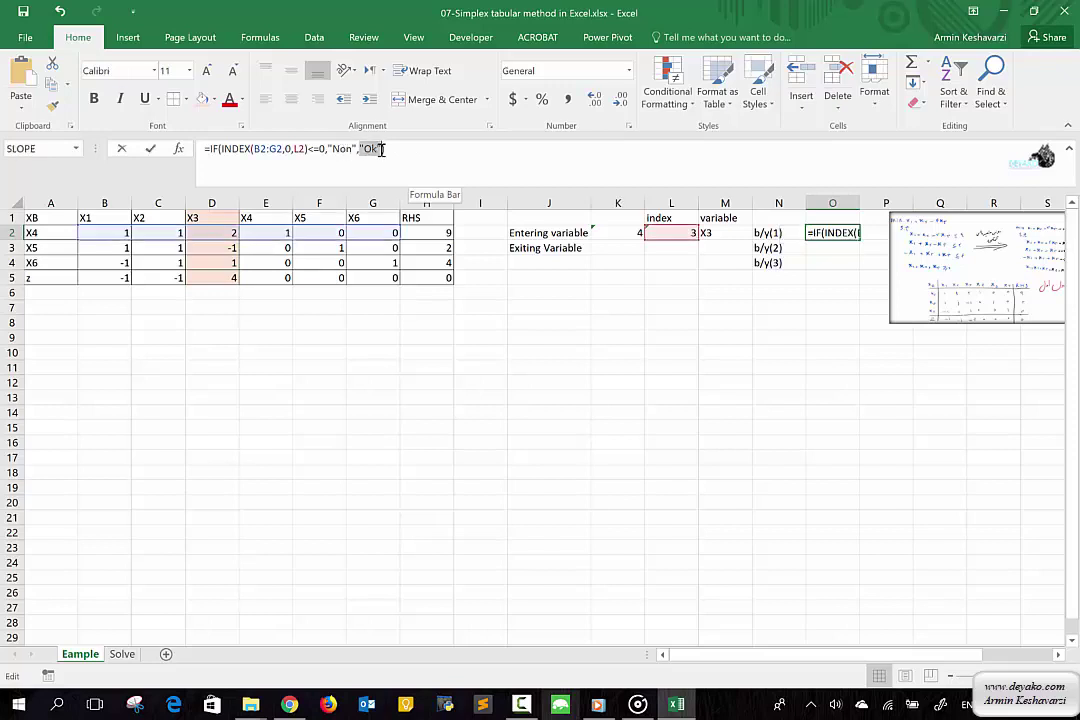
key("BackSpace")
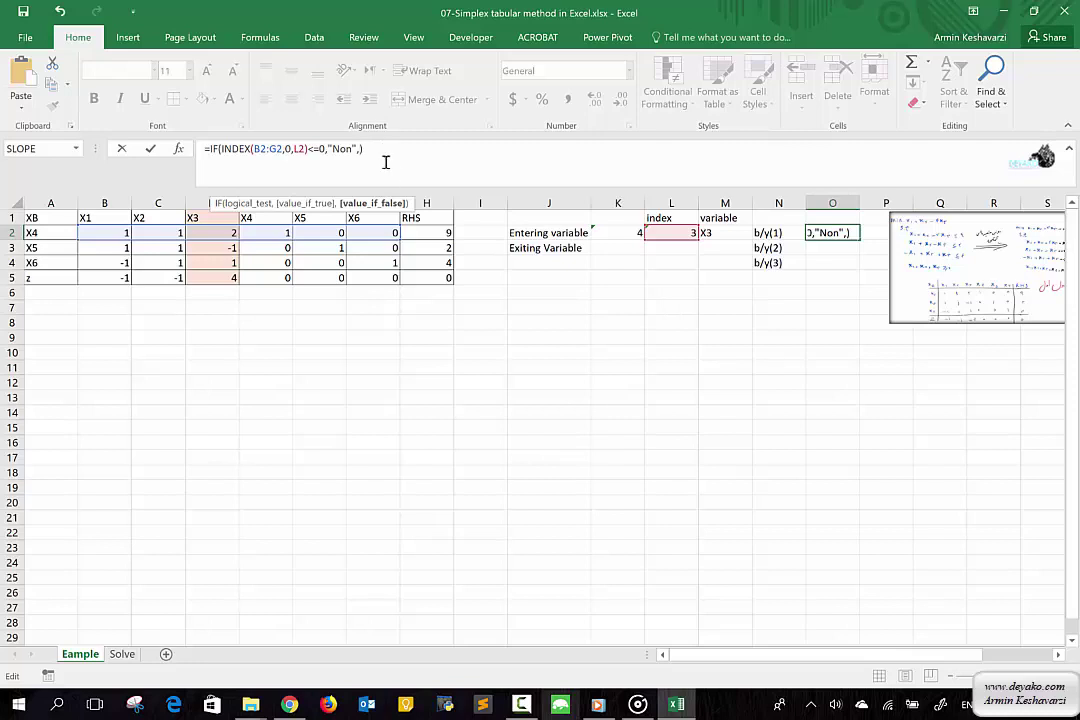
left_click(432, 233)
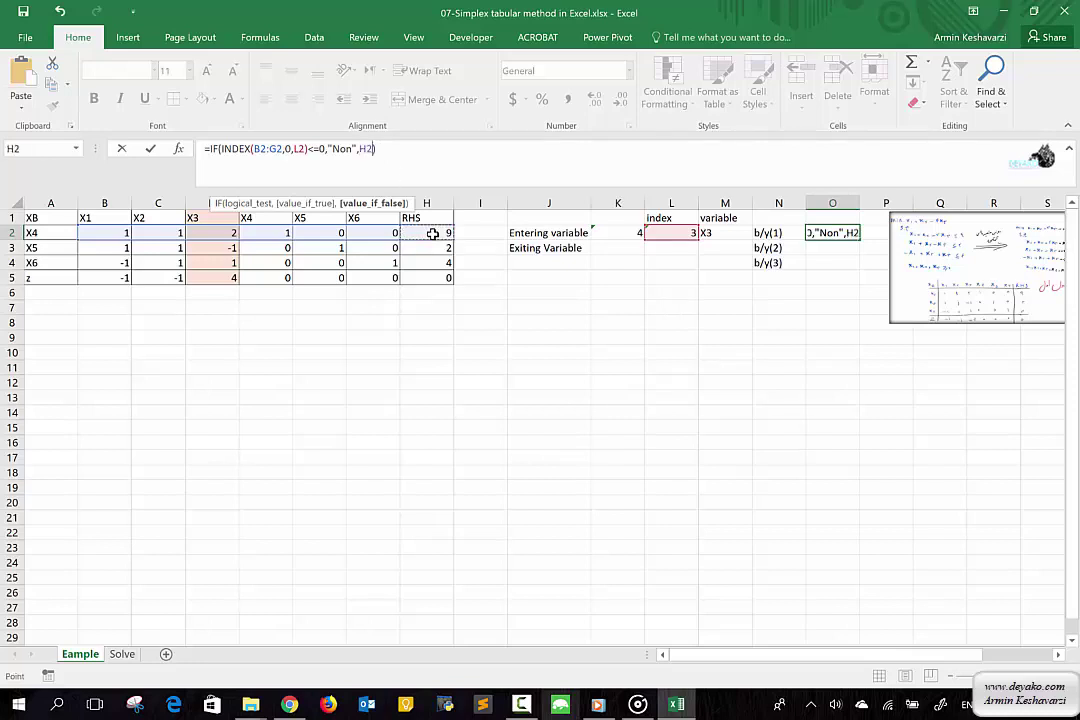
type("/")
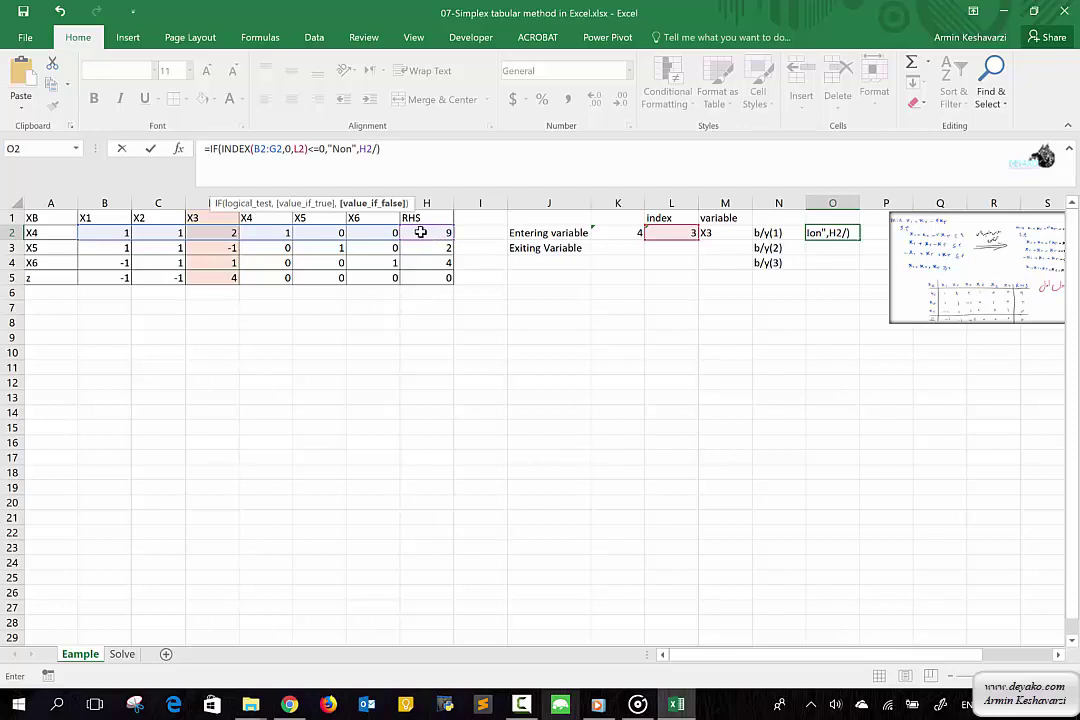
left_click_drag(221, 148, 308, 148)
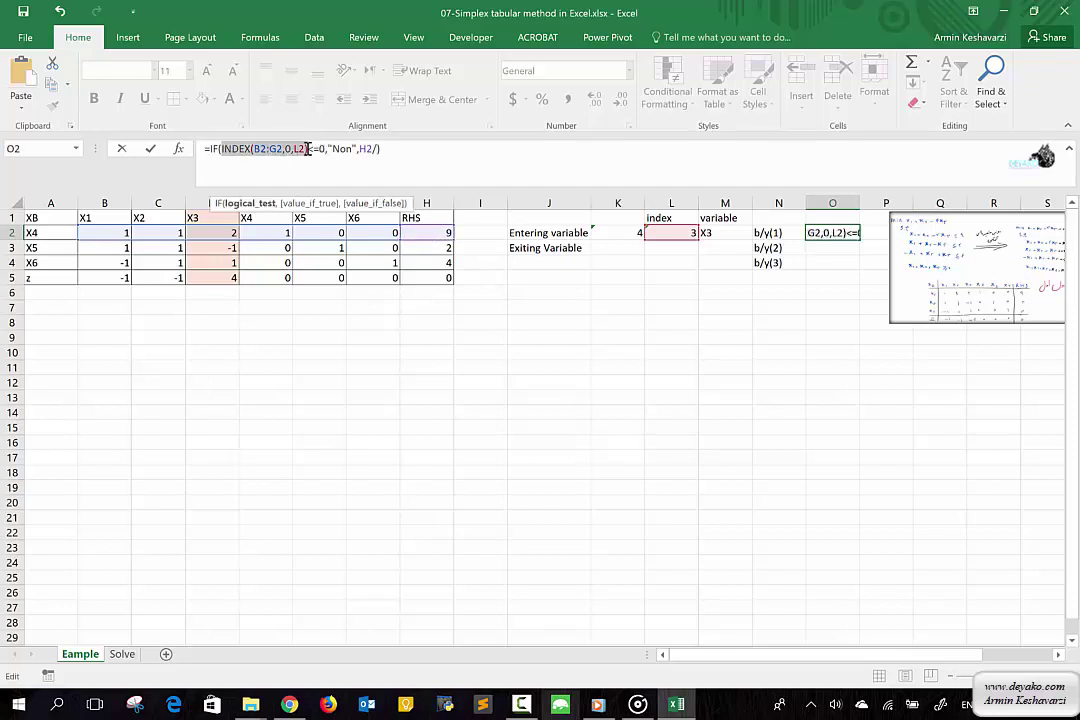
left_click(378, 148)
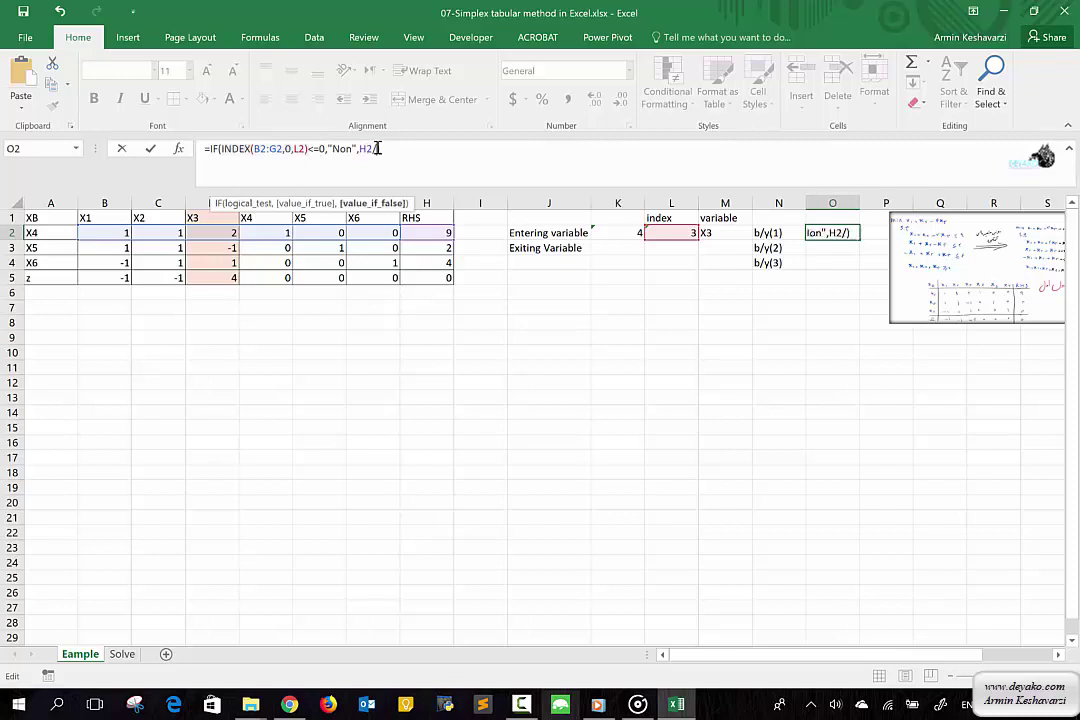
key("ctrl+v")
key("Return")
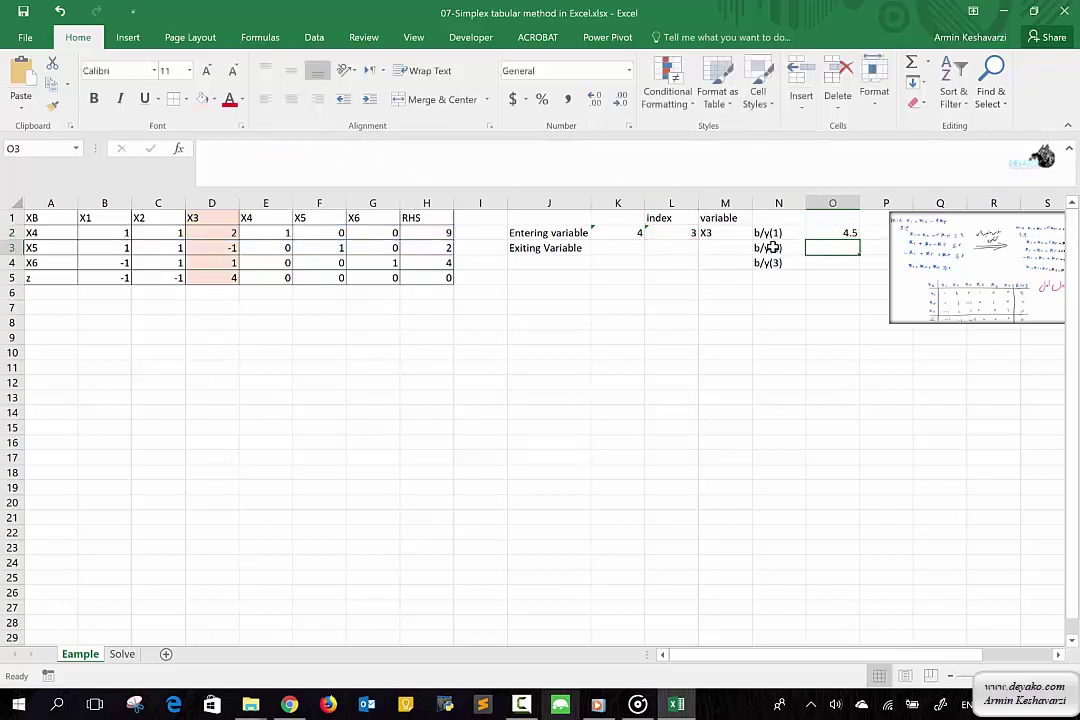
Step: Fill O2's ratio formula down to O4 and compare the copied references
left_click(815, 232)
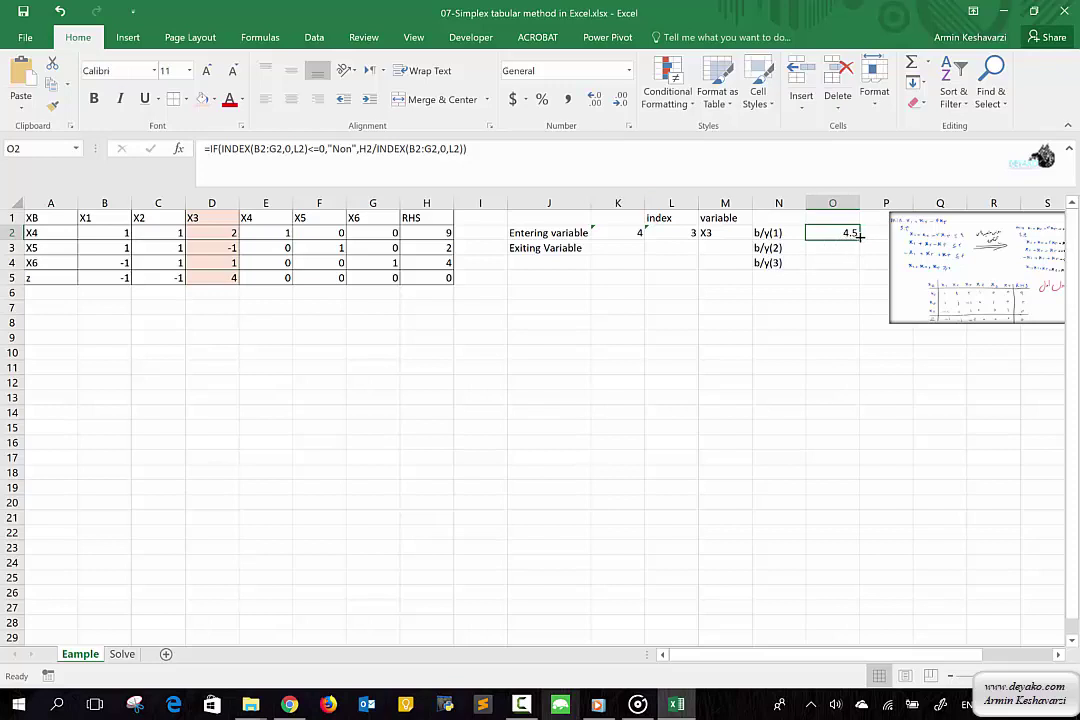
left_click_drag(859, 235, 856, 267)
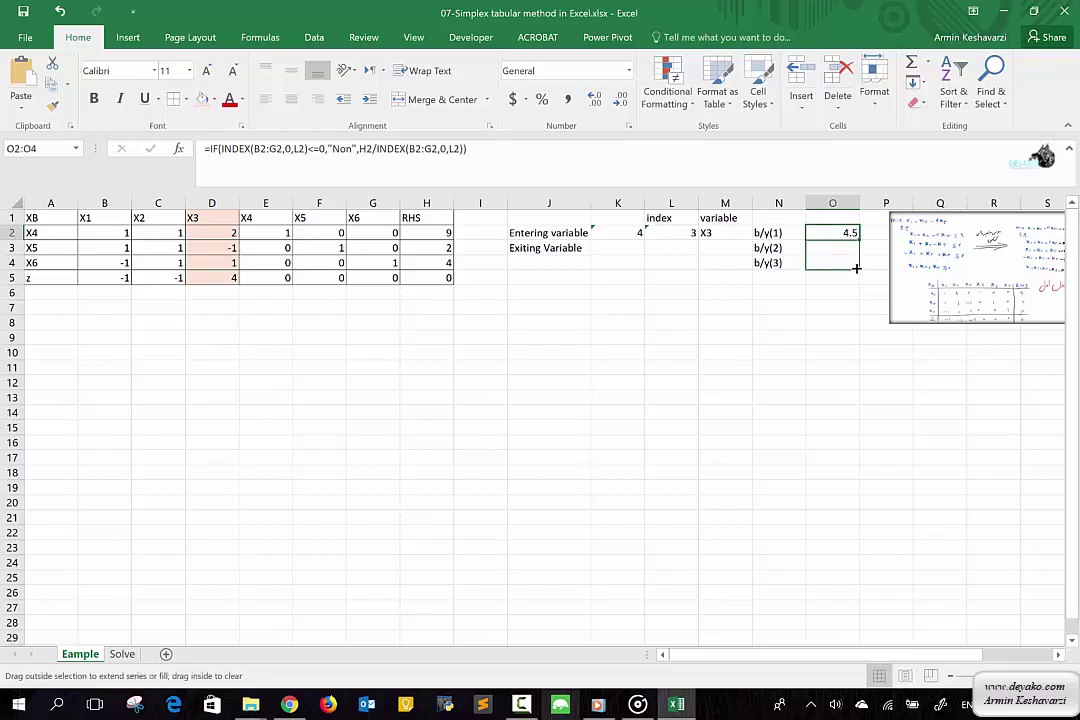
left_click(840, 249)
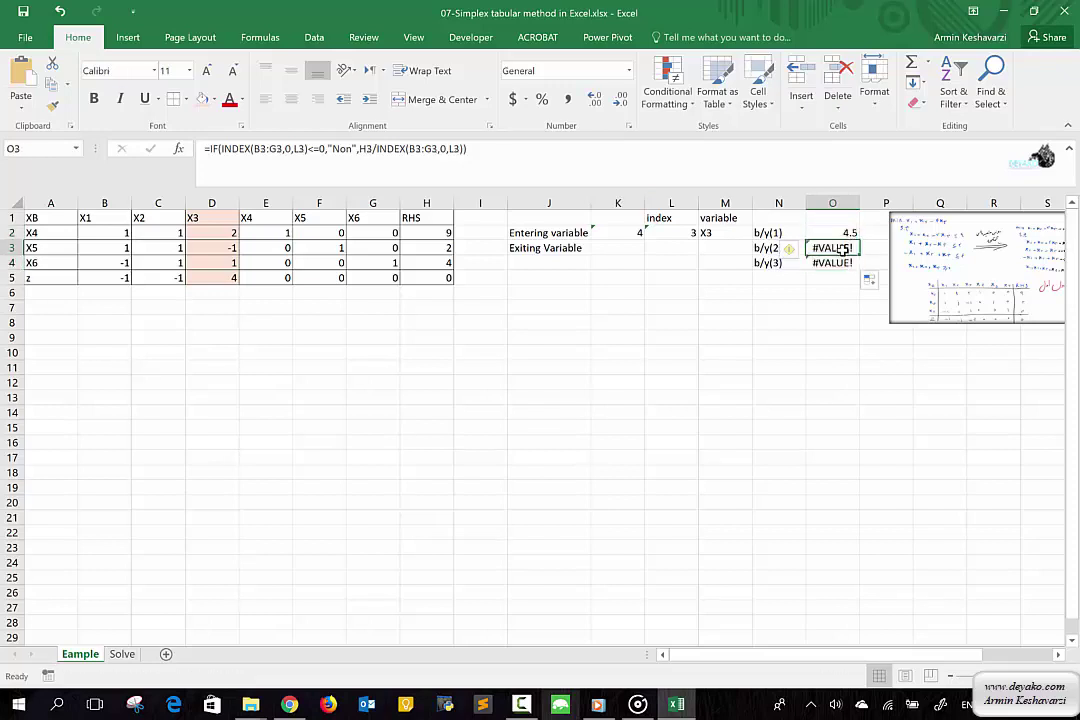
left_click(847, 264)
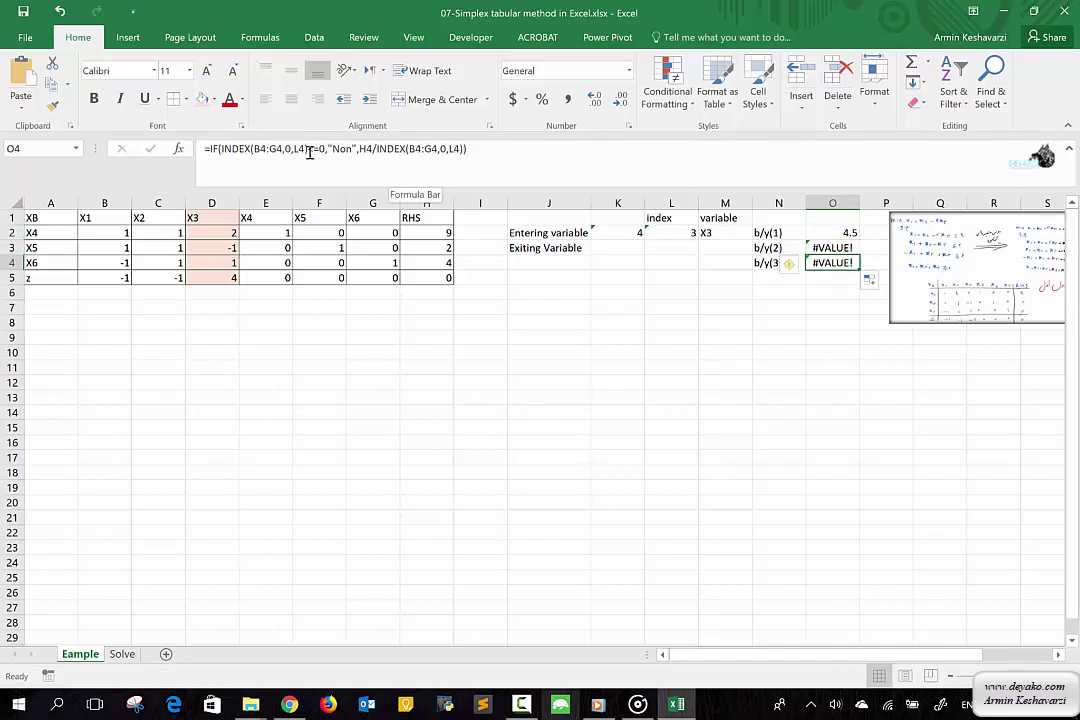
left_click(827, 233)
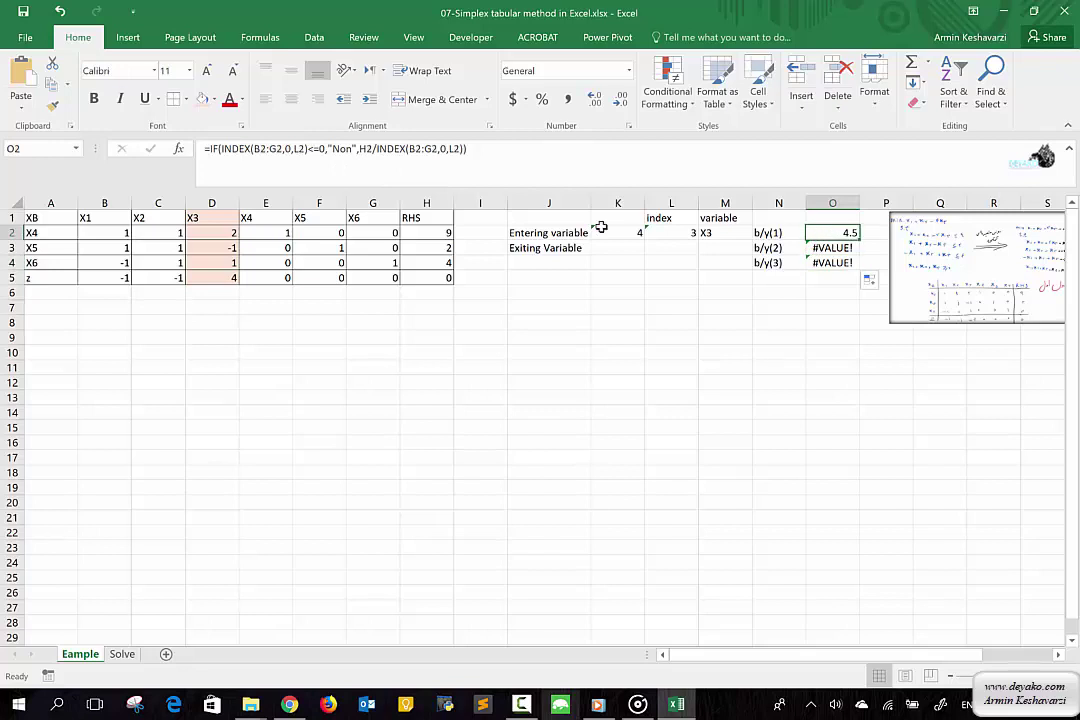
left_click(841, 247)
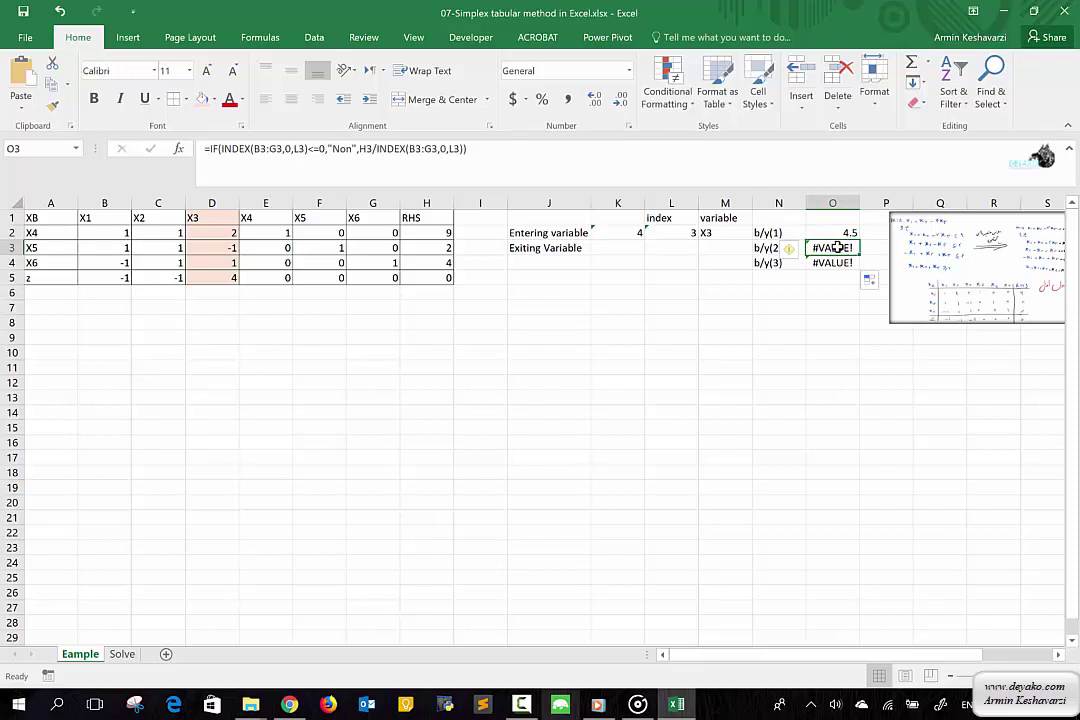
Step: Change both L3 references in O3 to L2, so O3 shows Non
double_click(838, 247)
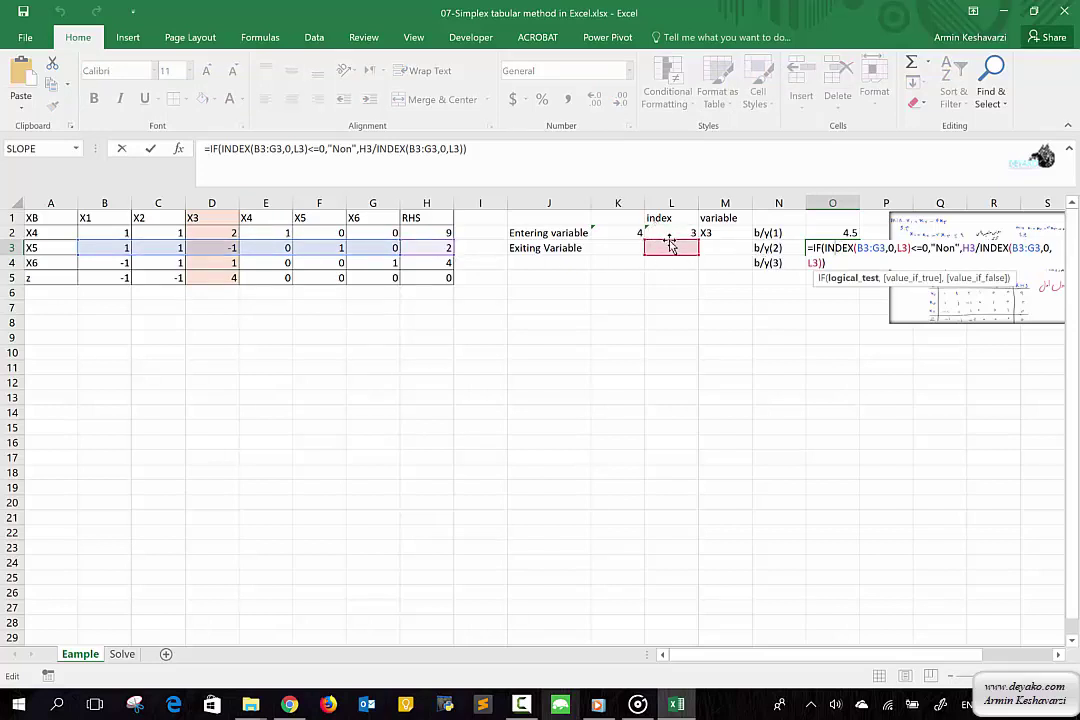
left_click(670, 236)
left_click(671, 257)
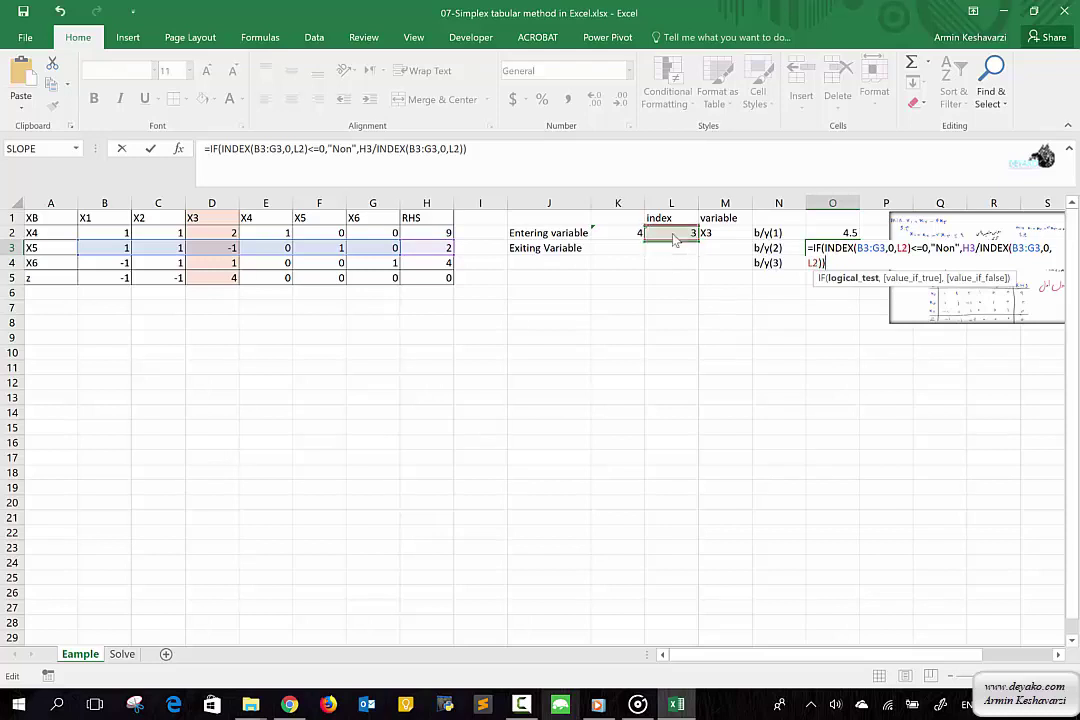
left_click(672, 234)
key("Return")
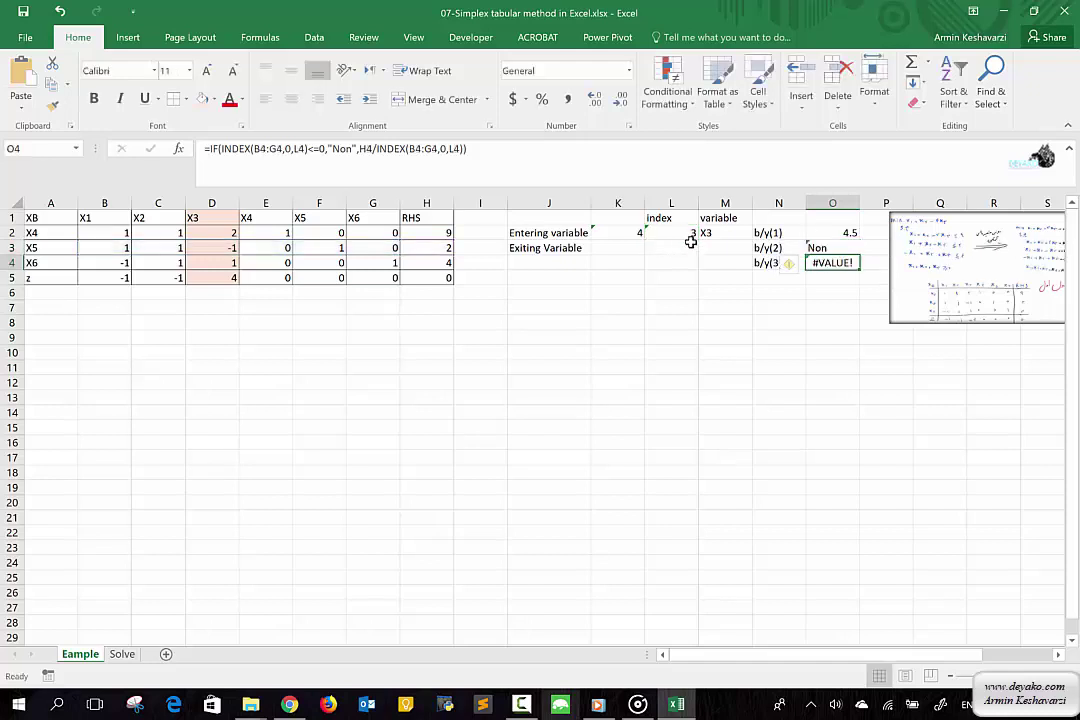
left_click(825, 232)
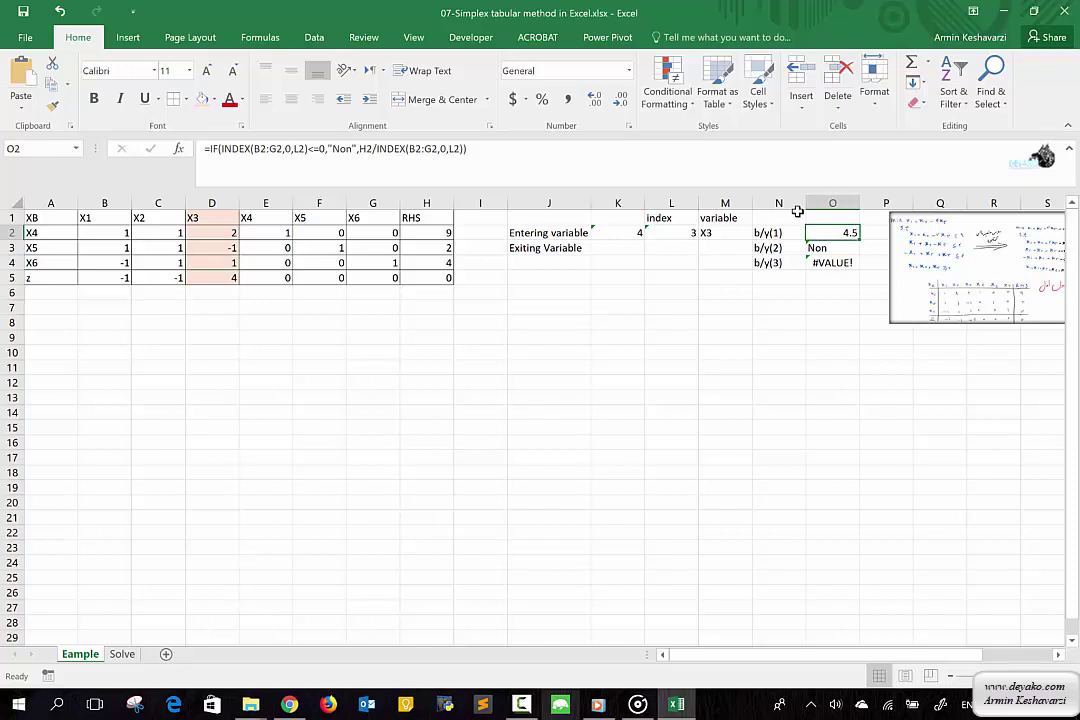
Step: Change O2's two index references to $L$2 and L$2
left_click(340, 158)
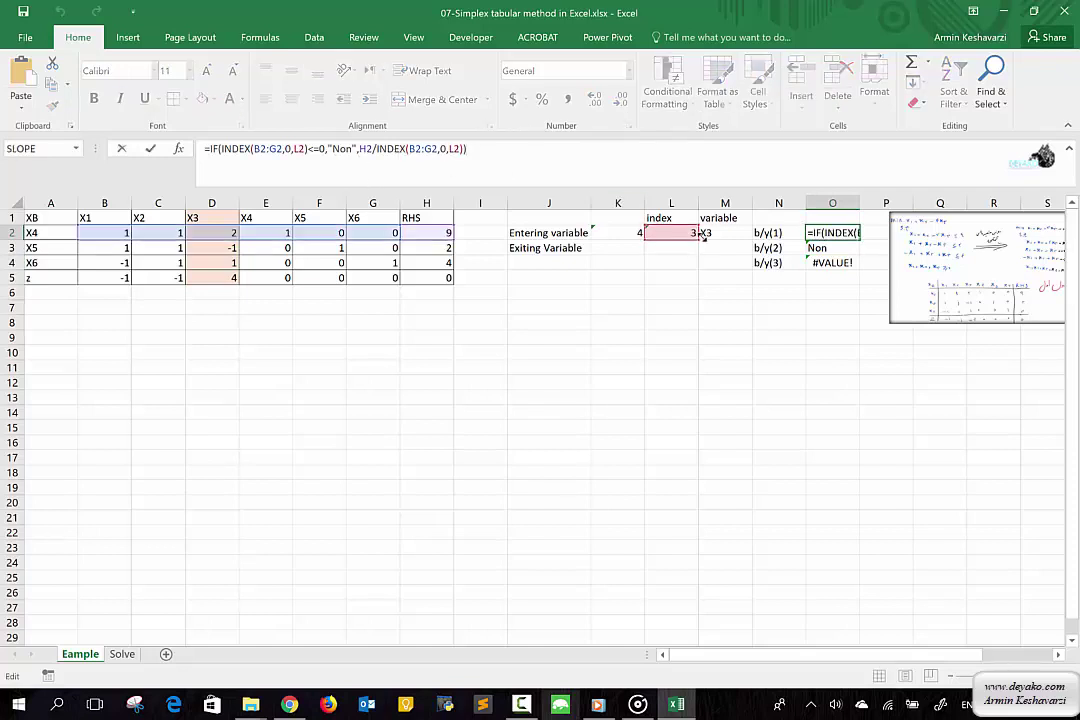
left_click(300, 148)
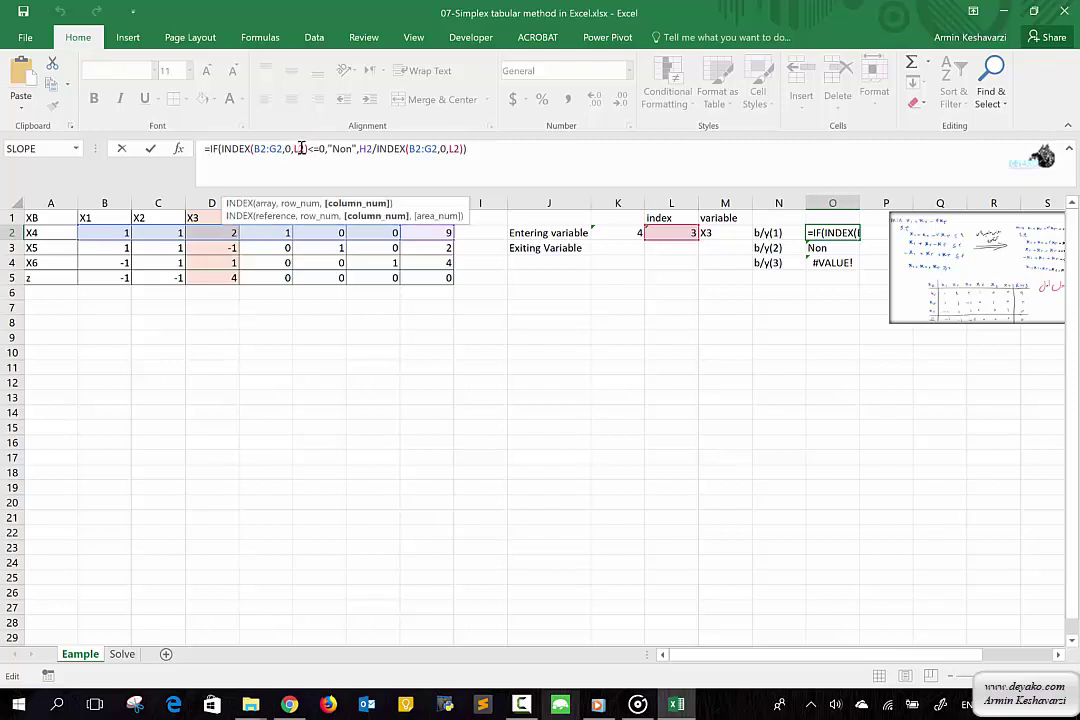
key("F4")
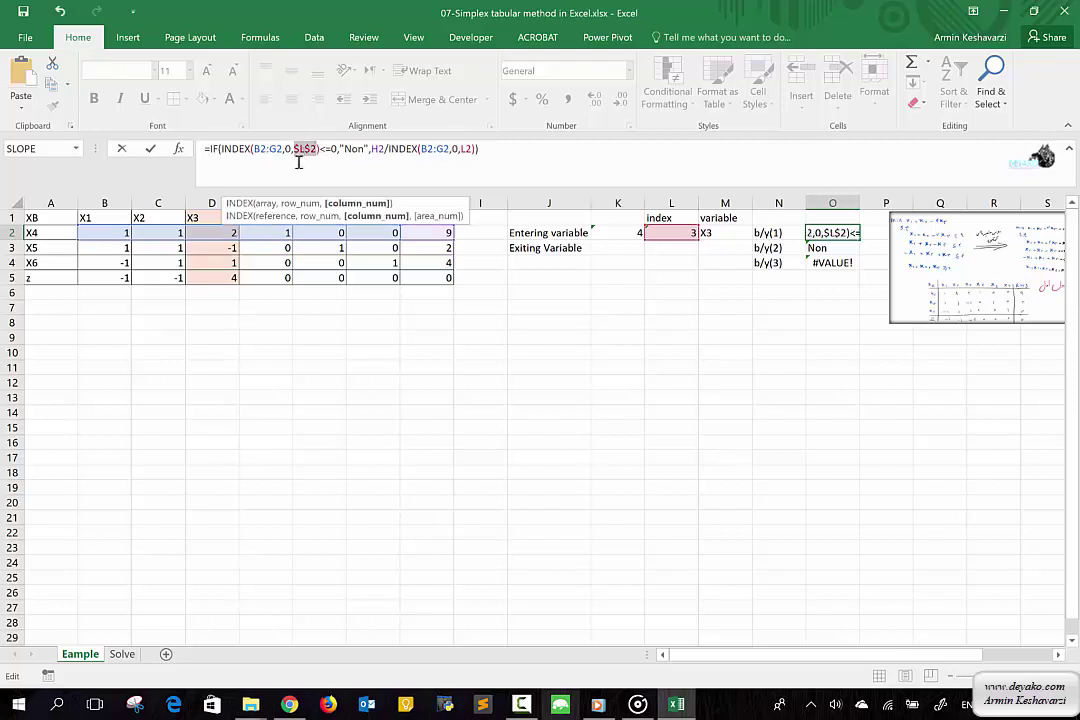
left_click(464, 149)
type("$L")
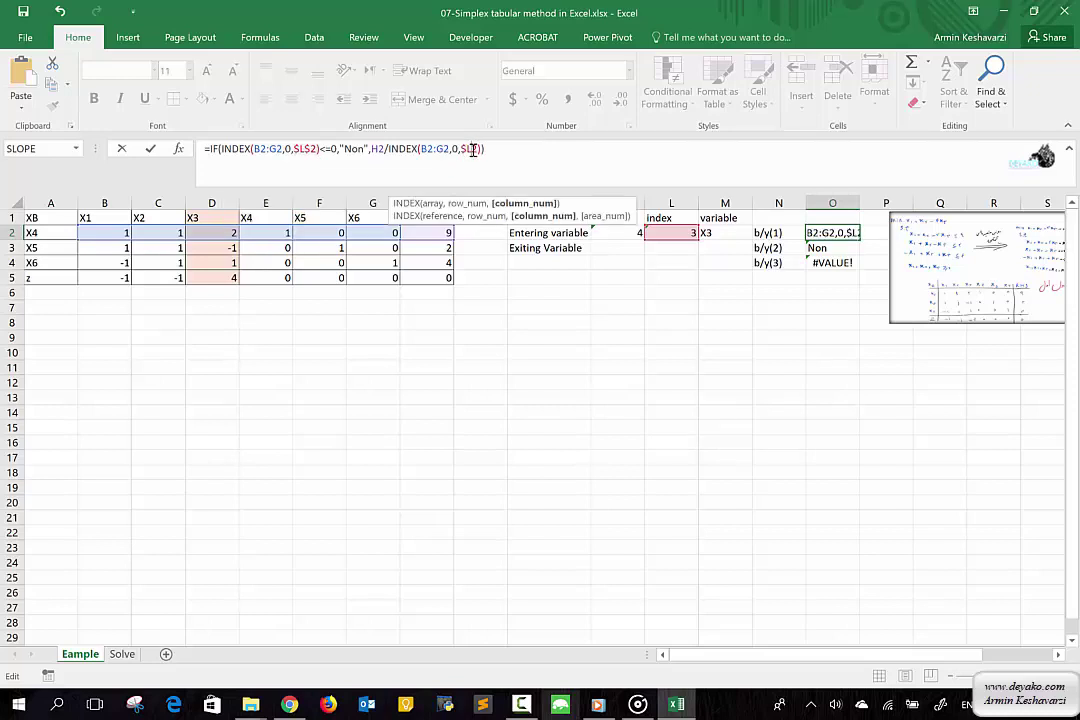
type("$")
key("BackSpace")
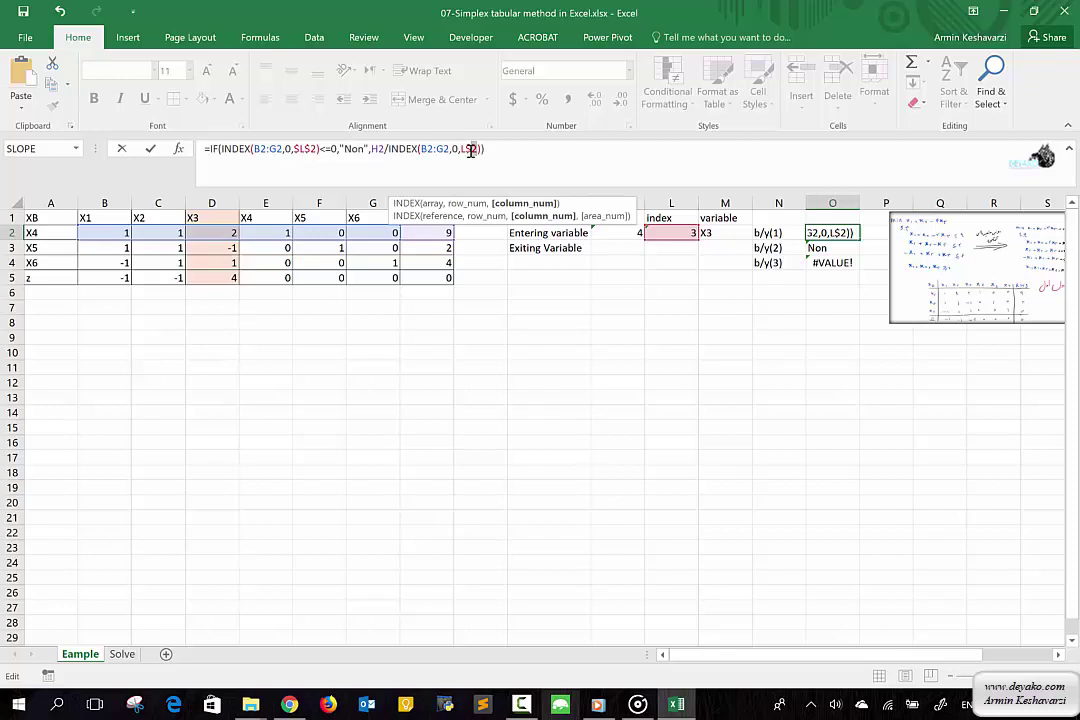
Step: Anchor the ratio formula to $L$2 in O2 and fill it down to O4, giving 4.5, Non and 4
key("Return")
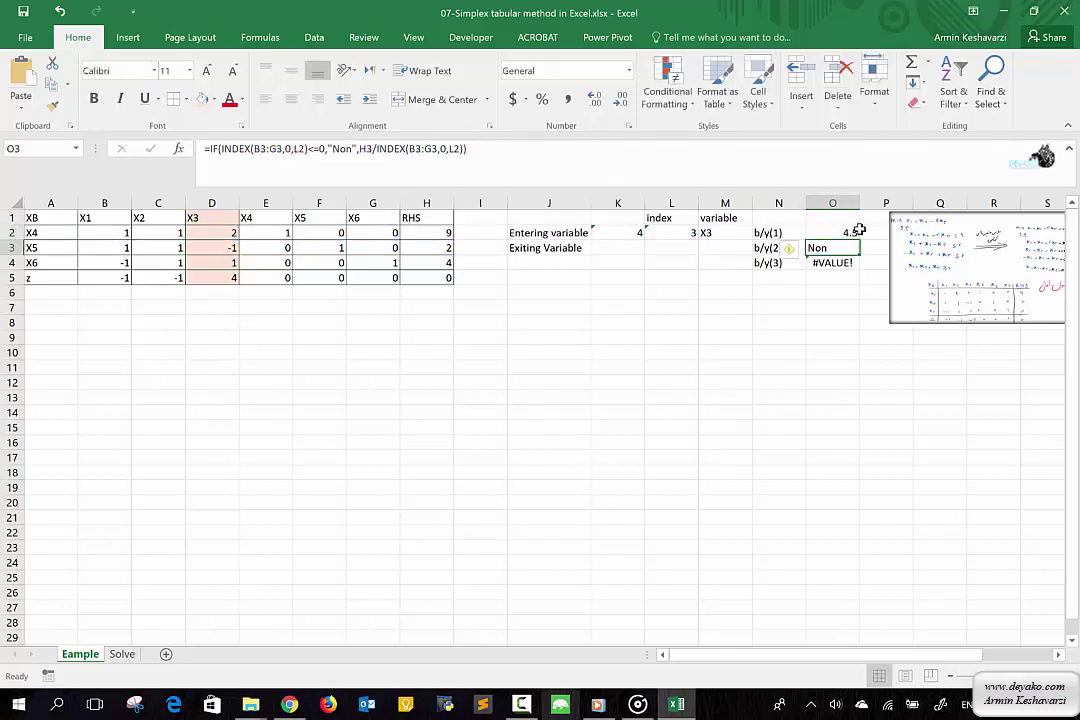
left_click(832, 232)
key("ctrl+v")
left_click_drag(858, 240, 852, 266)
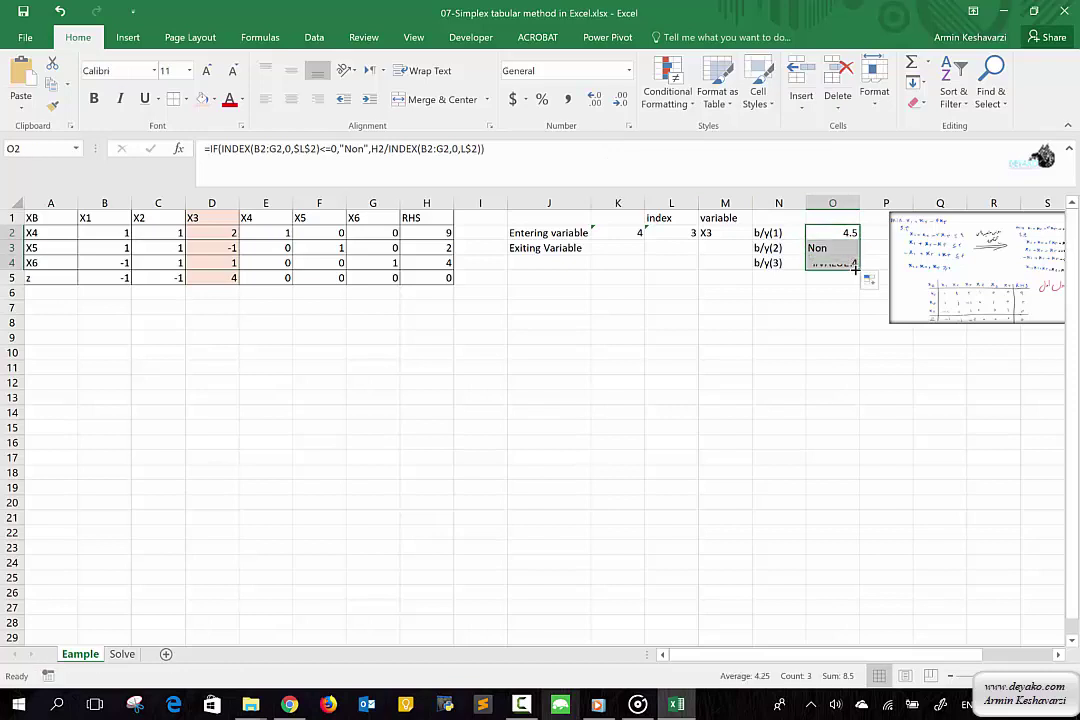
left_click(840, 262)
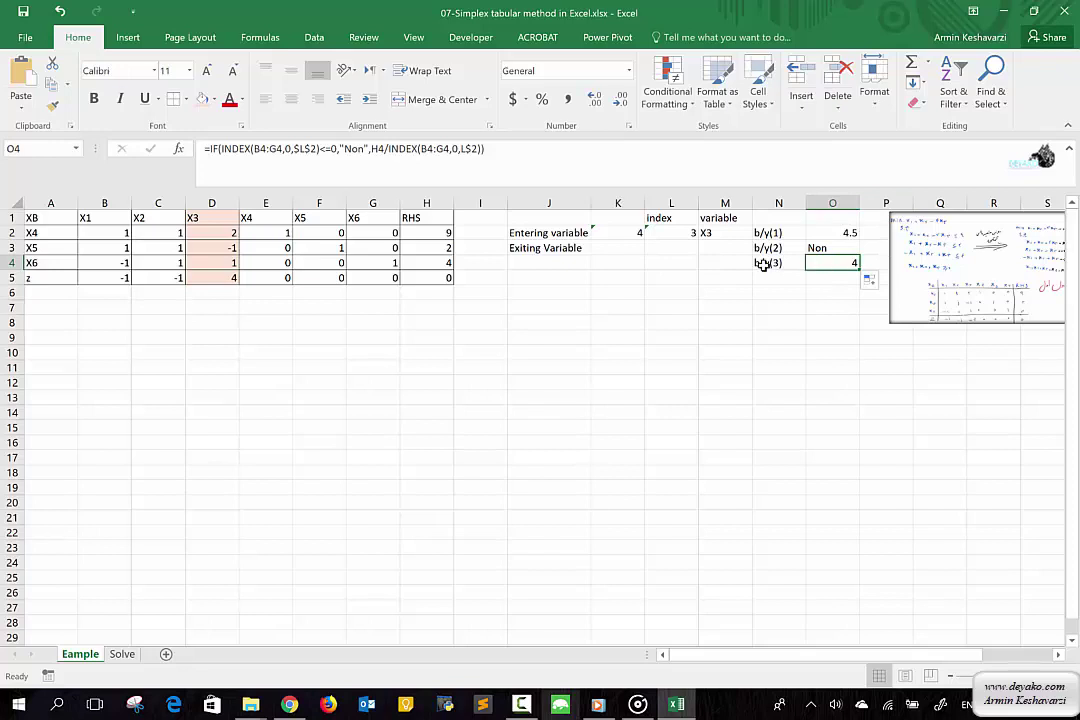
Step: Enter =MIN(O2:O4) in K3 so it returns the minimum ratio 4
left_click(614, 247)
type("min")
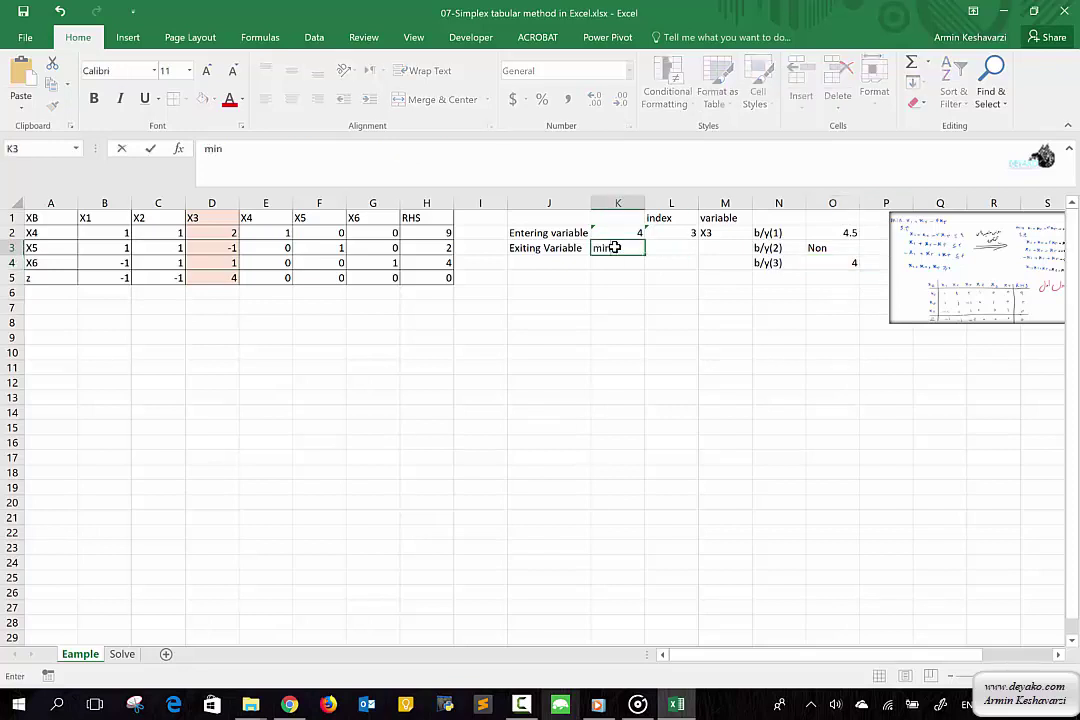
type("=m")
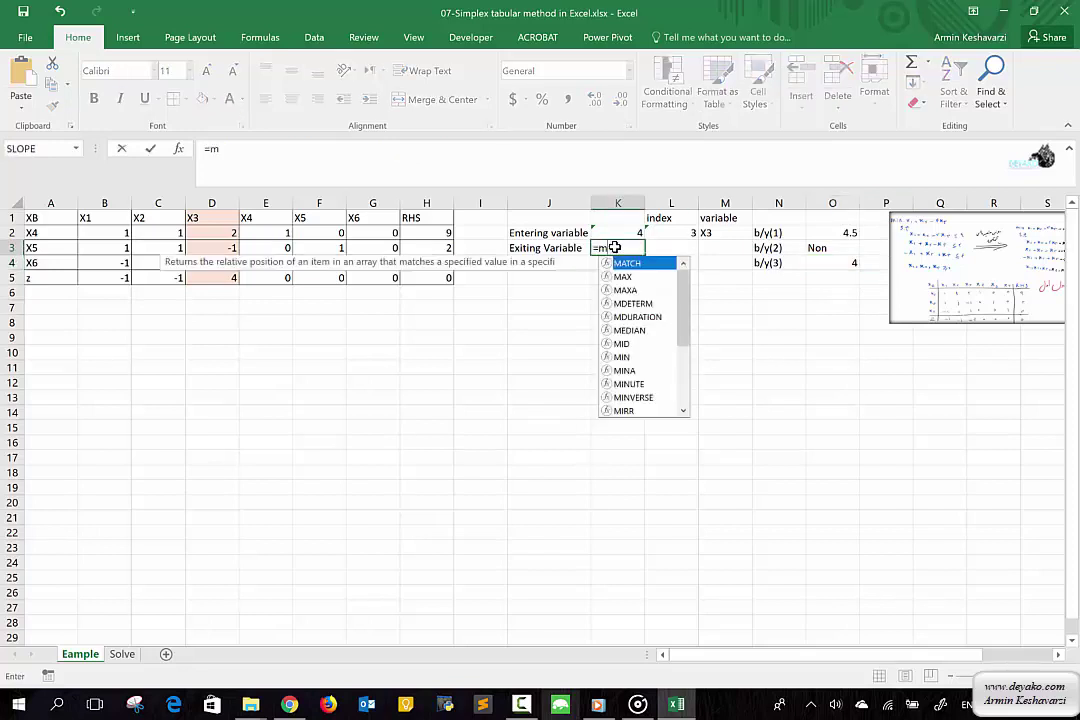
type("in")
key("Tab")
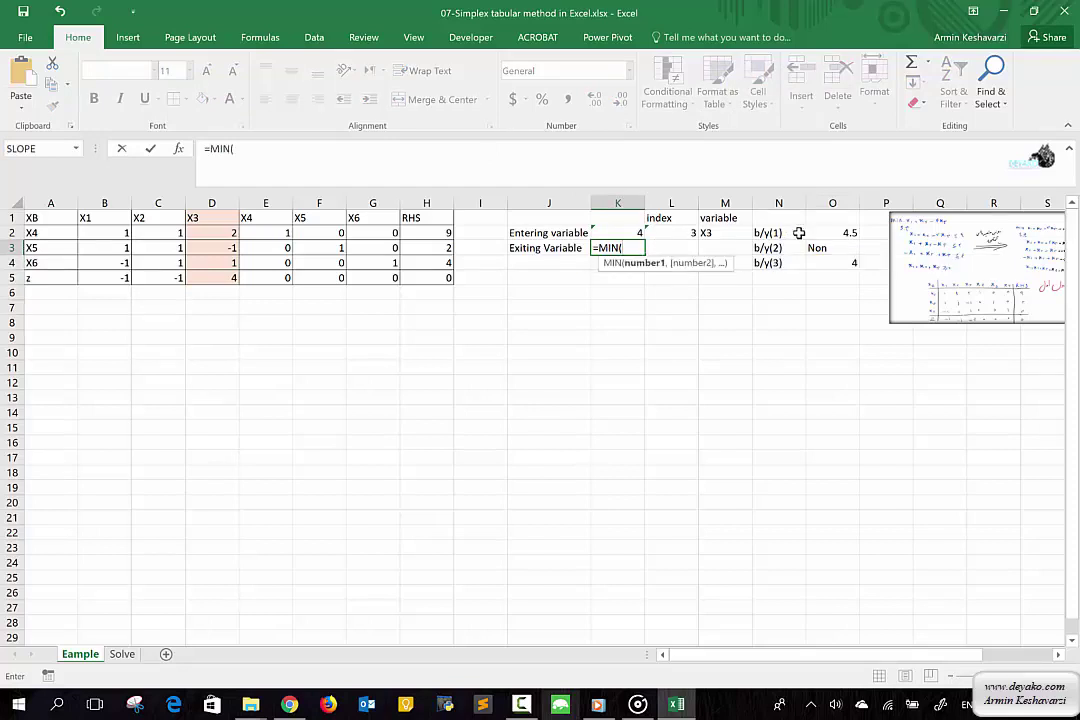
left_click_drag(815, 232, 815, 252)
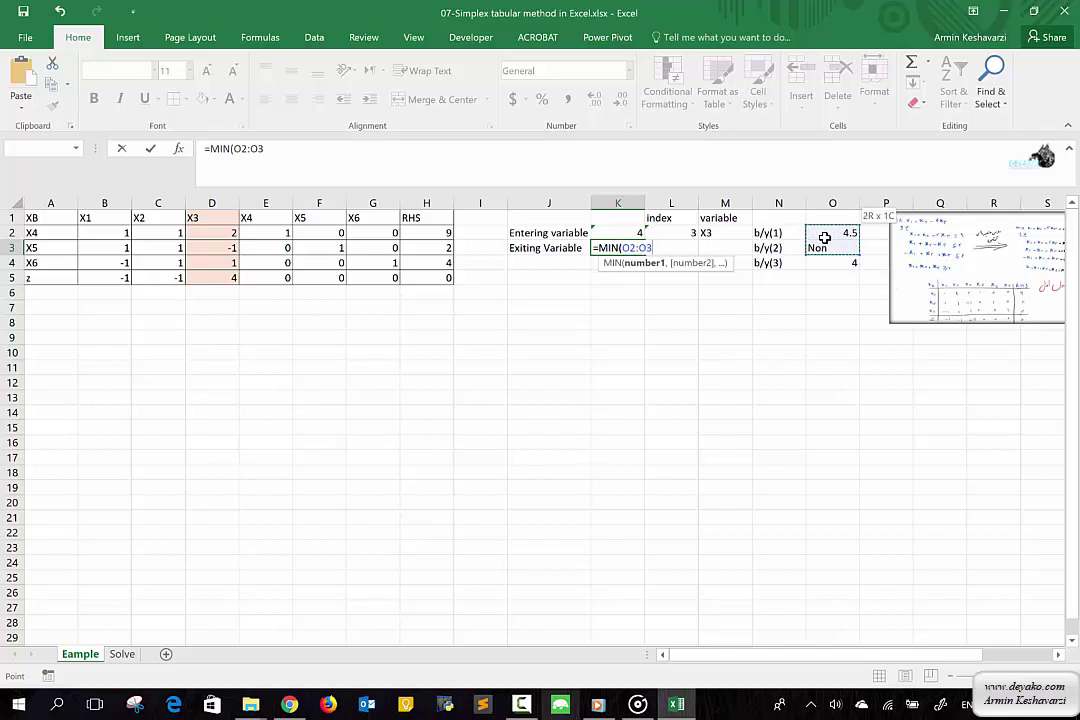
left_click_drag(825, 233, 826, 262)
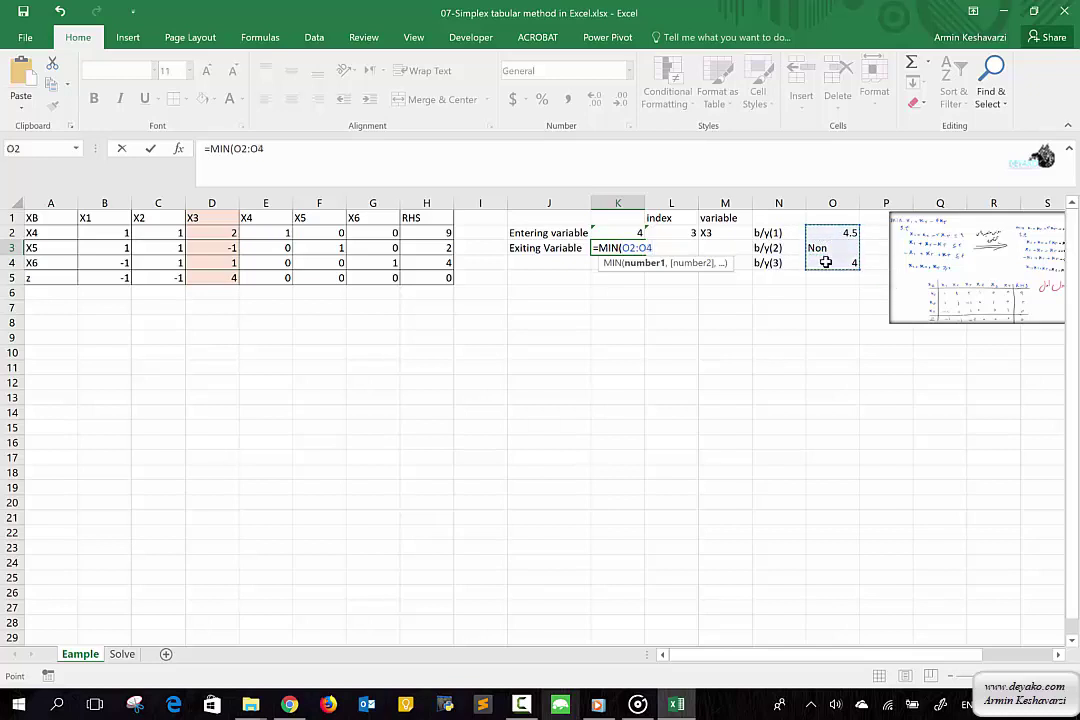
key("Return")
left_click(624, 248)
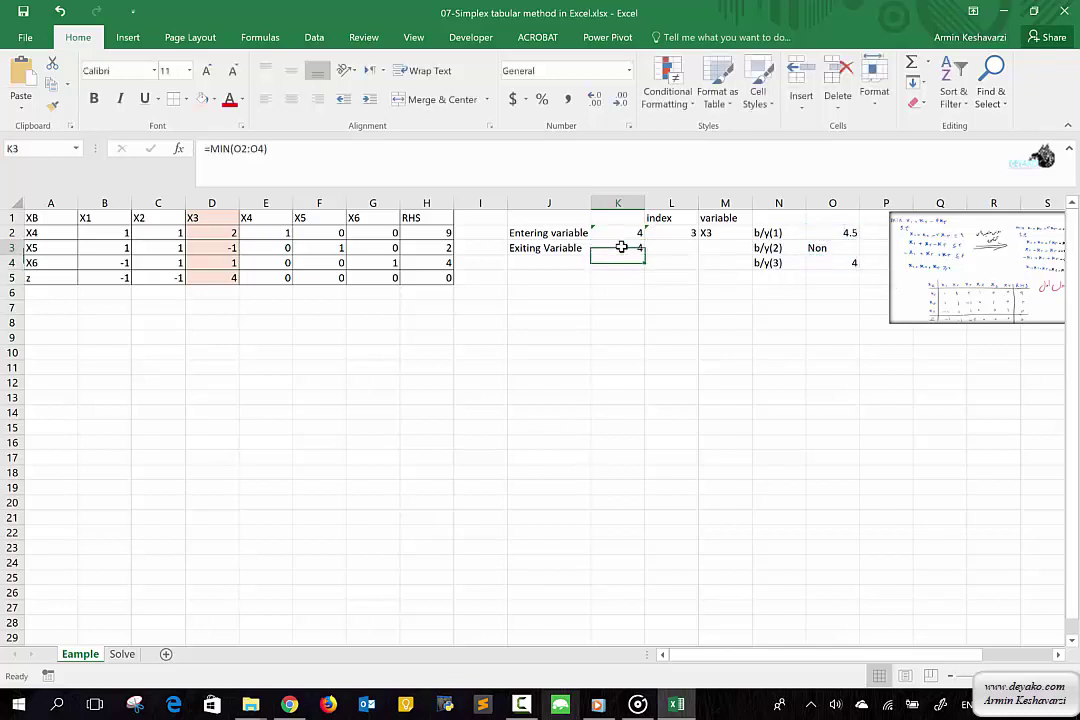
left_click(664, 251)
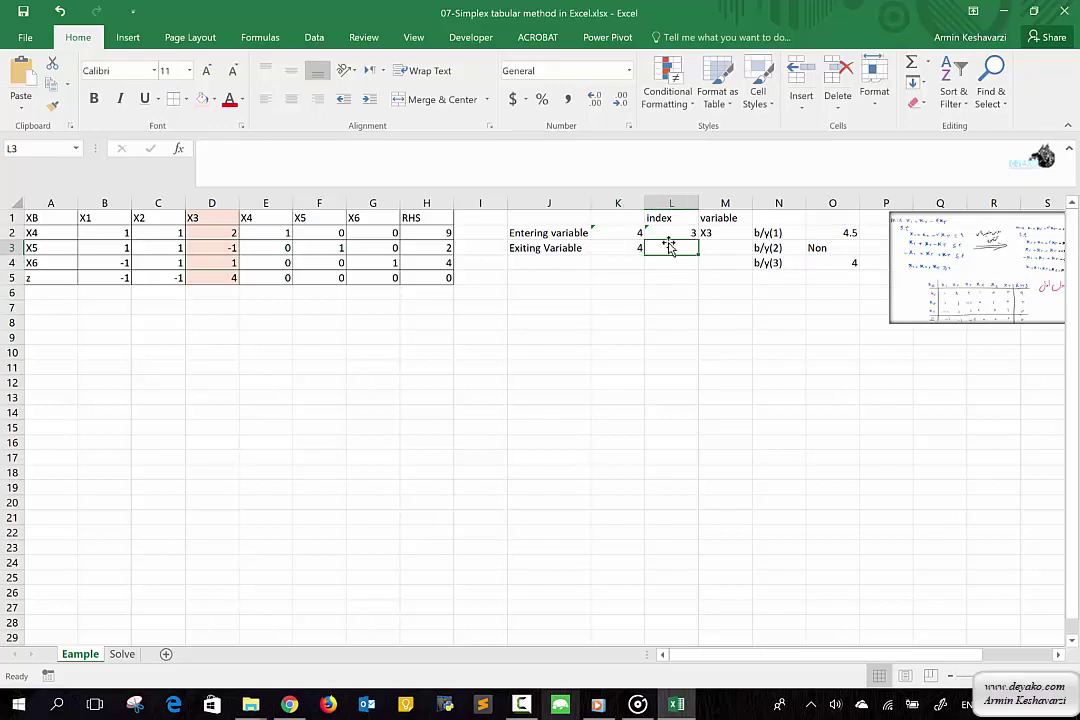
Step: Enter =MATCH(K3,O2:O4,0) in L3, returning row position 3
type("=m")
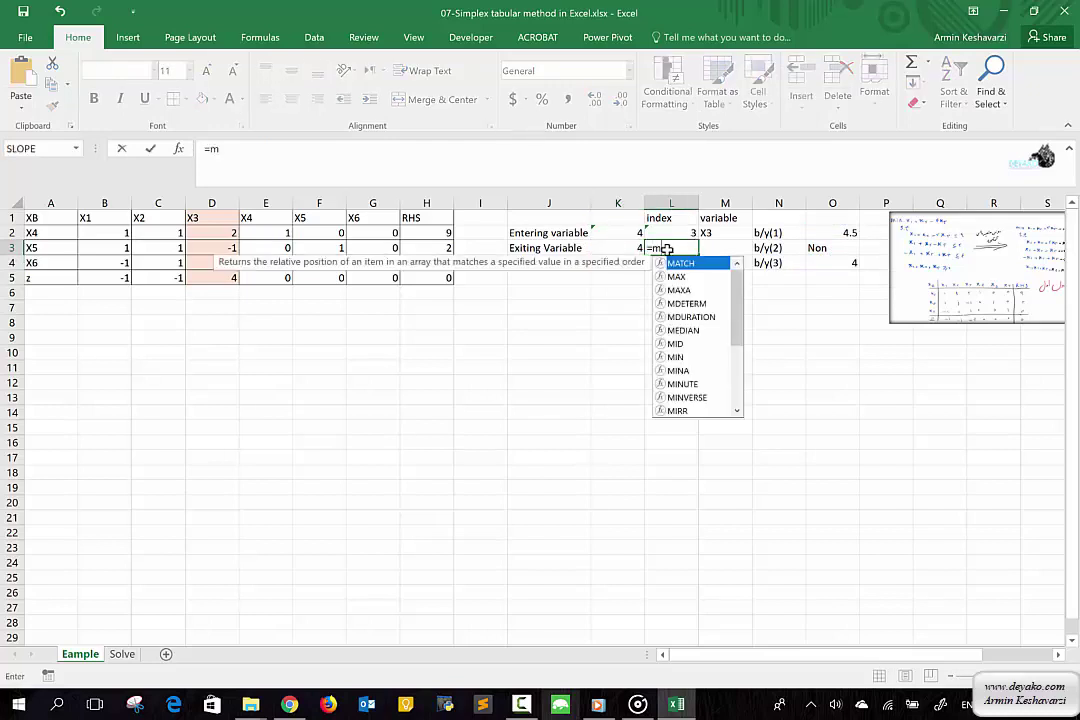
key("Tab")
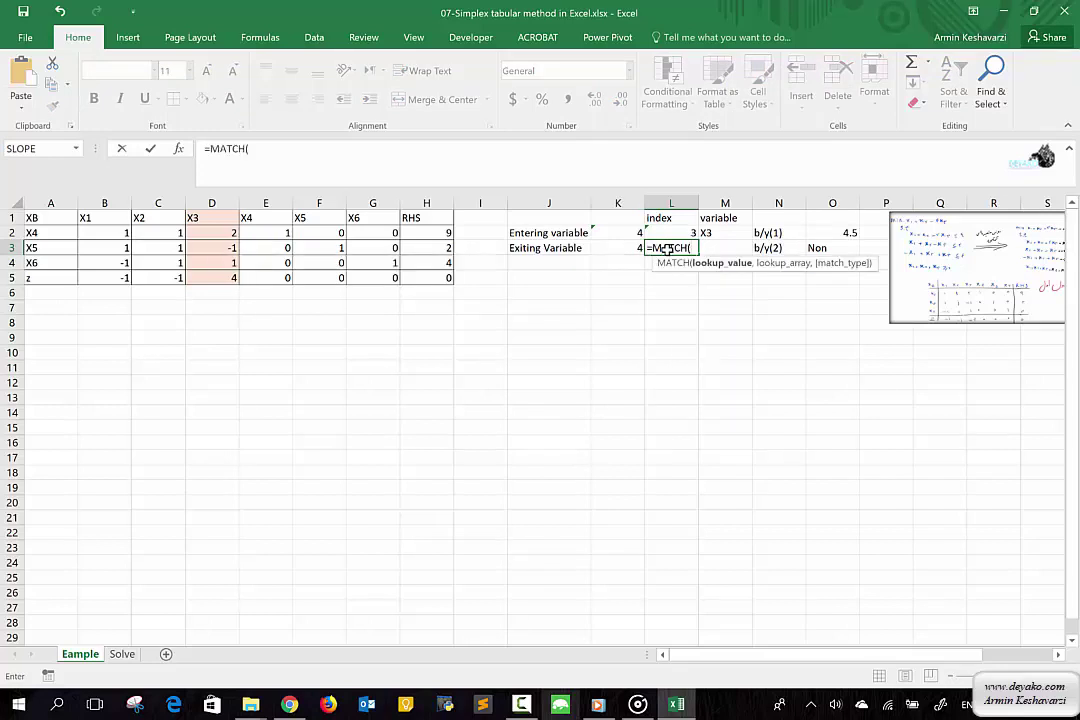
left_click(614, 248)
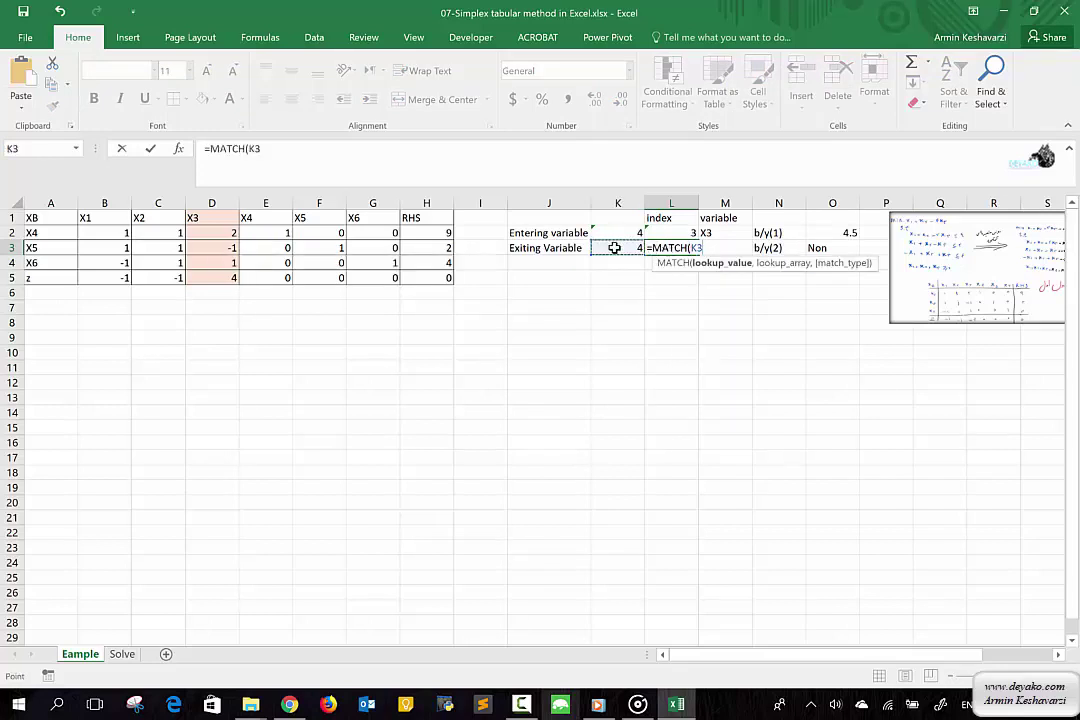
type(",")
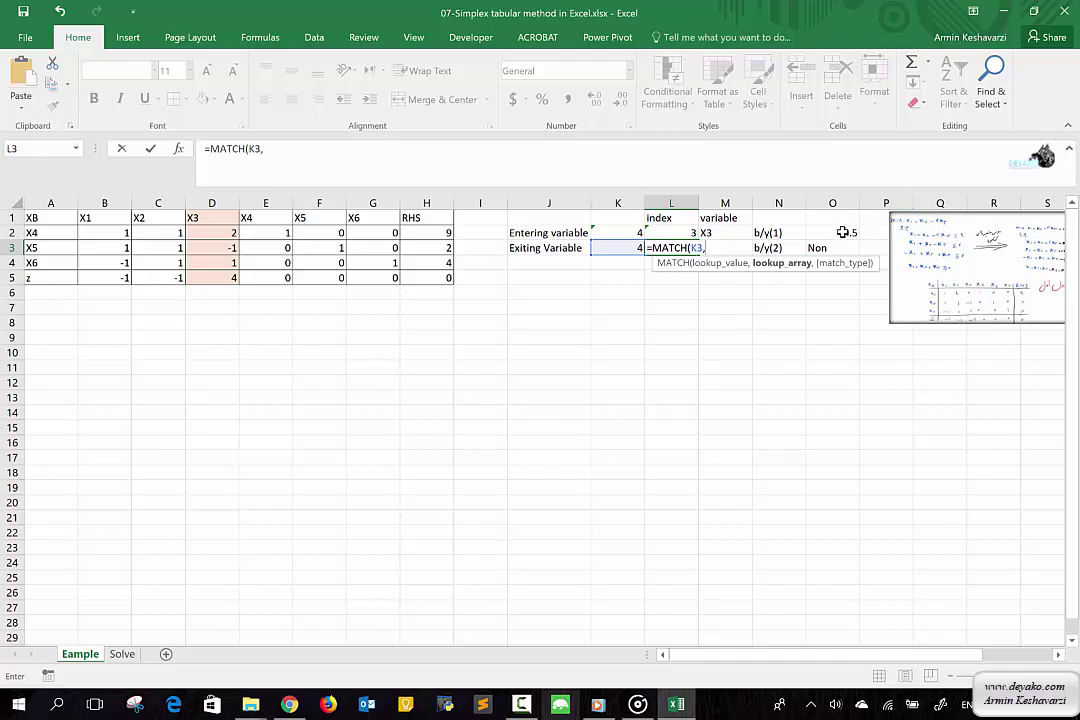
left_click(840, 234)
left_click_drag(837, 243, 821, 265)
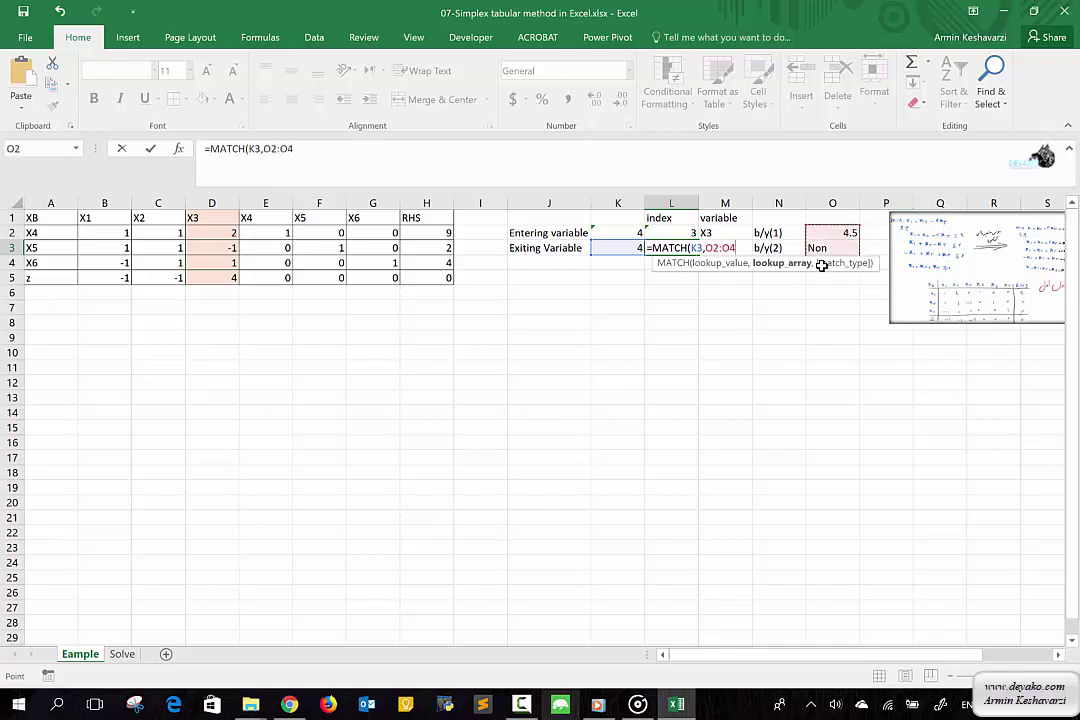
type(",0")
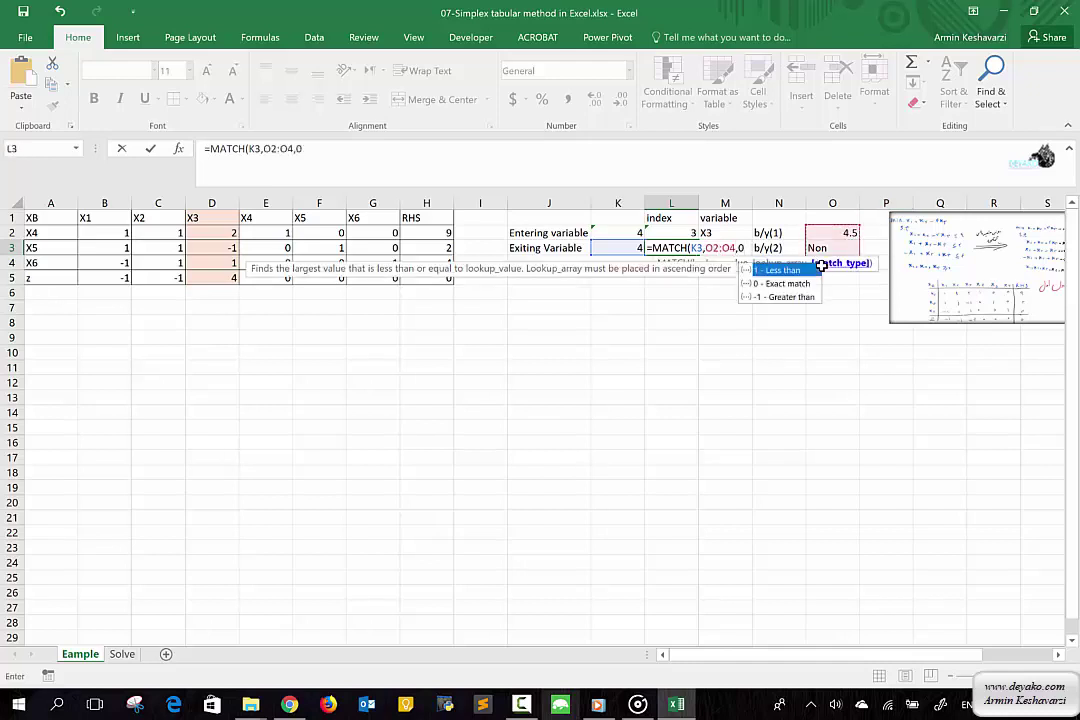
type(")")
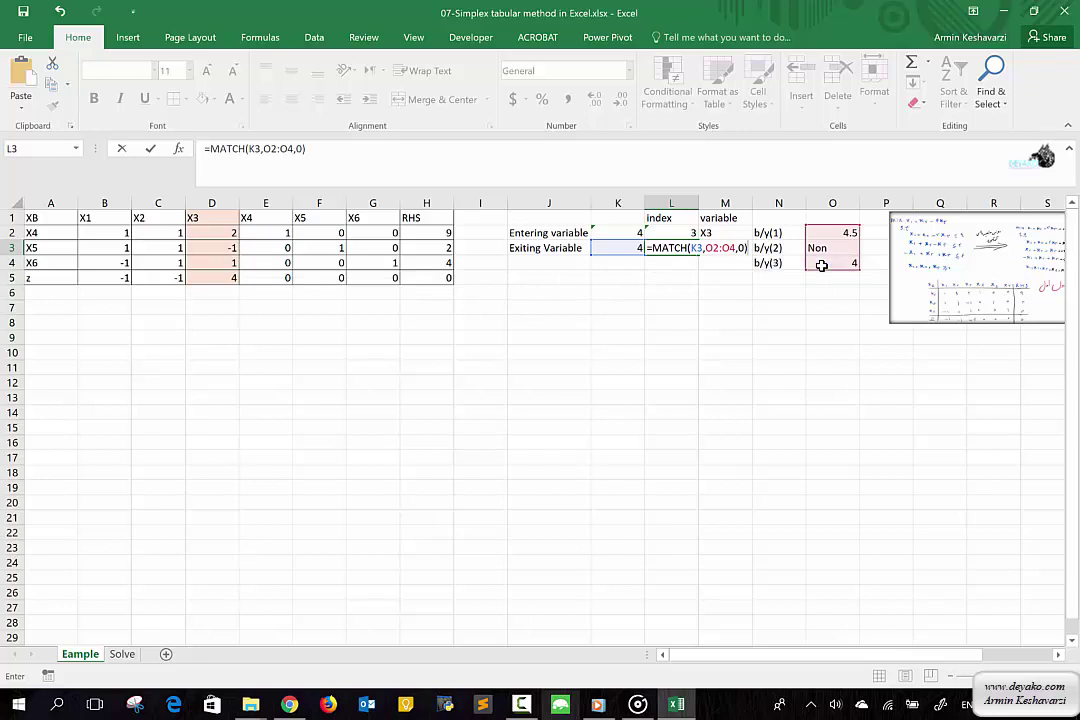
key("Return")
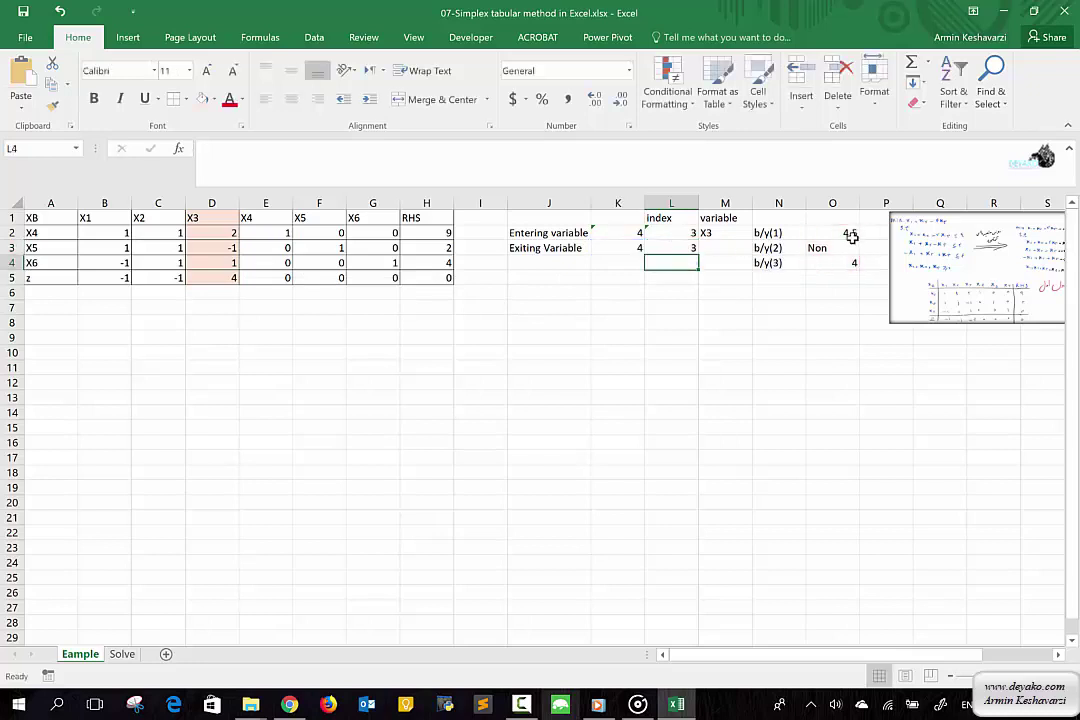
Step: Enter =INDEX(A2:A4,L3,0) in M3 to name X6 as the exiting variable
left_click(725, 246)
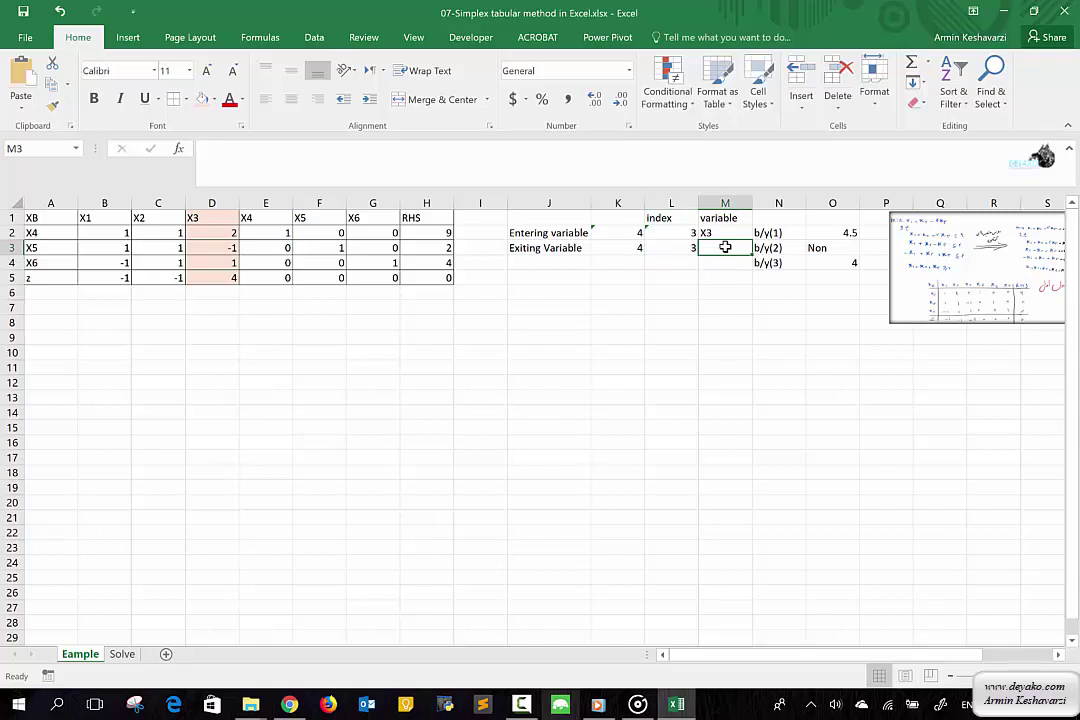
type("=")
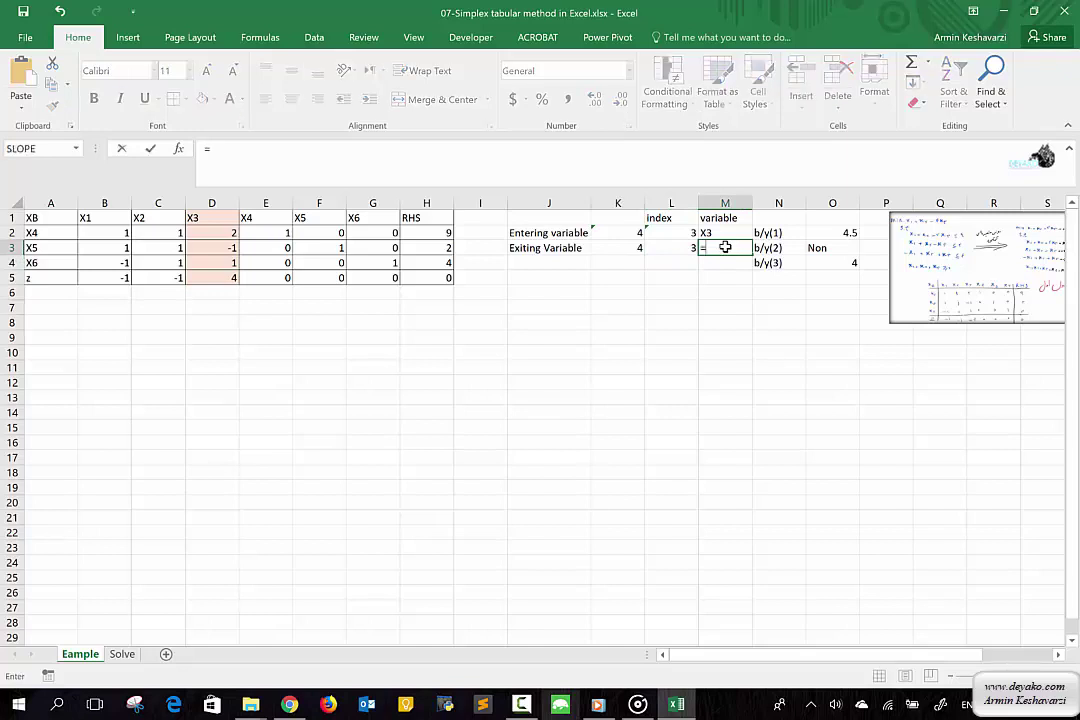
type("i")
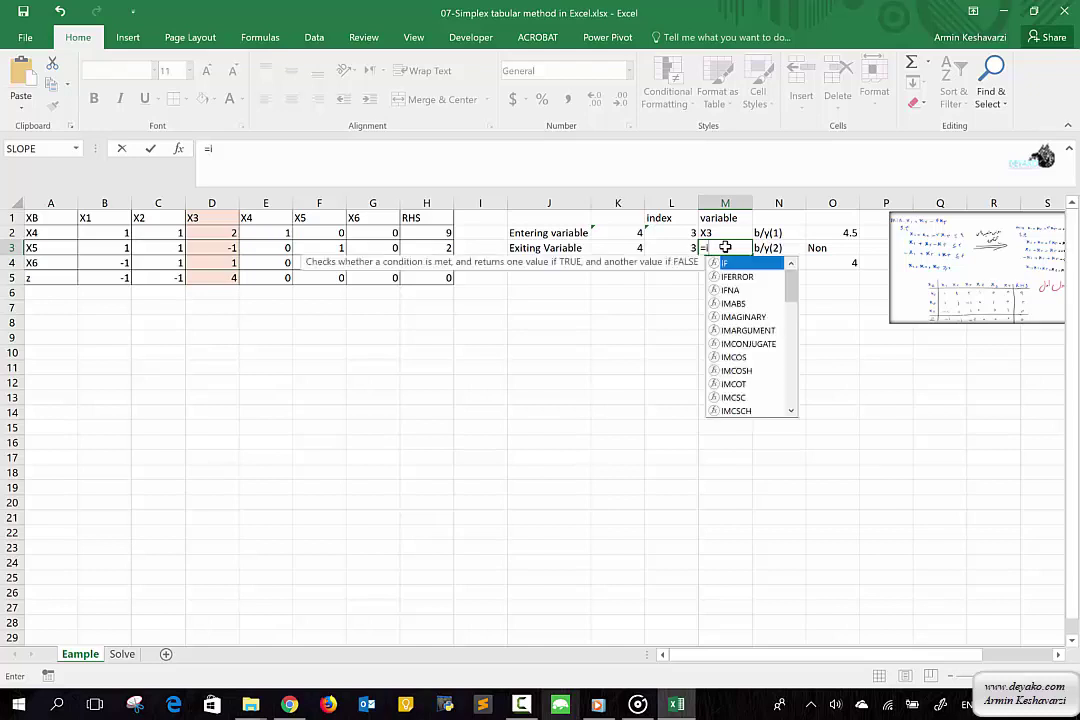
type("n")
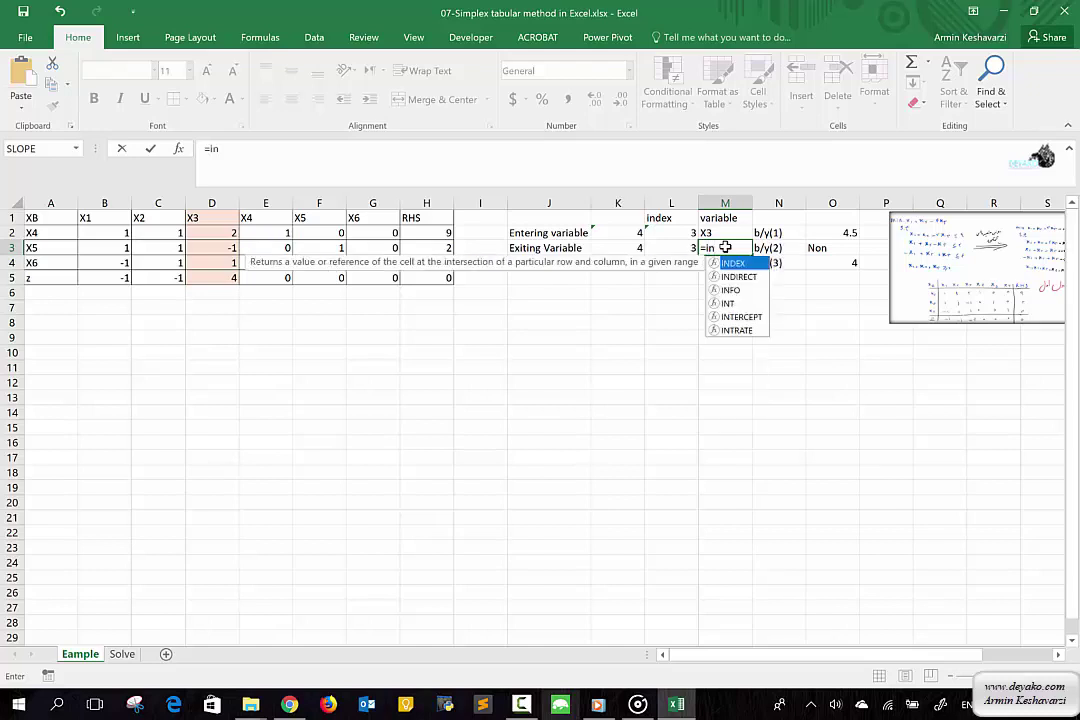
key("Tab")
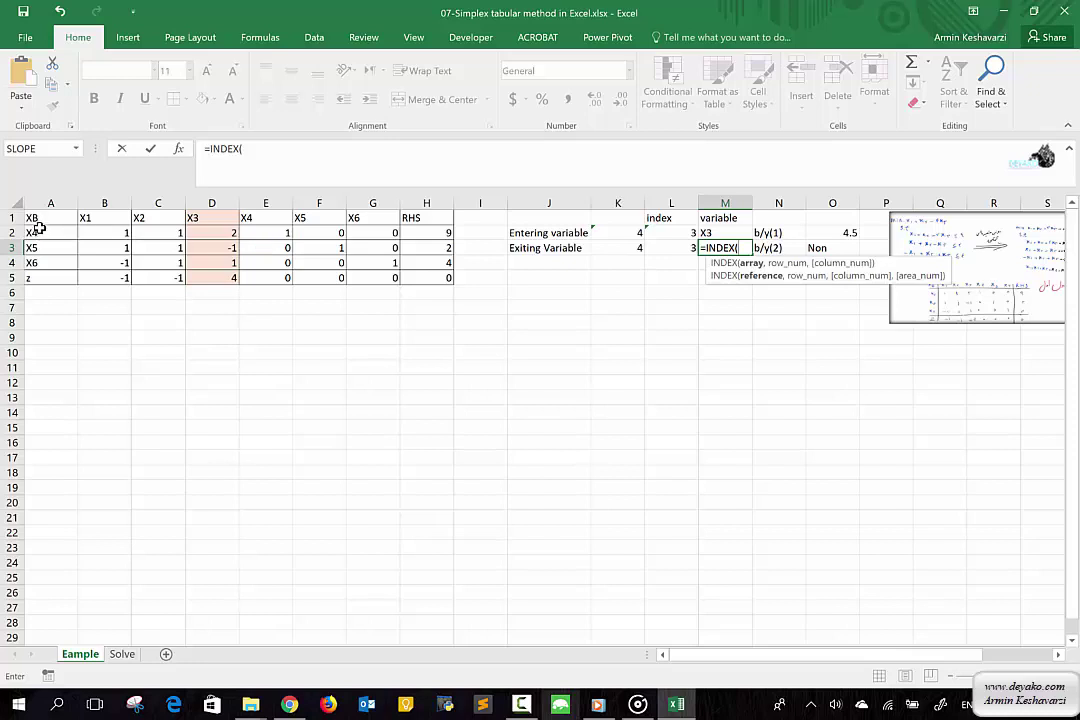
left_click_drag(38, 229, 36, 263)
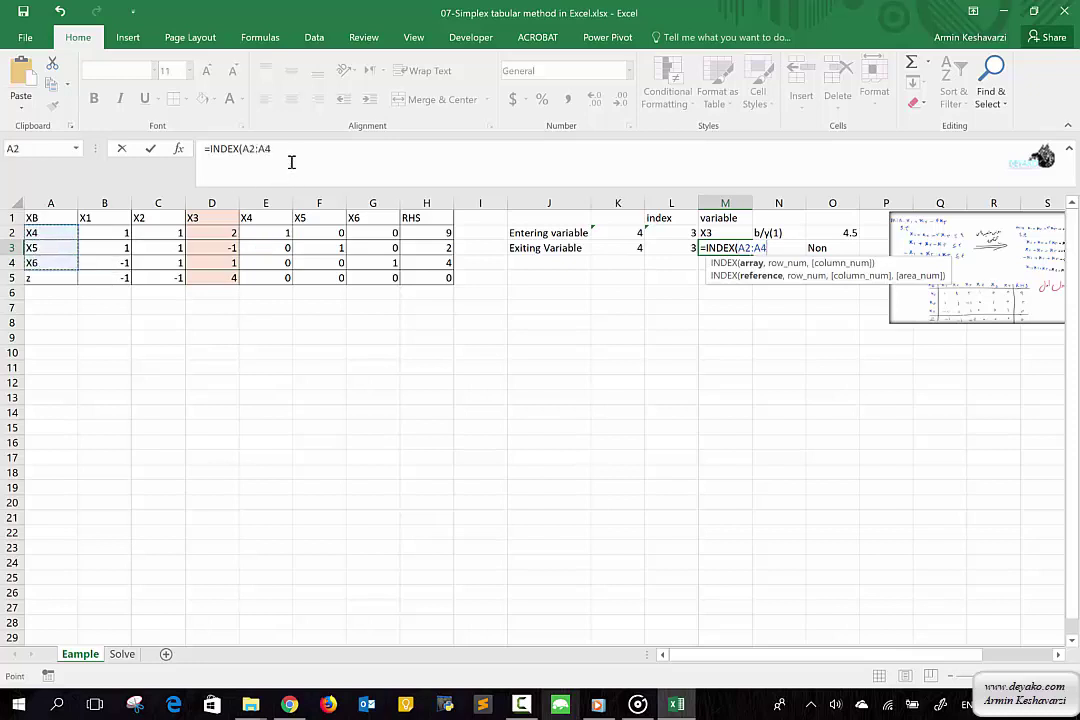
type(",")
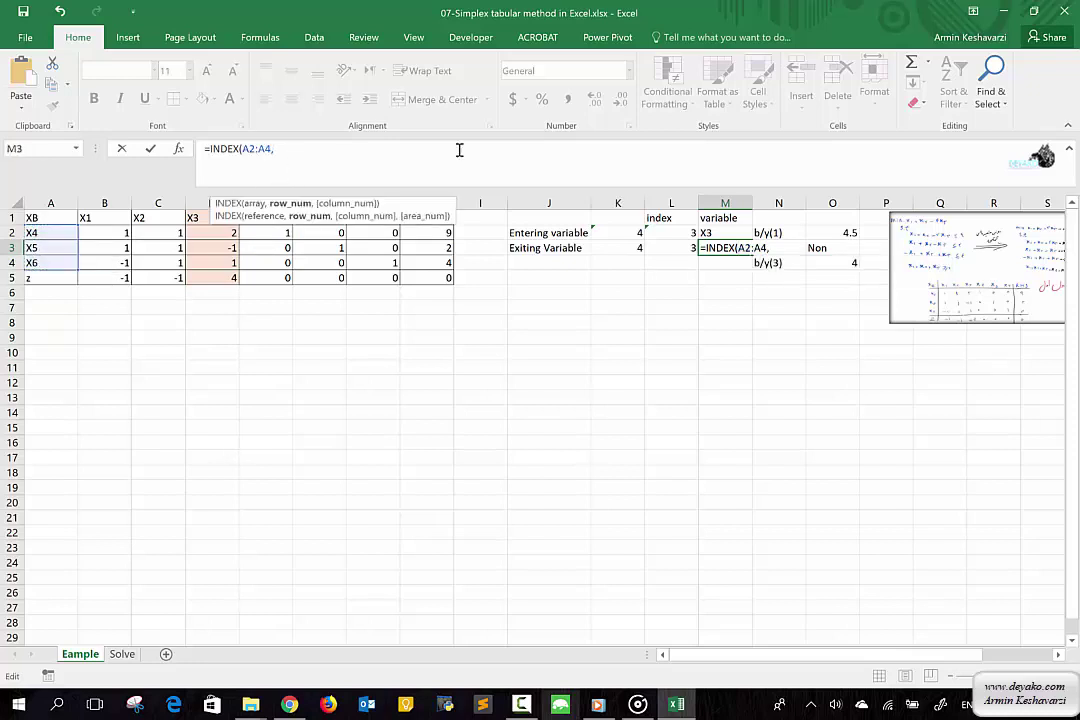
left_click(671, 248)
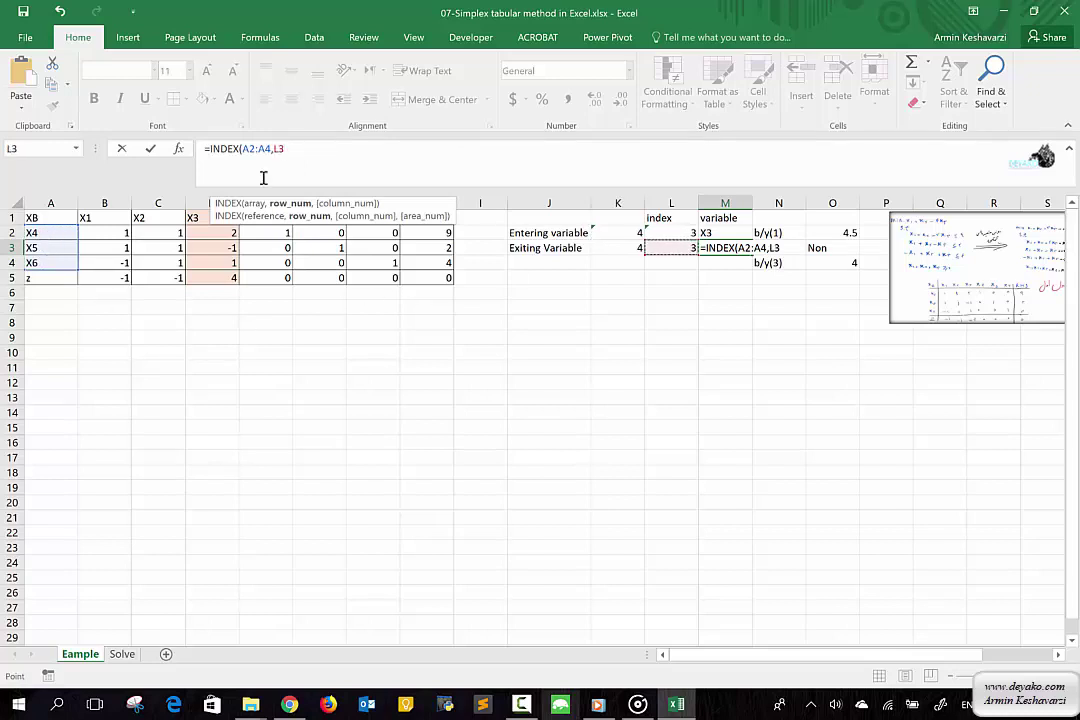
left_click(328, 153)
type(",")
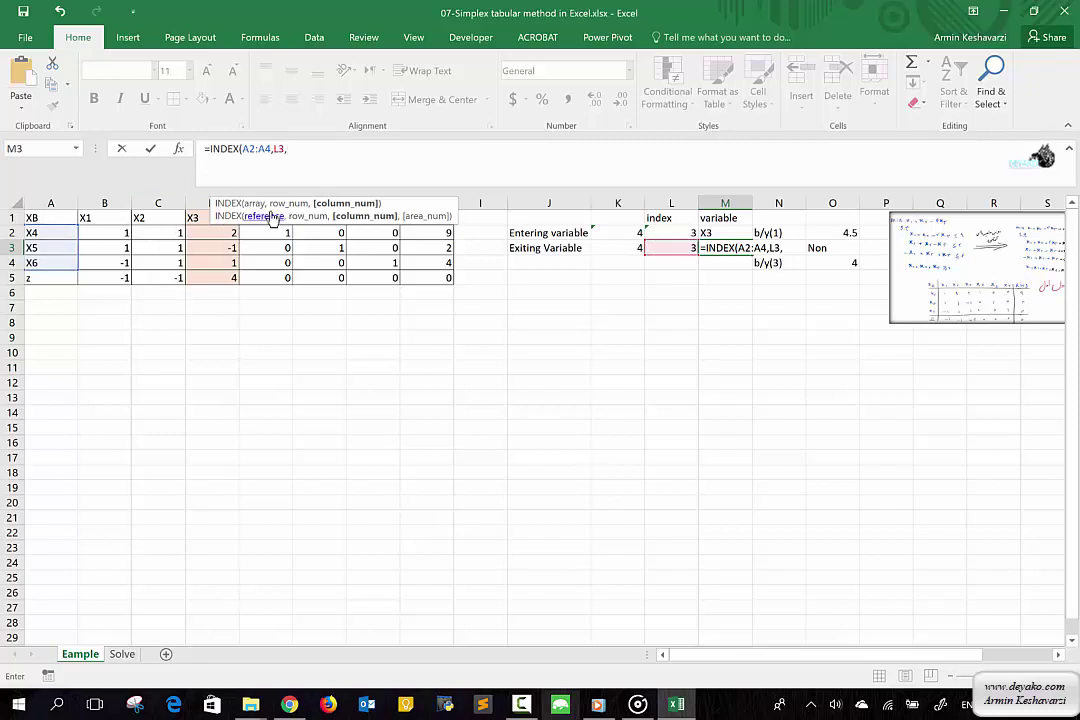
type("0")
key("Return")
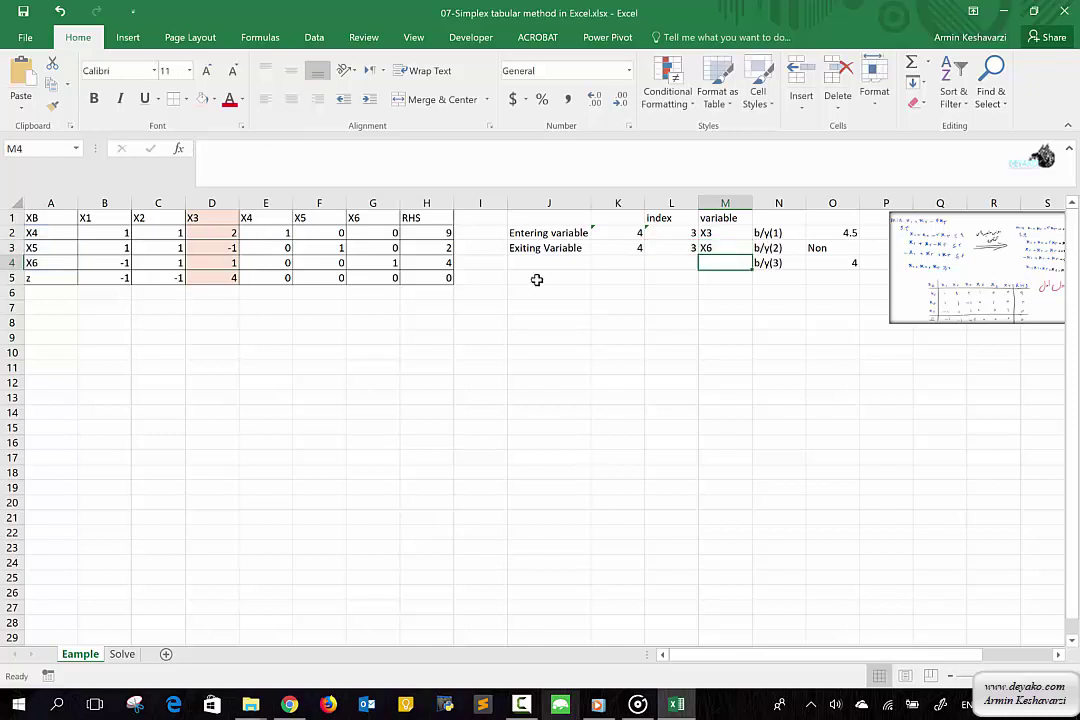
Step: Review the M2 and M3 variable formulas and select the X6 pivot row A4:H4
left_click(726, 236)
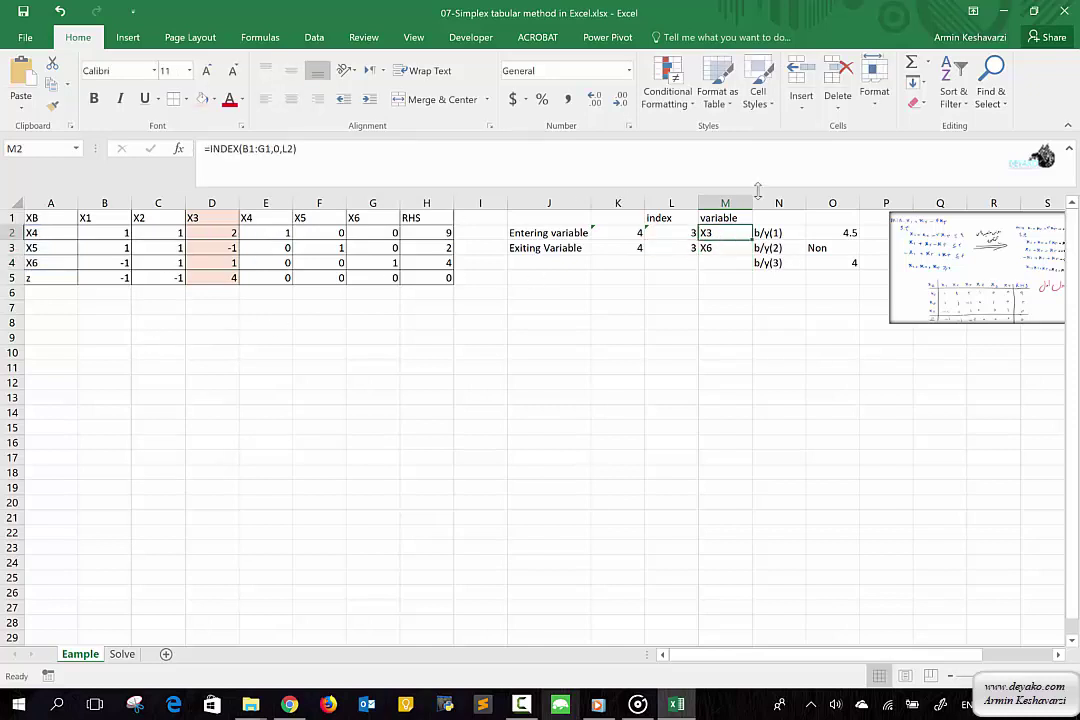
left_click(724, 252)
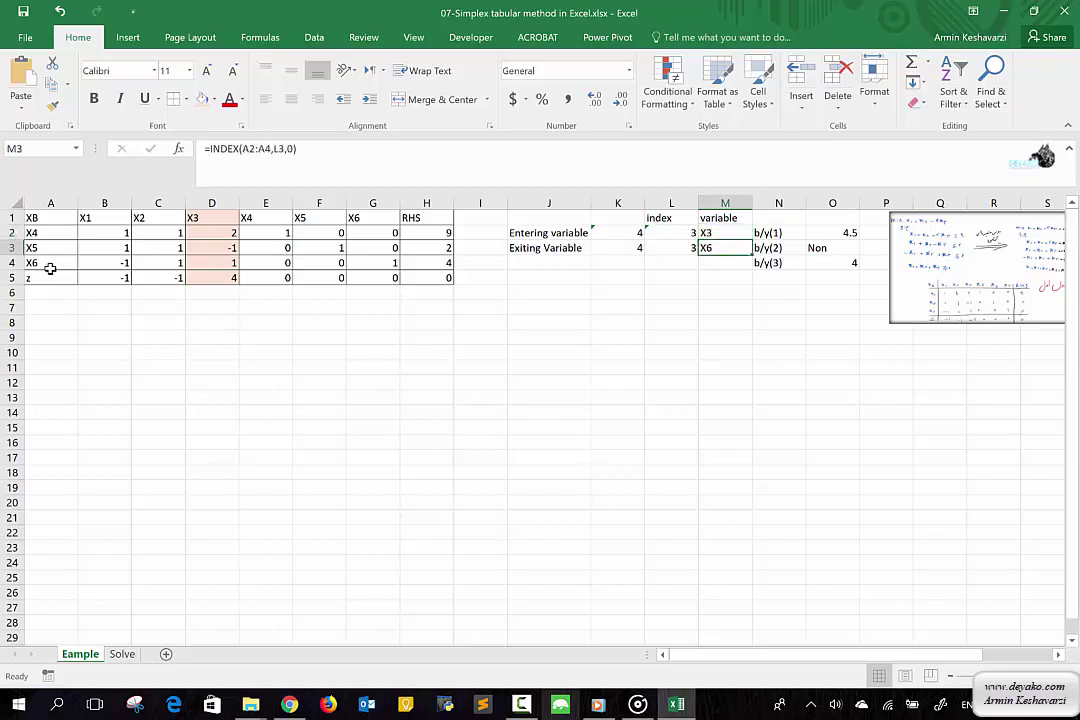
left_click_drag(52, 263, 418, 264)
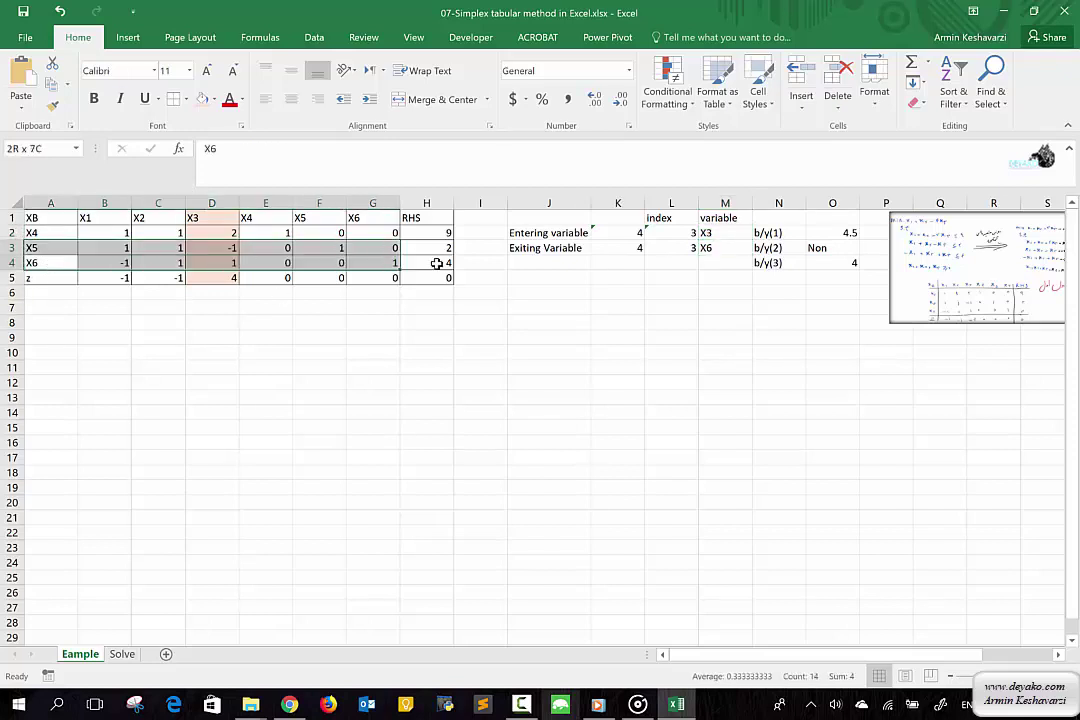
Step: Fill the X6 pivot row light pink, then merge I1:I5 and enter 1 in it
left_click(201, 99)
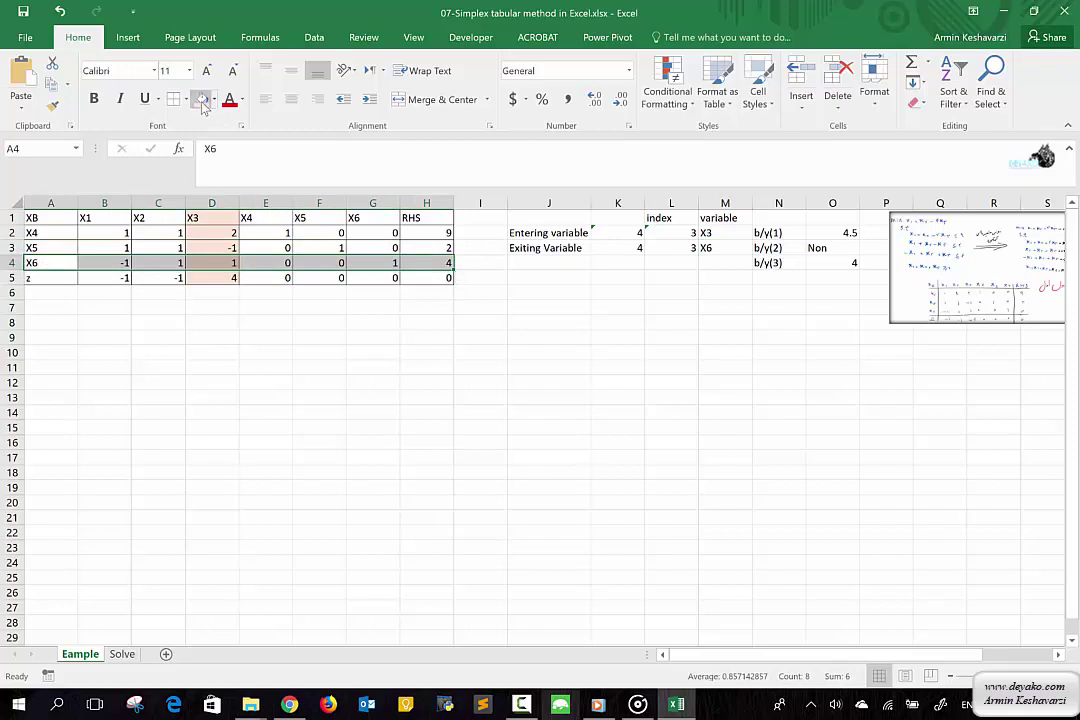
left_click(50, 294)
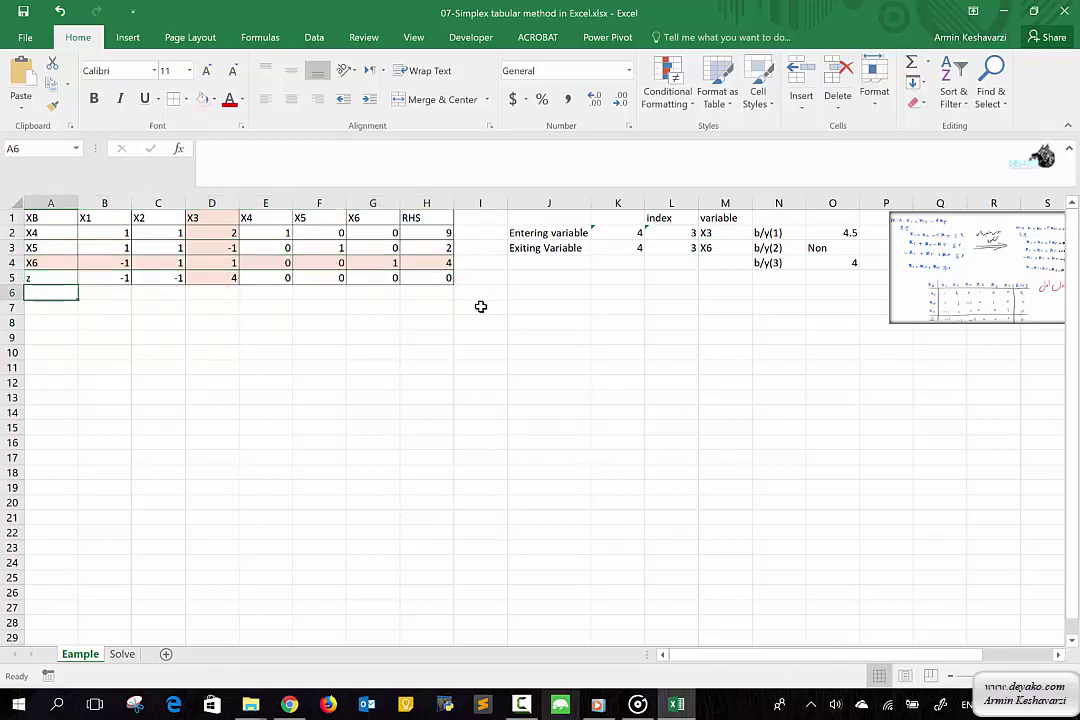
left_click(490, 220)
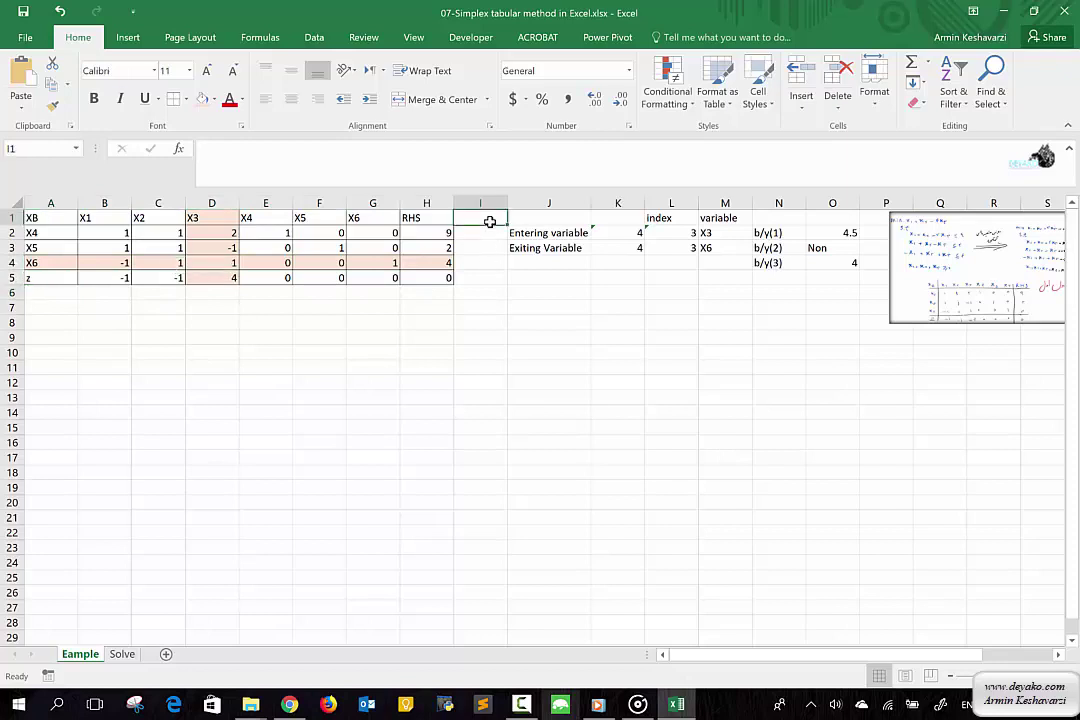
left_click_drag(489, 218, 489, 279)
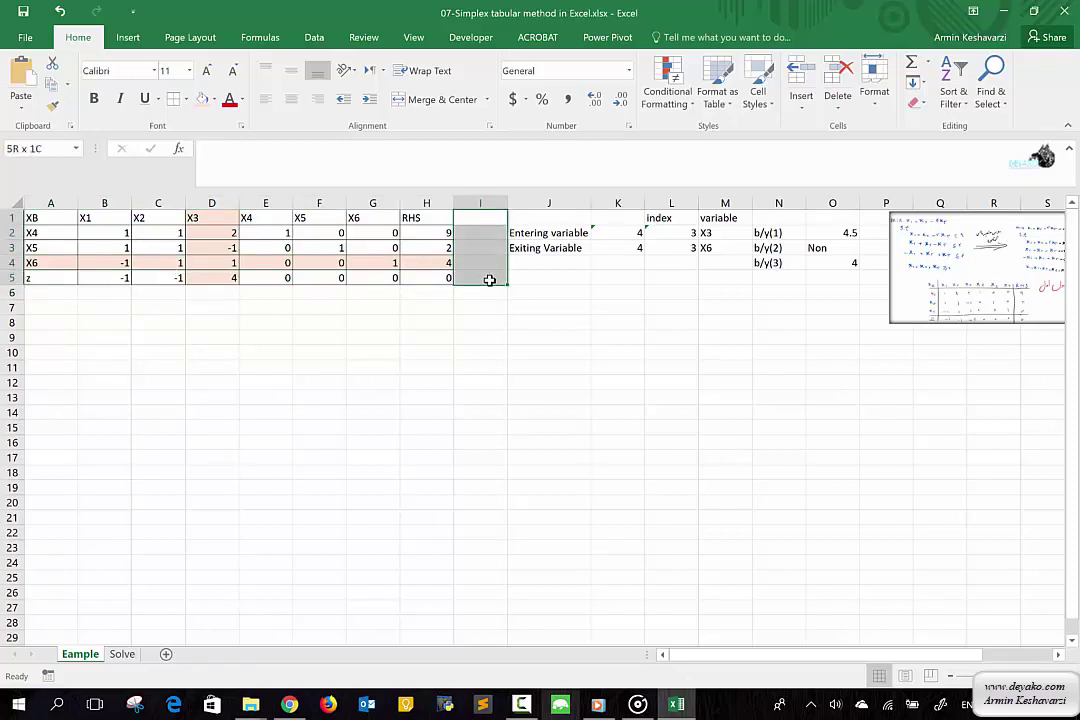
left_click(407, 108)
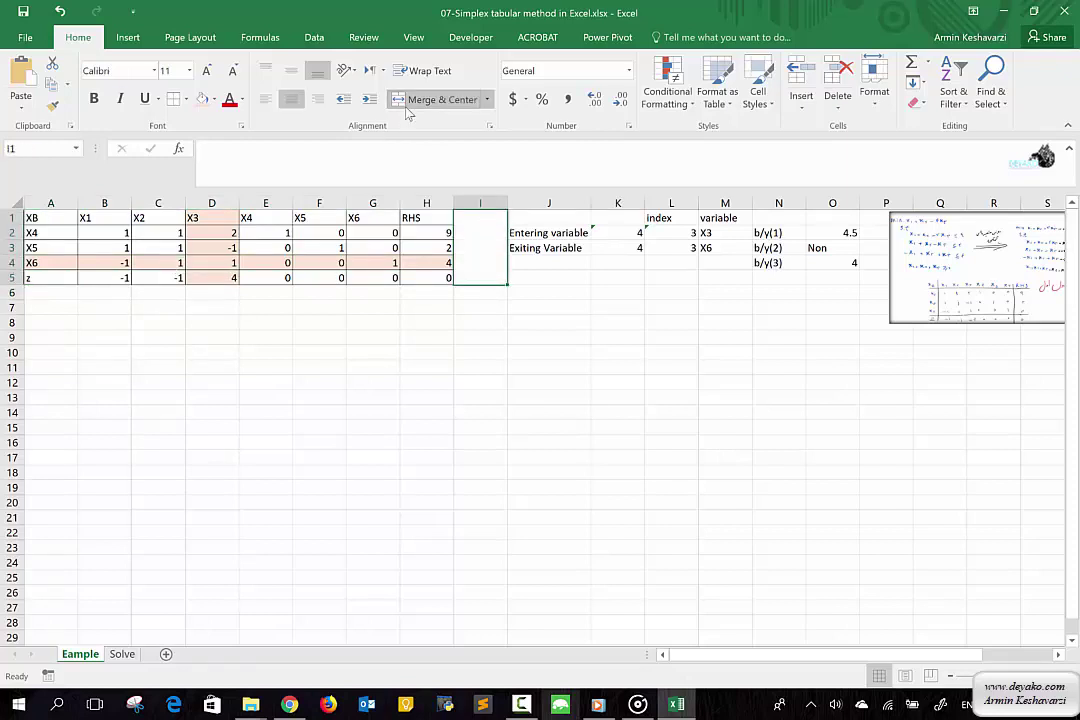
type("1")
key("Return")
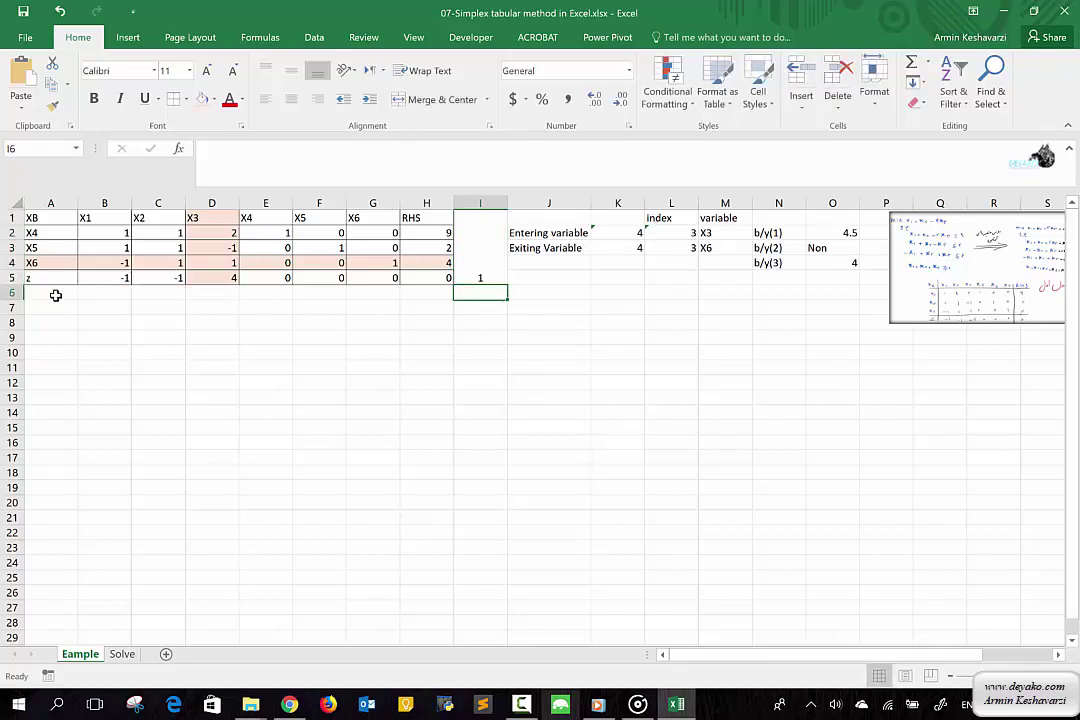
Step: Copy the basis labels X4, X5, X6 to A6:A8 with no fill colour
left_click_drag(53, 232, 52, 264)
key("ctrl+c")
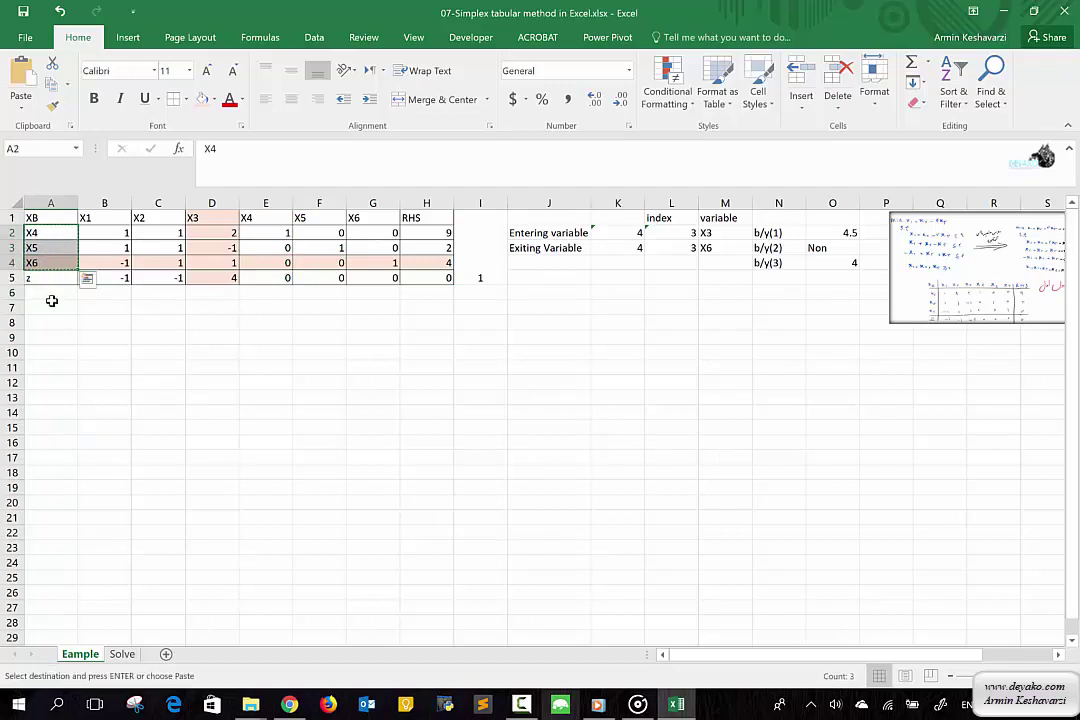
left_click(50, 293)
key("ctrl+v")
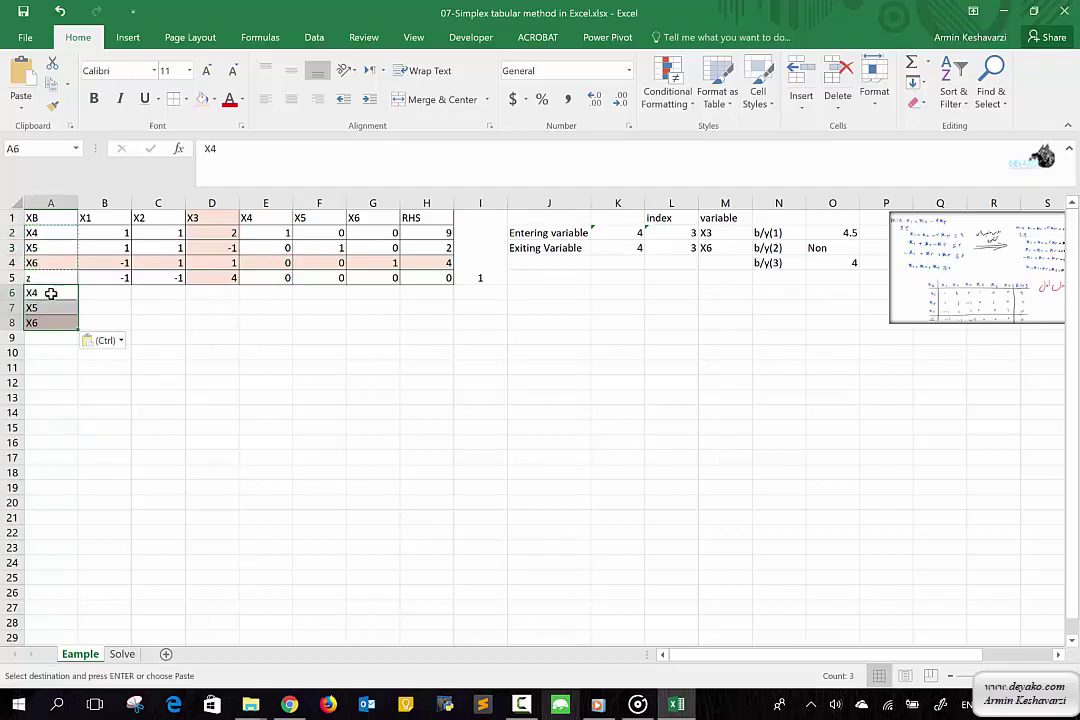
left_click(214, 100)
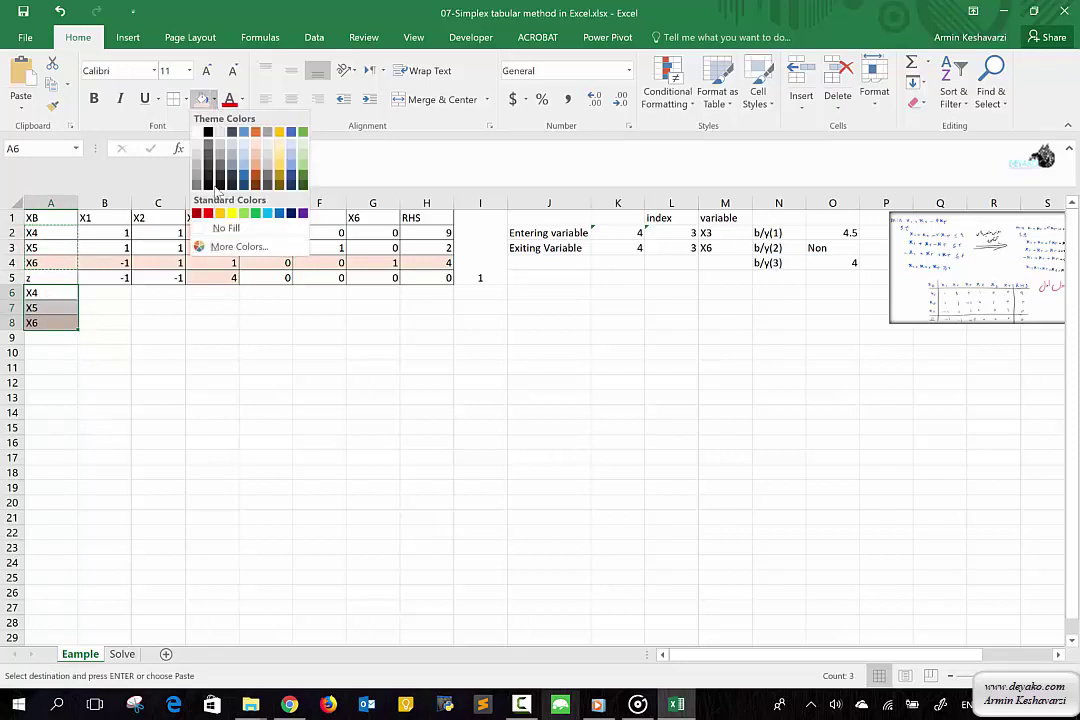
left_click(208, 227)
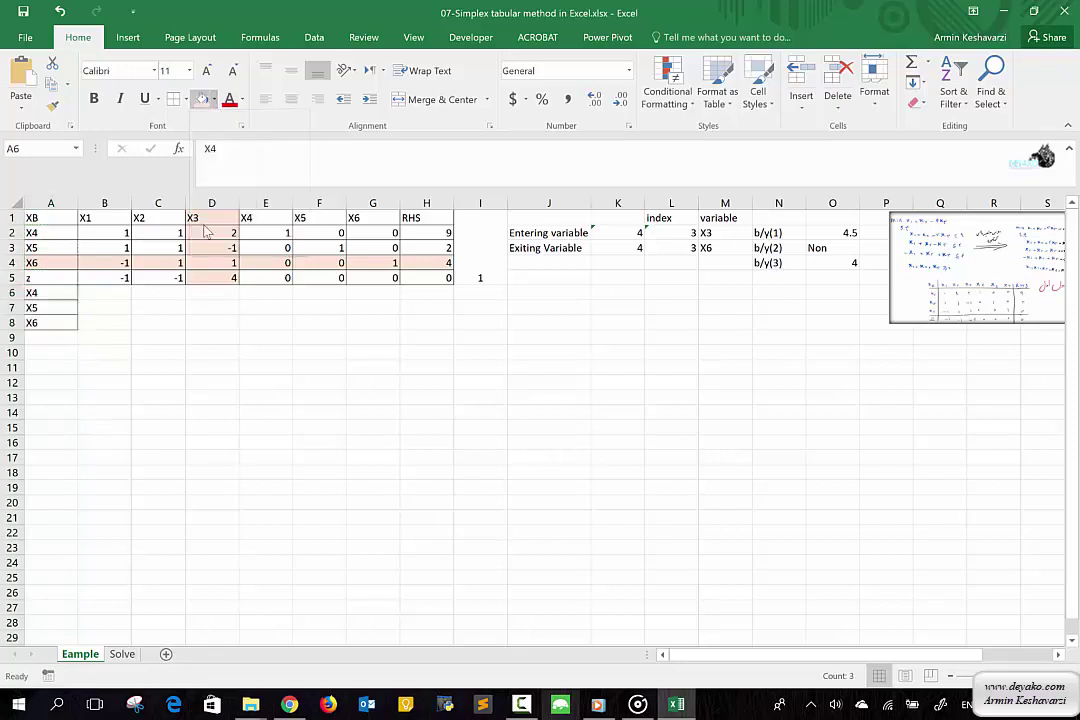
Step: Relabel A8 as x3, enter z in A9, and put 1 in B8
left_click(53, 323)
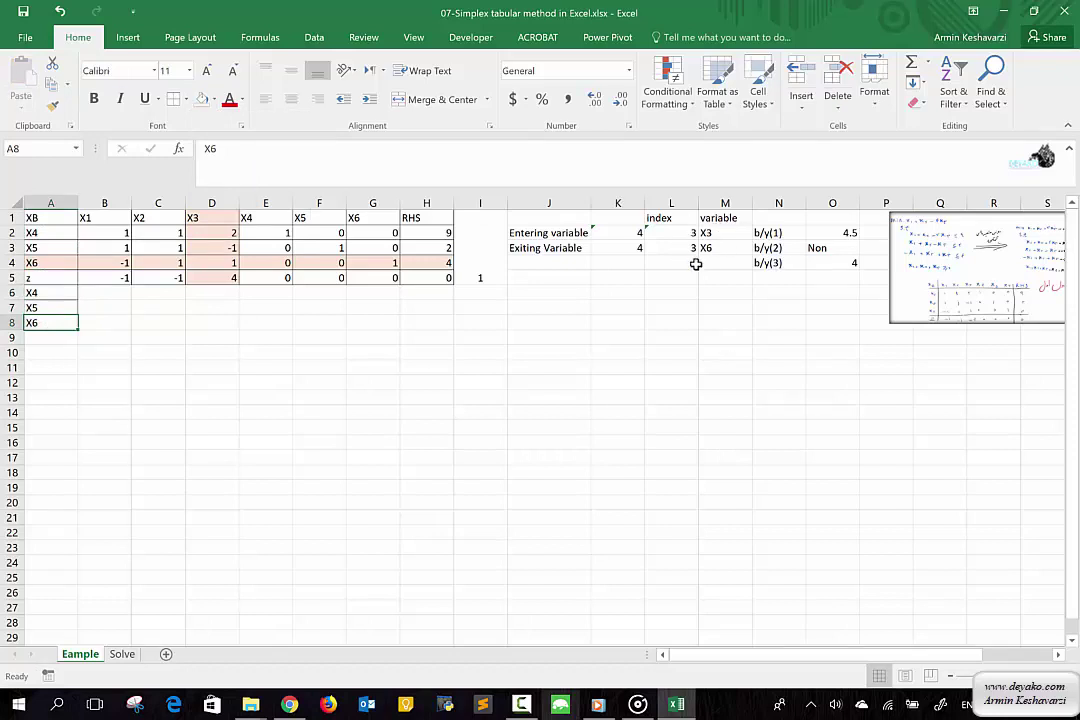
type("x3")
key("Return")
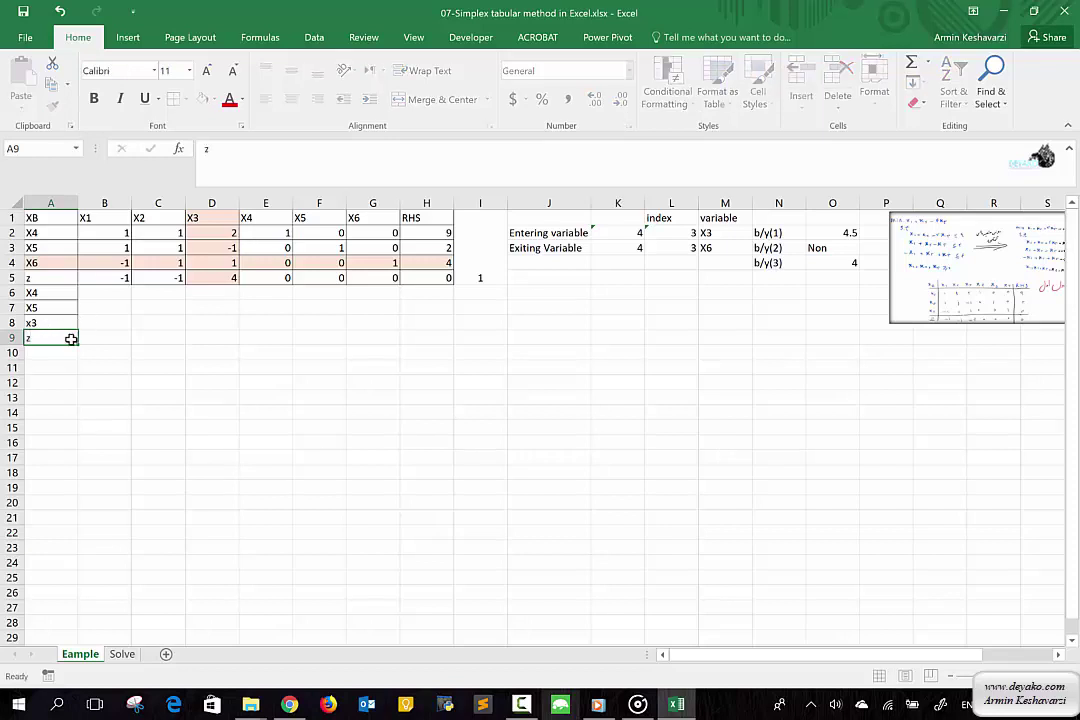
type("z")
key("Return")
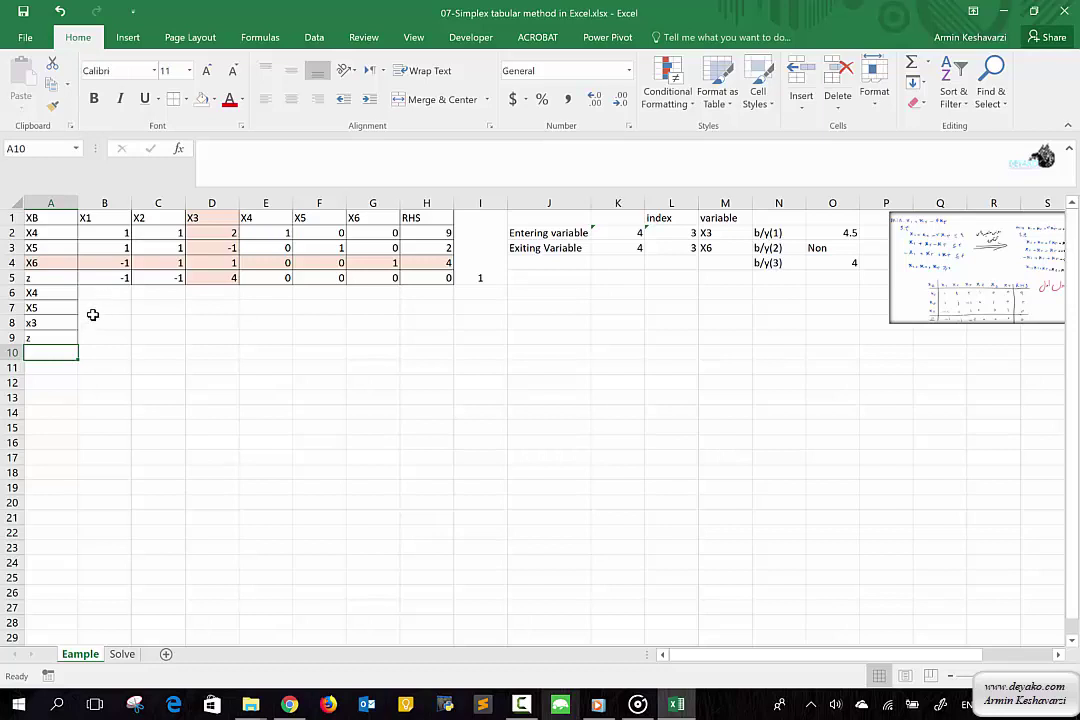
left_click(106, 322)
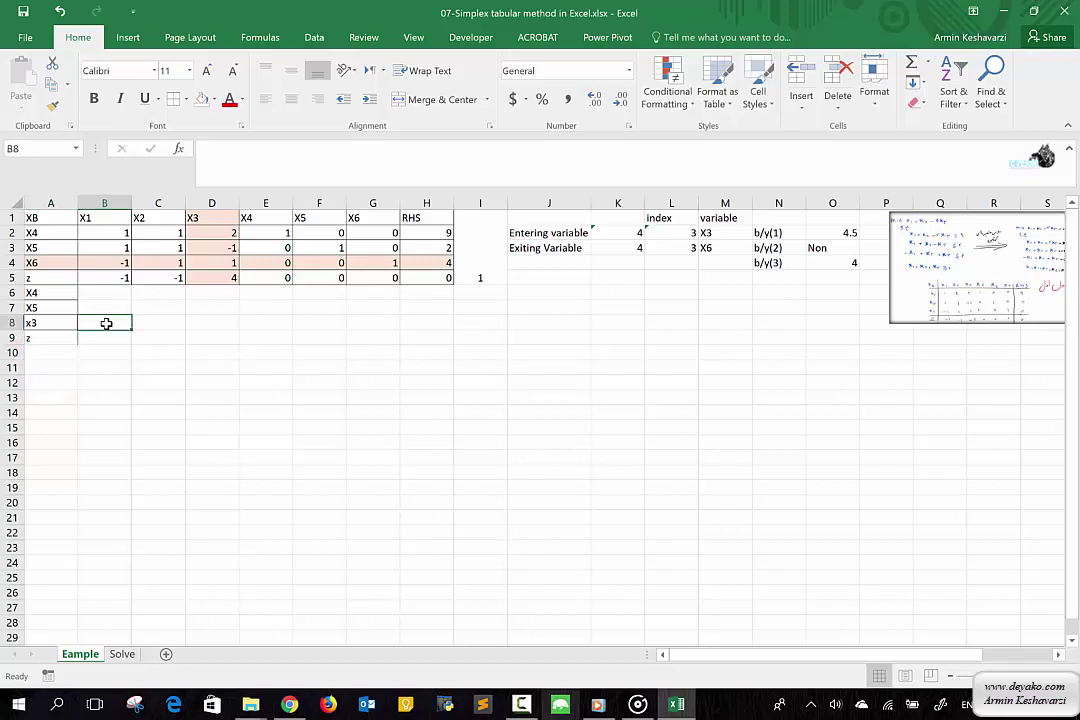
type("1")
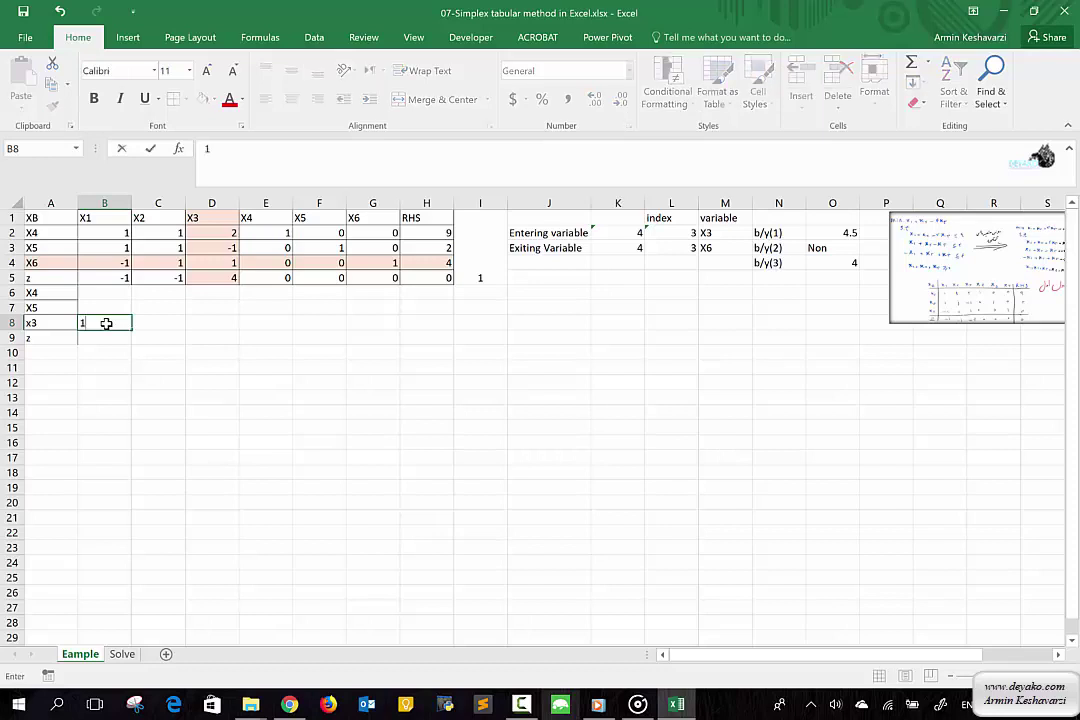
key("Up")
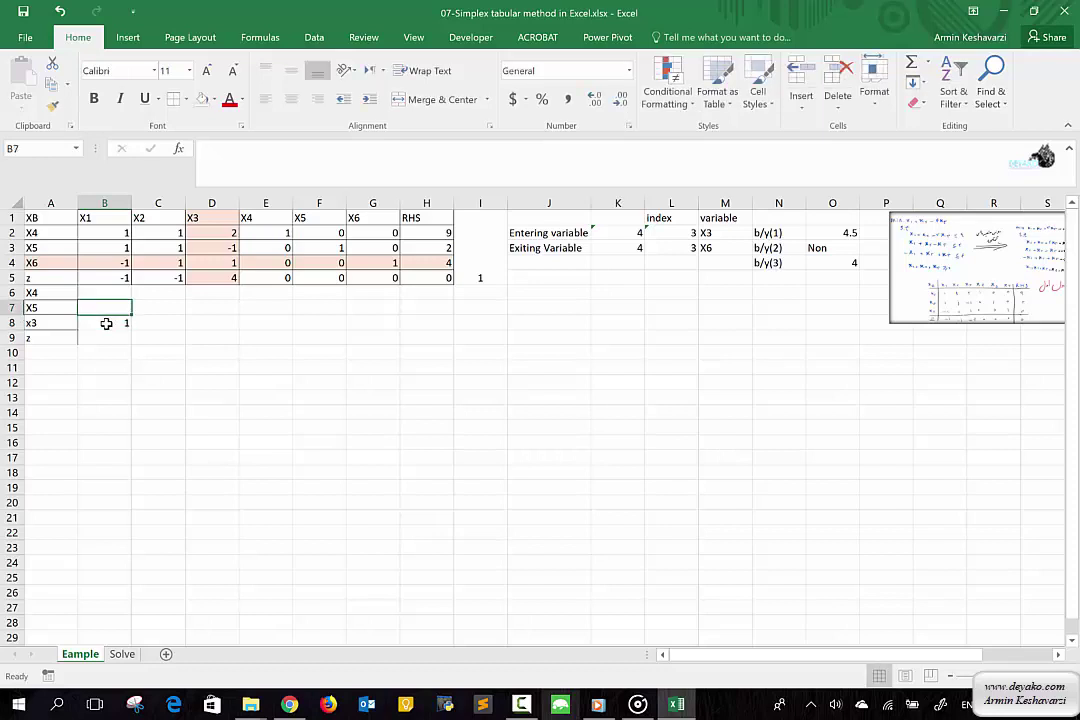
Step: Enter 0s in column B of the new tableau, then undo those entries
type("0")
key("Up")
type("0")
key("Down")
key("Down")
key("Down")
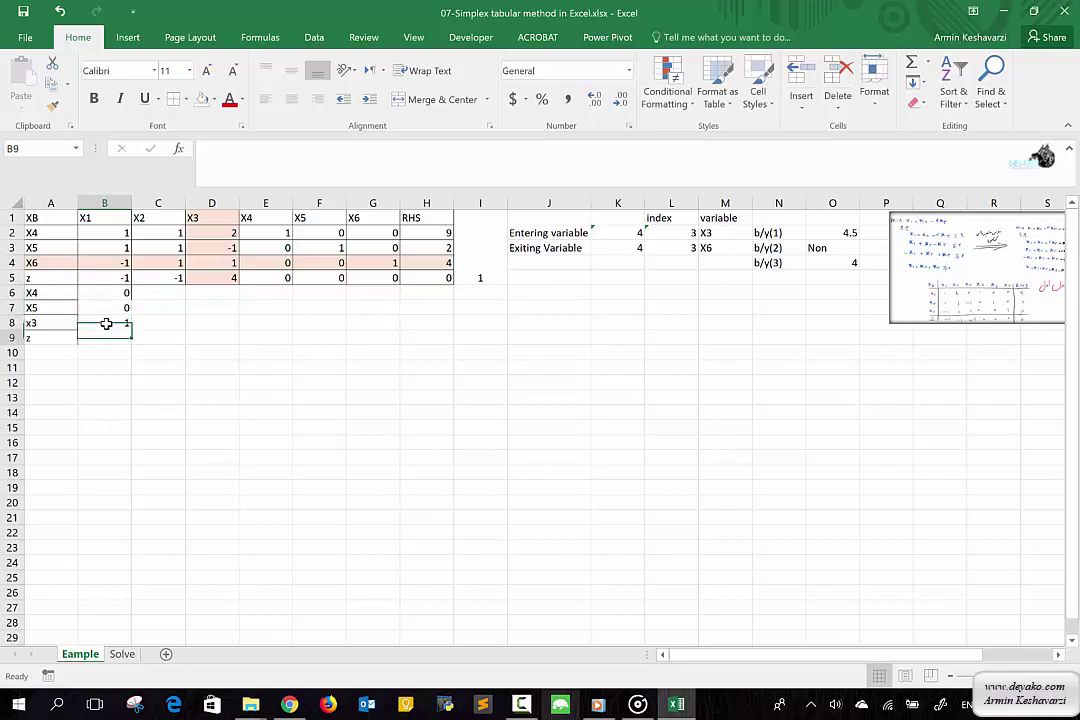
type("0")
key("Right")
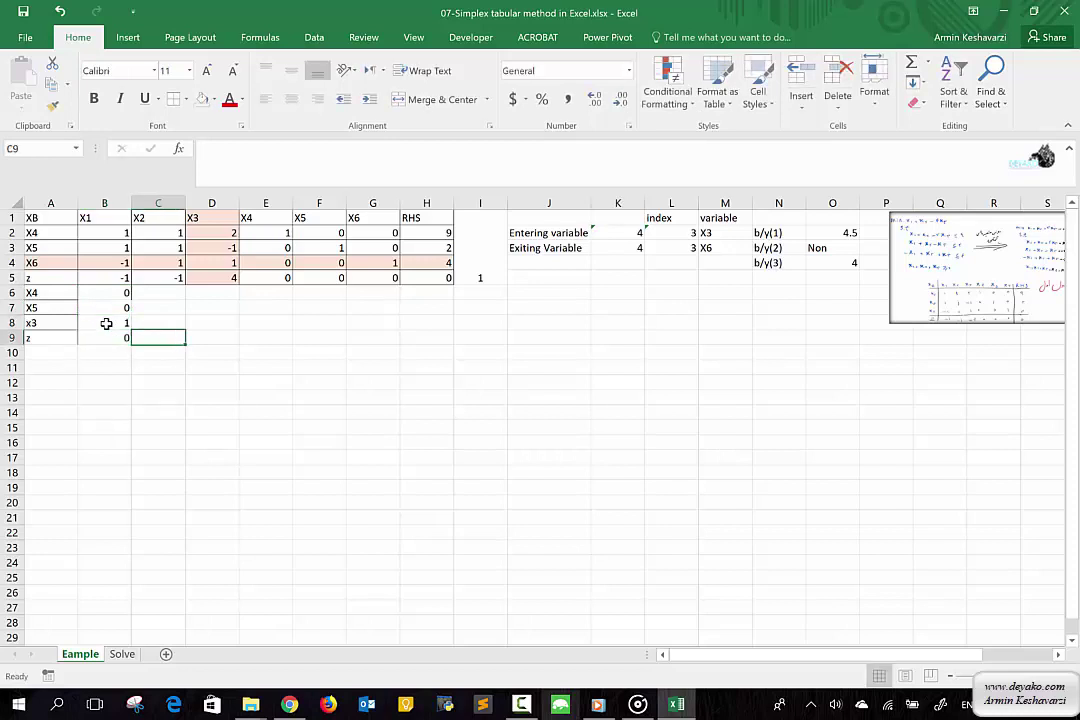
key("ctrl+z")
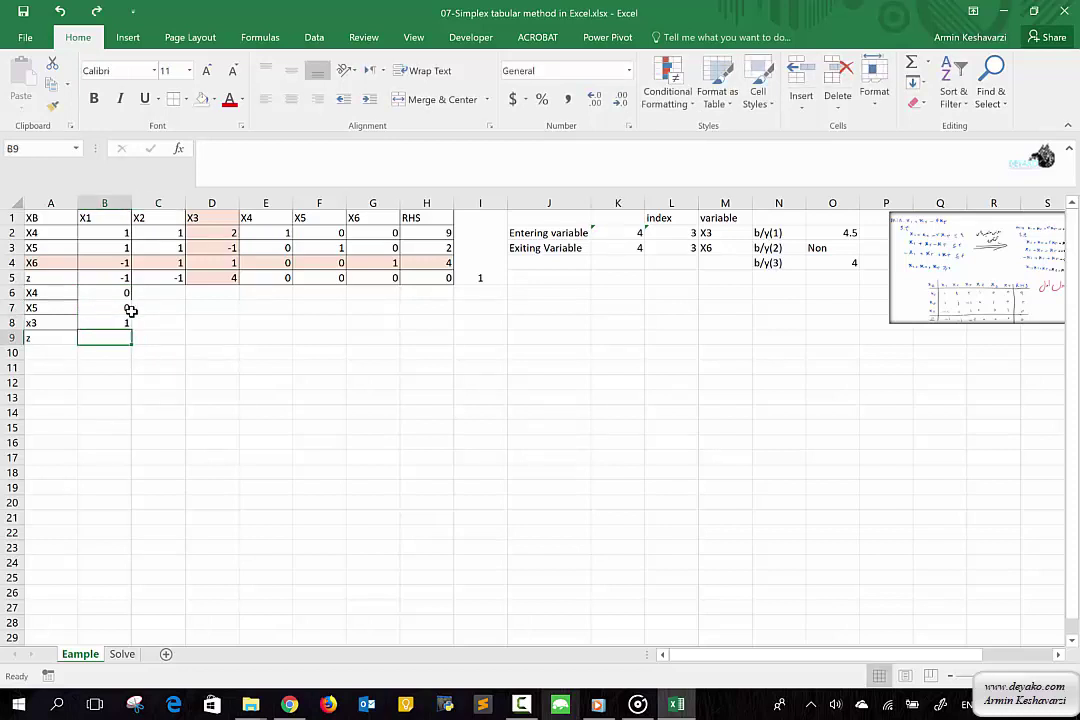
key("ctrl+z")
key("ctrl+z")
key("ctrl+z")
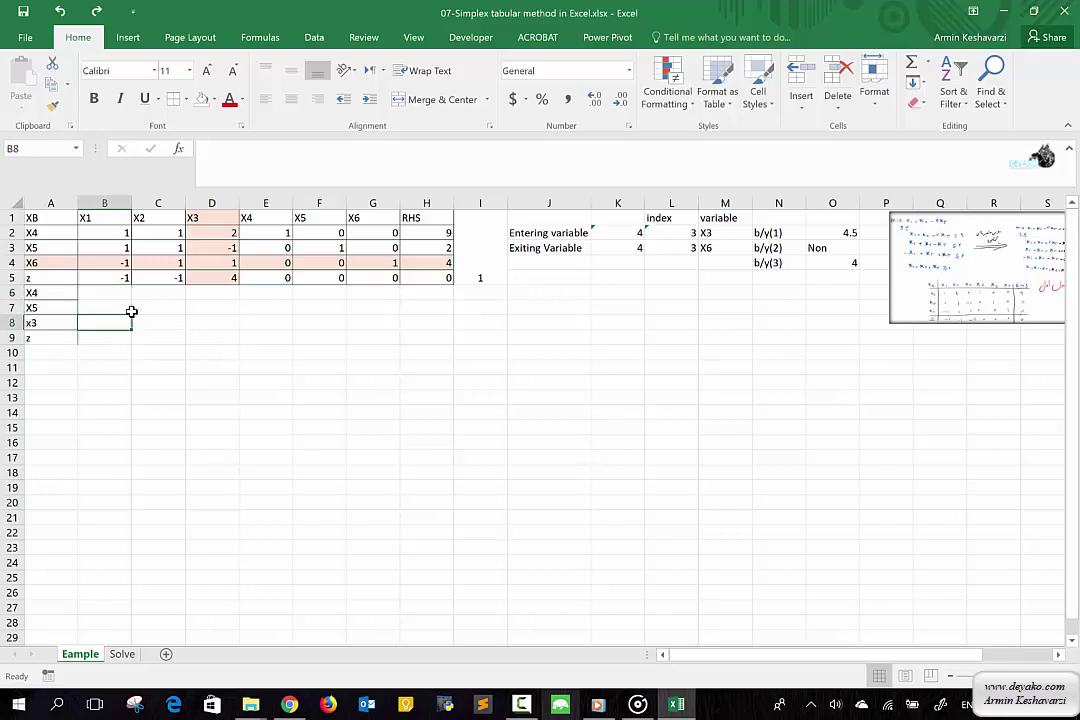
Step: Enter 1 in D8 and 0 in D6, D7 and D9 for the X3 column
left_click_drag(104, 292, 102, 336)
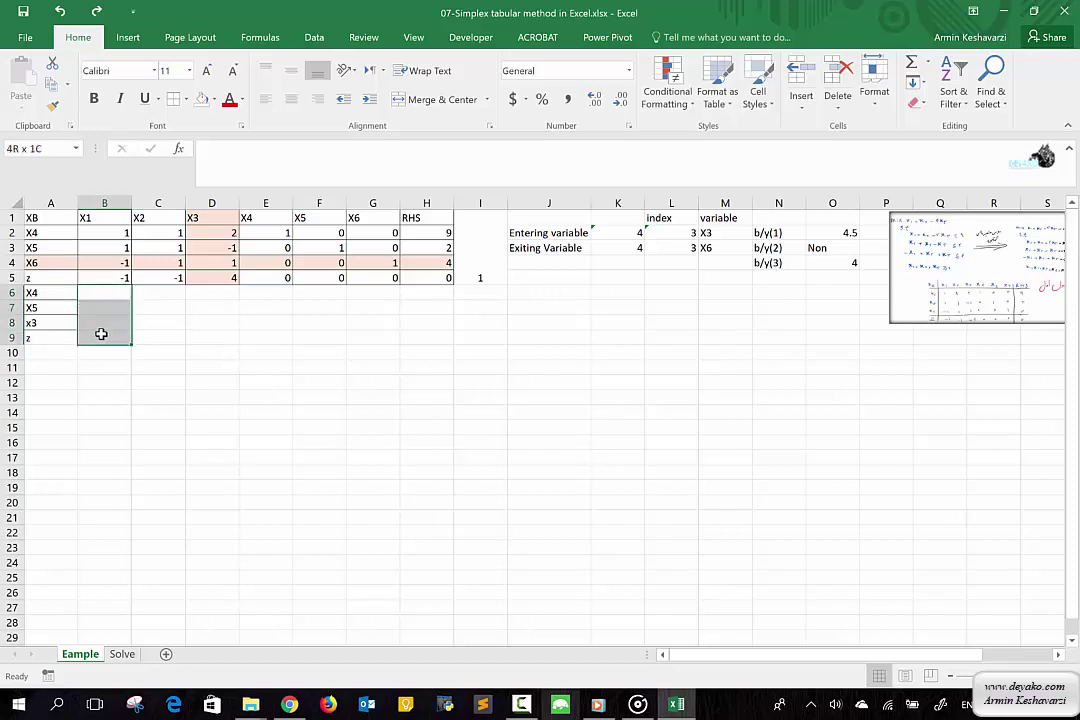
left_click_drag(213, 217, 210, 337)
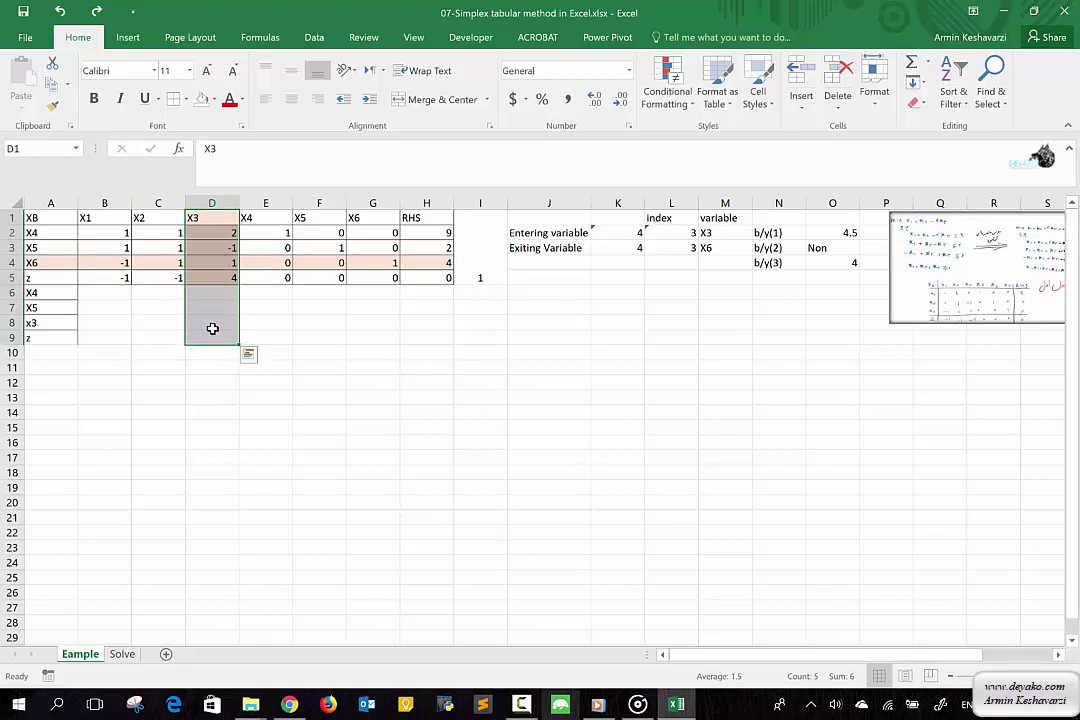
left_click(212, 328)
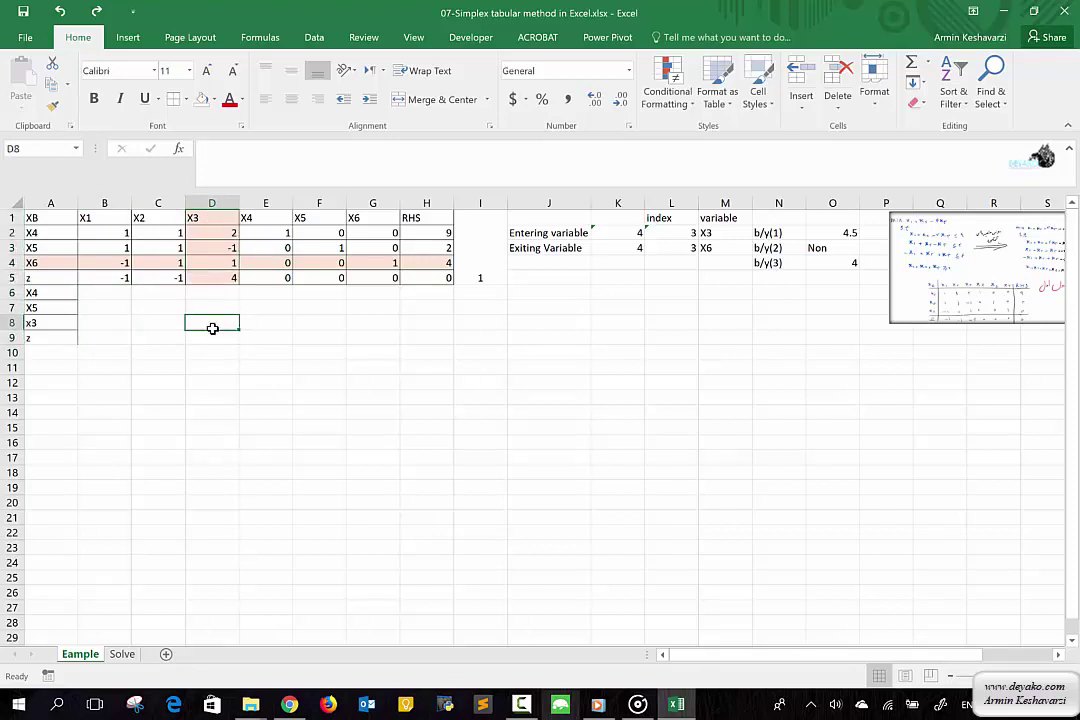
type("1")
left_click(216, 292)
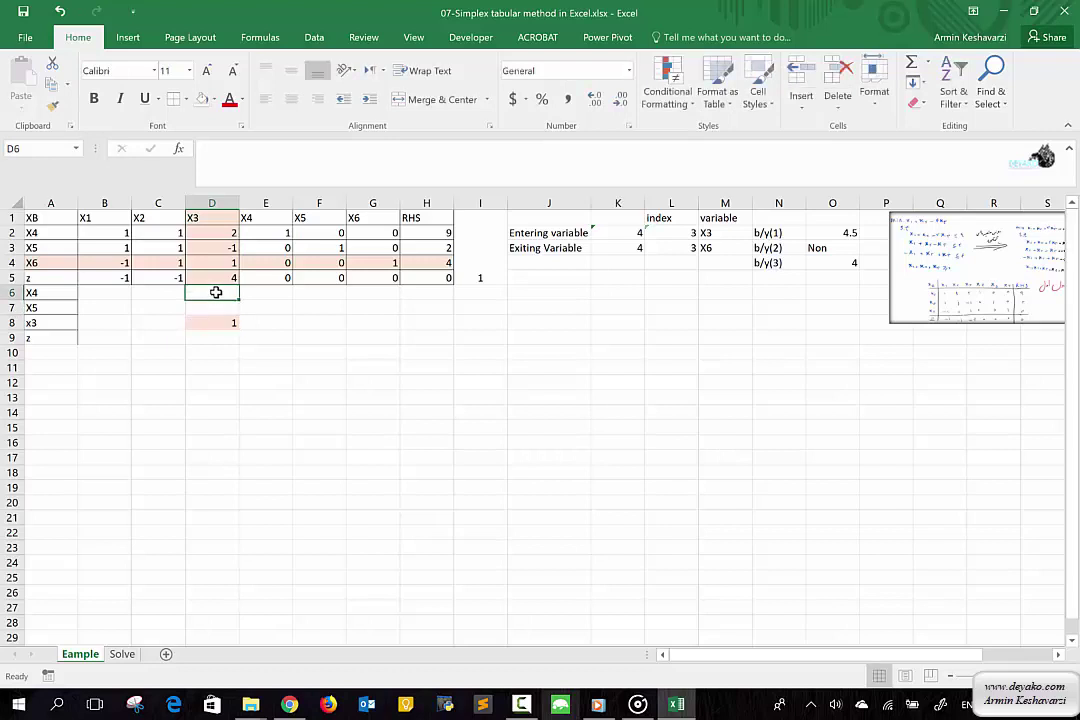
type("0")
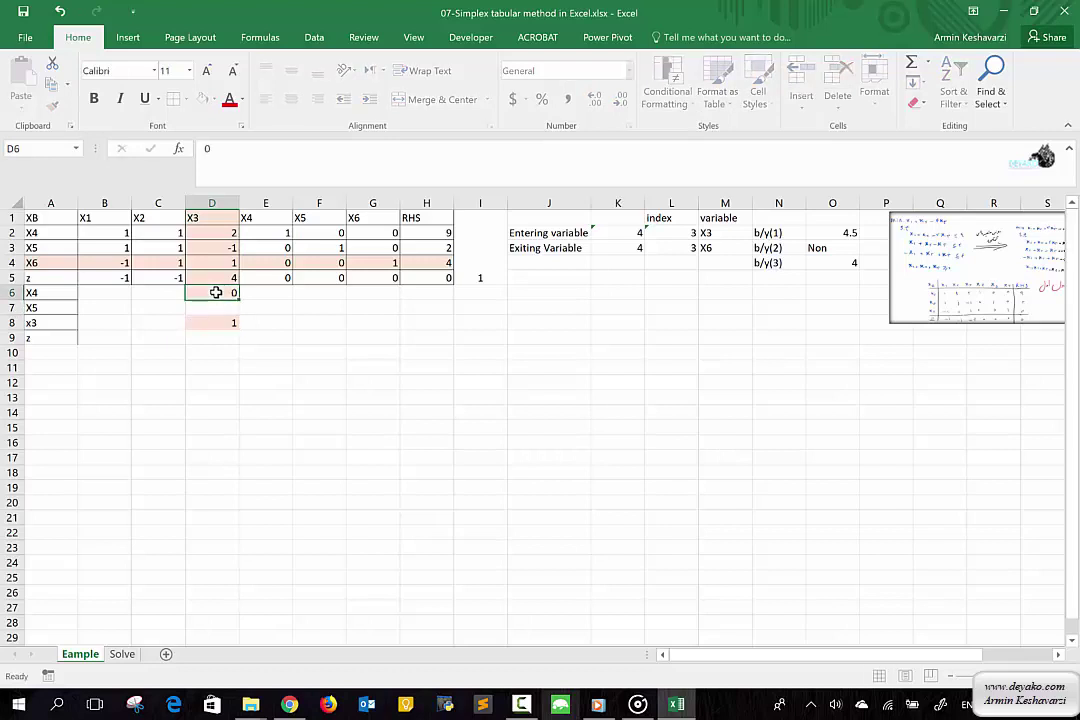
key("Return")
type("0")
key("Return")
key("Return")
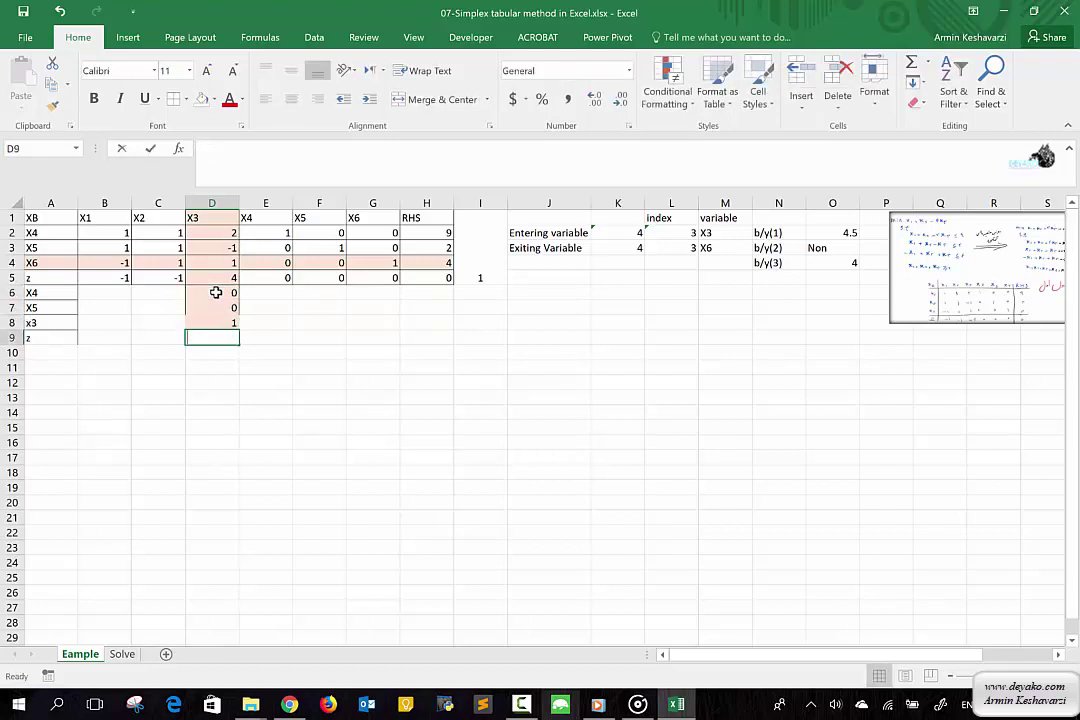
type("0")
key("Return")
Step: Review the new tableau area and reselect the 1 in D8
left_click_drag(72, 289, 421, 340)
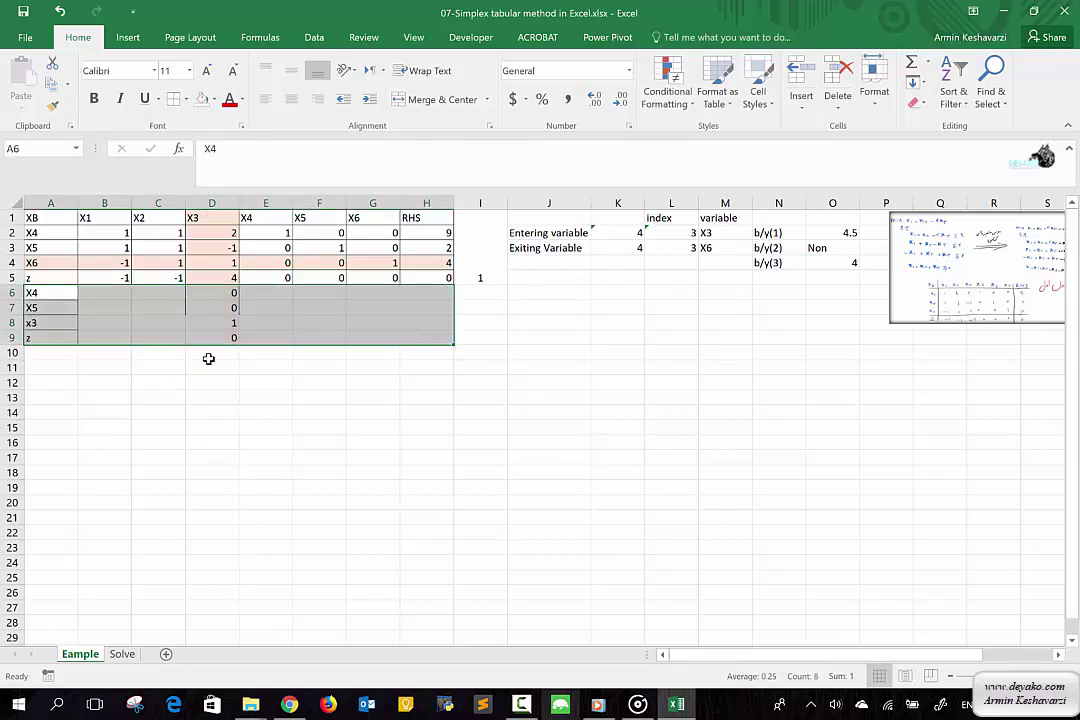
left_click(163, 313)
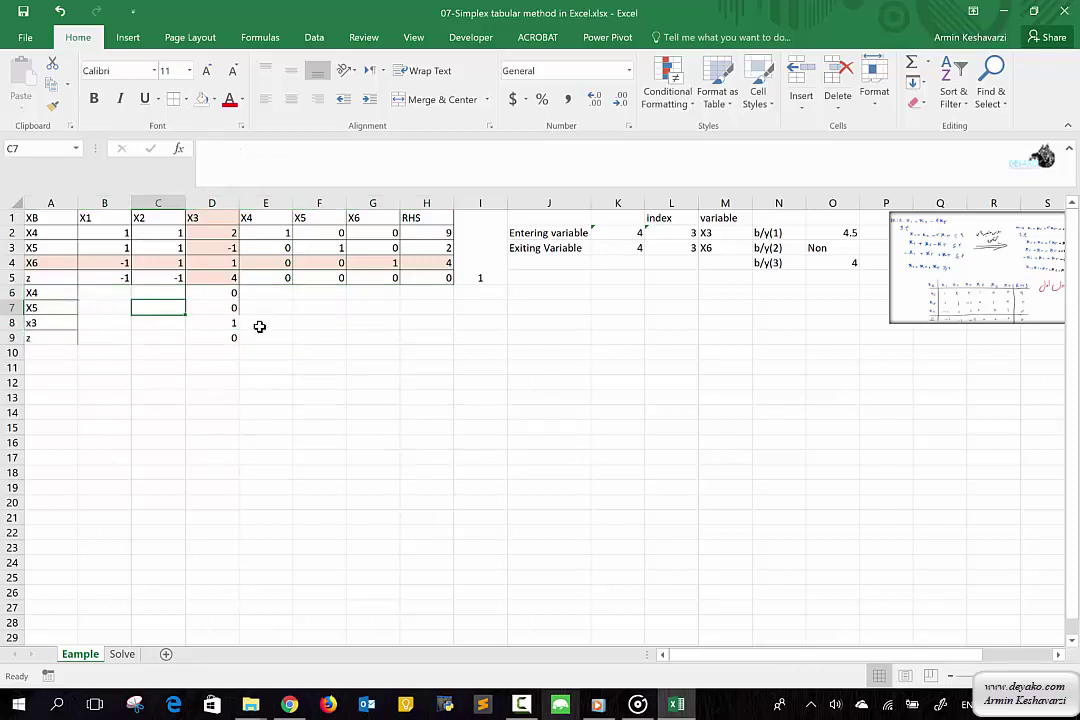
left_click(207, 323)
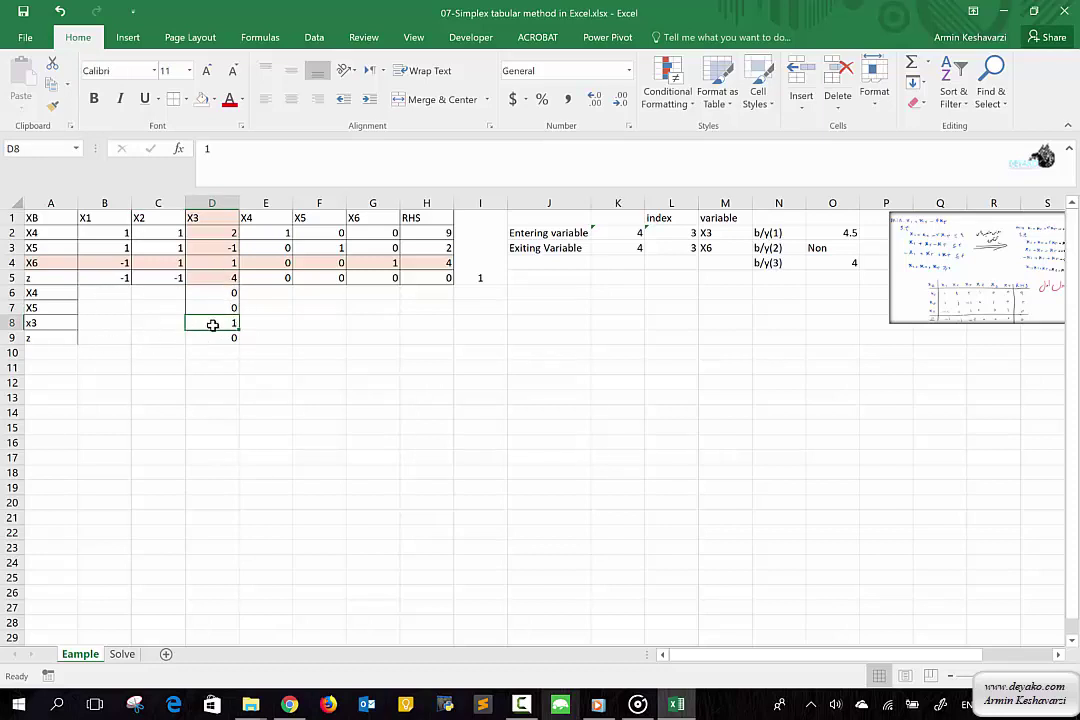
Step: Link D8 to D4 and fill that formula left to B8 and right to H8
type("=")
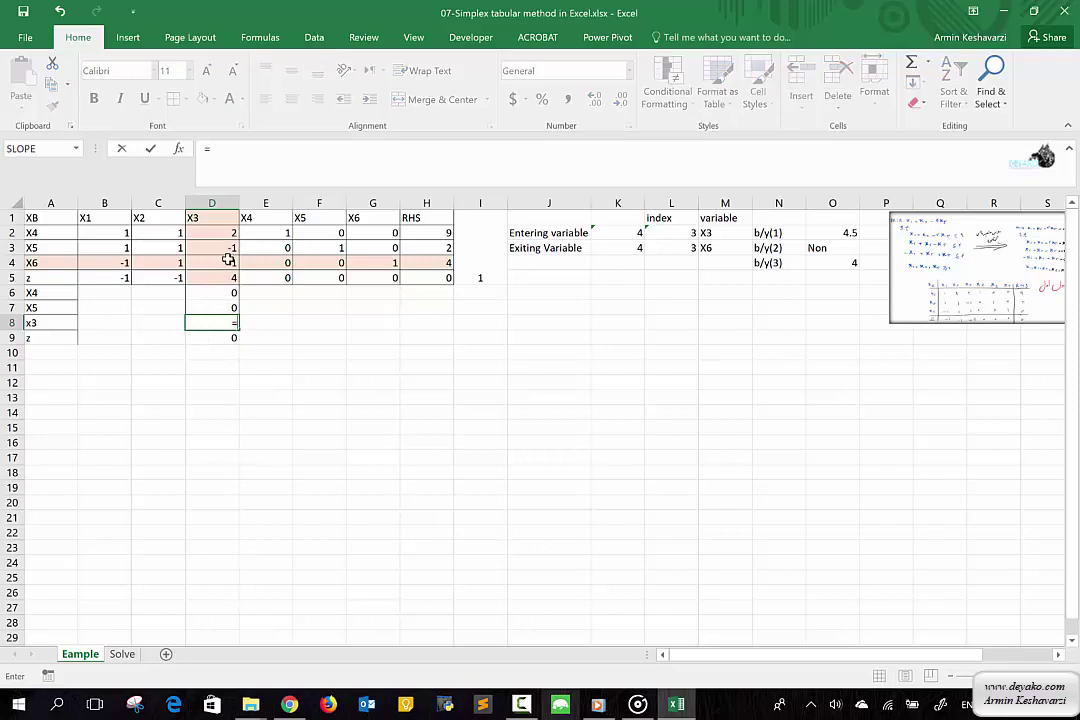
left_click(228, 261)
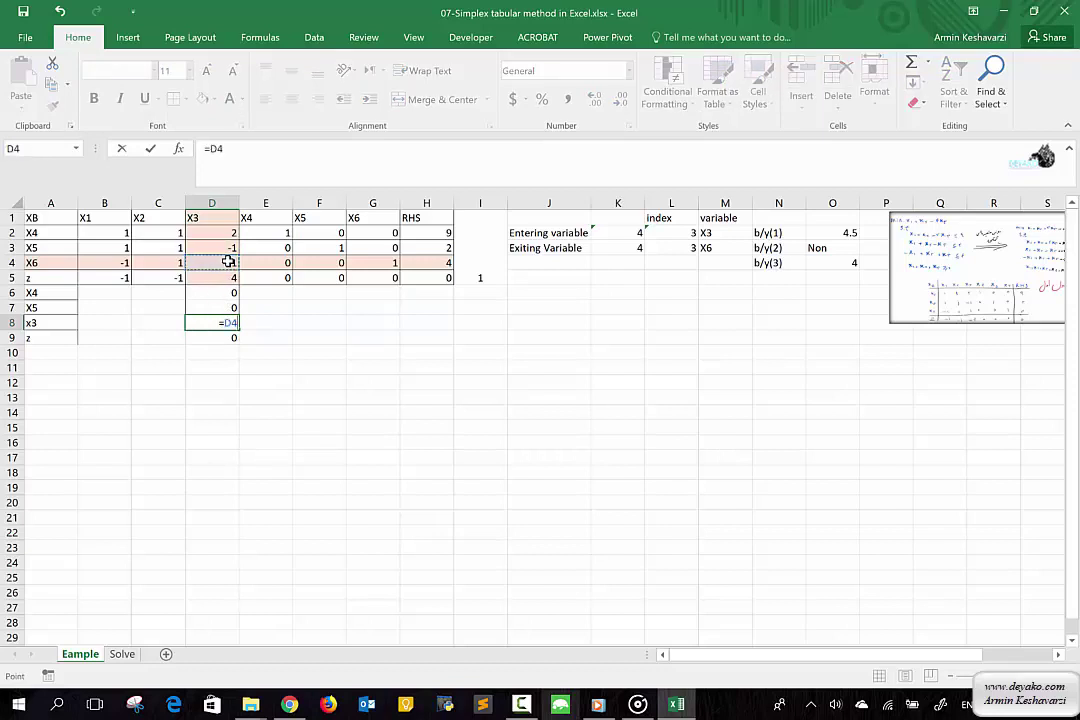
key("Return")
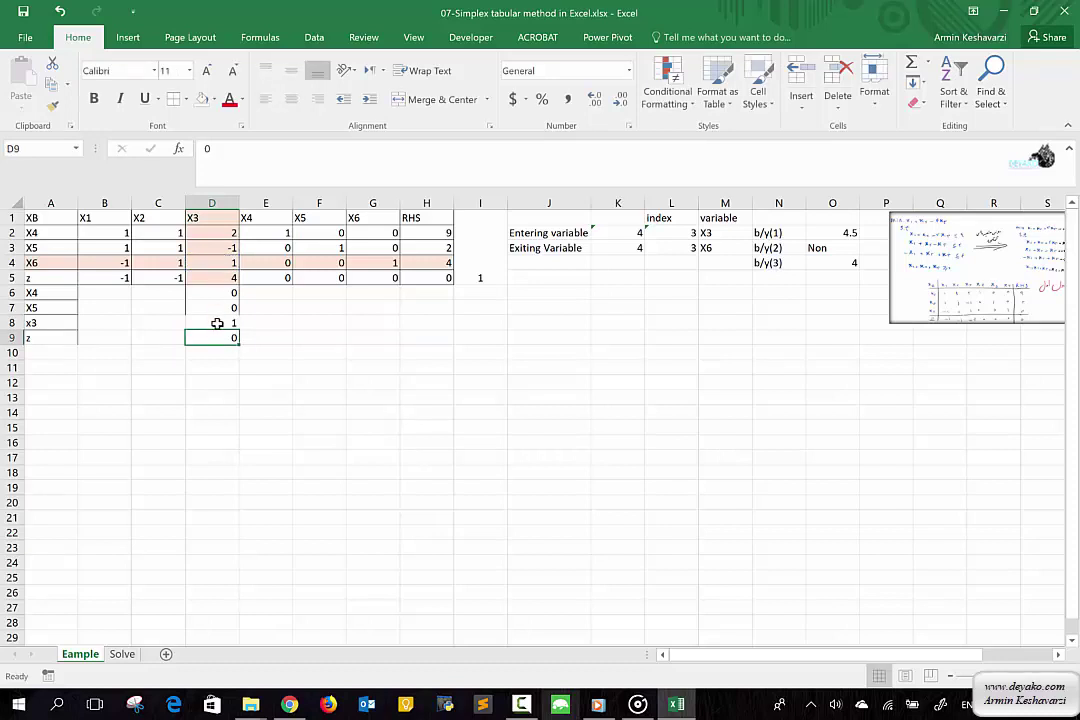
left_click(217, 323)
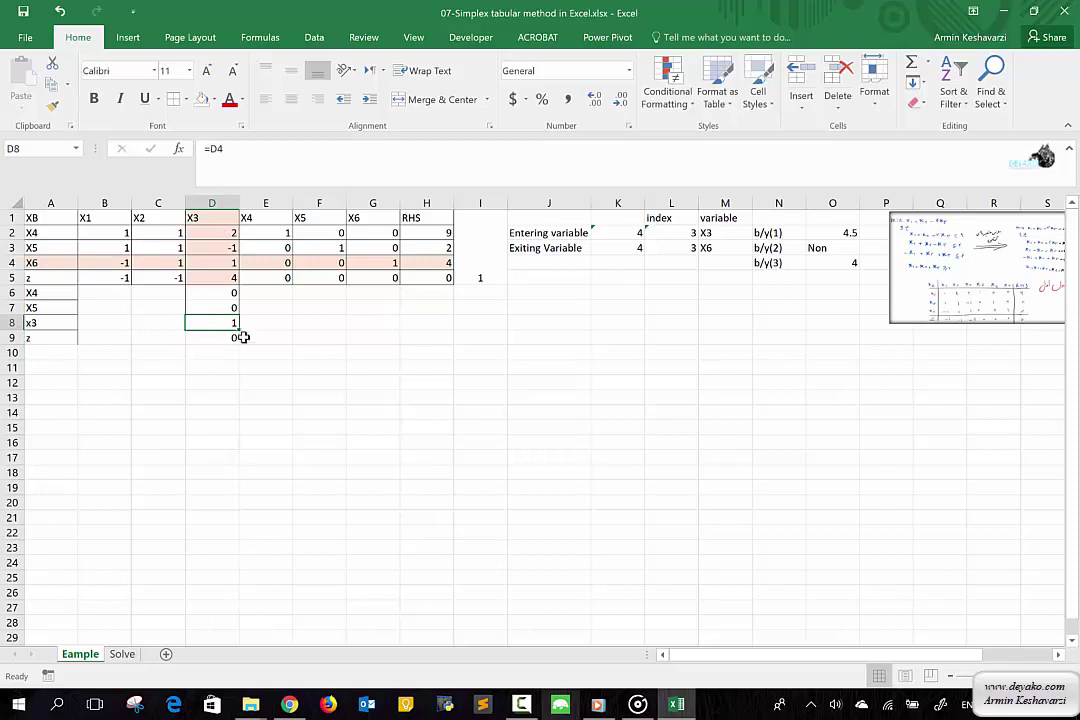
left_click_drag(238, 328, 147, 335)
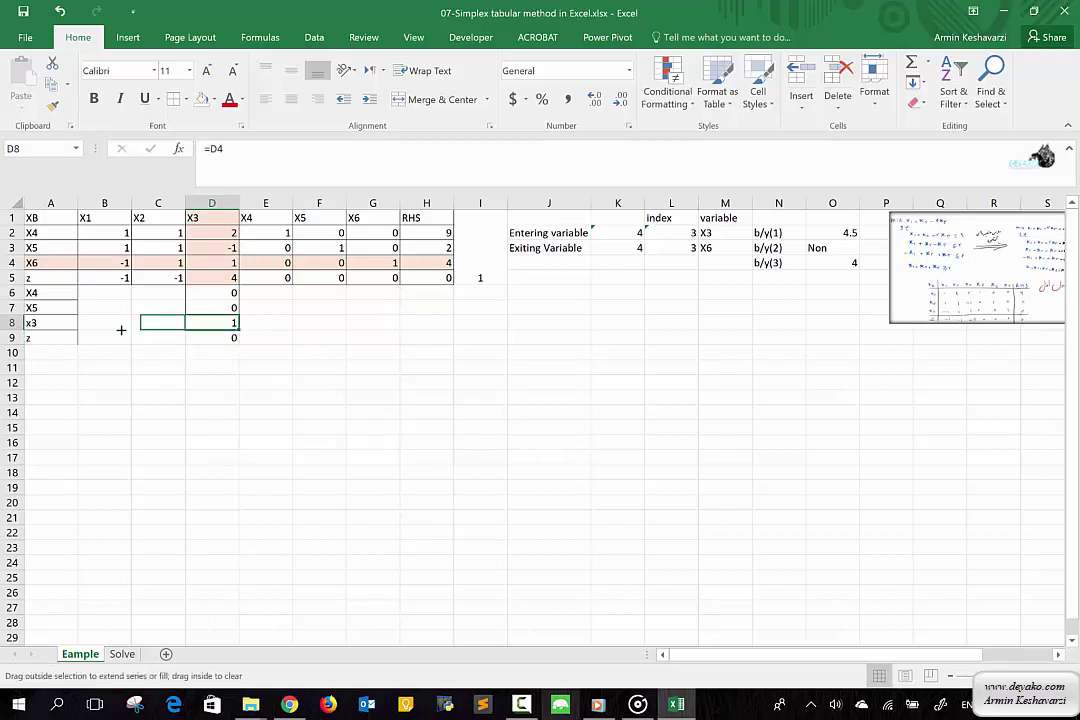
left_click(234, 326)
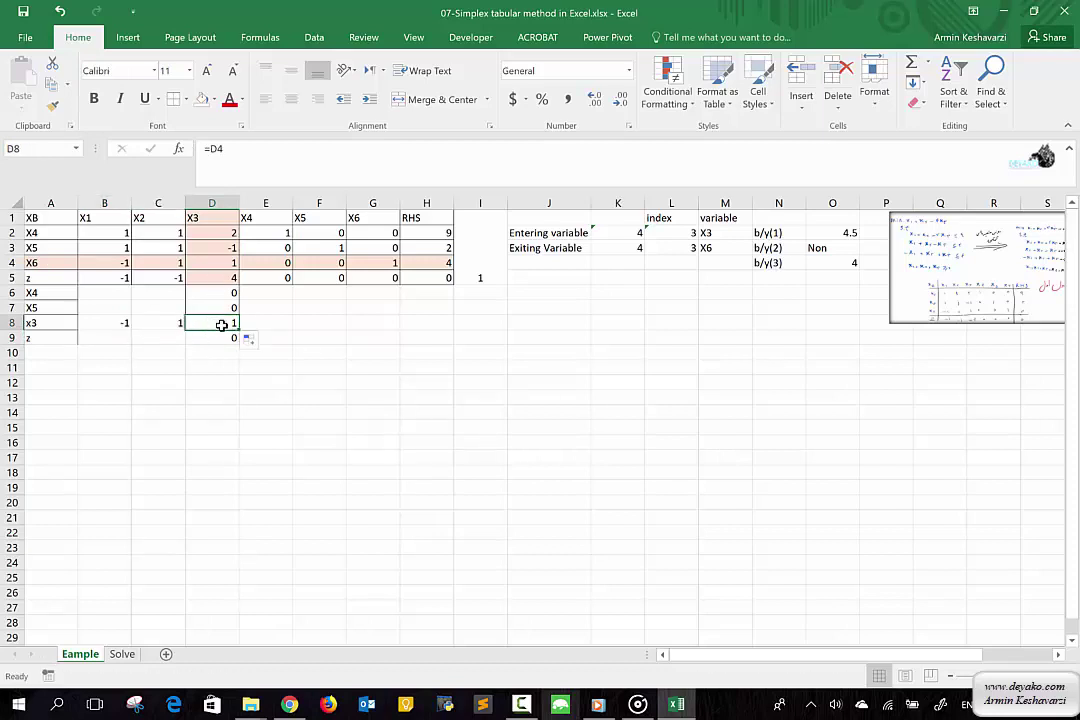
left_click_drag(239, 330, 448, 320)
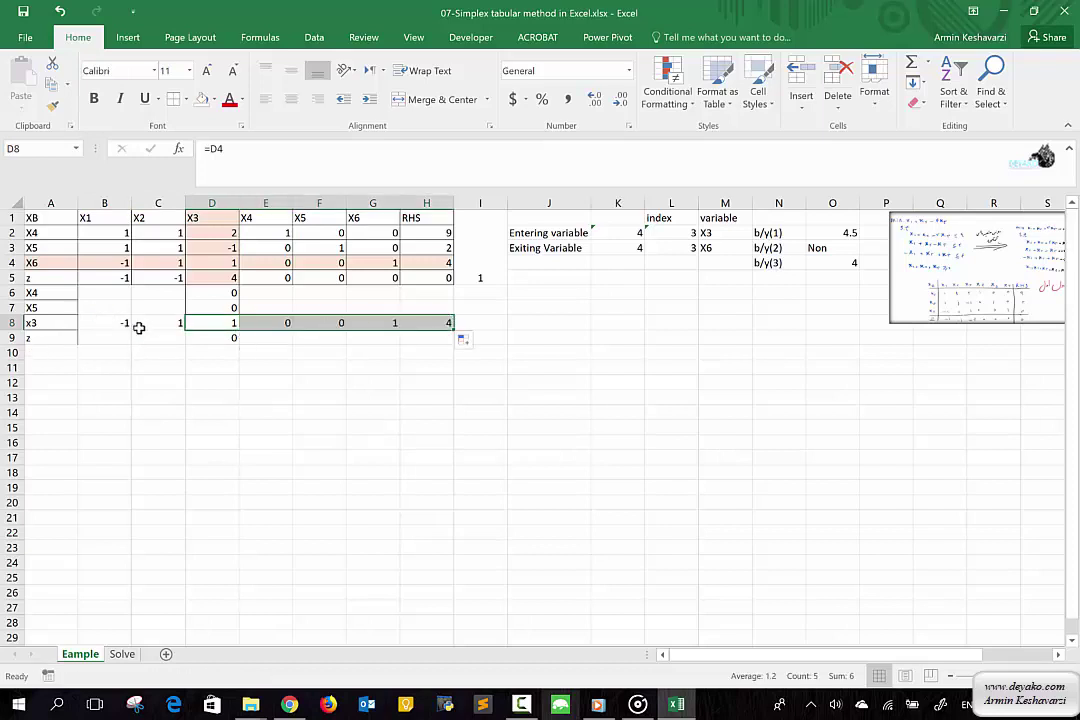
Step: Refill B8's link formula across to H8 and verify C8, D8 and E8 reference row 4
left_click_drag(213, 323, 215, 321)
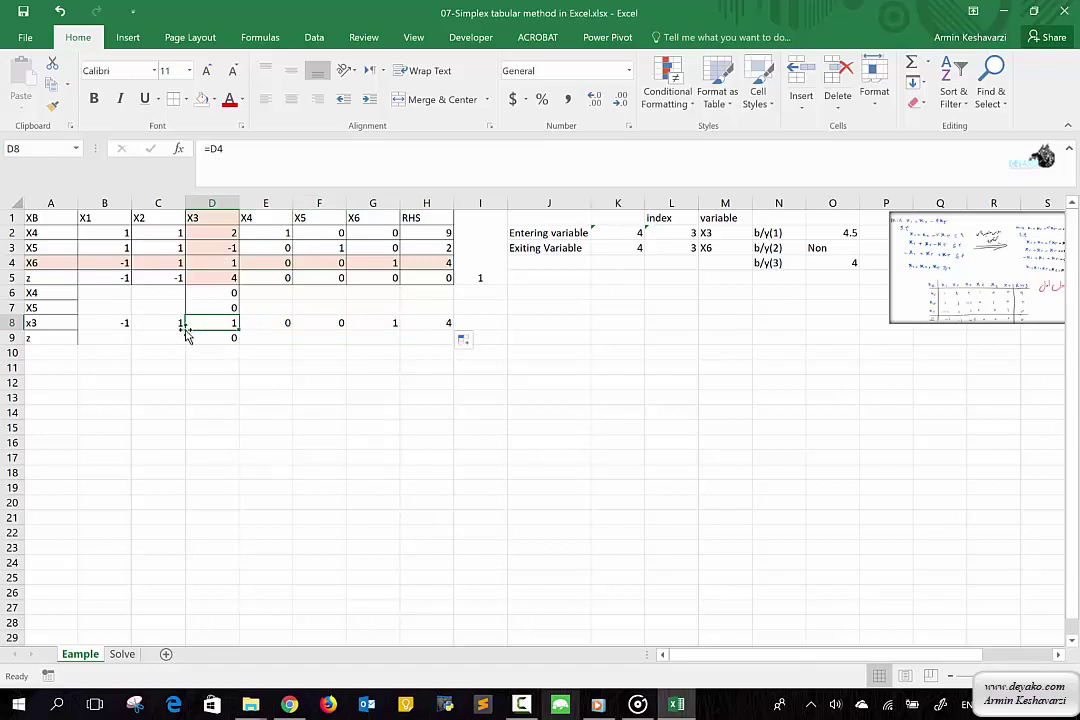
left_click(157, 324)
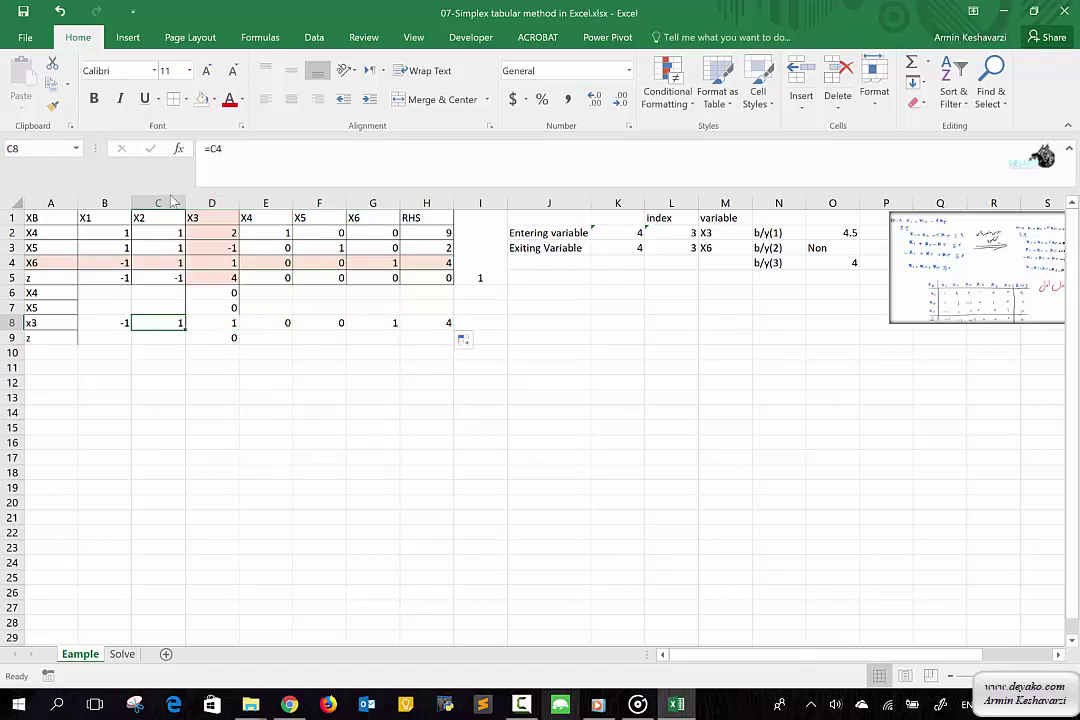
left_click(111, 322)
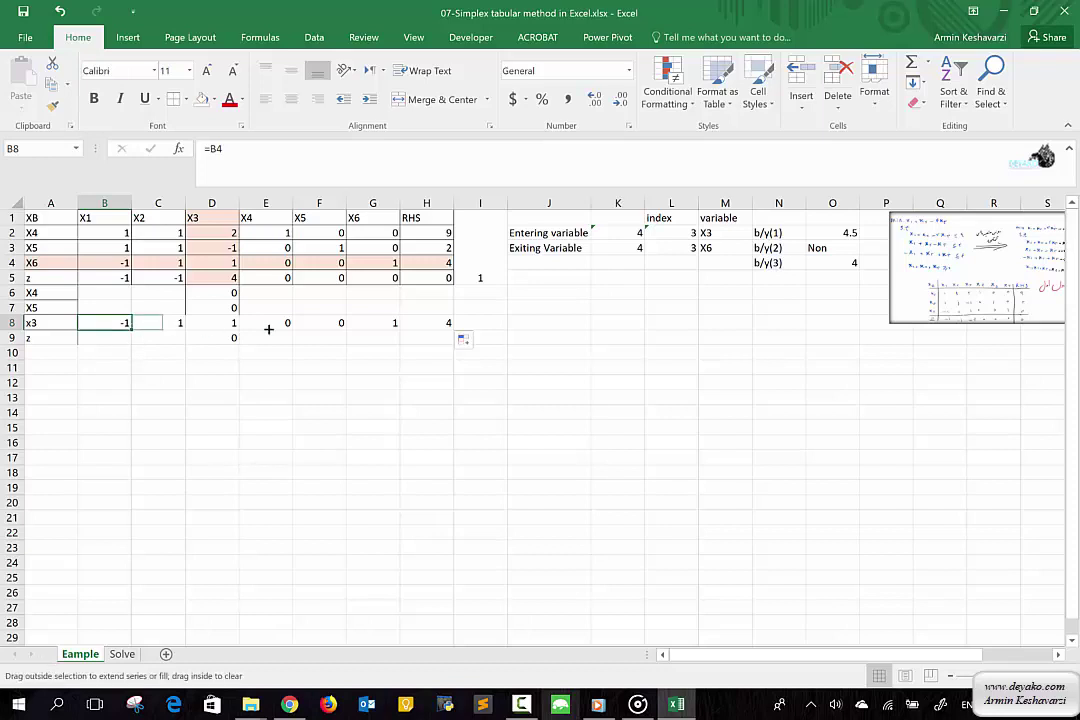
left_click_drag(129, 327, 455, 333)
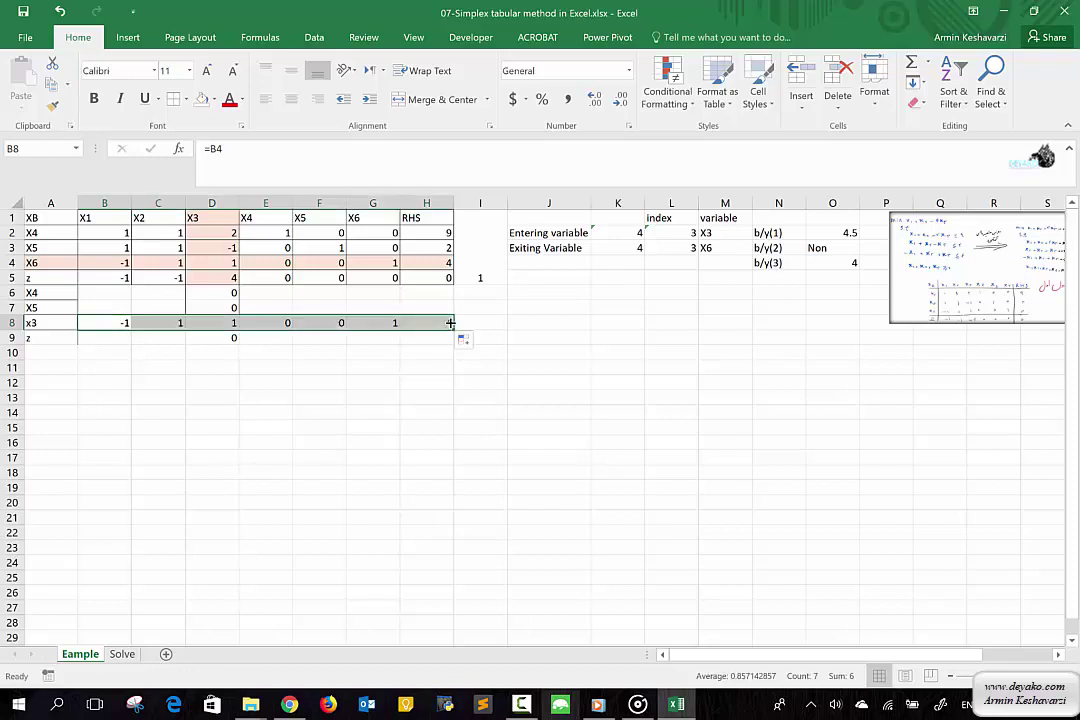
left_click(118, 322)
left_click(145, 323)
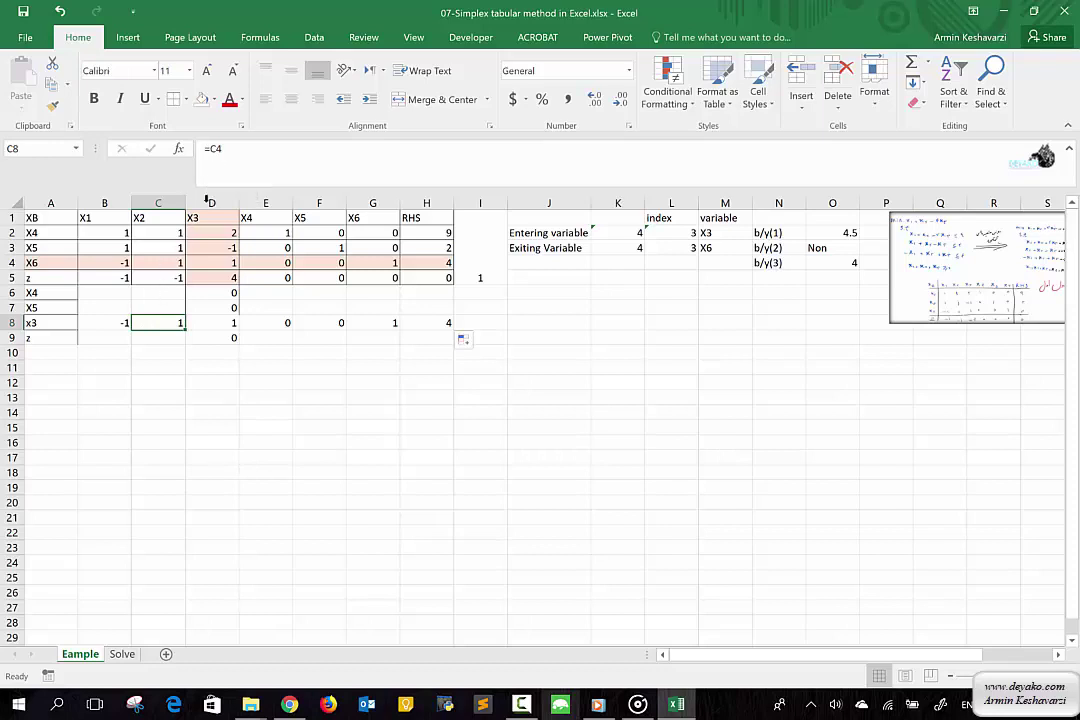
left_click(217, 323)
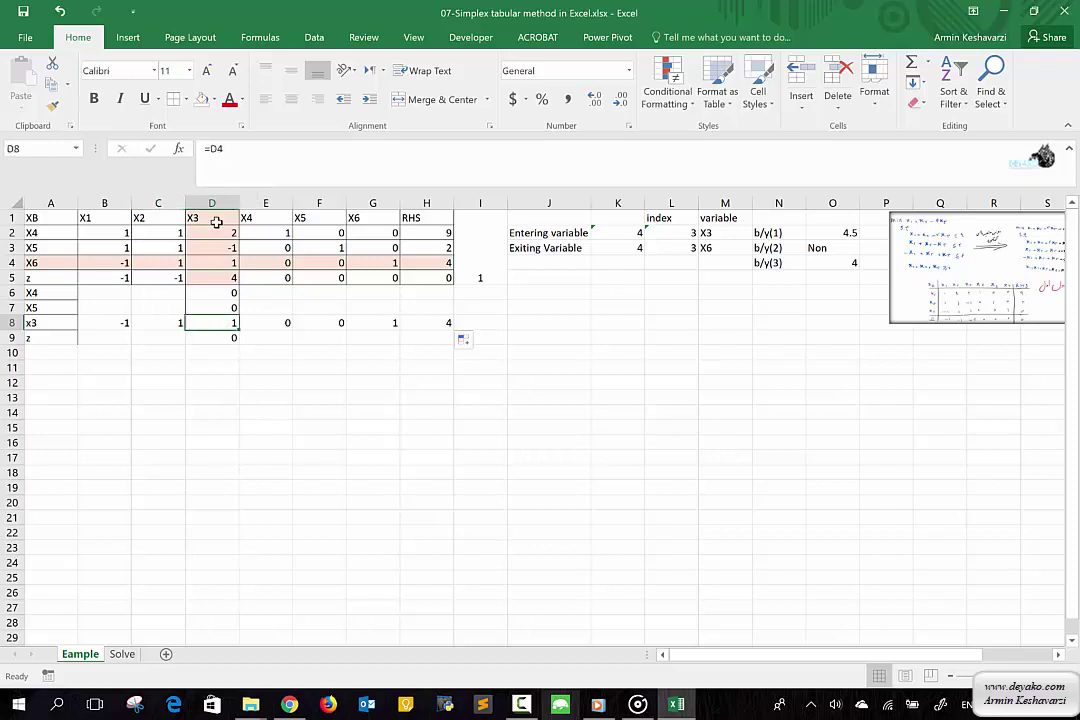
left_click(282, 322)
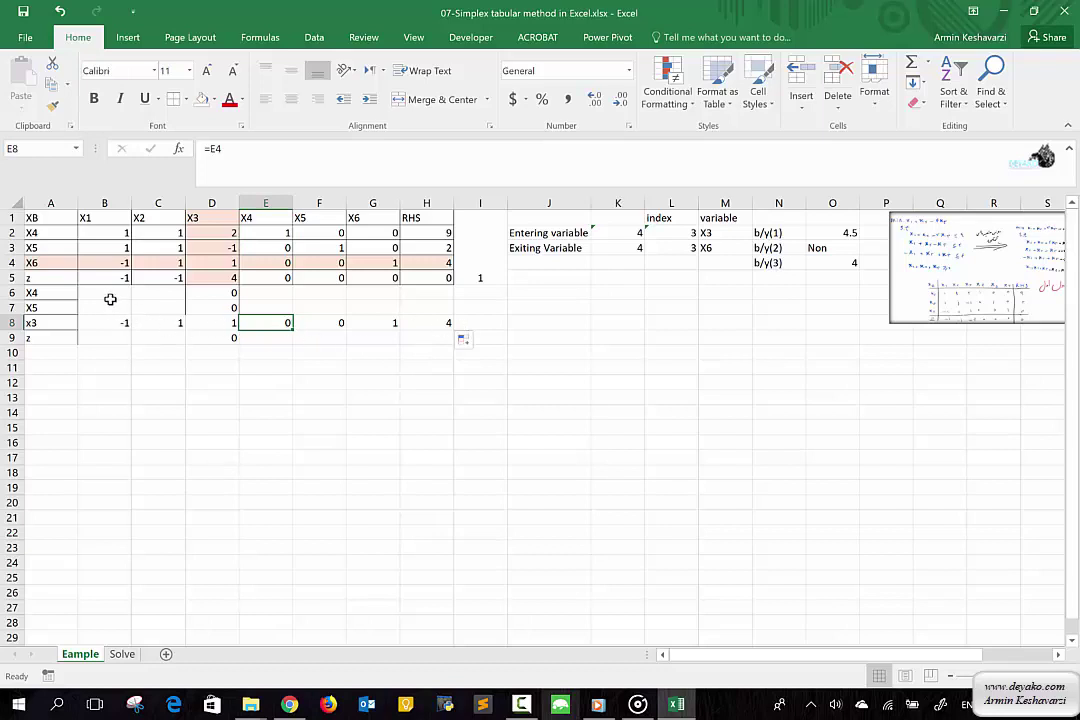
left_click(114, 292)
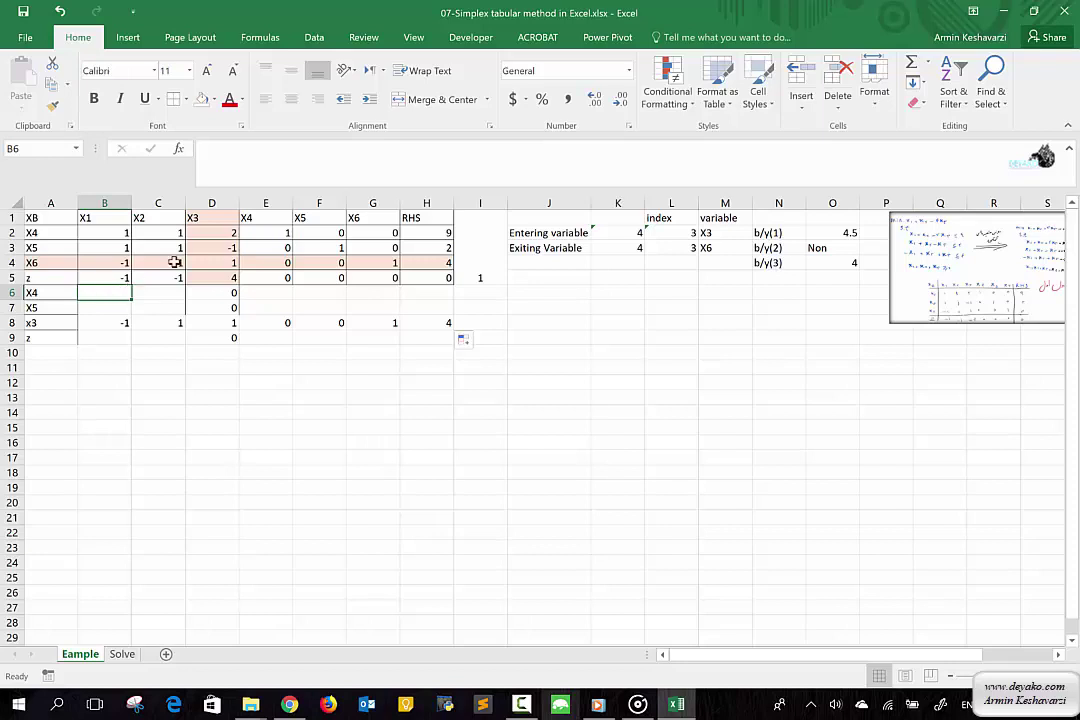
Step: Check the X3 coefficients: pivot value 1 in D4 and 2 in D2
left_click(216, 291)
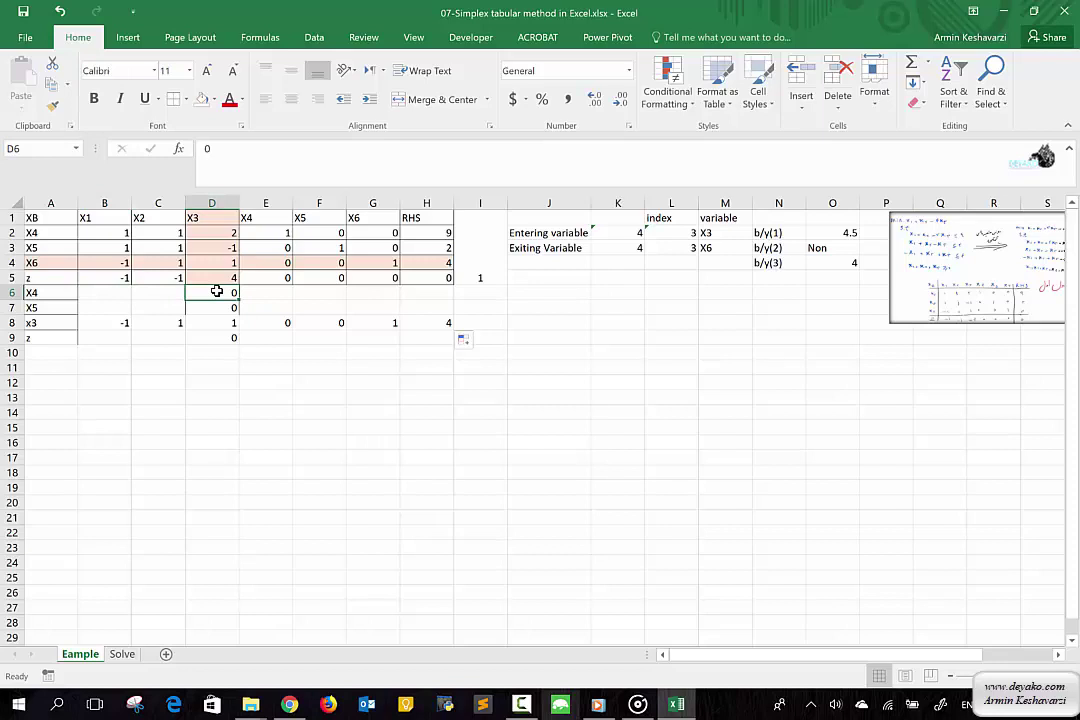
left_click(219, 260)
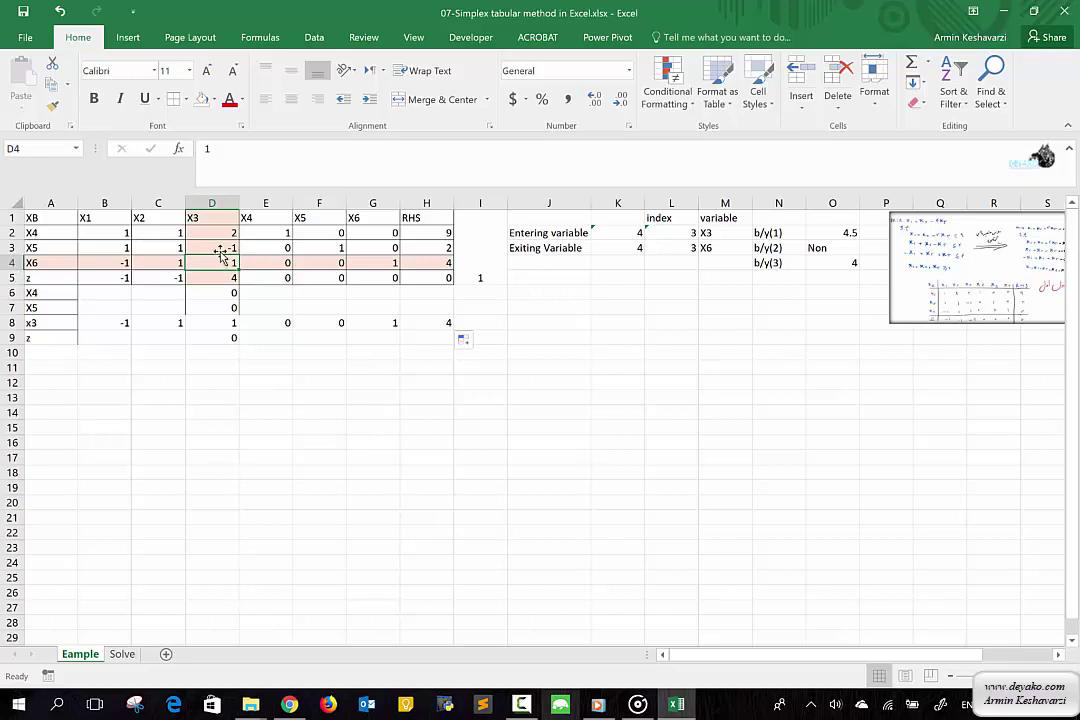
left_click(219, 232)
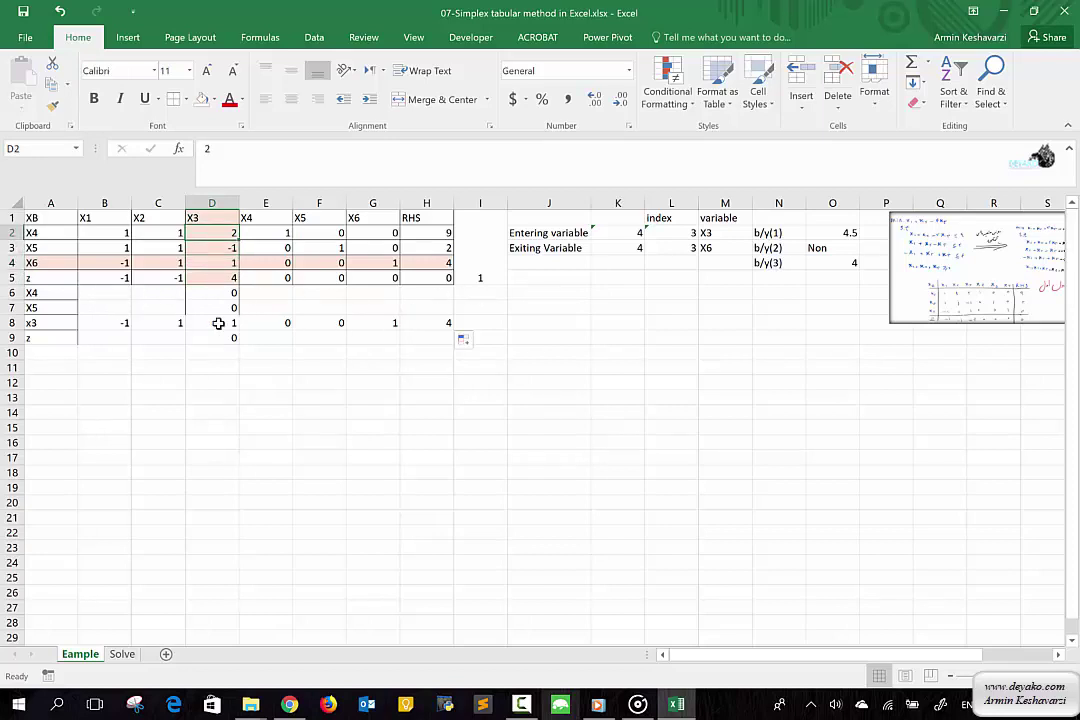
Step: Enter =(-2*B4)+B2 in B6 for the new X4 row
left_click(107, 296)
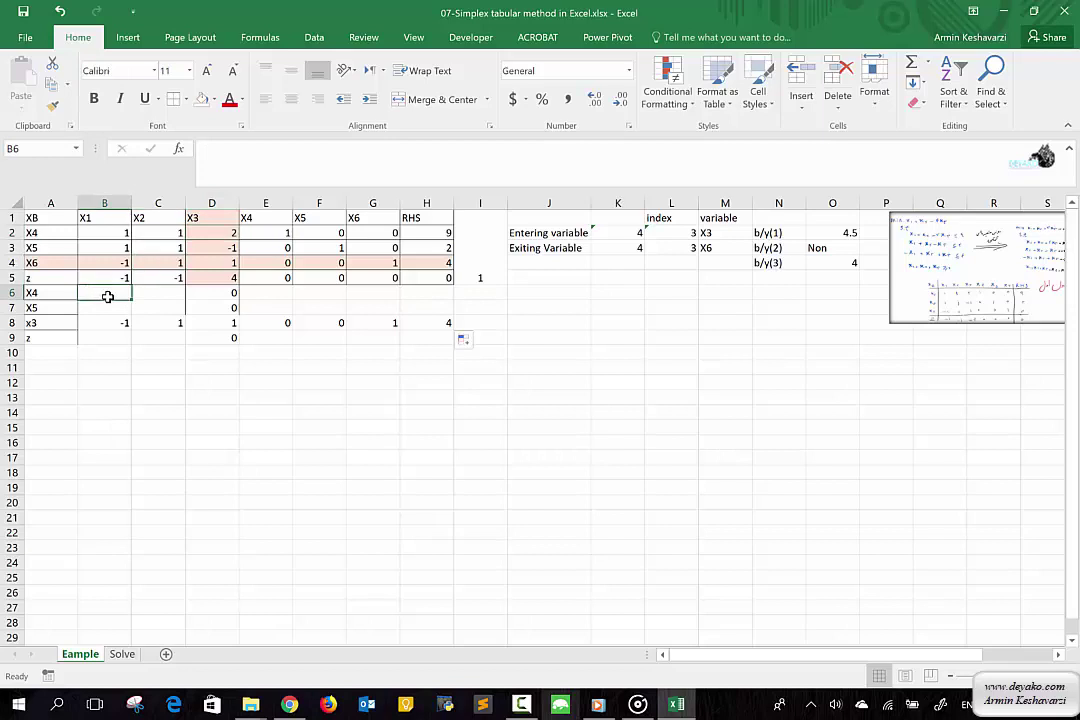
type("=")
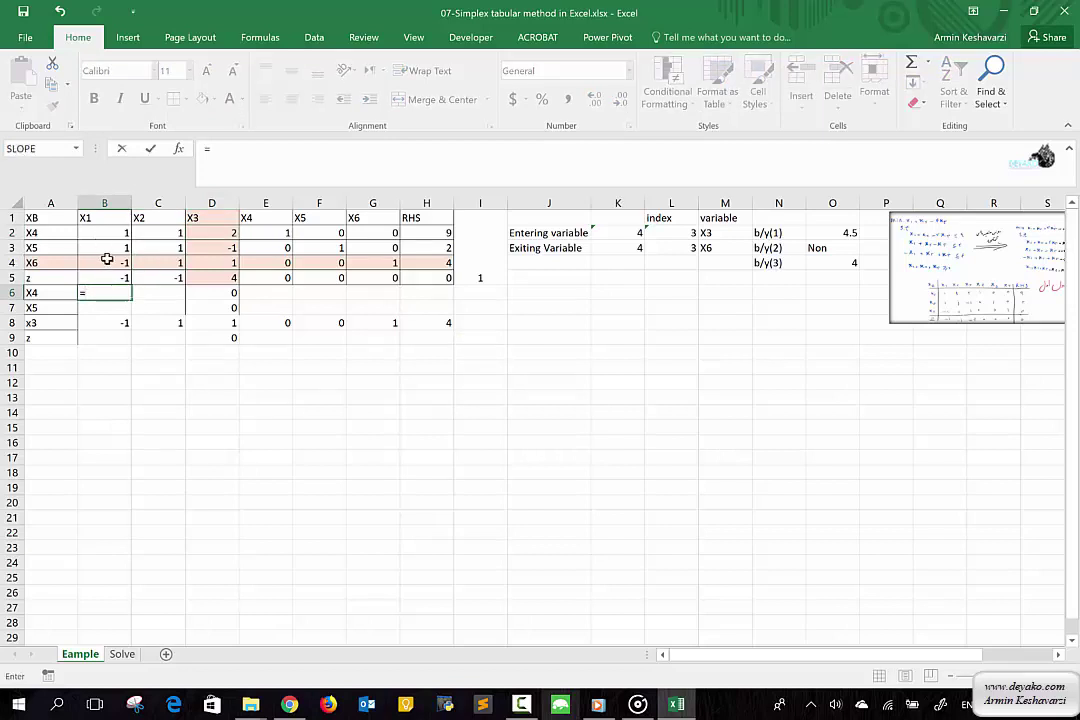
left_click(113, 262)
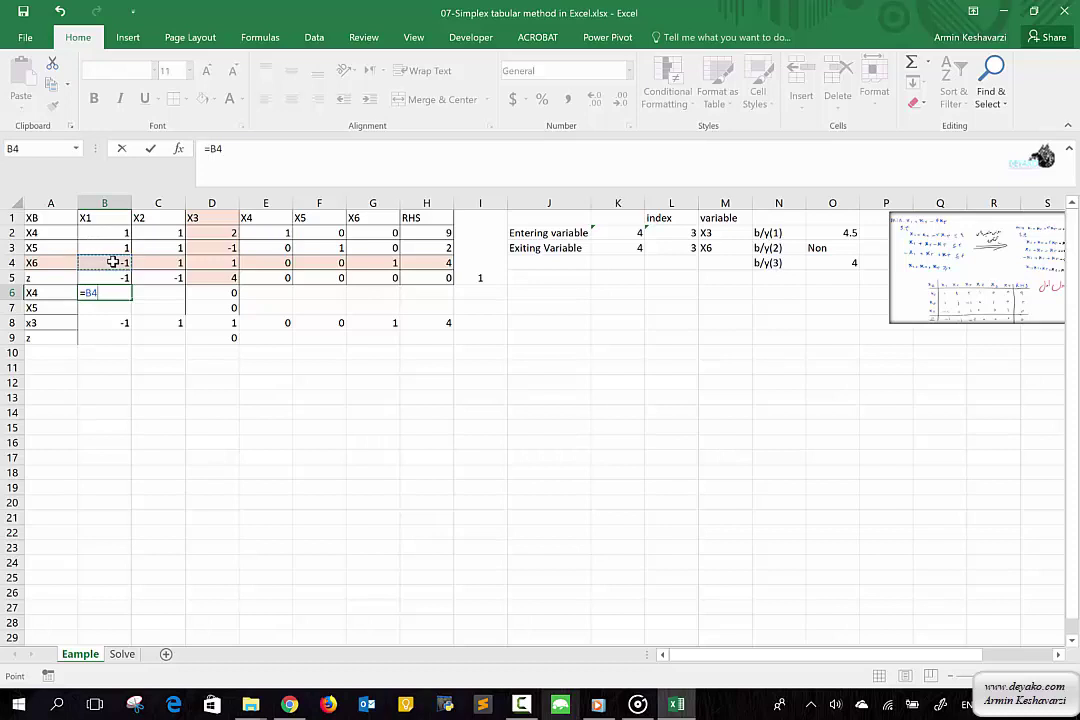
type("*")
key("BackSpace")
key("BackSpace")
key("BackSpace")
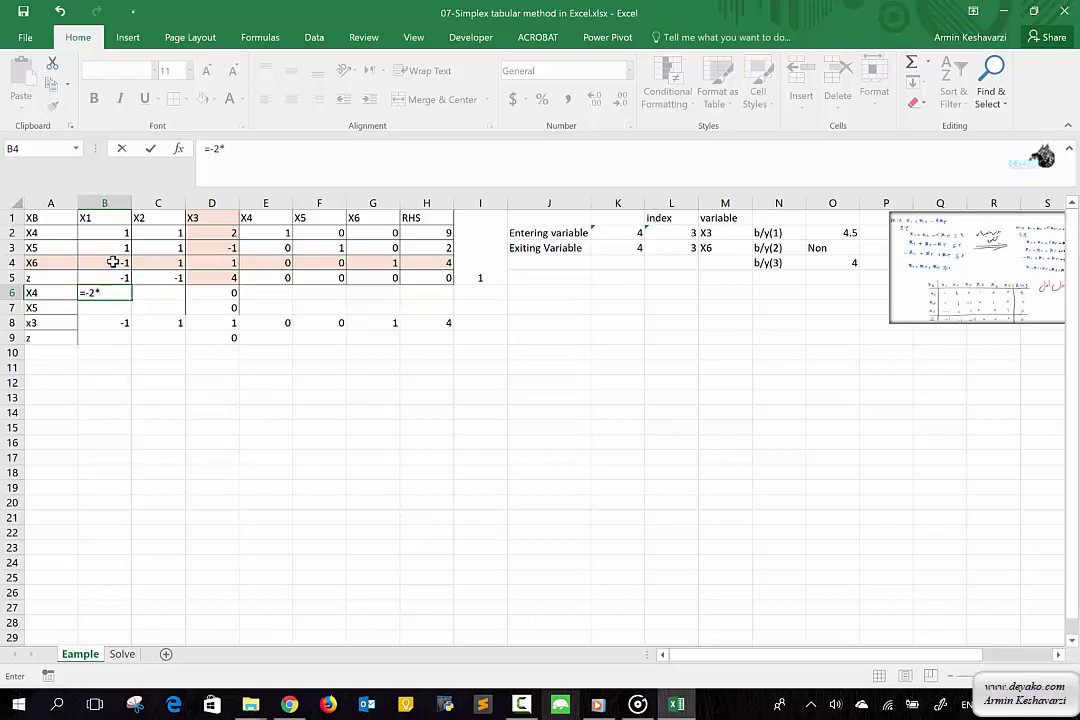
left_click(113, 261)
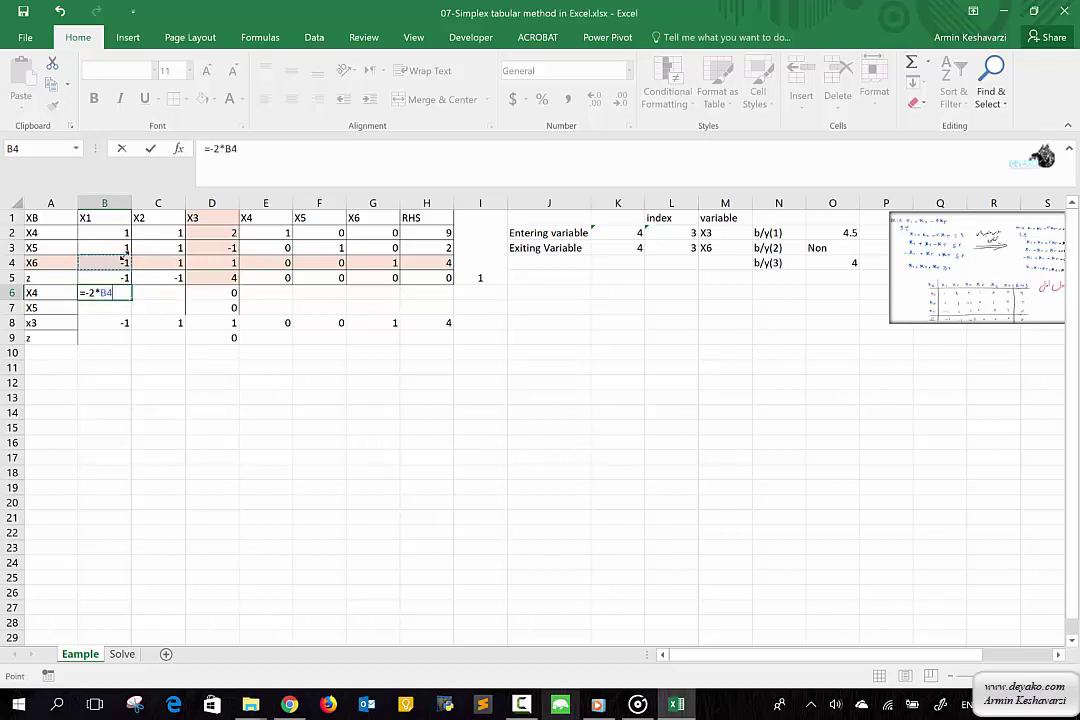
type(")")
key("Home")
key("Right")
type("(")
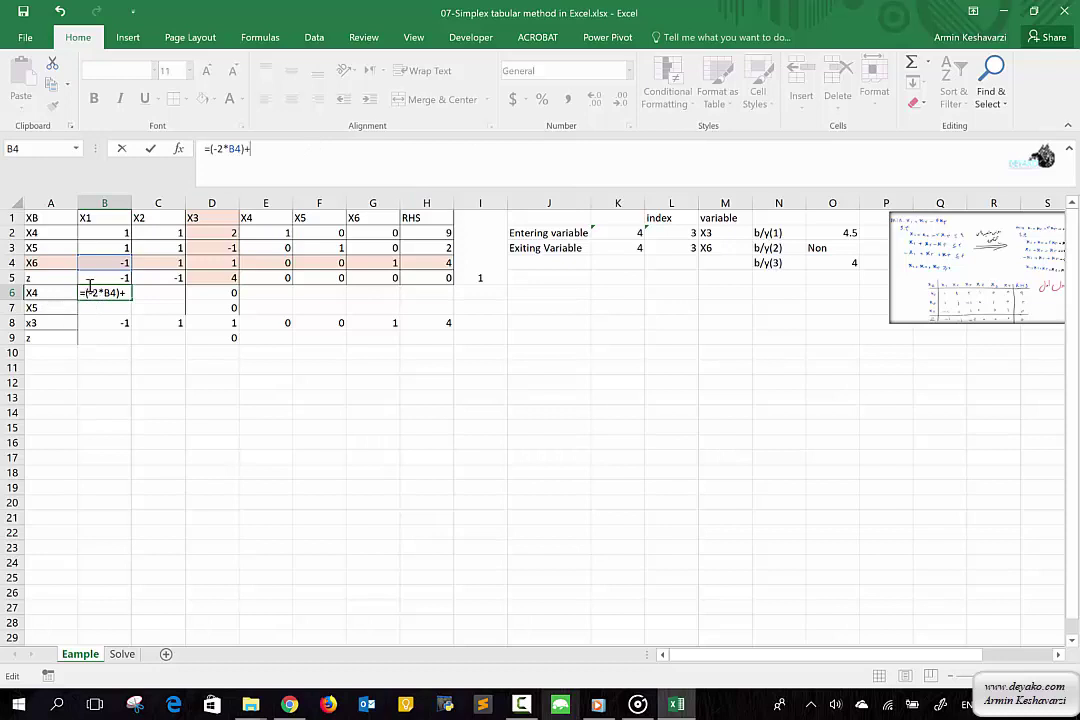
left_click(92, 235)
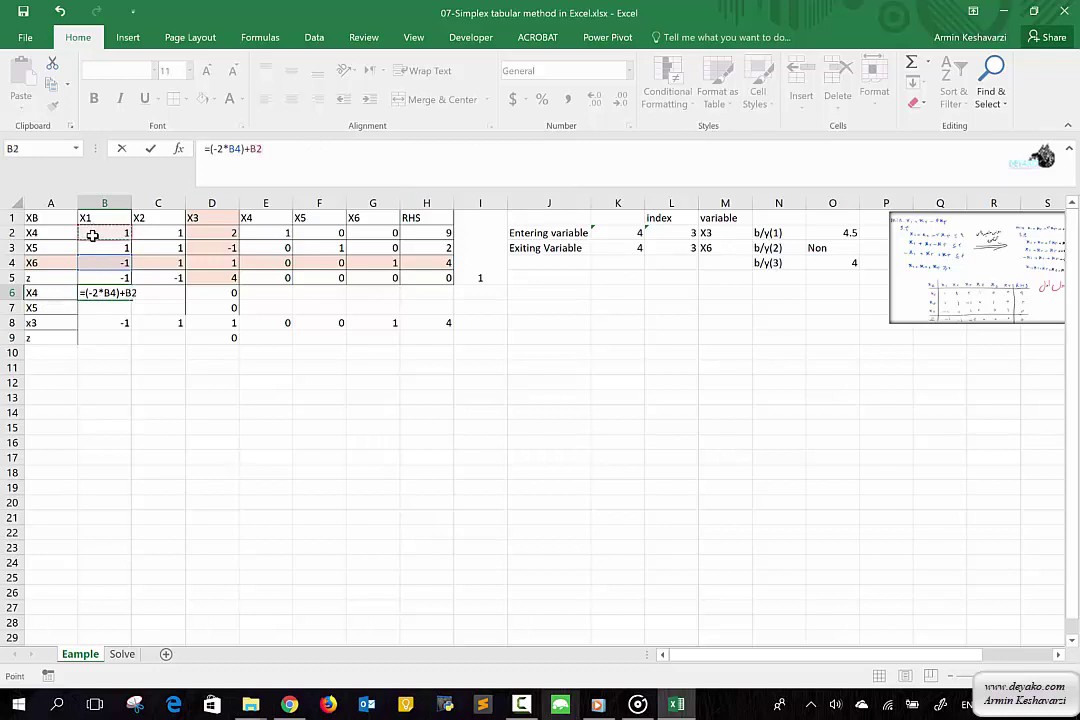
key("Return")
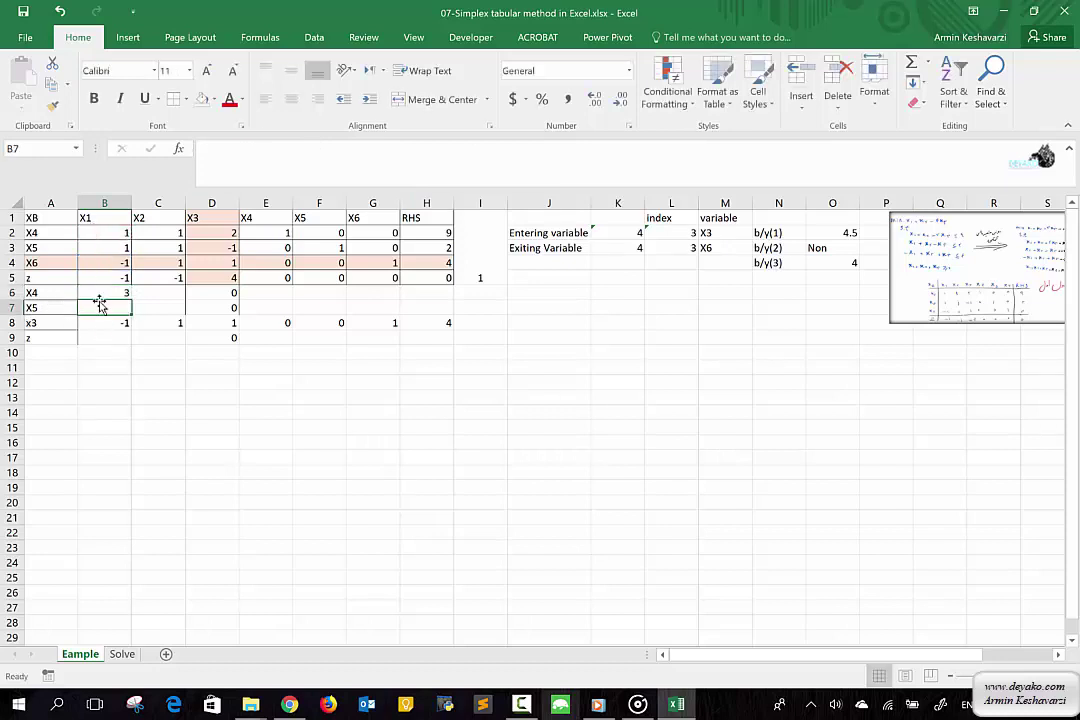
Step: Fill B6's formula across to H6, giving 3, -1, 0, 1, 0, -2, 1
left_click(99, 281)
left_click(99, 296)
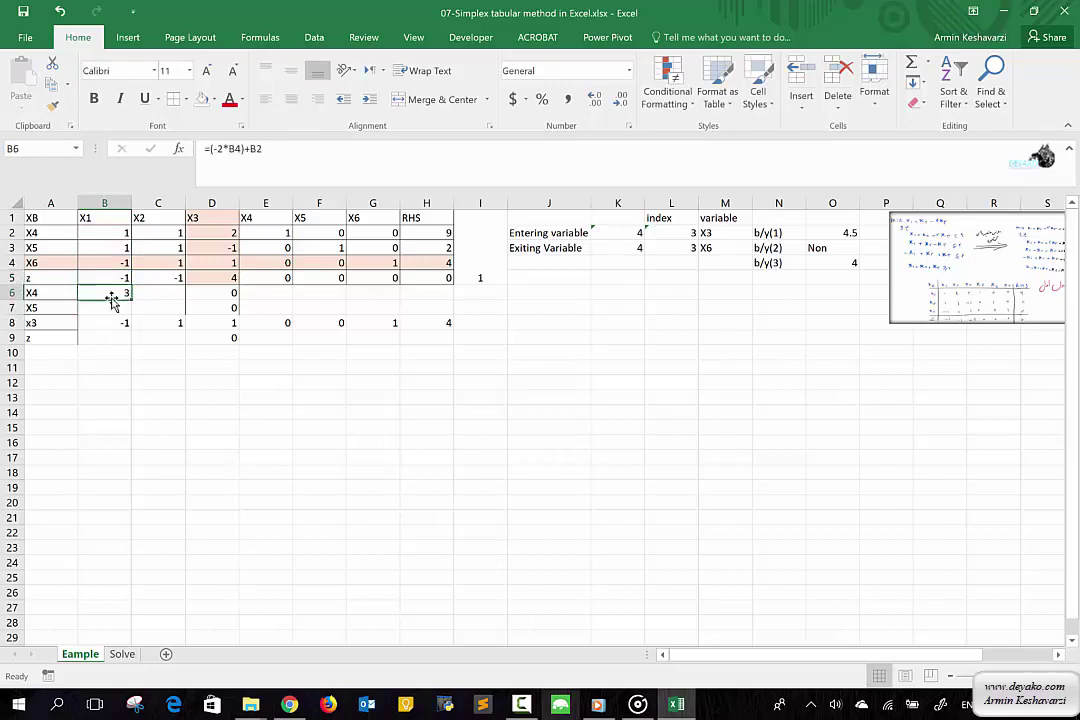
left_click_drag(131, 298, 450, 315)
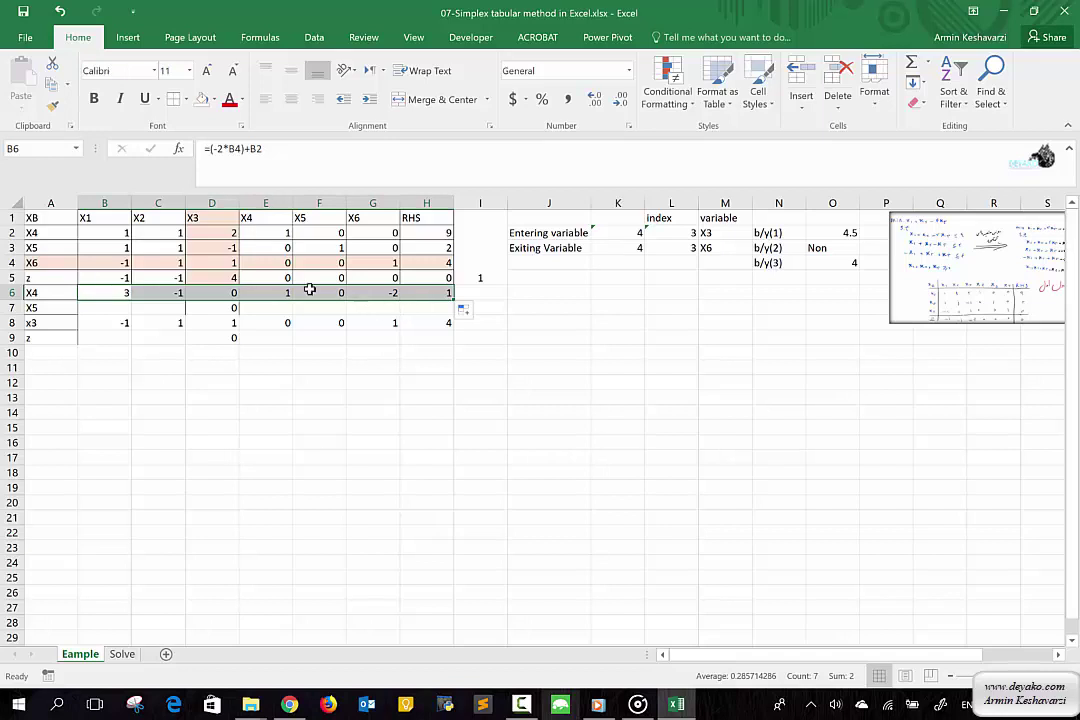
left_click(93, 307)
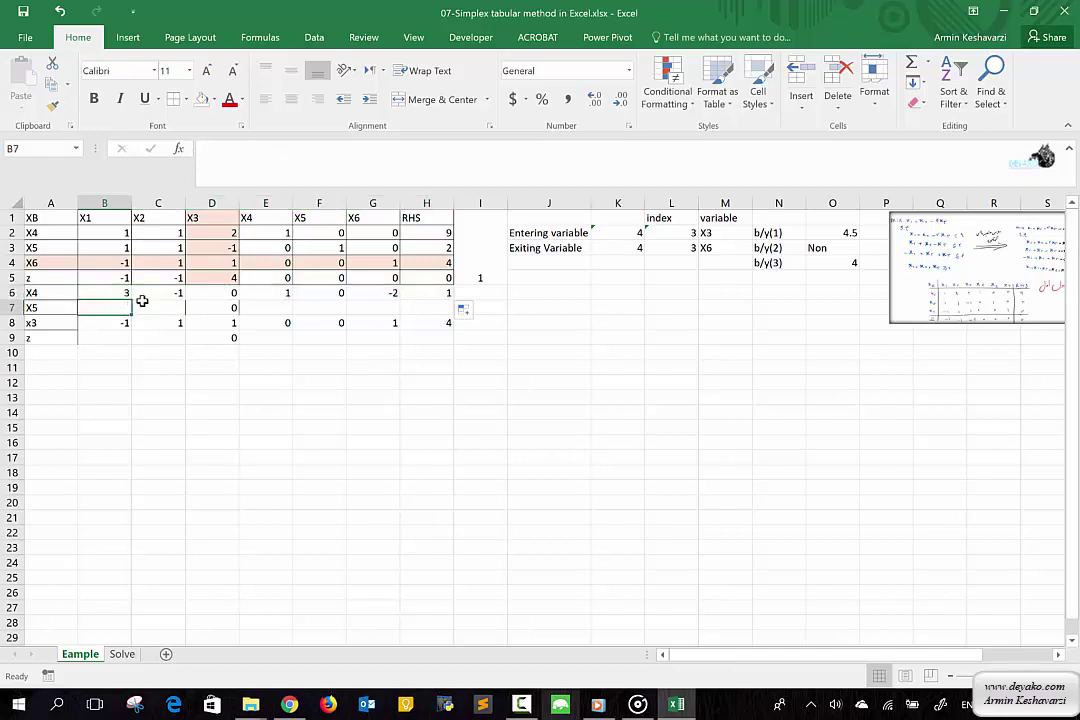
Step: Enter =B4+B3 in B7 and fill it to H7, giving 0, 2, 0, 0, 1, 1, 6
left_click(216, 265)
left_click(212, 247)
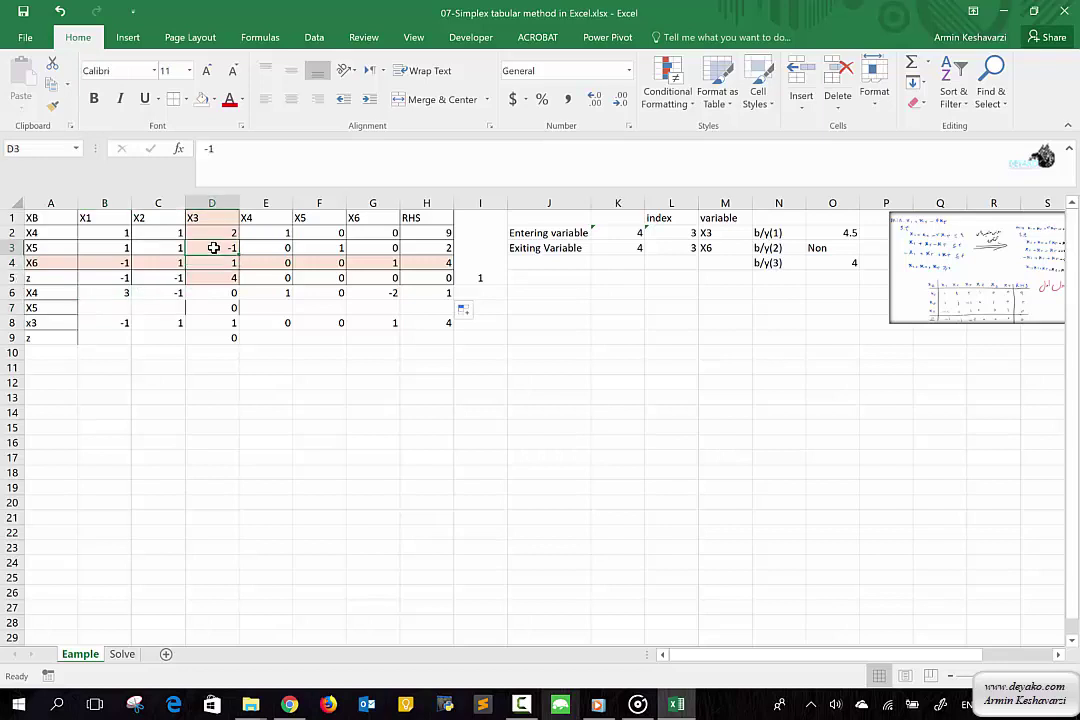
left_click(101, 306)
type("=")
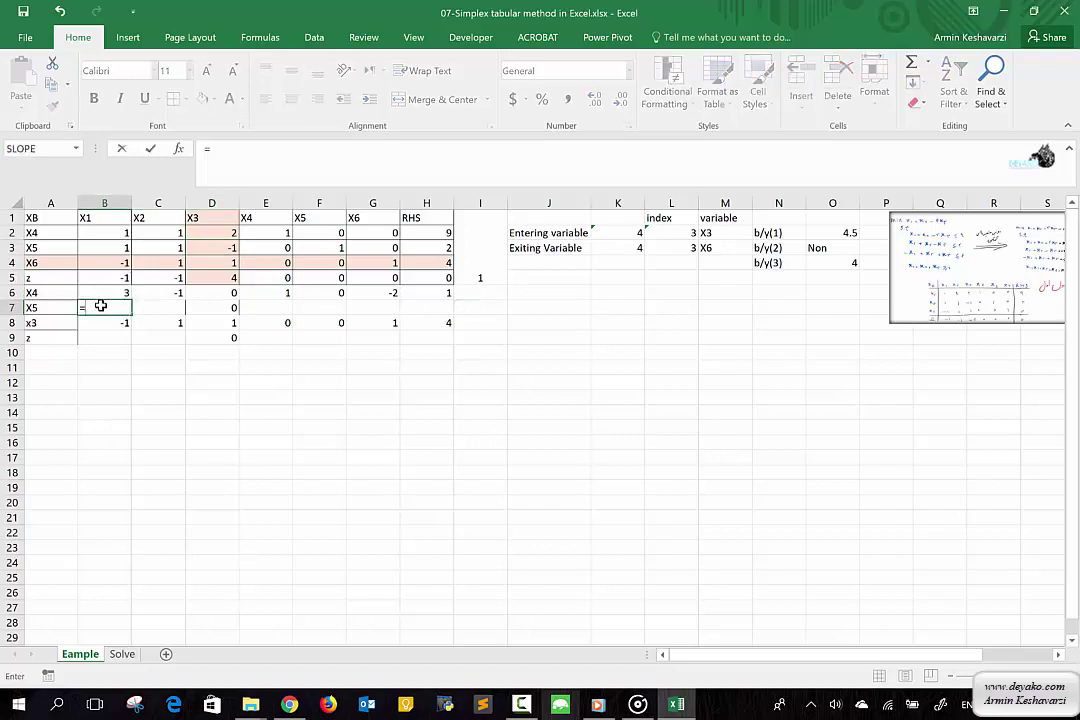
left_click(112, 263)
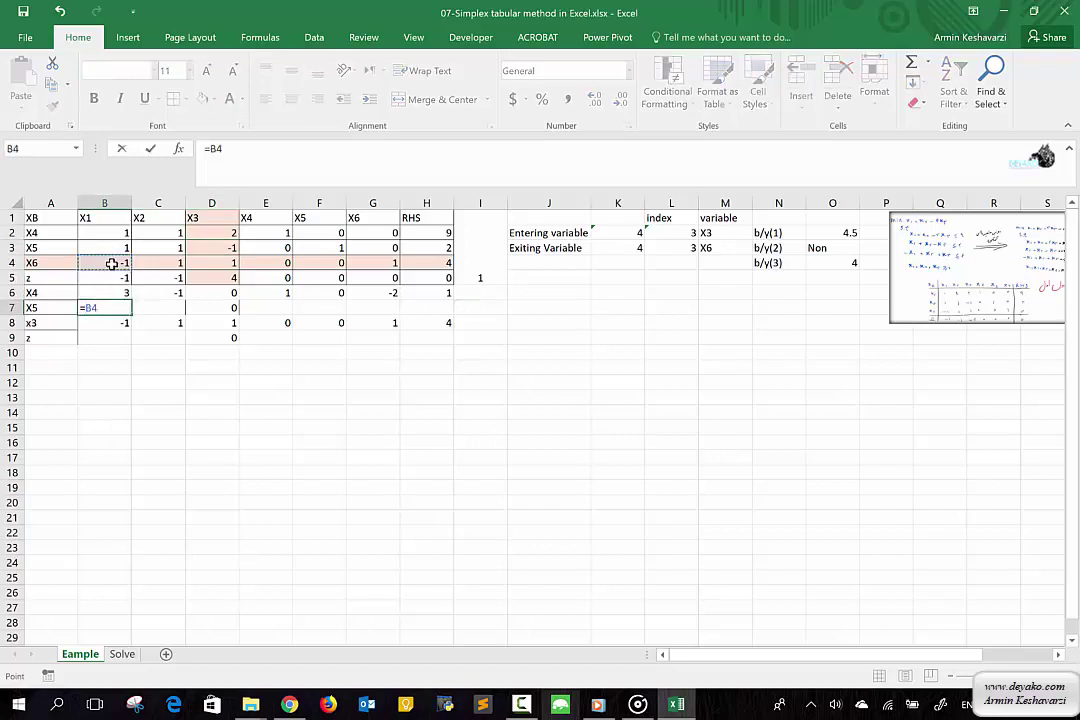
type("+")
left_click(115, 248)
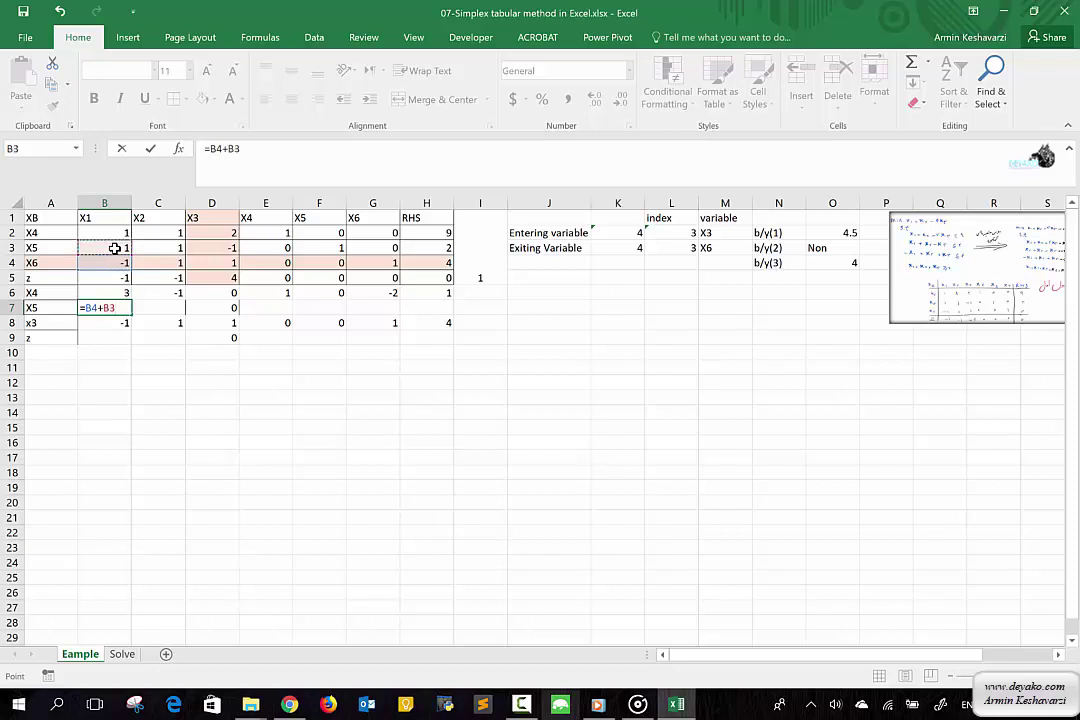
key("Return")
left_click(115, 309)
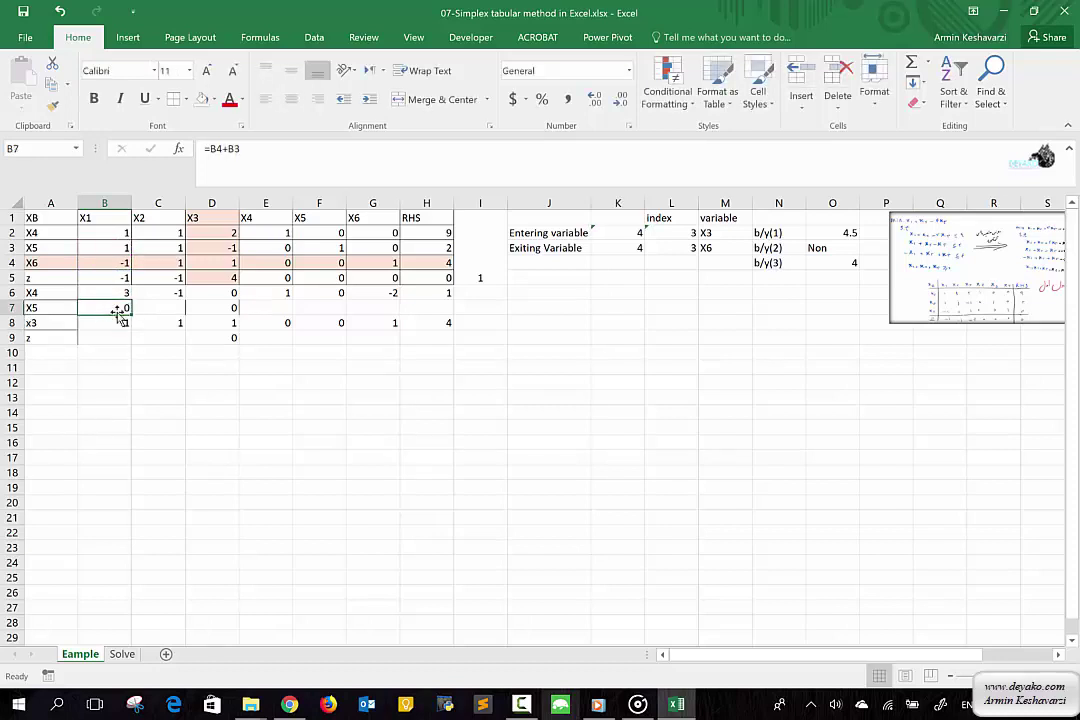
left_click_drag(131, 315, 427, 302)
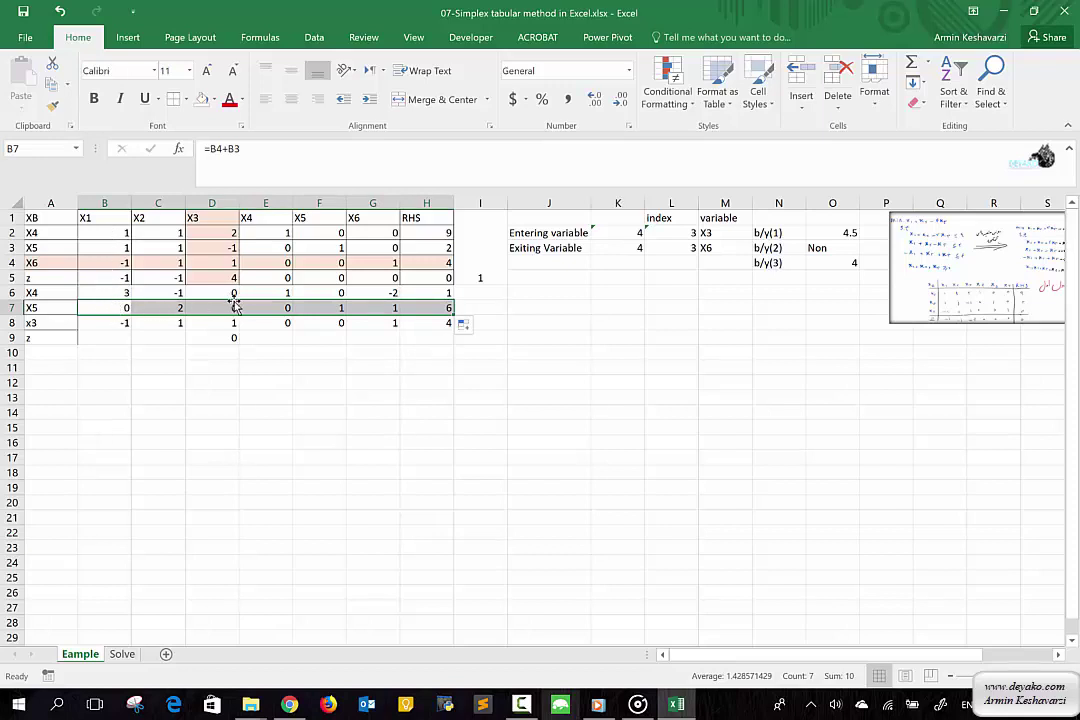
Step: Format-paint E5's unfilled style onto D5, then check B8, B9, D4 and D5
left_click(262, 281)
left_click(52, 105)
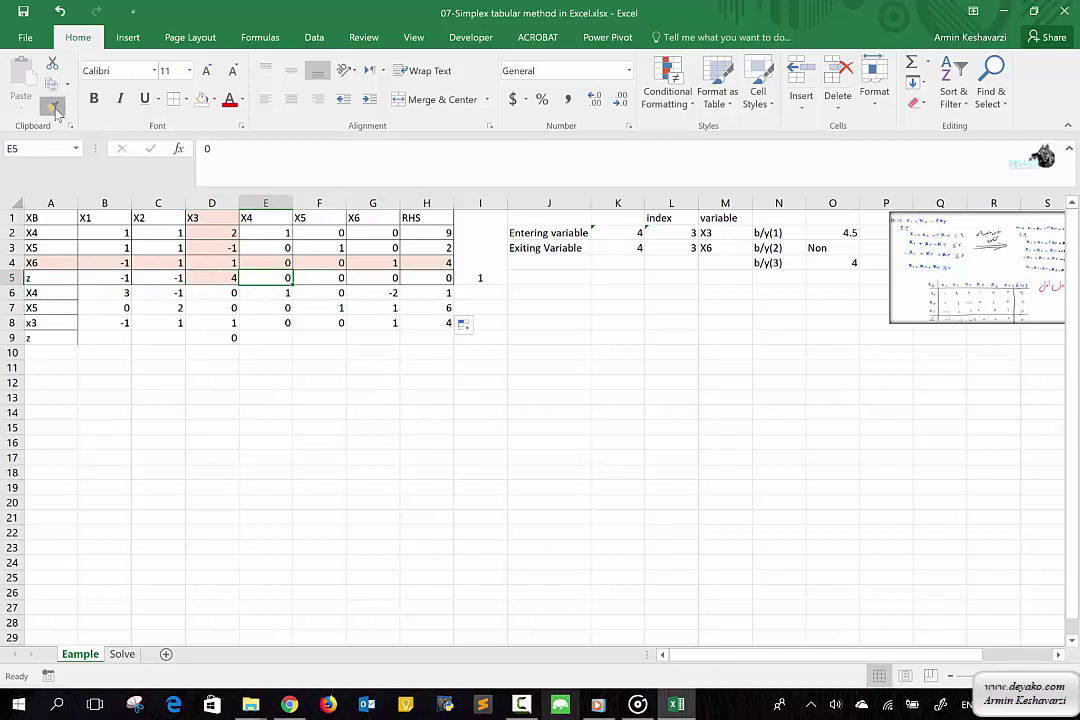
left_click(224, 278)
left_click(122, 321)
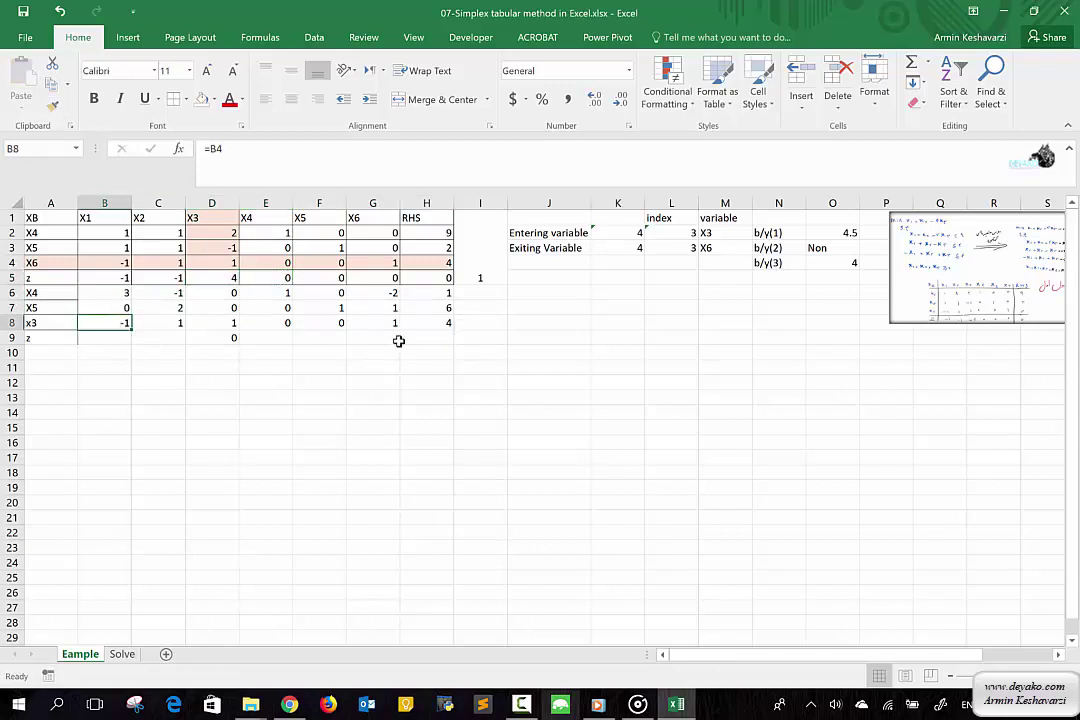
left_click(92, 342)
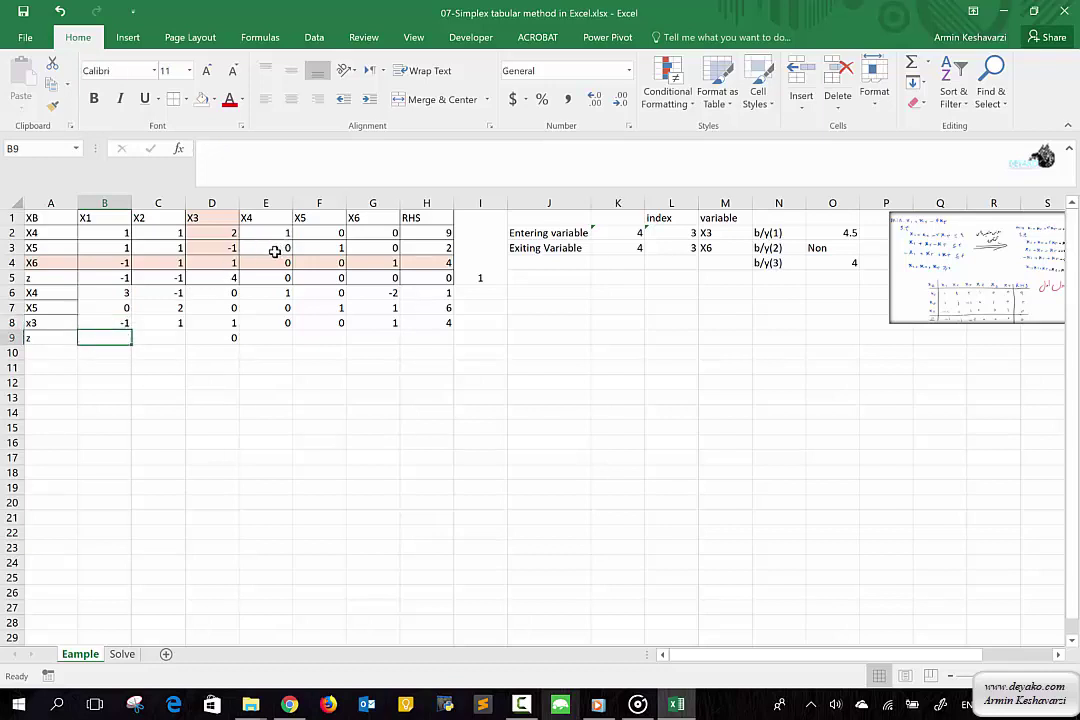
left_click(226, 262)
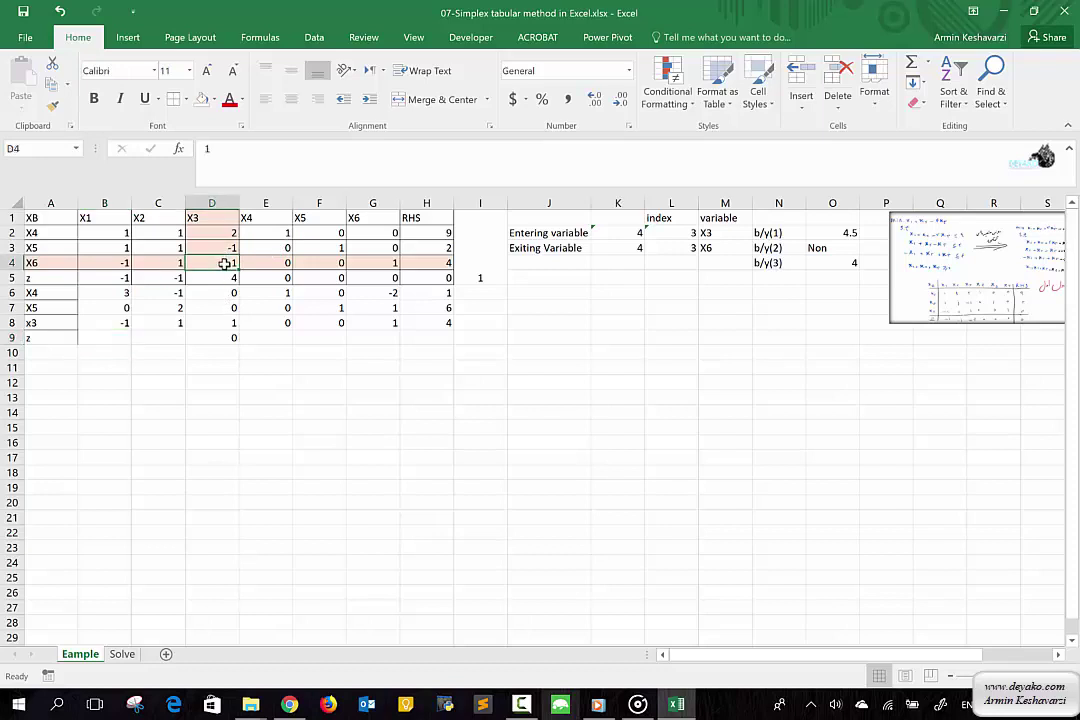
left_click(226, 277)
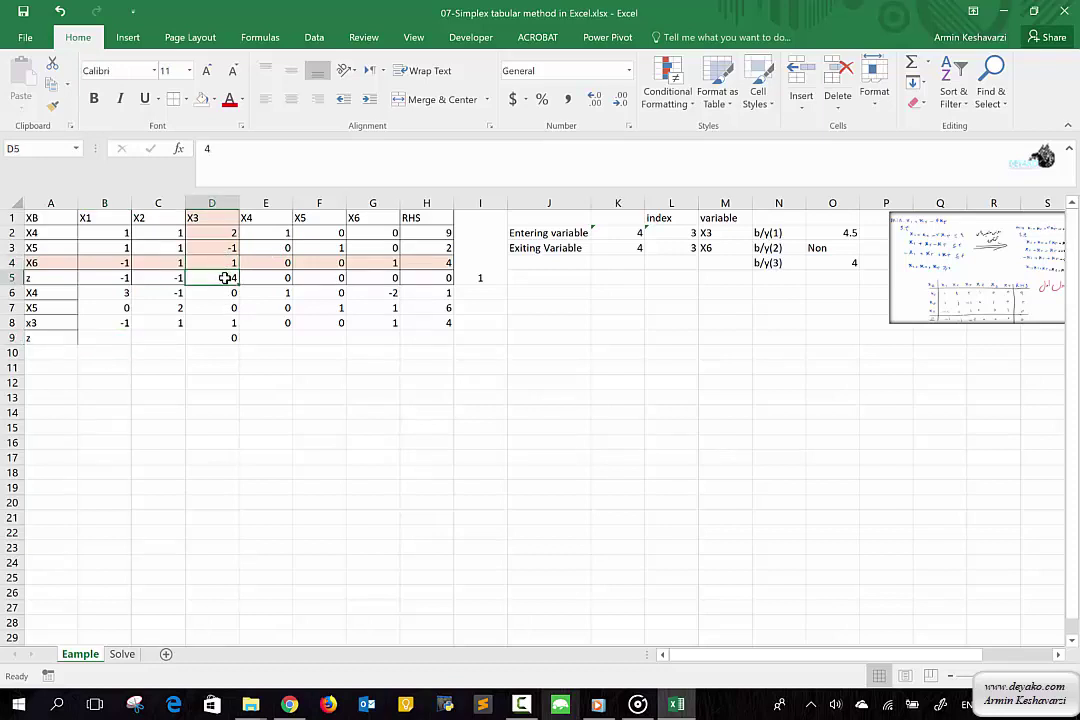
Step: Enter =(-4*B4)+B5 in B9 and fill it across to H9, giving 3, −5, 0, 0, 0, −4, −16
left_click(121, 336)
type("=")
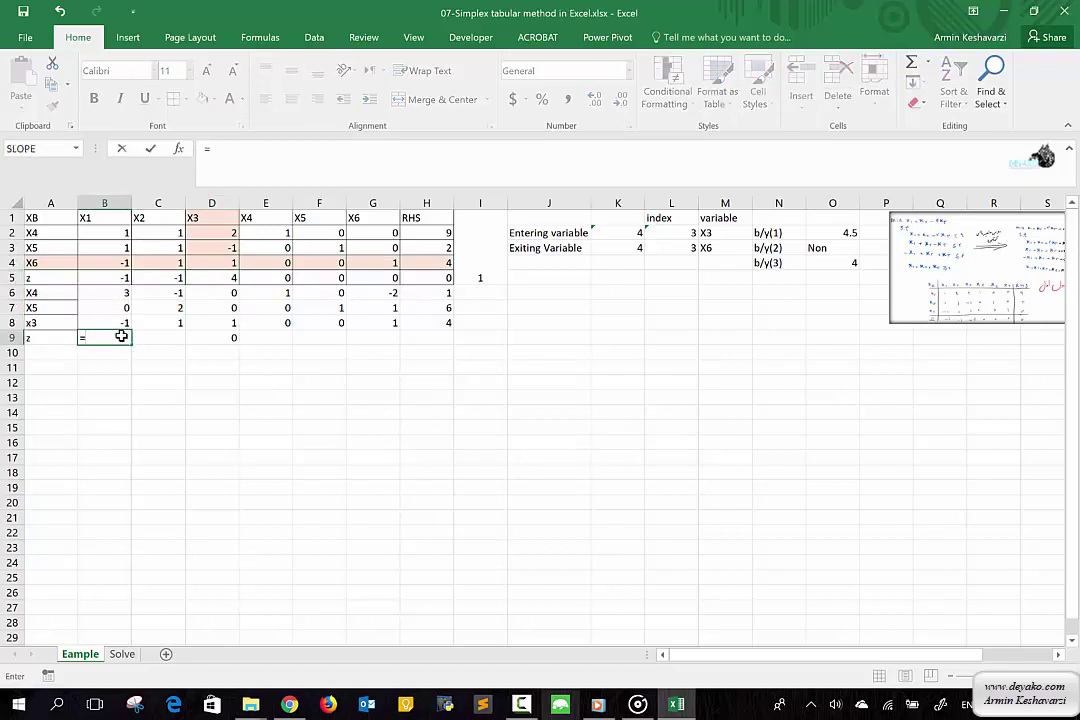
type("-4*")
left_click(122, 262)
type(")")
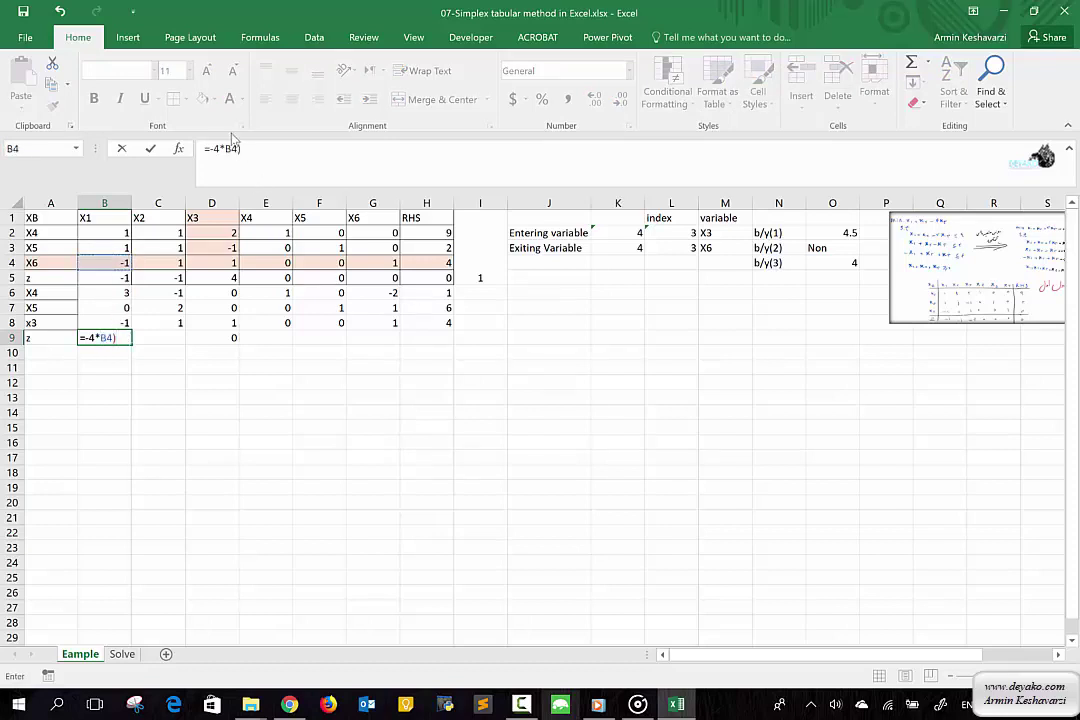
left_click(212, 148)
type("(")
left_click(106, 278)
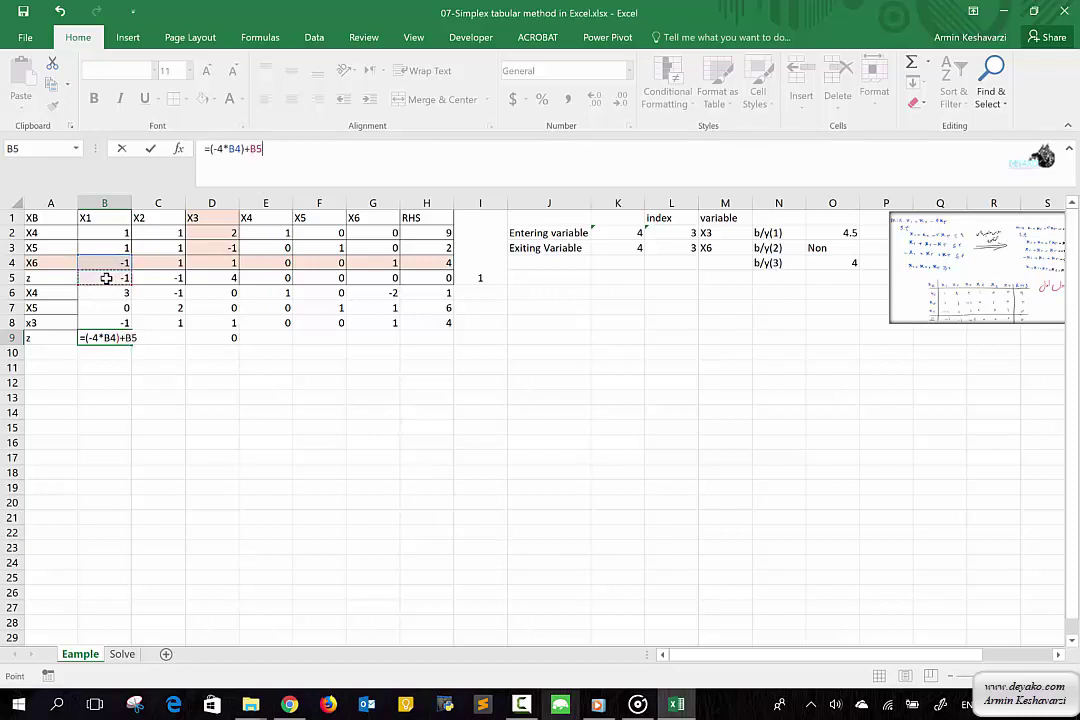
key("Return")
left_click(115, 338)
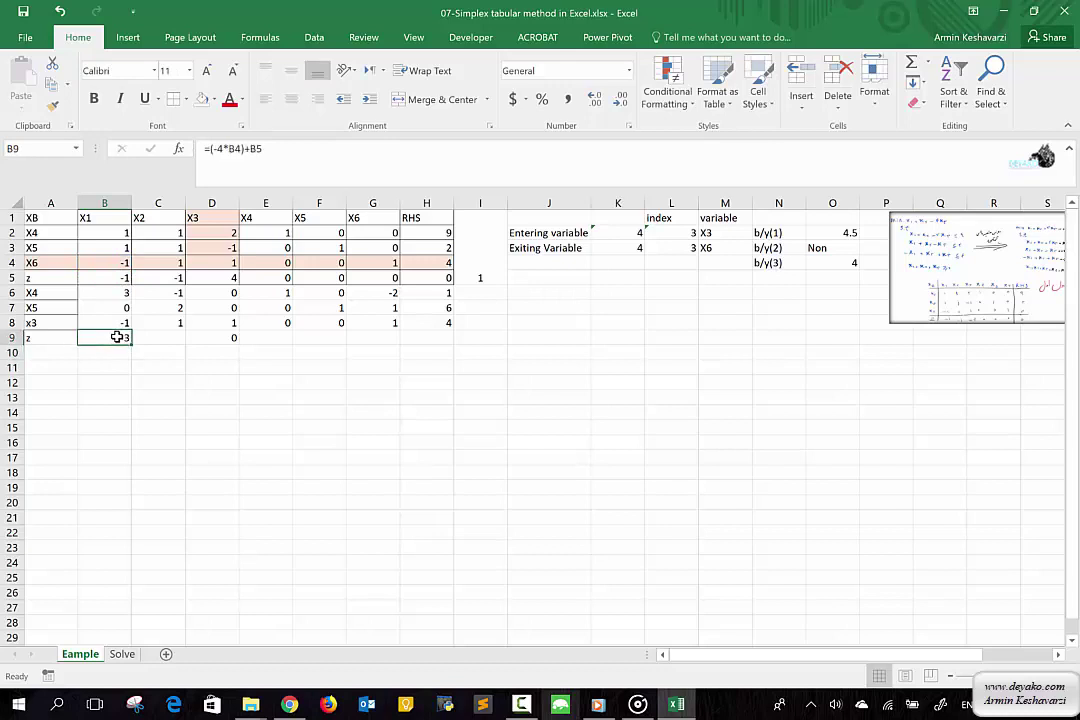
left_click_drag(133, 344, 449, 338)
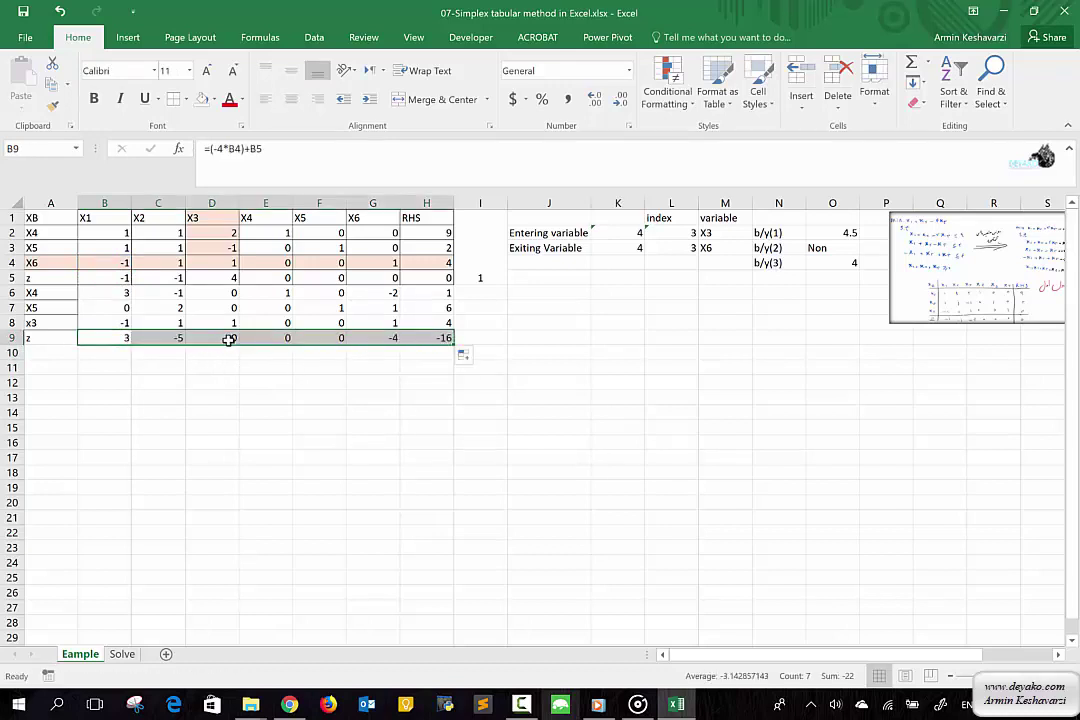
mouse_move(52, 278)
left_mouse_down()
mouse_move(406, 346)
mouse_move(430, 337)
left_mouse_up()
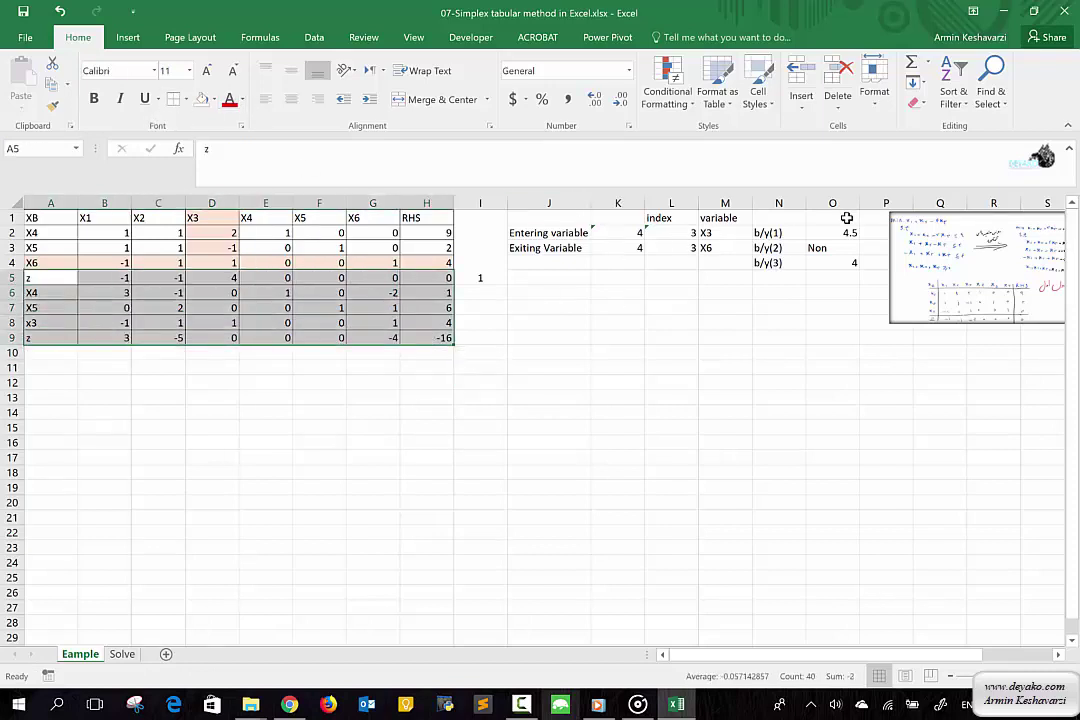
Step: Merge I6:I9 beside the second tableau and enter the tableau number 2
left_click_drag(846, 217, 552, 256)
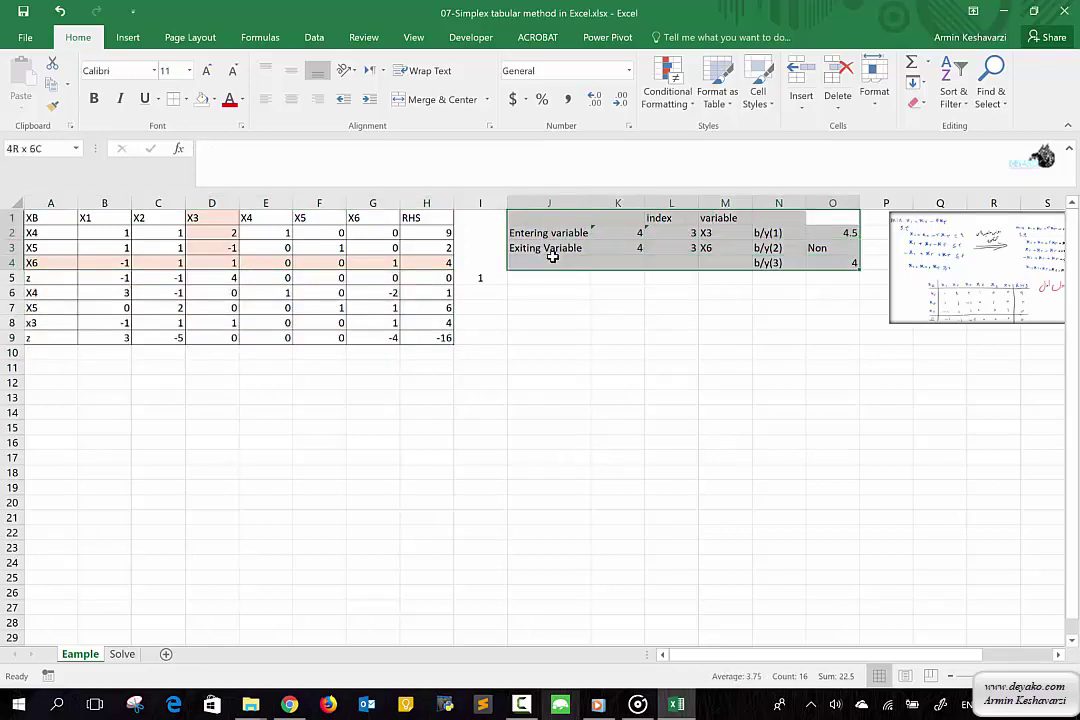
left_click_drag(482, 293, 482, 335)
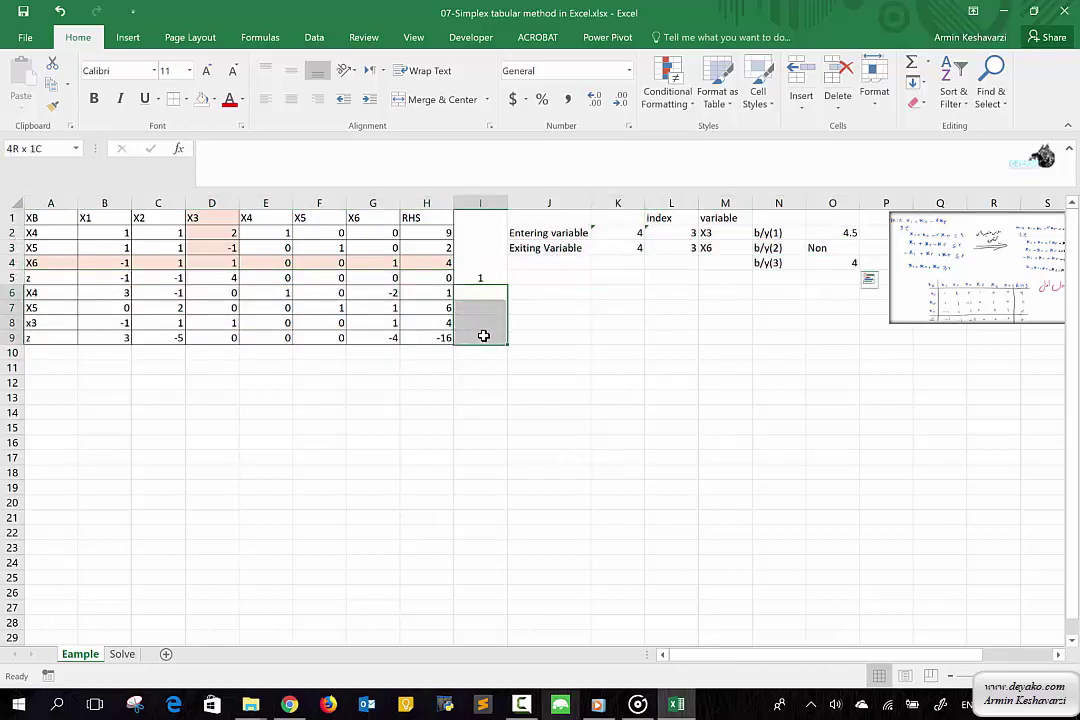
left_click(434, 99)
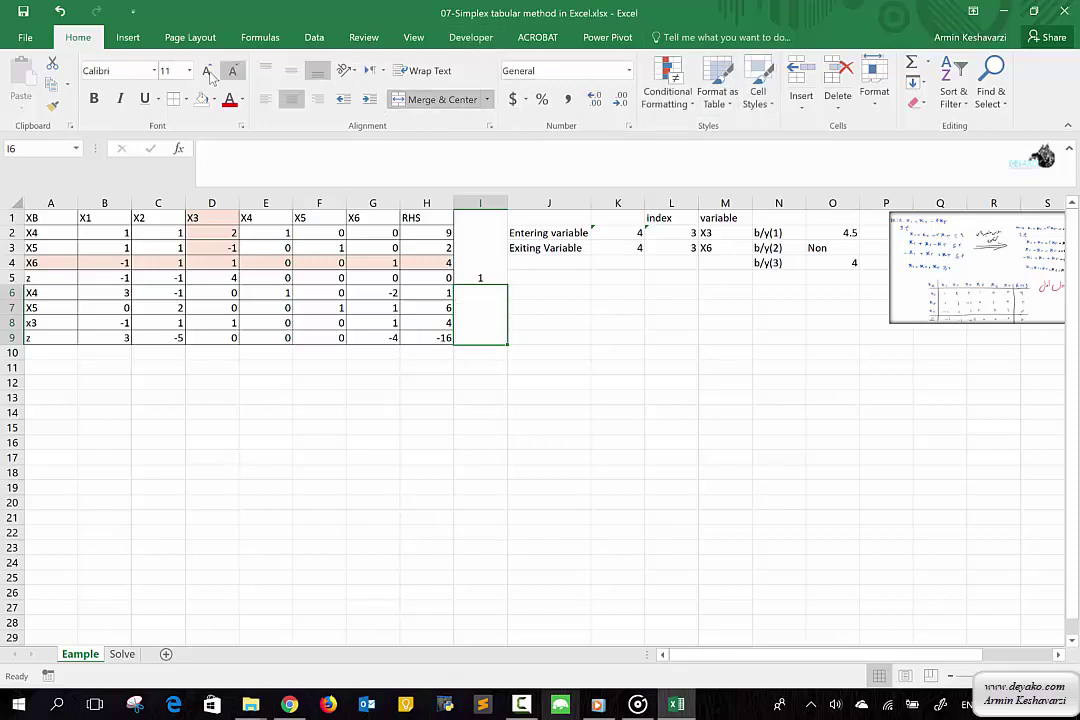
type("2")
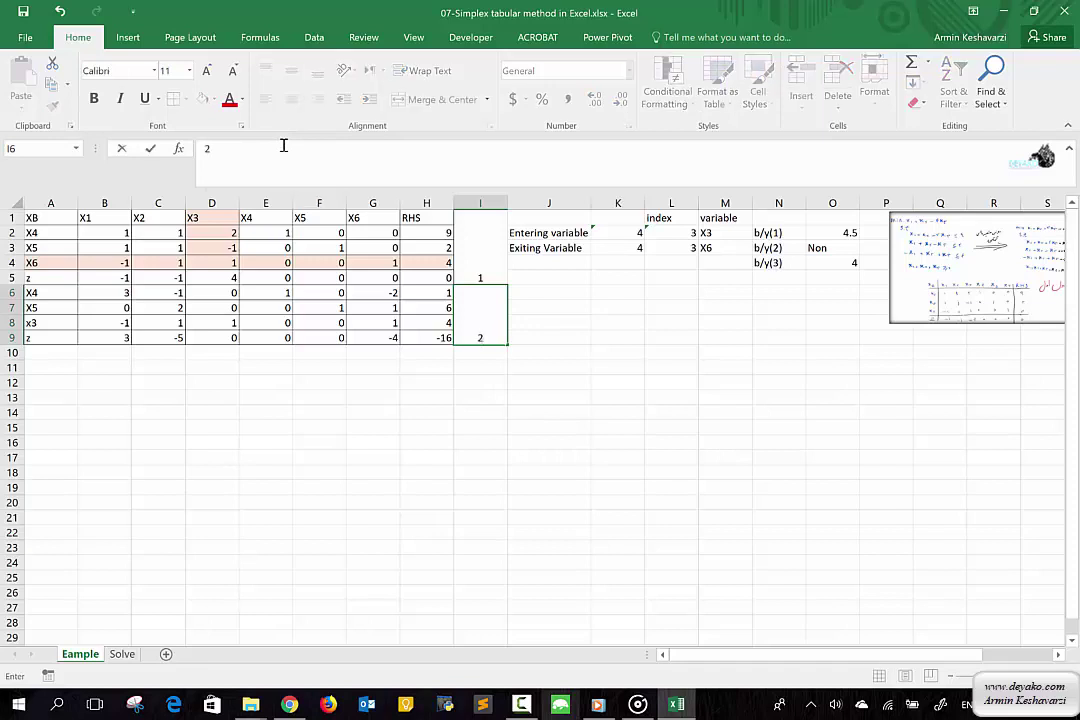
key("Return")
Step: Copy the variable-selection block J1:O4 below to J5, with K6 now returning 3 from B9:G9
left_click_drag(575, 222, 831, 261)
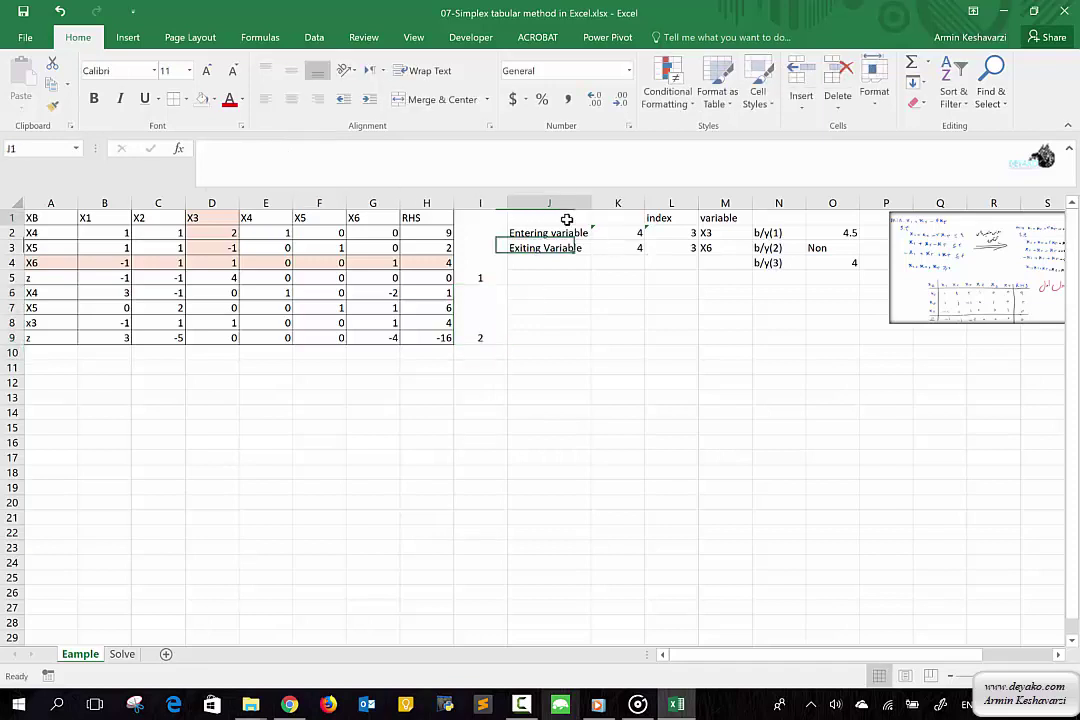
key("ctrl+c")
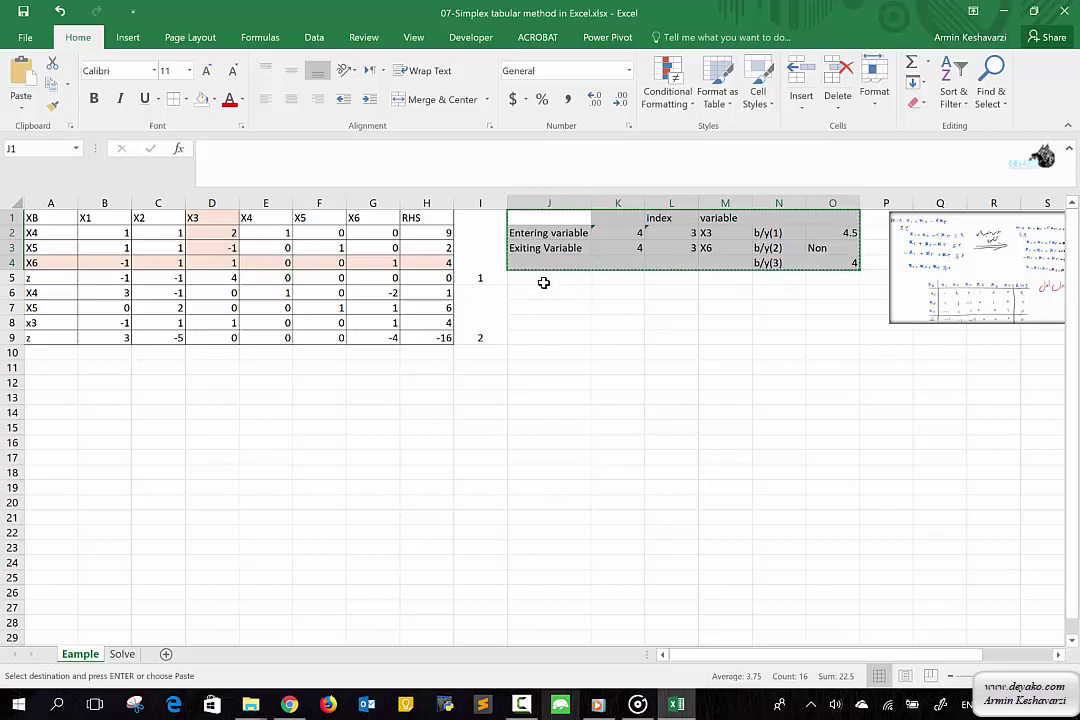
left_click(543, 282)
key("ctrl+v")
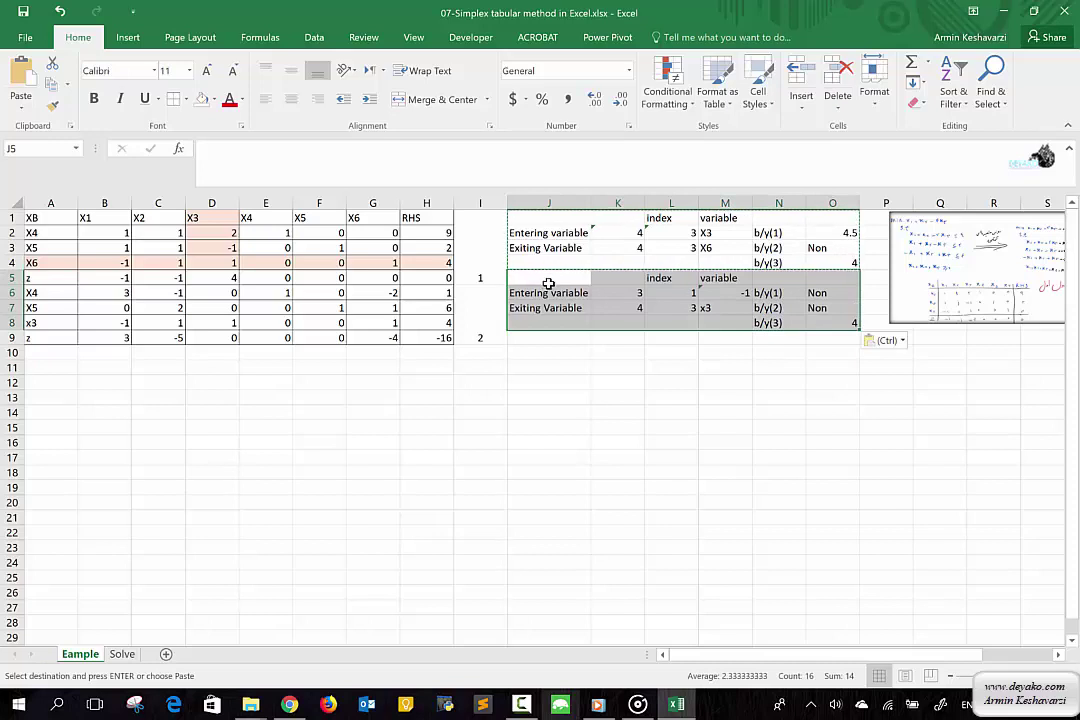
left_click(618, 293)
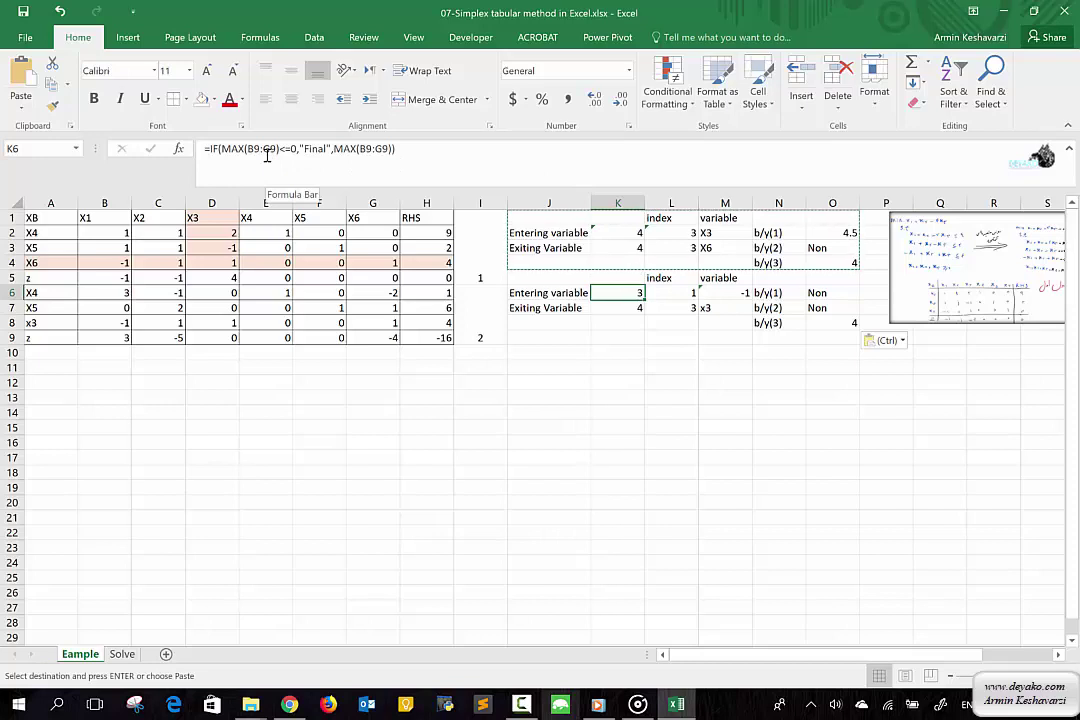
left_click(267, 150)
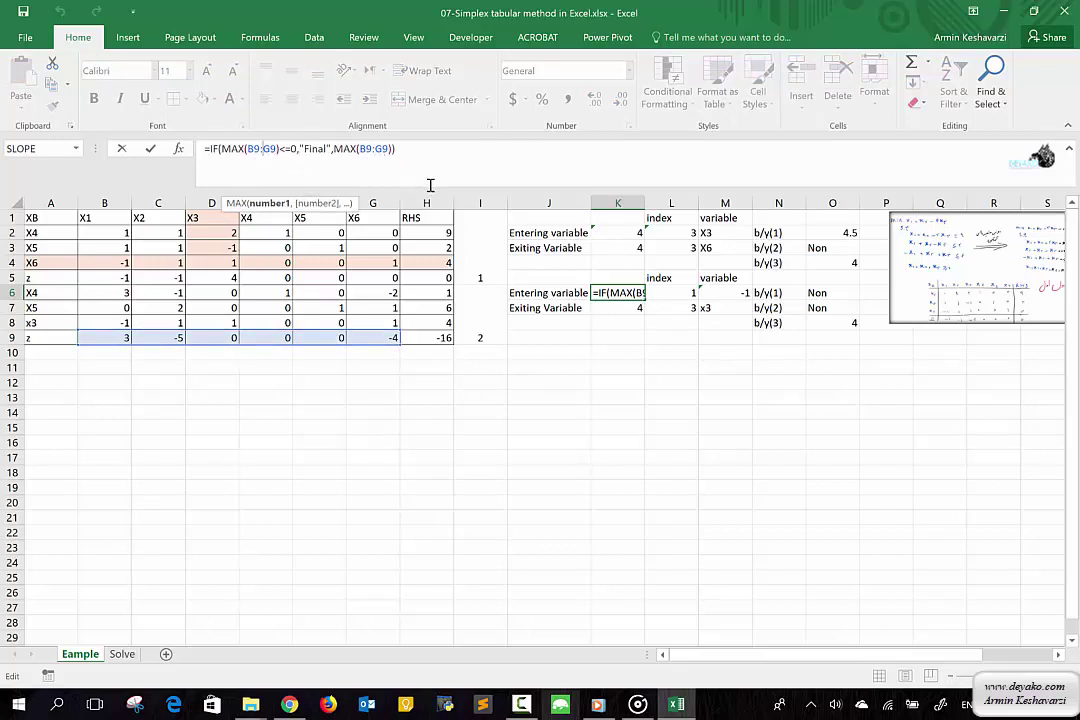
key("Return")
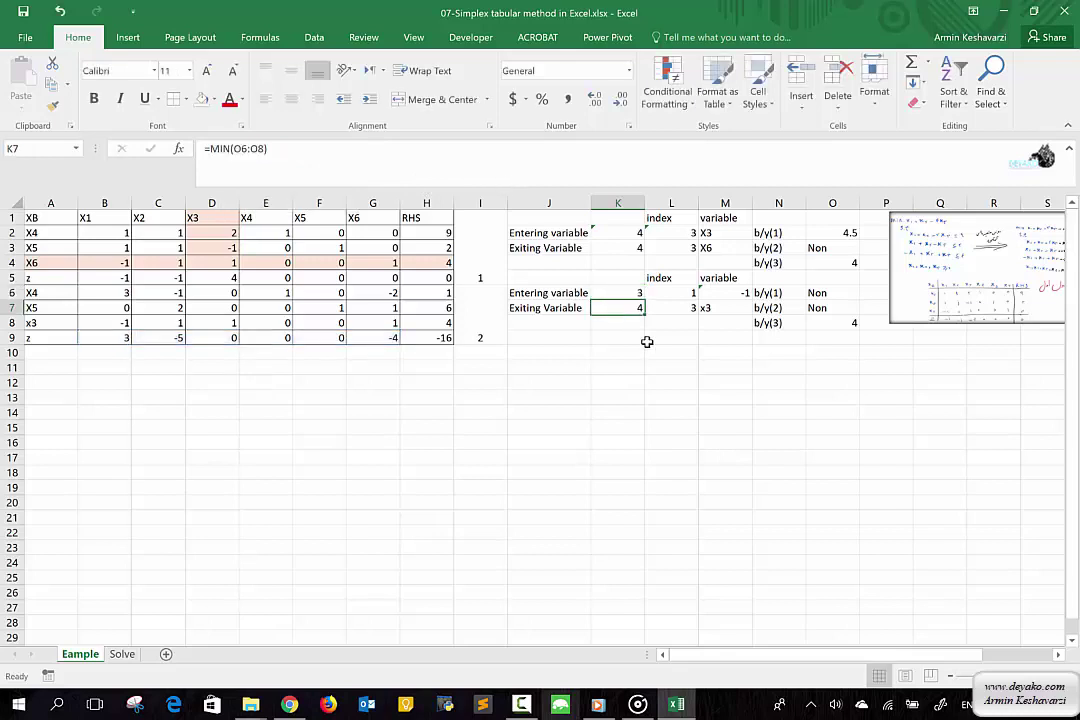
Step: Check L6's index formula and retarget M6's lookup to the X1–X6 header row, showing X1
left_click(627, 278)
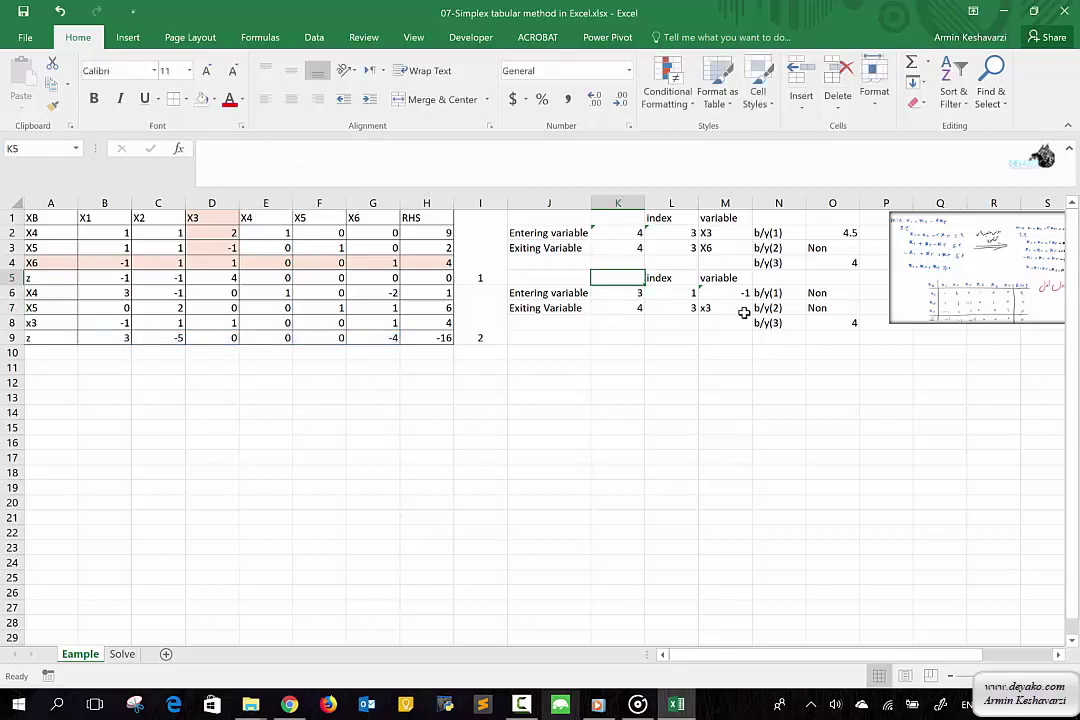
left_click(685, 292)
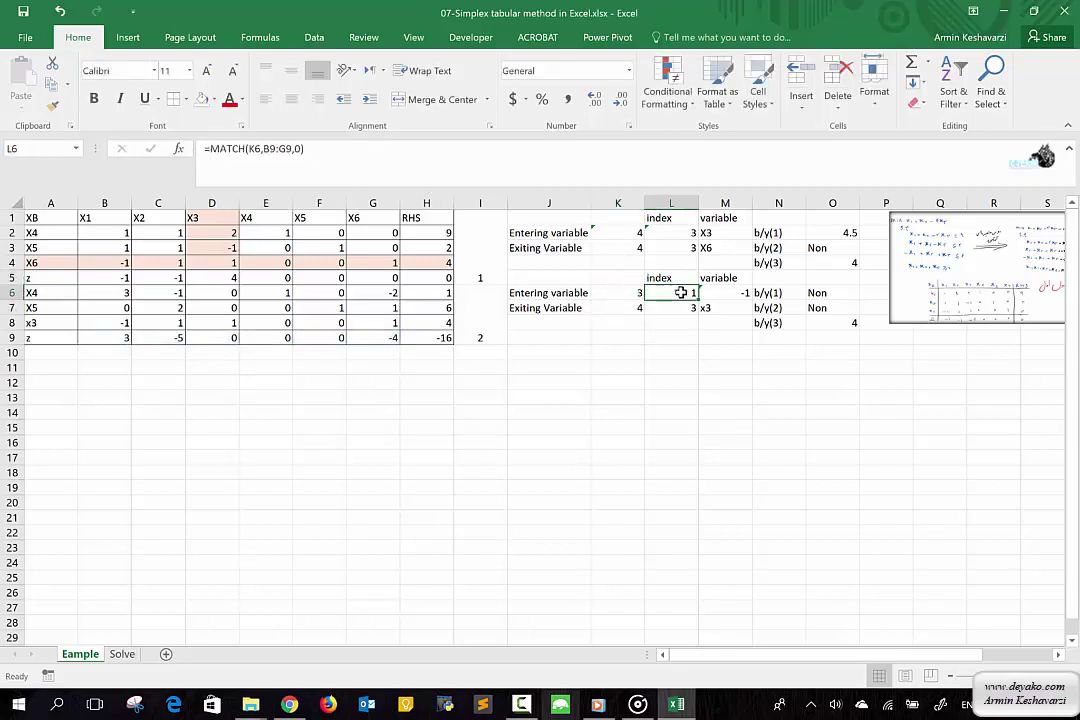
left_click(277, 167)
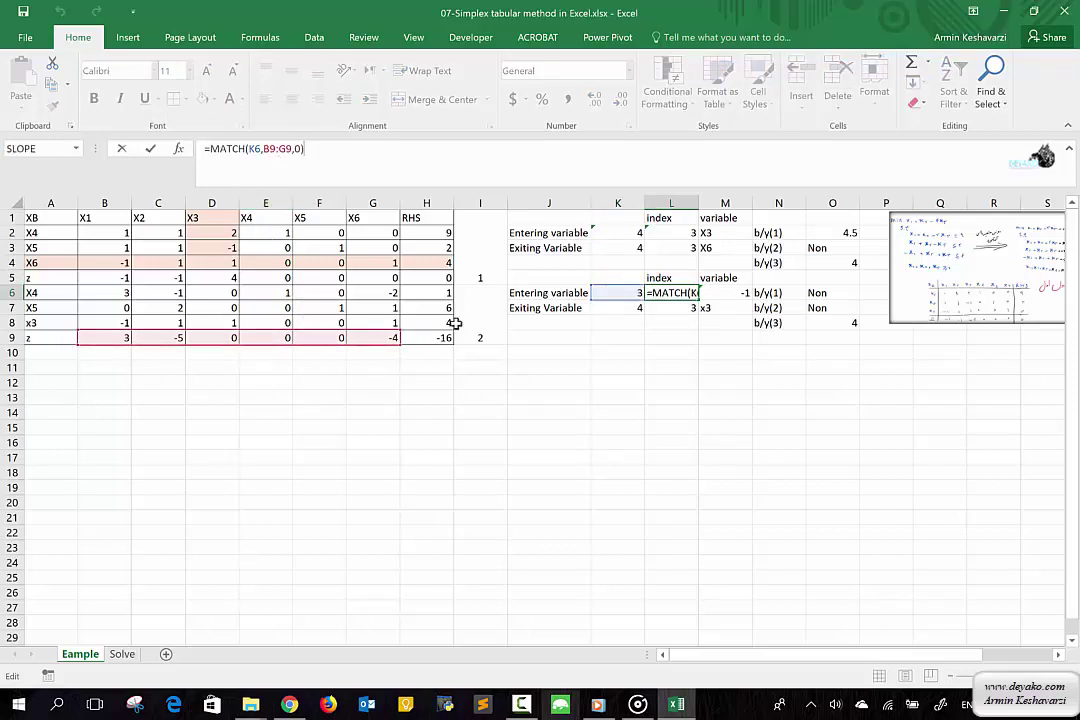
key("Return")
left_click(717, 293)
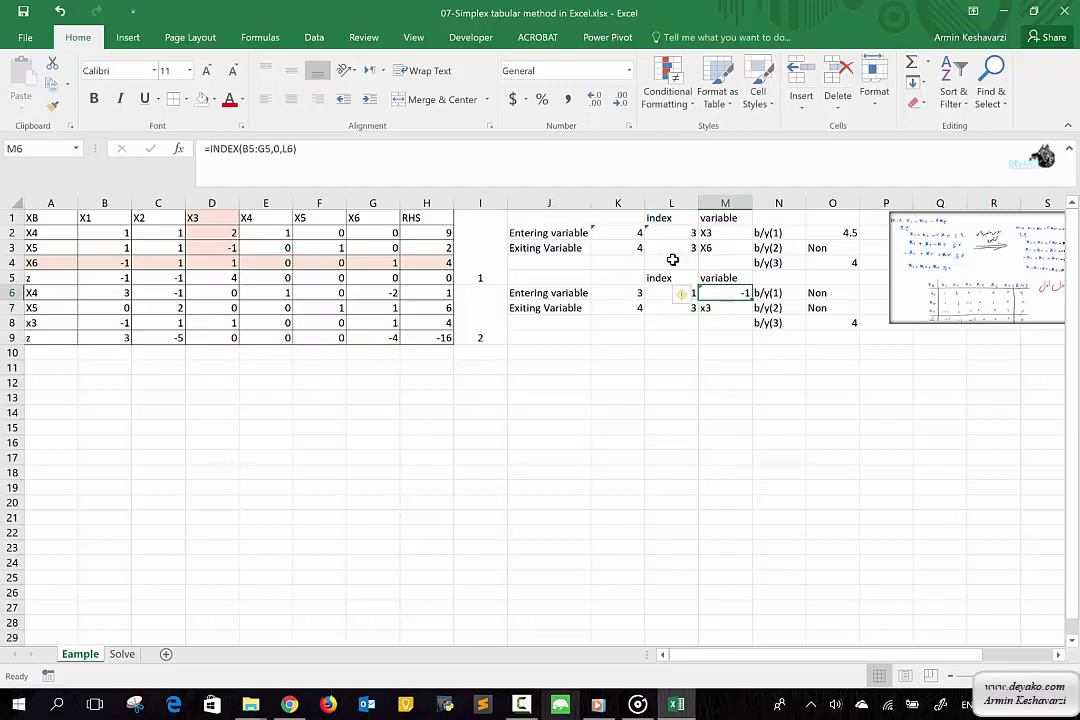
left_click(381, 151)
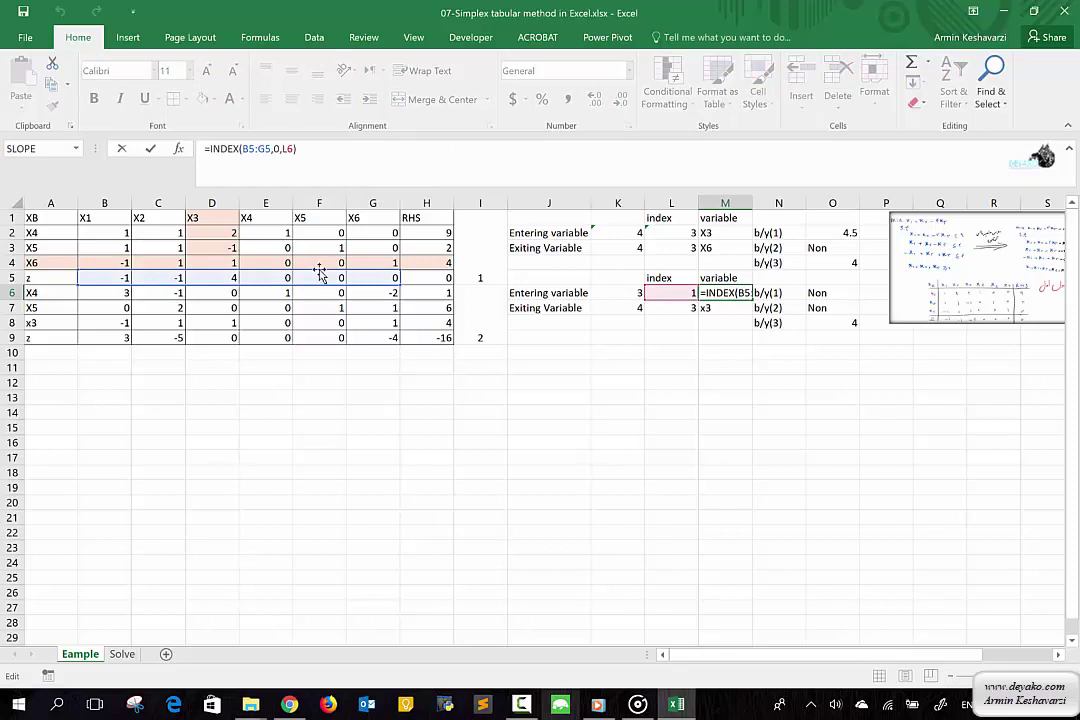
left_click_drag(320, 272, 320, 225)
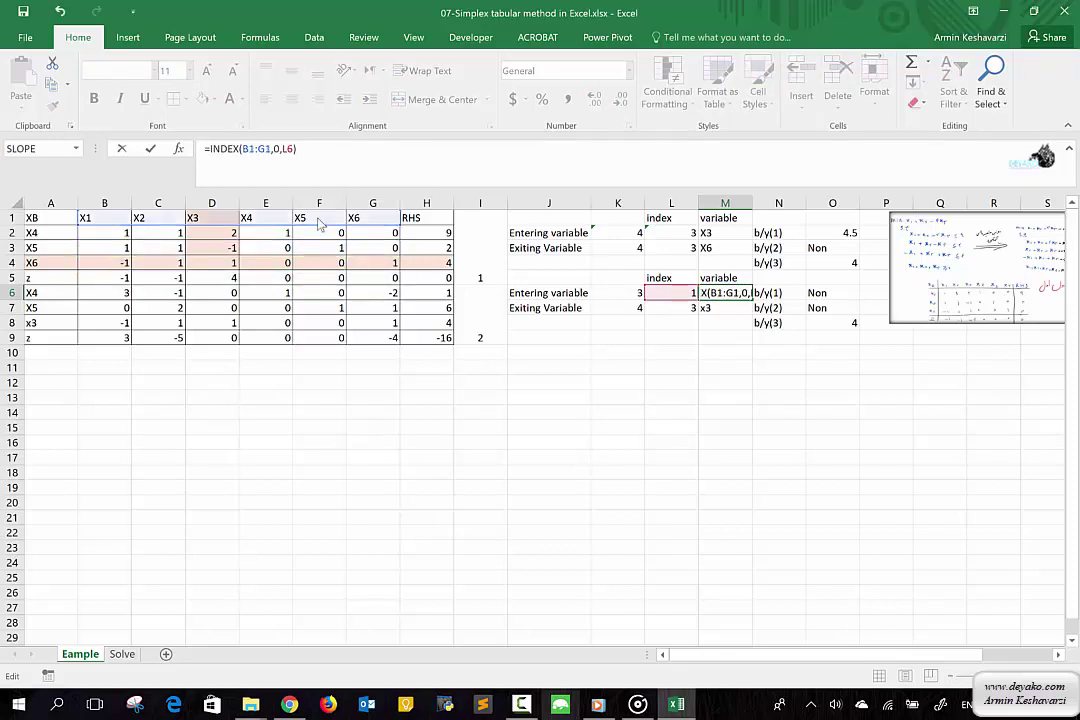
key("Return")
Step: Make the header range in M2's INDEX formula absolute as $B$1:$G$1
left_click(715, 232)
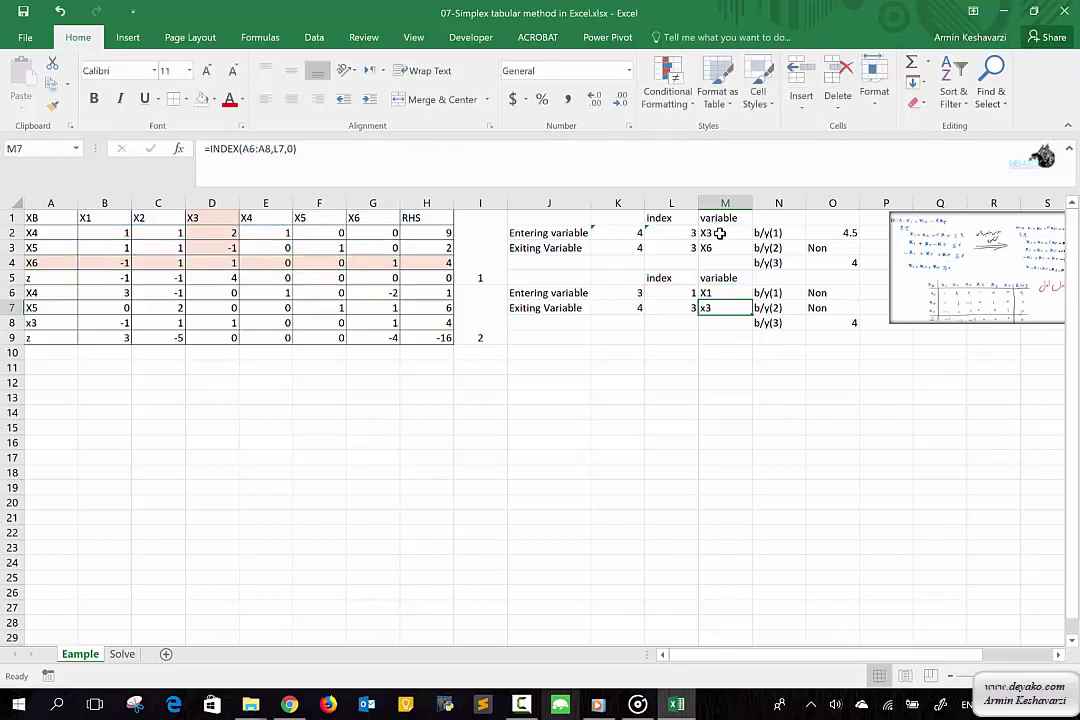
left_click(247, 148)
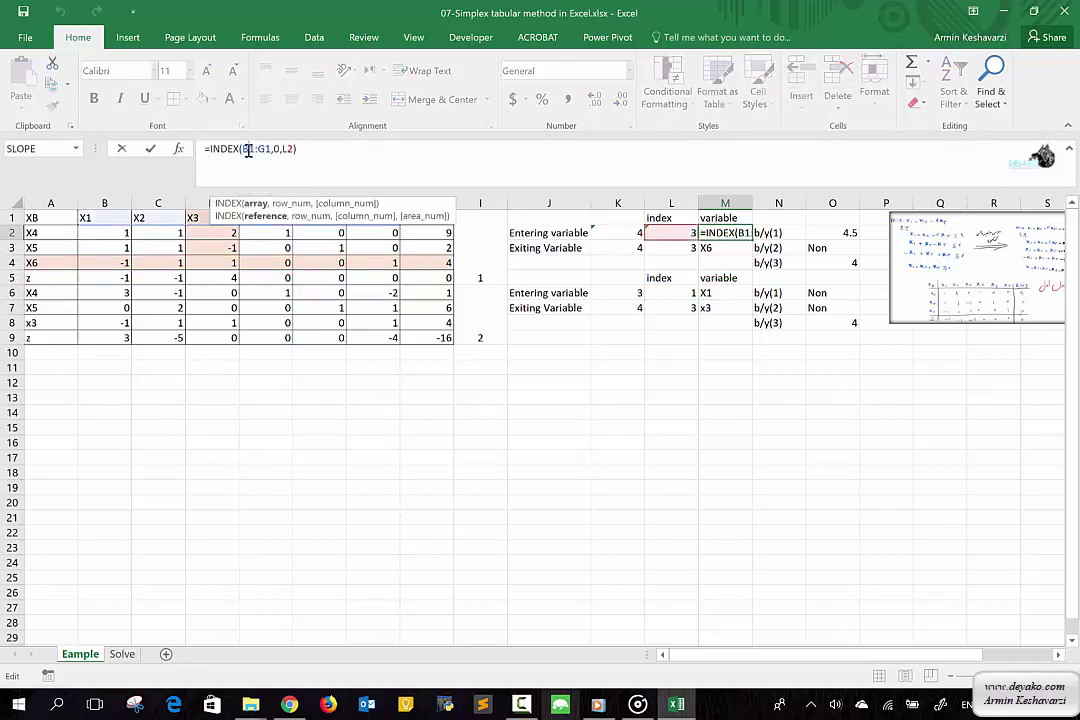
key("F4")
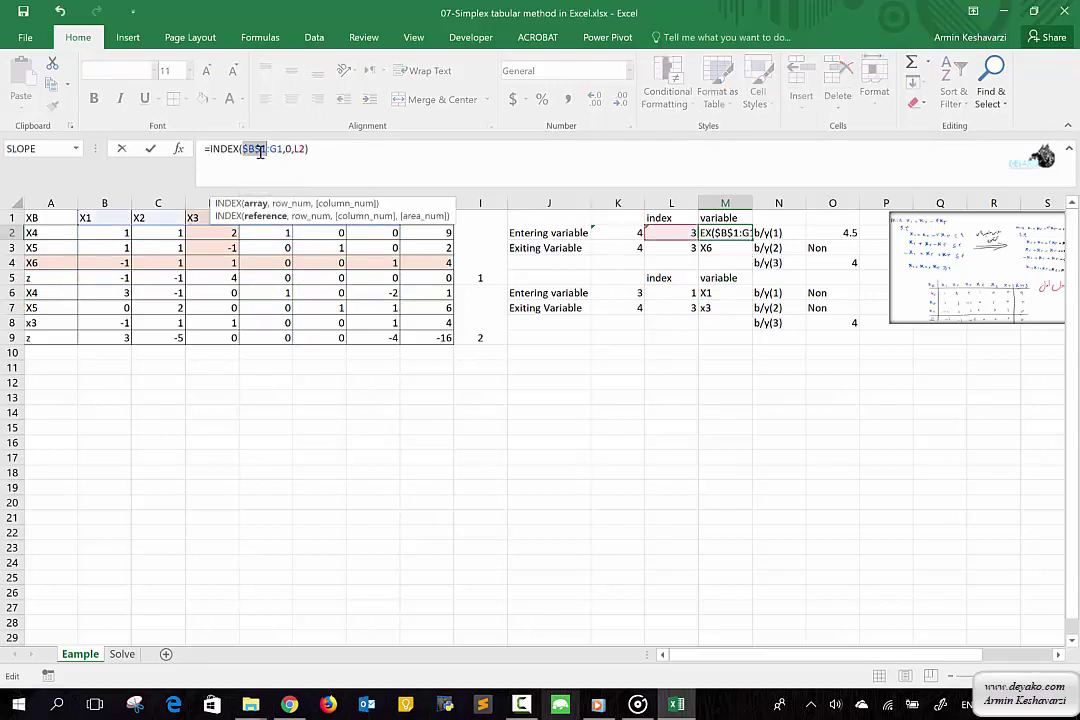
left_click(272, 149)
key("F4")
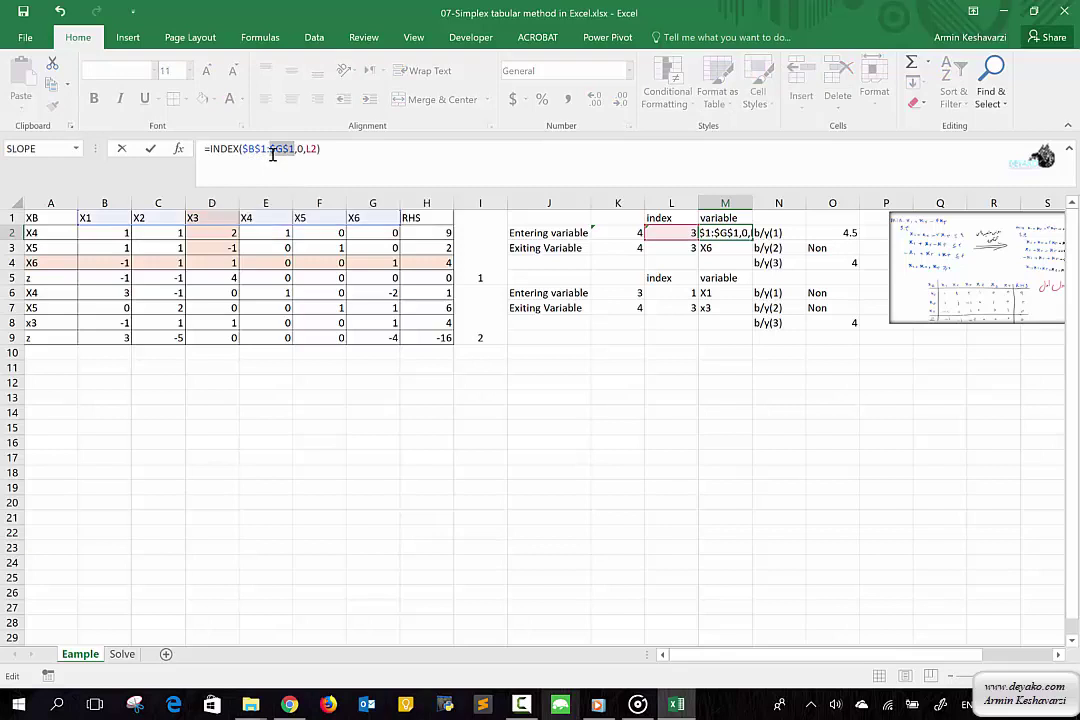
key("Return")
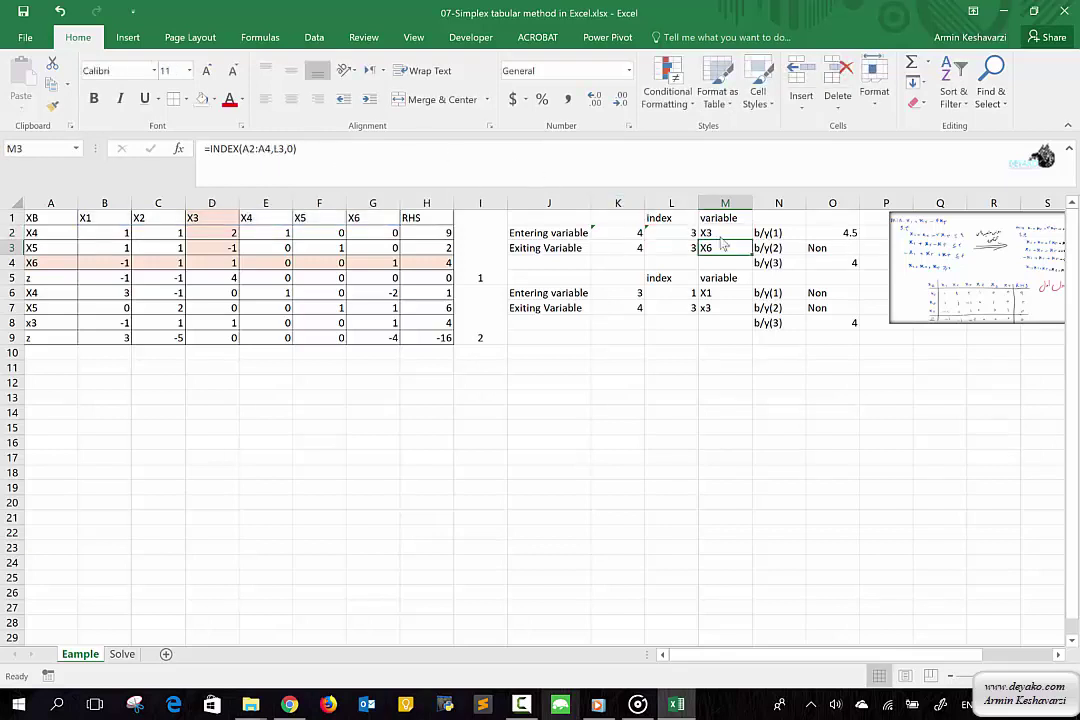
Step: Copy M2's anchored formula into M6 as =INDEX($B$1:$G$1,0,L6)
left_click(716, 232)
key("ctrl+c")
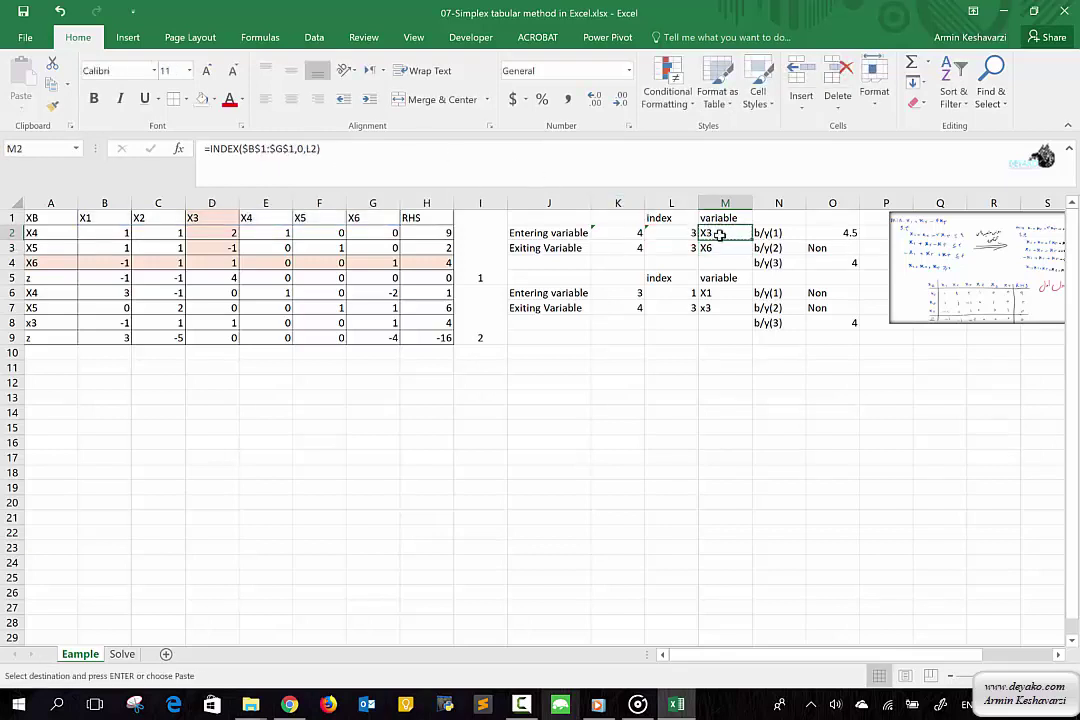
left_click(713, 293)
key("ctrl+v")
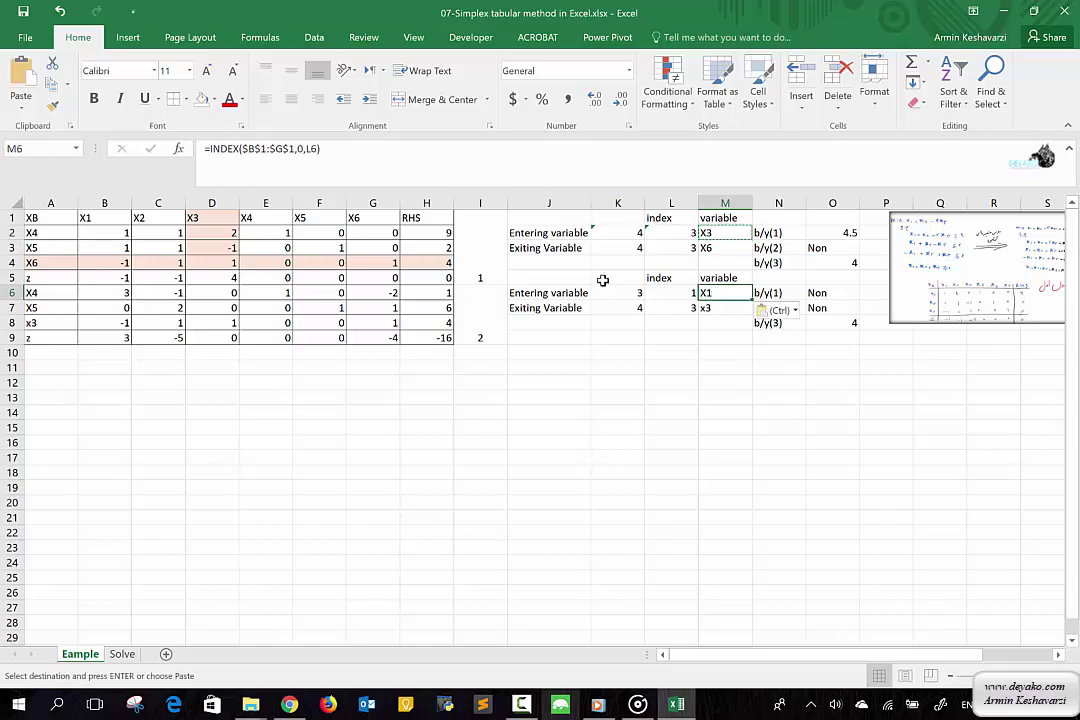
left_click(350, 175)
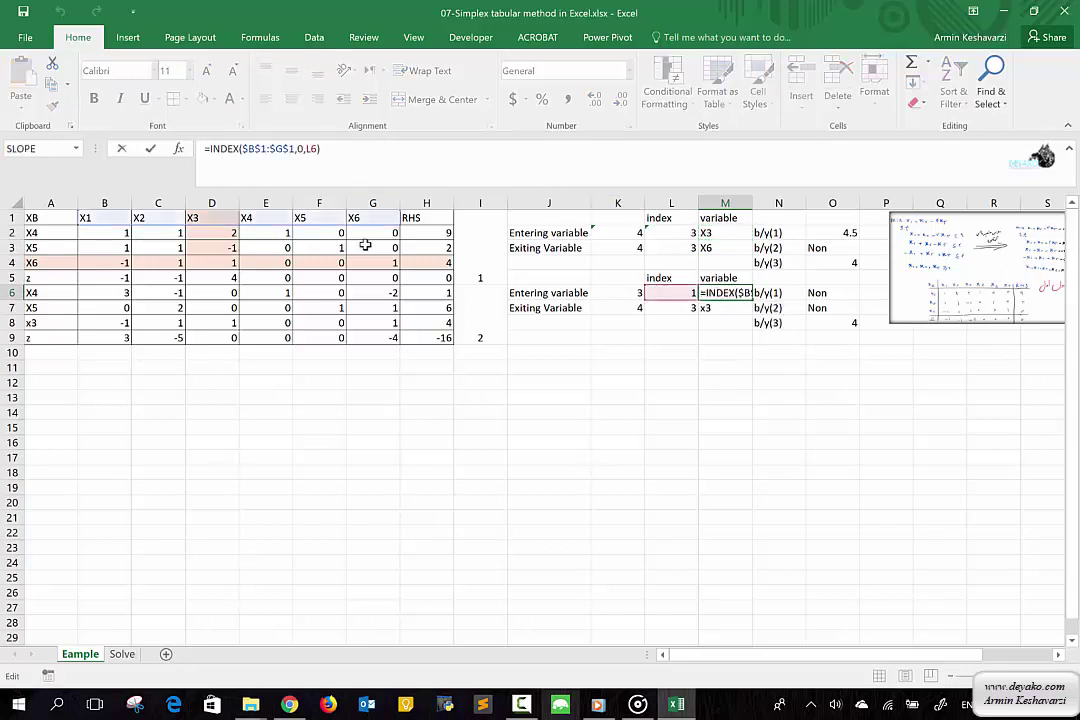
key("Return")
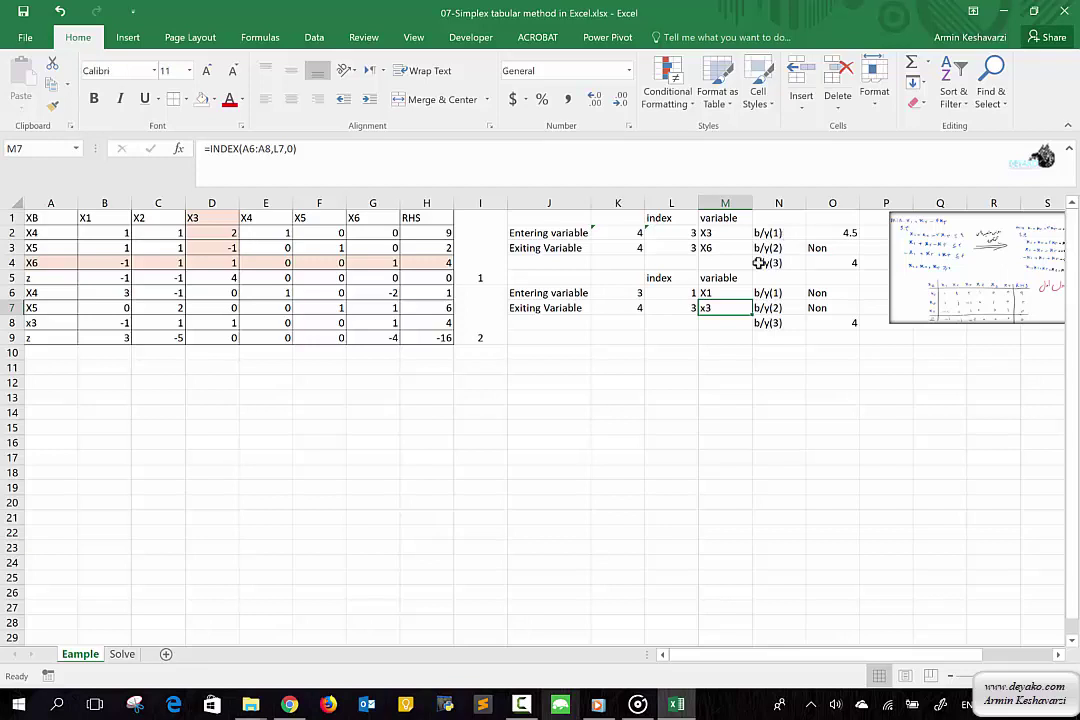
left_click(727, 292)
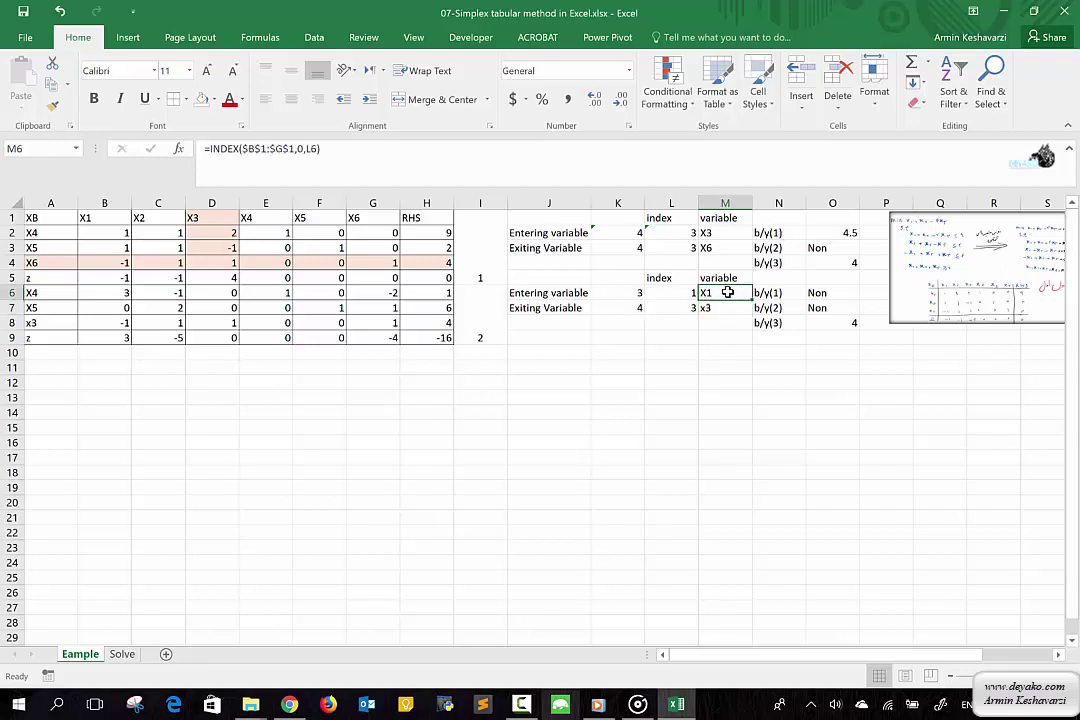
Step: Repoint both index references in O6's ratio formula from L2 to L6
left_click(852, 291)
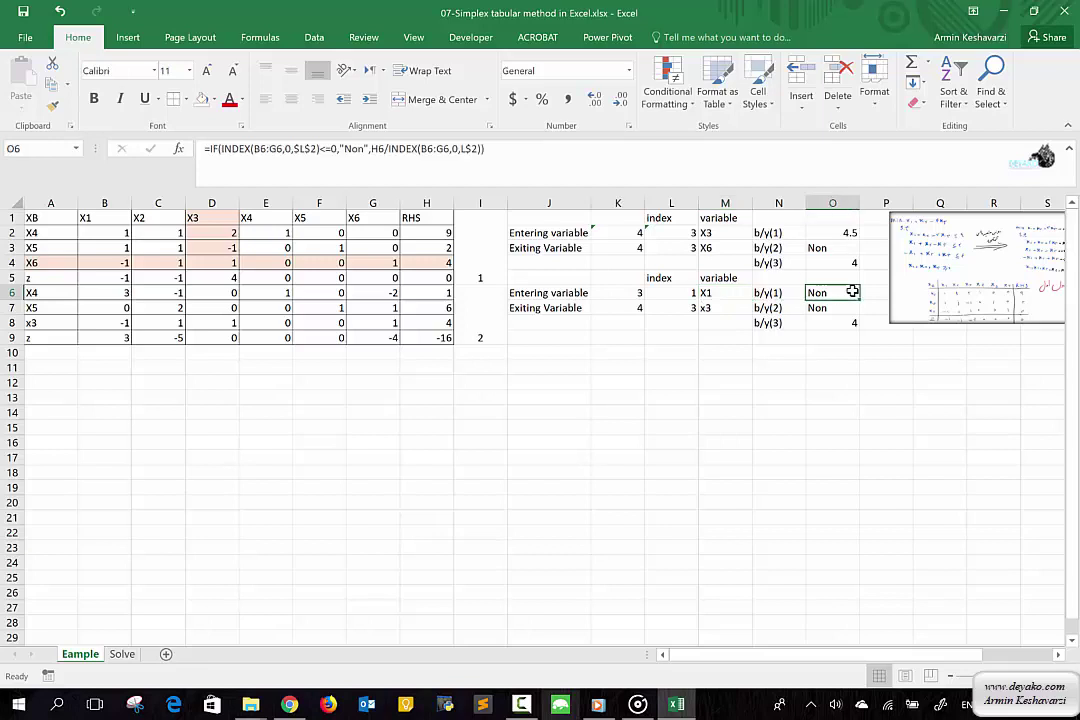
left_click(352, 166)
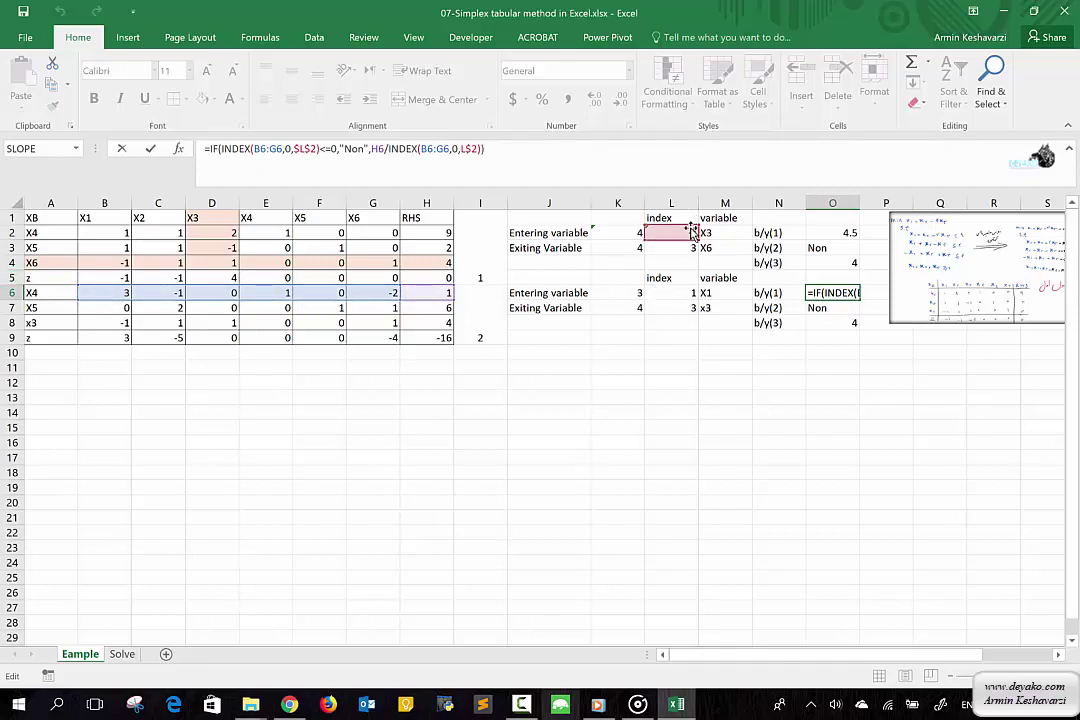
left_click_drag(692, 232, 692, 292)
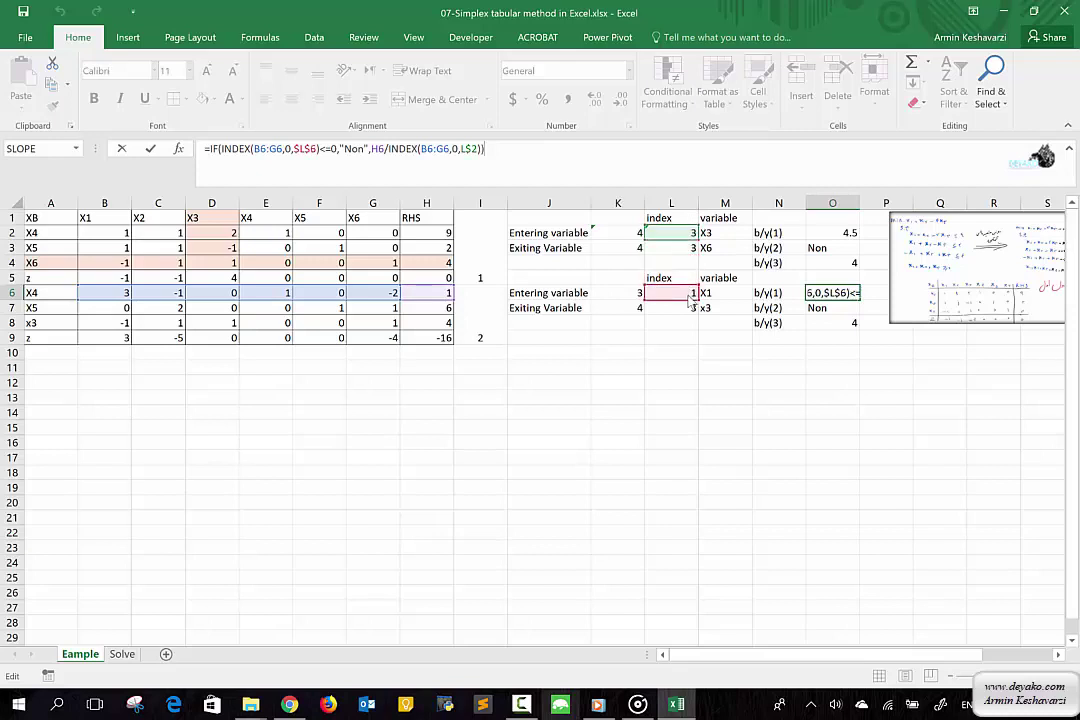
left_click_drag(680, 222, 675, 300)
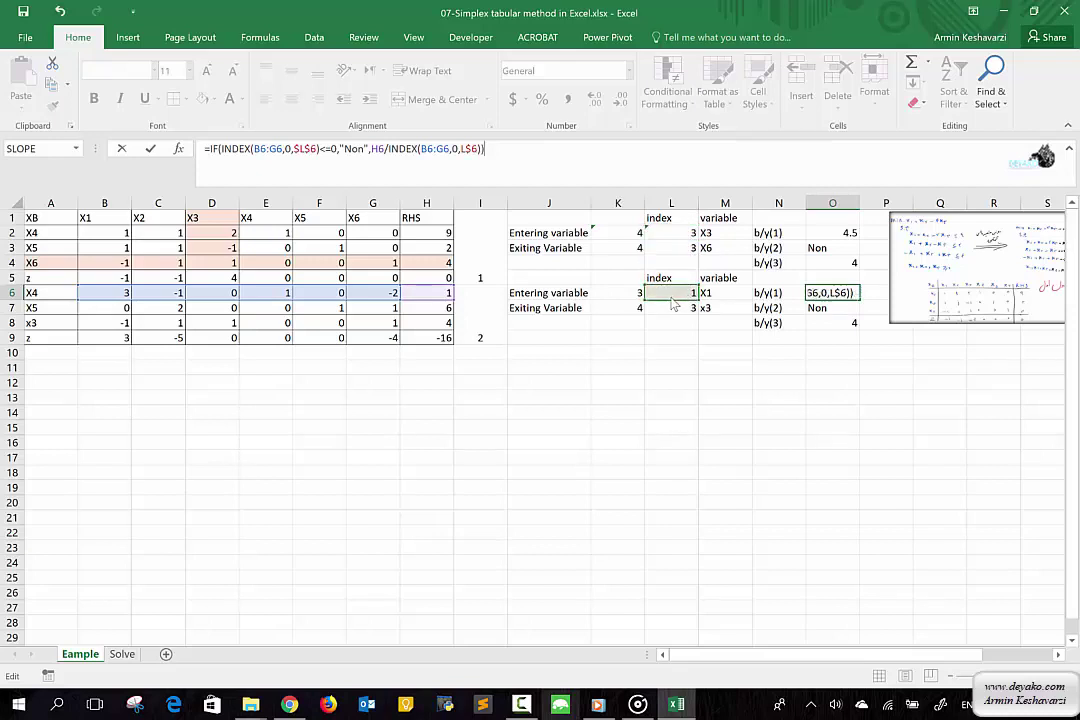
key("Return")
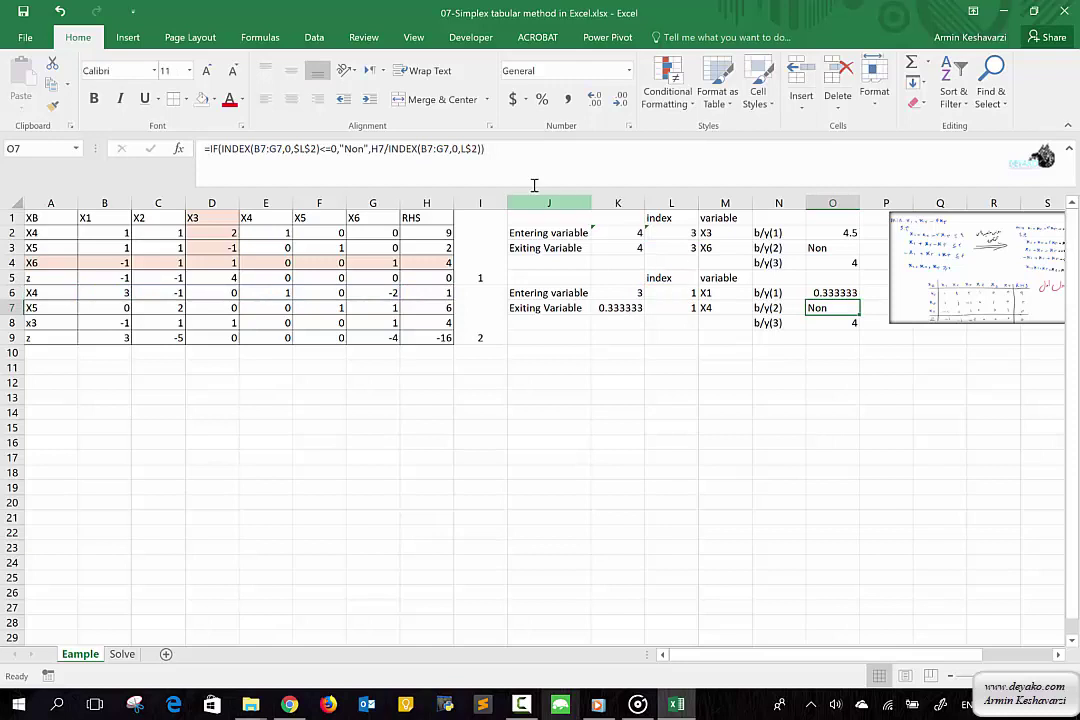
Step: Repoint the O7 and O8 ratio formulas' index references from L2 to L6
left_click(499, 173)
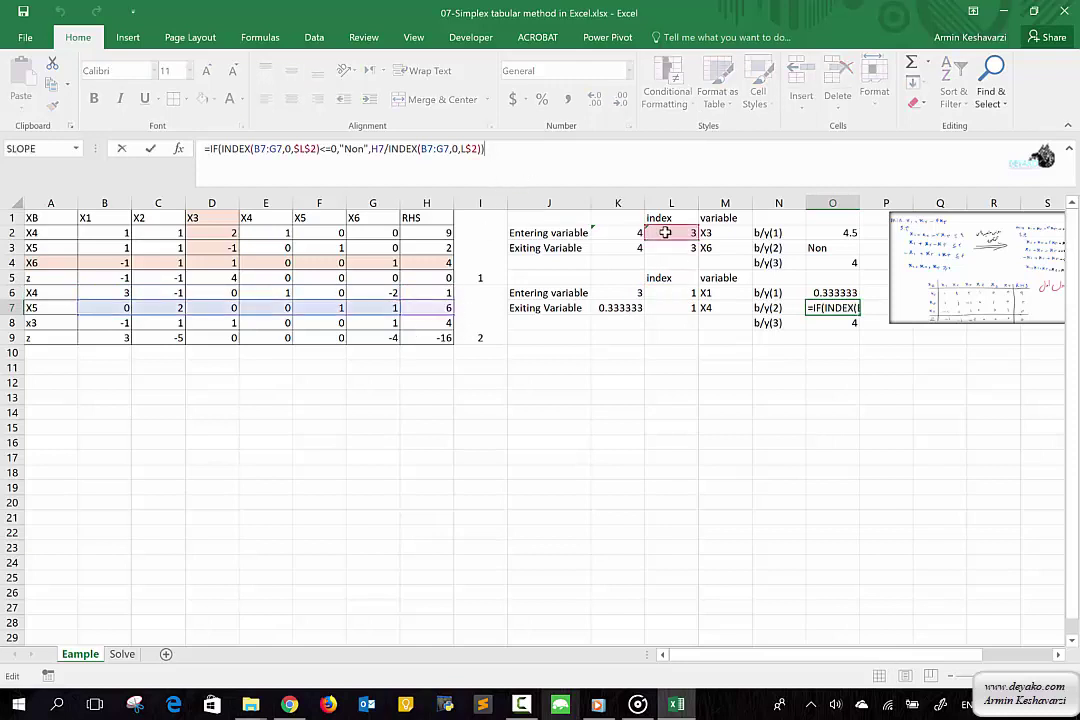
left_click_drag(668, 230, 670, 296)
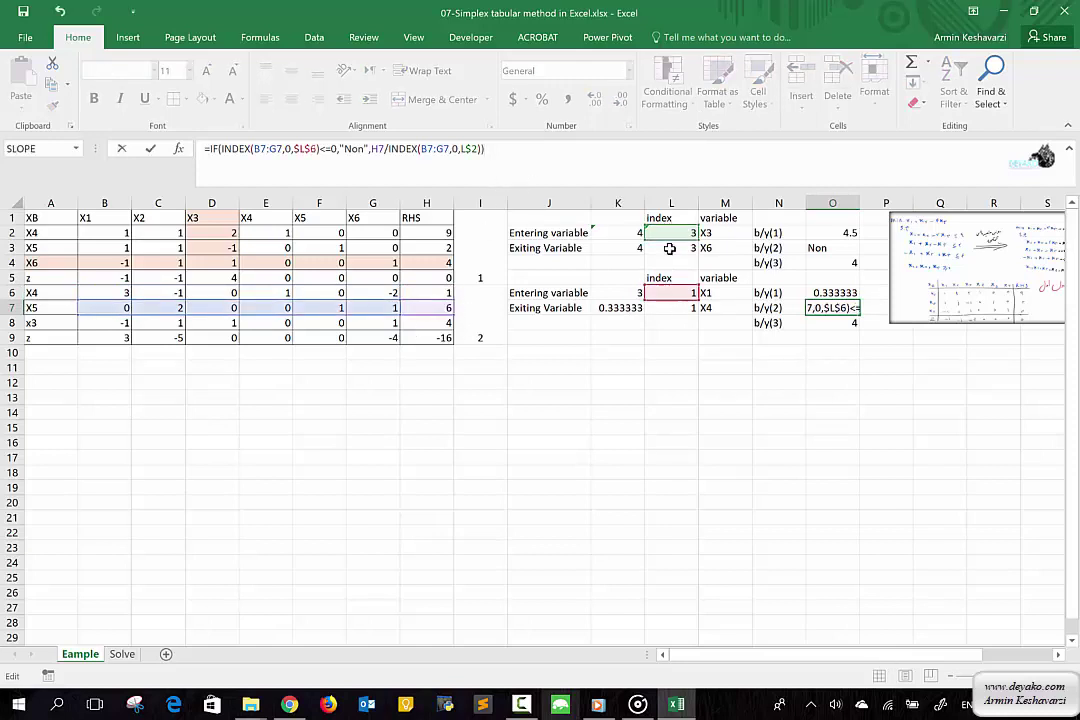
mouse_move(668, 230)
left_mouse_down()
mouse_move(678, 320)
mouse_move(674, 305)
left_mouse_up()
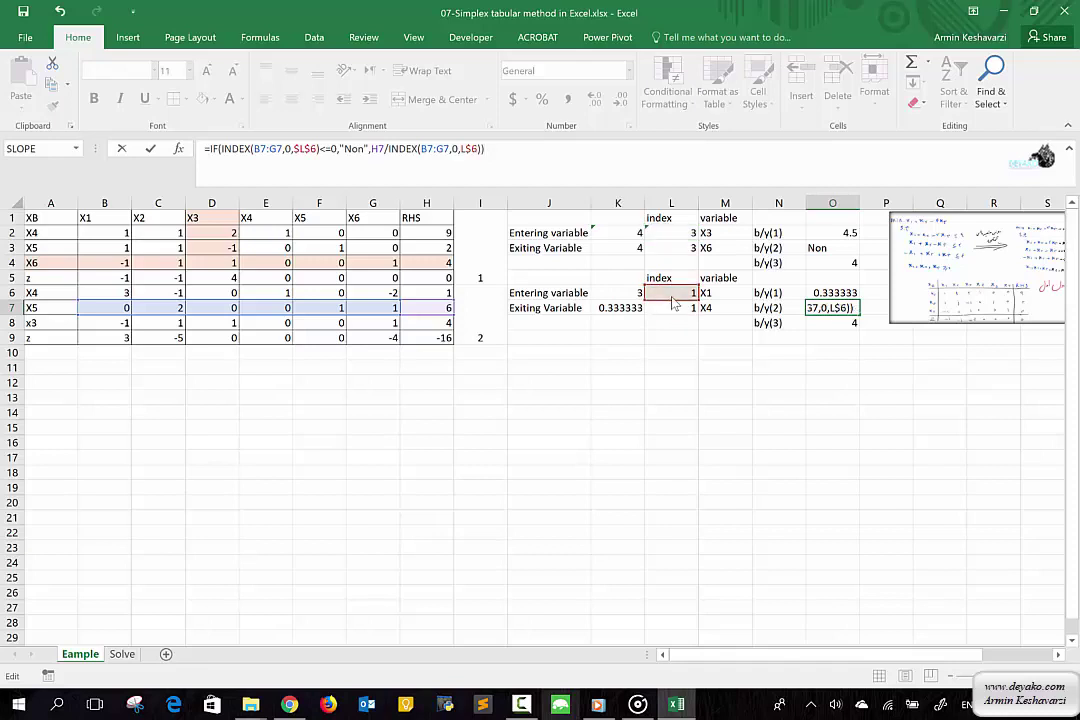
key("Return")
left_click(536, 157)
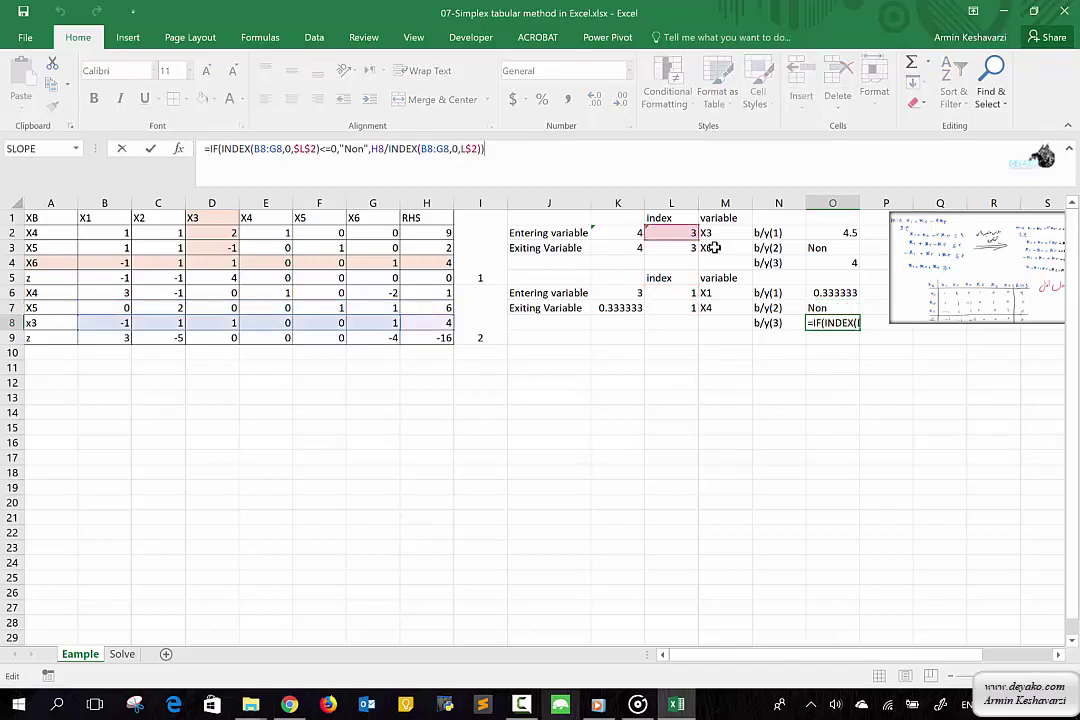
left_click_drag(670, 232, 674, 302)
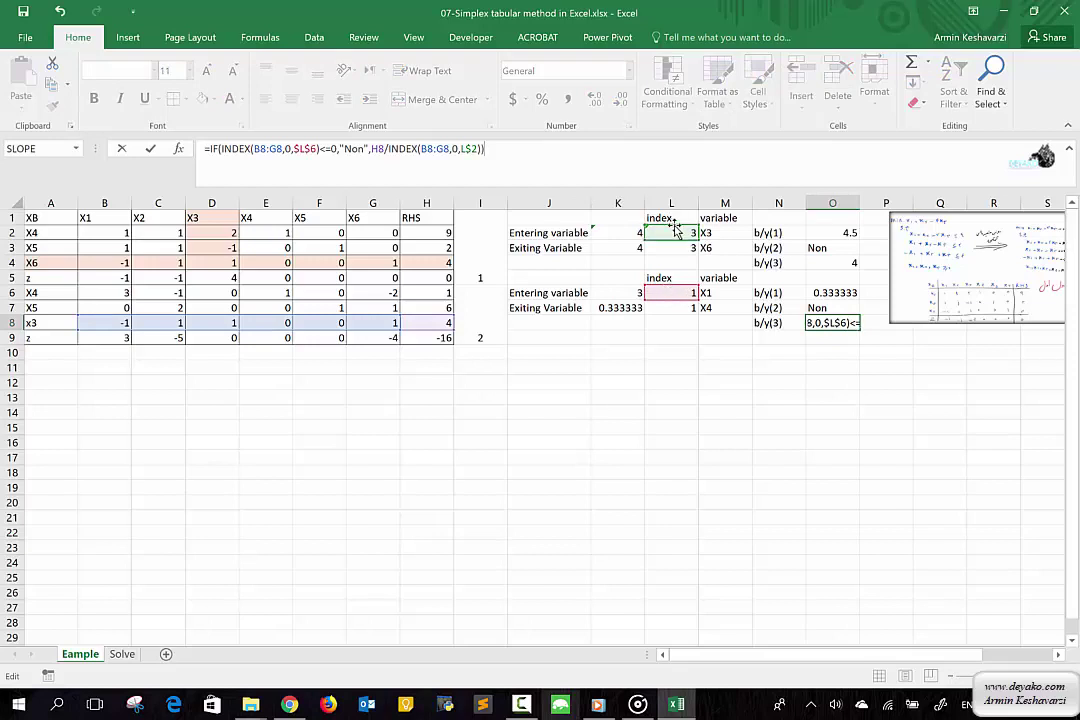
left_click_drag(676, 230, 685, 300)
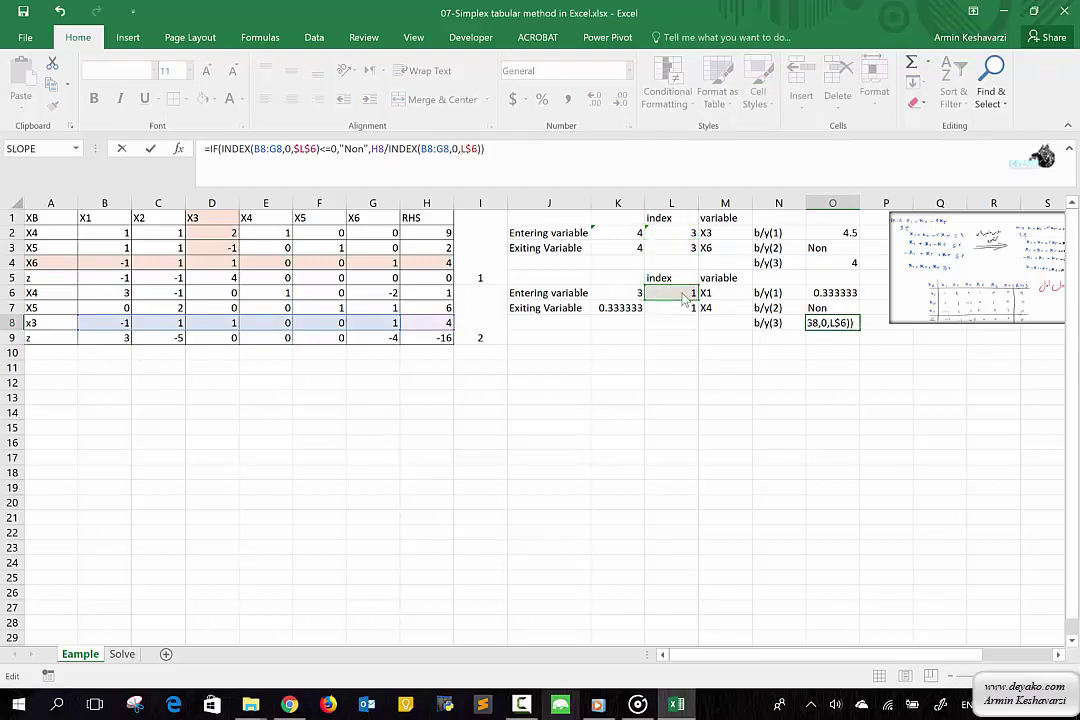
key("Return")
Step: Review the ratio, RHS, X1 and K7/L7/M7 formulas, confirming X4 exits at 0.333333
left_click(836, 307)
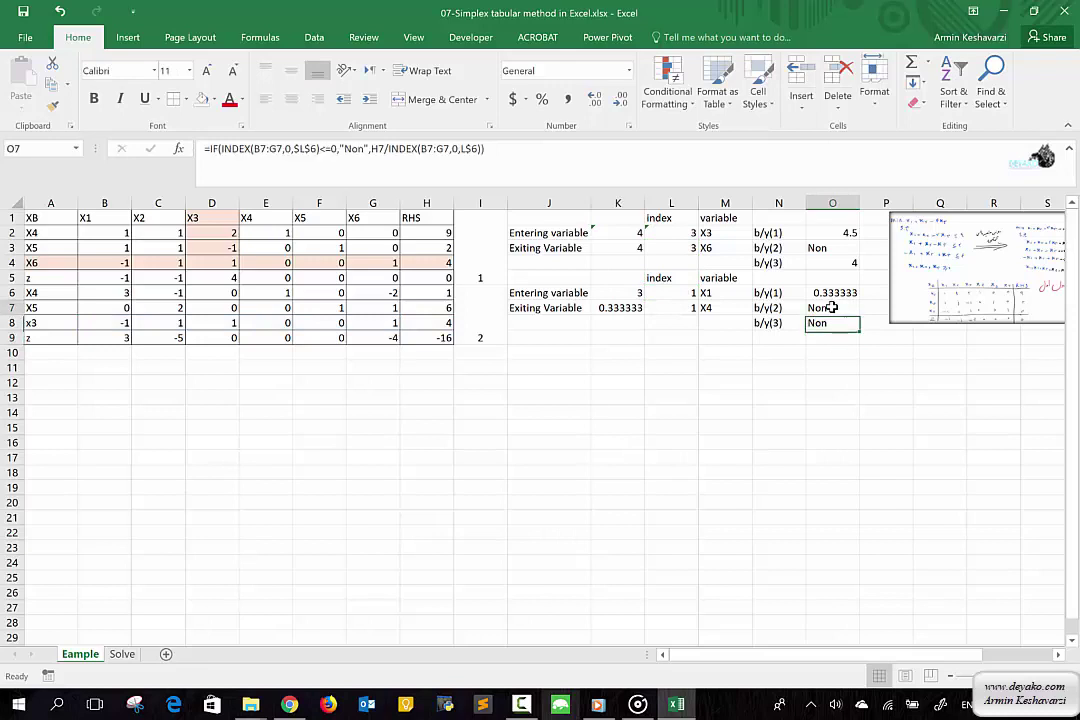
left_click(830, 321)
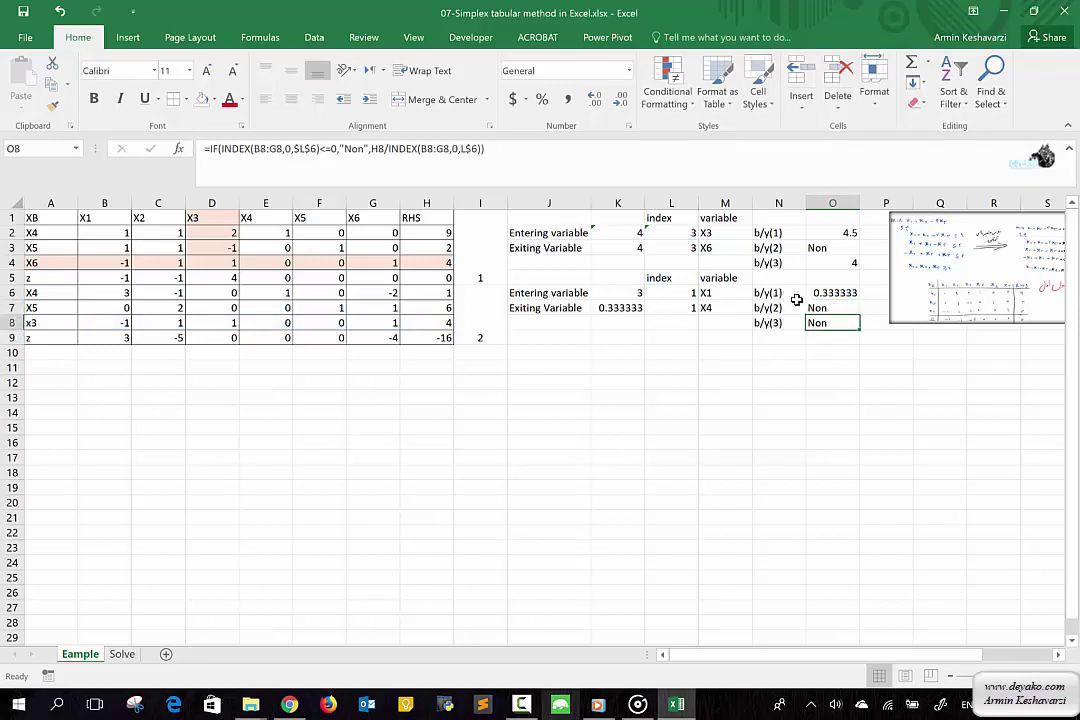
left_click(815, 306)
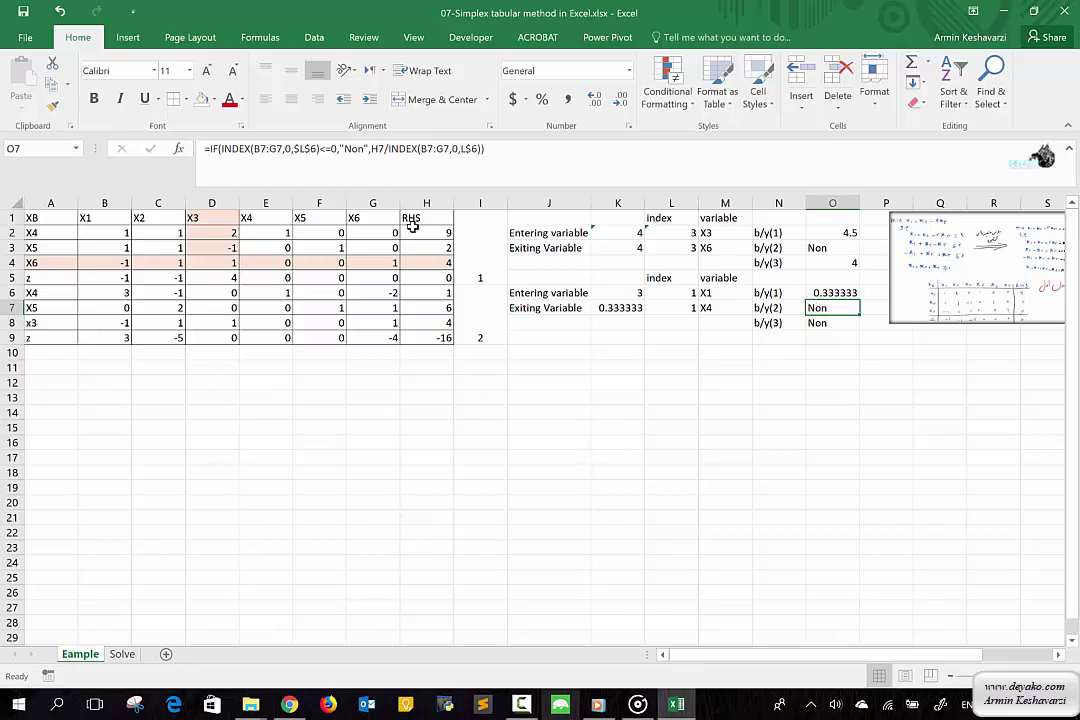
left_click(447, 307)
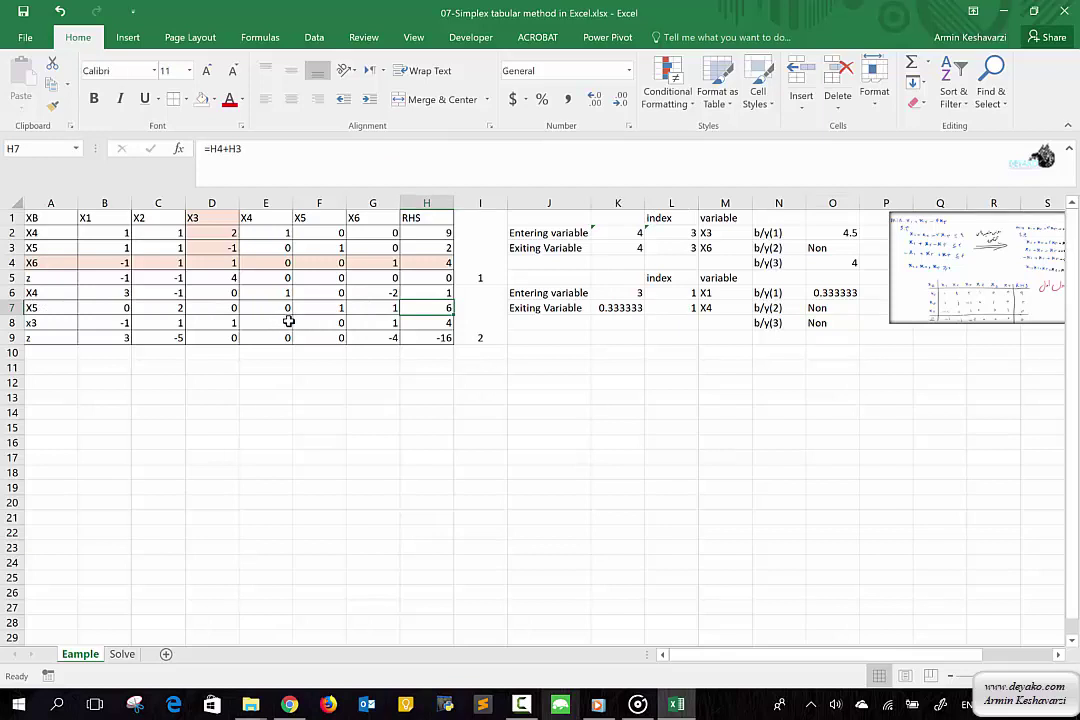
left_click(110, 306)
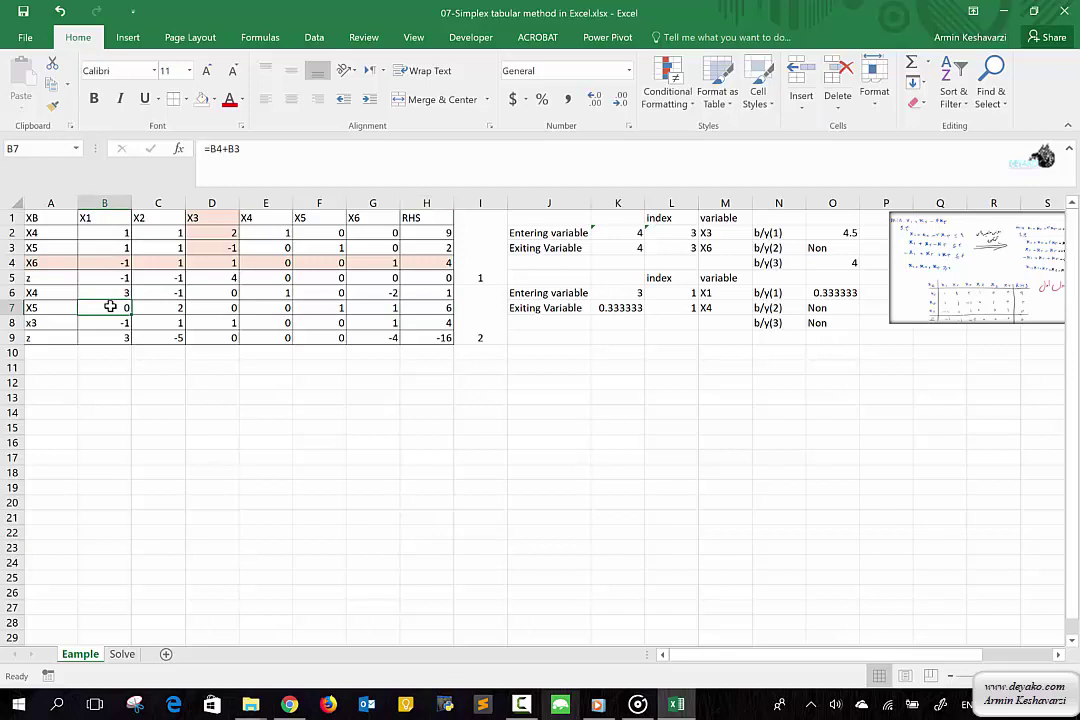
key("Down")
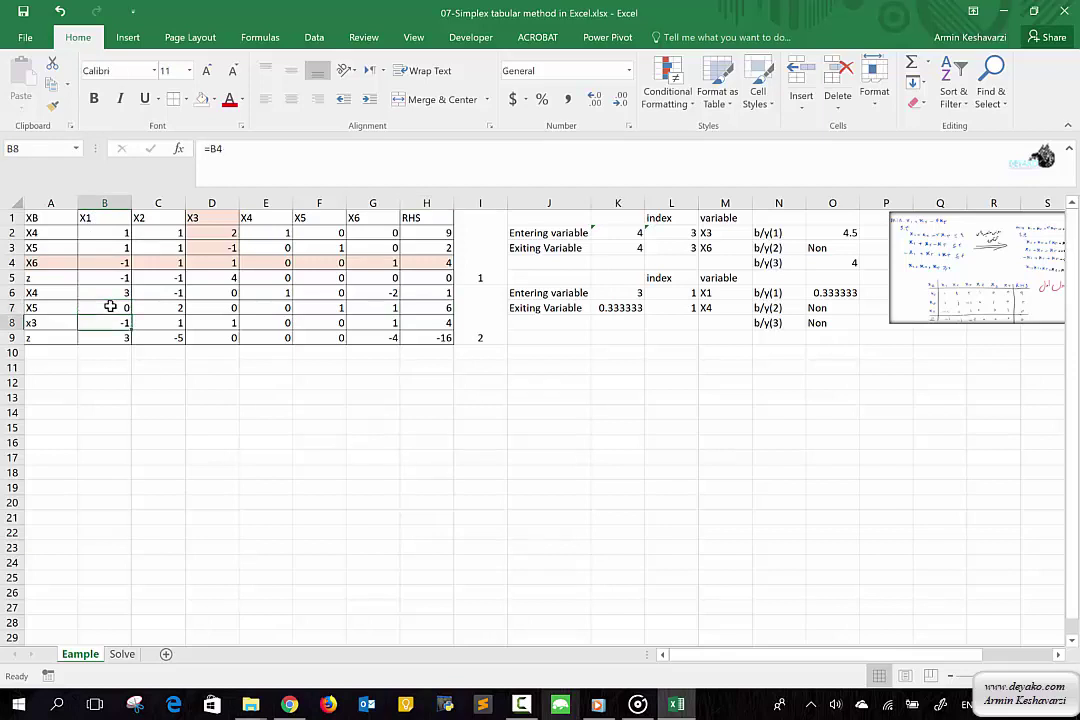
left_click(822, 291)
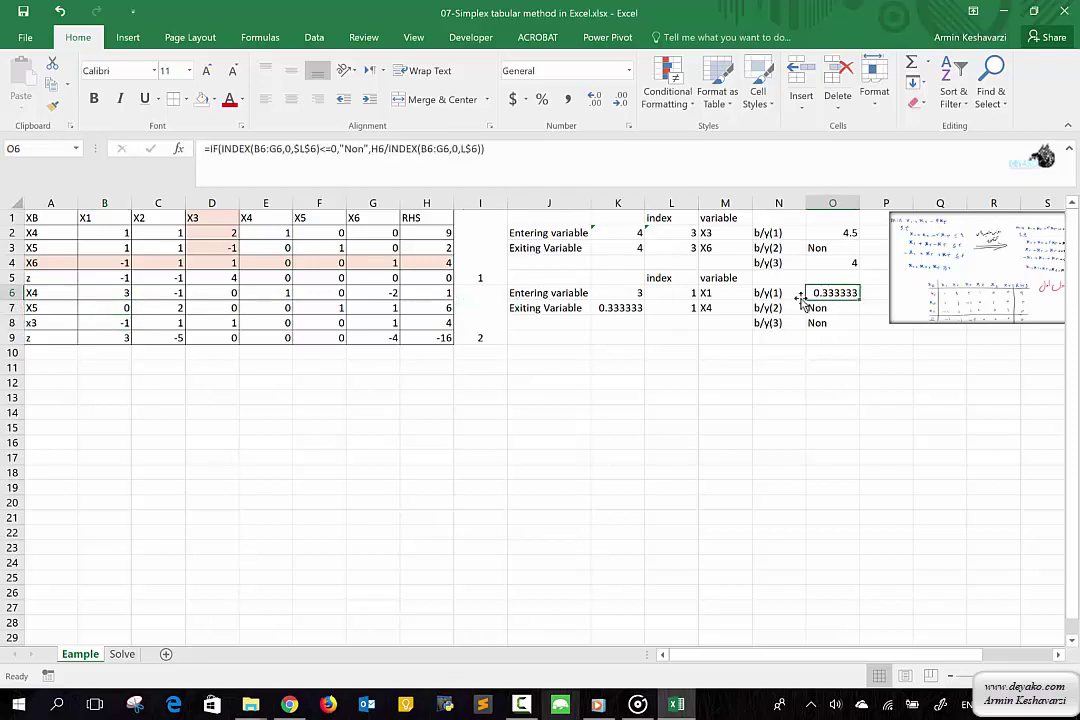
left_click(620, 311)
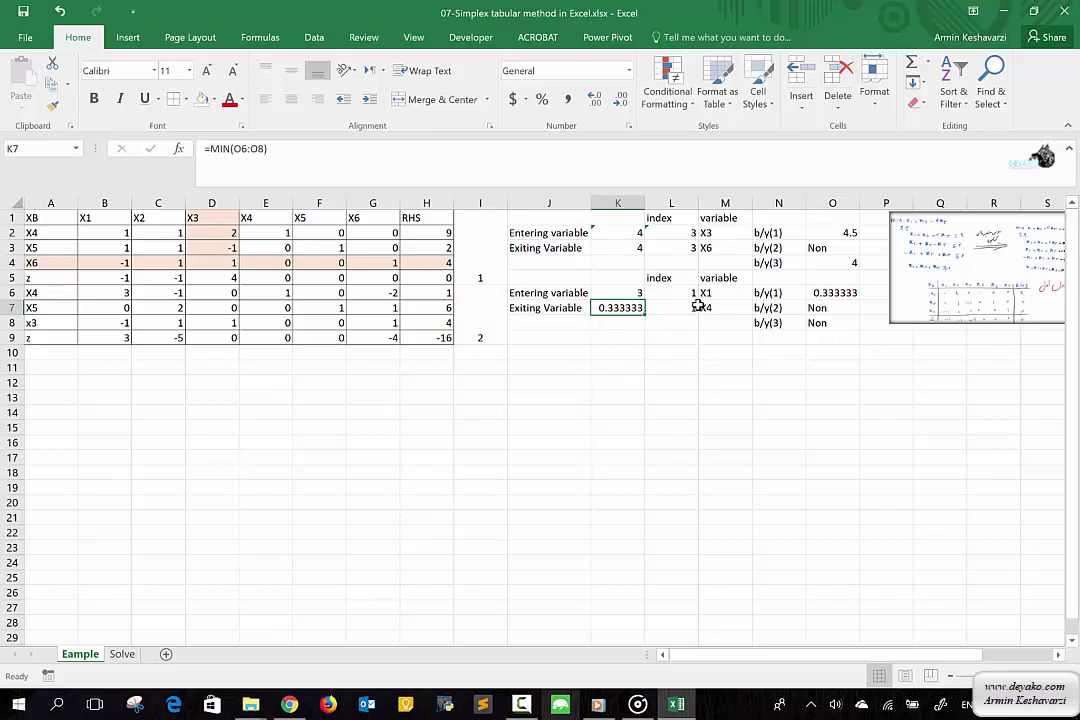
left_click(680, 307)
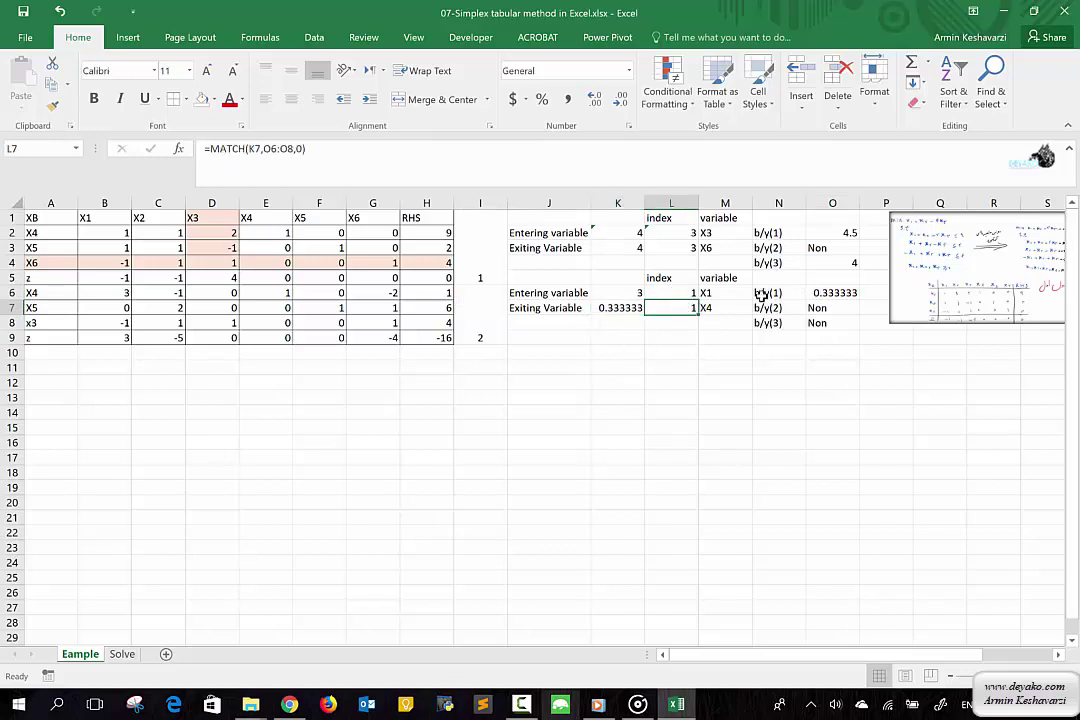
left_click(730, 306)
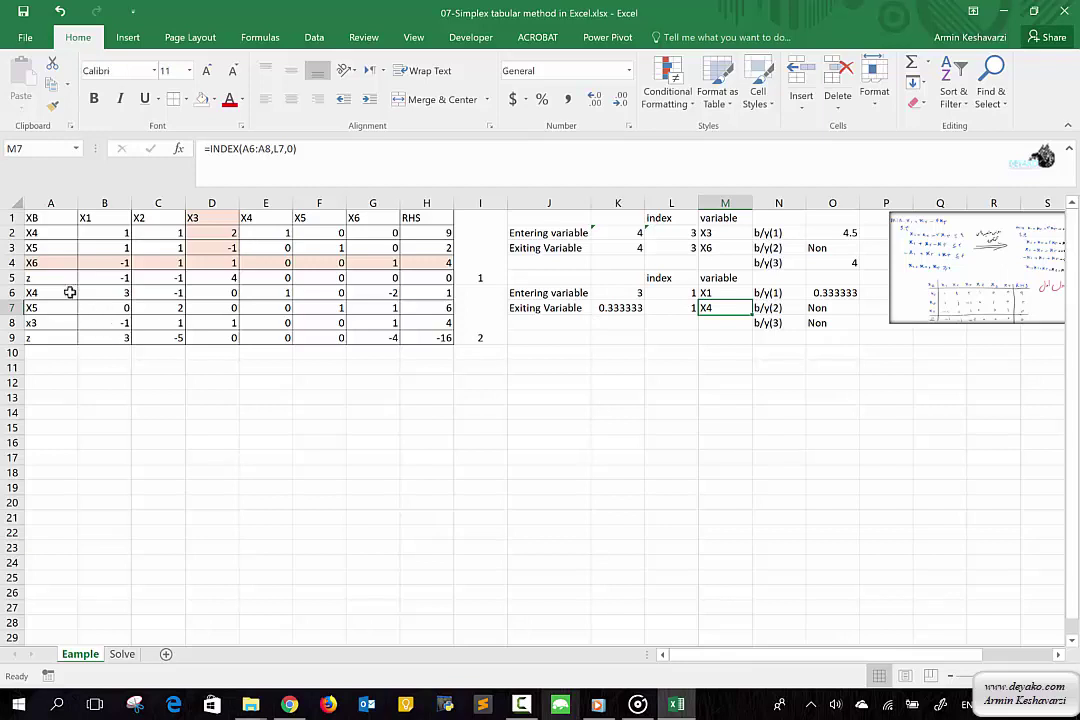
Step: Shade the second tableau's X4 row light red and the first tableau's z row light green
mouse_move(50, 296)
left_mouse_down()
mouse_move(424, 304)
mouse_move(424, 292)
left_mouse_up()
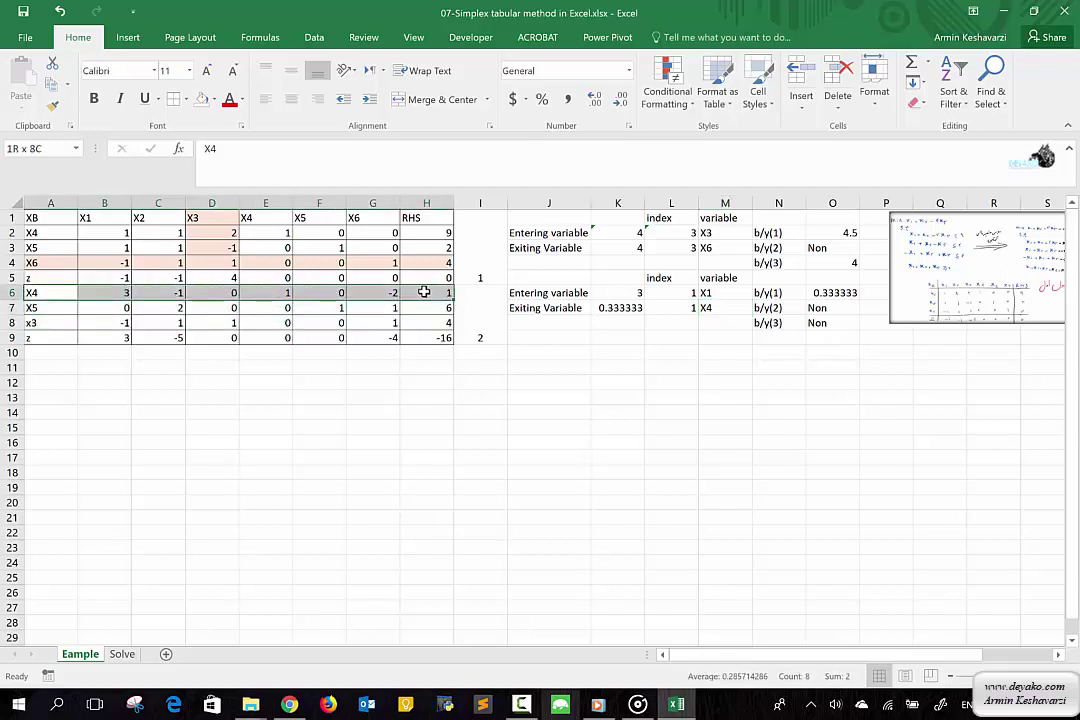
left_click(214, 100)
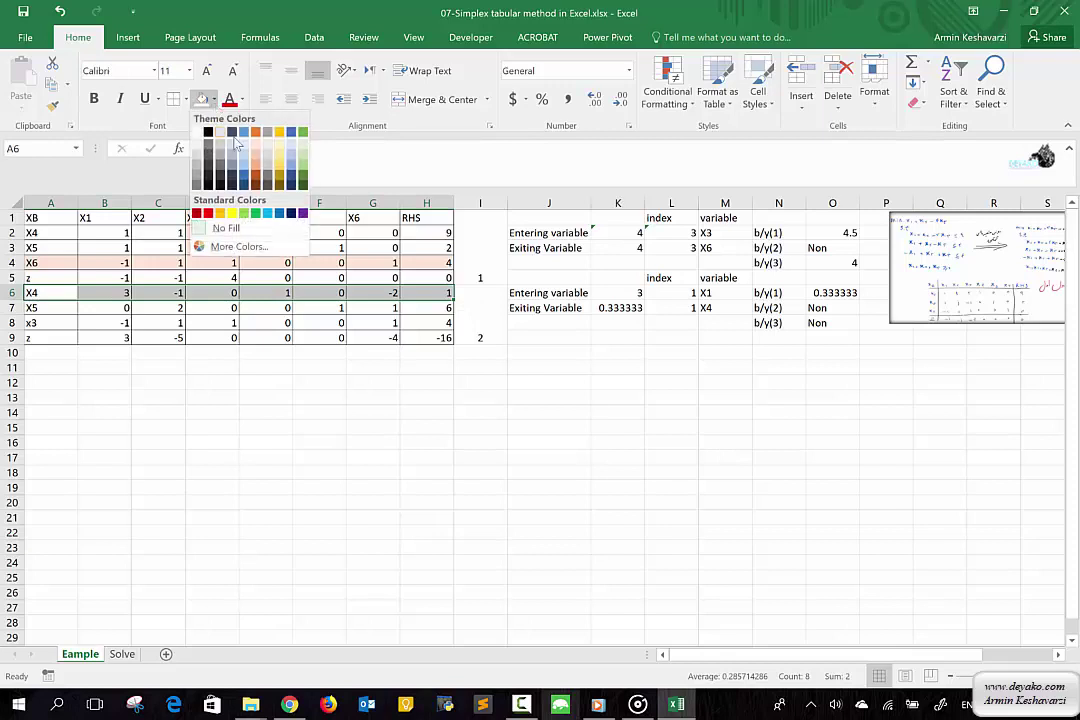
left_click(218, 128)
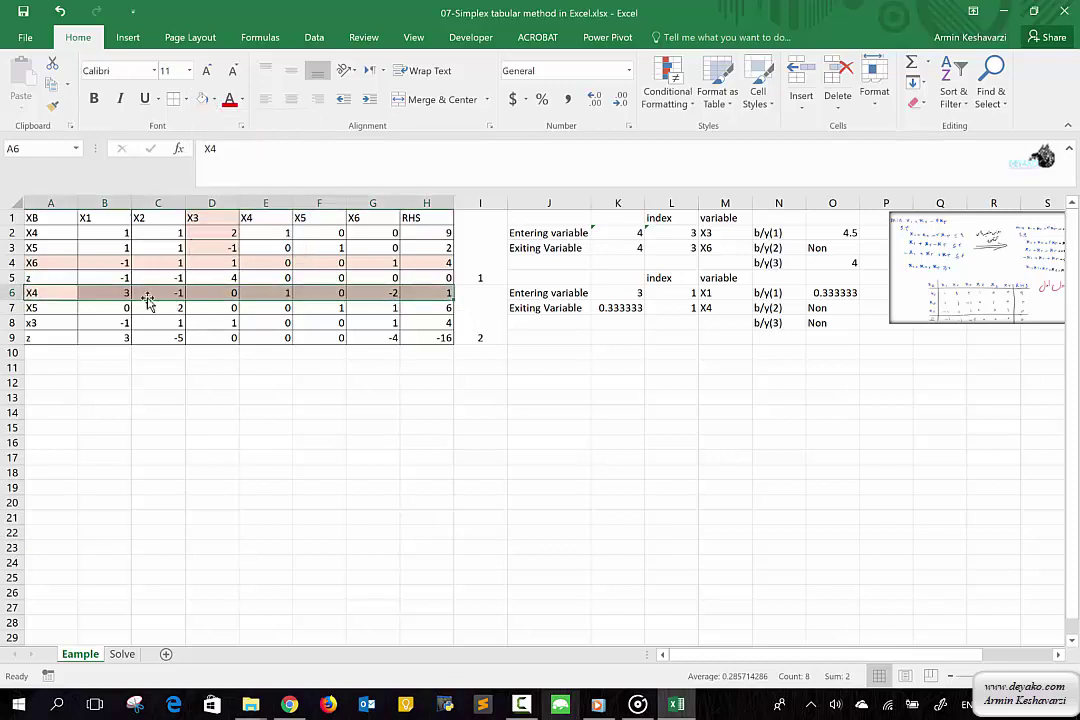
left_click_drag(53, 277, 439, 278)
left_click(214, 100)
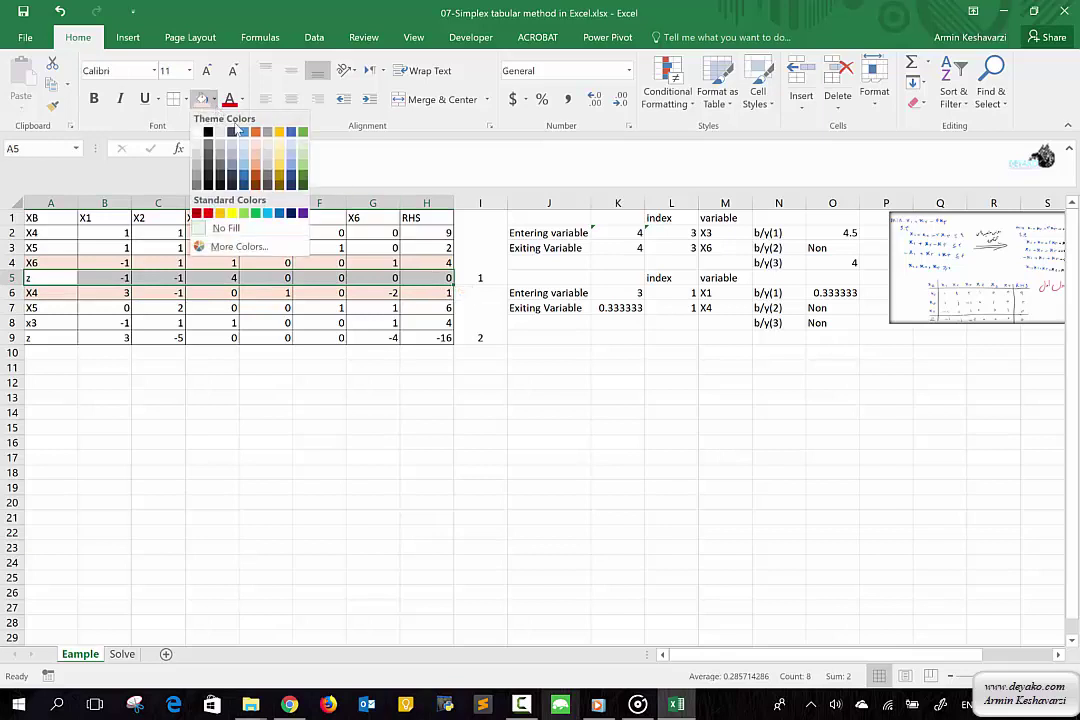
left_click(306, 149)
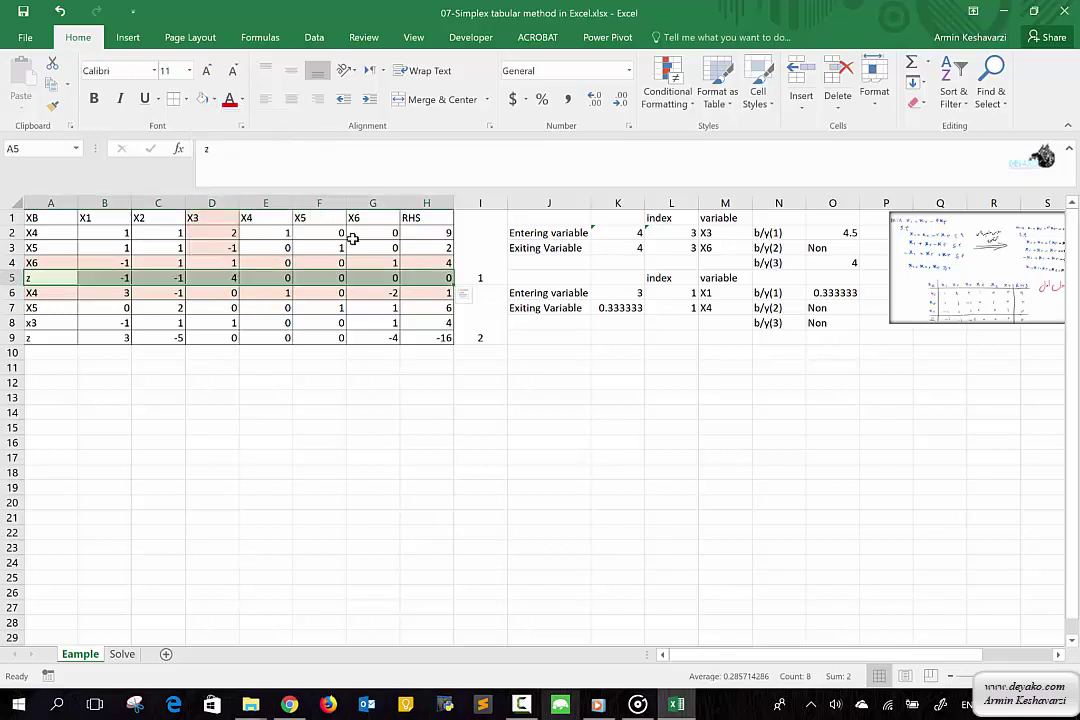
Step: Merge and centre the iteration counter cells I1:I5 with Alt+H, M, C
left_click(30, 307)
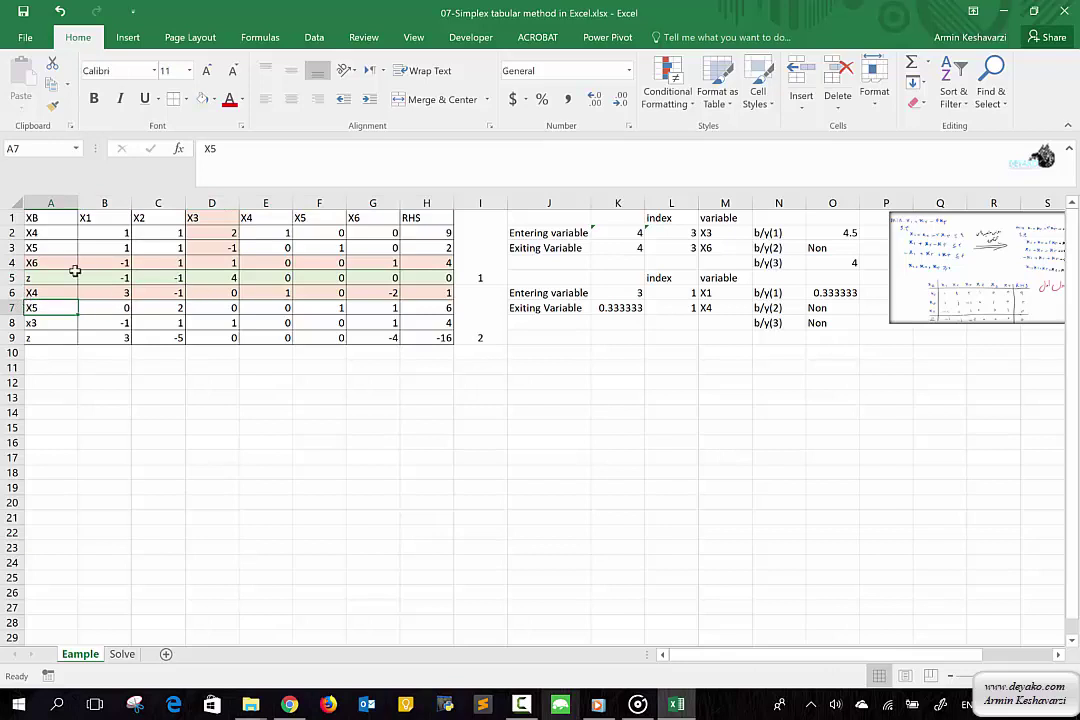
left_click(482, 272)
key("alt+h")
key("m")
key("c")
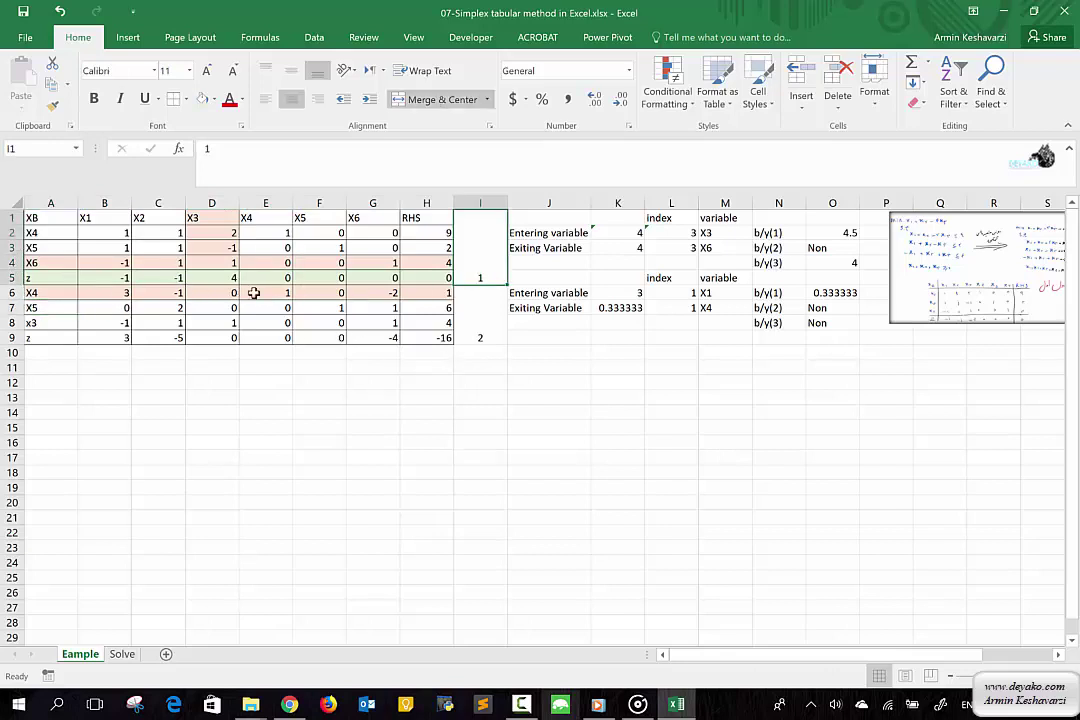
Step: Shade the X1 entering column B6:B9 light orange
left_click_drag(59, 293, 440, 293)
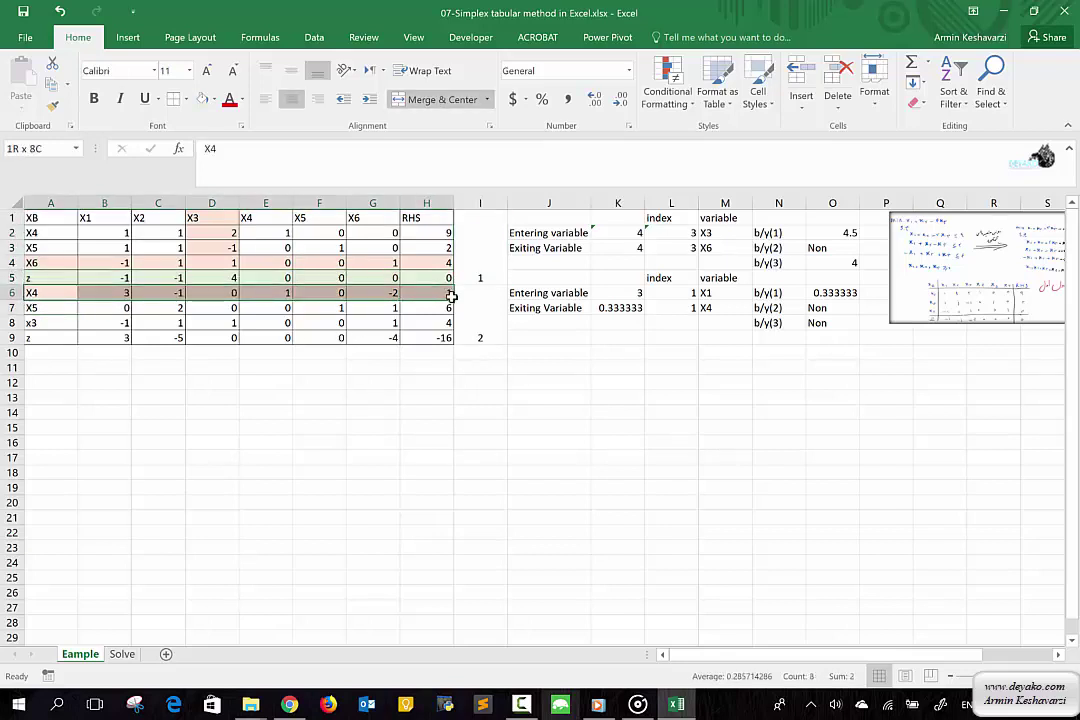
left_click(113, 292)
left_click_drag(113, 292, 113, 335)
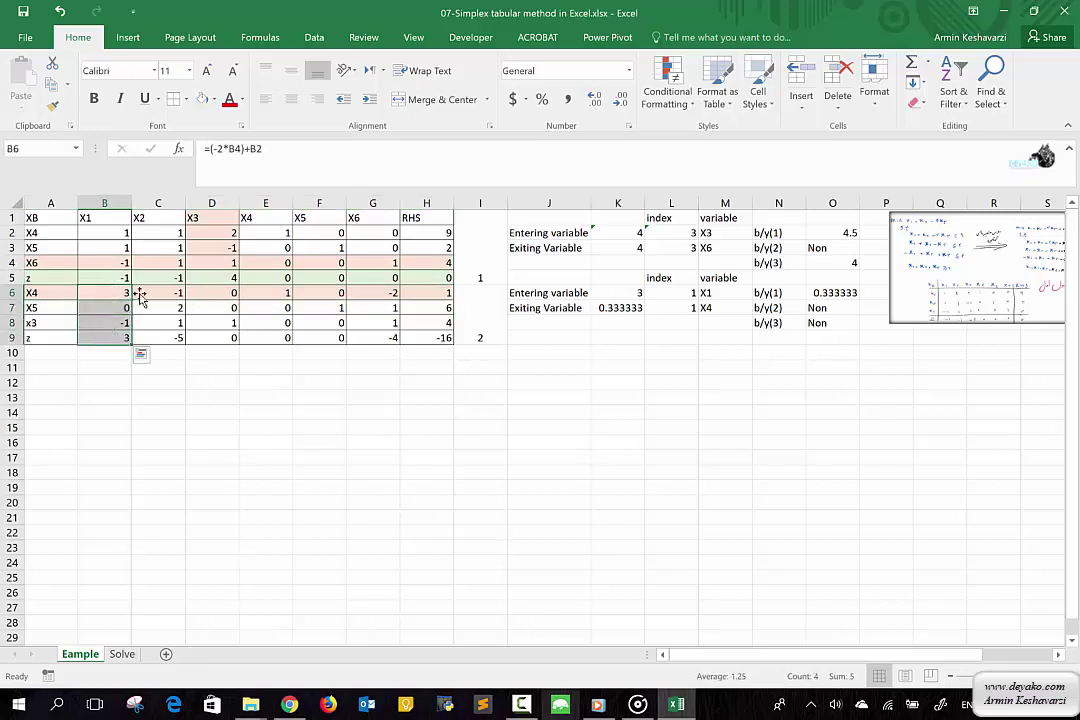
left_click(215, 100)
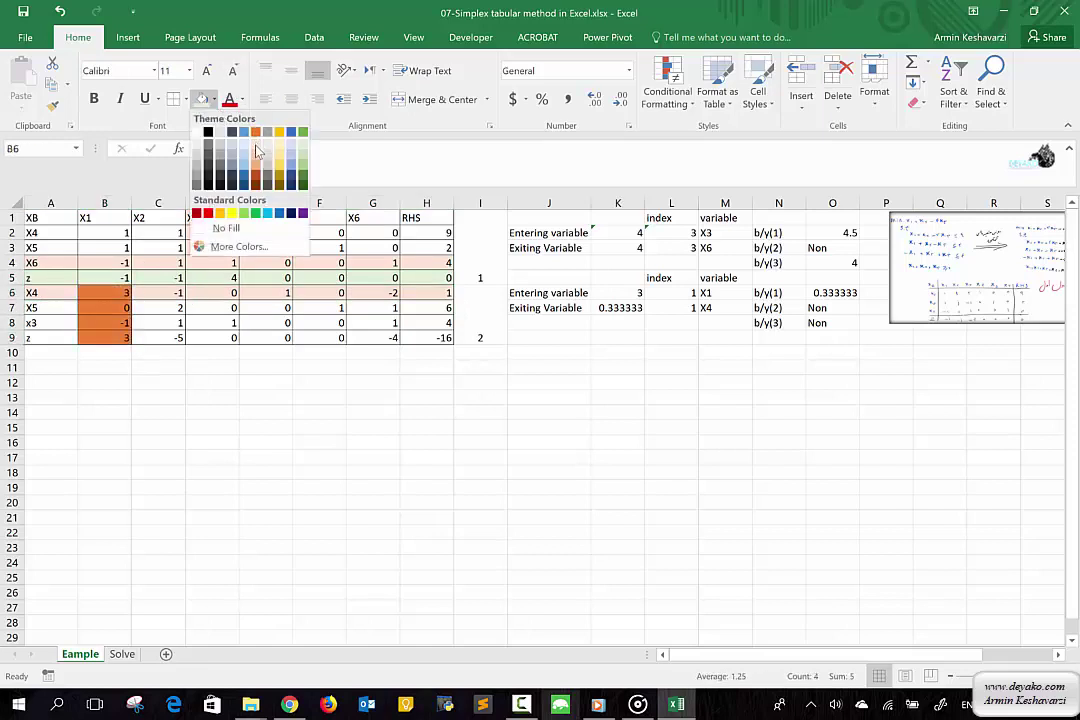
left_click(219, 130)
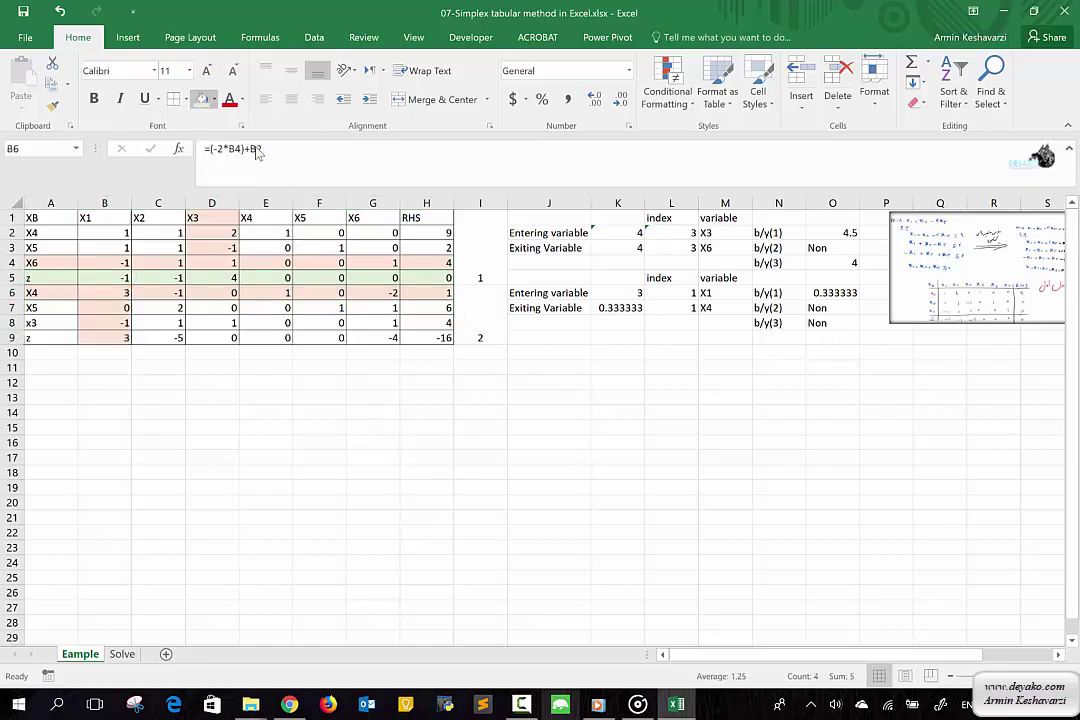
left_click(33, 357)
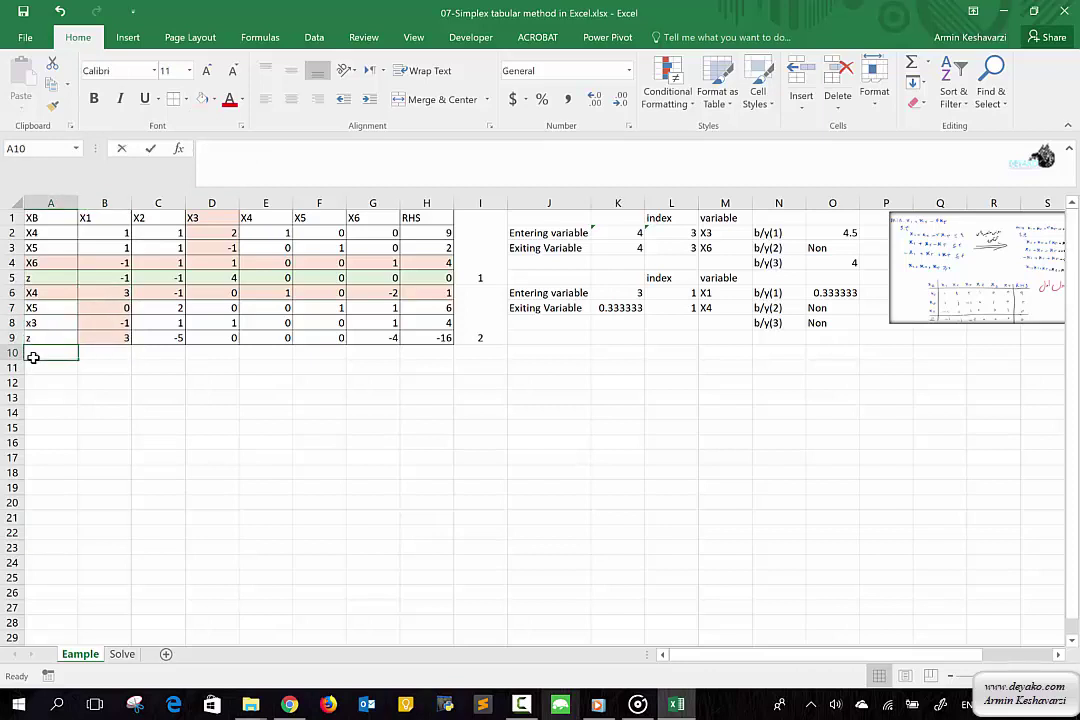
Step: Label the new tableau's rows x1, x5, x3 and z in A10:A13
type("x1")
key("Return")
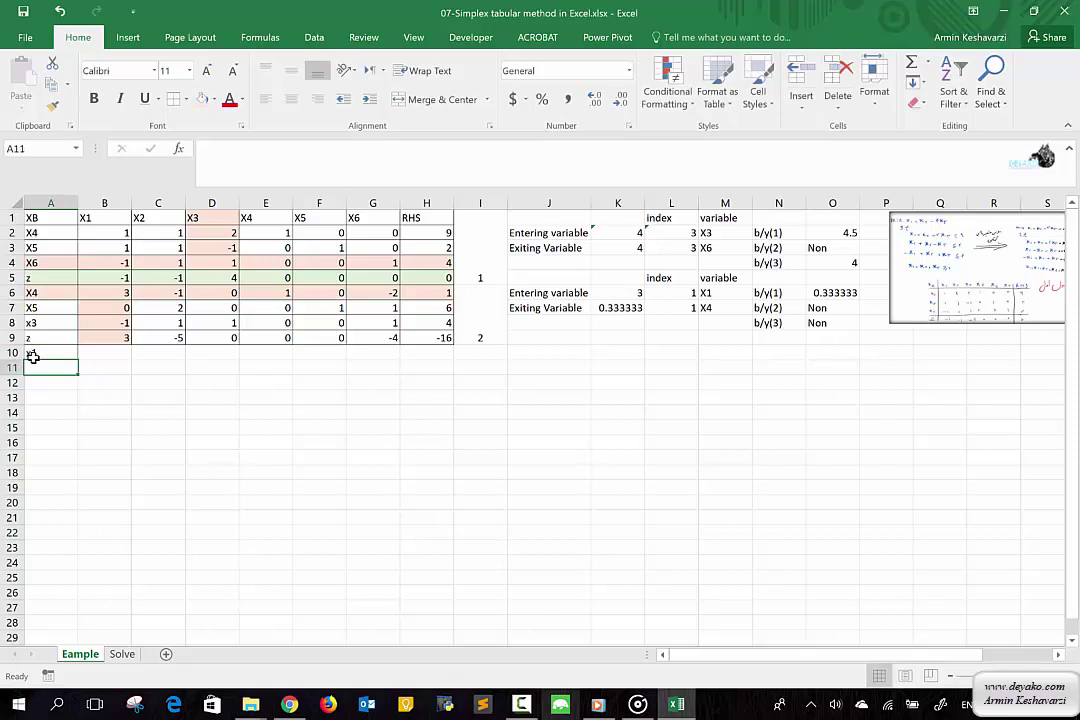
type("x5")
key("Return")
type("x3")
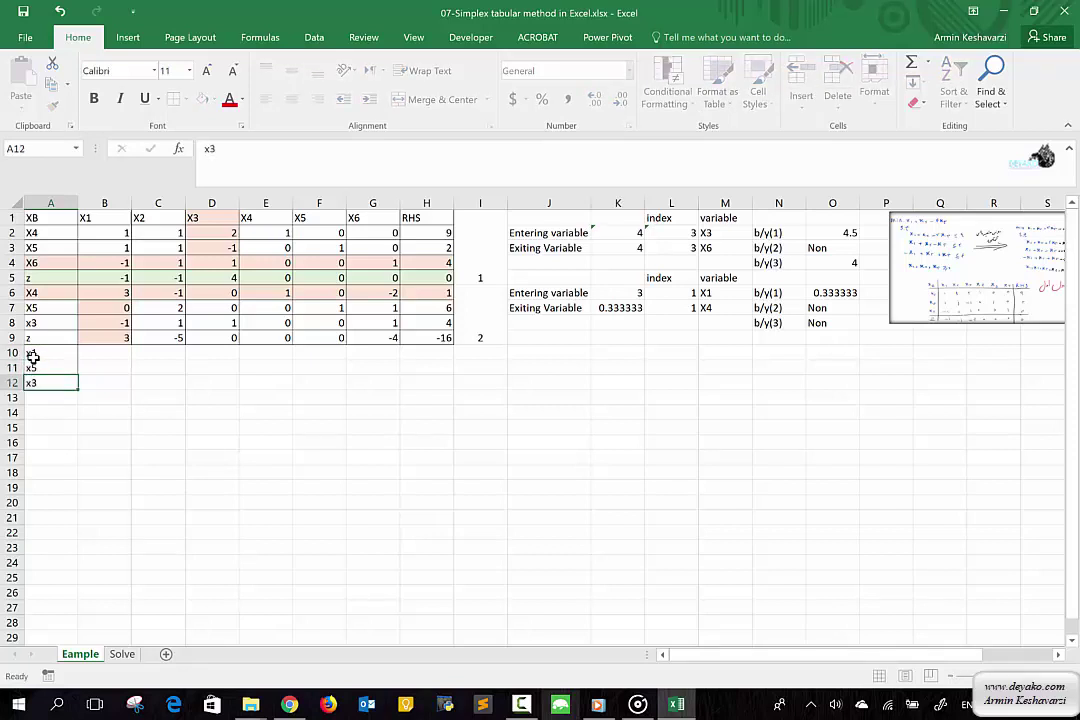
key("Return")
type("z")
key("Return")
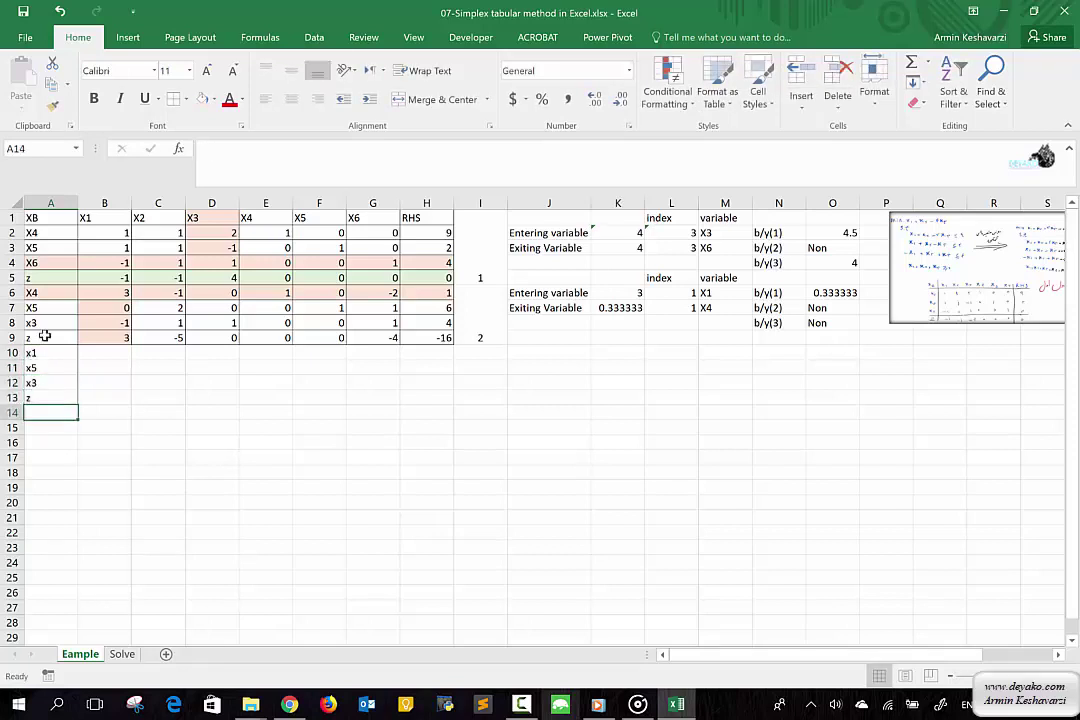
Step: Fill the second tableau's z row A9:H9 with light green
left_click_drag(45, 338, 422, 340)
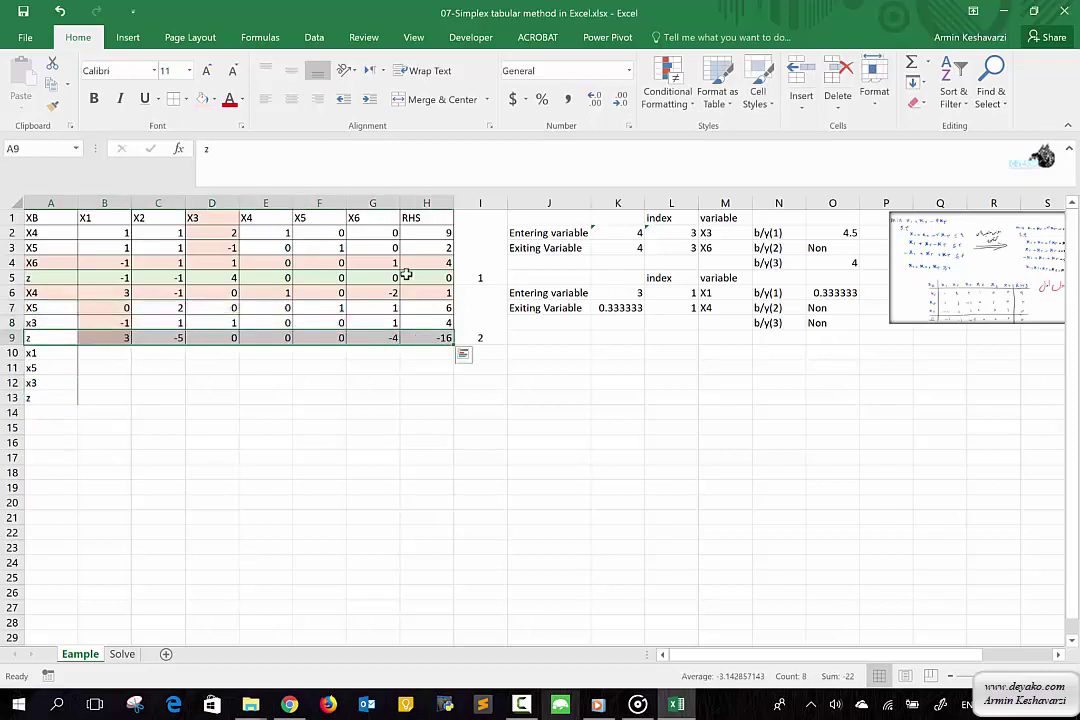
left_click(214, 101)
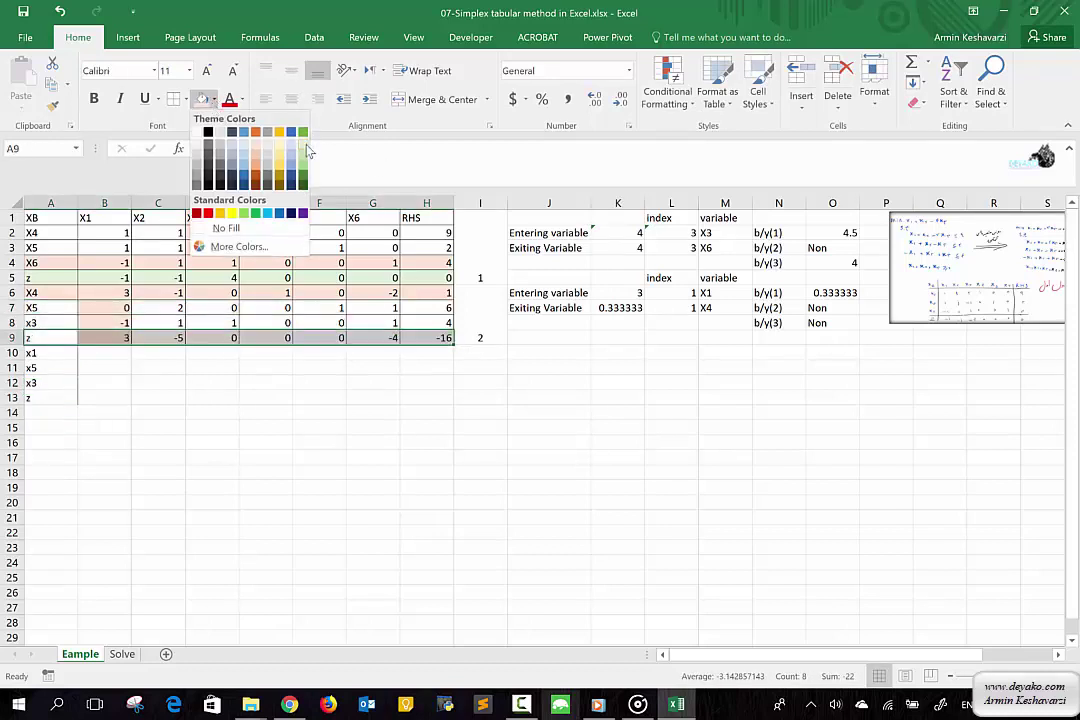
left_click(255, 130)
left_click(140, 365)
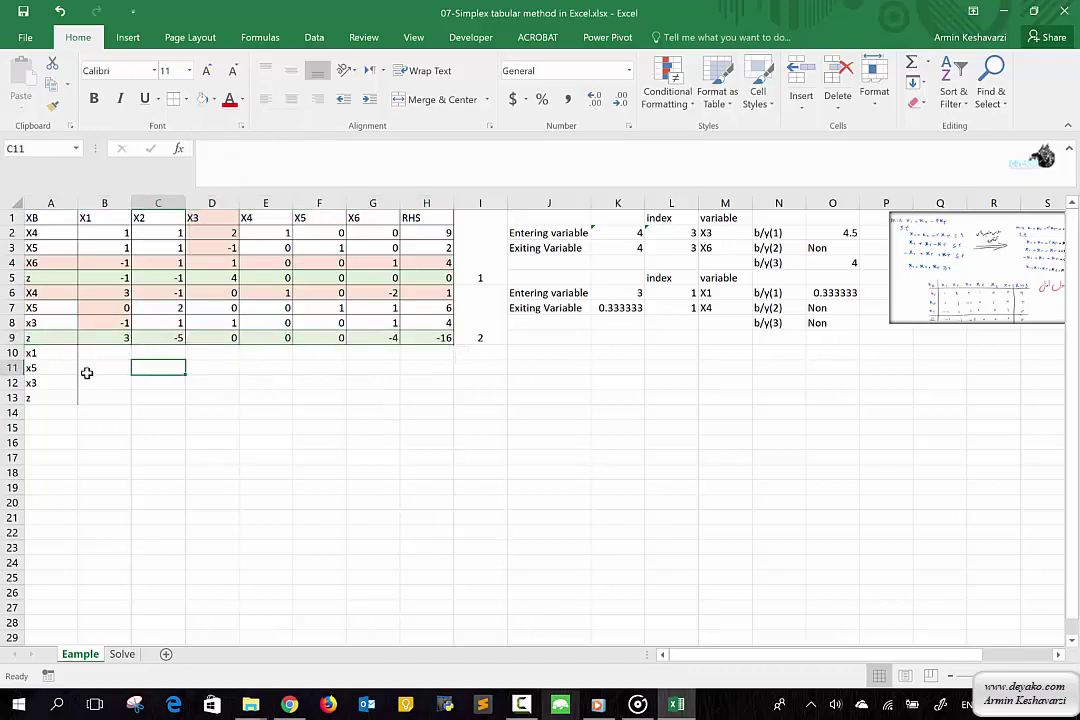
left_click(96, 354)
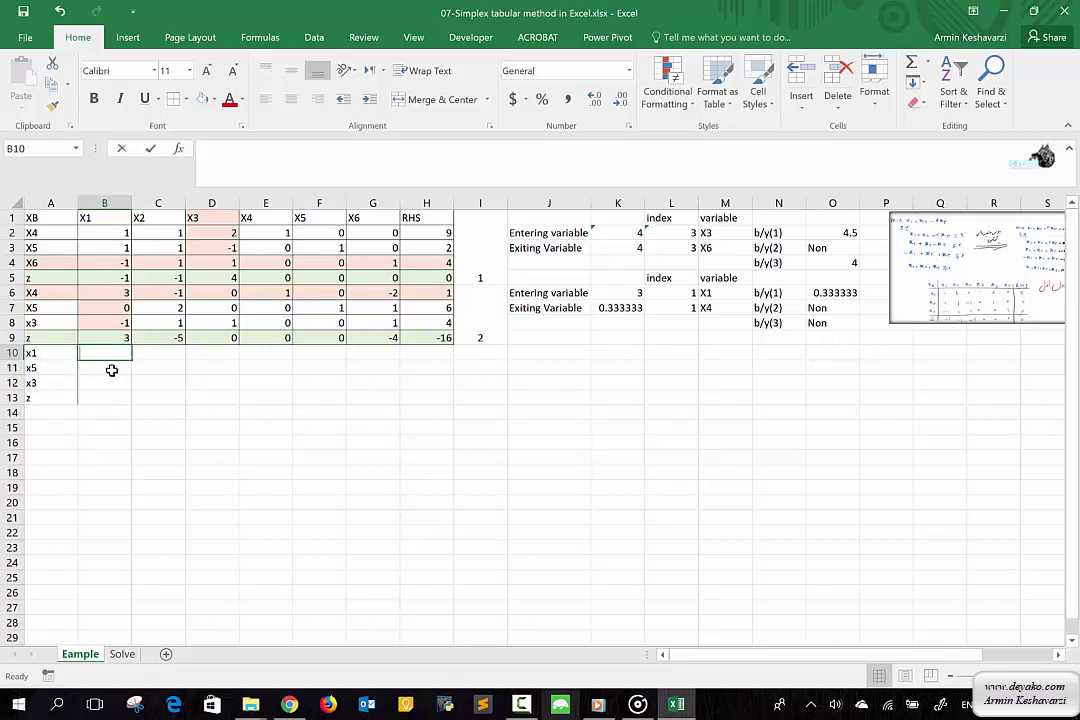
Step: Enter placeholder values 1, 0, 0, 0 in B10:B13 of the third tableau
type("1")
key("Return")
type("0")
key("Return")
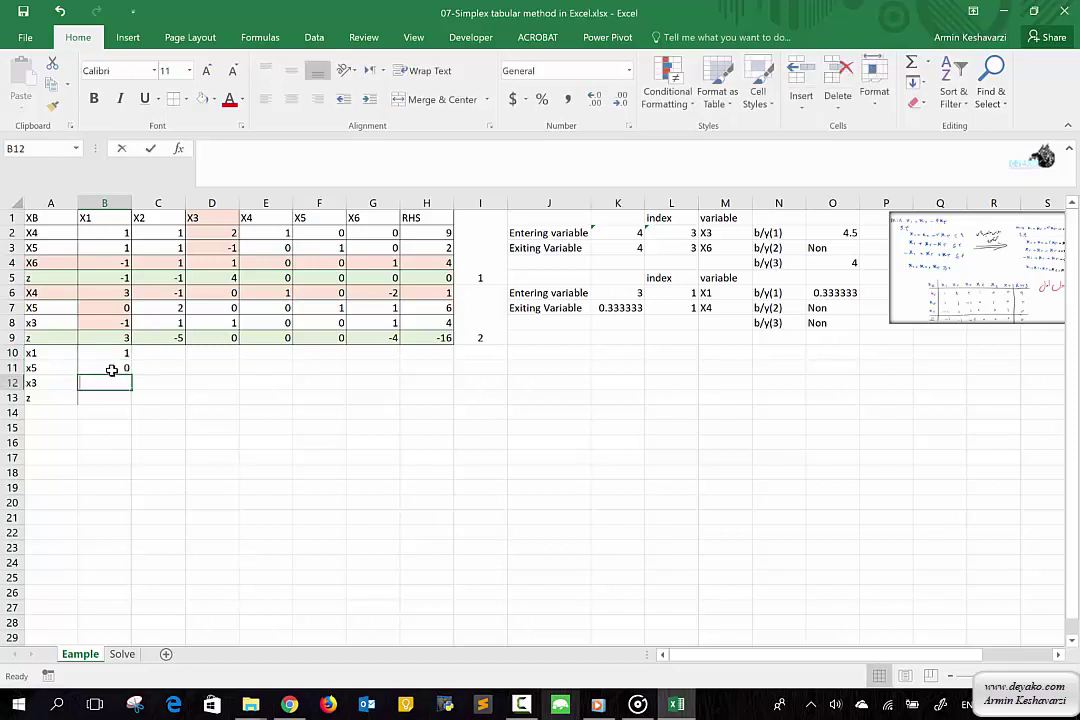
type("0")
key("Return")
type("0")
key("Return")
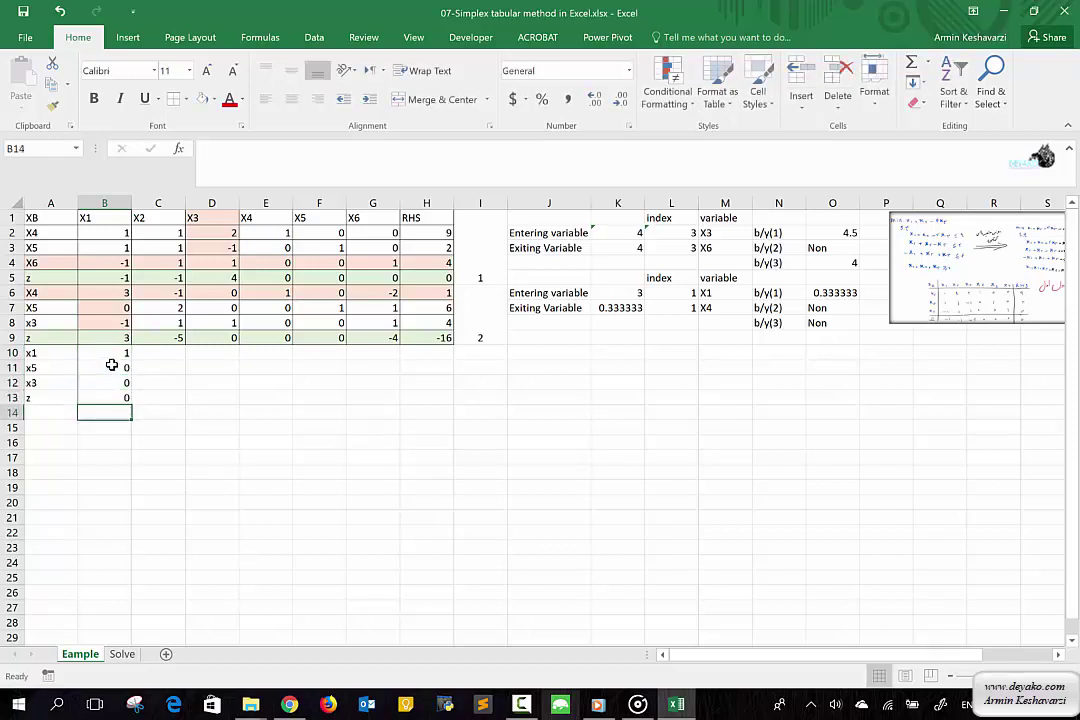
Step: Give B10 a formula dividing pivot cell B6 by 3 and fill it across to H10
left_click(111, 356)
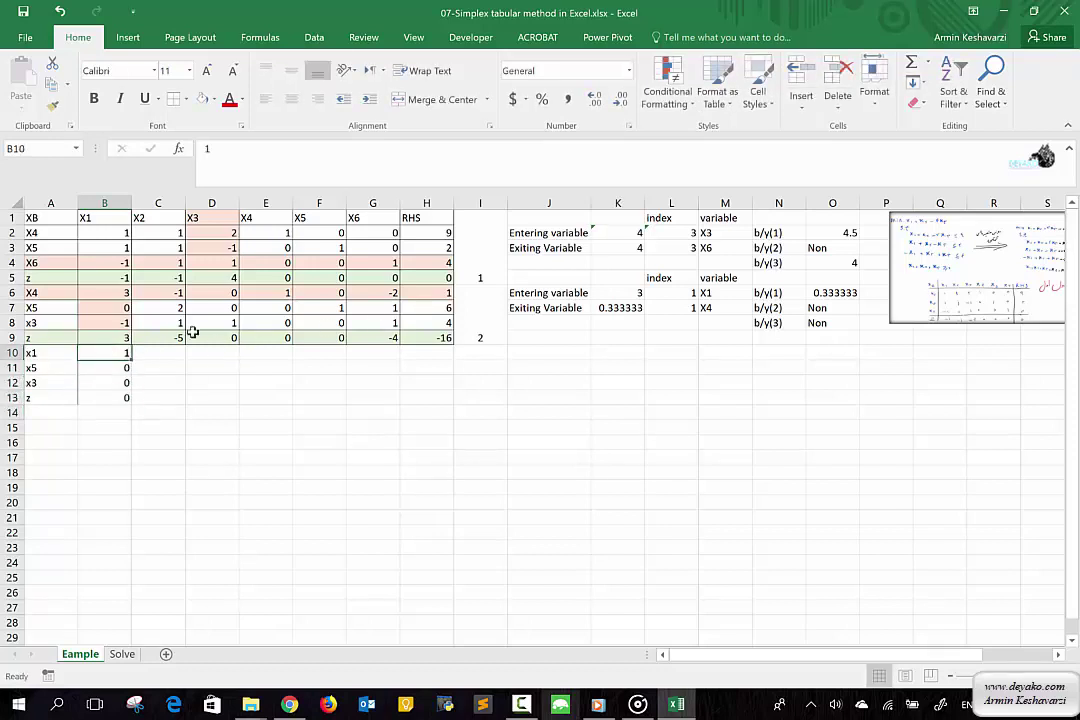
left_click(92, 295)
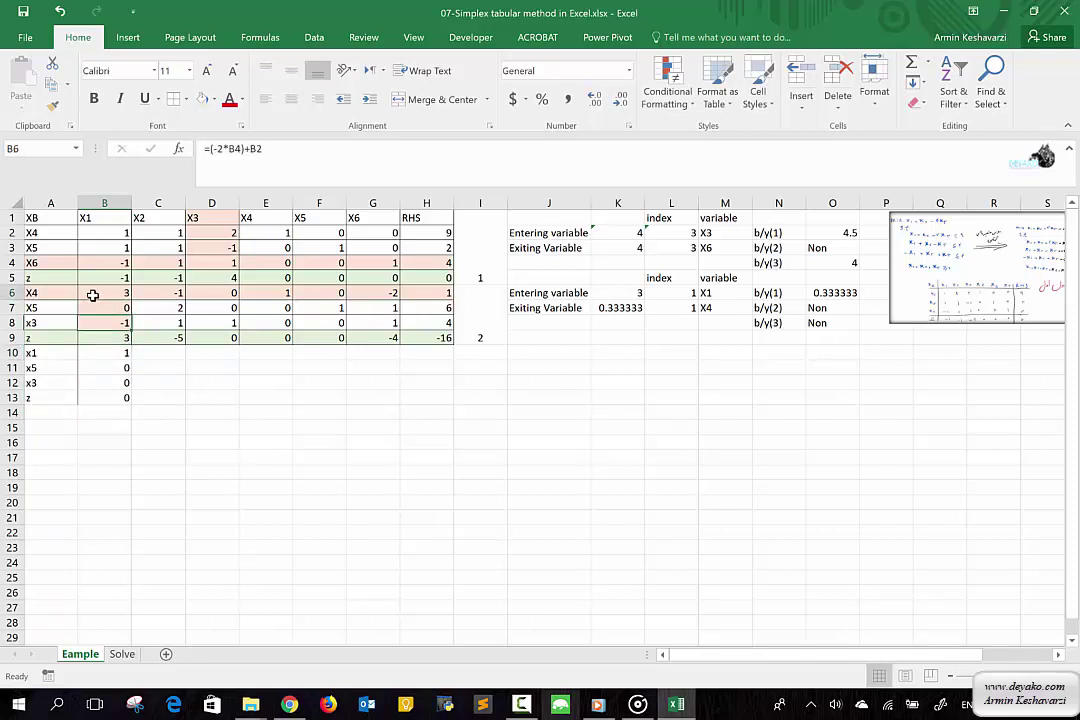
left_click(95, 357)
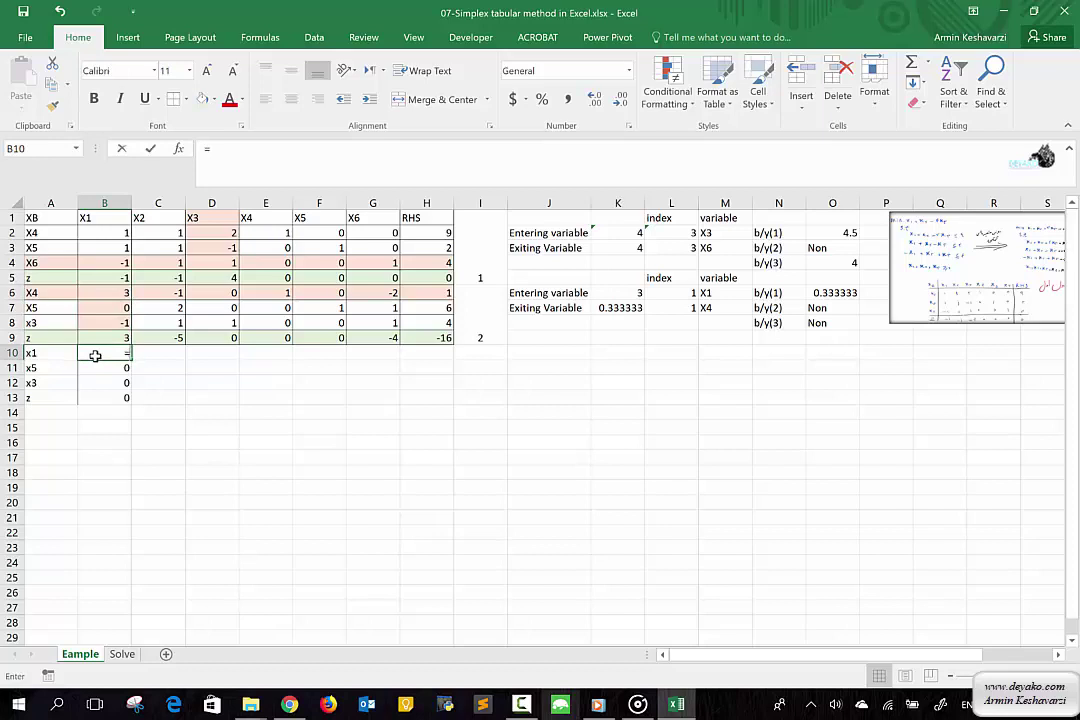
type("=")
left_click(117, 295)
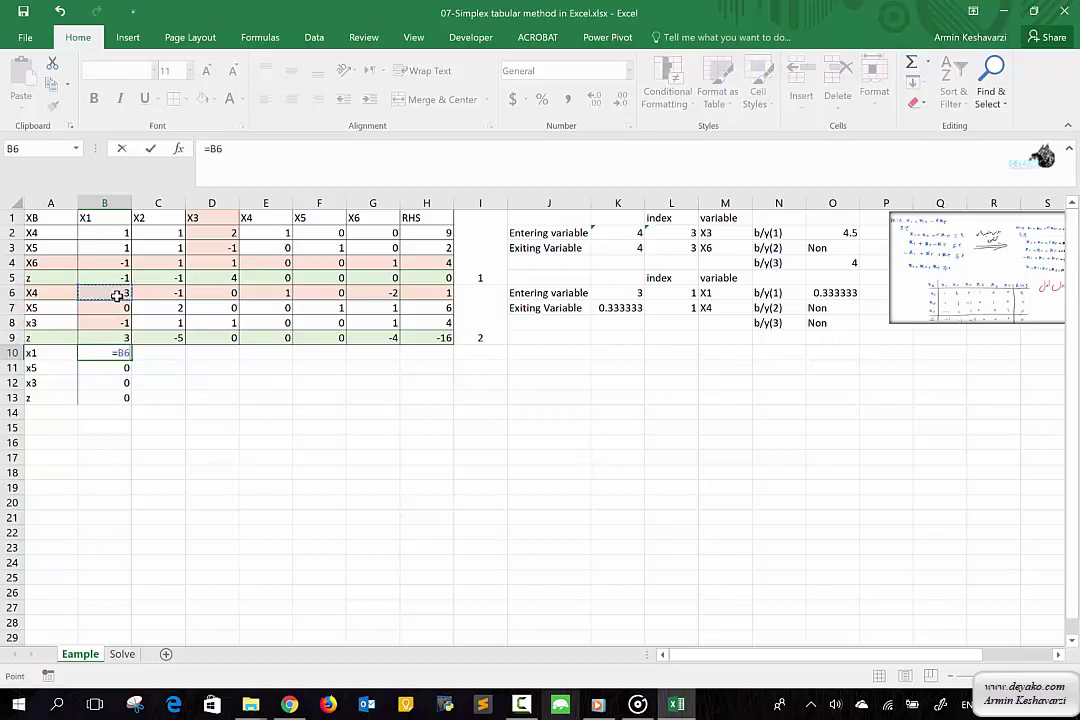
type("/3")
key("Return")
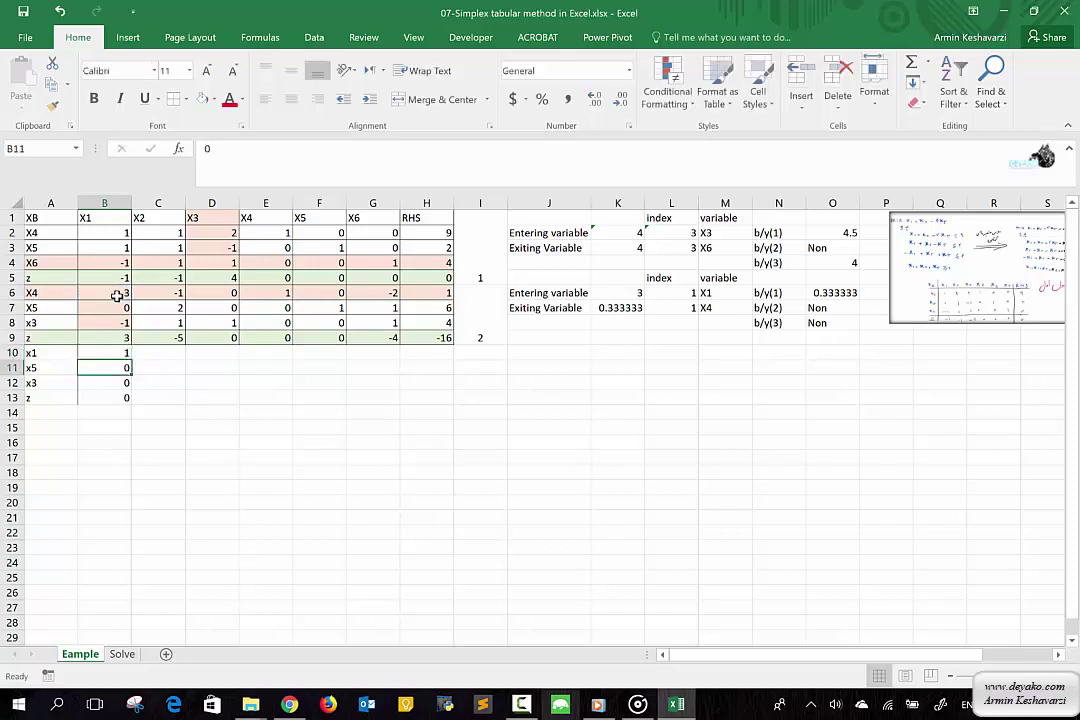
left_click(126, 354)
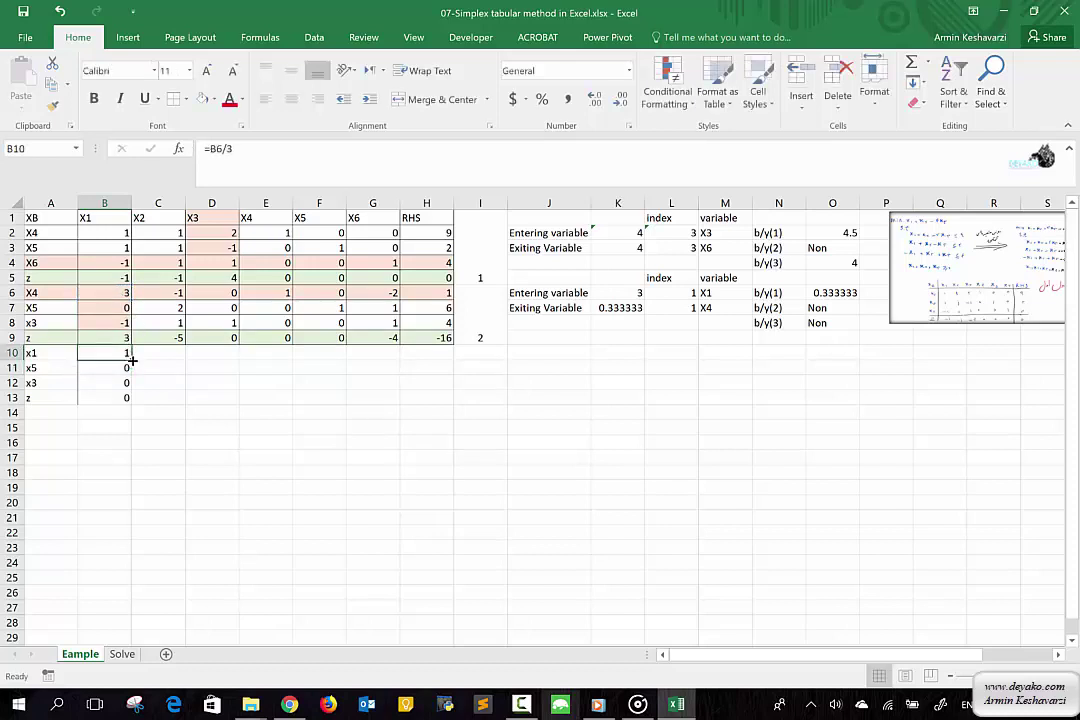
left_click_drag(131, 360, 440, 355)
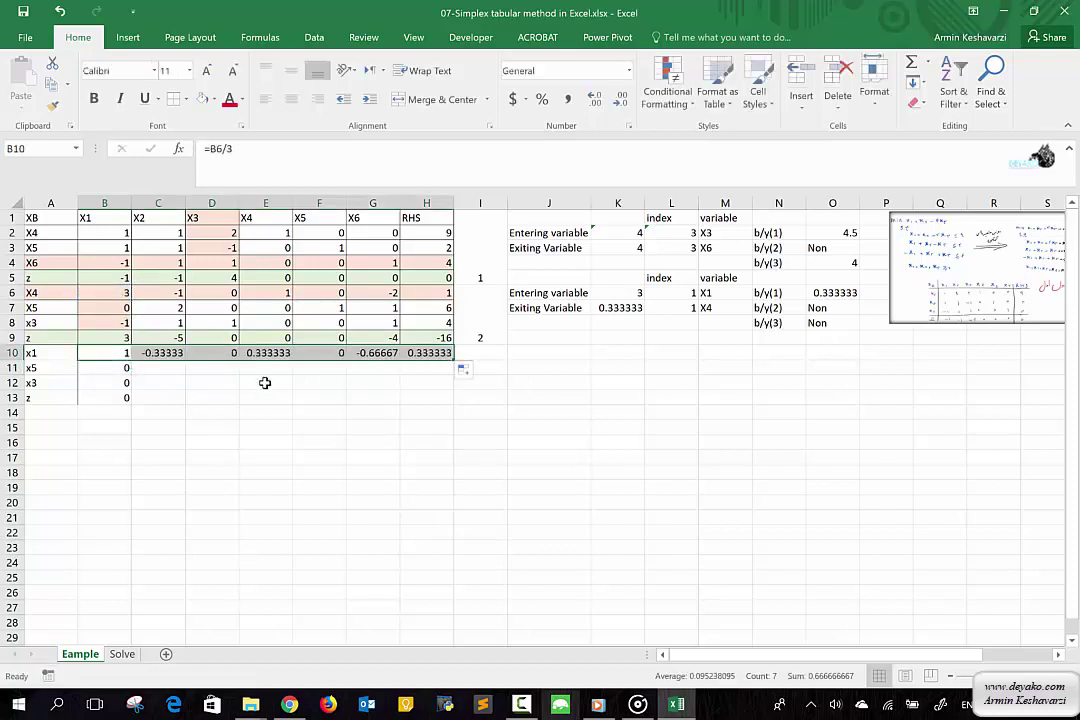
Step: Set B11 to =B7 and fill the x5 row across to H11
left_click(91, 369)
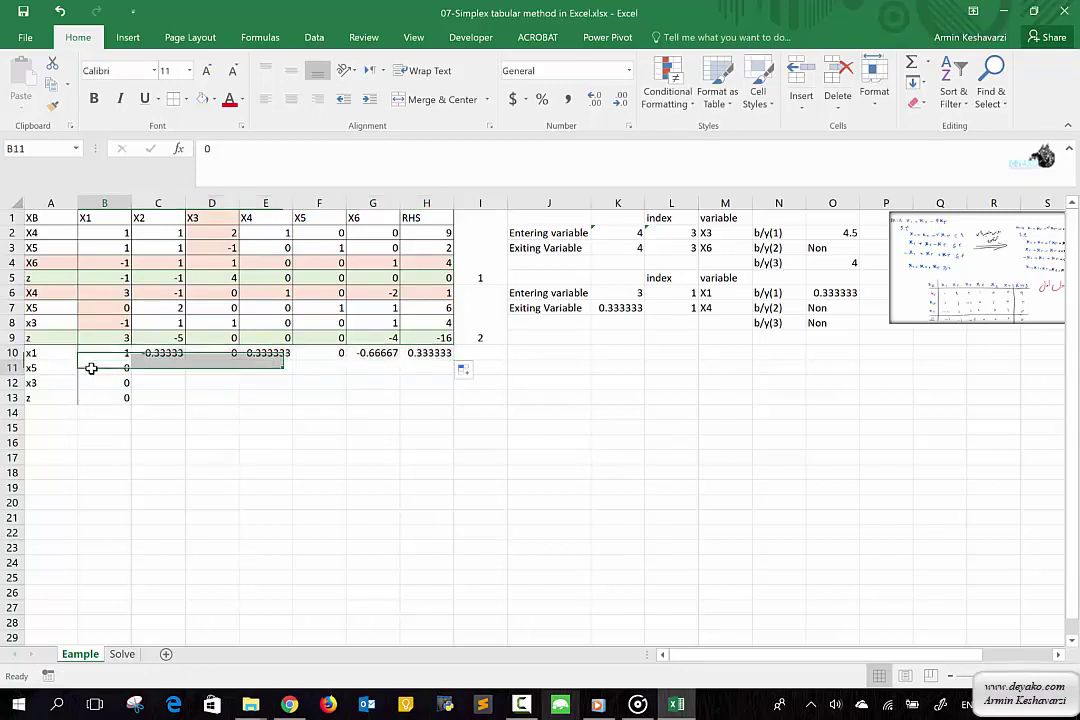
left_click(105, 307)
left_click(102, 369)
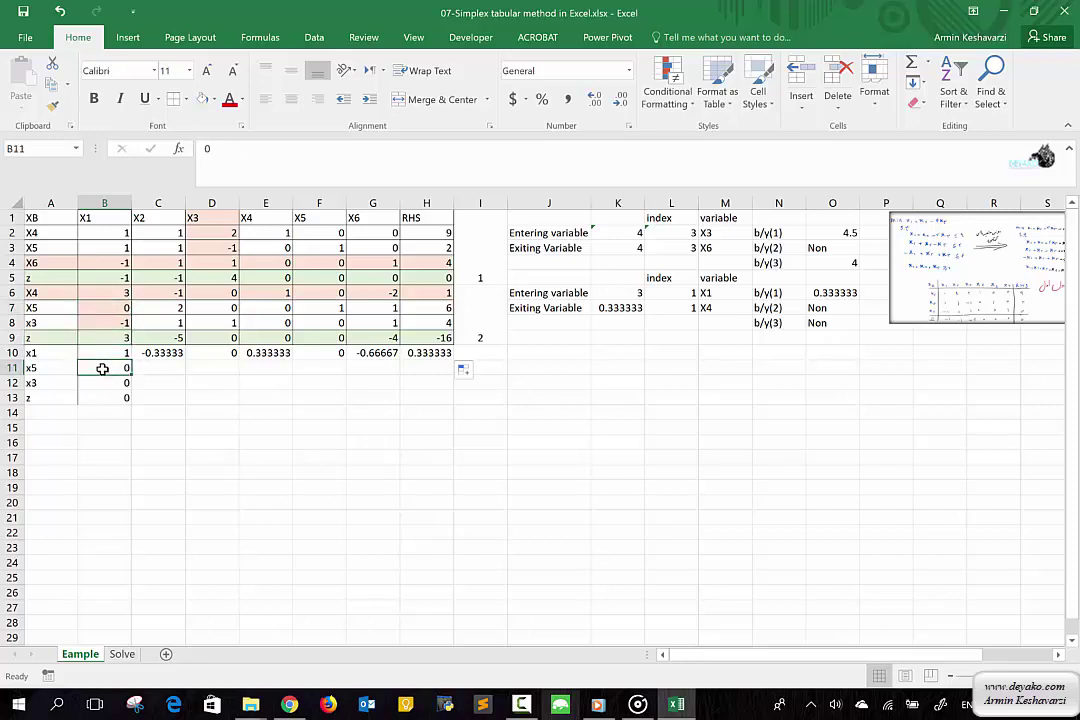
type("=")
left_click(120, 309)
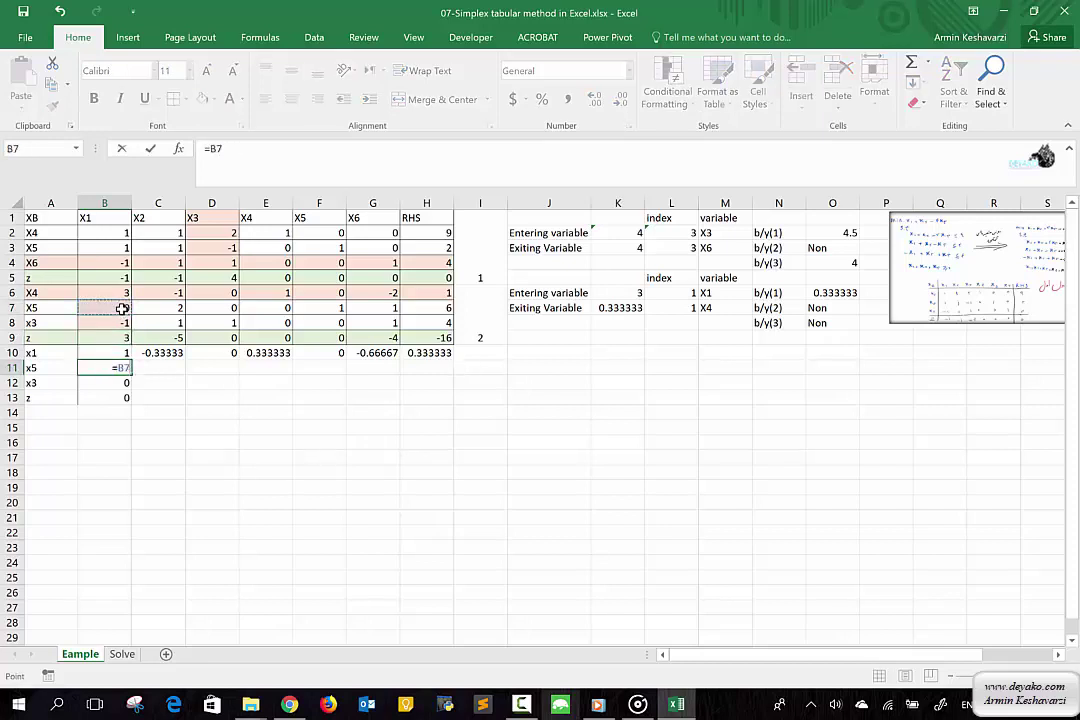
key("Return")
left_click(120, 368)
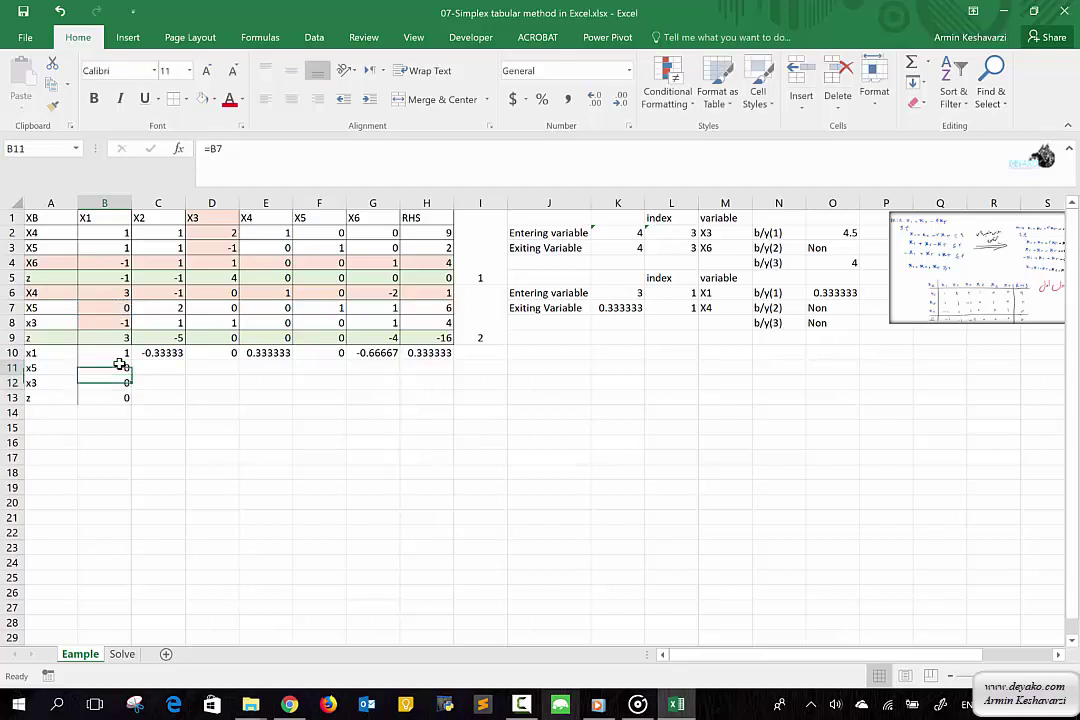
left_click_drag(131, 375, 440, 370)
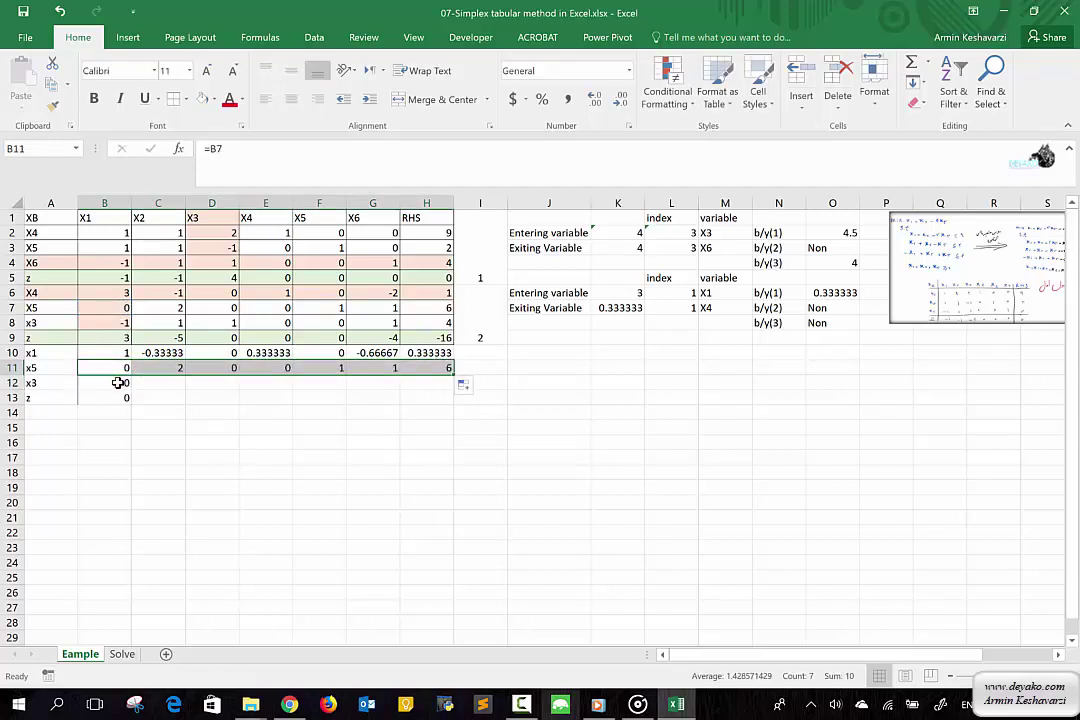
Step: Enter =(B6/3)+B8 in B12 and fill the x3 row across to H12
left_click(112, 323)
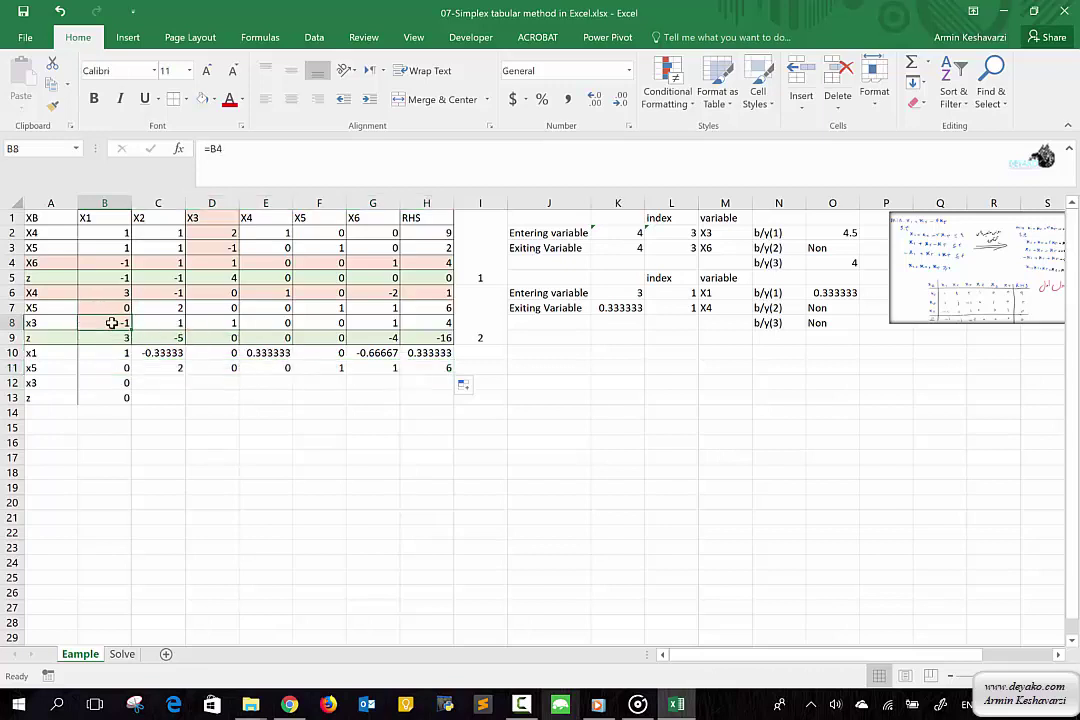
left_click(115, 294)
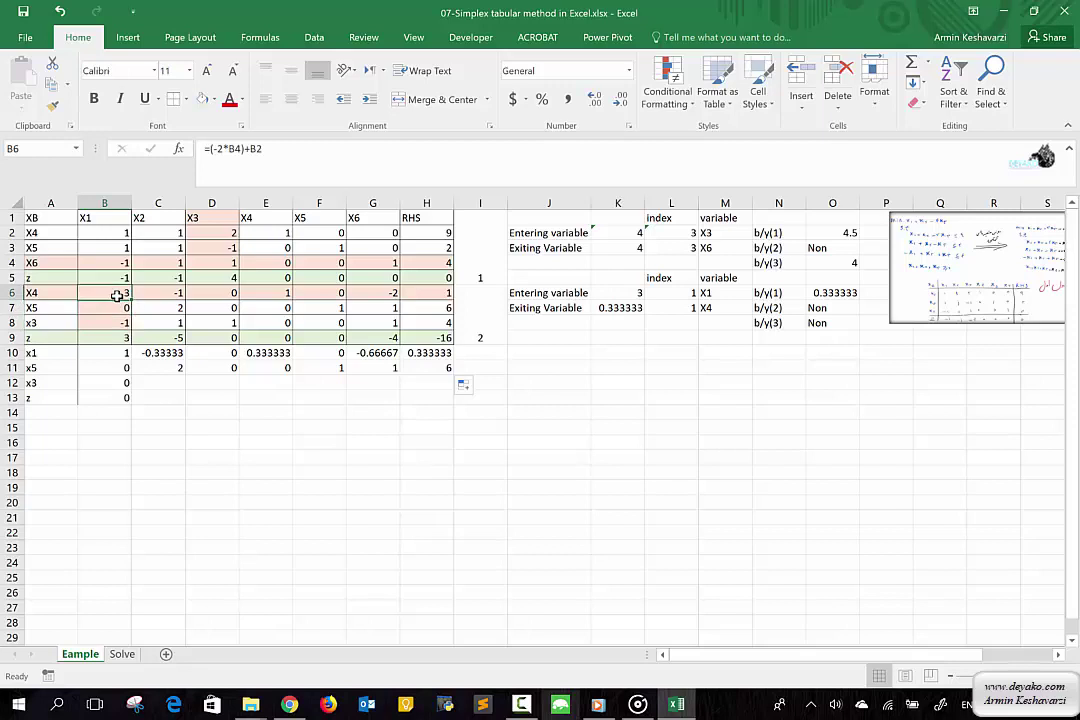
left_click(116, 321)
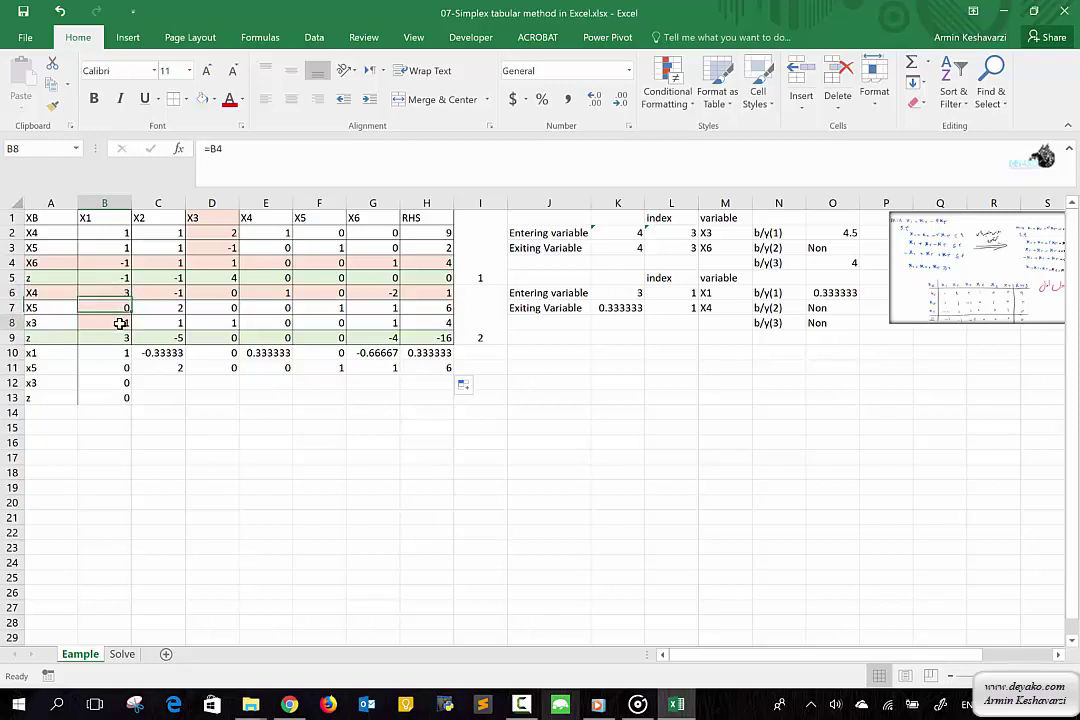
left_click(92, 380)
type("=")
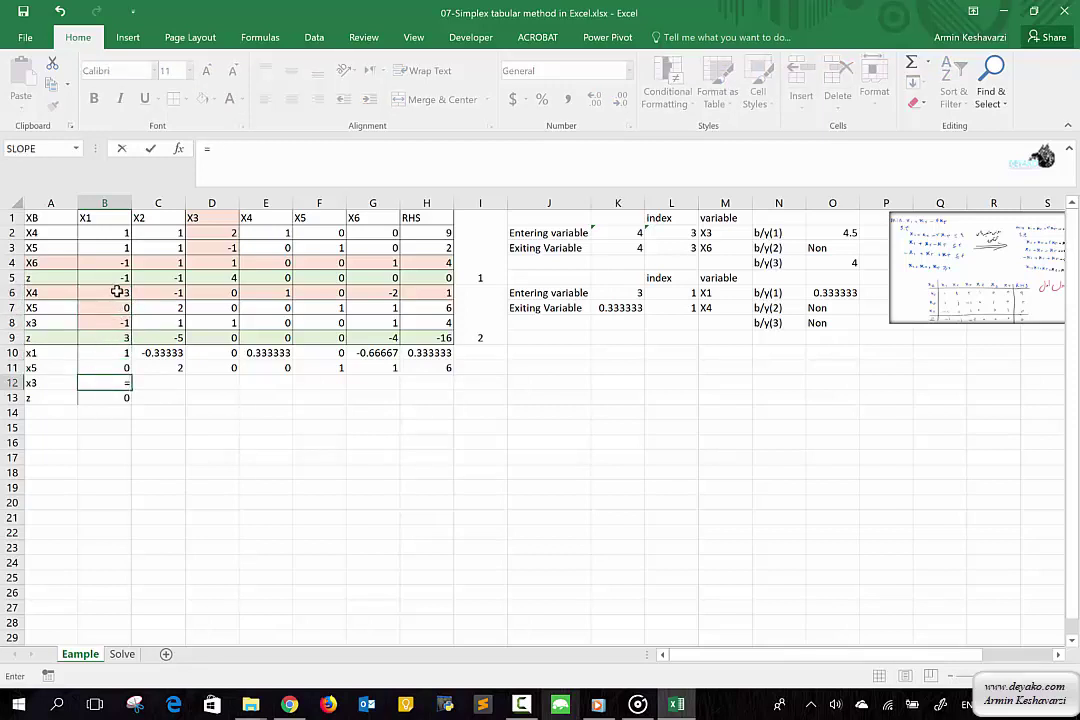
left_click(117, 289)
key("BackSpace")
key("BackSpace")
left_click(123, 297)
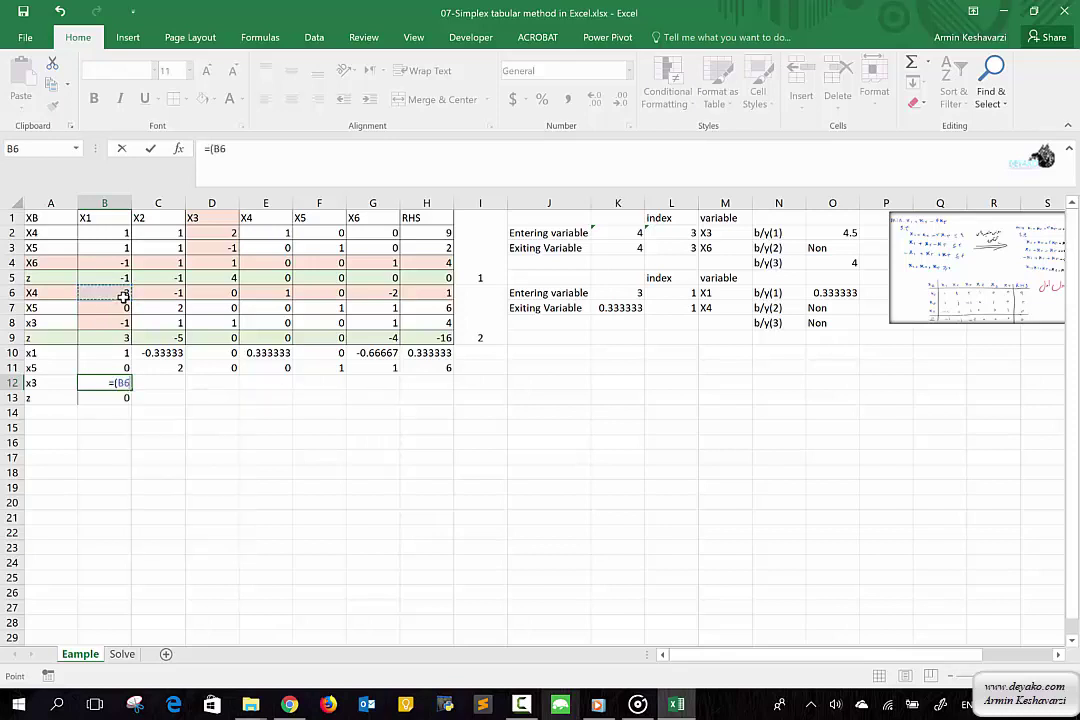
type("/3")
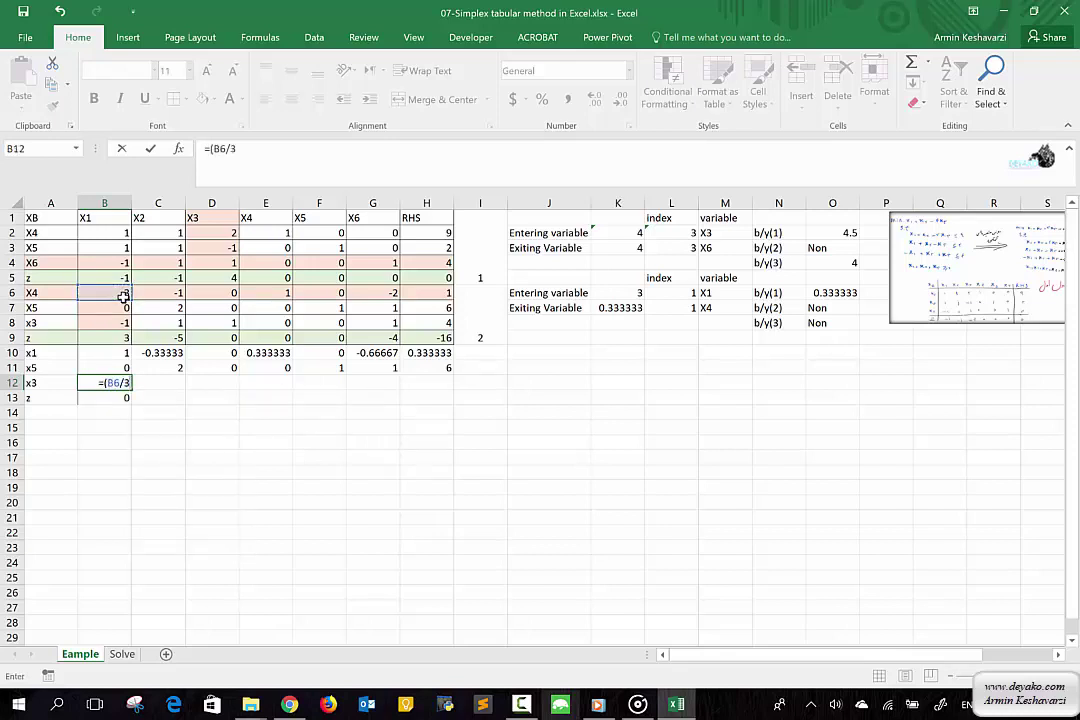
type(")+")
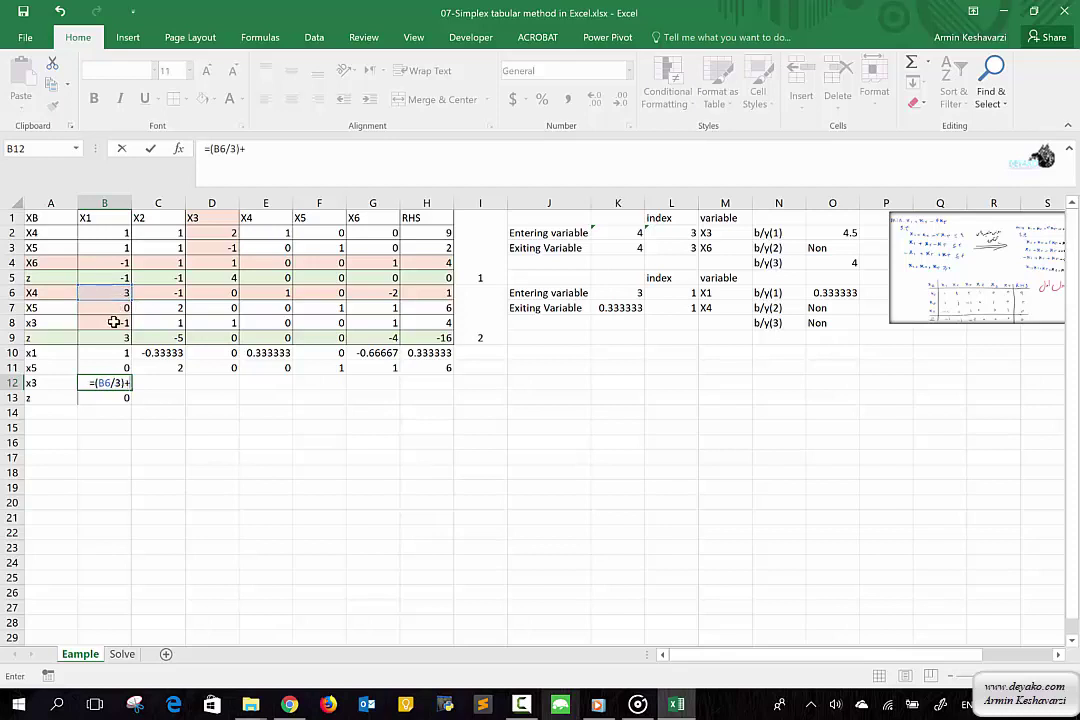
left_click(115, 322)
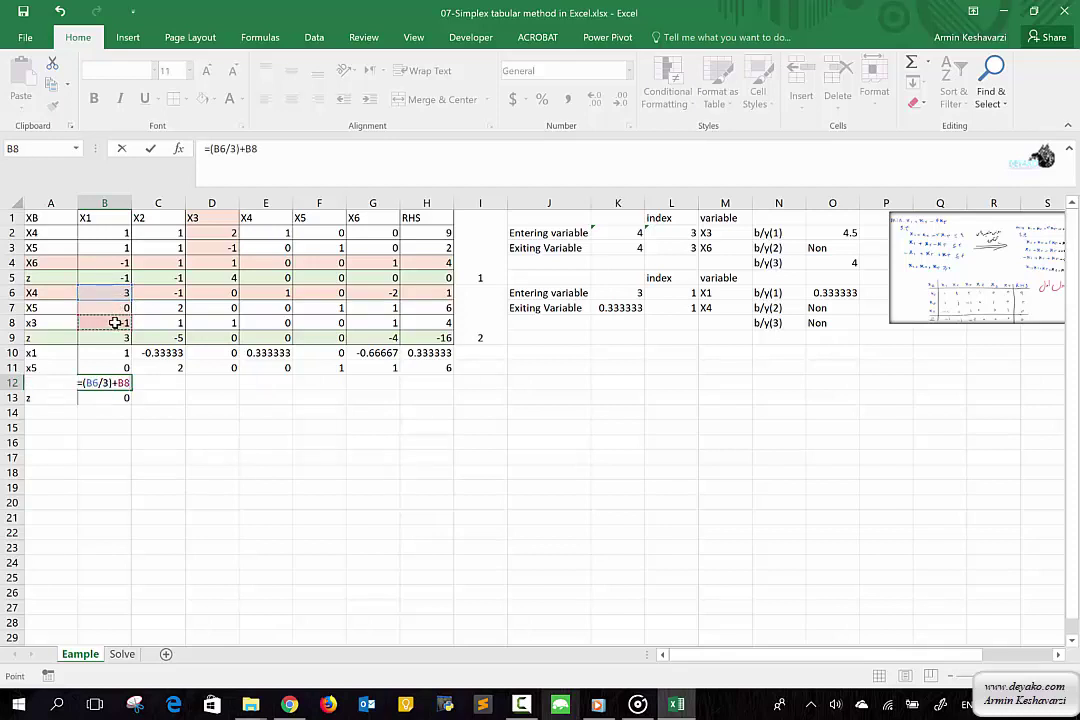
key("Return")
left_click(124, 382)
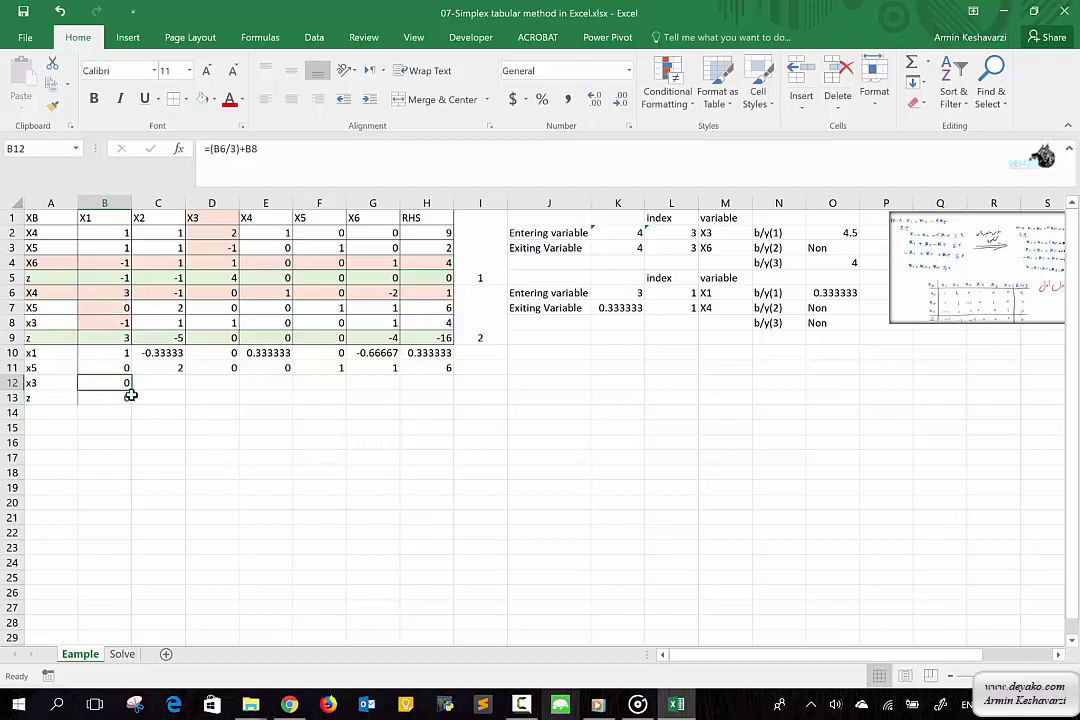
left_click_drag(130, 390, 435, 393)
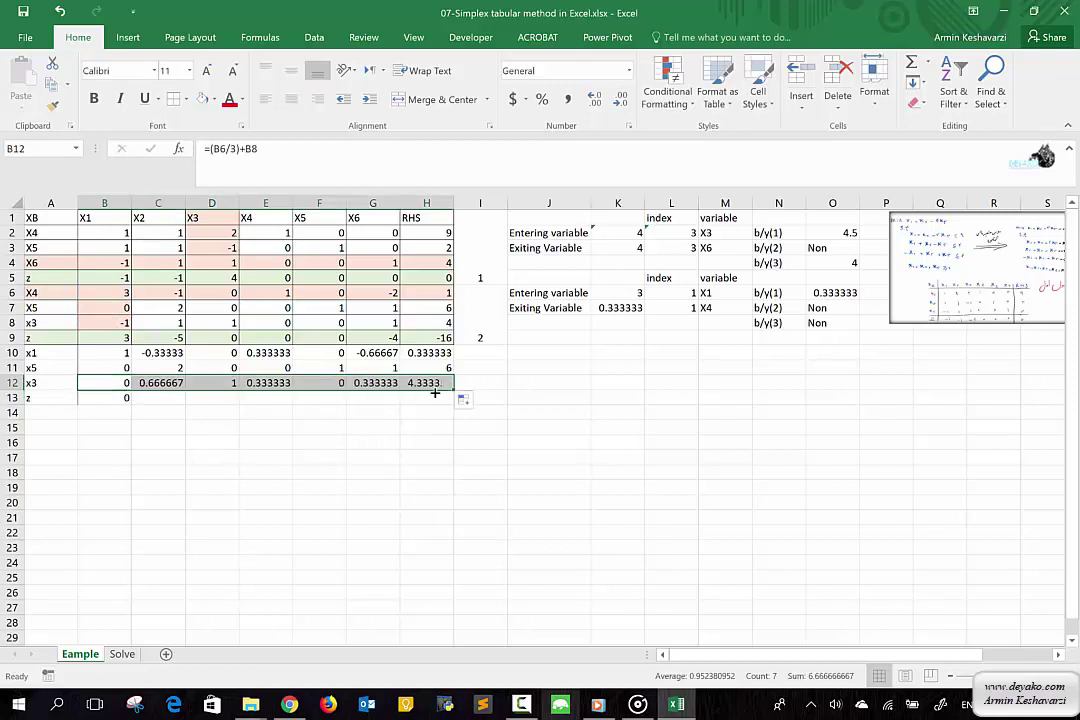
Step: Enter =B6-B9 in B13 and fill the z row across to H13
left_click(101, 395)
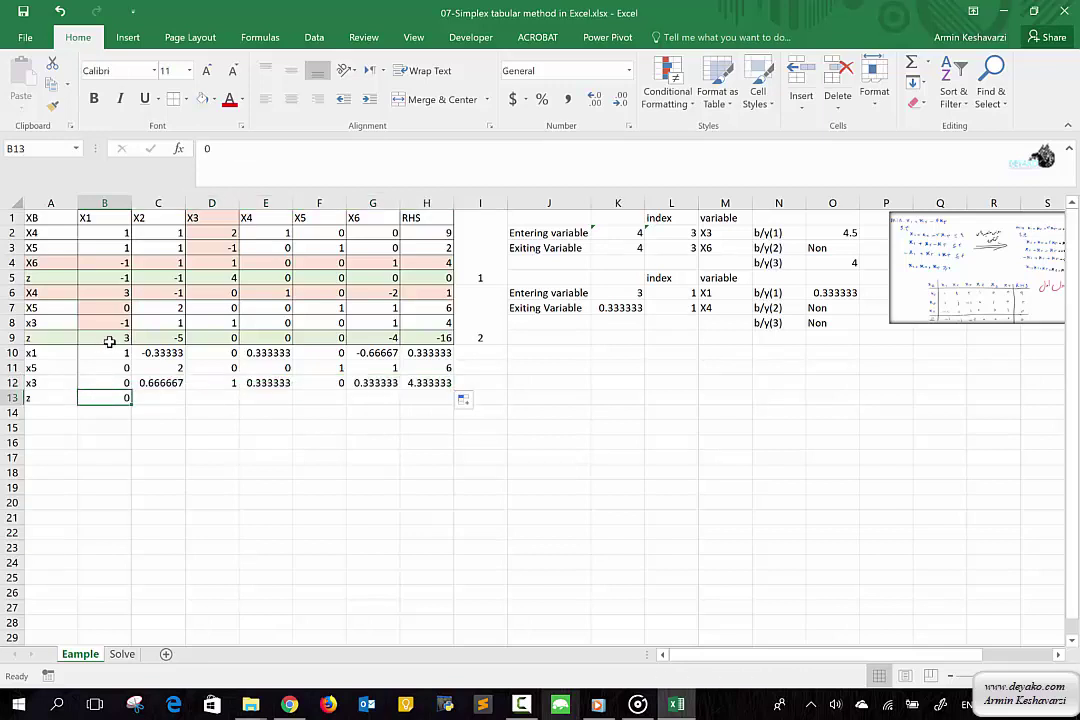
left_click(110, 340)
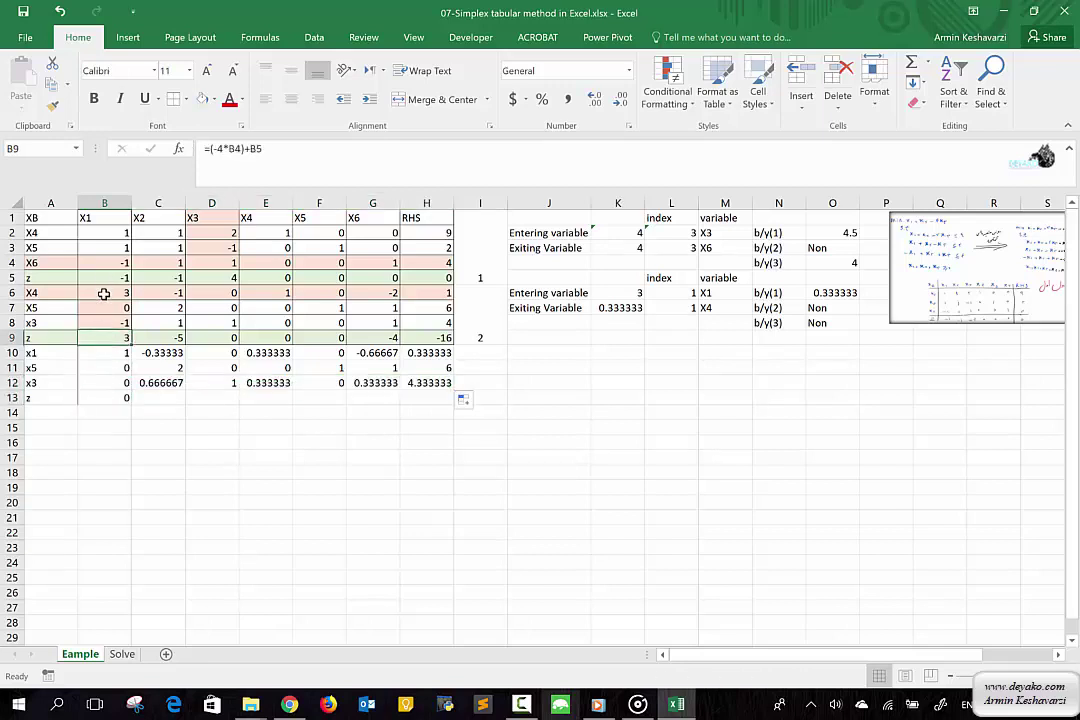
left_click(104, 293)
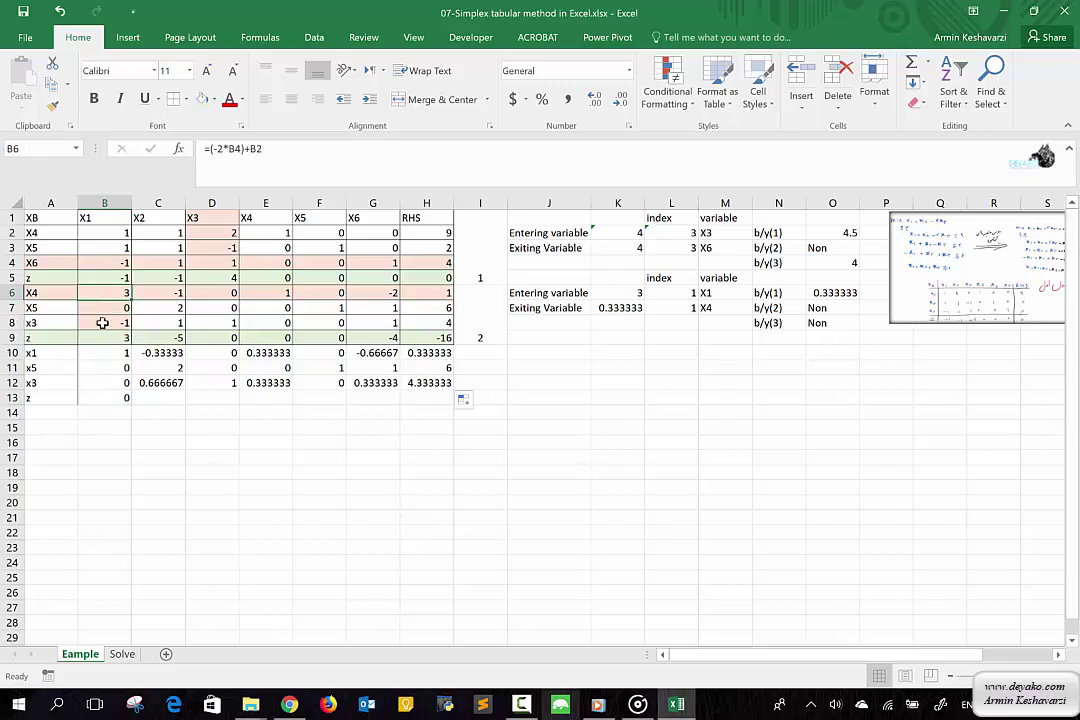
left_click(101, 338)
left_click(110, 400)
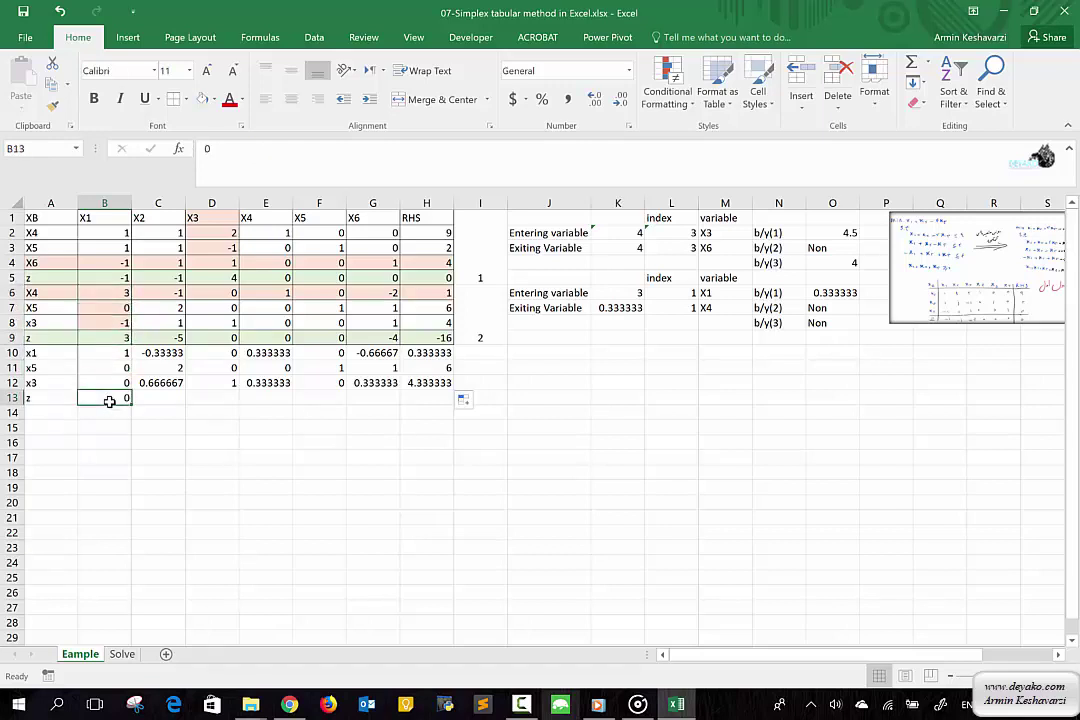
type("=")
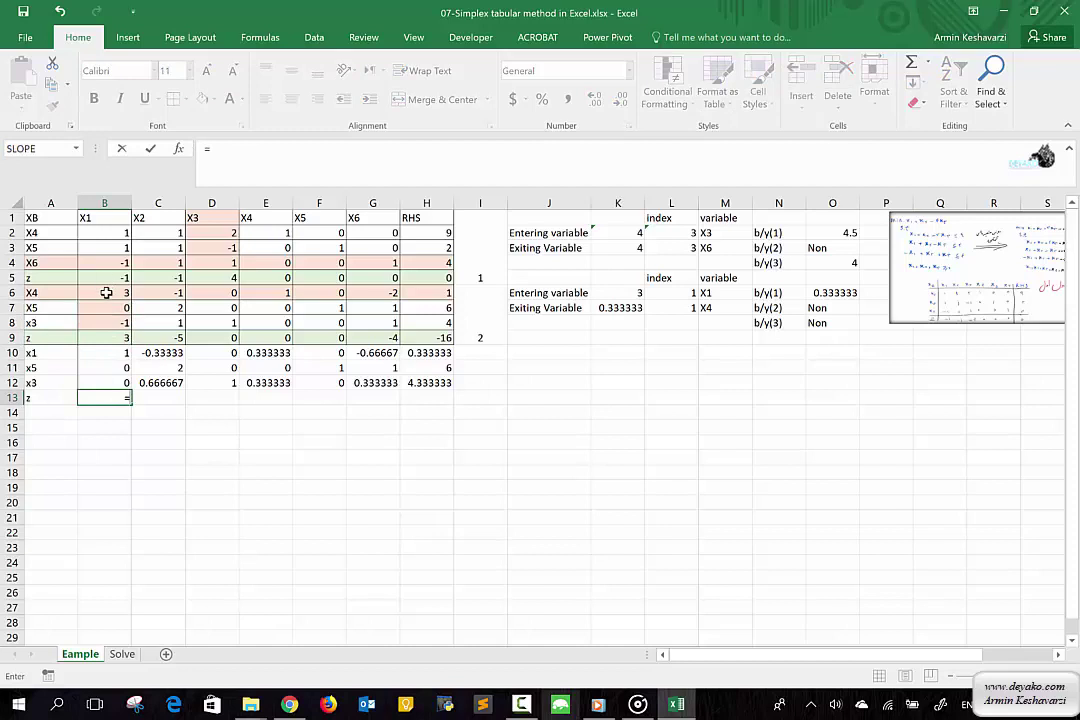
left_click(106, 292)
type("-")
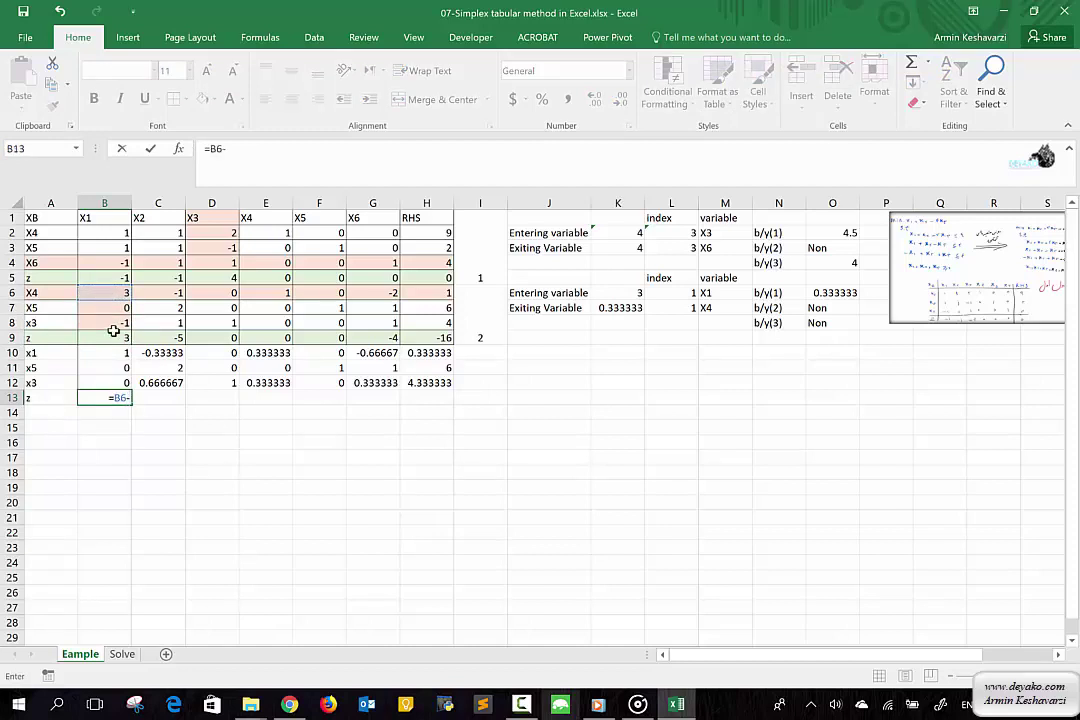
left_click(117, 338)
key("Return")
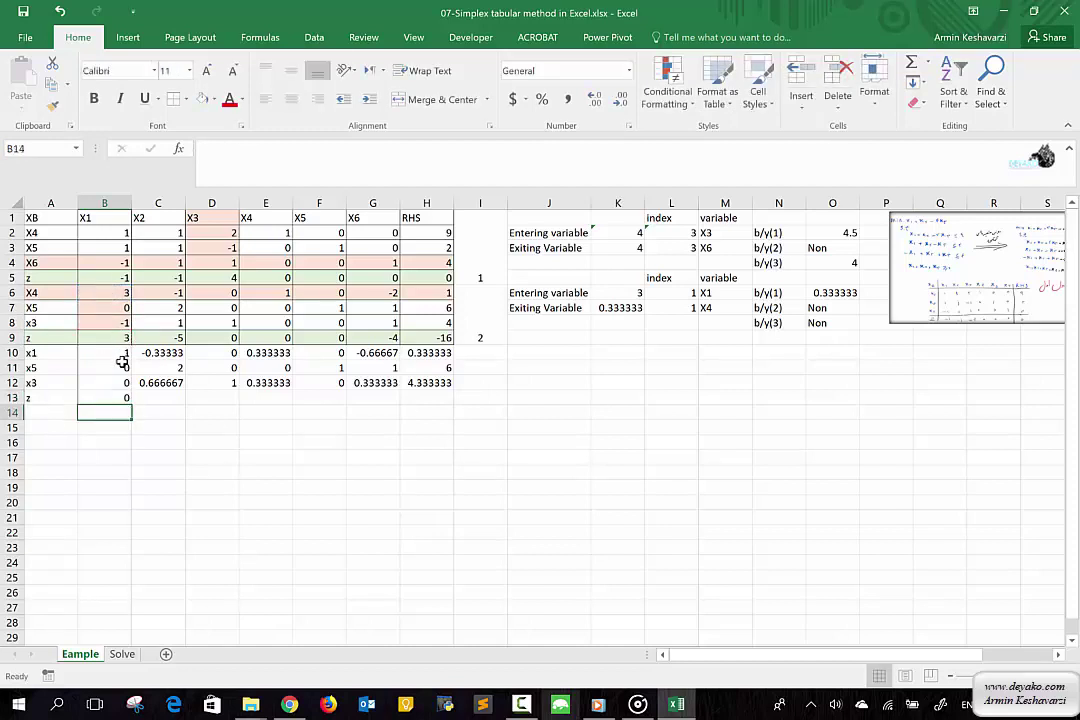
left_click(105, 397)
left_click_drag(131, 404, 476, 414)
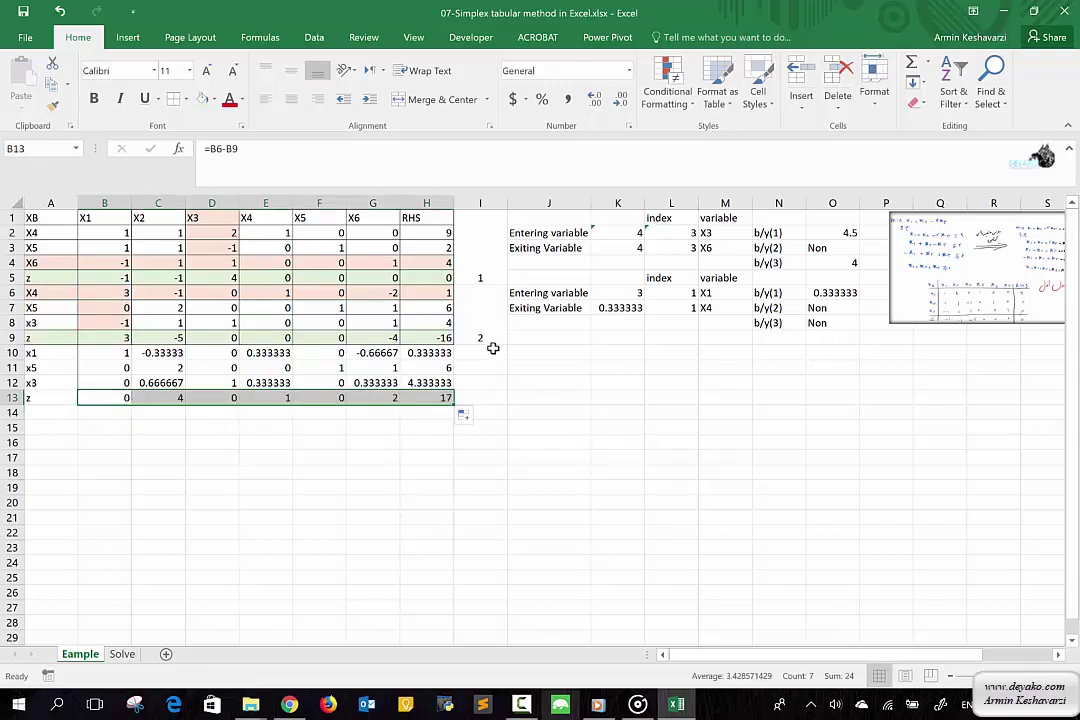
Step: Merge I10:I13 and label the third tableau with 3
left_click_drag(484, 352, 476, 402)
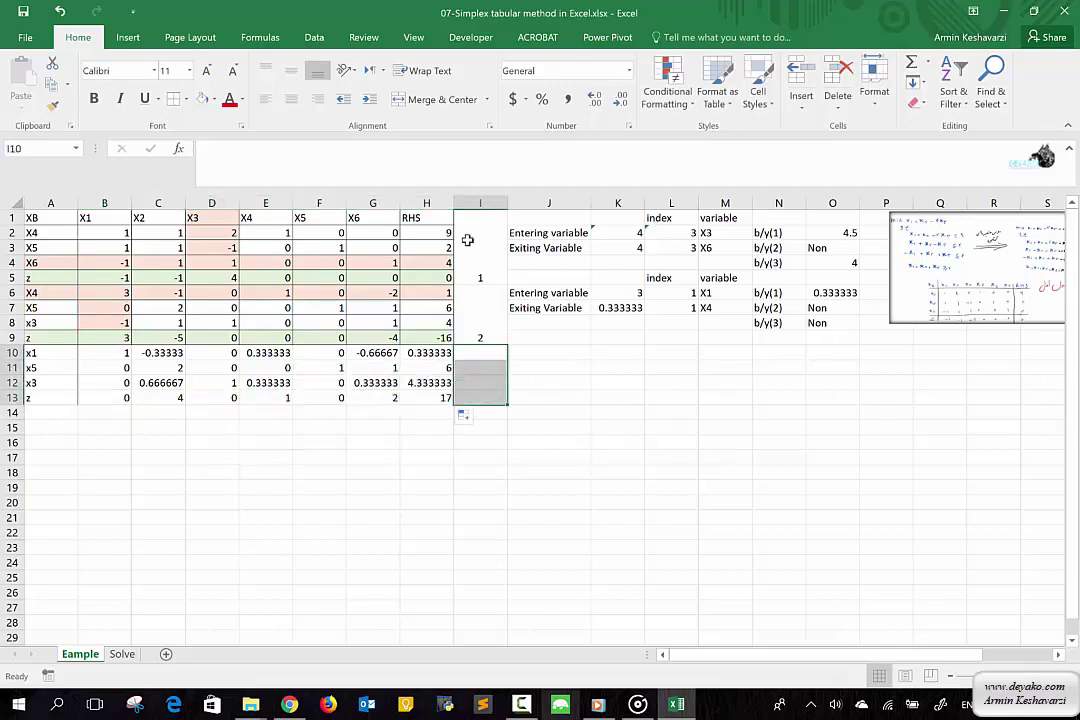
left_click(428, 99)
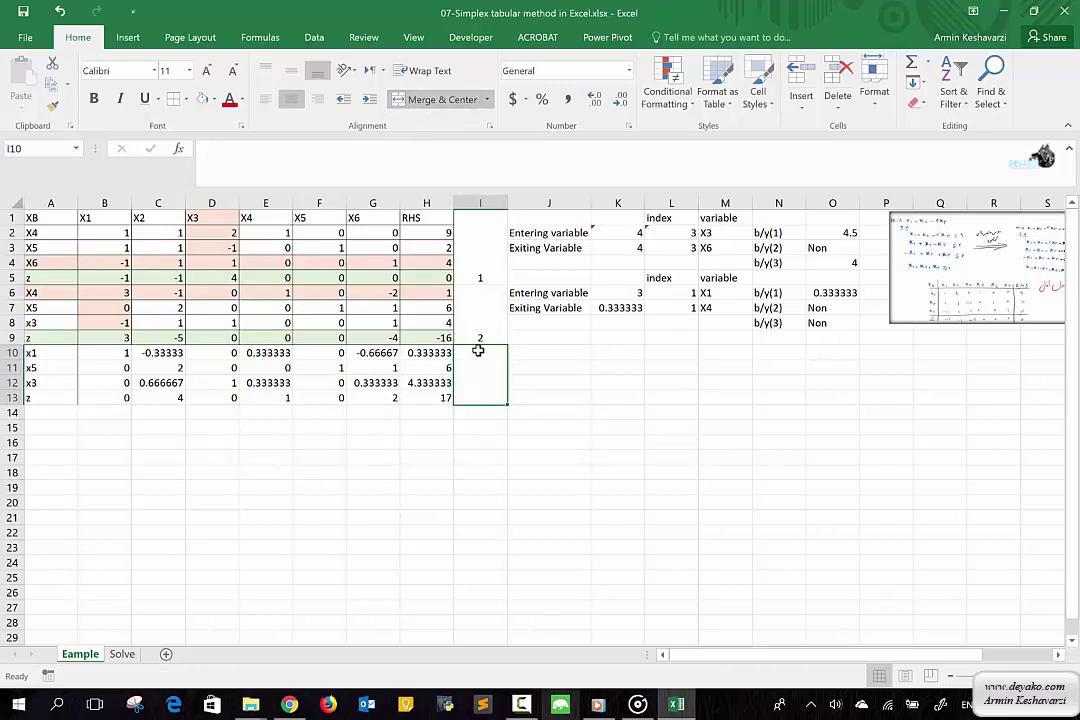
type("3")
key("Return")
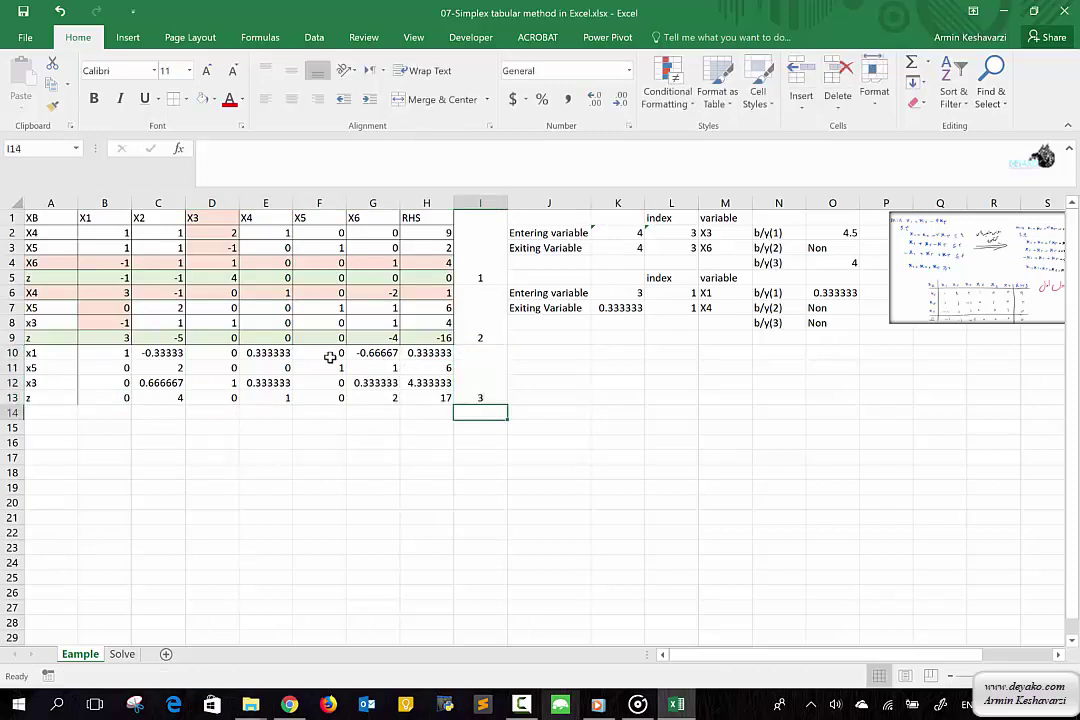
Step: Copy the J5:O8 analysis block and paste it at J9 for the third tableau
left_click(38, 354)
left_click_drag(38, 354, 494, 395)
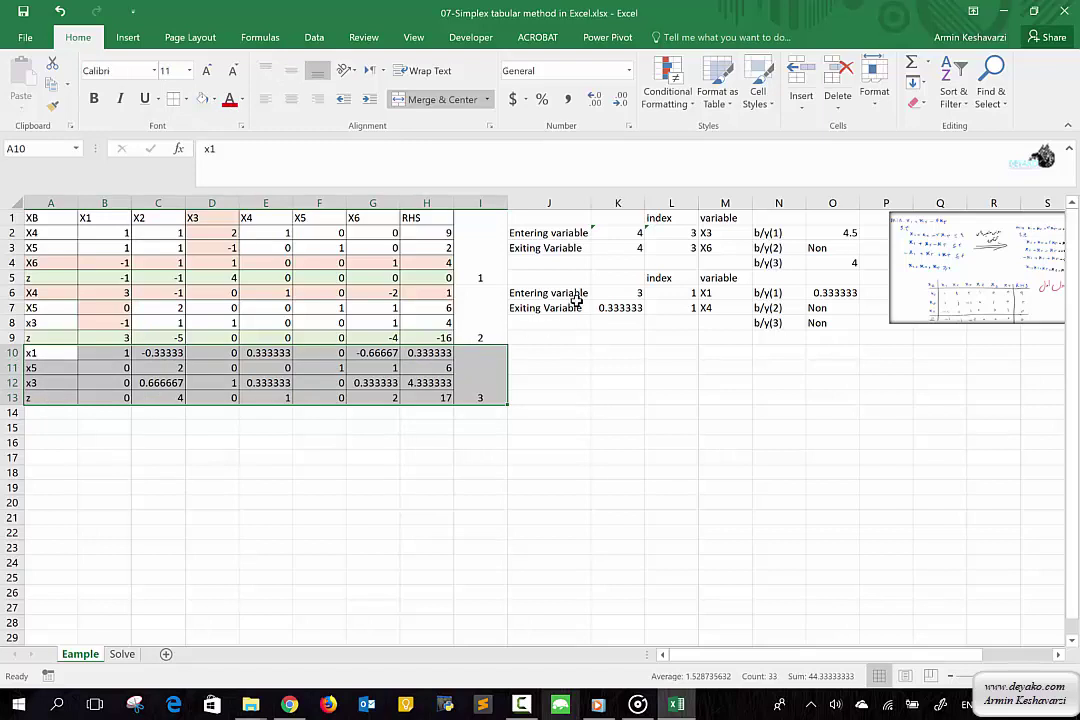
left_click_drag(558, 277, 816, 321)
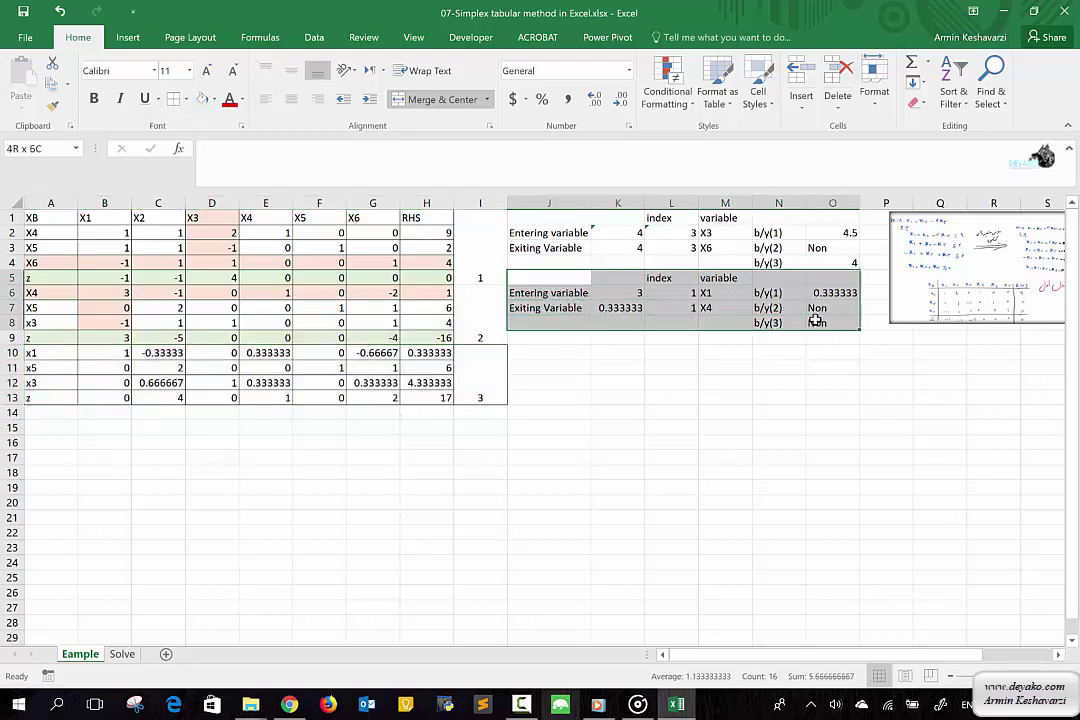
key("ctrl+c")
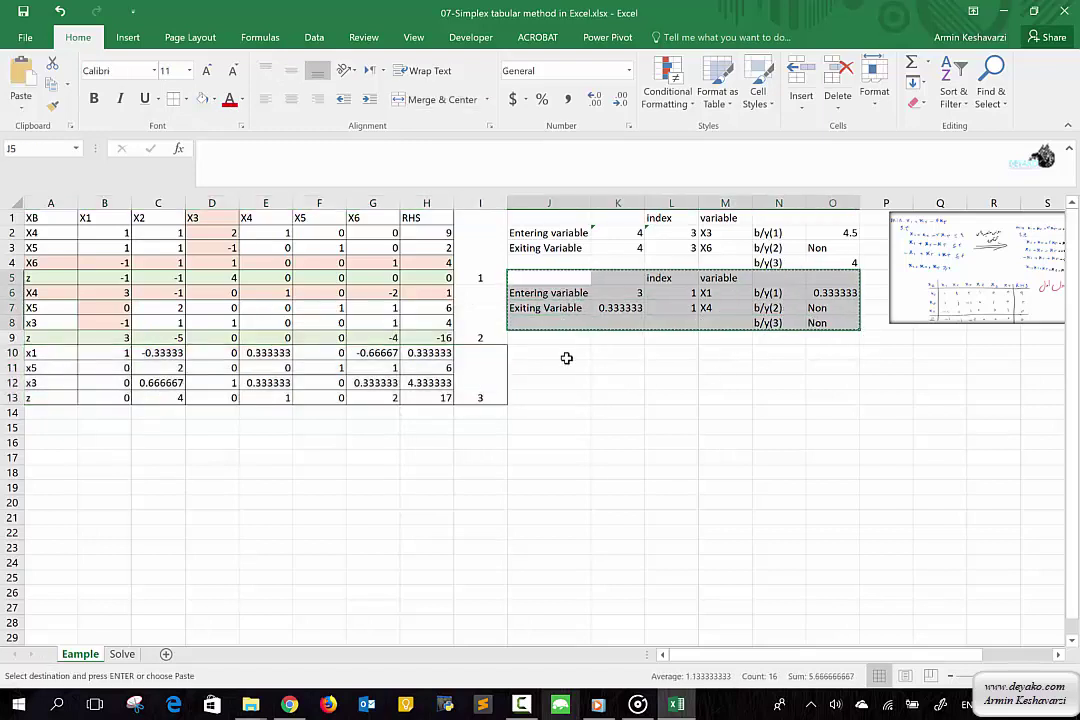
left_click(557, 348)
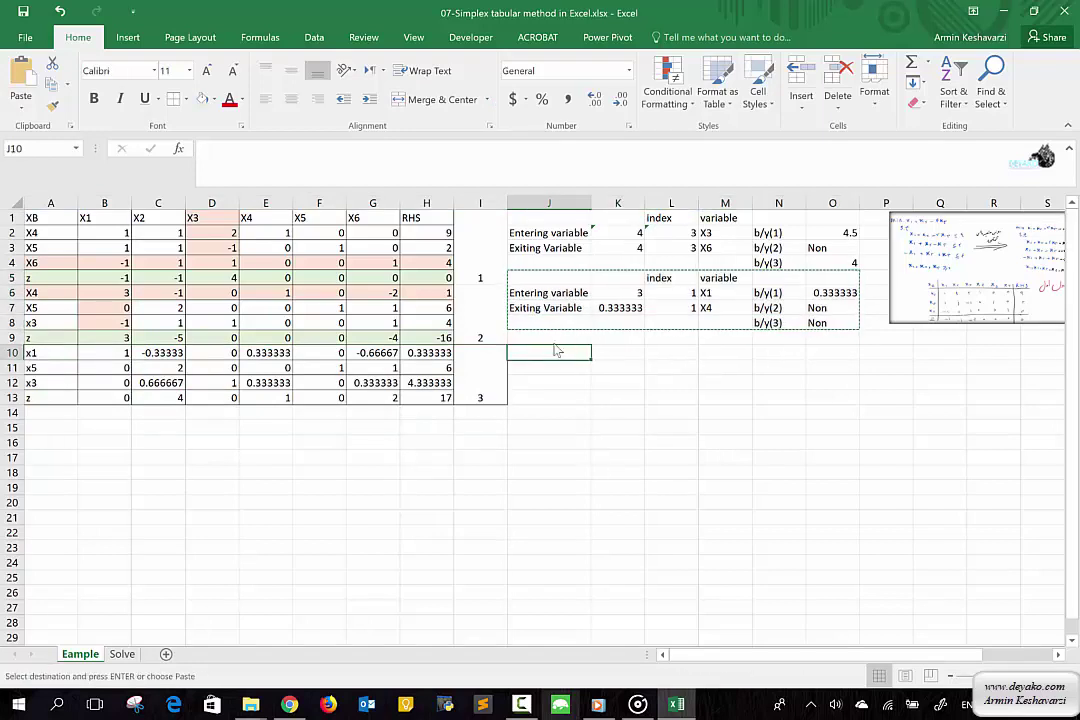
left_click(553, 338)
key("ctrl+v")
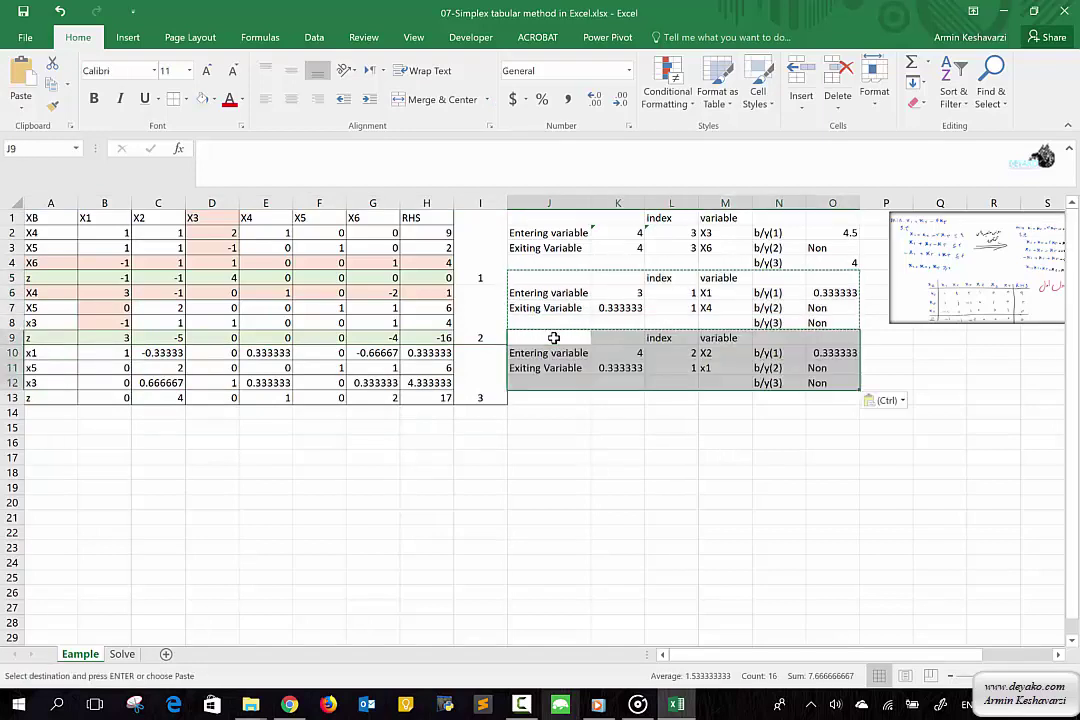
Step: Edit K10's entering-variable IF(MAX(B13:G13)…) formula so it picks X2 with max 4
left_click(634, 355)
double_click(634, 355)
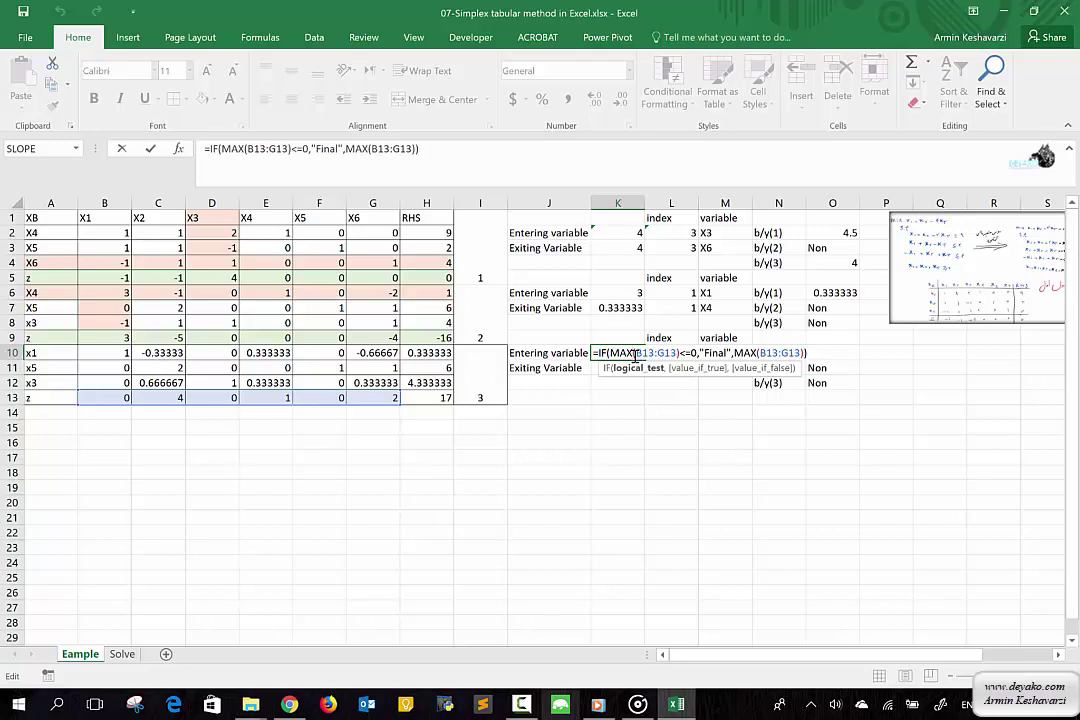
key("Return")
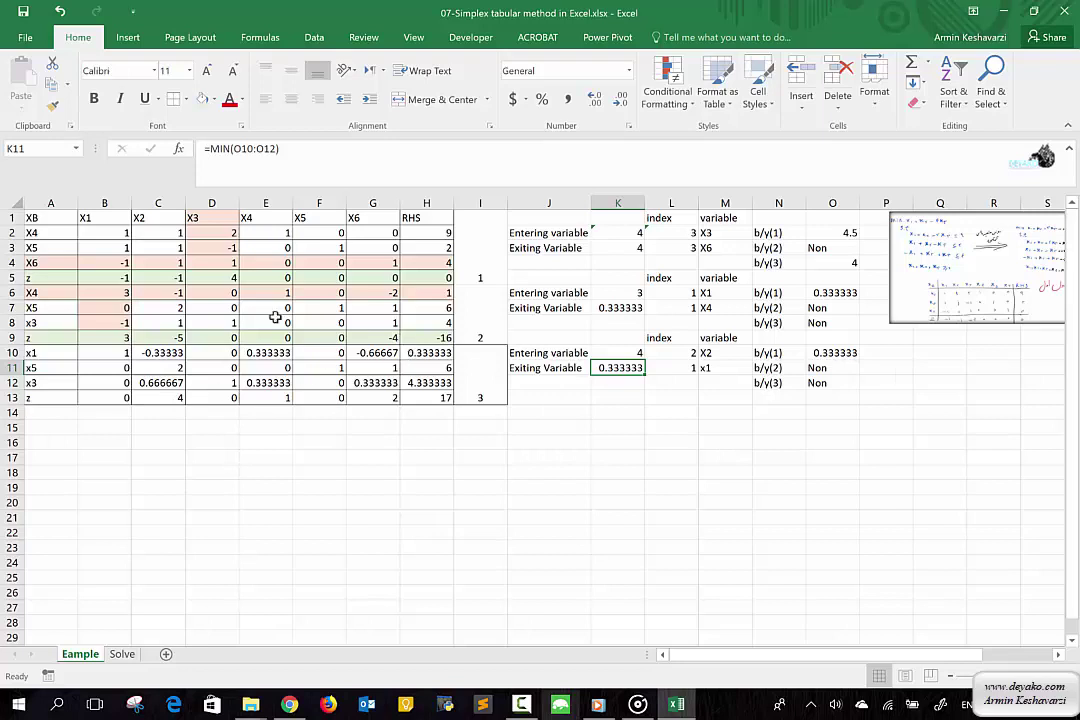
Step: Change B13 to =(-1*B6)+B9 and fill it to H13, giving 0, -4, 0, -1, 0, -2, -17
left_click(117, 399)
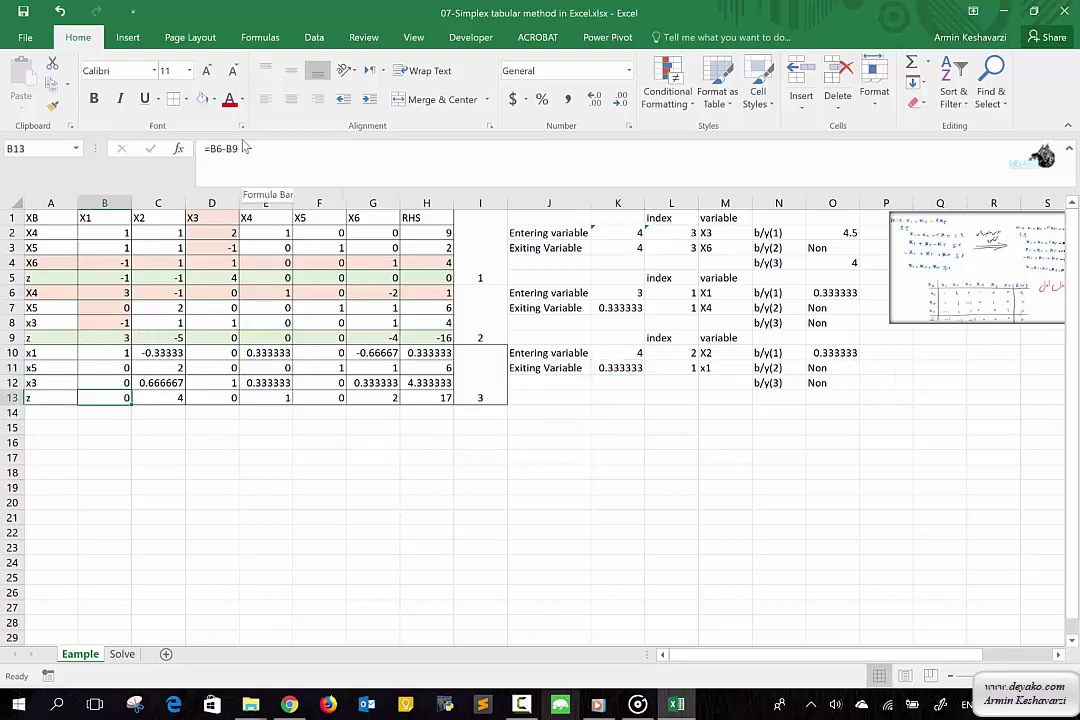
left_click(225, 148)
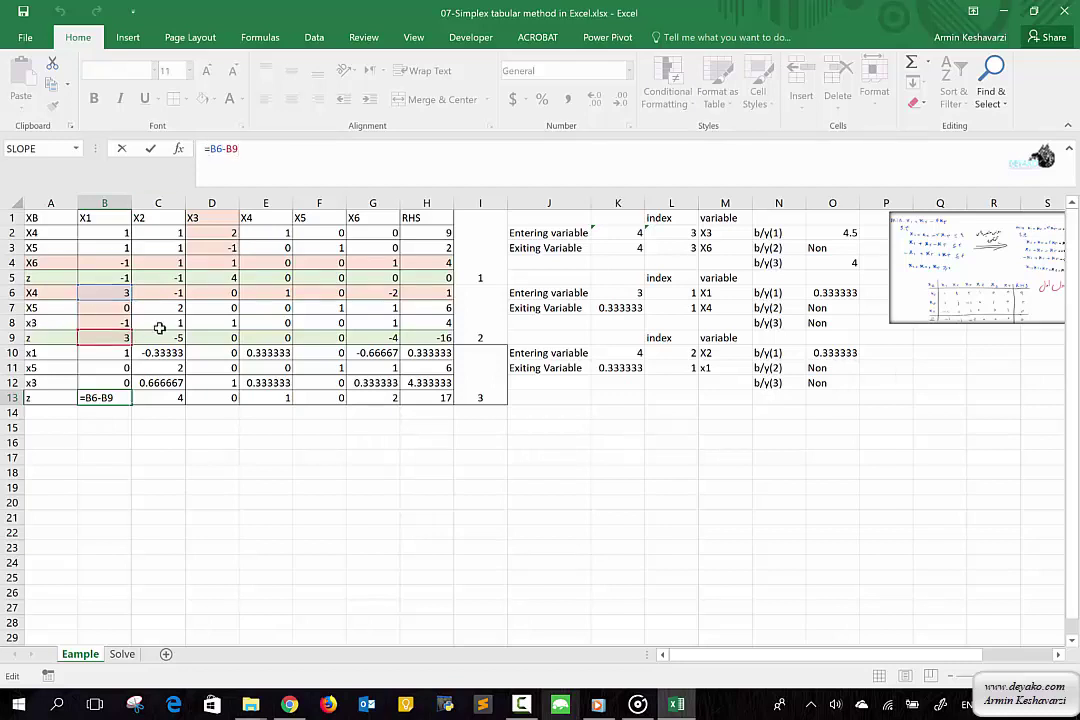
key("BackSpace")
key("BackSpace")
key("BackSpace")
key("BackSpace")
key("BackSpace")
type("=(-1*")
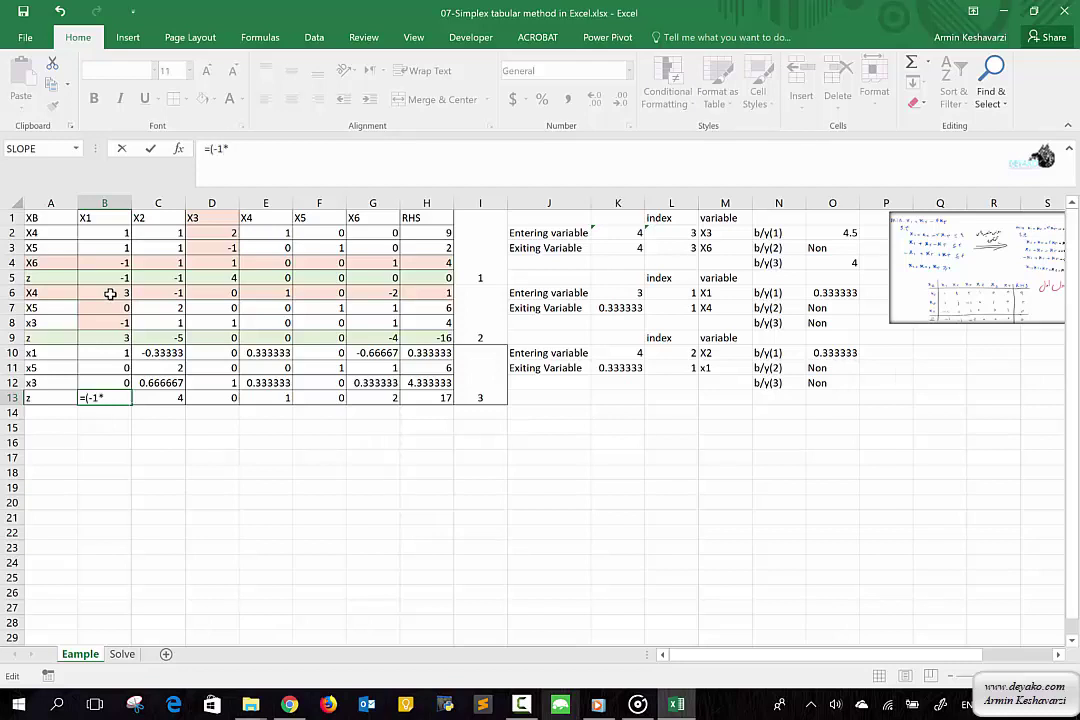
left_click(110, 293)
type(")")
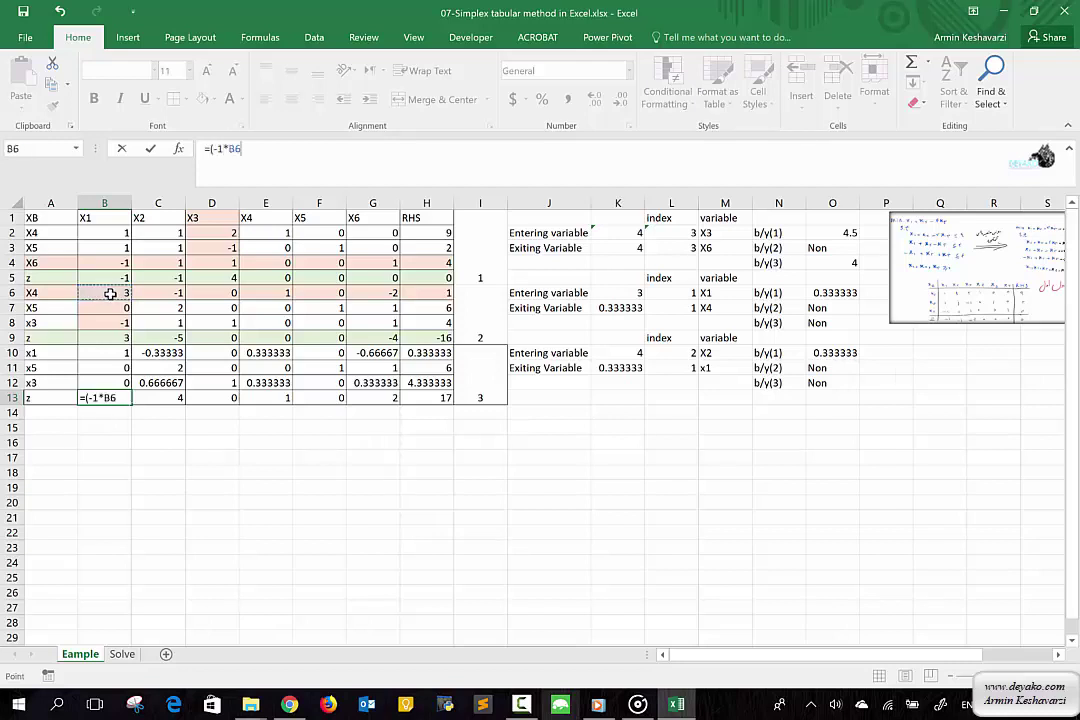
type("+")
left_click(112, 340)
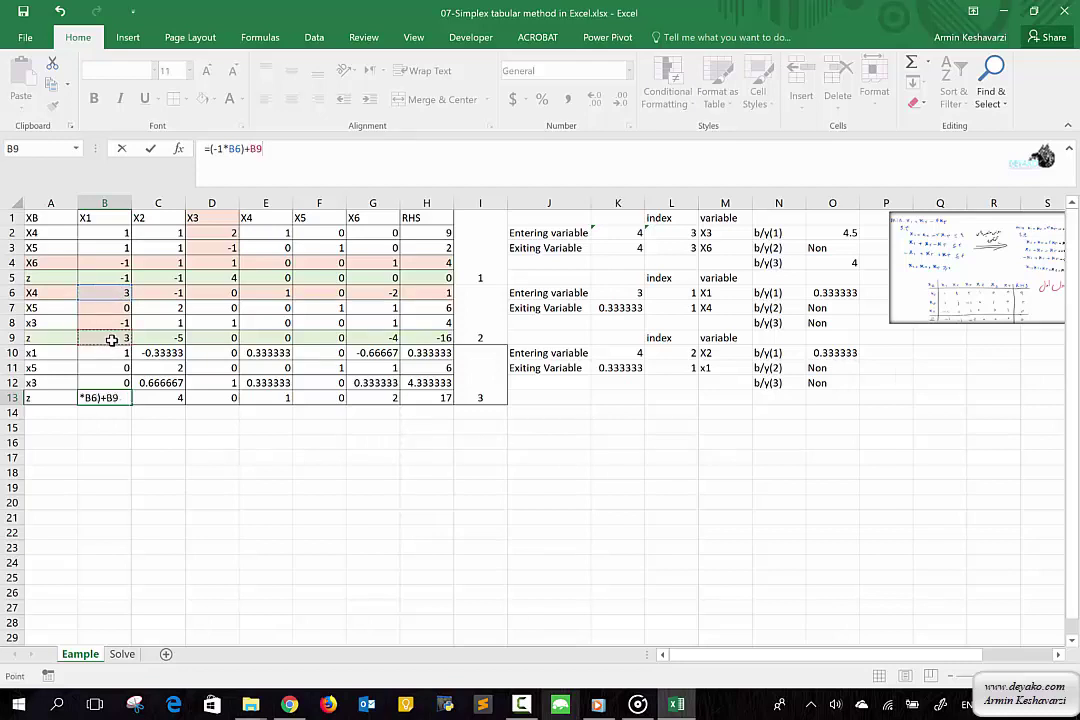
key("Return")
left_click(123, 399)
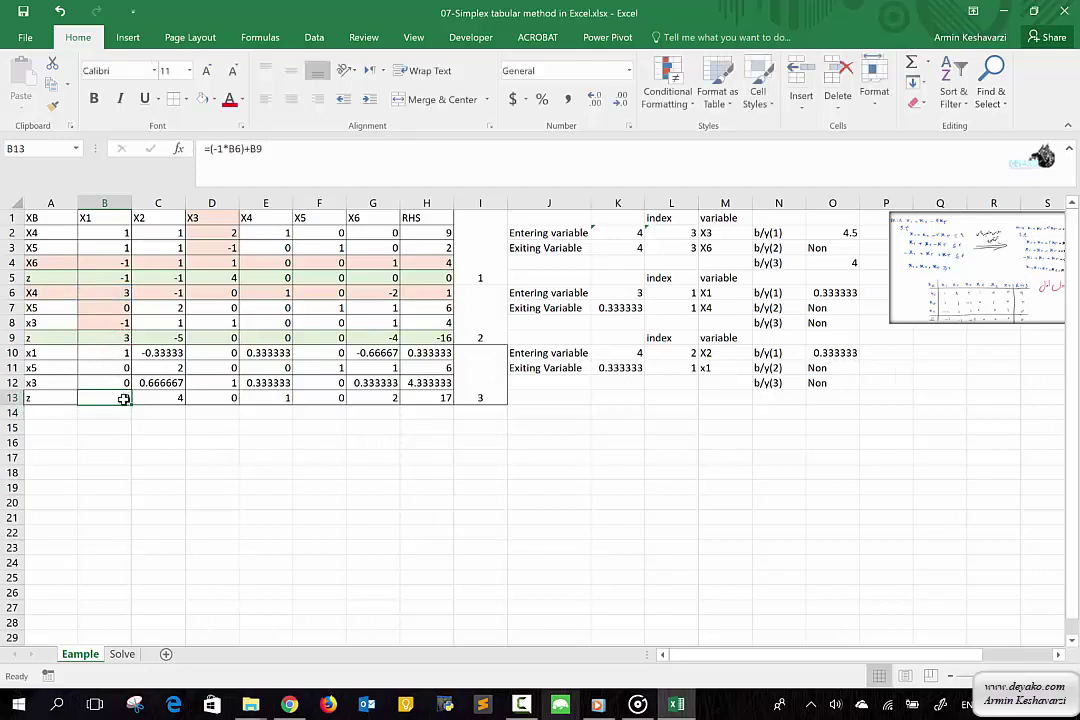
left_click_drag(130, 403, 432, 397)
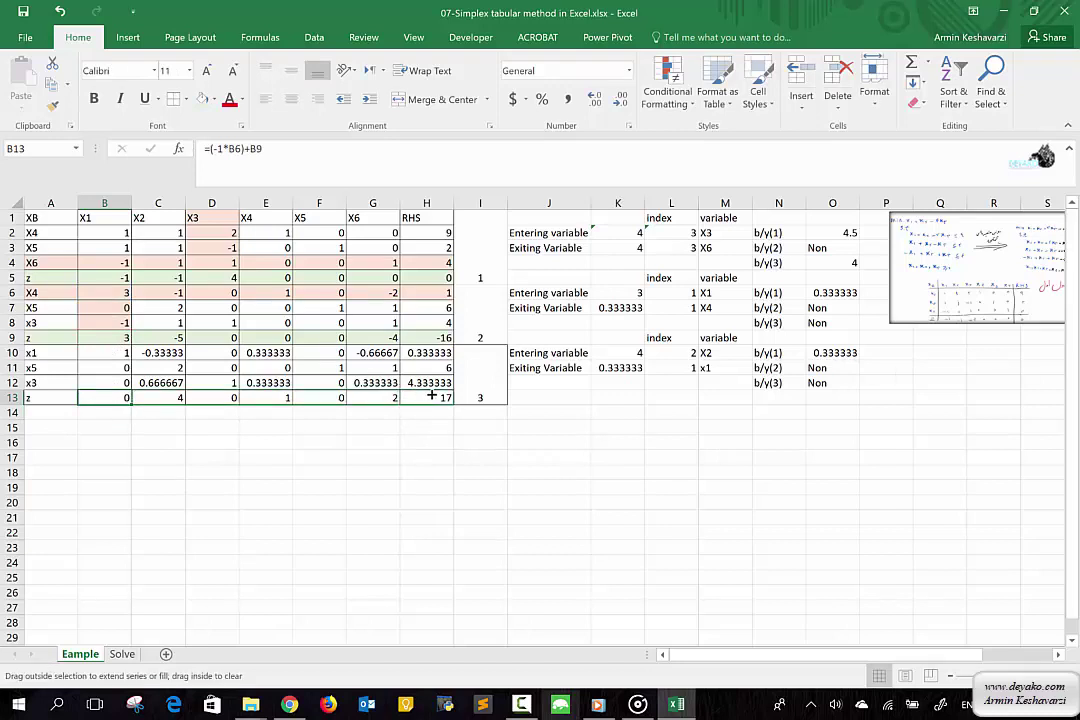
Step: Recommit K10's entering-variable formula so it reports Final after the z-row change
left_click(180, 396)
left_click(268, 398)
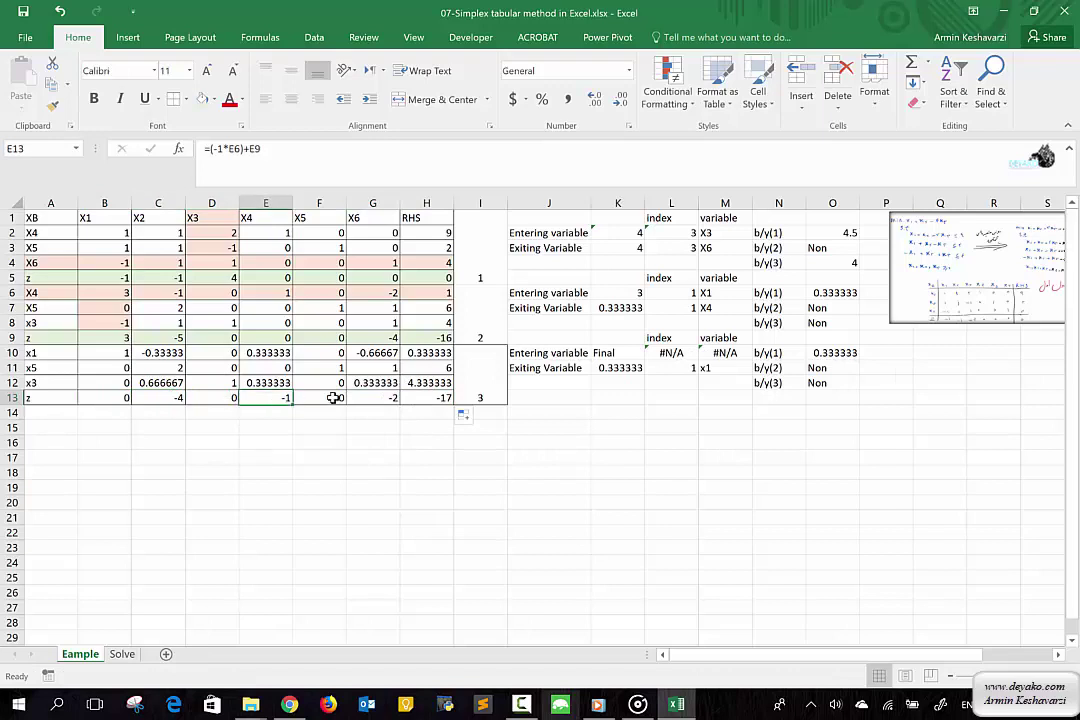
left_click(385, 398)
left_click(165, 398)
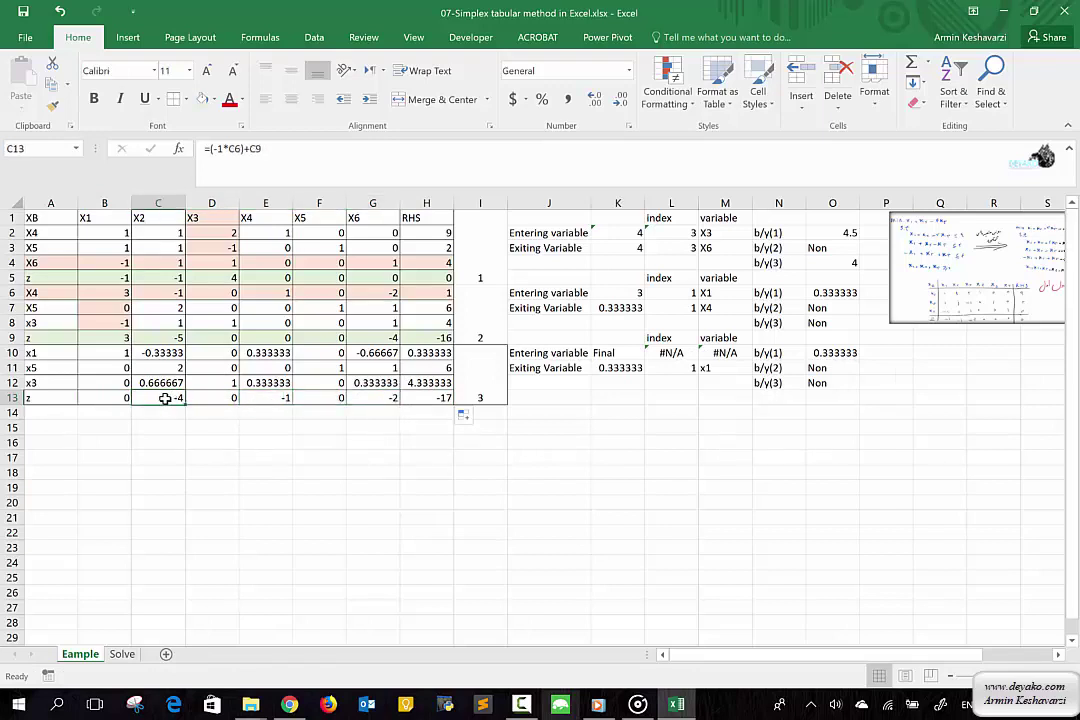
left_click(607, 353)
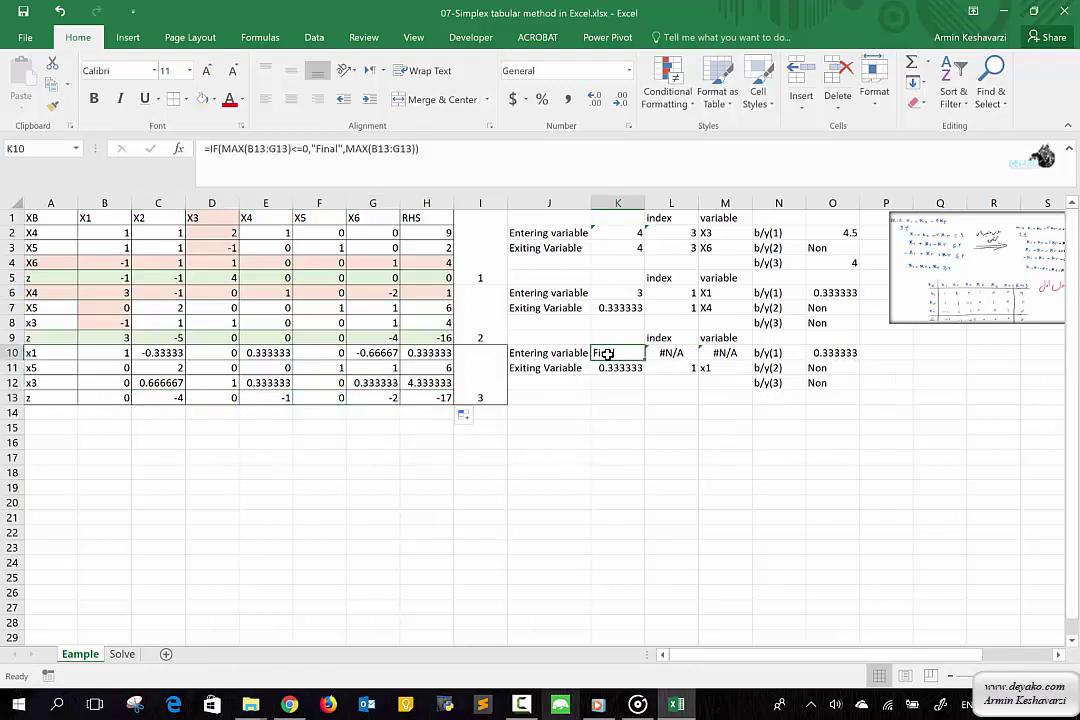
left_click(302, 160)
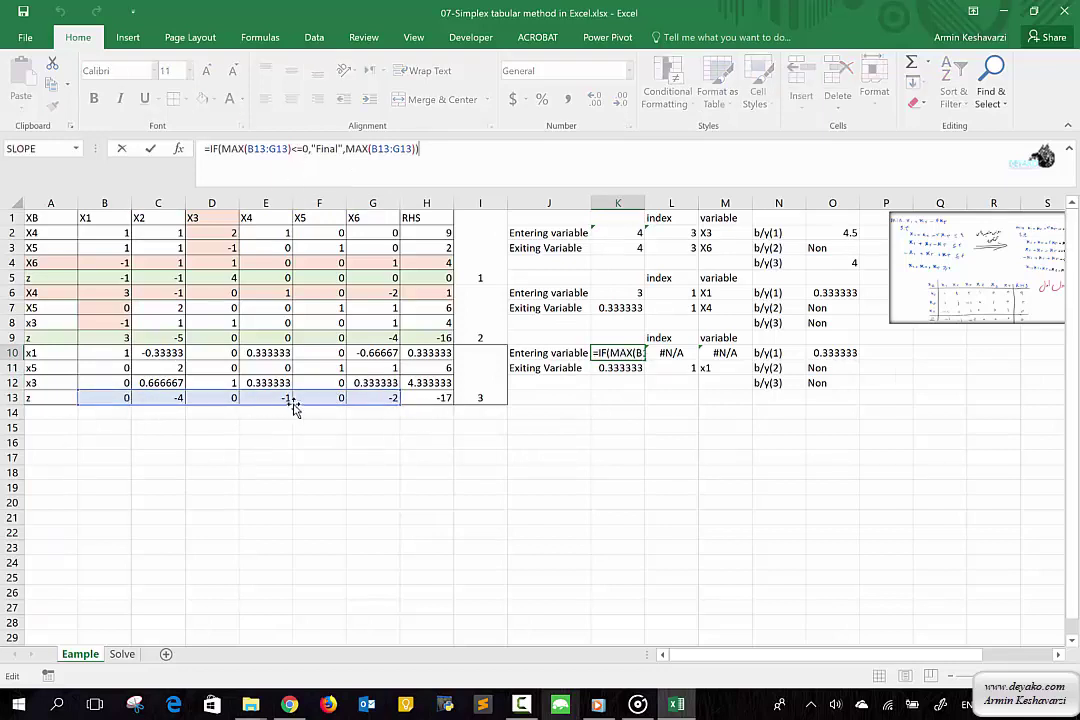
key("Return")
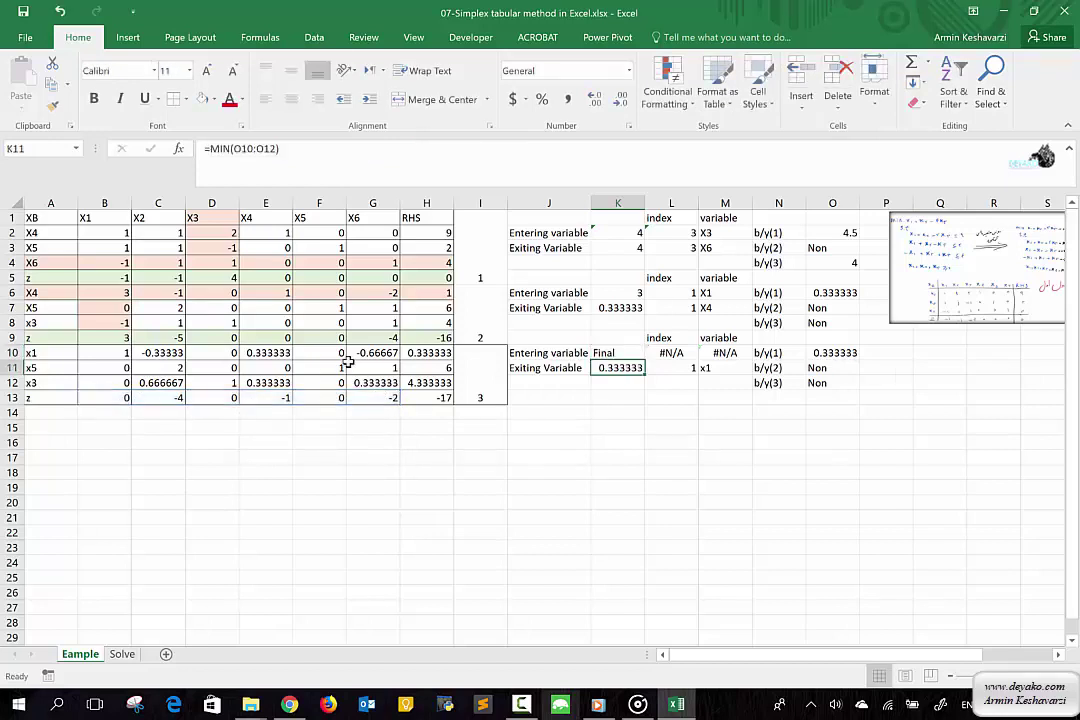
left_click(639, 352)
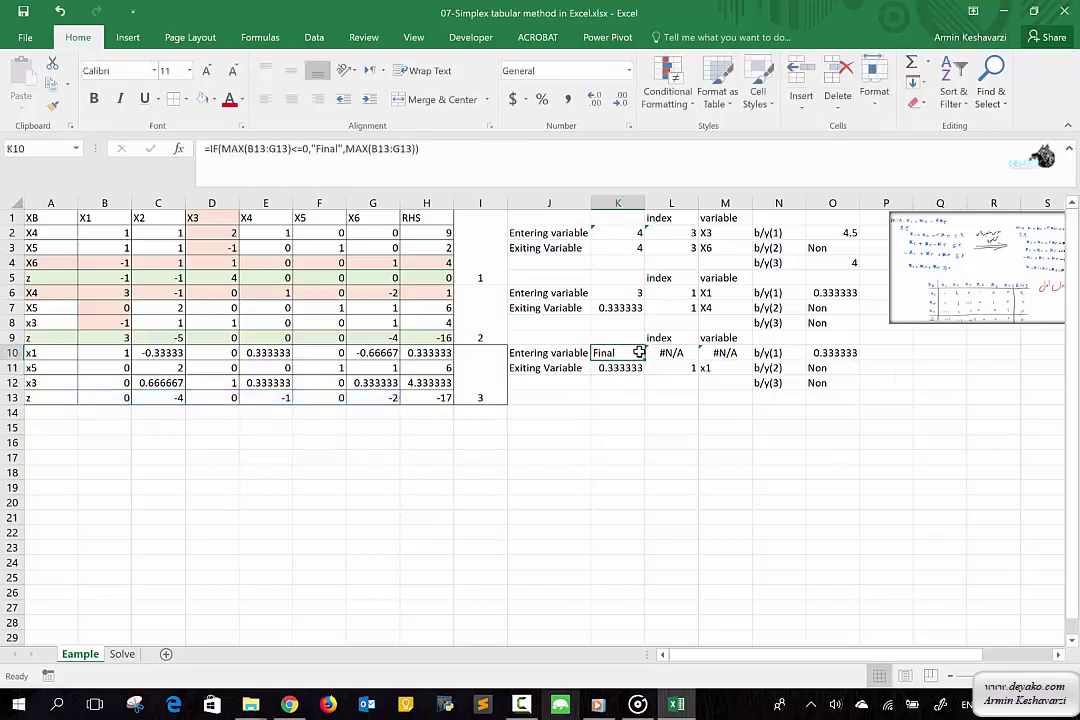
left_click(677, 352)
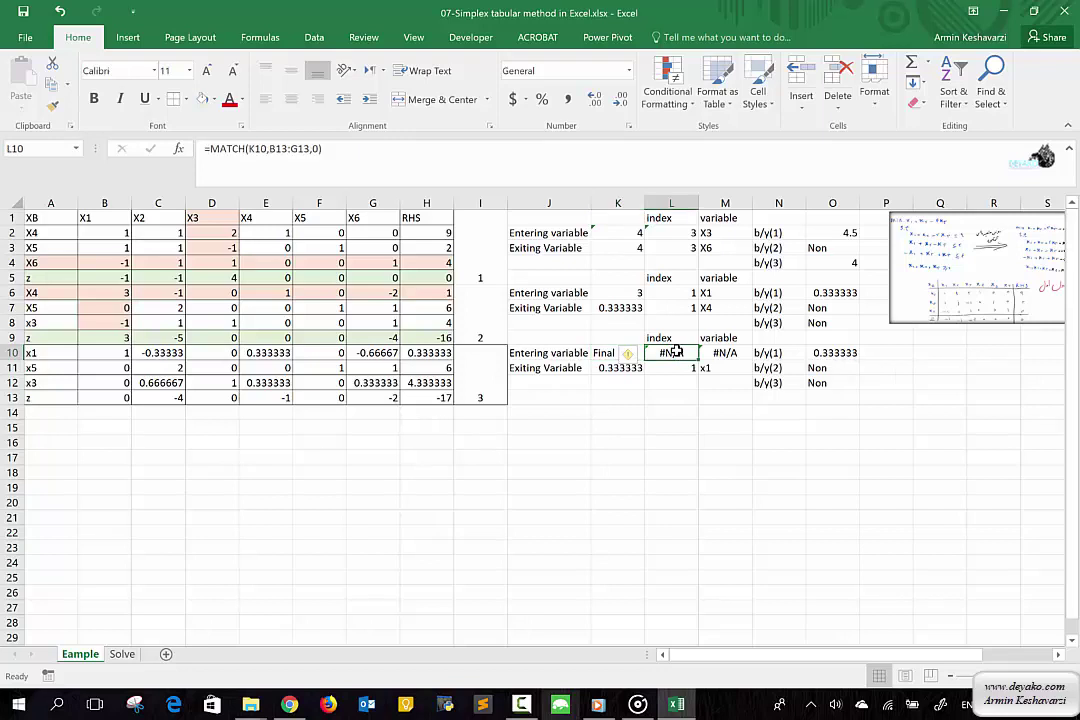
left_click(710, 352)
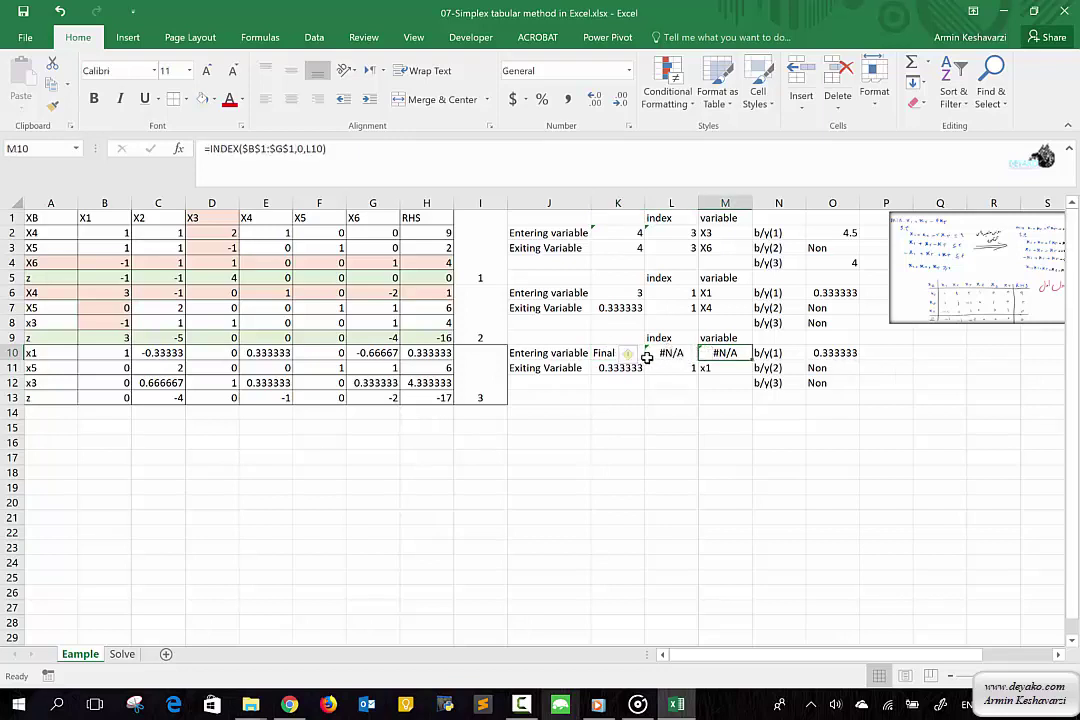
left_click(652, 353)
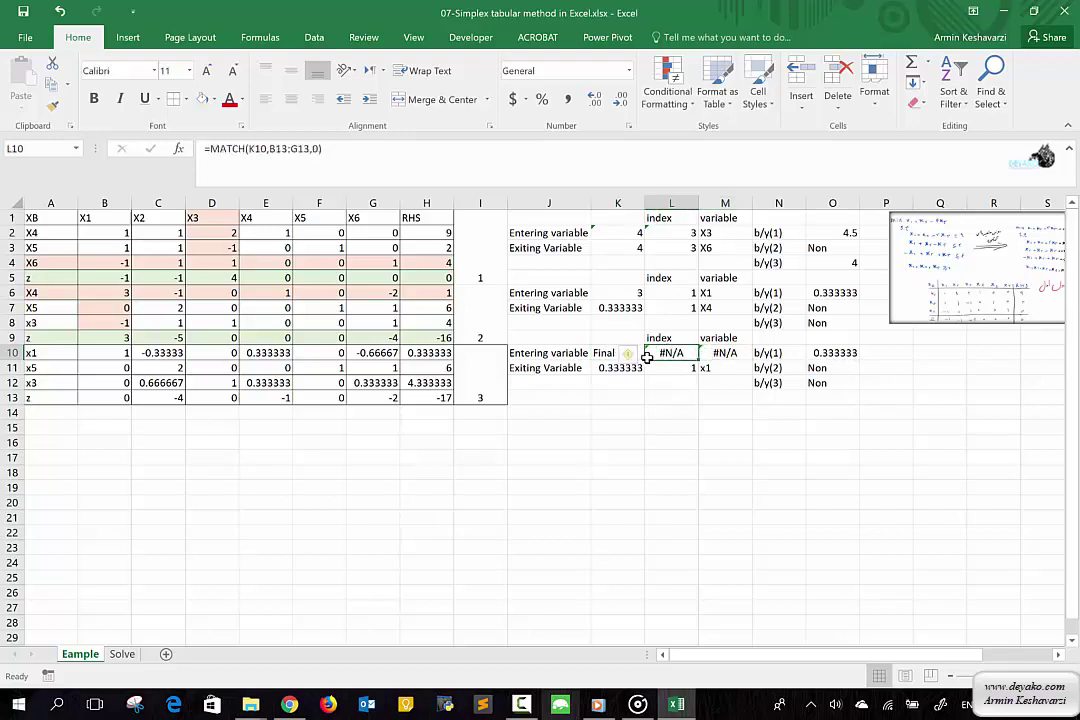
Step: Repoint both index references in O10's ratio formula from L6 to L10
double_click(820, 353)
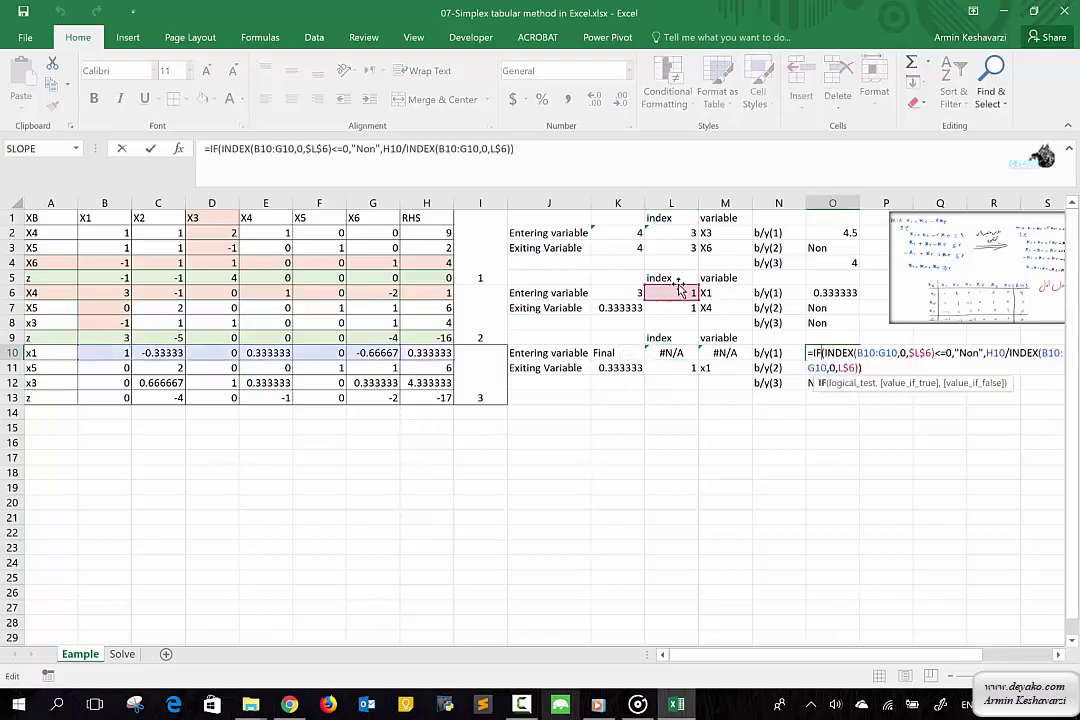
left_click_drag(679, 289, 679, 354)
key("ctrl+Return")
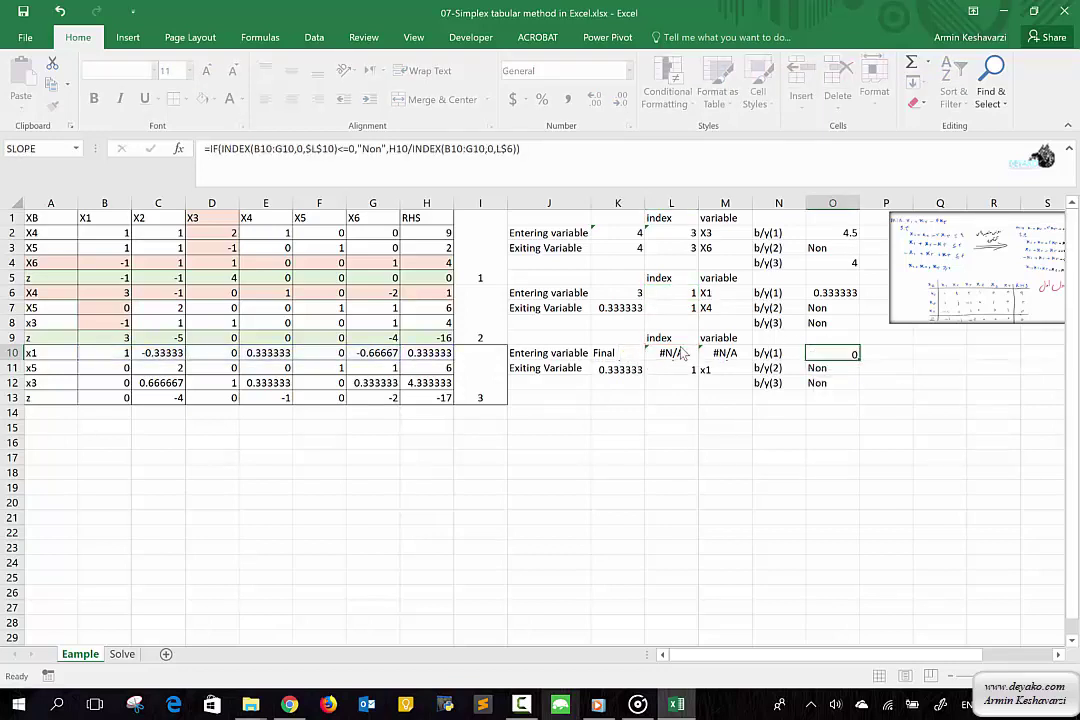
double_click(836, 353)
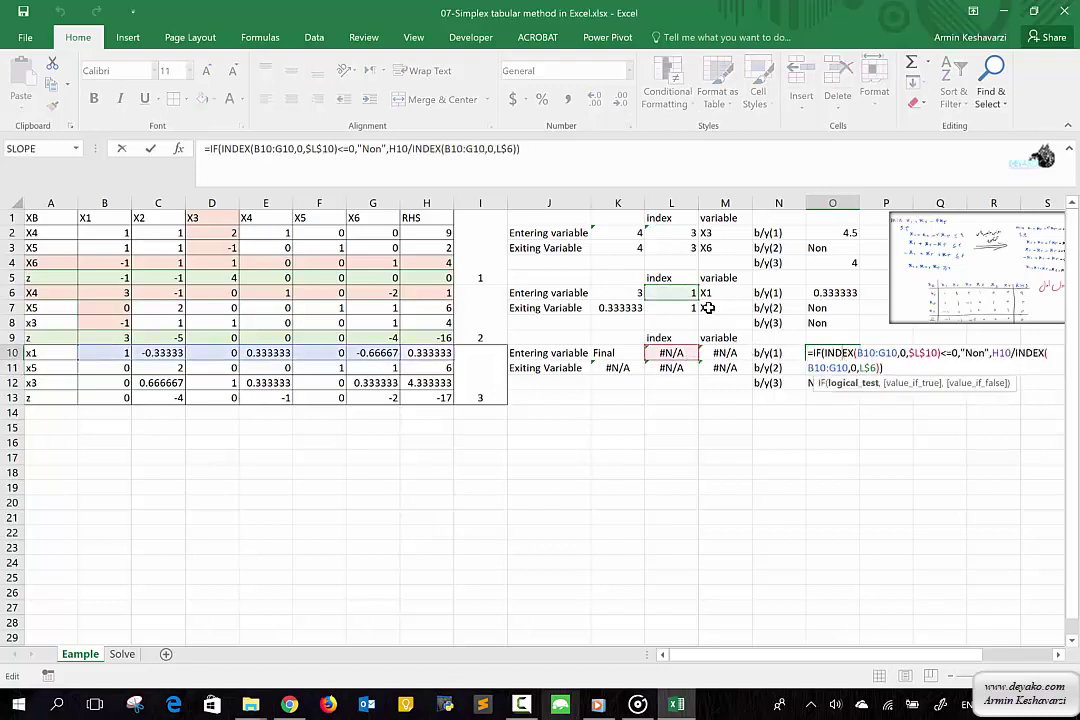
left_click_drag(686, 297, 686, 355)
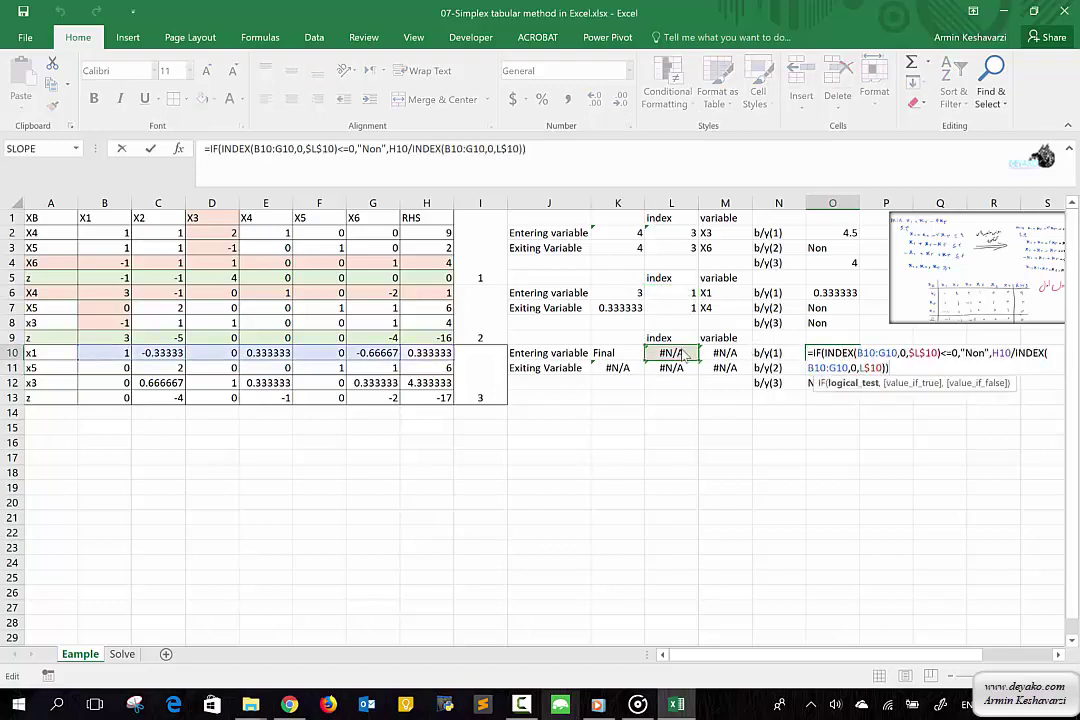
key("Return")
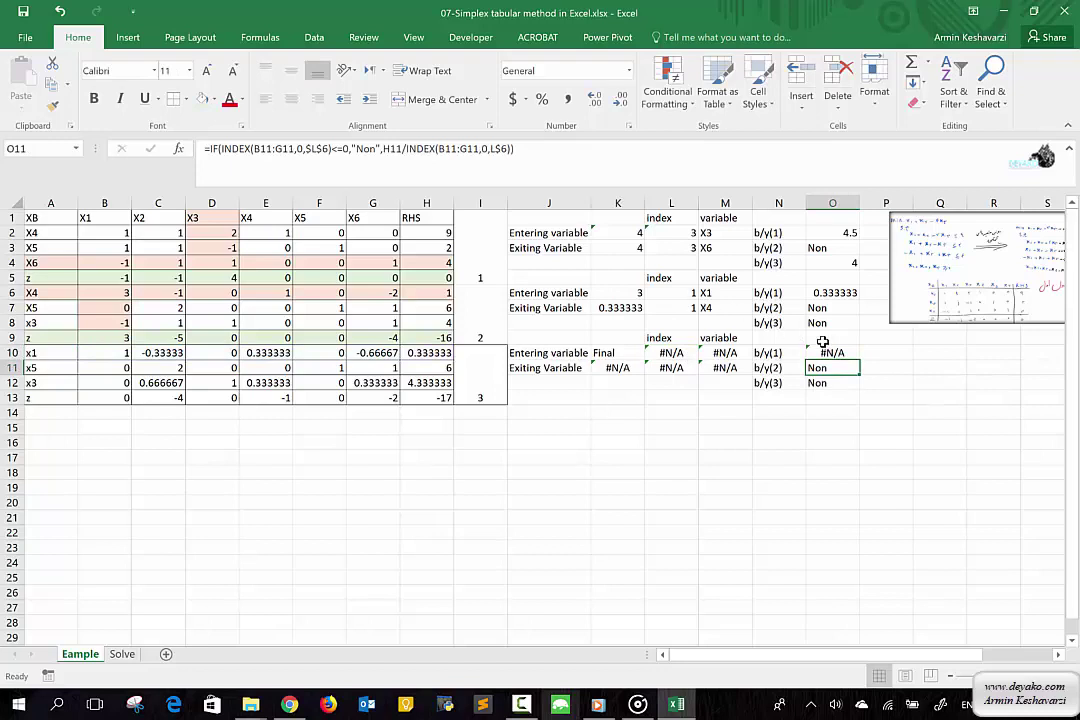
Step: Repoint O11's ratio formula index references to L10
left_click(542, 161)
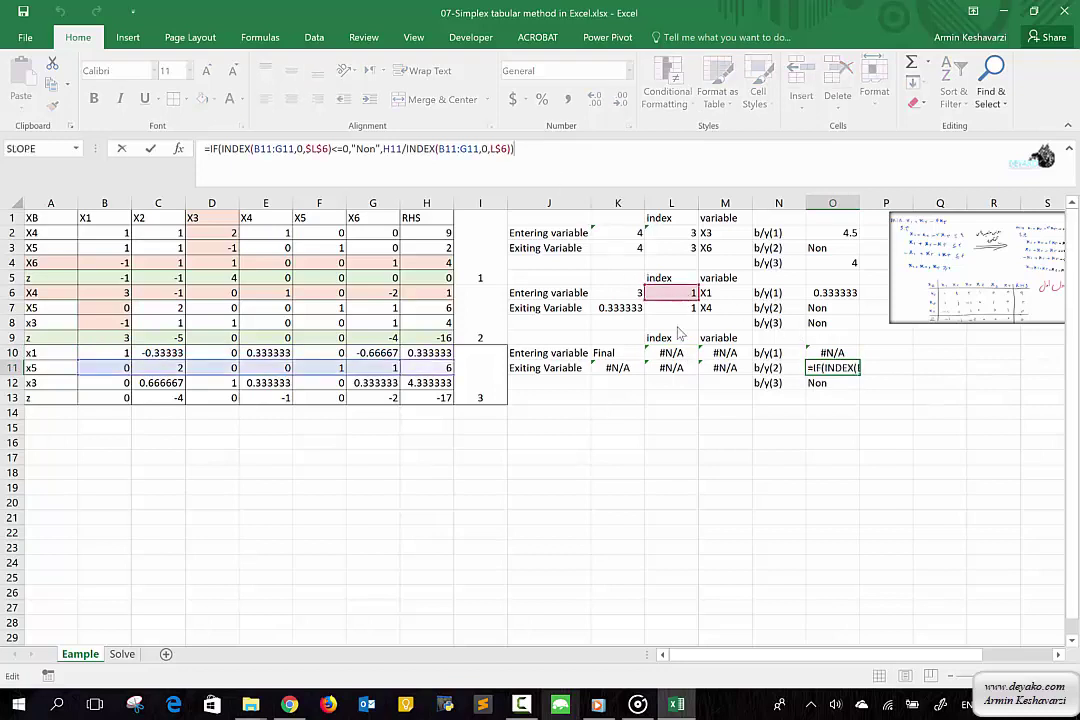
left_click_drag(686, 298, 681, 358)
key("Return")
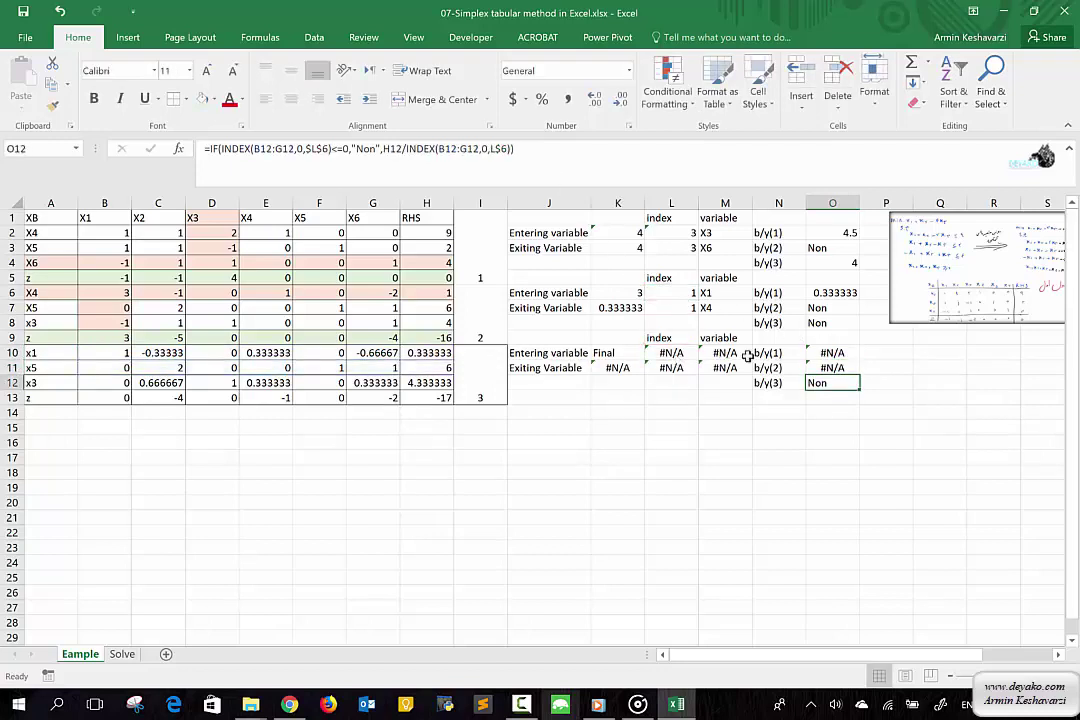
double_click(820, 366)
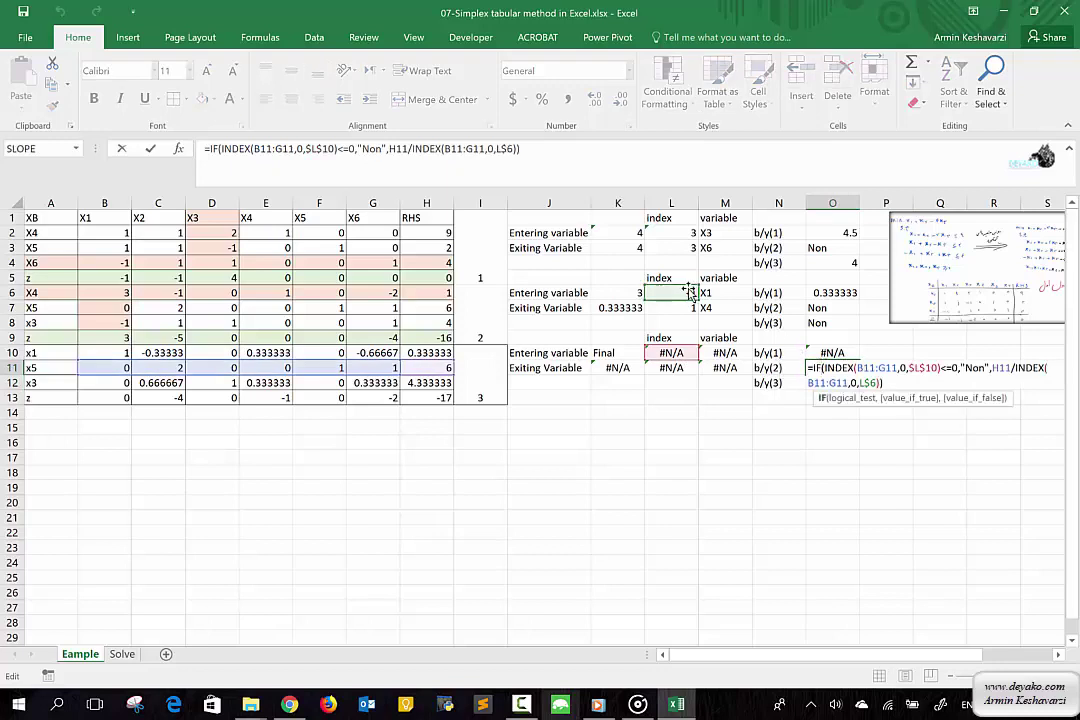
left_click_drag(693, 300, 683, 357)
key("Return")
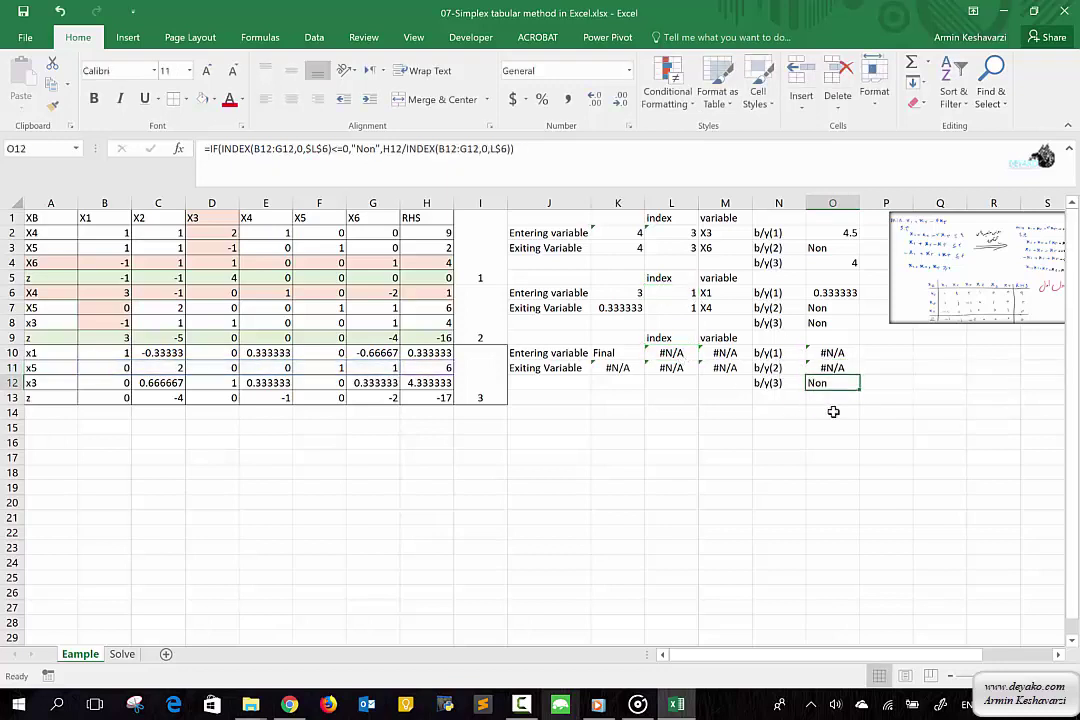
Step: Repoint O12's ratio formula index references to L10
double_click(830, 382)
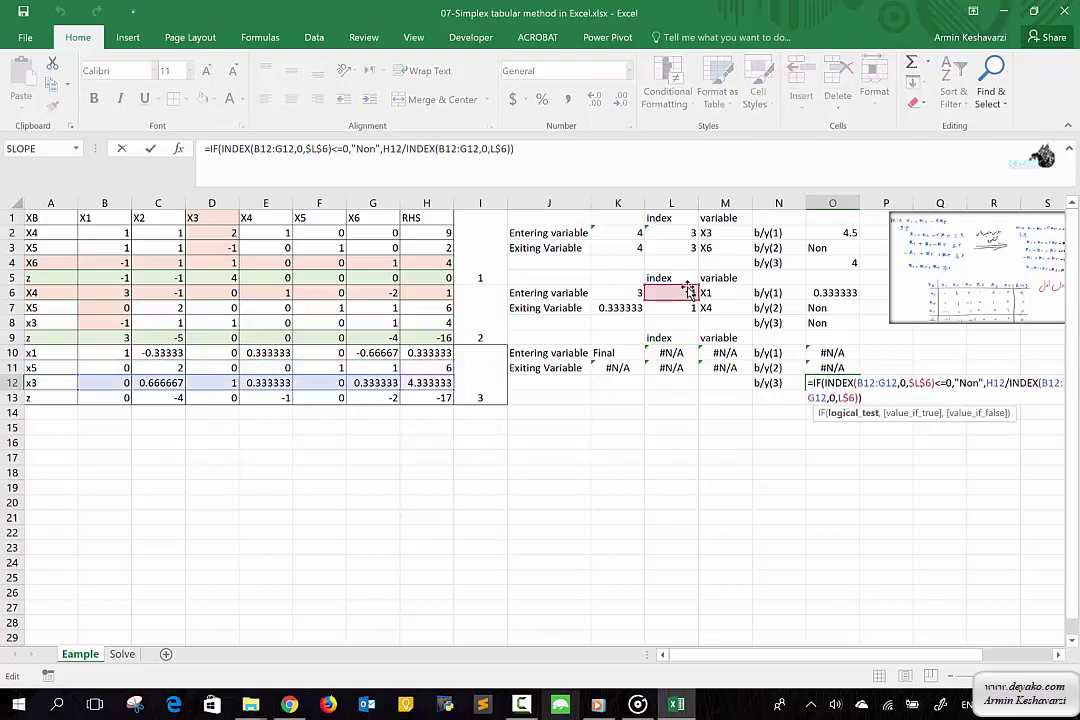
left_click_drag(693, 300, 683, 343)
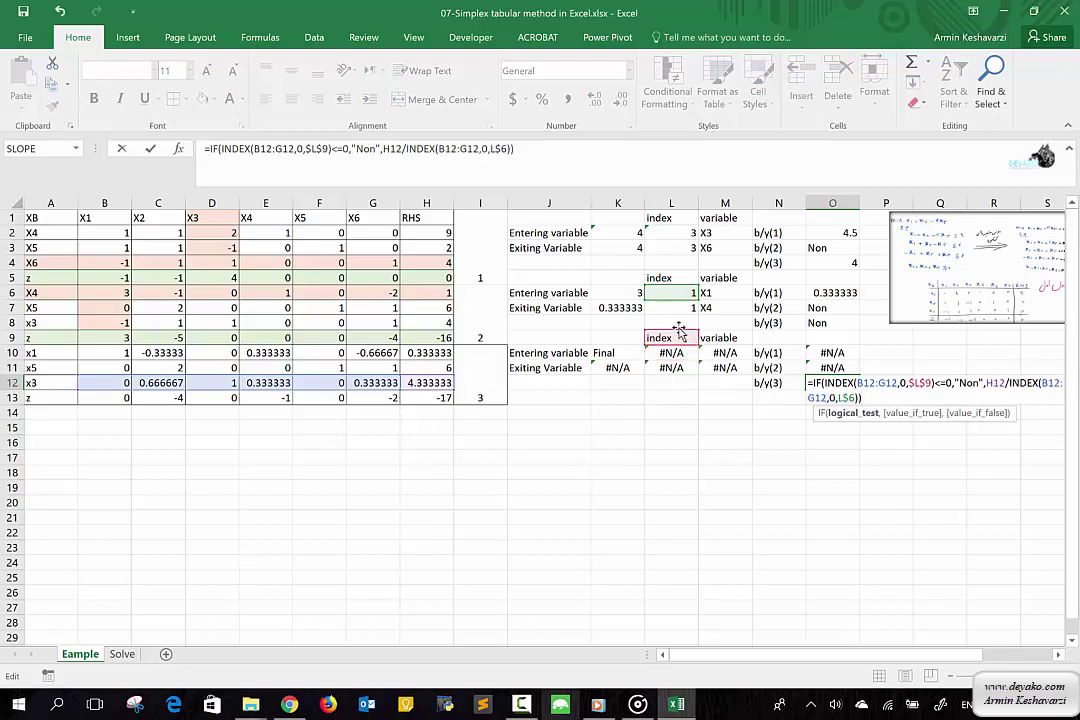
left_click_drag(678, 333, 680, 348)
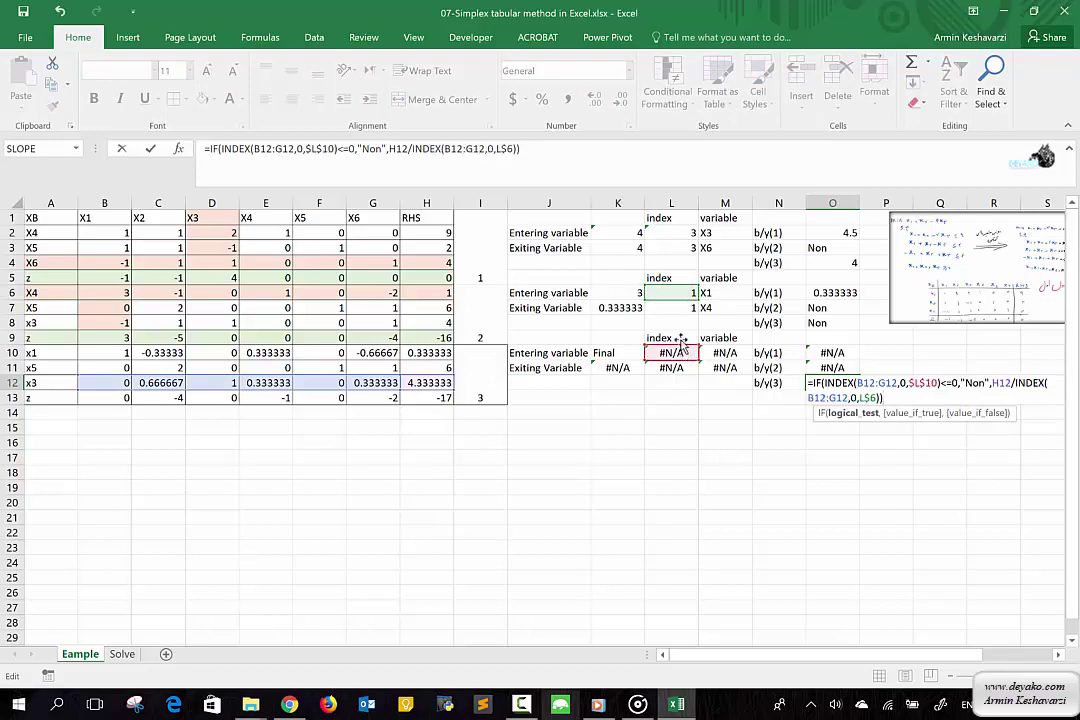
left_click_drag(683, 290, 688, 368)
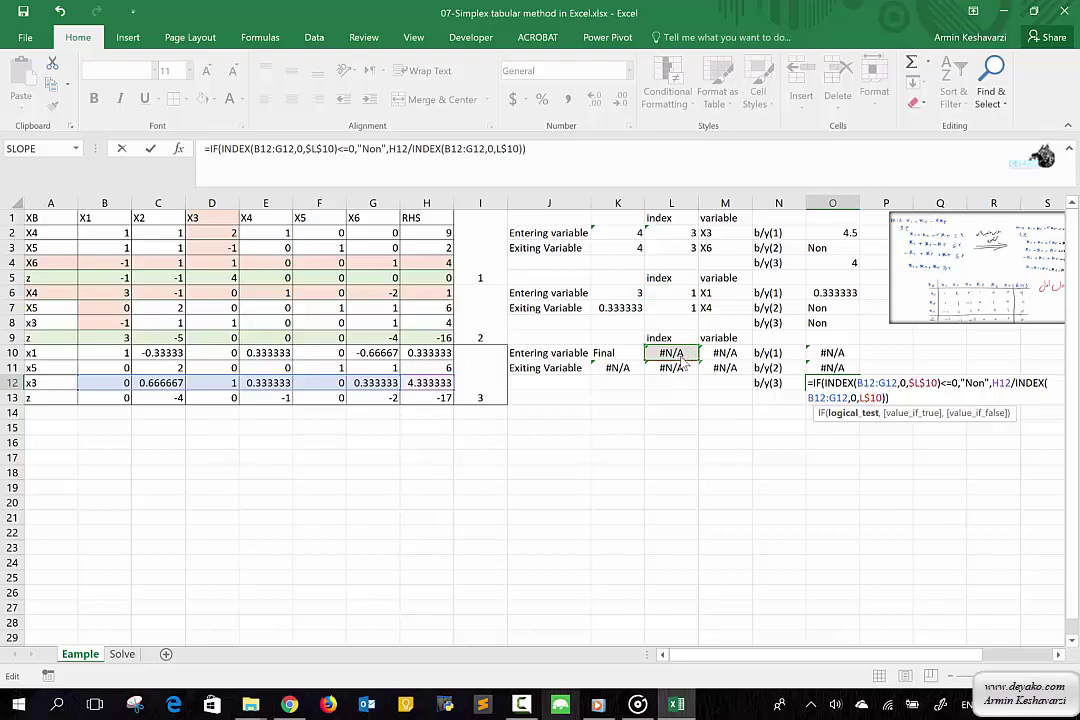
key("Return")
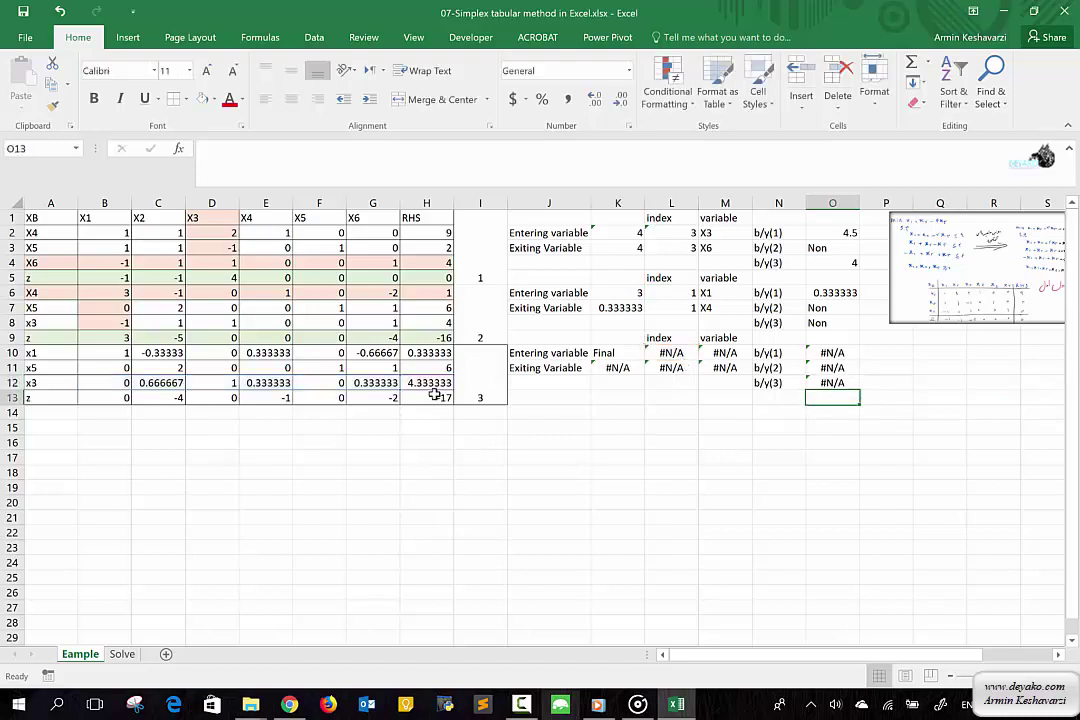
left_click_drag(435, 397, 14, 398)
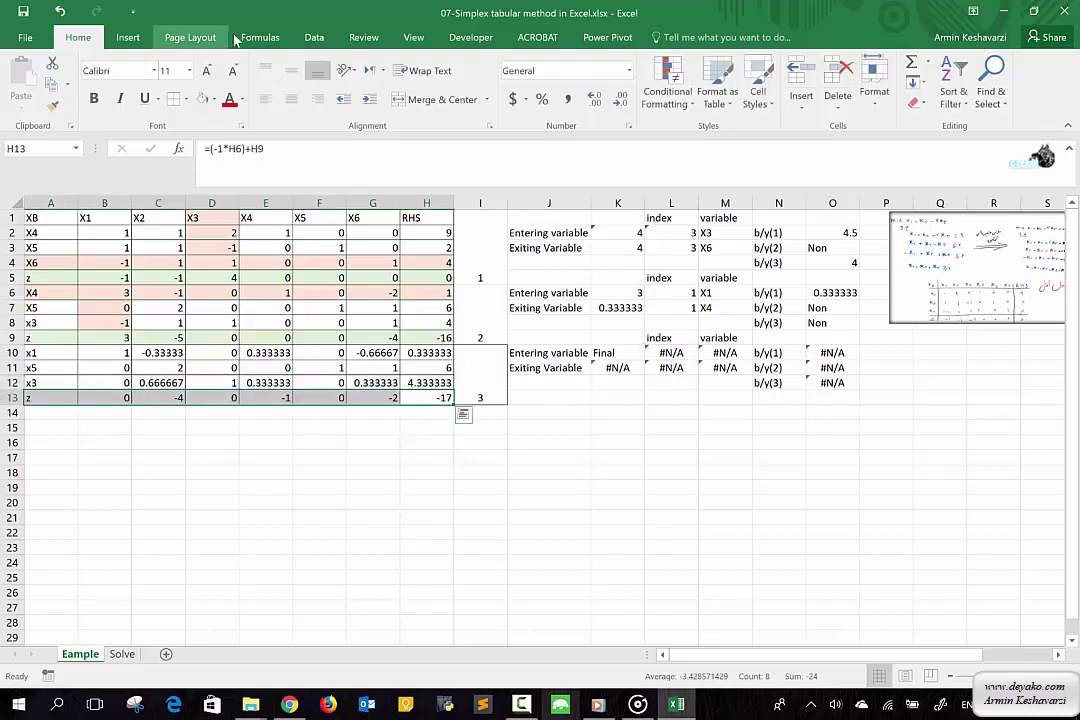
Step: Middle-align the merged iteration numbers 1, 2 and 3 in column I
left_click_drag(474, 240, 470, 400)
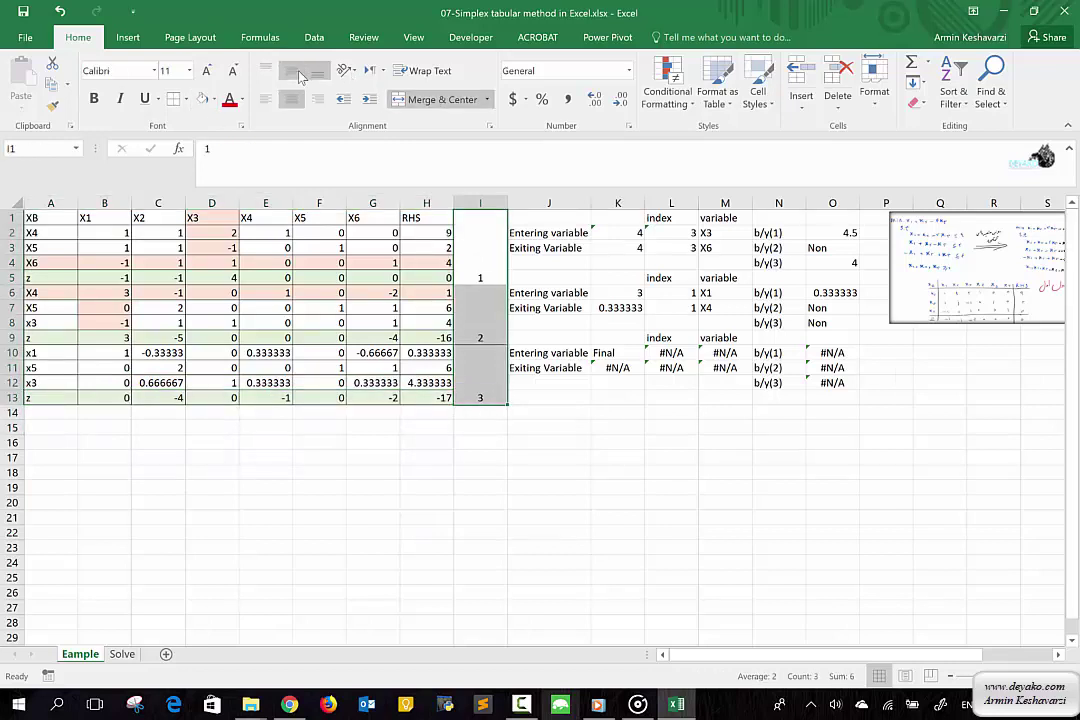
left_click(291, 72)
left_click(635, 411)
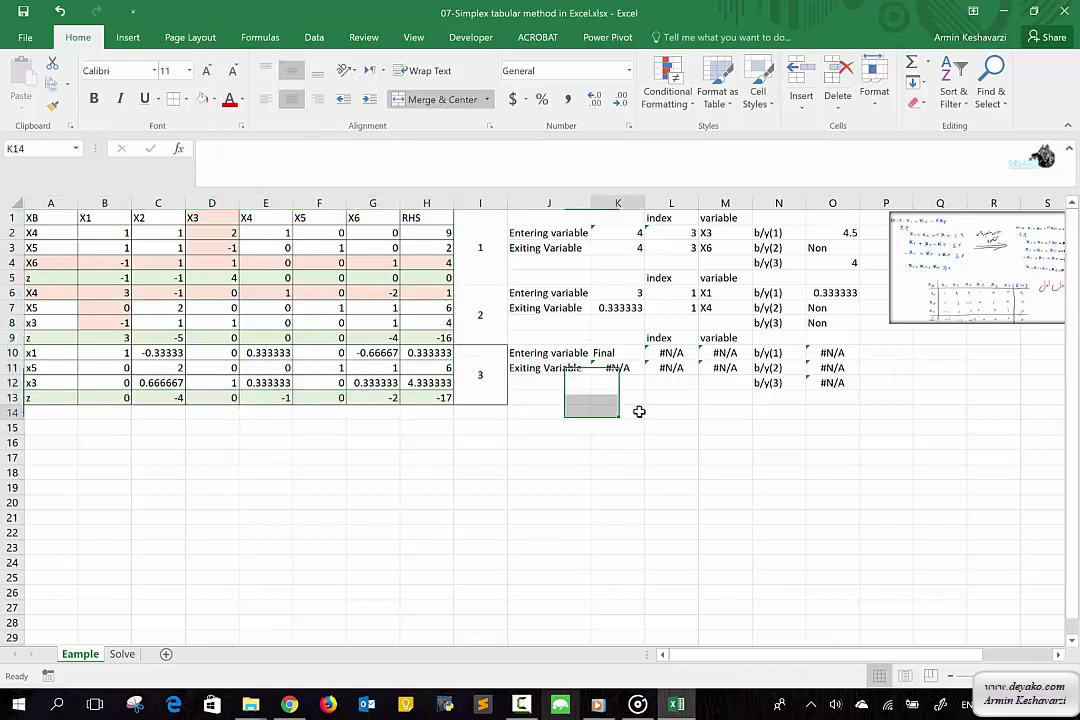
mouse_move(487, 245)
left_mouse_down()
mouse_move(467, 341)
mouse_move(490, 350)
left_mouse_up()
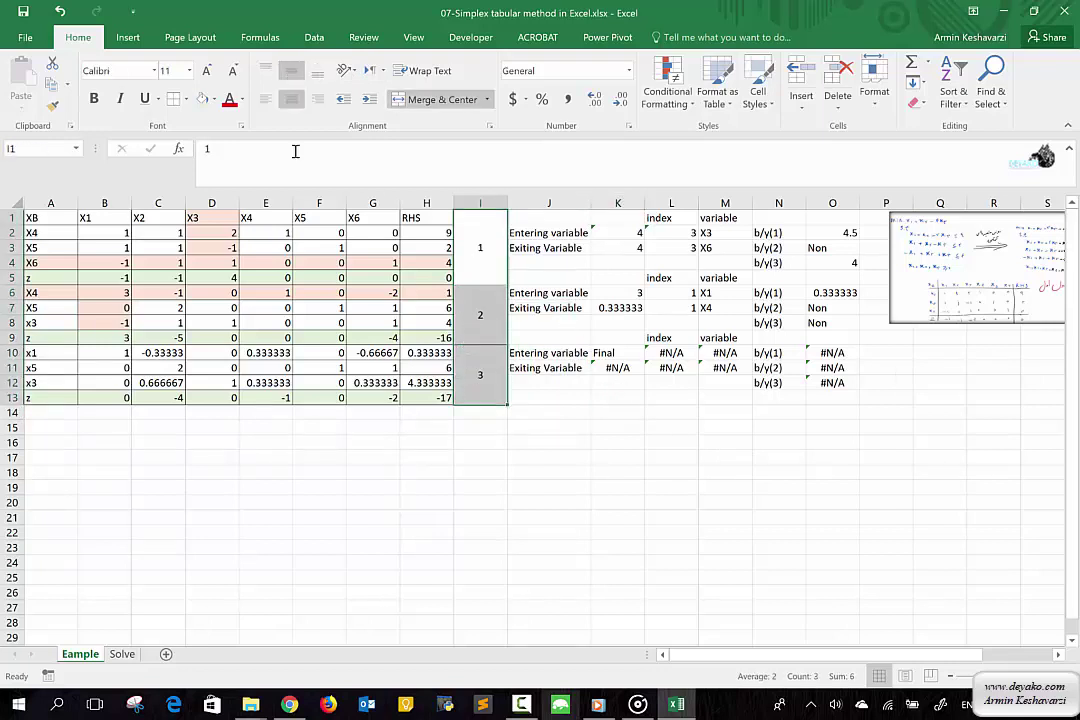
left_click(612, 353)
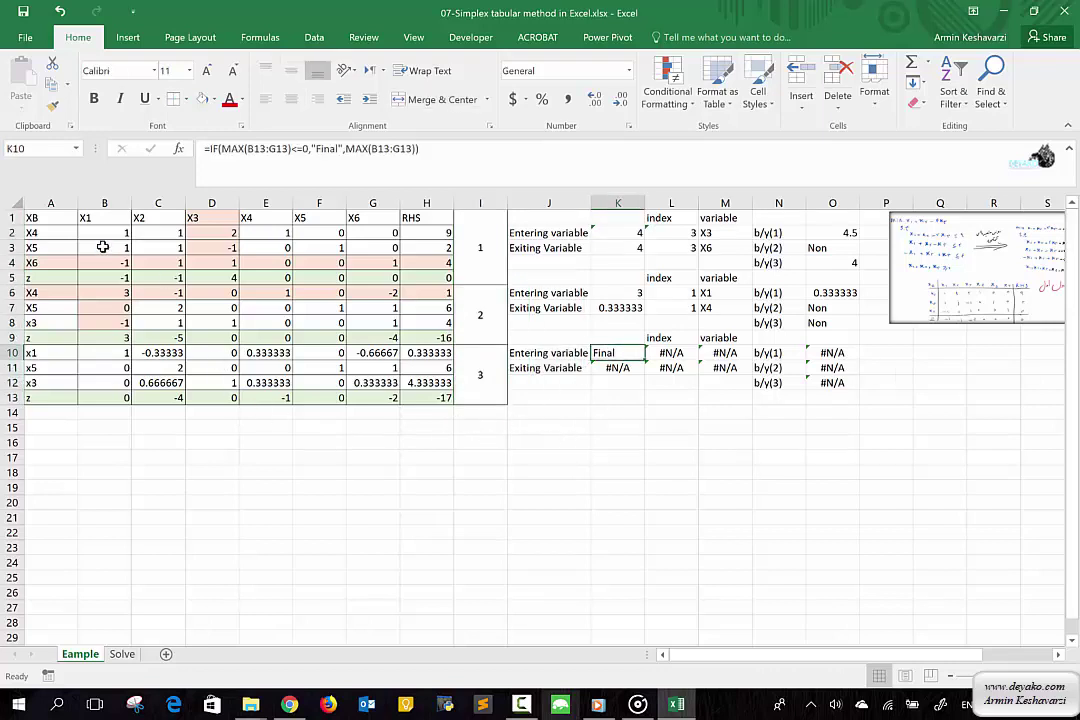
left_click(443, 396)
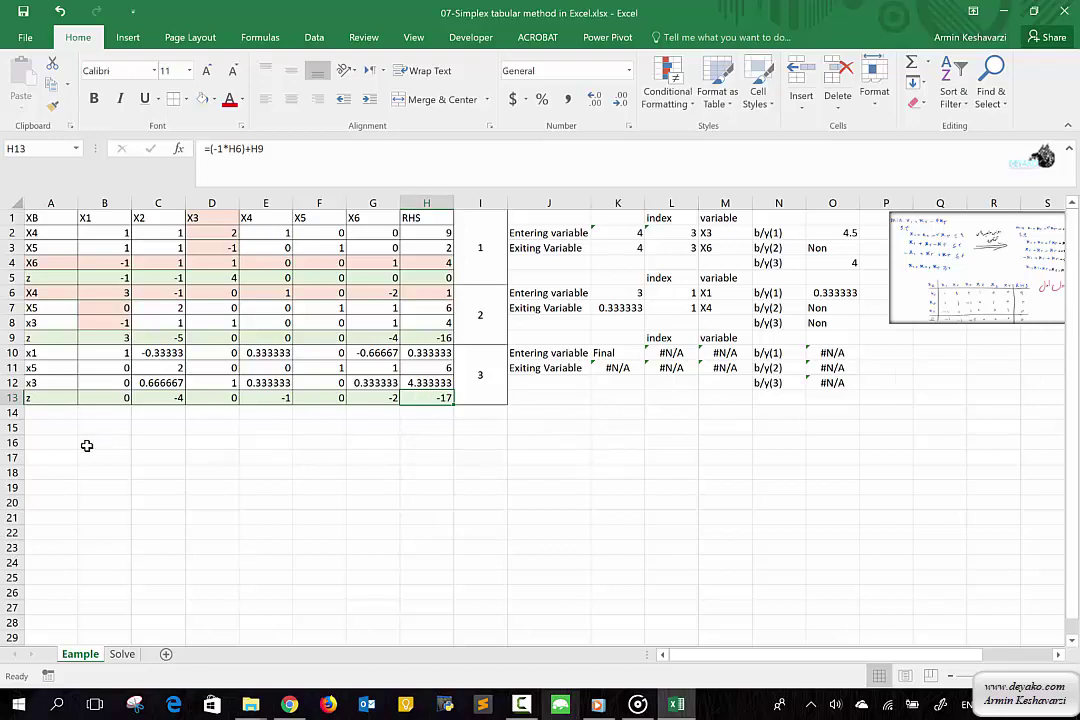
Step: Enter X1 and X2 in A15:A16 and fill the labels down through X6
left_click(115, 429)
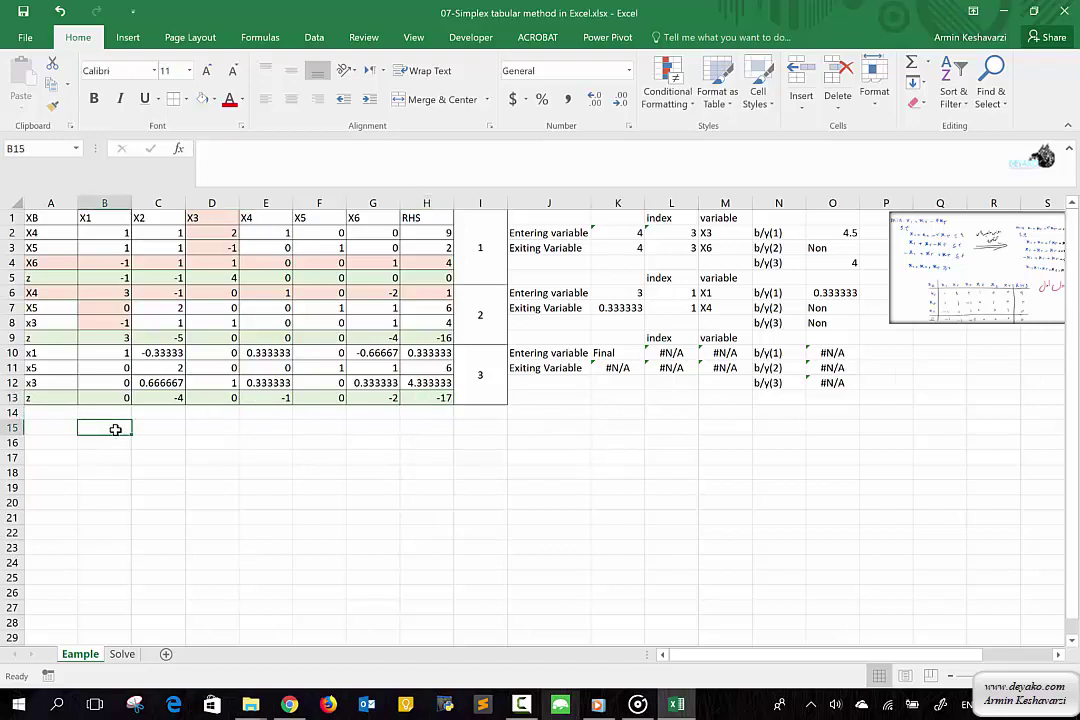
type("!")
key("Escape")
left_click(92, 218)
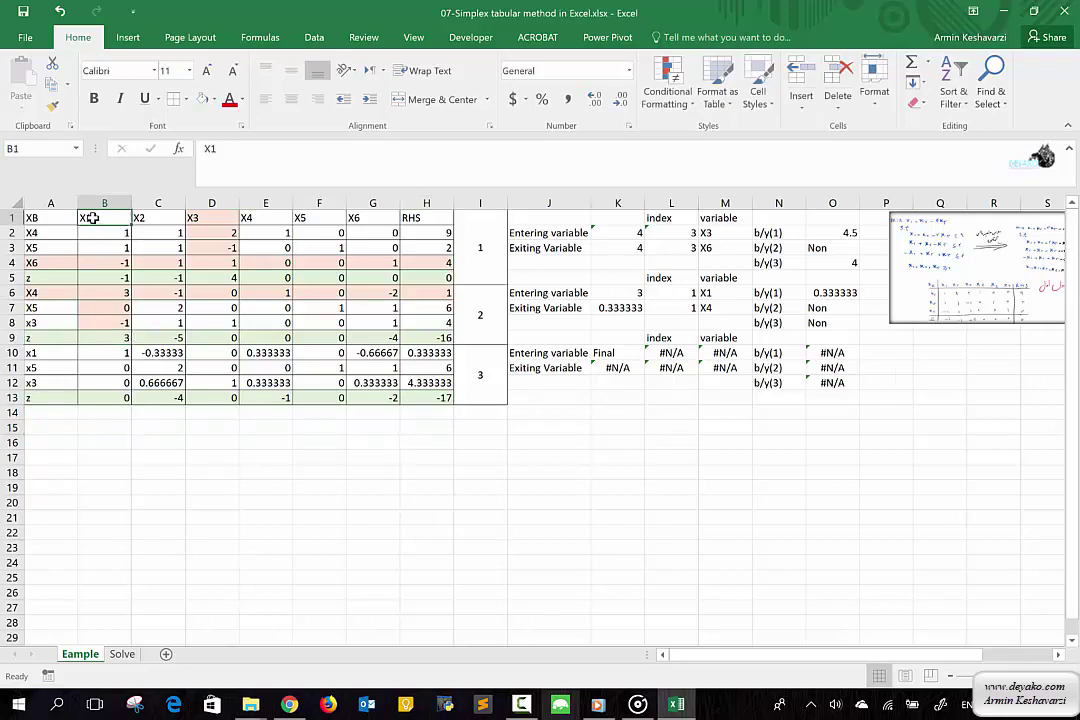
left_click(40, 436)
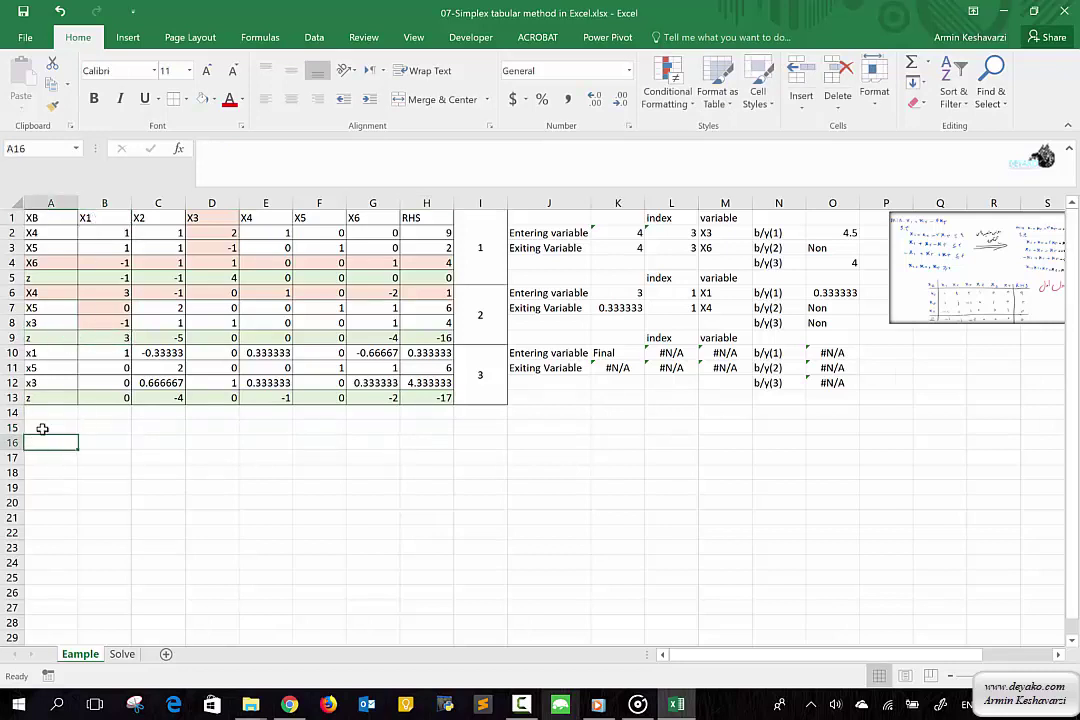
left_click(43, 427)
type("X1")
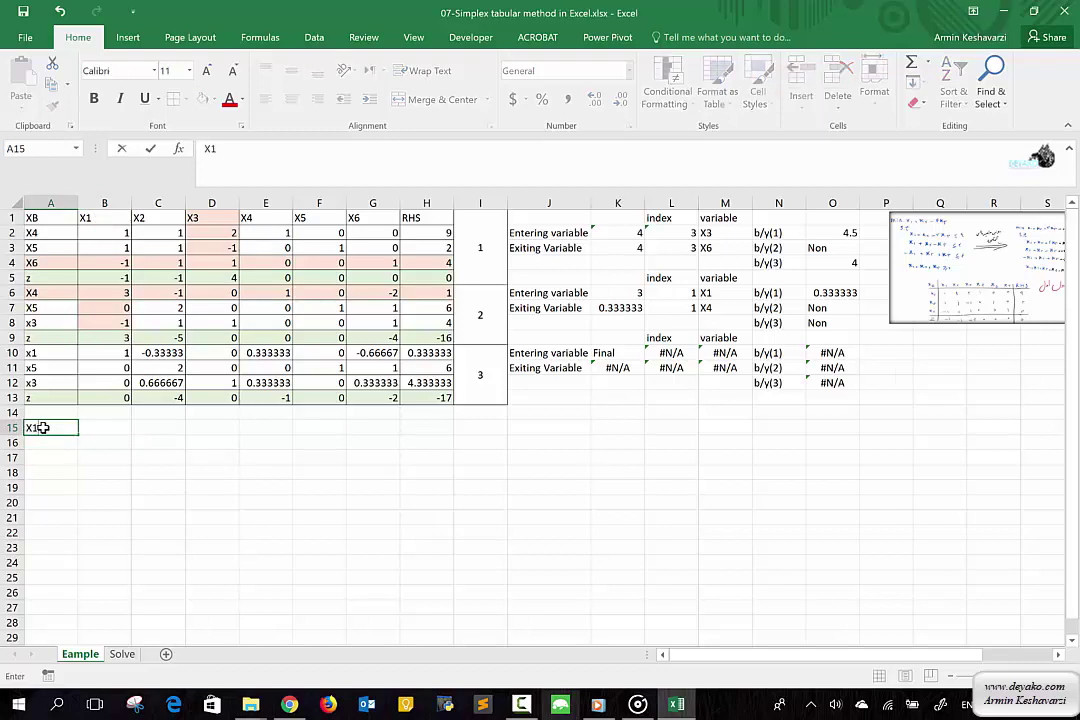
key("Return")
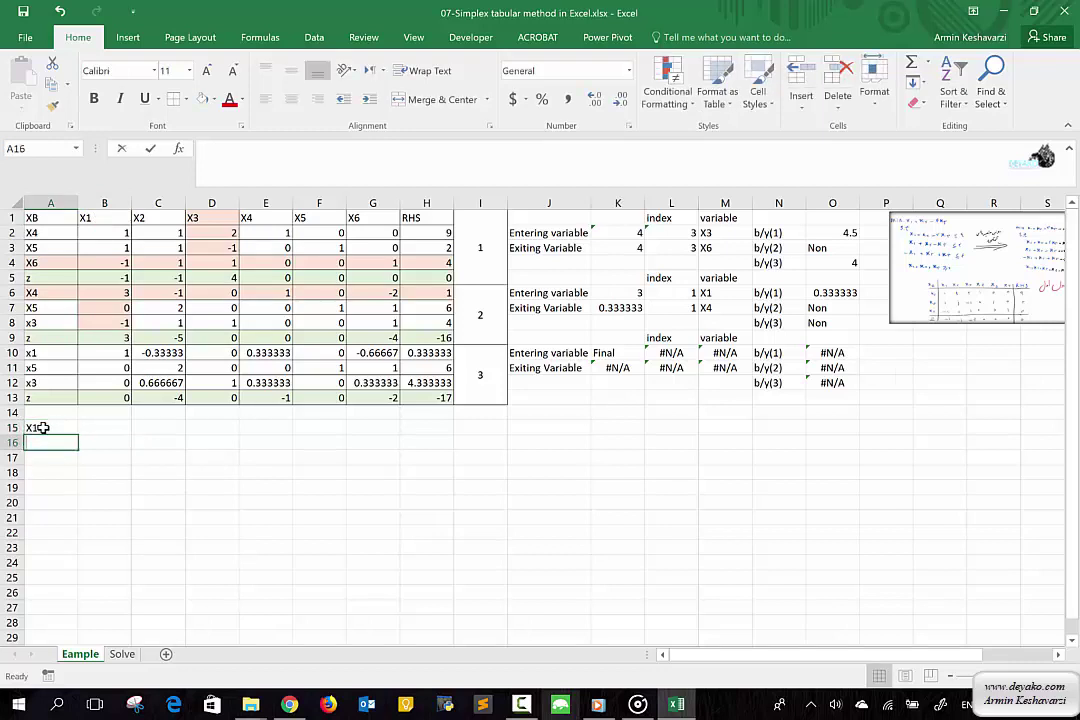
type("X2")
key("Return")
left_click(43, 427)
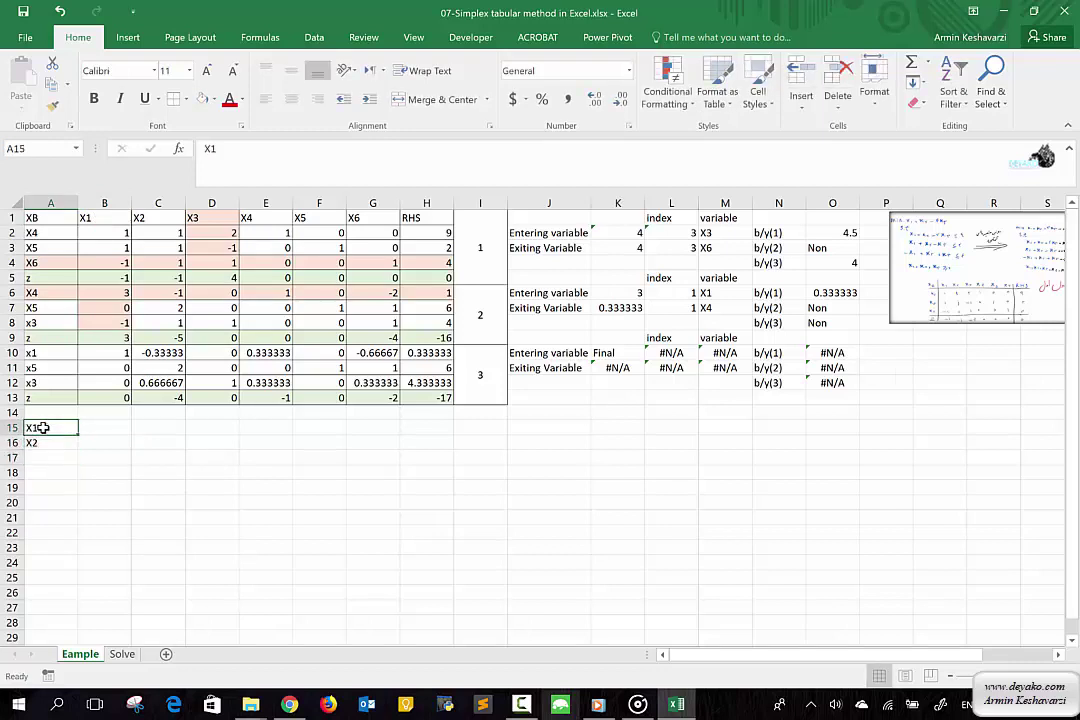
mouse_move(56, 430)
left_mouse_down()
mouse_move(68, 533)
mouse_move(56, 512)
left_mouse_up()
Step: Type the Z label in A21 below X6
left_click(55, 518)
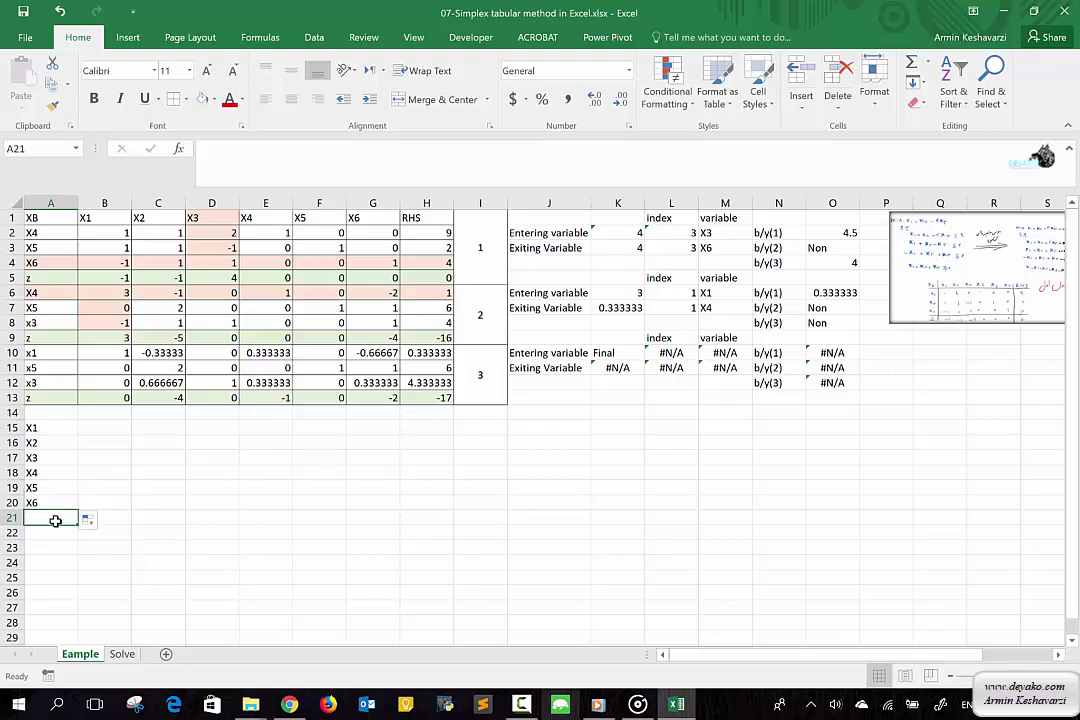
type("Z")
key("Return")
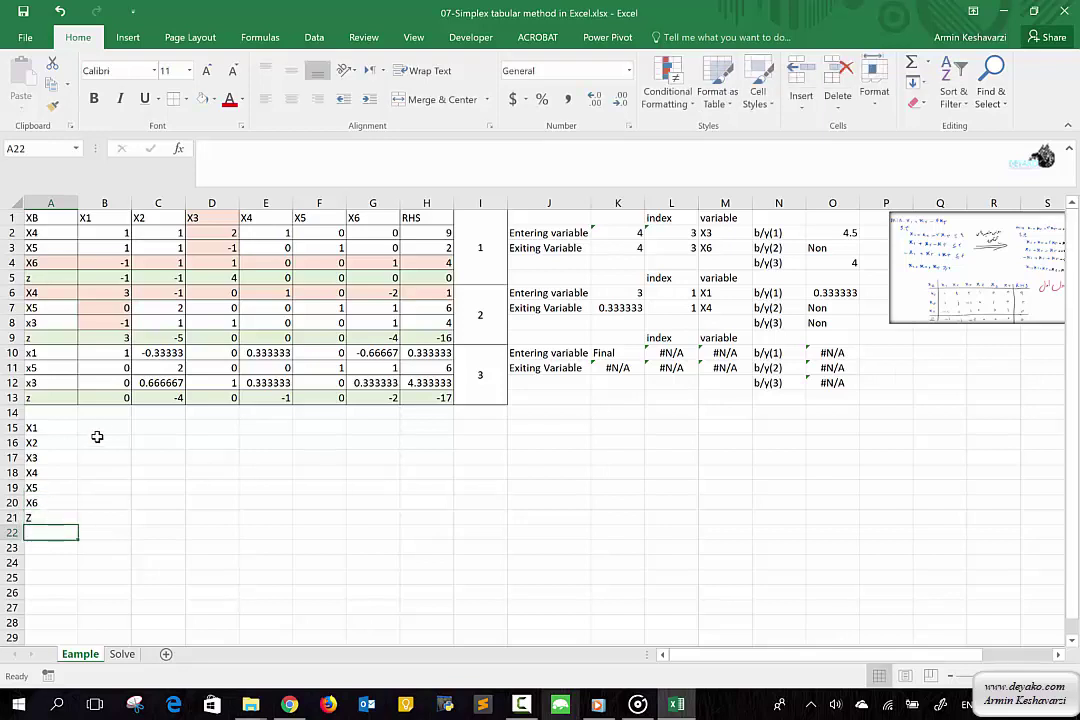
left_click(101, 426)
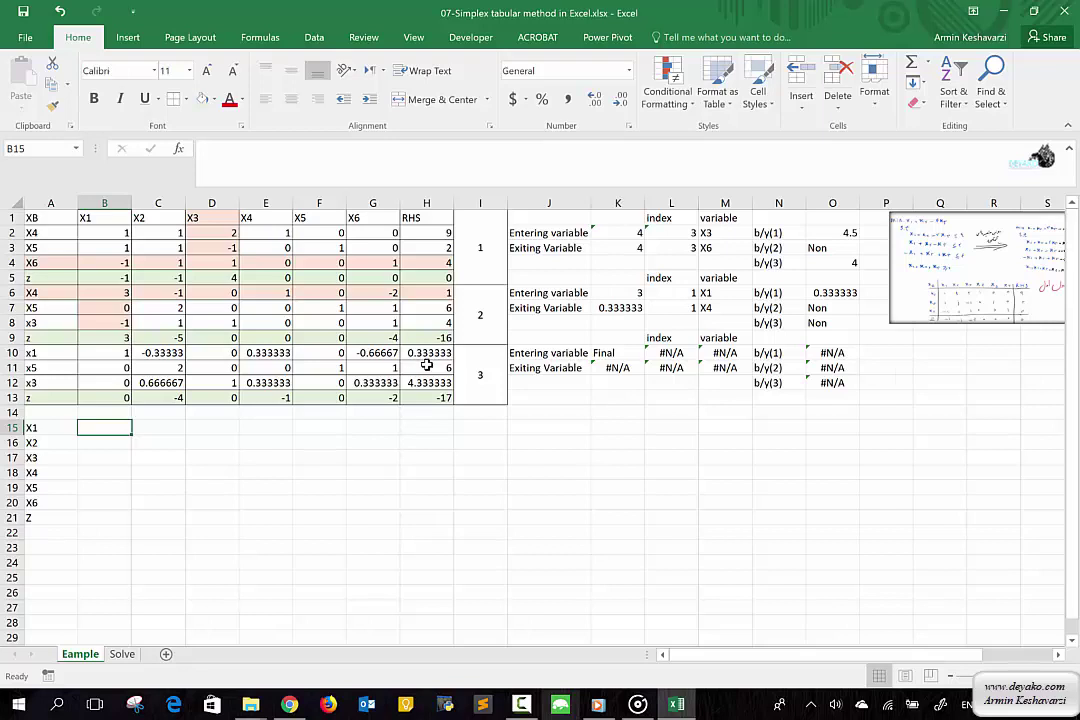
Step: Enter 0.333, 0, 4.333 and 0 for X1–X4 in B15:B18
type("0.333")
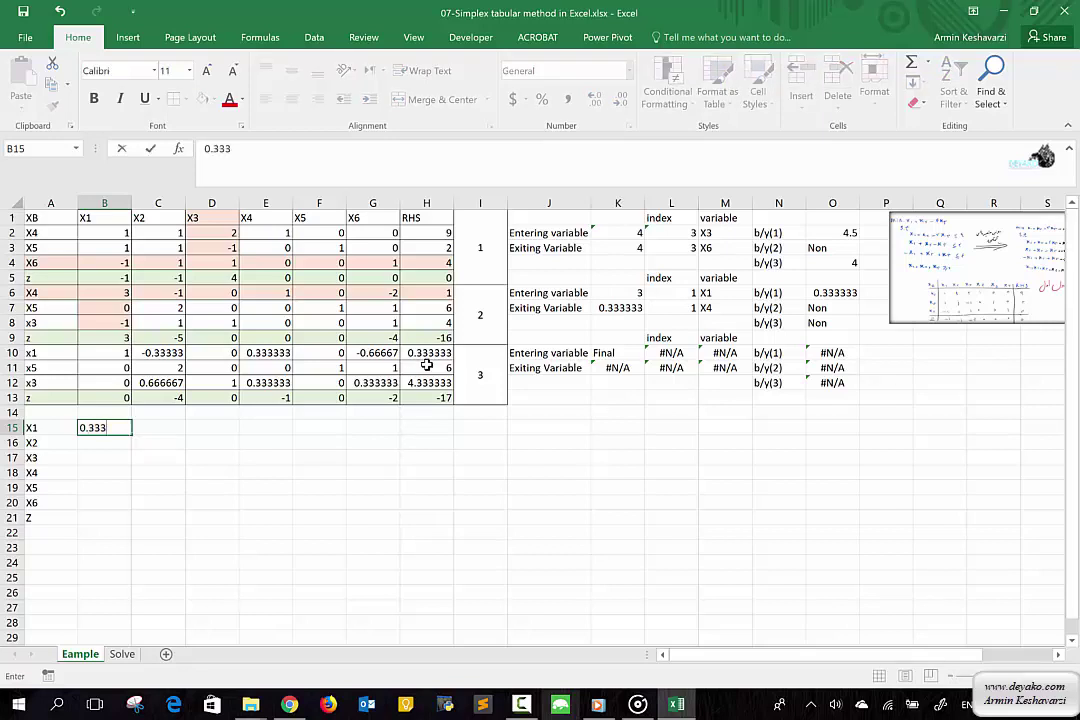
key("Return")
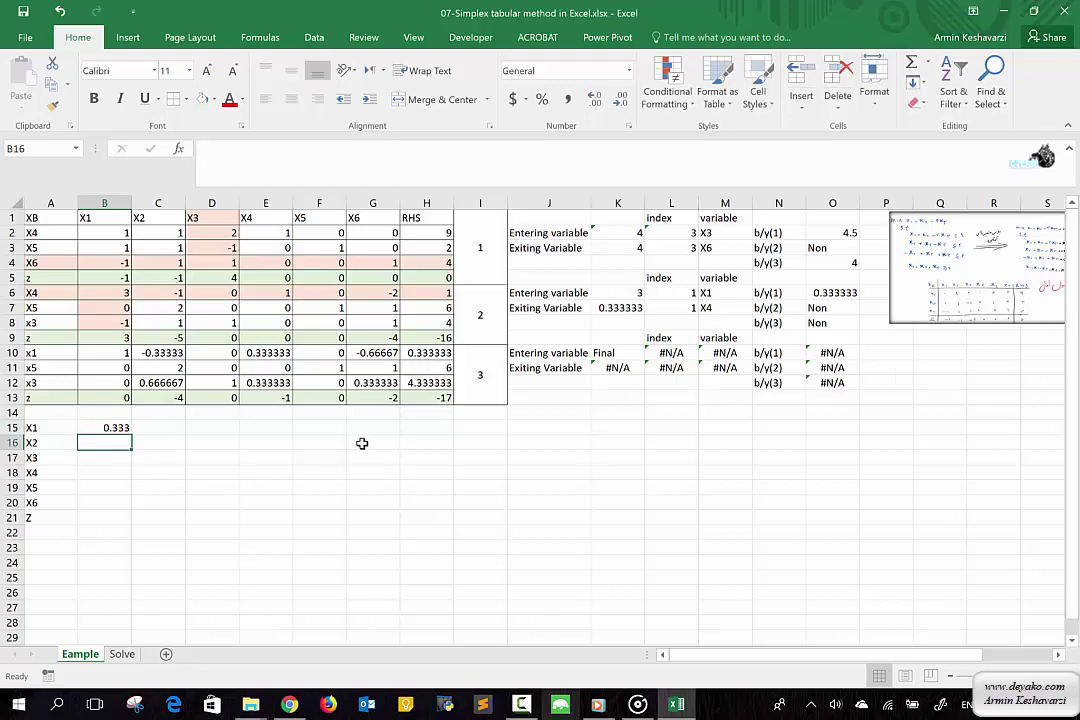
type("0")
key("Return")
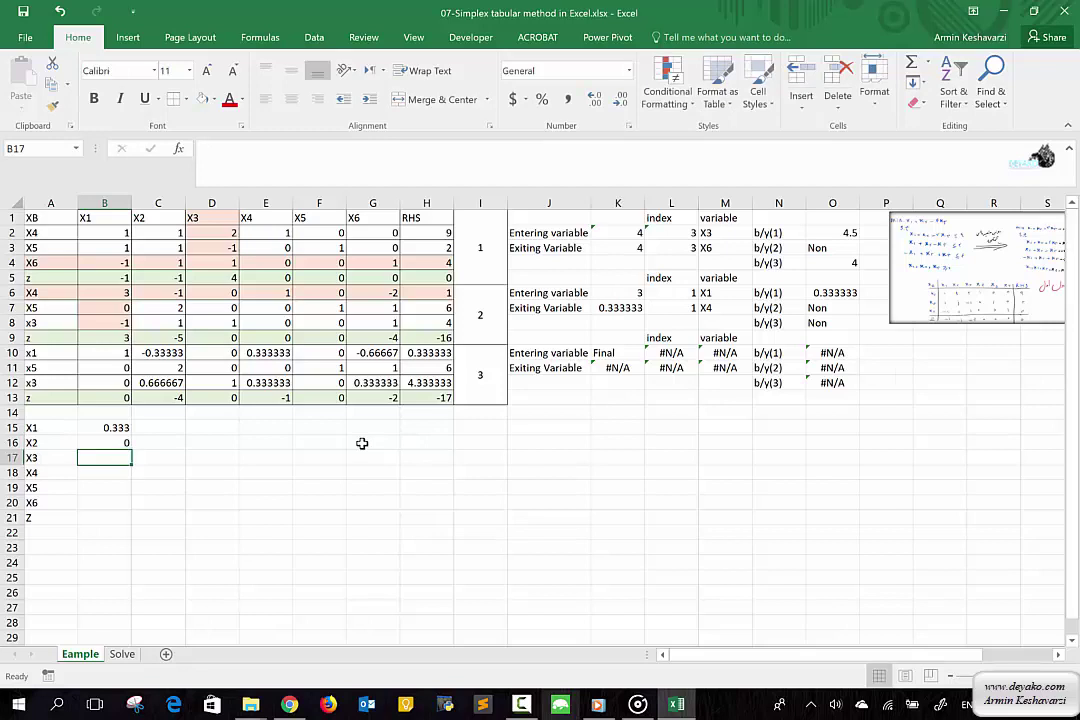
type("4.333")
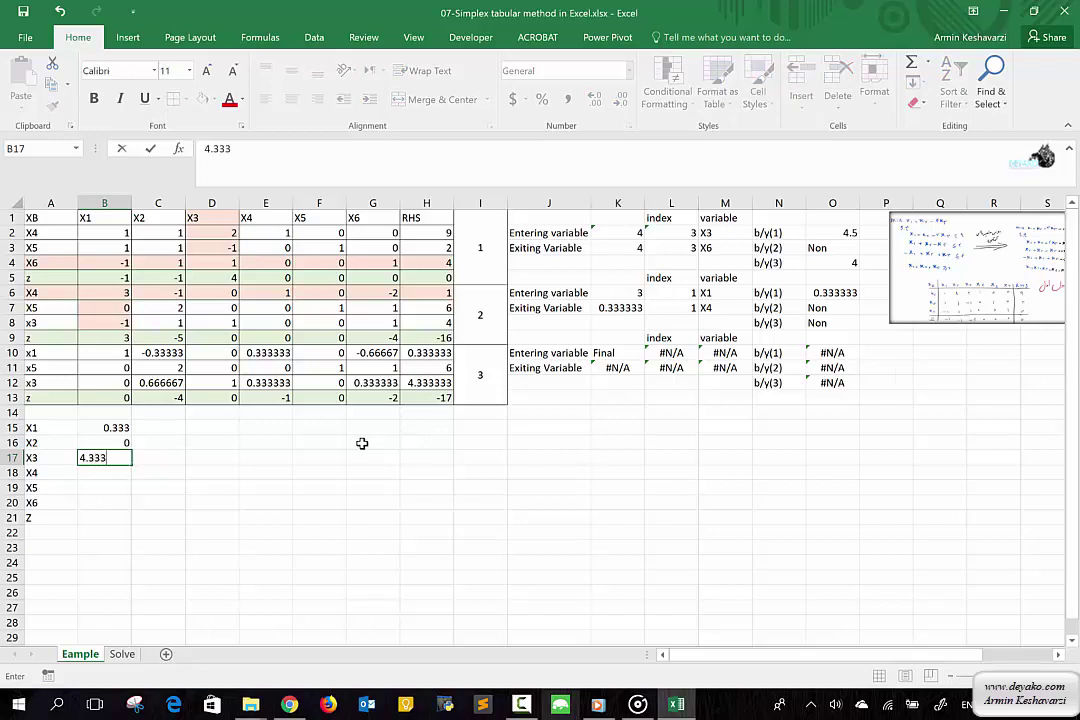
key("Return")
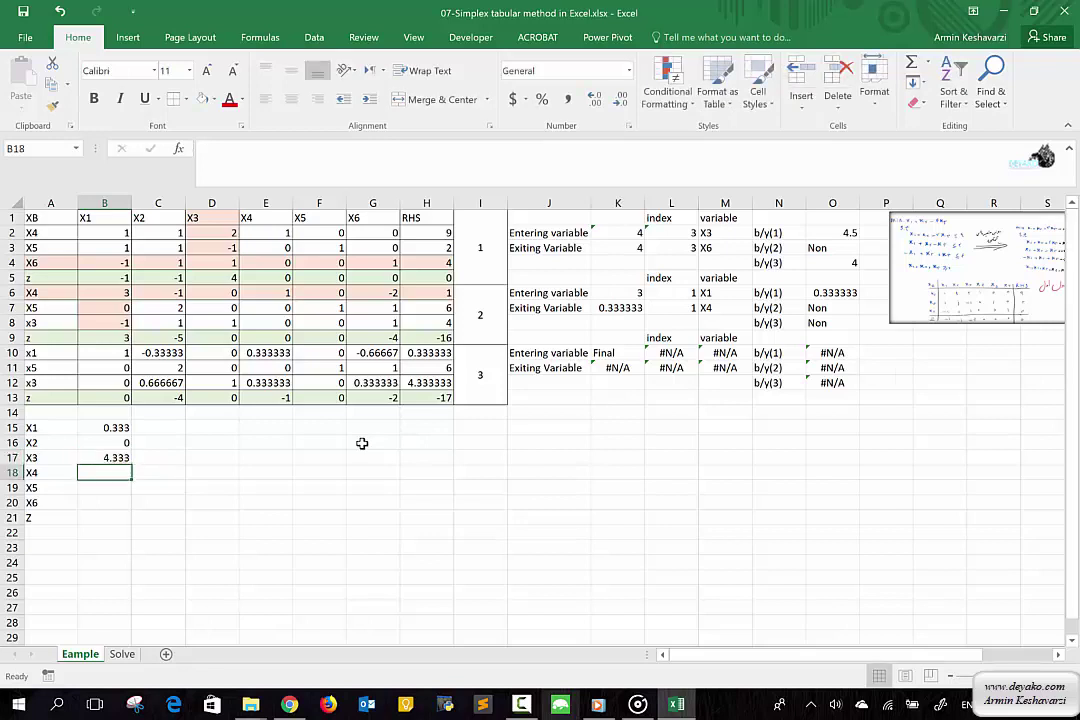
type("0")
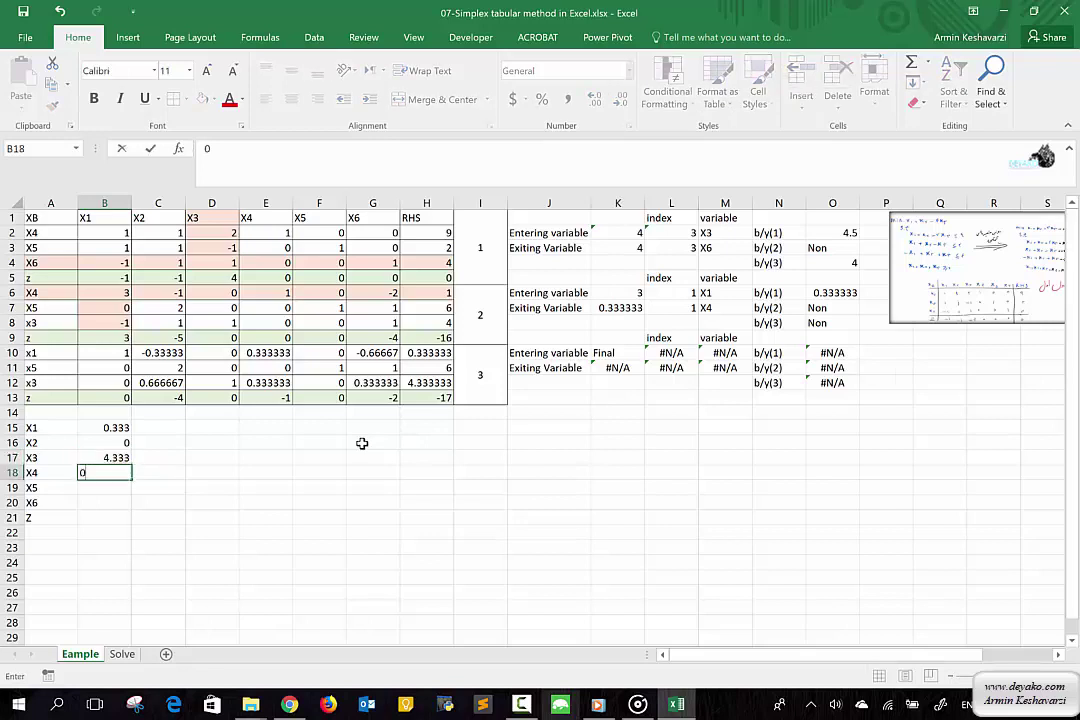
key("Return")
Step: Enter X5 as 6 (correcting a mistaken 0), X6 as 0, Z as -17, and select the summary
type("0")
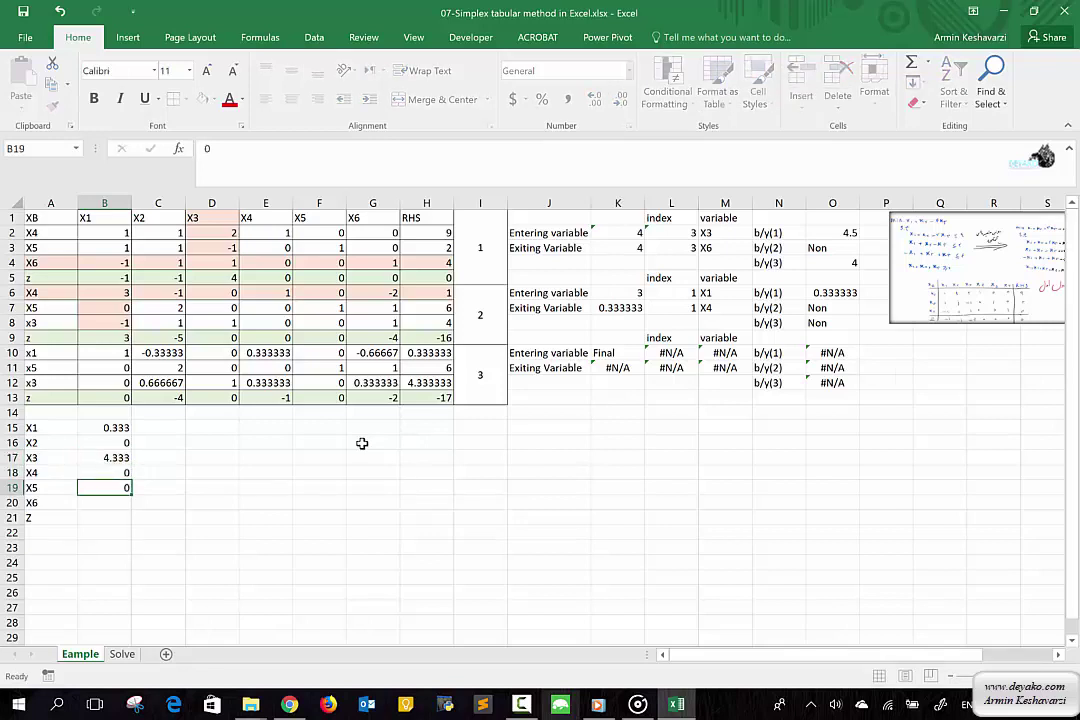
key("Return")
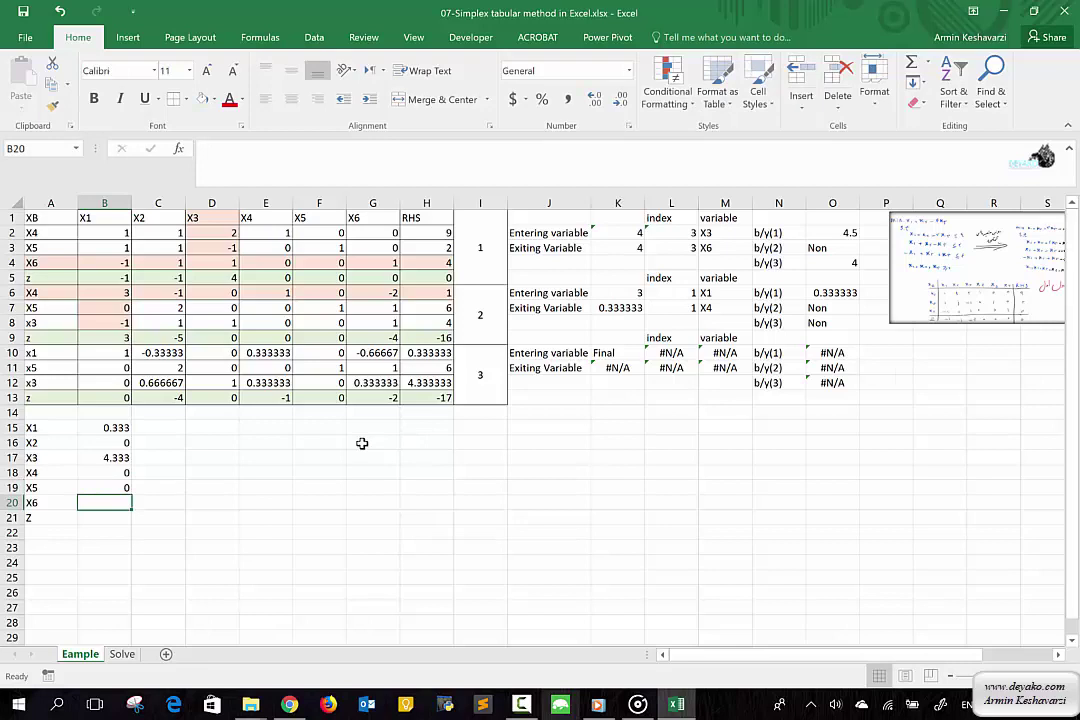
key("Up")
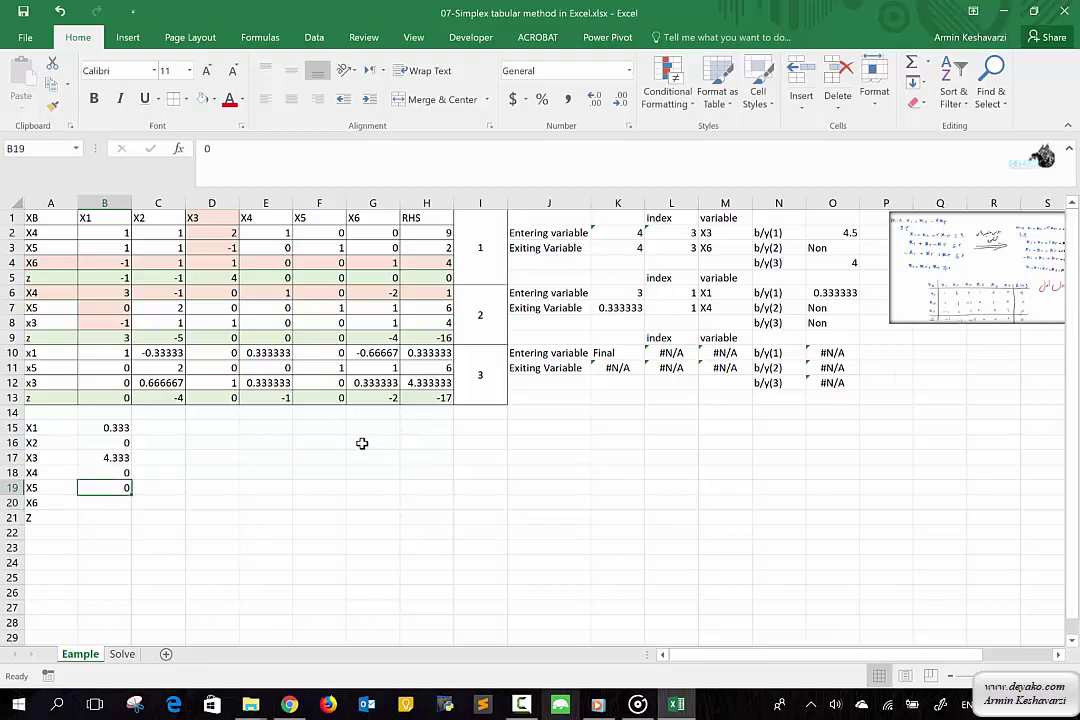
type("6")
key("Return")
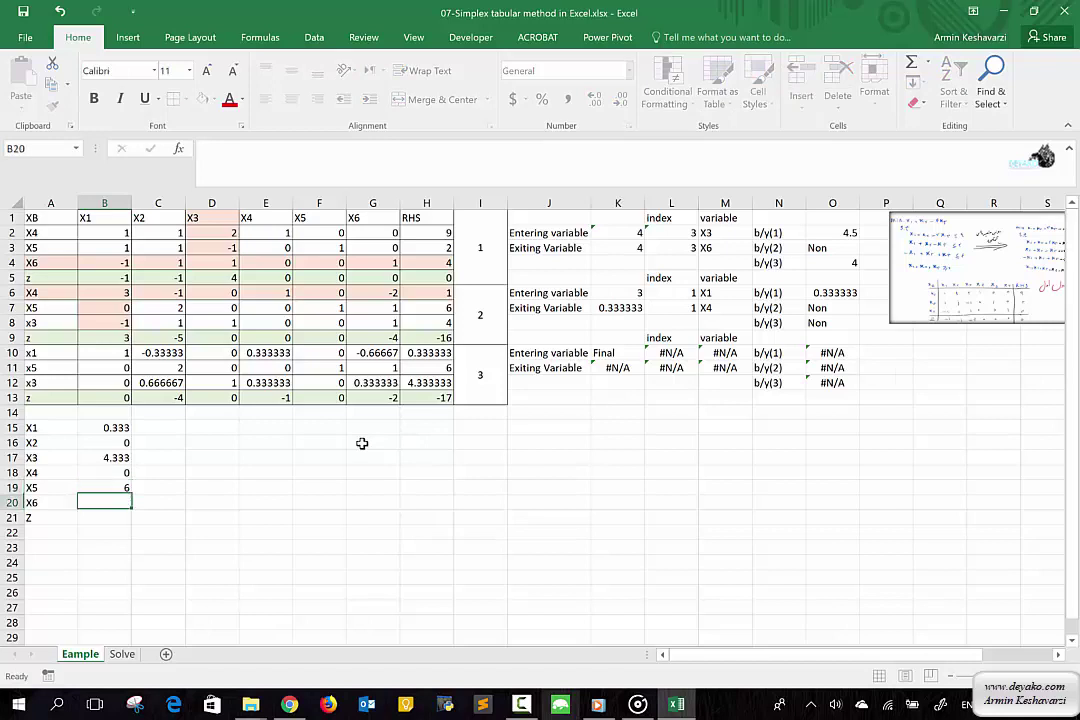
type("0")
key("Return")
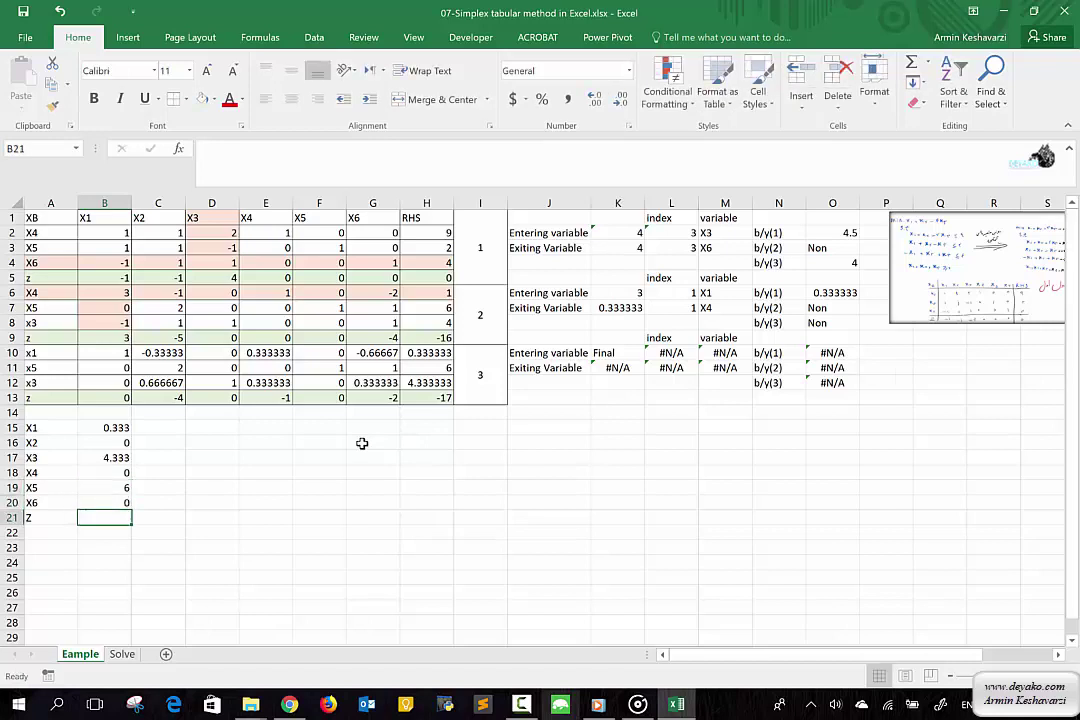
type("-17")
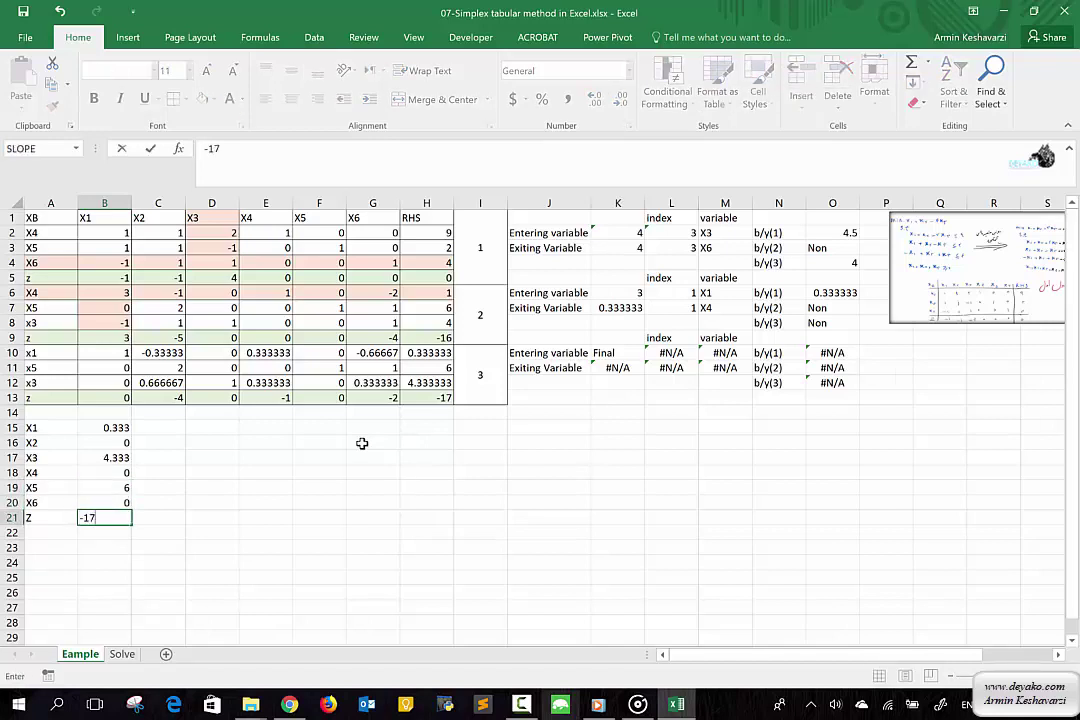
key("Return")
left_click(45, 427)
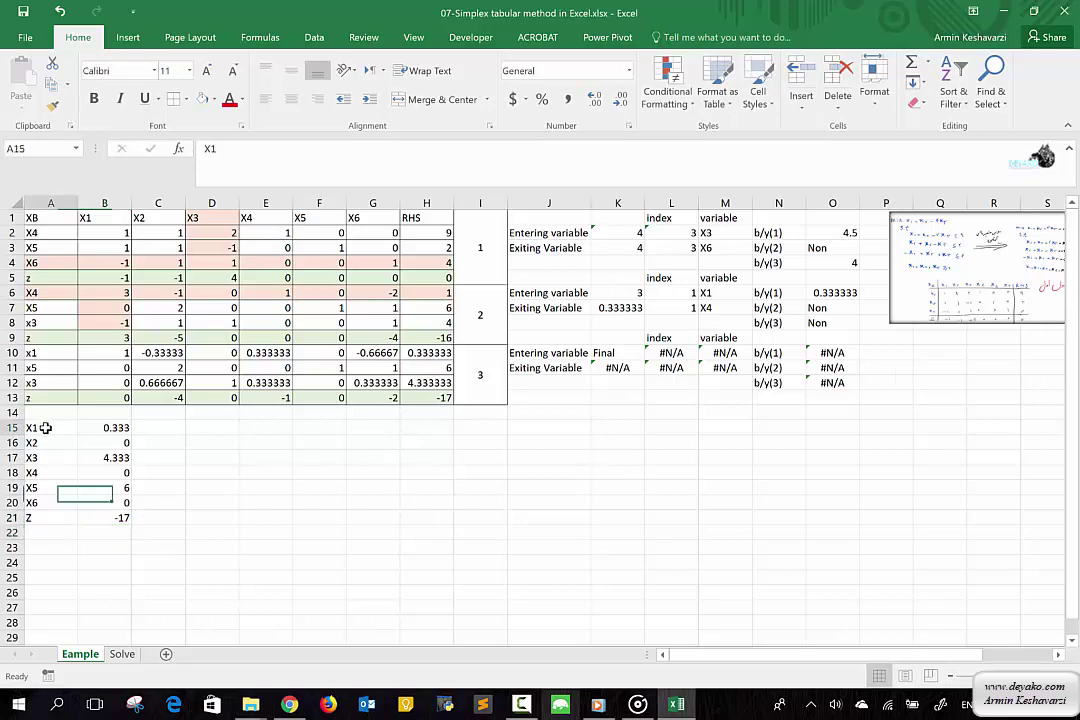
left_click_drag(45, 427, 120, 518)
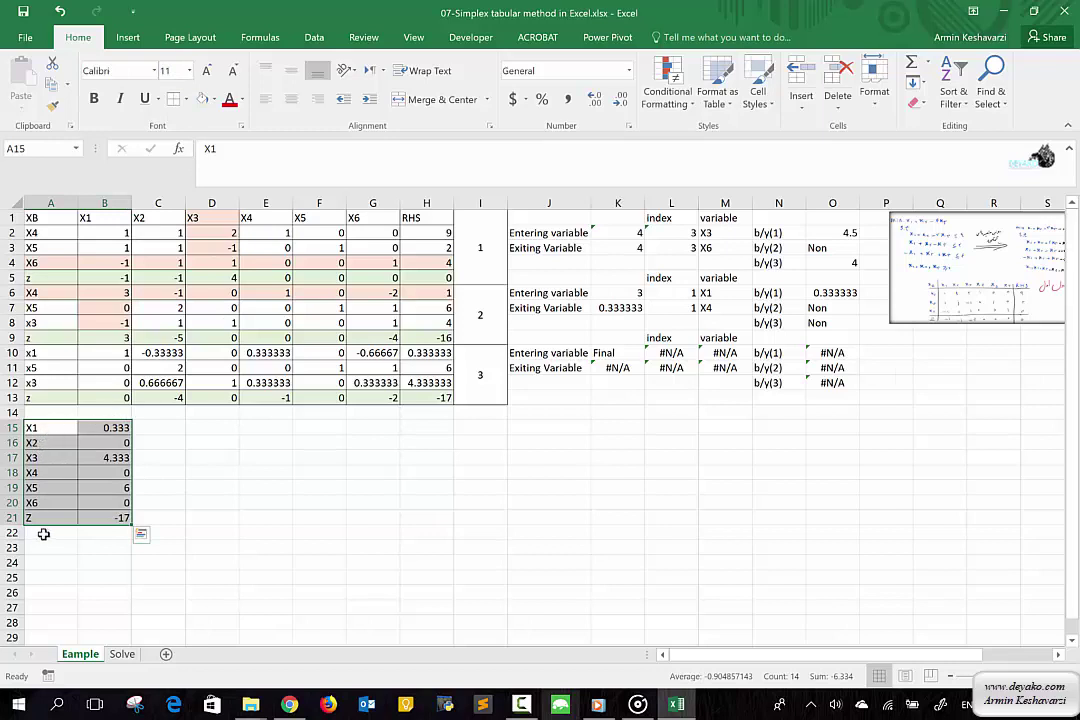
Step: Fill the X1–Z label cells A15:A21 light yellow
left_click_drag(89, 517, 51, 517)
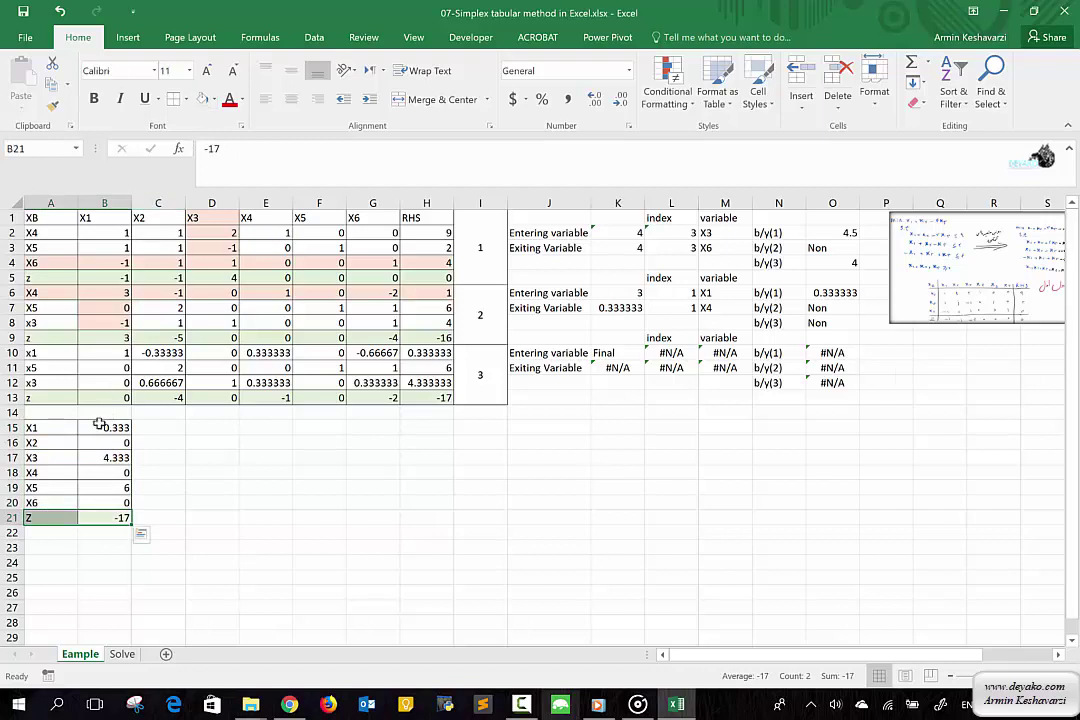
mouse_move(62, 428)
left_mouse_down()
mouse_move(50, 562)
mouse_move(50, 517)
left_mouse_up()
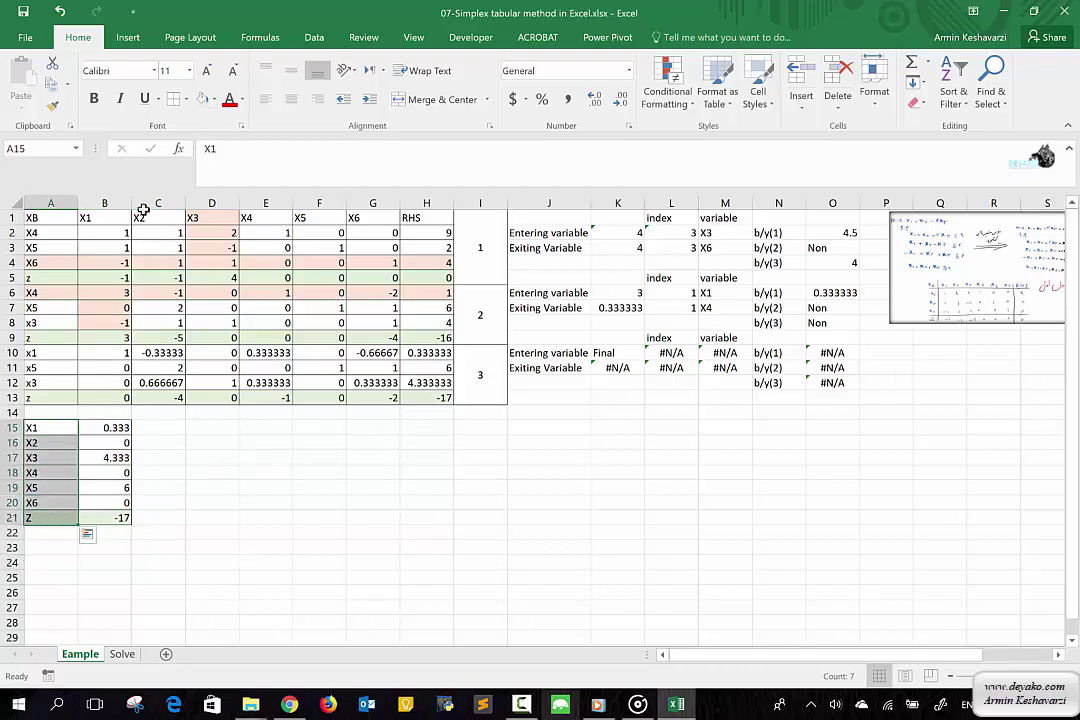
left_click(213, 100)
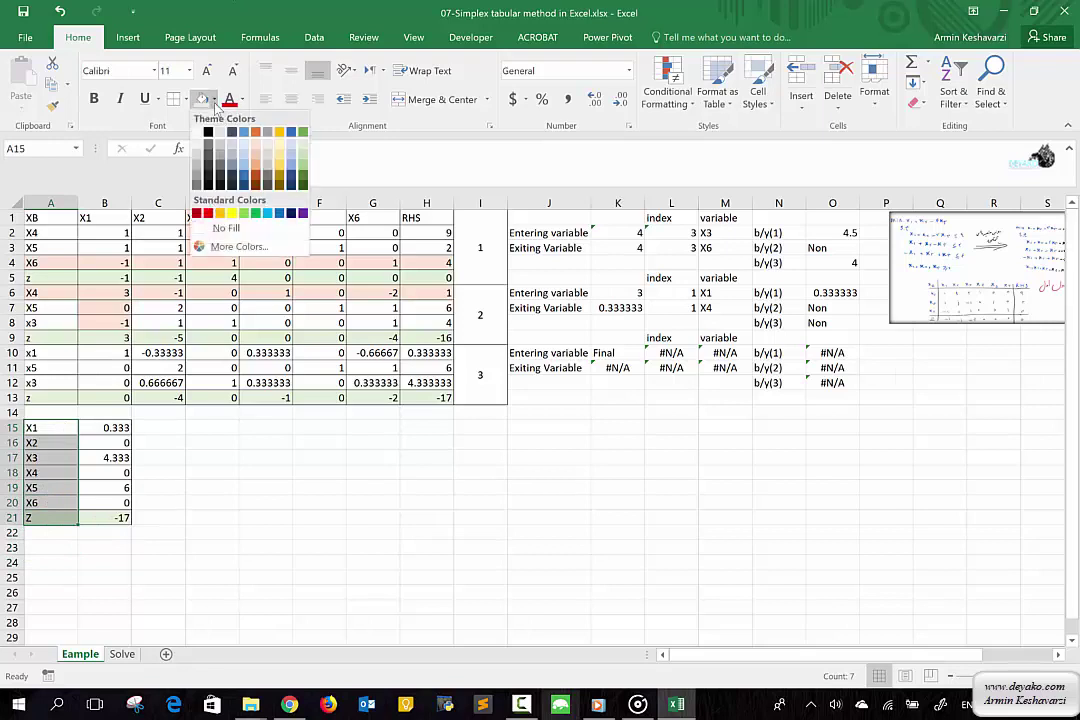
left_click(286, 150)
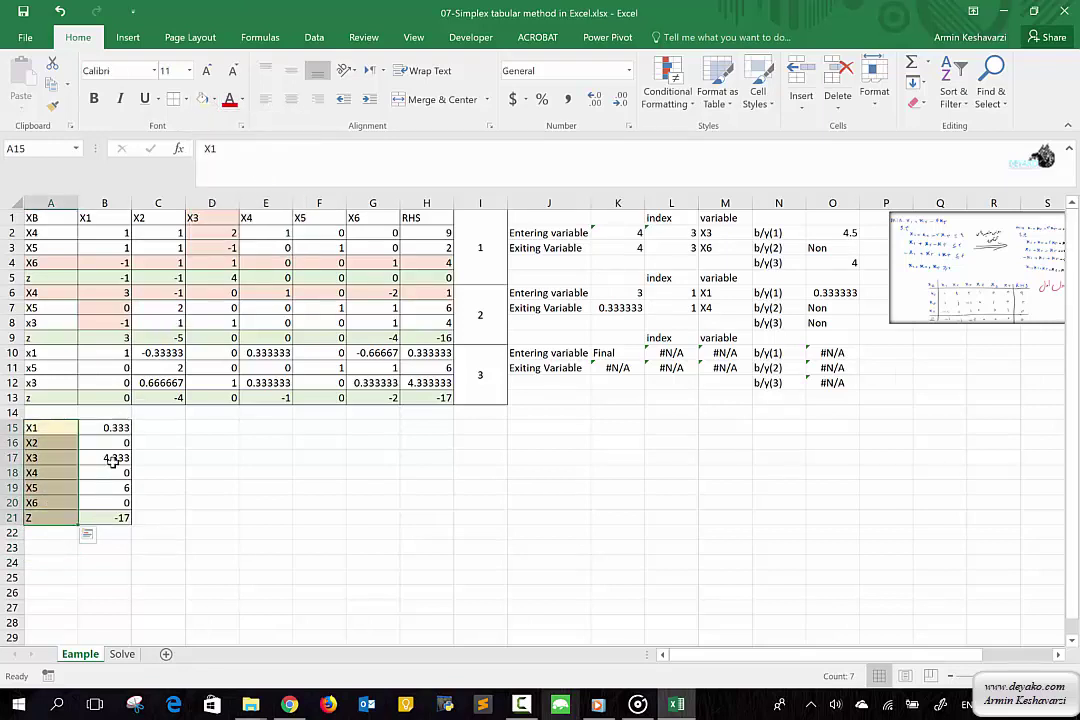
Step: Fill the summary value cells B15:B21 grey-green
left_click(108, 457)
left_click_drag(116, 428, 100, 517)
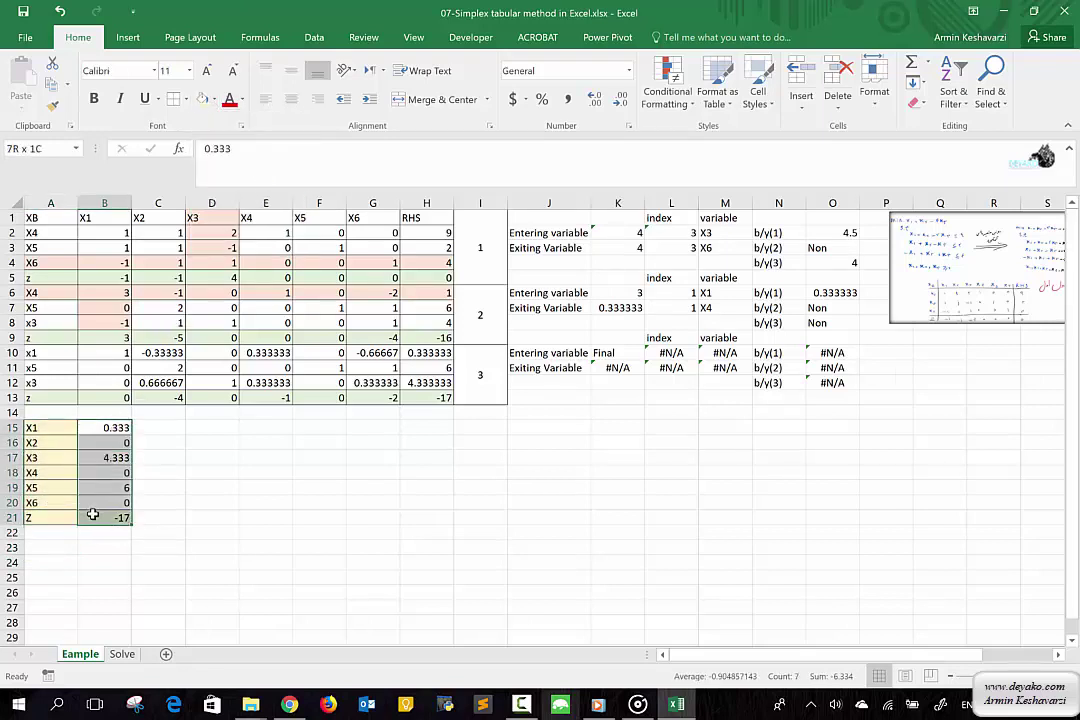
left_click(212, 100)
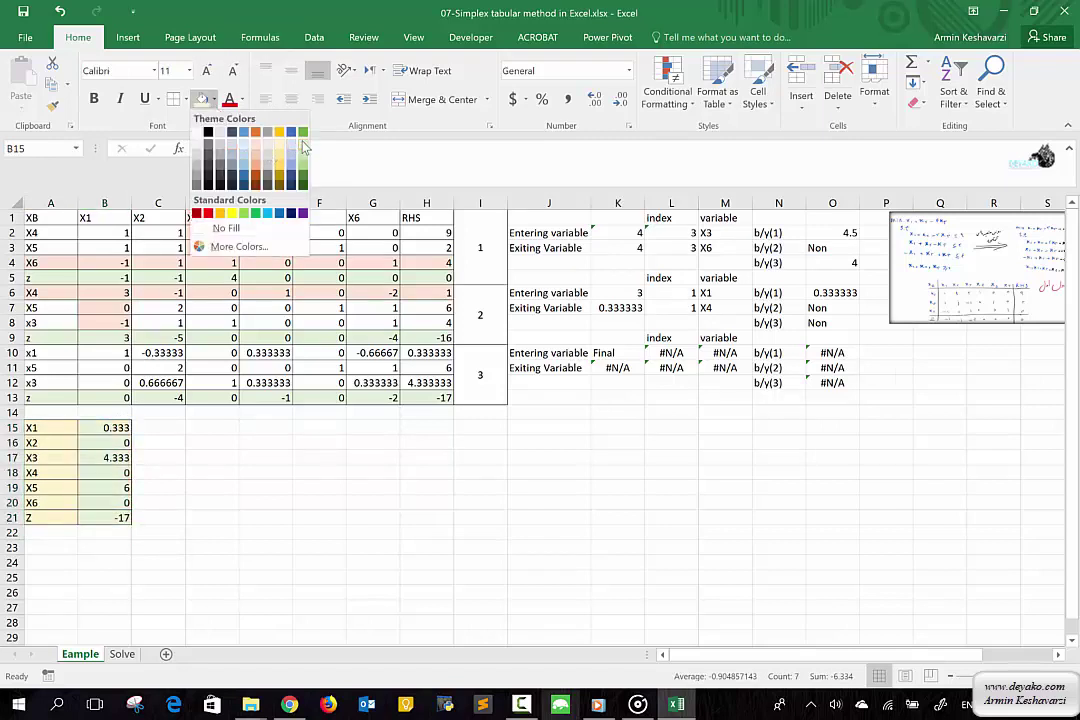
left_click(304, 150)
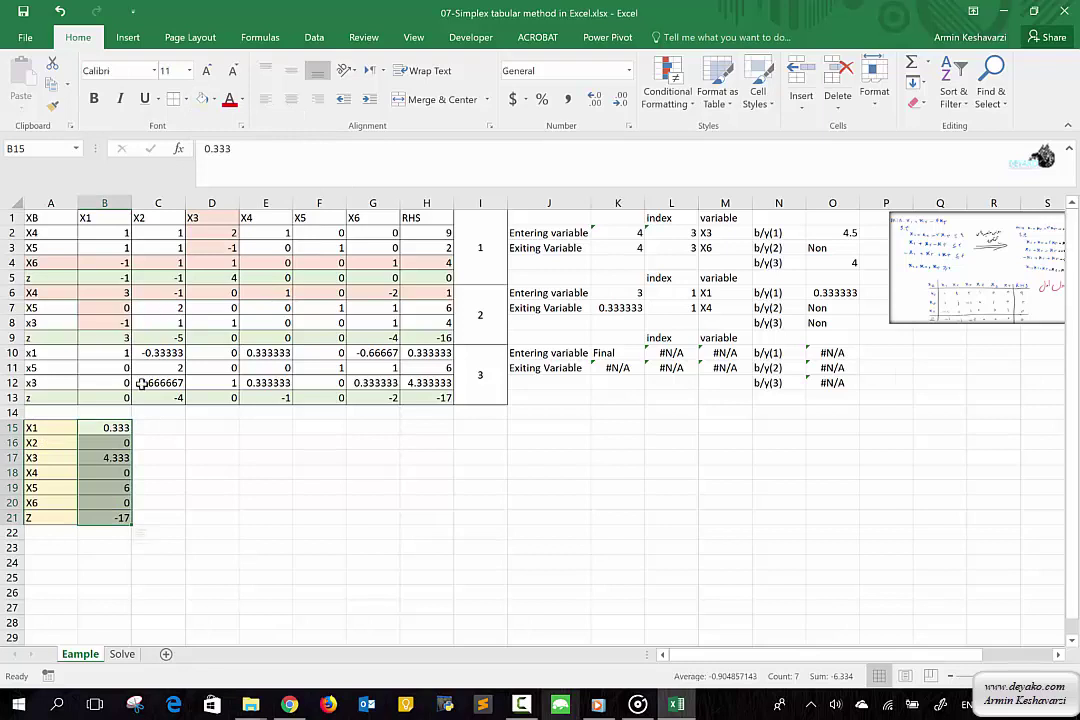